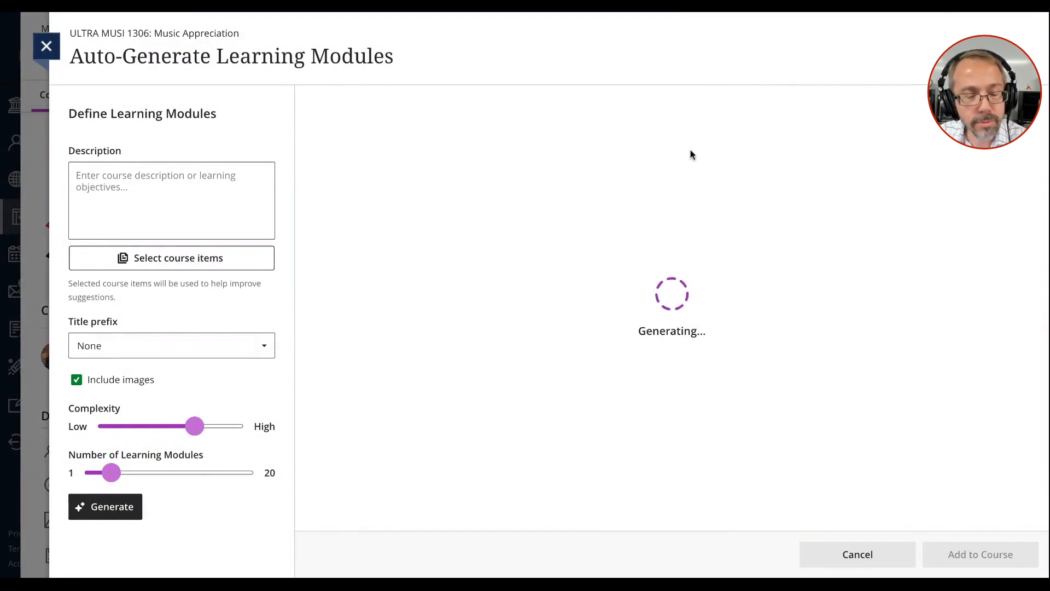
Step: Review the titles, descriptions and images of the learning modules generated without a course description
click(212, 189)
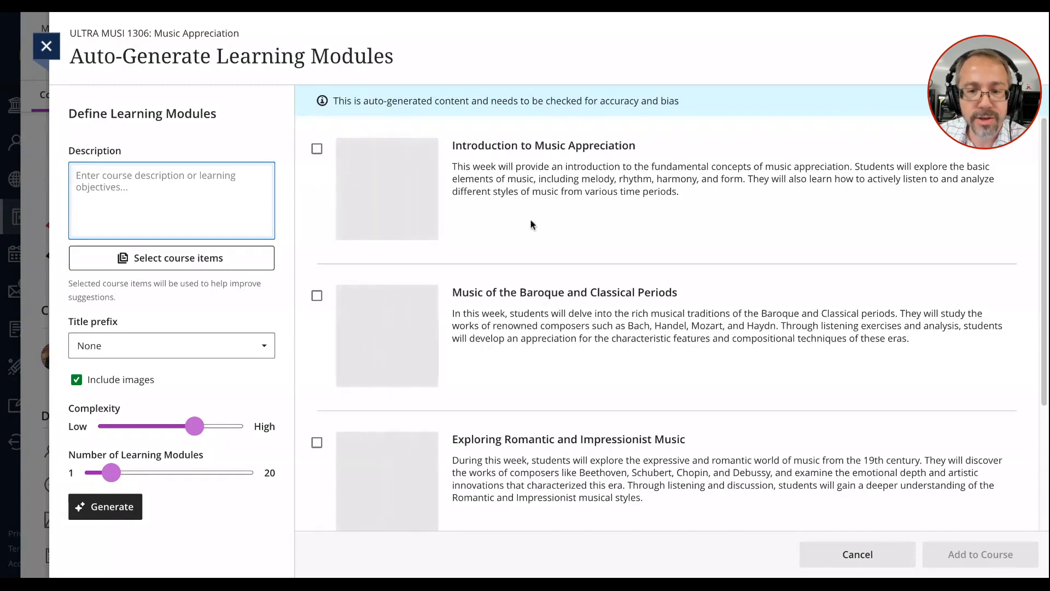
scroll(627, 221, down, 1)
scroll(627, 221, up, 1)
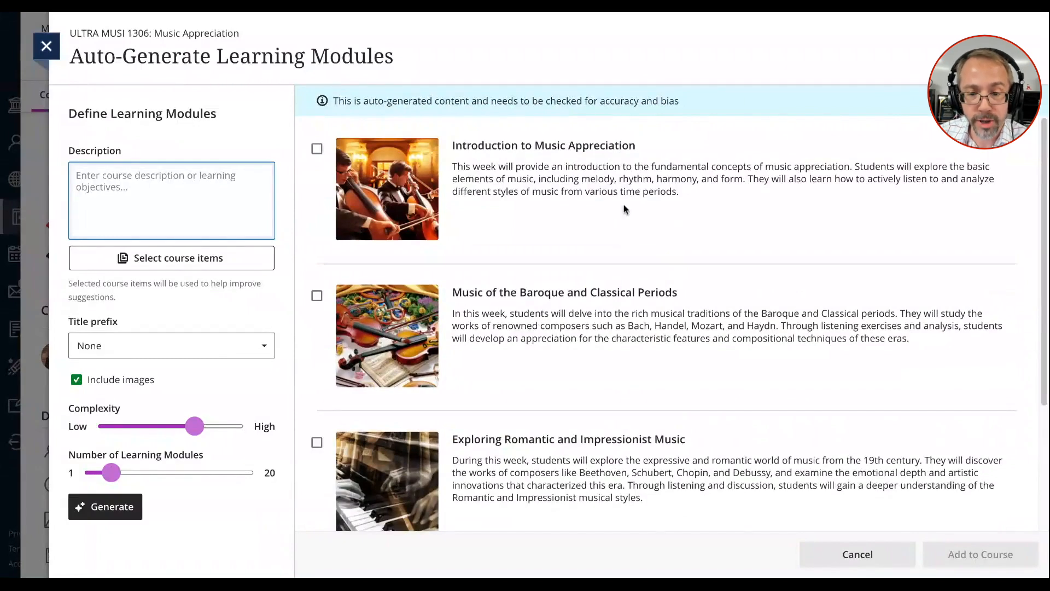
scroll(627, 208, down, 1)
scroll(626, 209, up, 1)
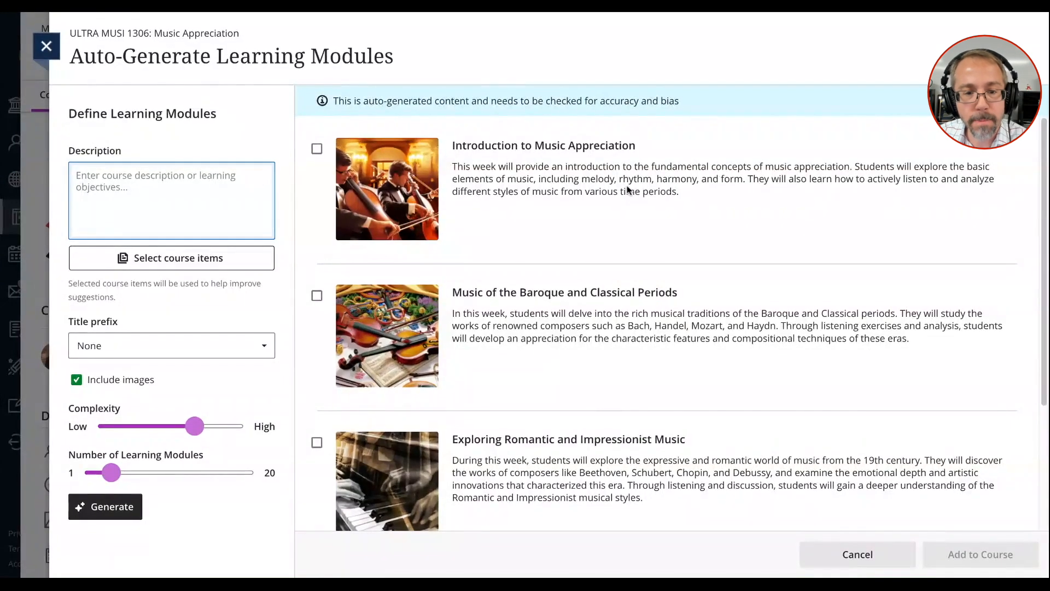
Step: Enter the description "This course covers understanding music through the study of cultural periods, major composers, and musical elements." and regenerate the learning modules
click(312, 17)
key(super+Tab)
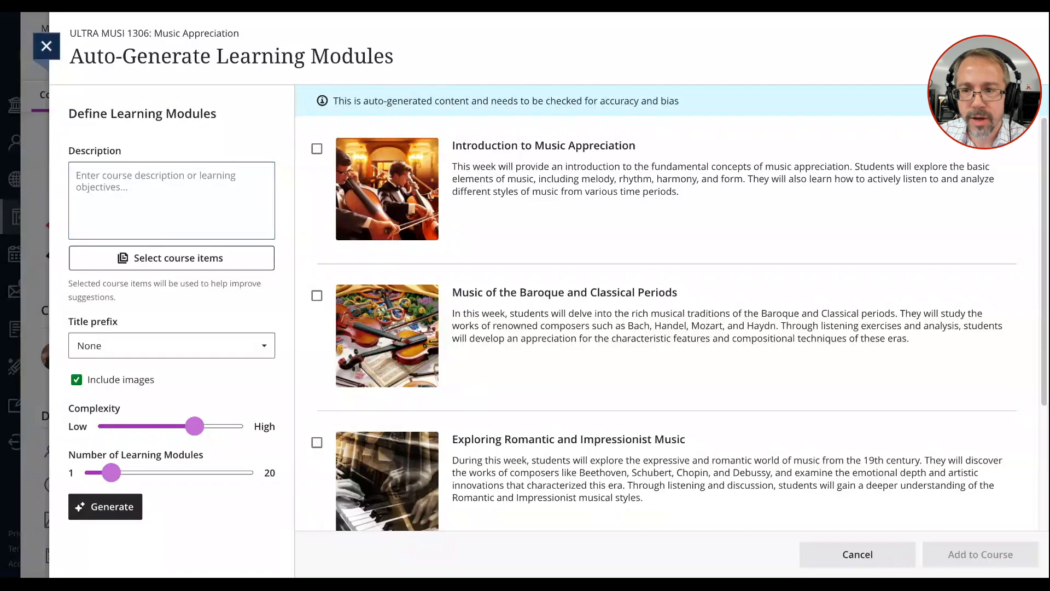
click(172, 200)
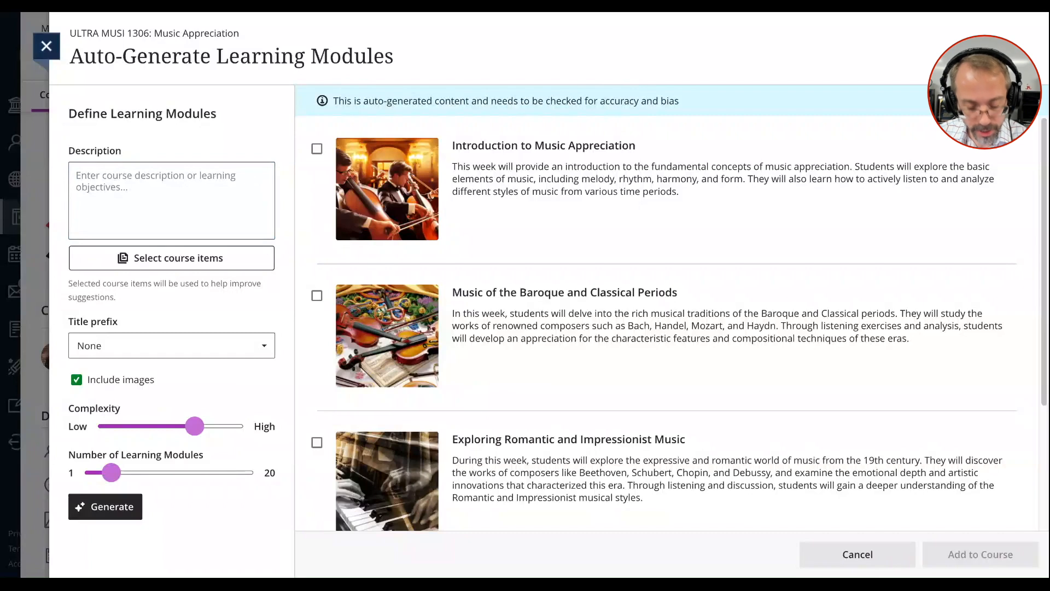
key(alt+Tab)
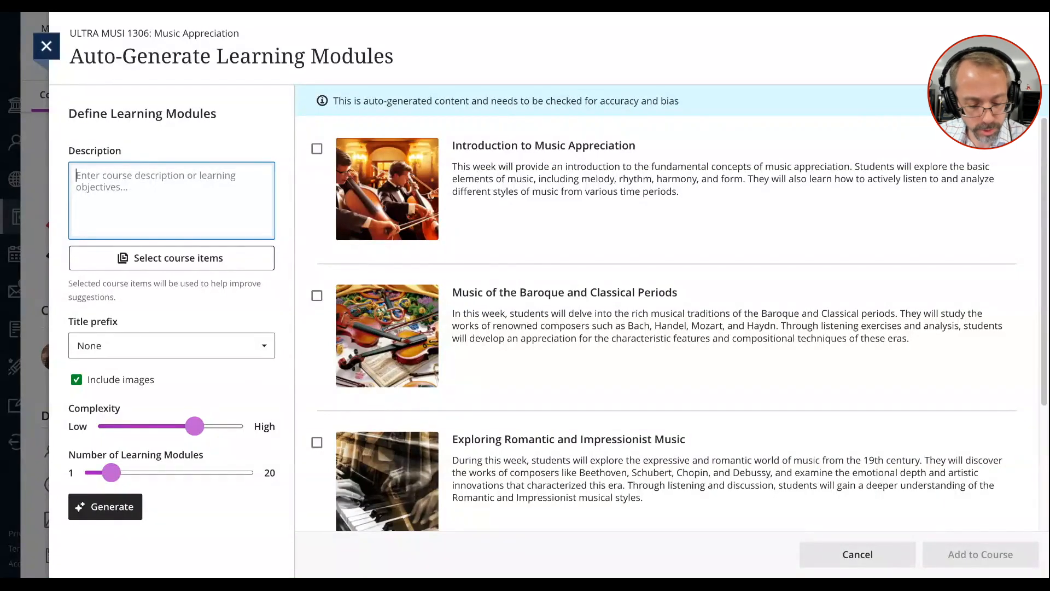
text(This course covers understanding music through the study of cultural periods, major composers, and musical elements.)
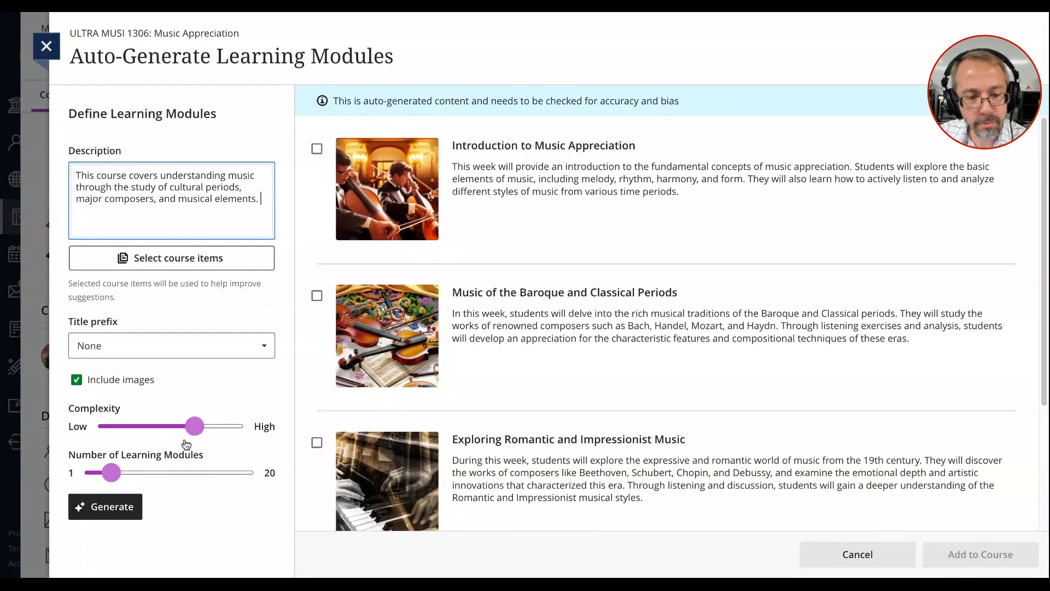
mouse_move(116, 480)
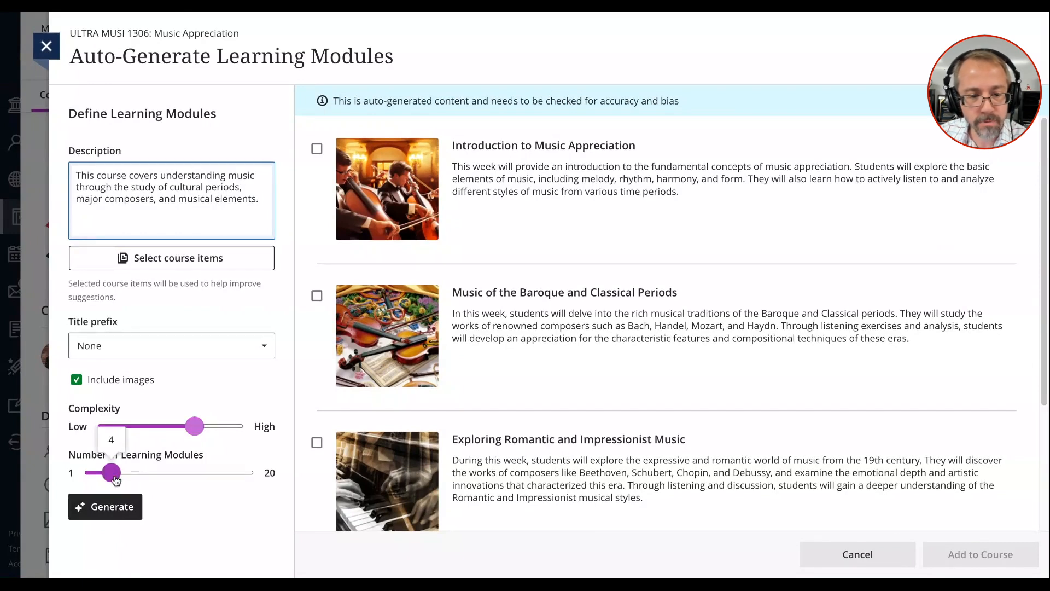
click(114, 517)
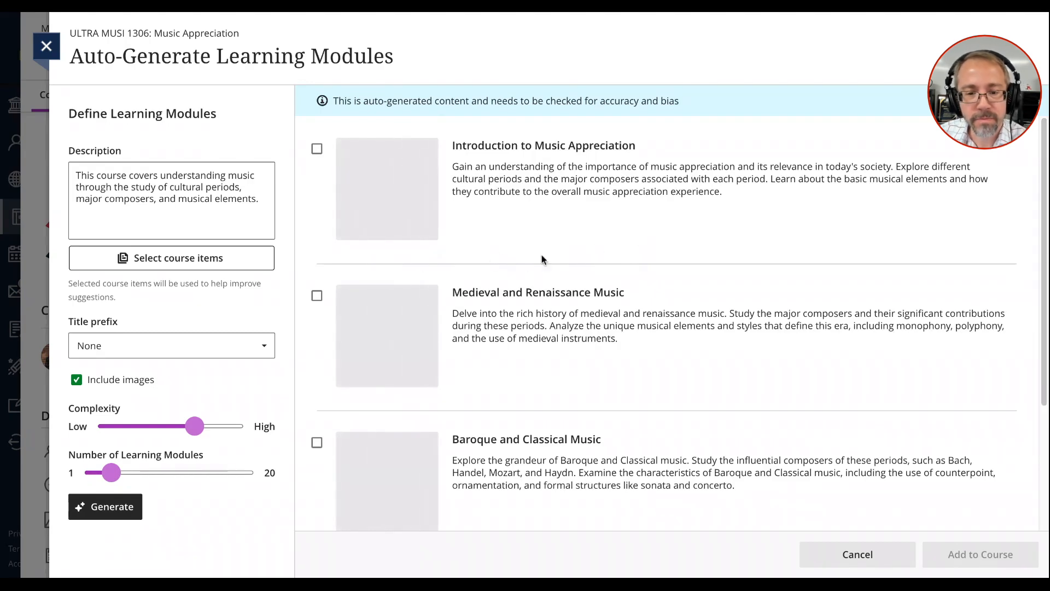
Step: Read through the regenerated learning module suggestions, checking each title, summary and image
scroll(547, 257, down, 3)
scroll(551, 256, up, 3)
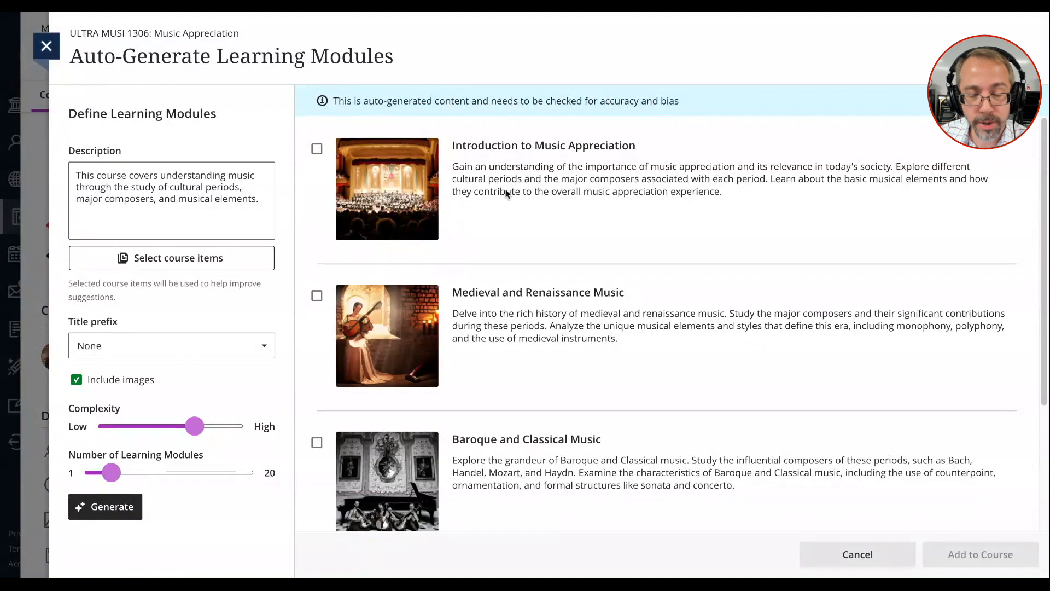
scroll(652, 209, down, 1)
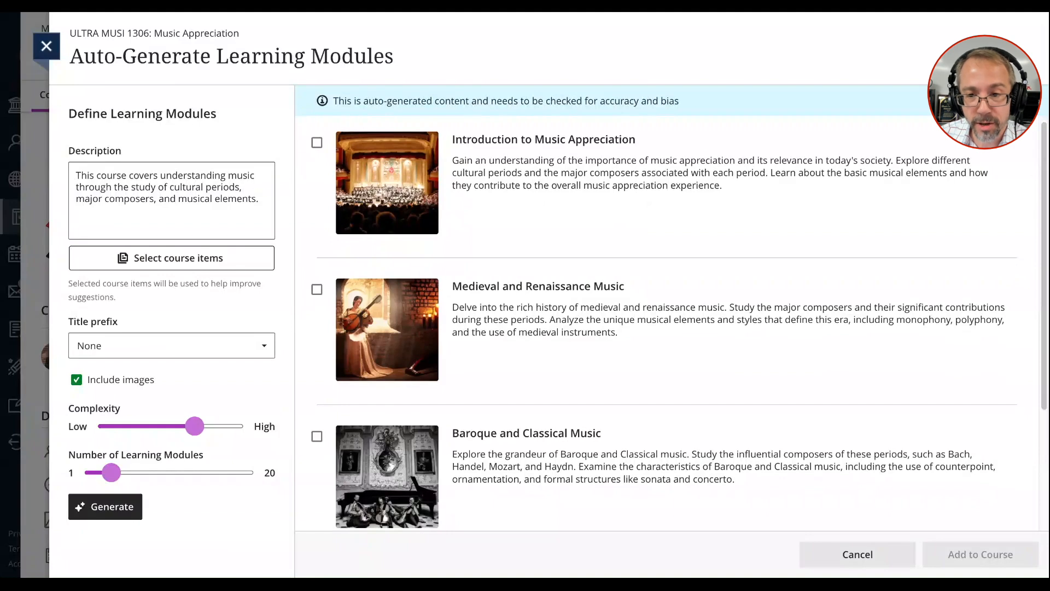
scroll(692, 211, down, 1)
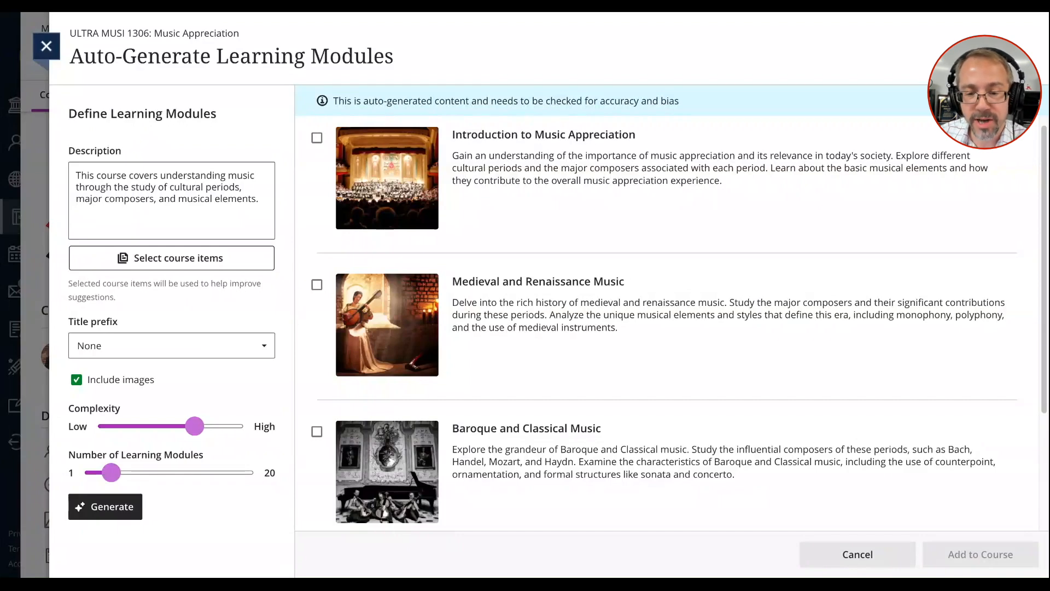
scroll(667, 322, down, 1)
scroll(667, 323, up, 1)
scroll(667, 323, down, 3)
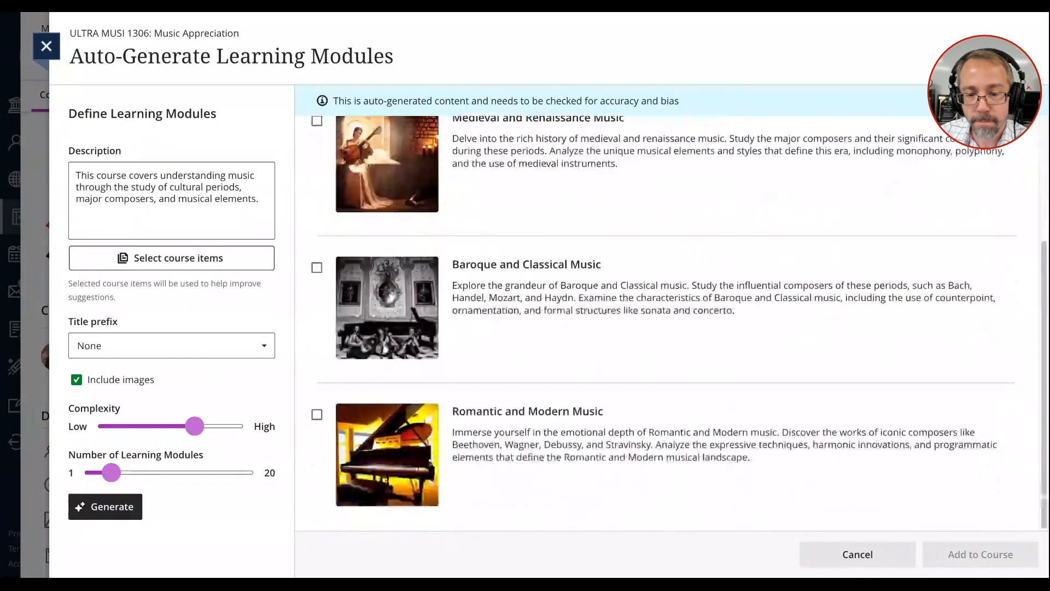
scroll(668, 322, up, 3)
scroll(667, 323, down, 3)
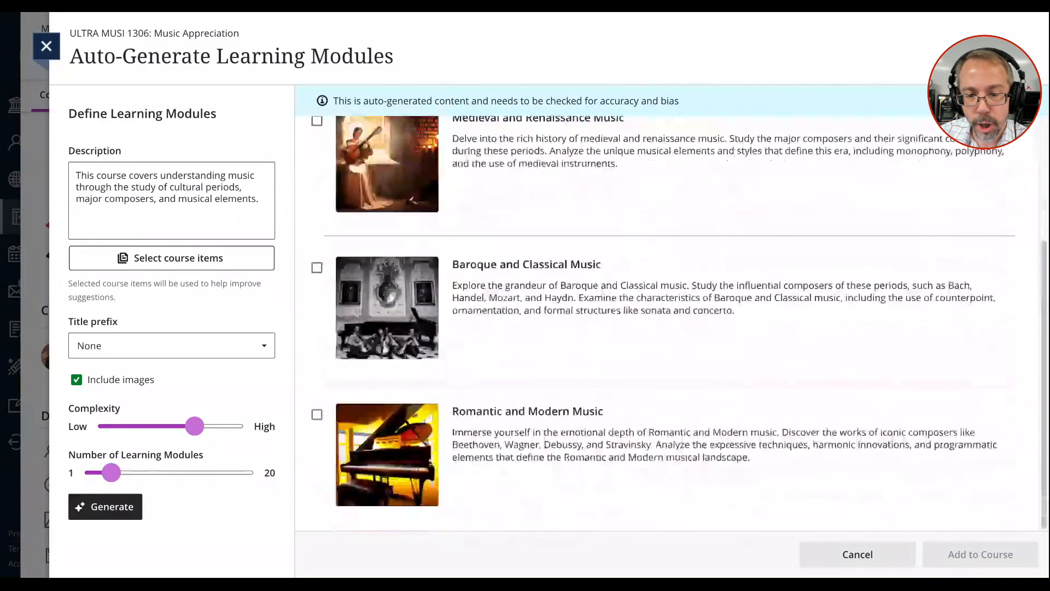
scroll(667, 323, up, 3)
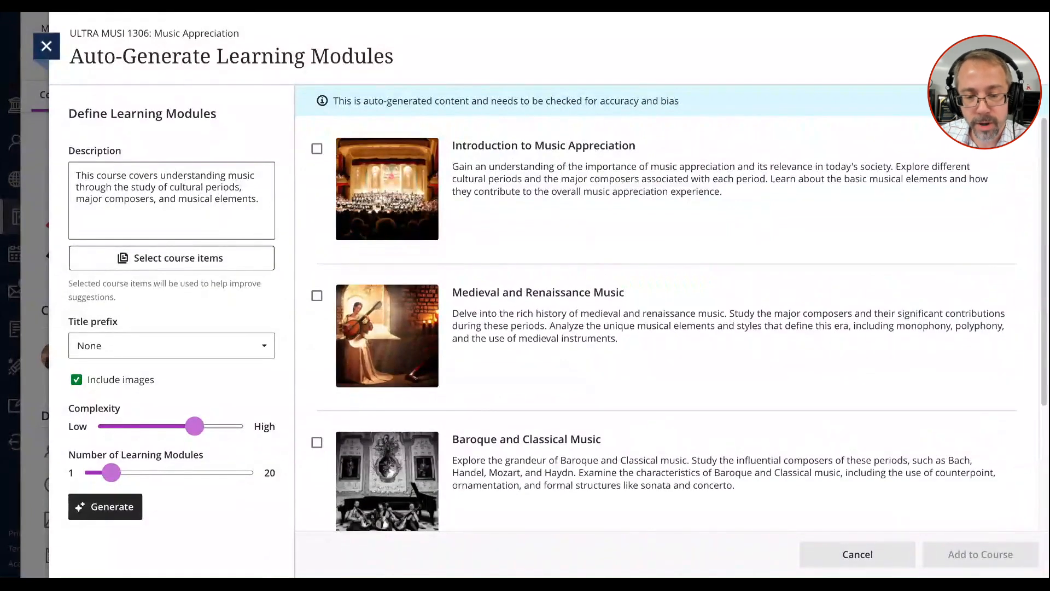
scroll(667, 323, down, 3)
scroll(667, 322, up, 3)
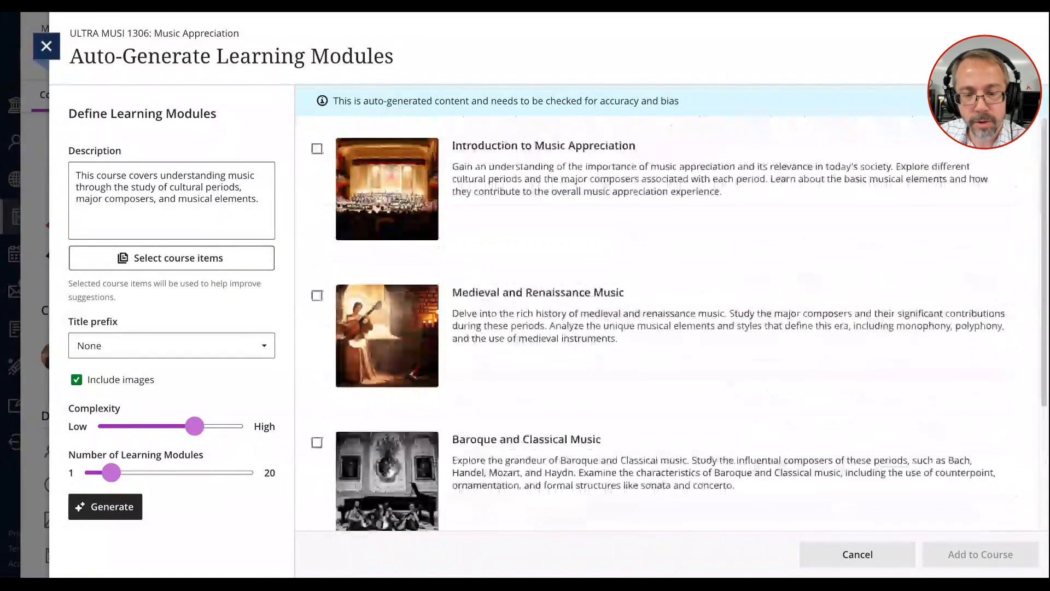
scroll(724, 206, down, 2)
scroll(725, 206, up, 2)
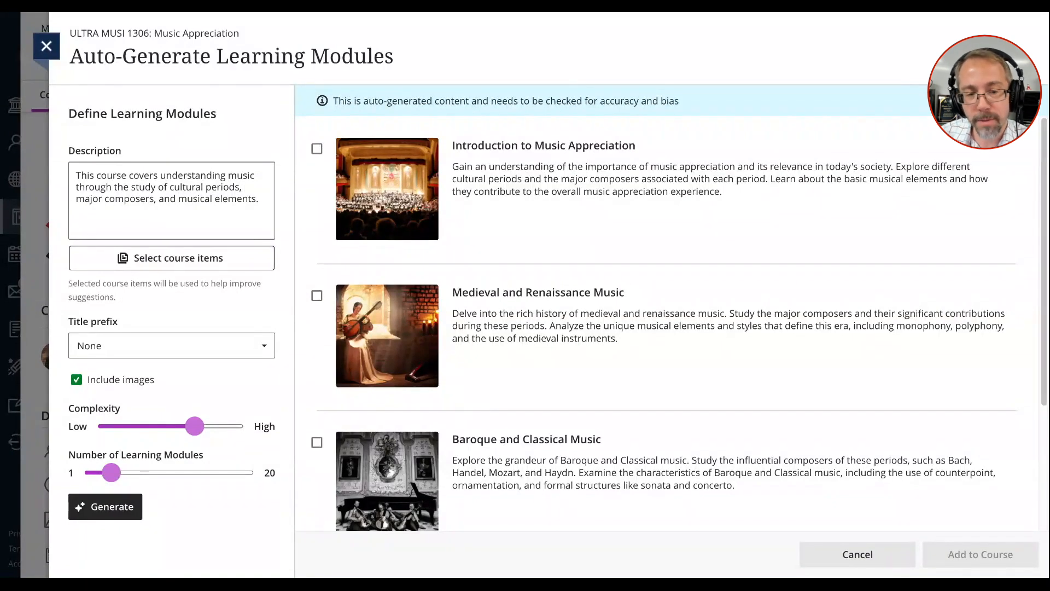
Step: Compare the wording of the course description with the content of the suggested learning modules
click(254, 197)
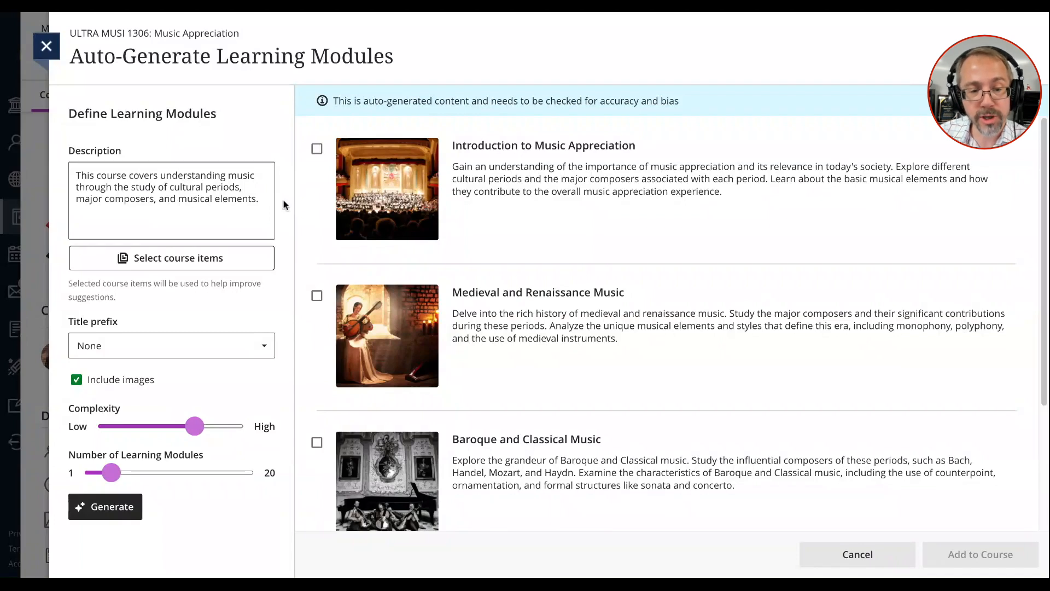
drag(261, 198, 82, 176)
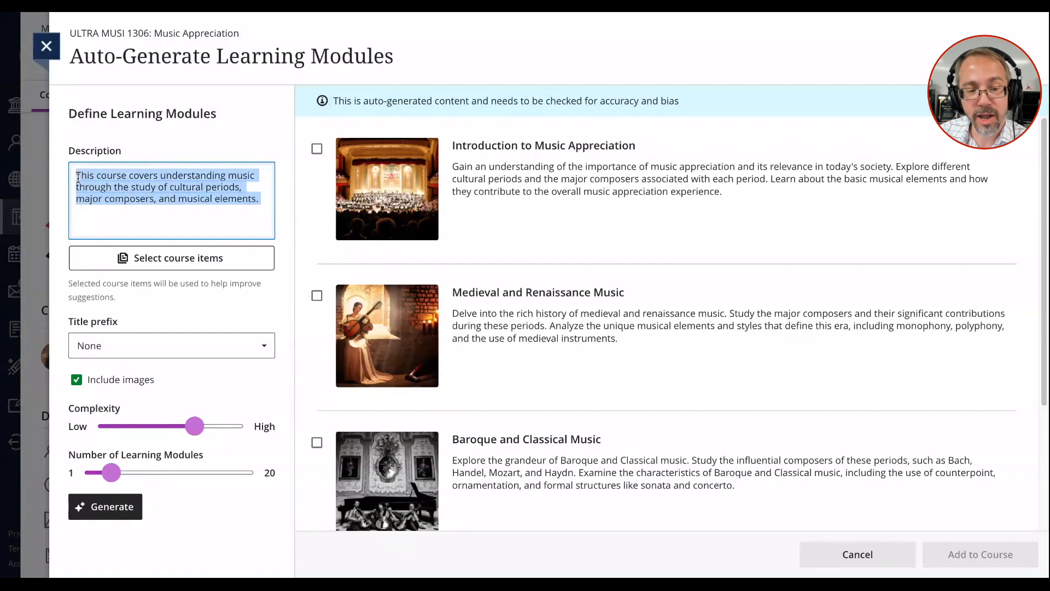
drag(262, 199, 83, 186)
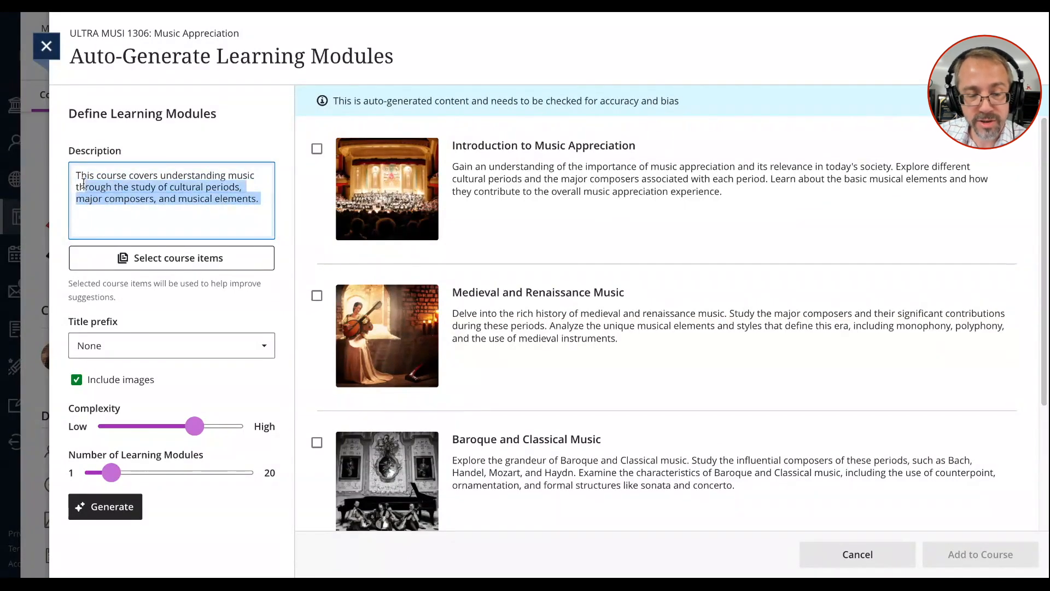
click(262, 224)
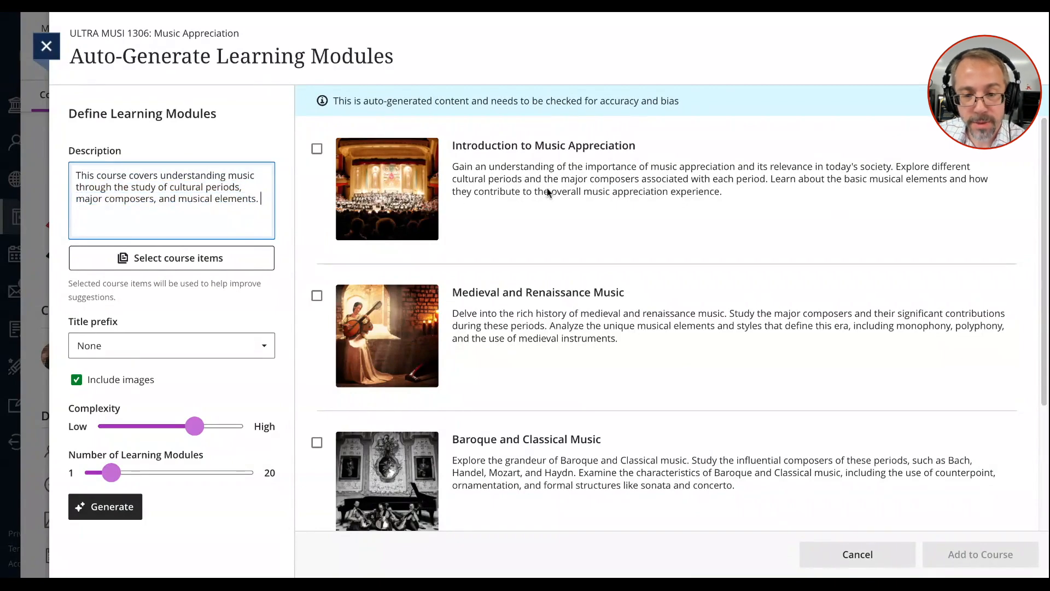
scroll(548, 192, down, 2)
scroll(548, 193, up, 3)
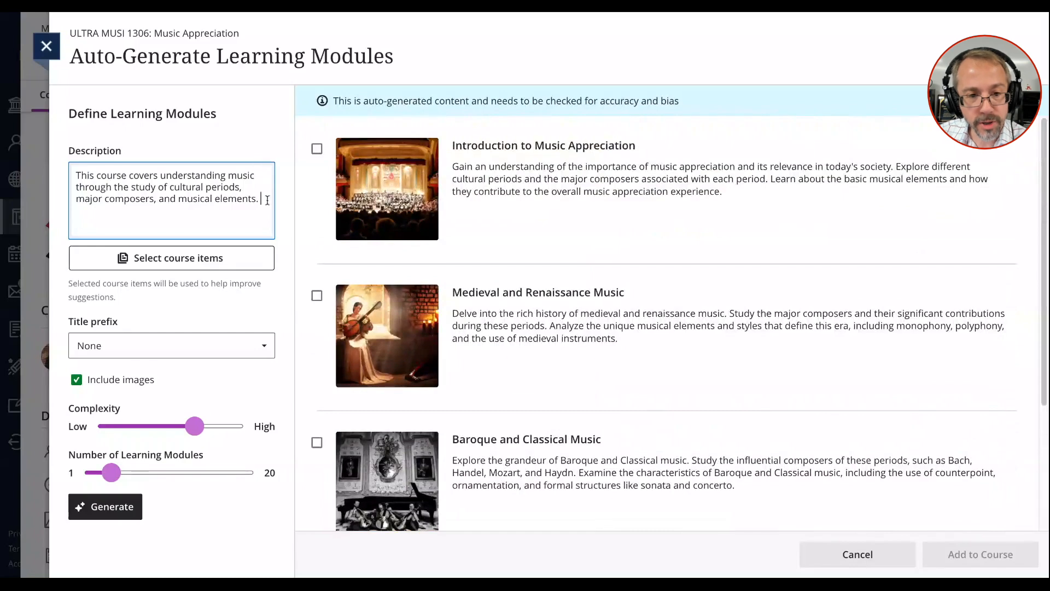
drag(263, 198, 93, 198)
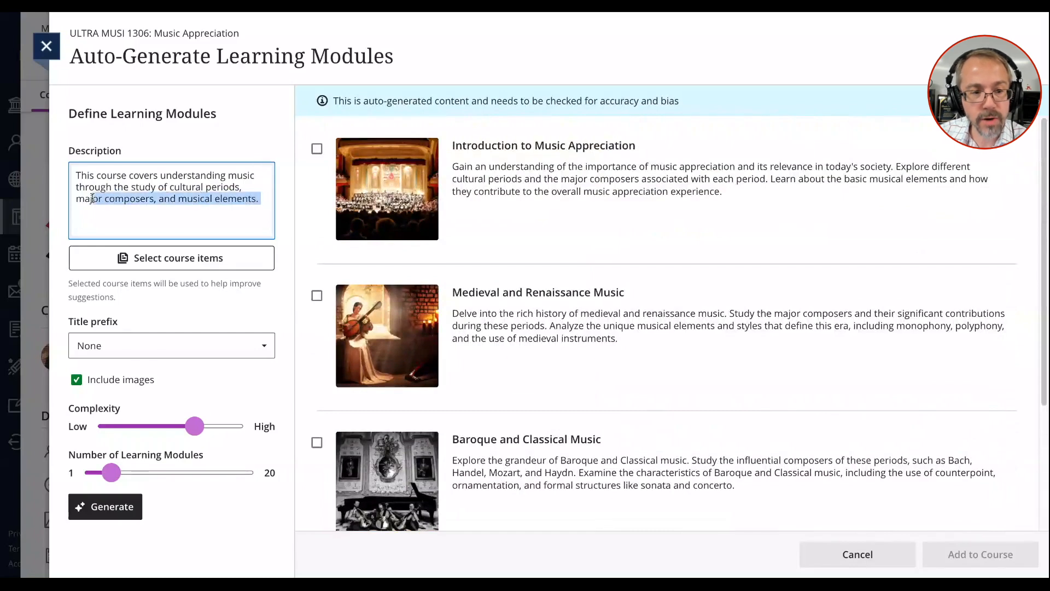
scroll(666, 231, down, 3)
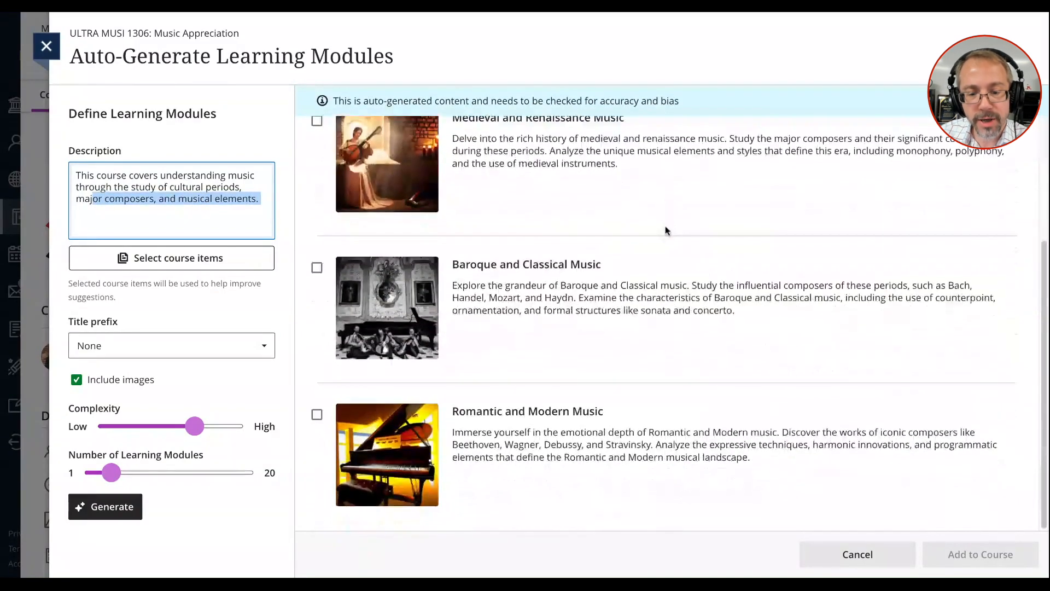
scroll(666, 231, up, 1)
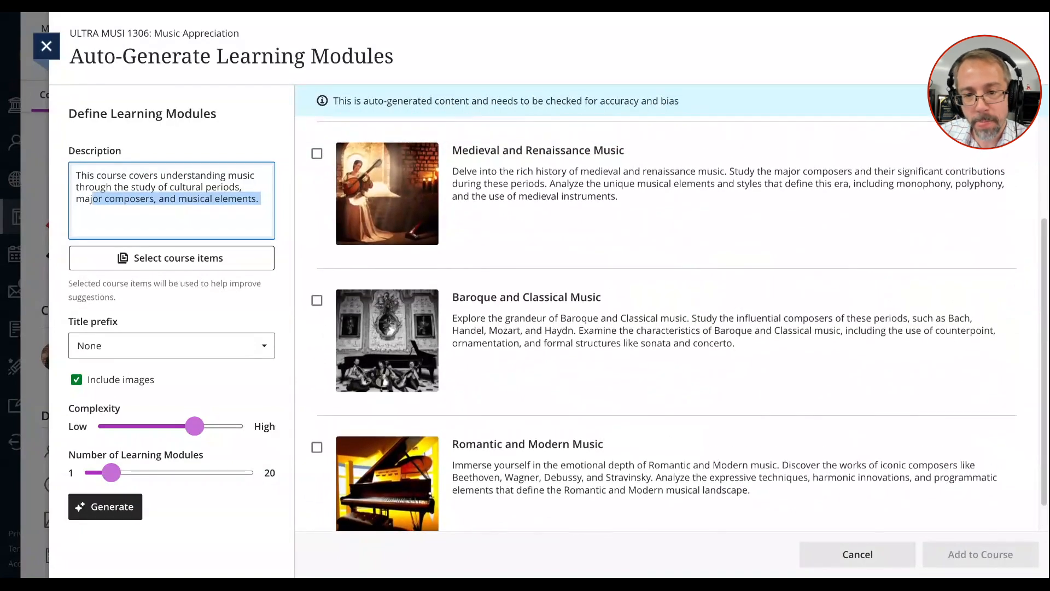
scroll(429, 154, up, 3)
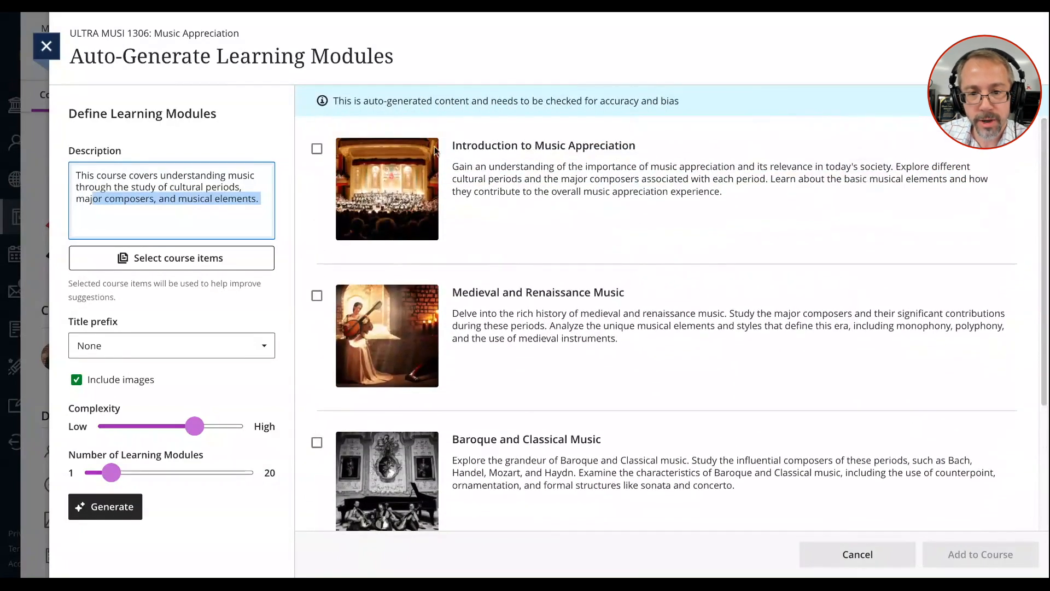
scroll(696, 197, down, 2)
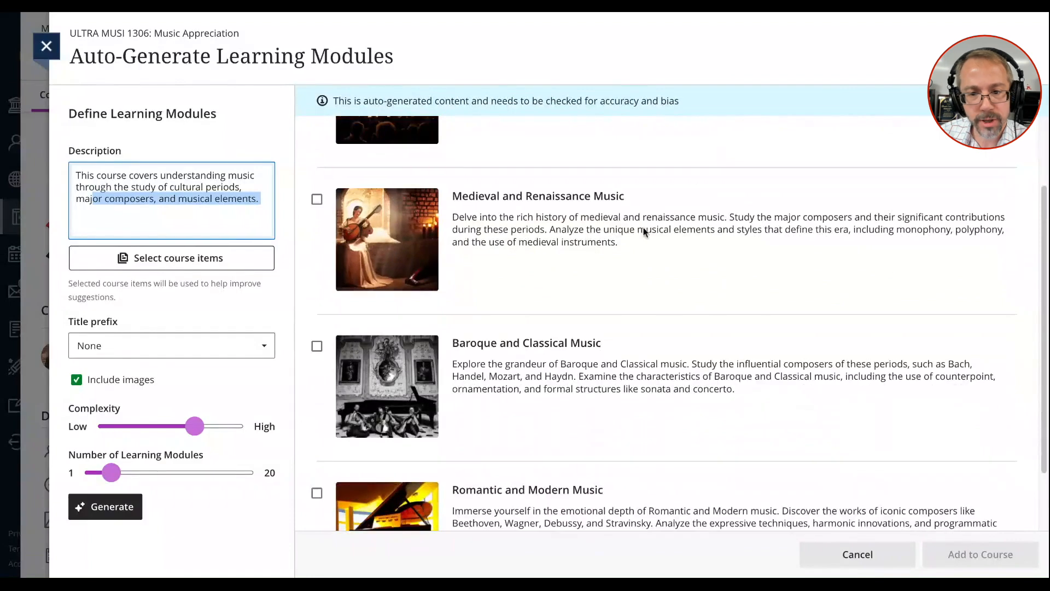
scroll(646, 229, down, 2)
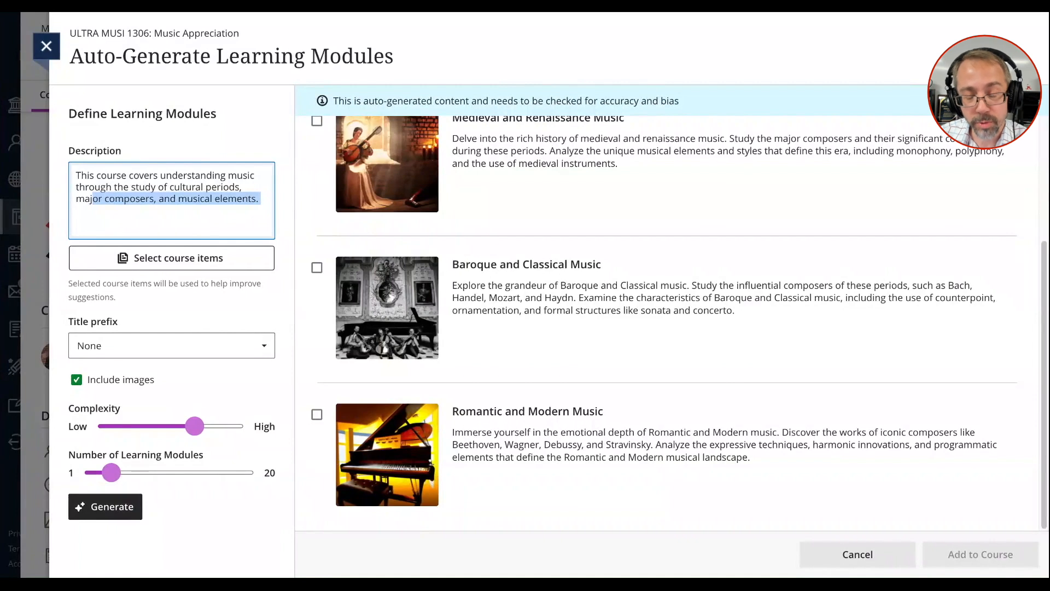
Step: Clear the whole course description text
click(262, 199)
drag(261, 199, 76, 181)
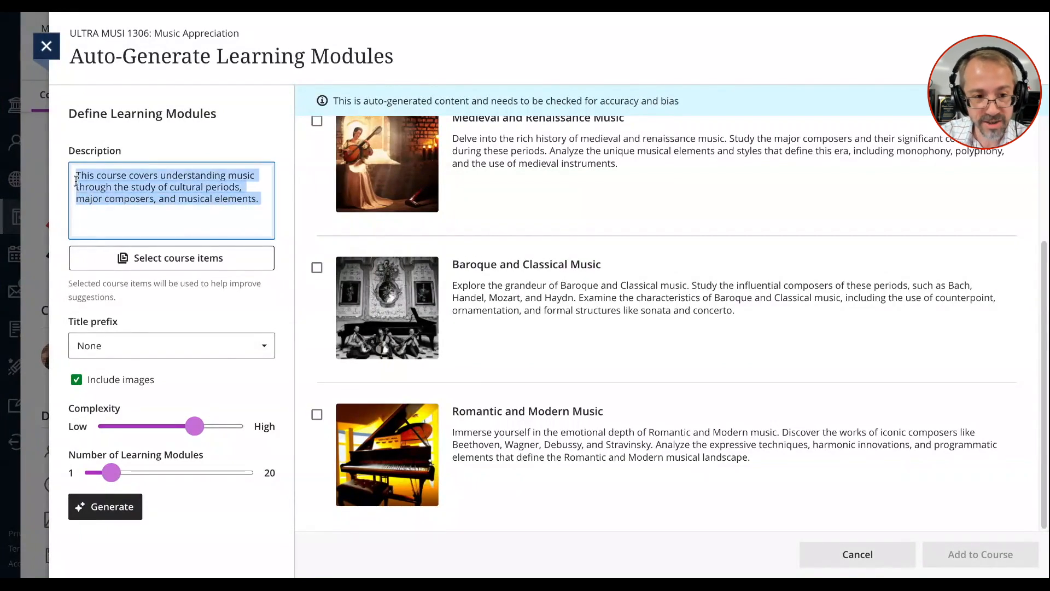
key(BackSpace)
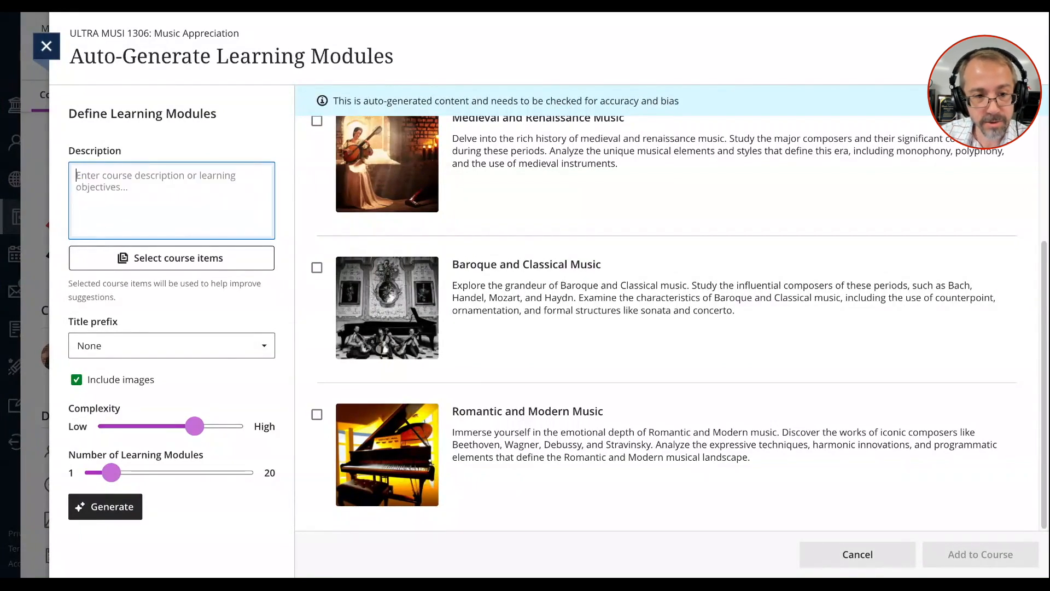
Step: Browse the selectable course items to Content > Module 1 - The Elements of Music and try selecting the module overview document
click(175, 264)
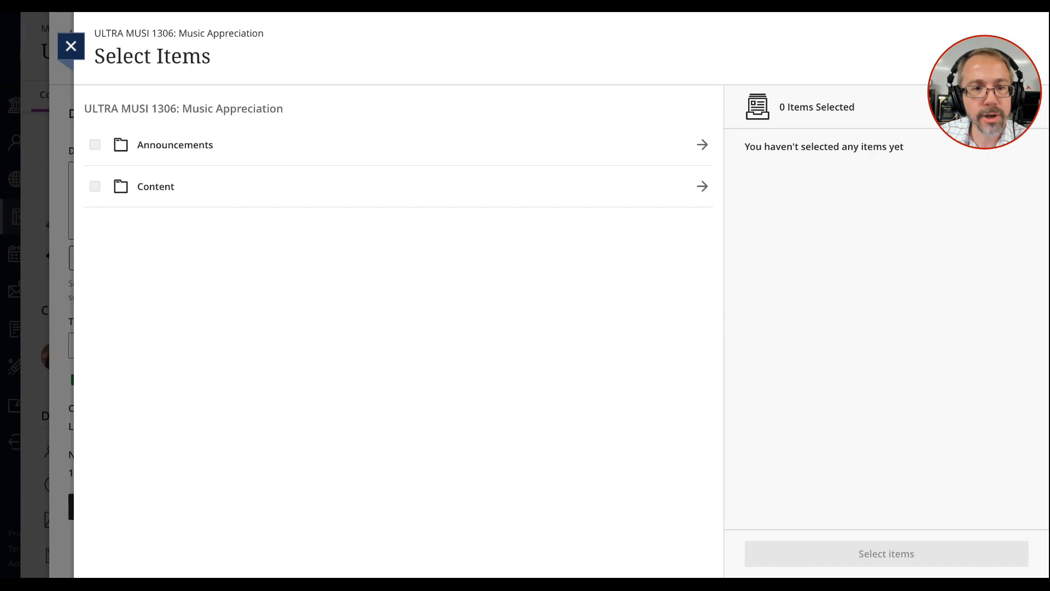
click(703, 187)
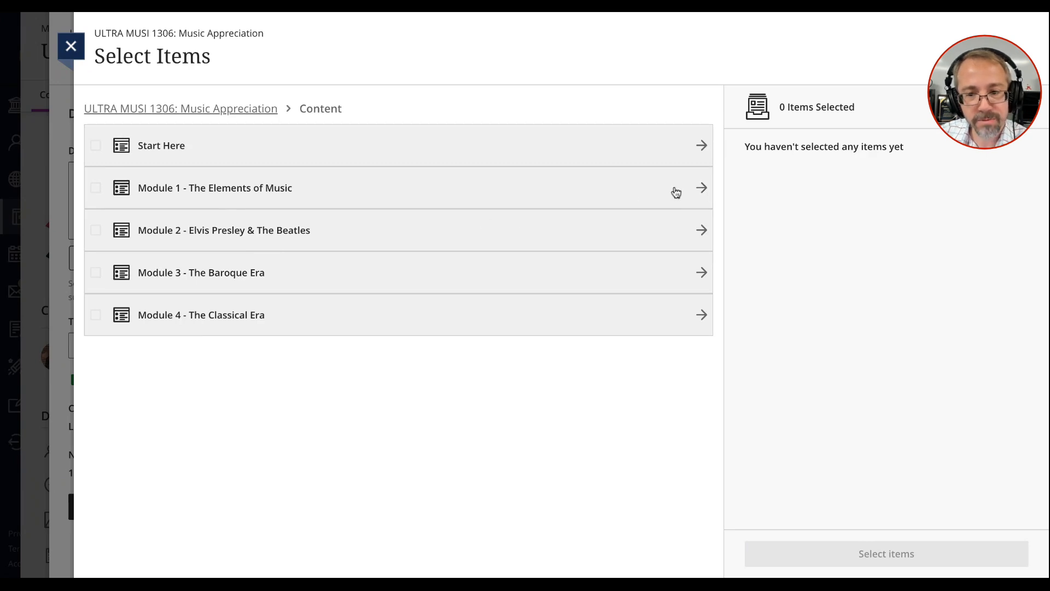
click(700, 188)
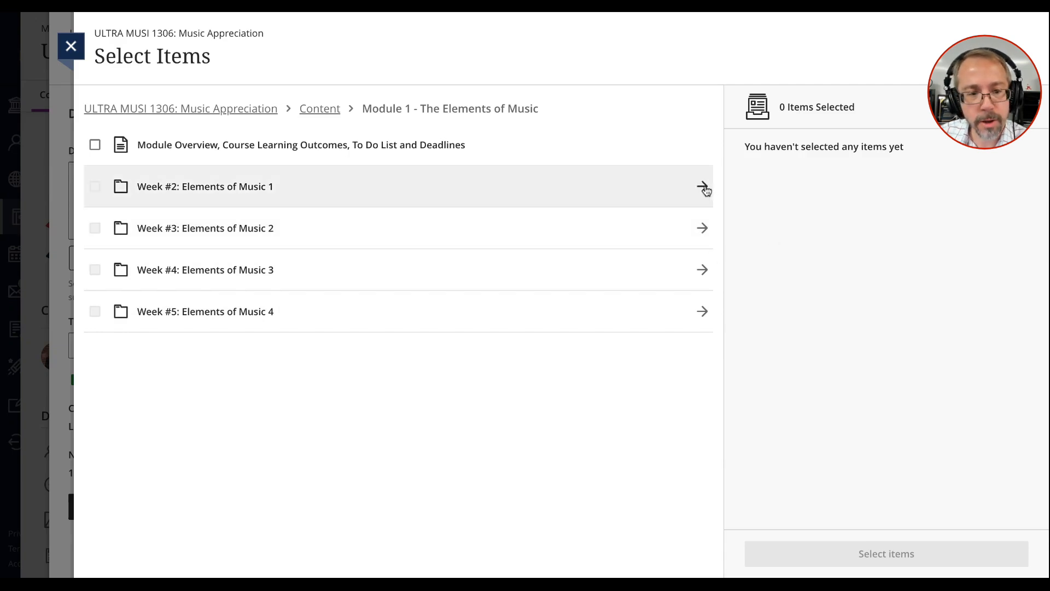
click(94, 145)
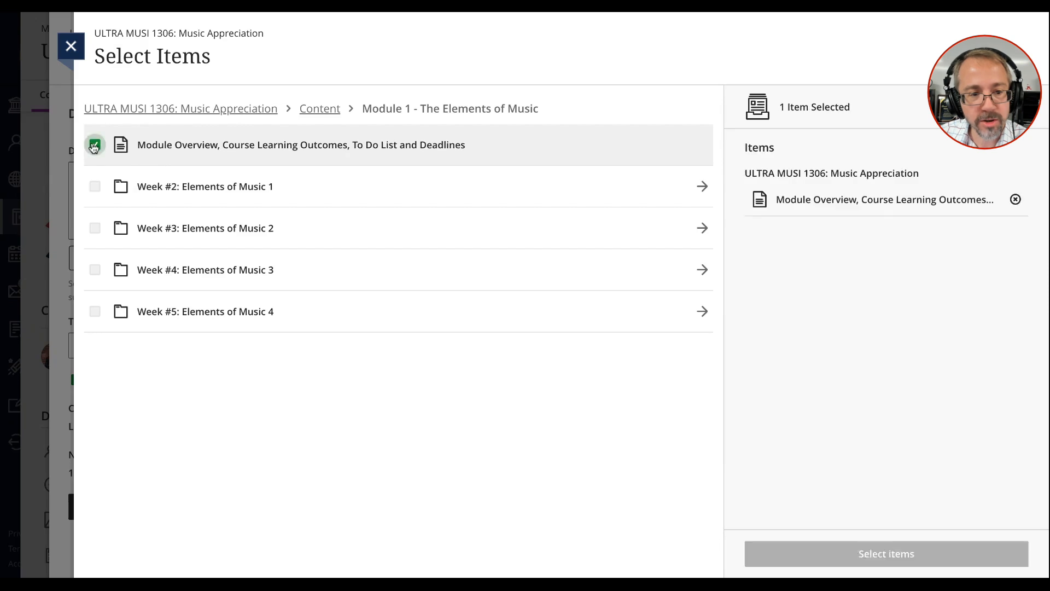
click(95, 145)
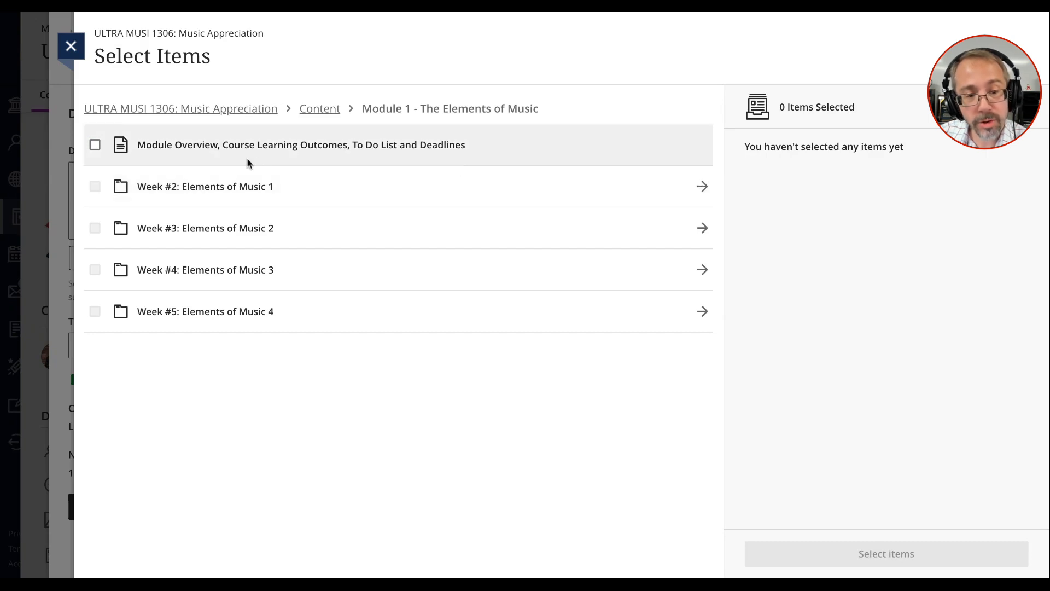
Step: Select the module overview documents in Module 1 - The Elements of Music, Module 2 - Elvis Presley & The Beatles and Module 3 - The Baroque Era
click(95, 147)
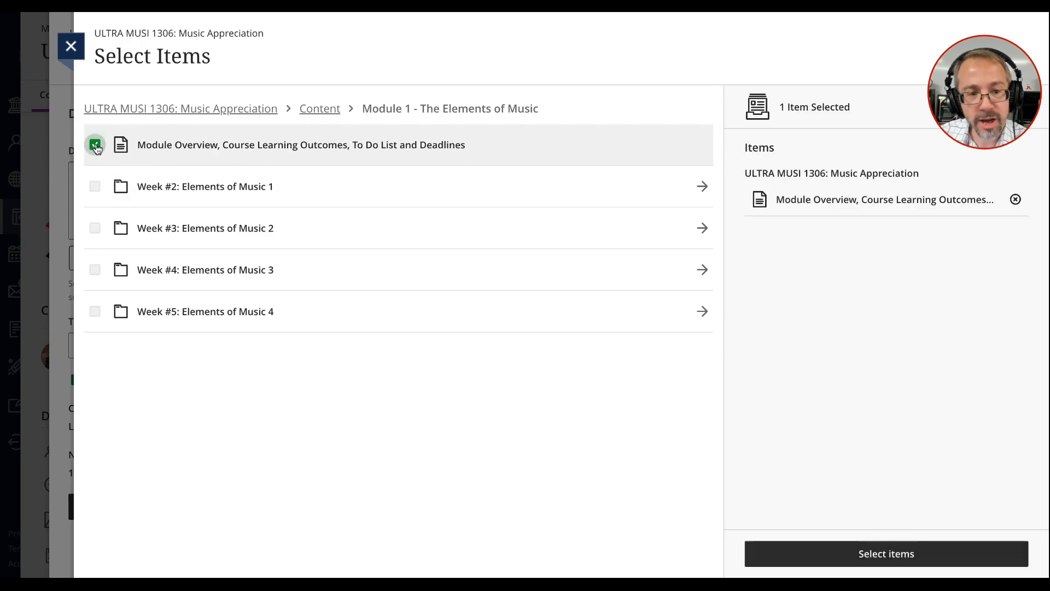
click(320, 108)
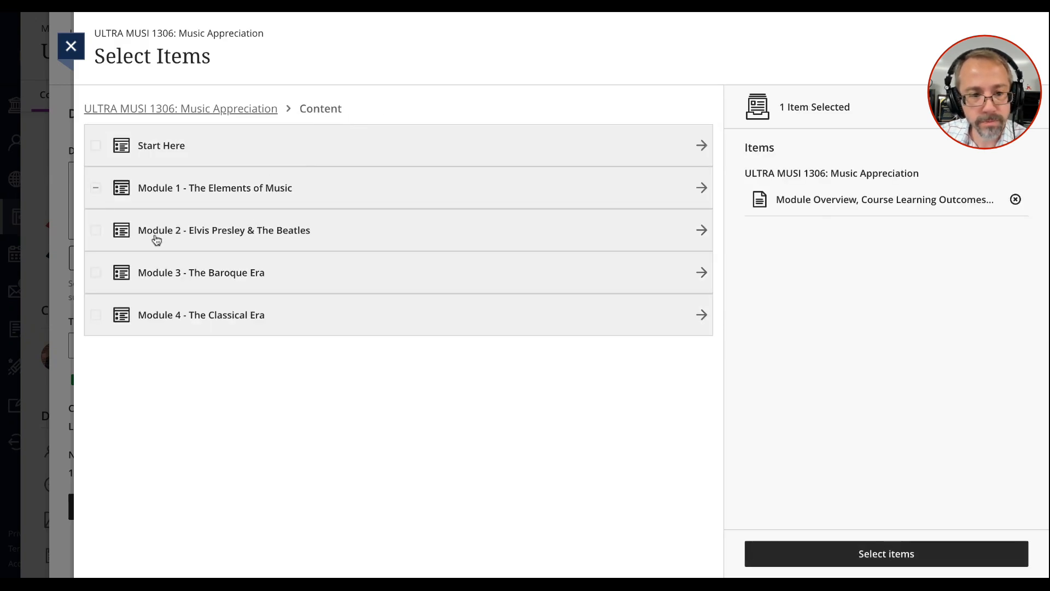
click(701, 230)
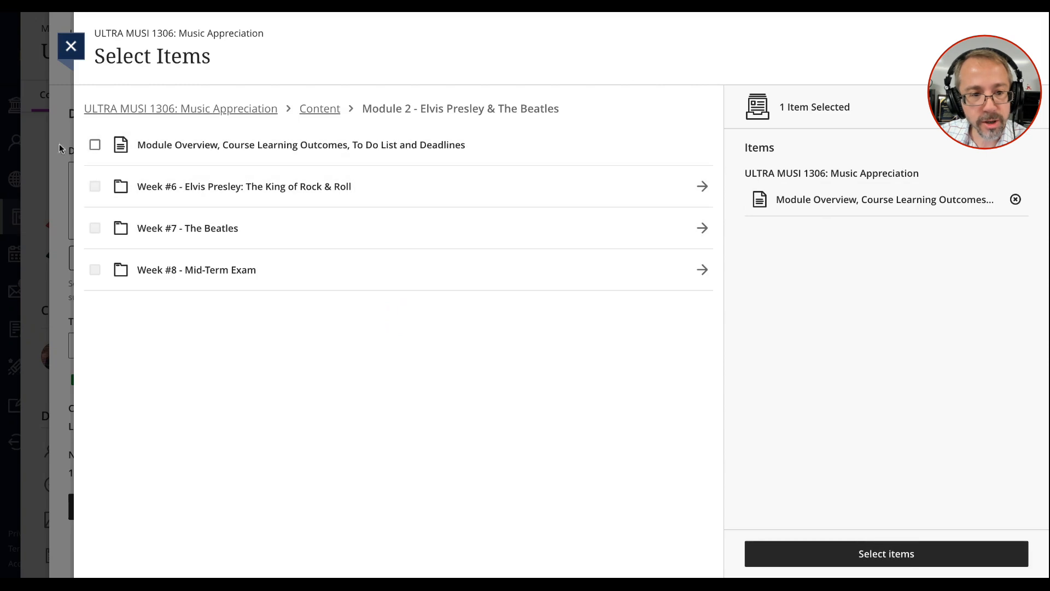
click(94, 145)
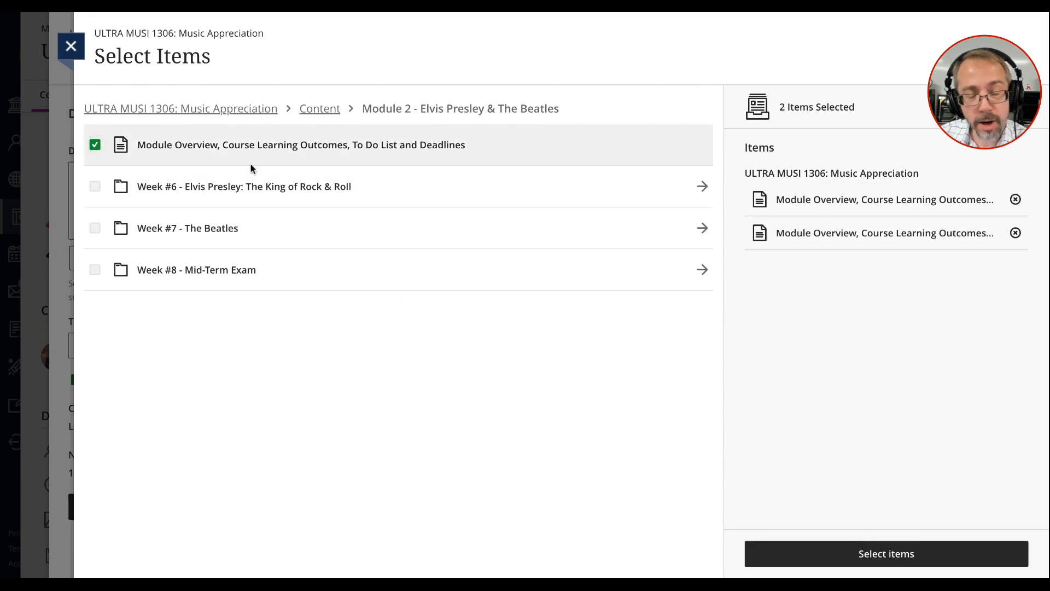
click(322, 109)
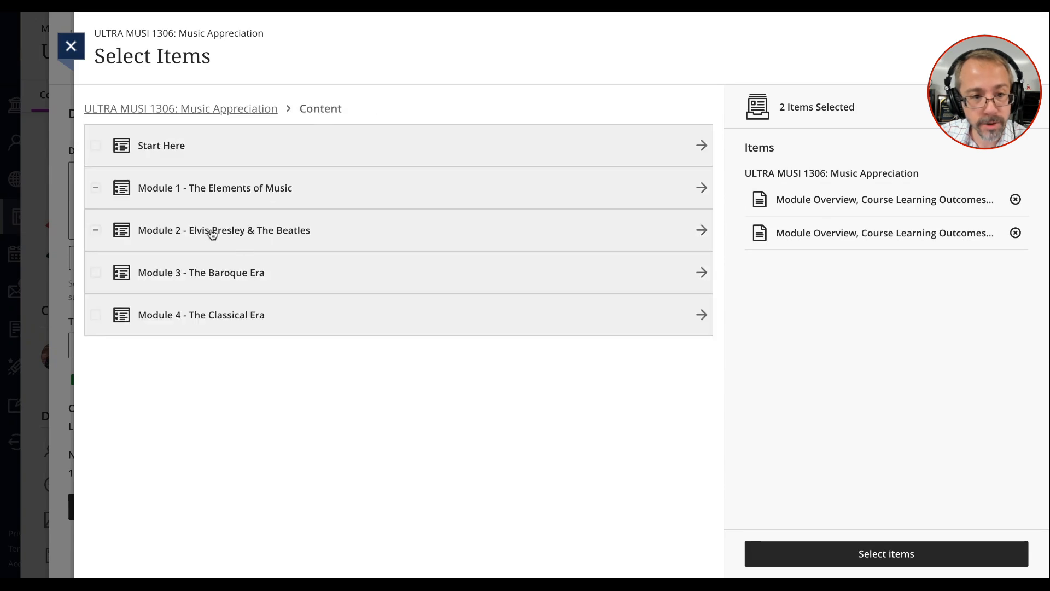
click(238, 273)
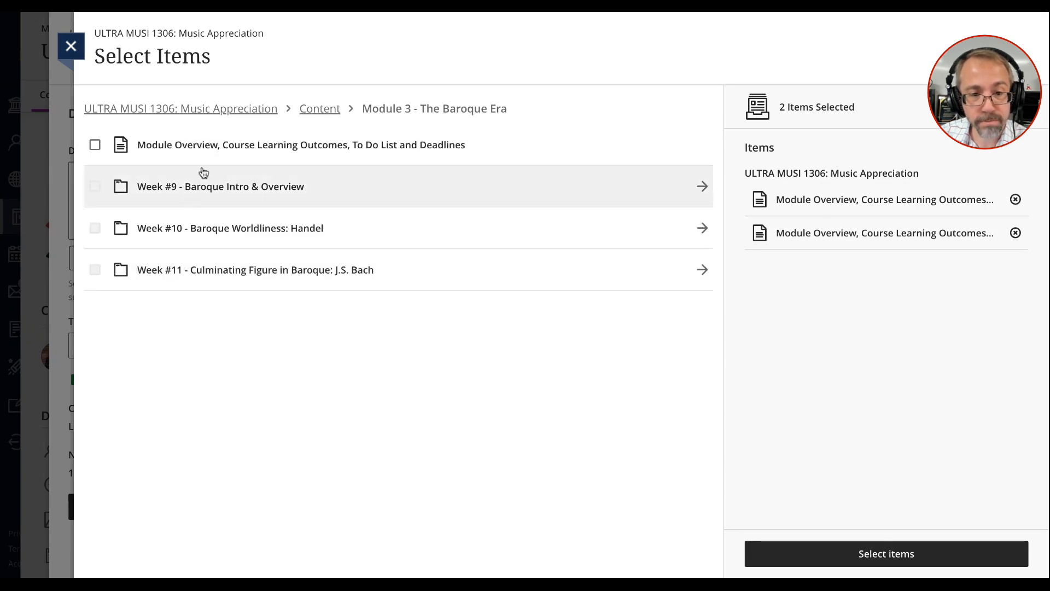
click(96, 147)
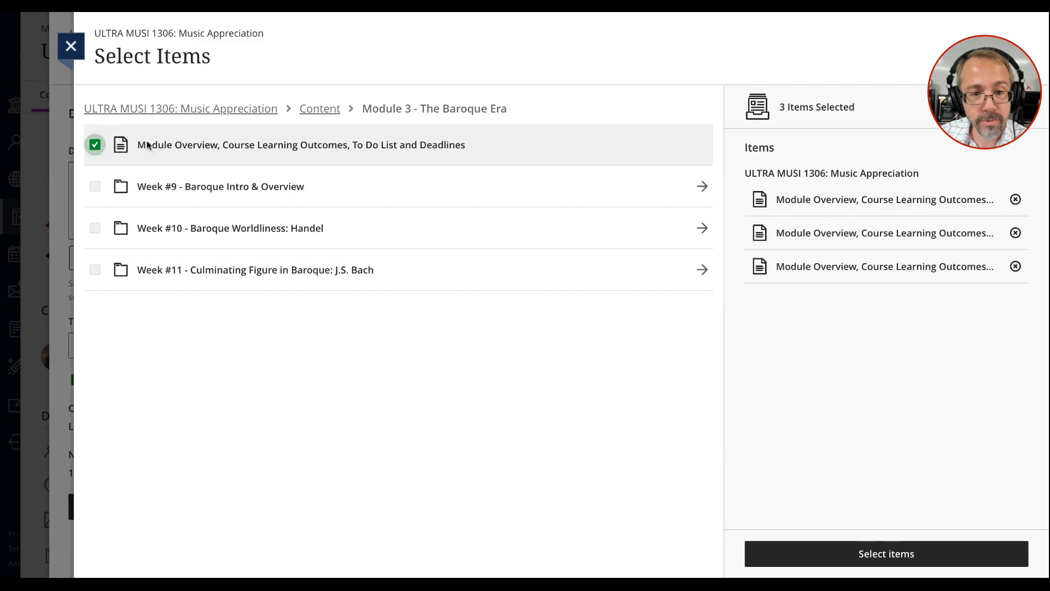
Step: Add the overview document of Module 4 - The Classical Era to the selected items and generate learning modules from them
click(326, 116)
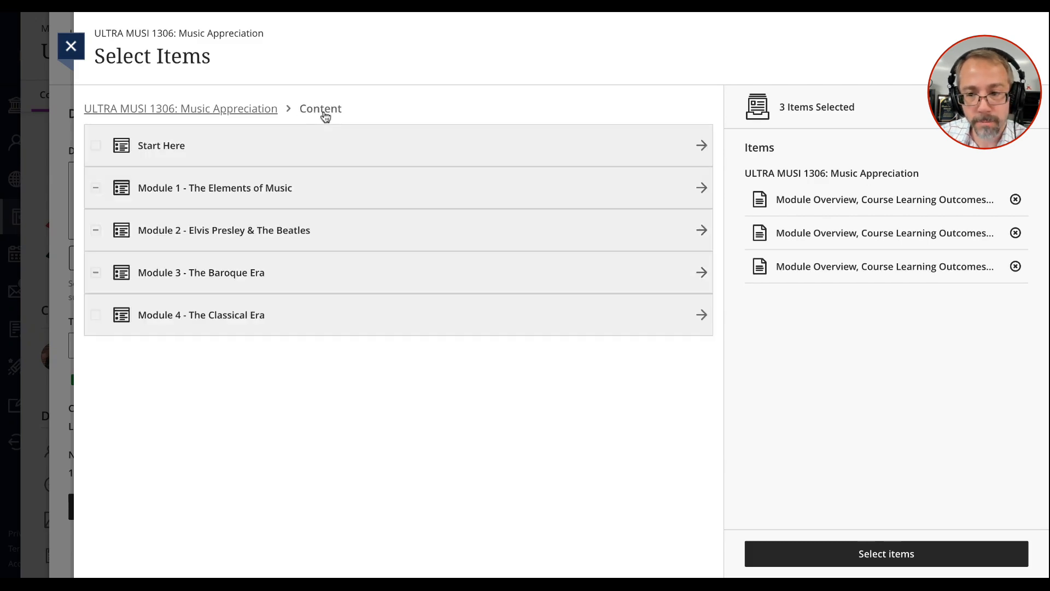
click(246, 112)
click(182, 189)
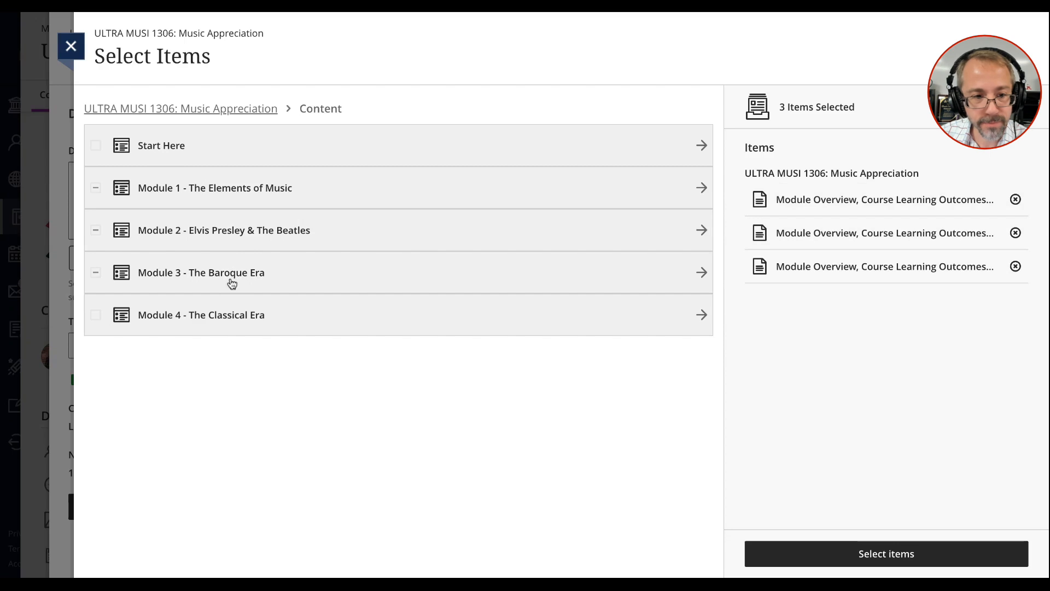
click(699, 313)
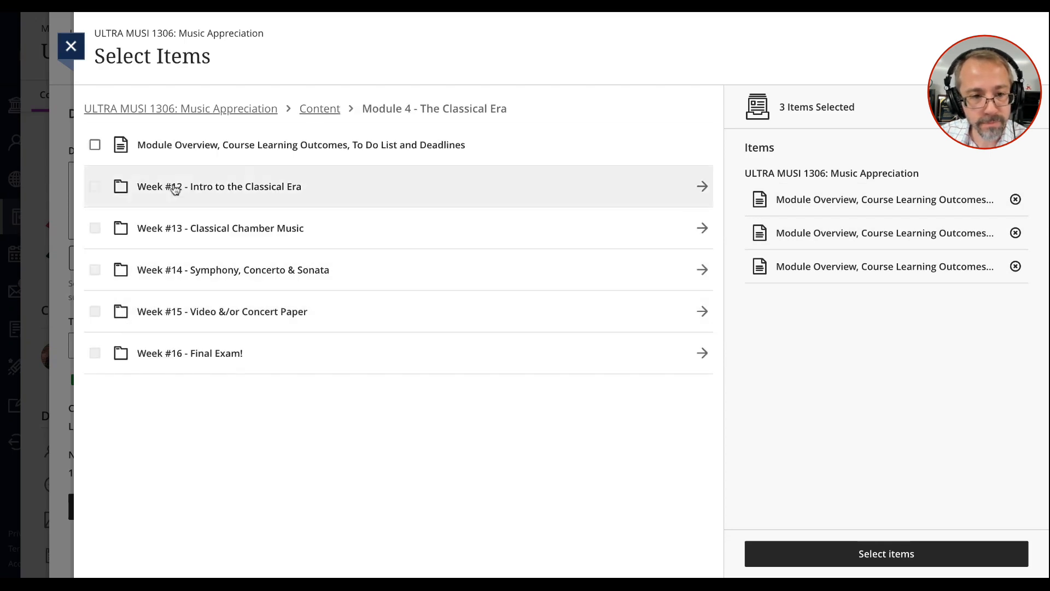
click(92, 145)
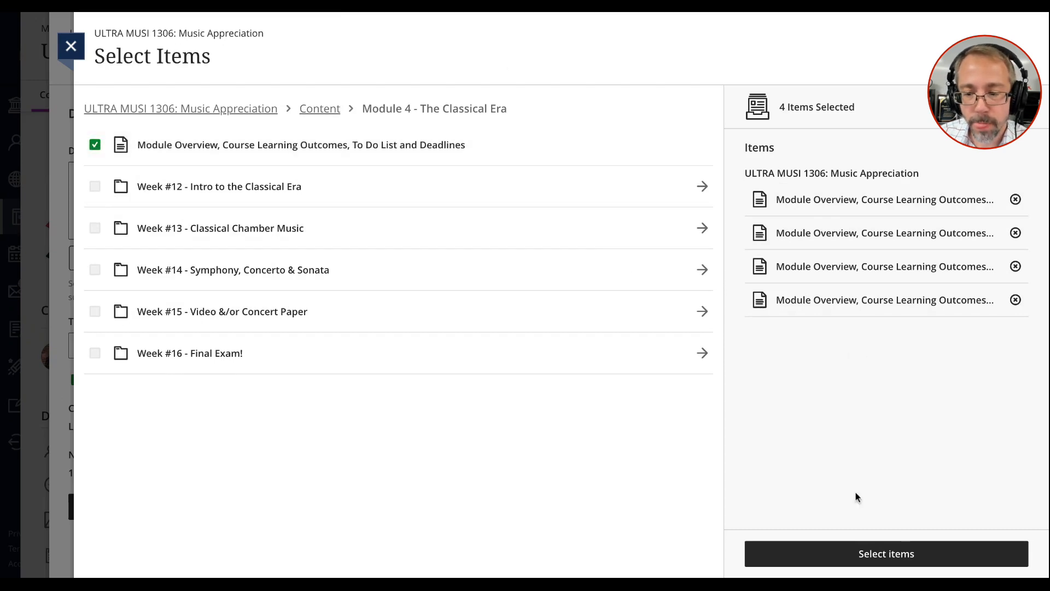
click(886, 565)
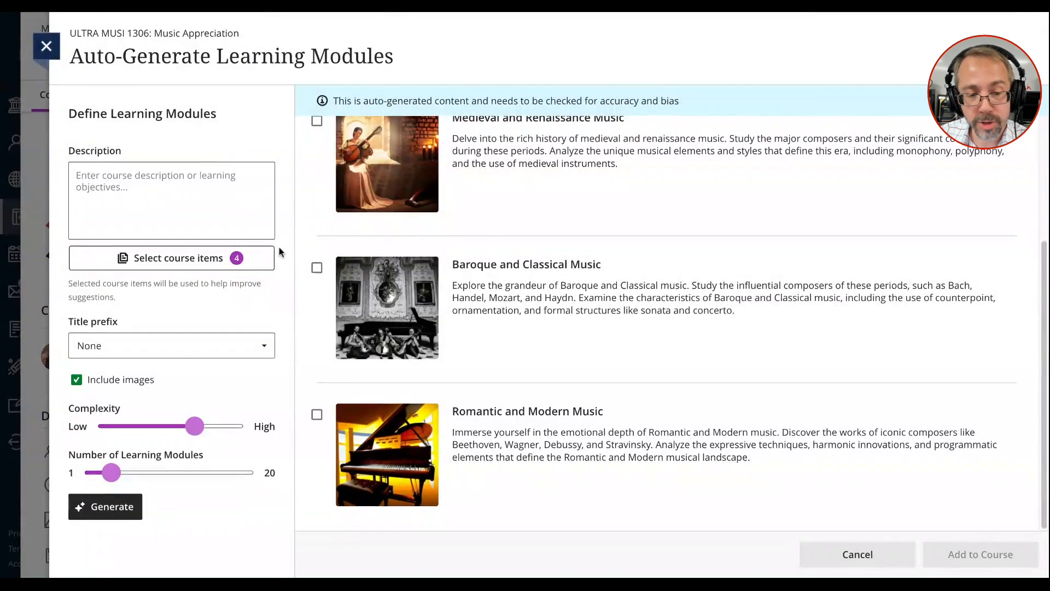
click(102, 511)
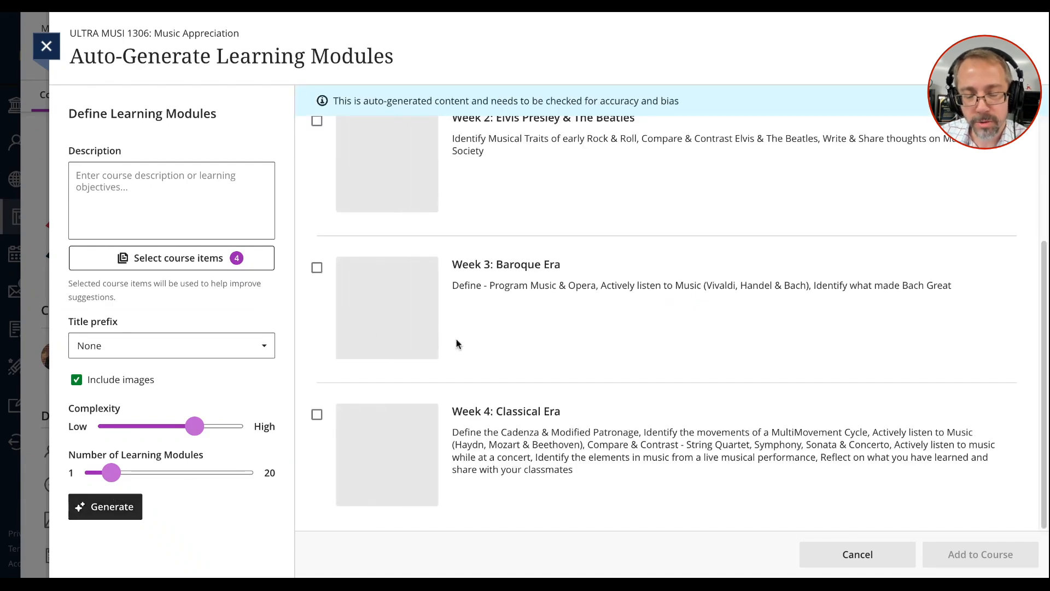
Step: Read through the learning modules generated from the four overview documents, checking their titles, summaries and images
scroll(599, 339, up, 1)
scroll(599, 339, up, 2)
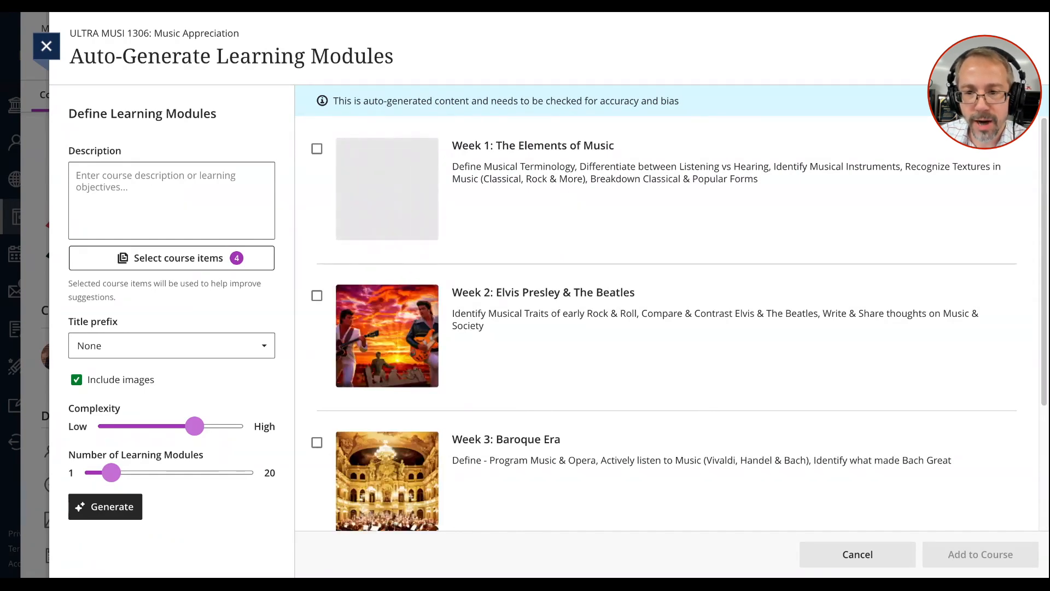
scroll(580, 202, down, 3)
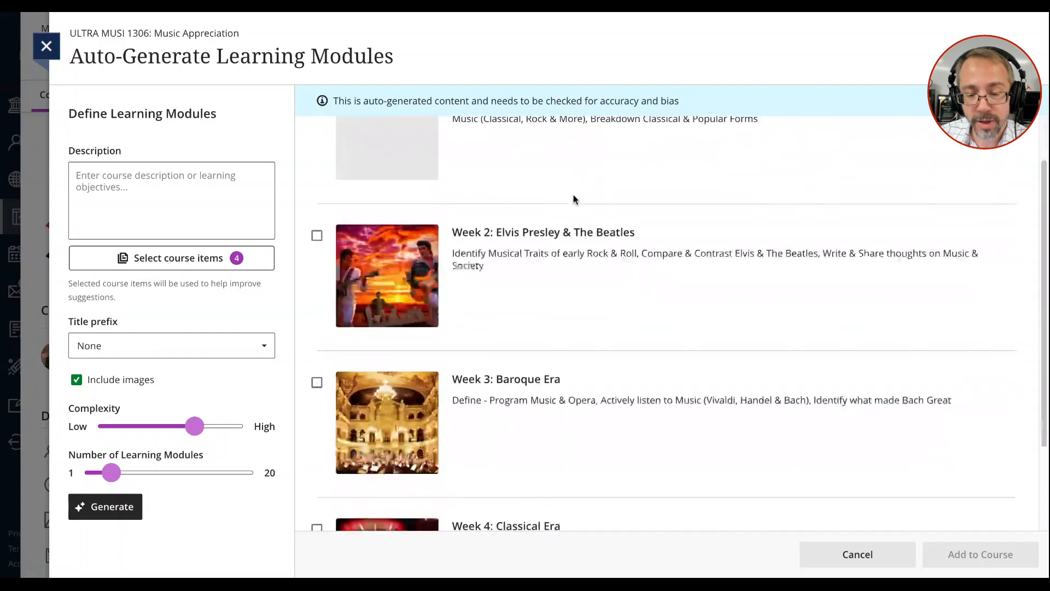
scroll(591, 203, up, 3)
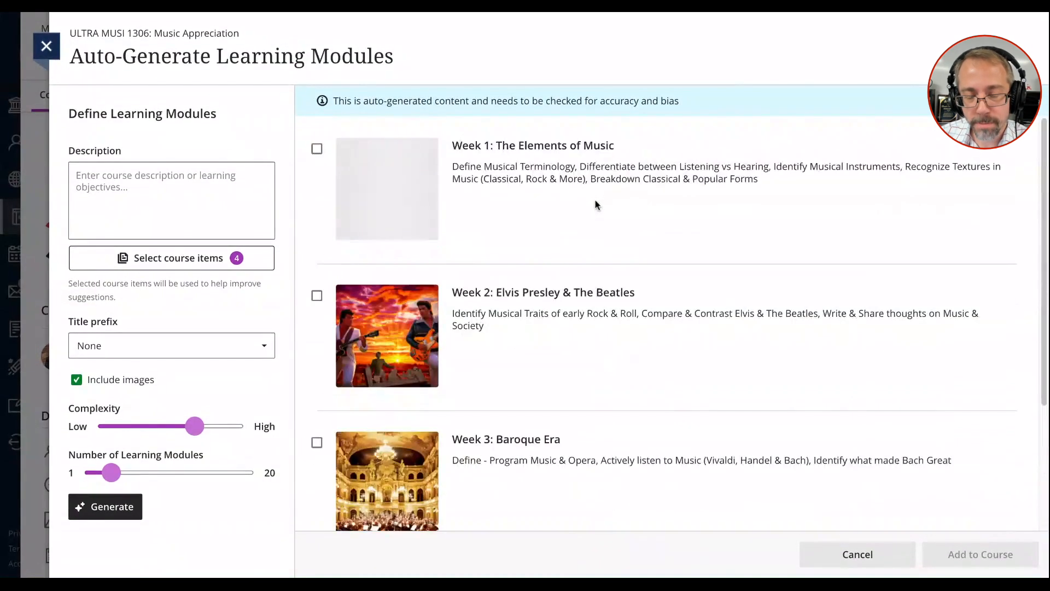
scroll(634, 200, down, 1)
scroll(638, 199, up, 1)
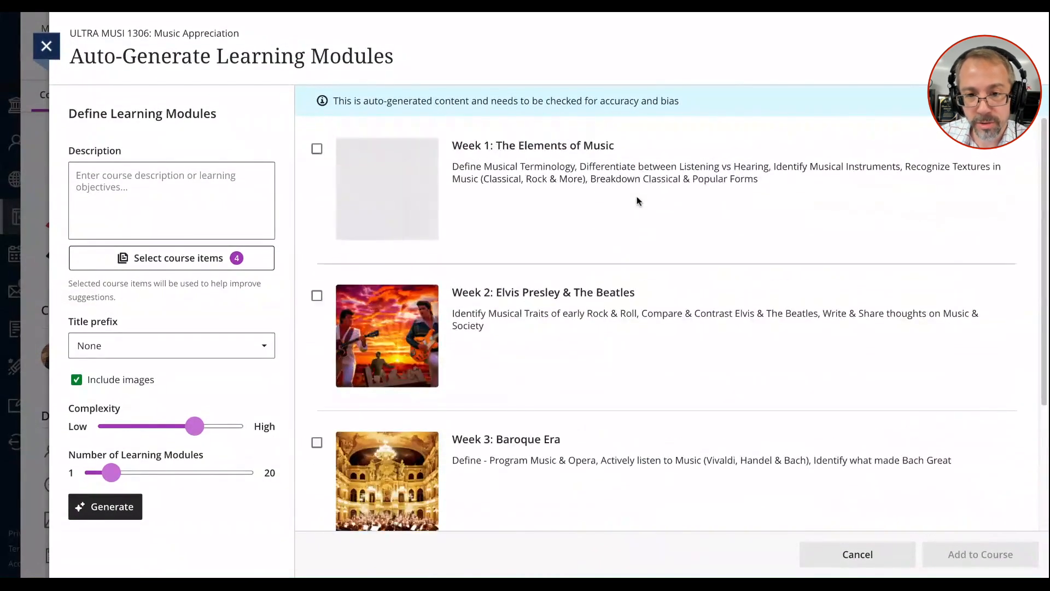
scroll(685, 204, down, 1)
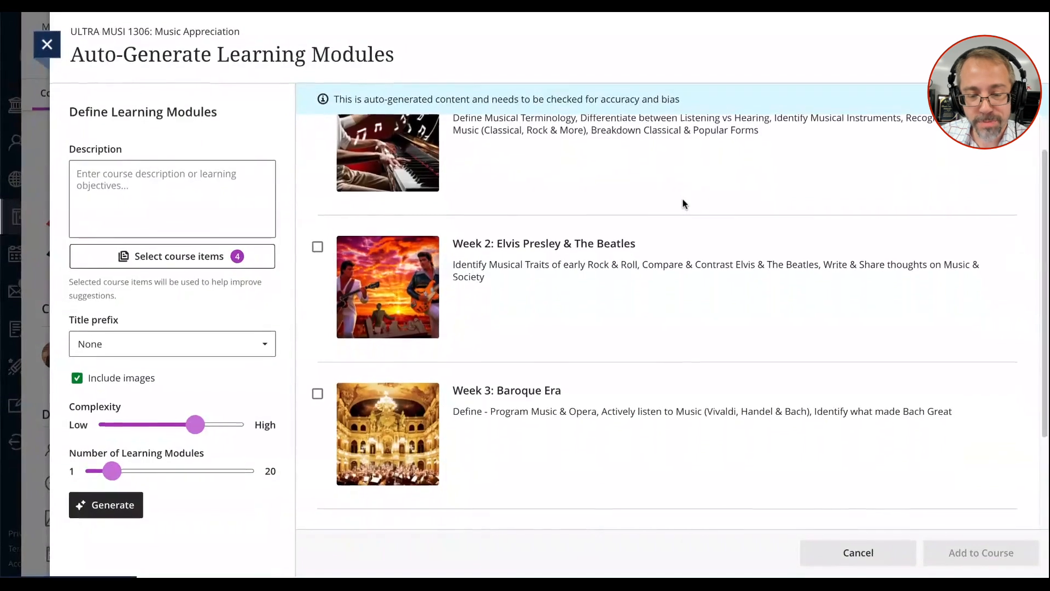
scroll(684, 204, down, 1)
scroll(684, 205, down, 2)
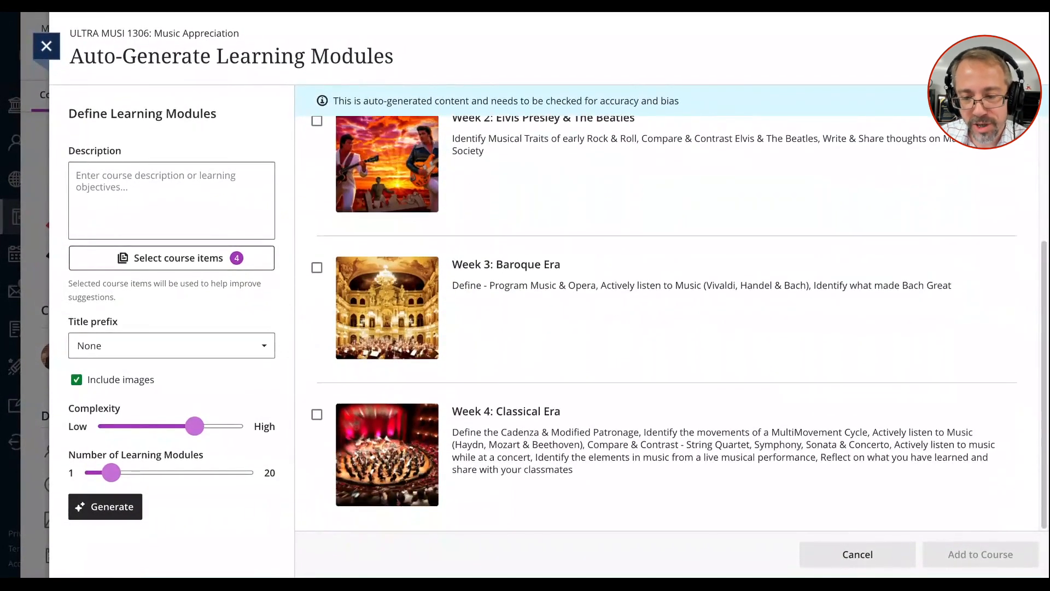
scroll(697, 222, up, 1)
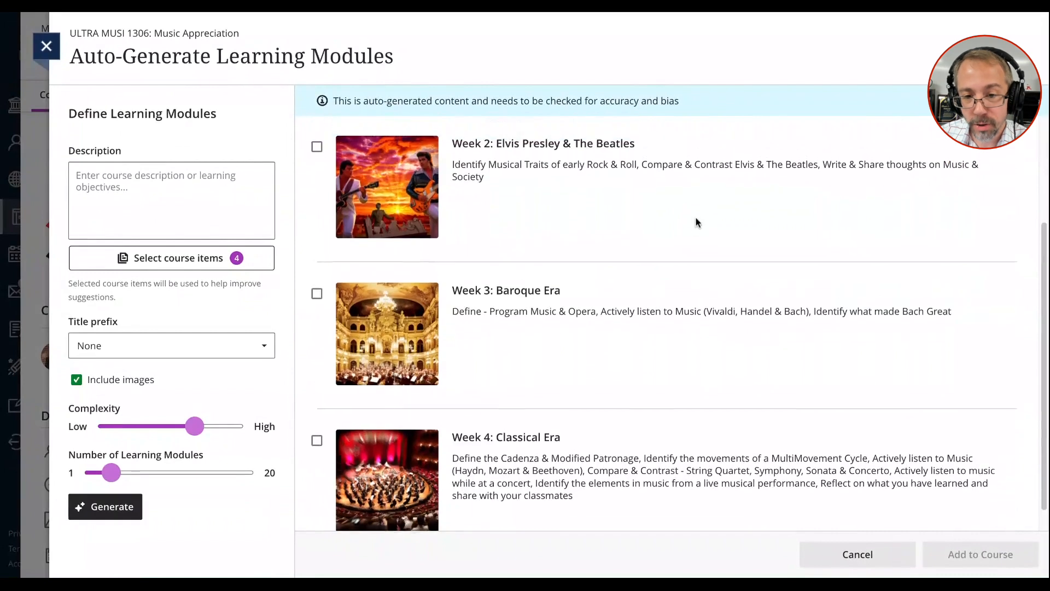
scroll(697, 222, up, 2)
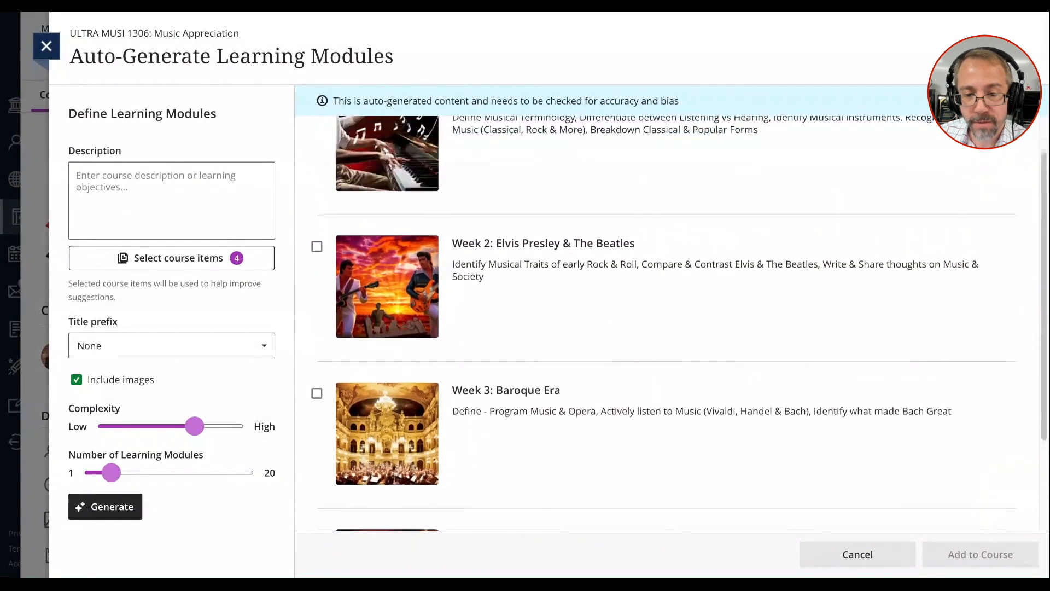
scroll(668, 325, down, 3)
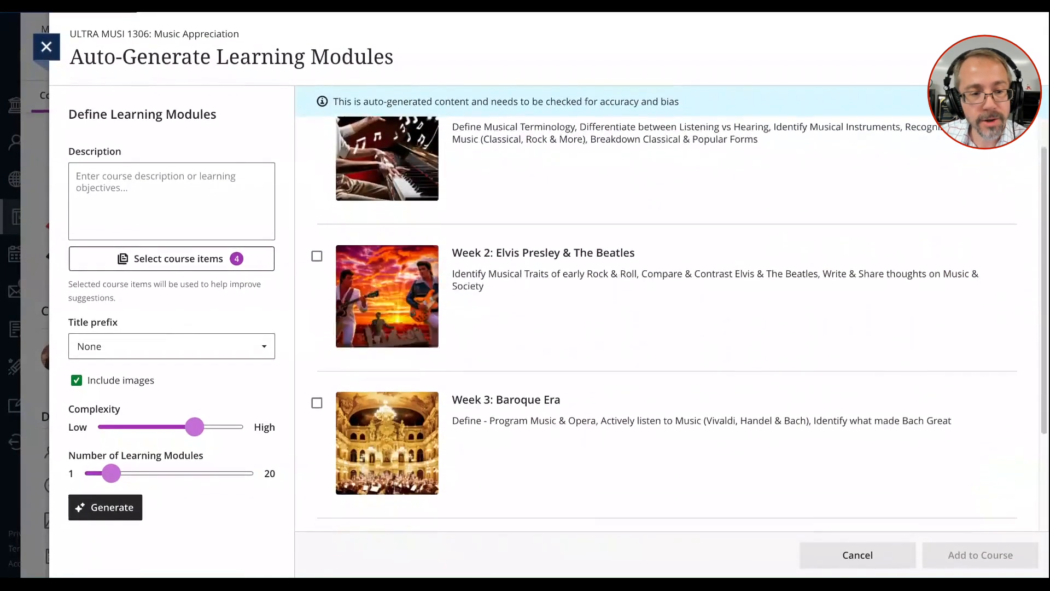
scroll(668, 326, up, 3)
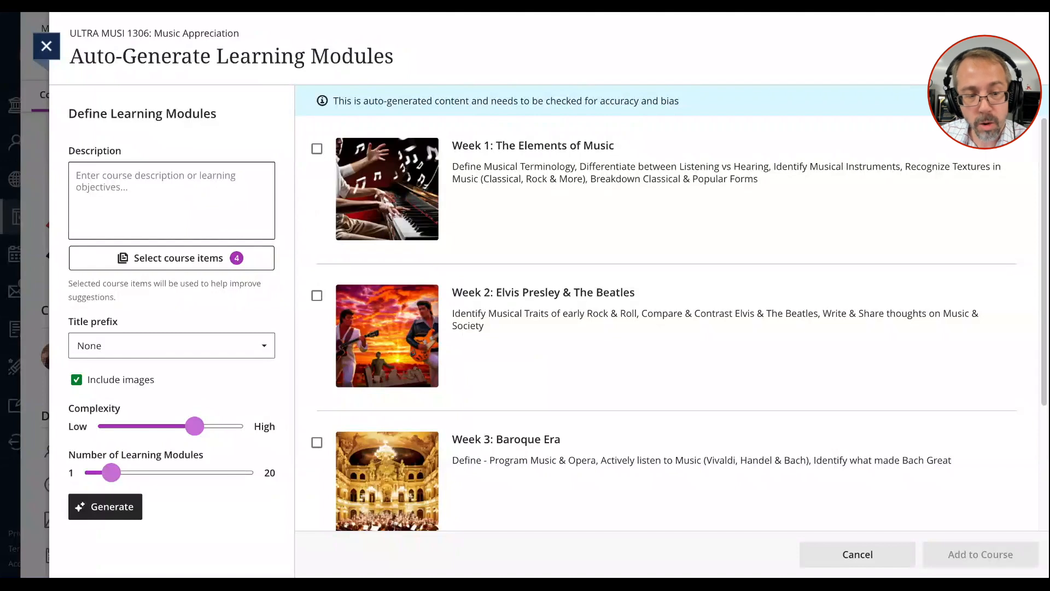
Step: Reopen the course item selection and remove all four module overview documents
click(176, 188)
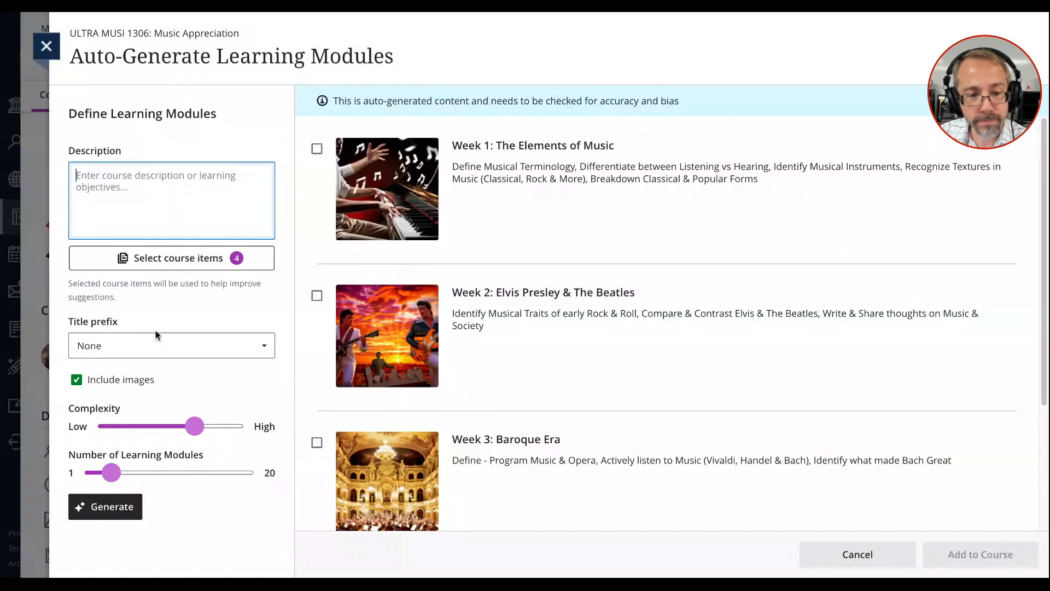
click(181, 263)
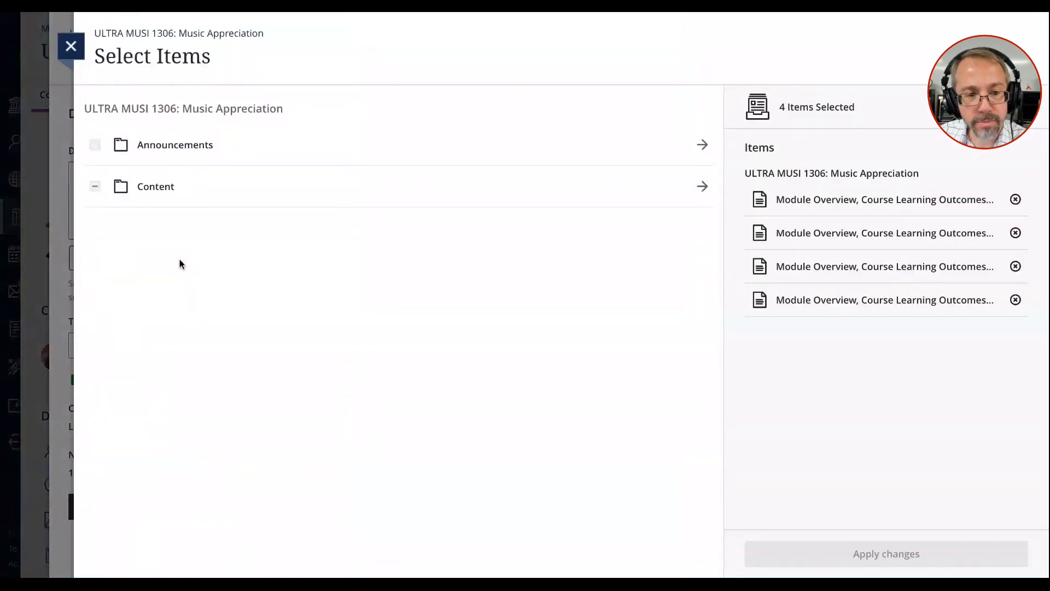
click(1016, 199)
click(1016, 199)
click(1016, 199)
click(1016, 199)
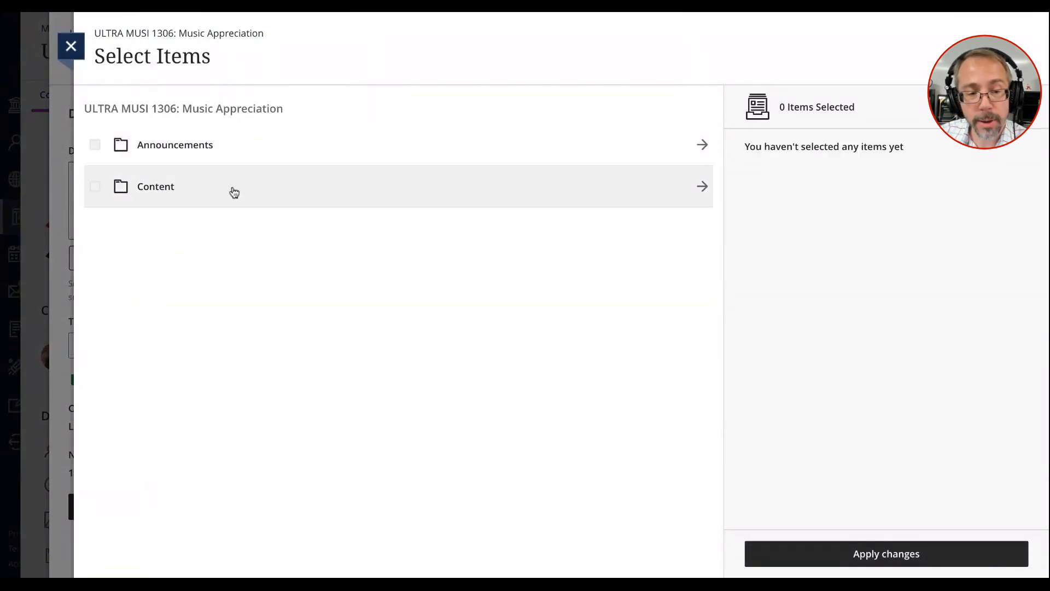
Step: Select only Elements of Music 1 - PPT & Audio Lecture from Module 1, Week #2: Elements of Music 1, as the course item
click(234, 192)
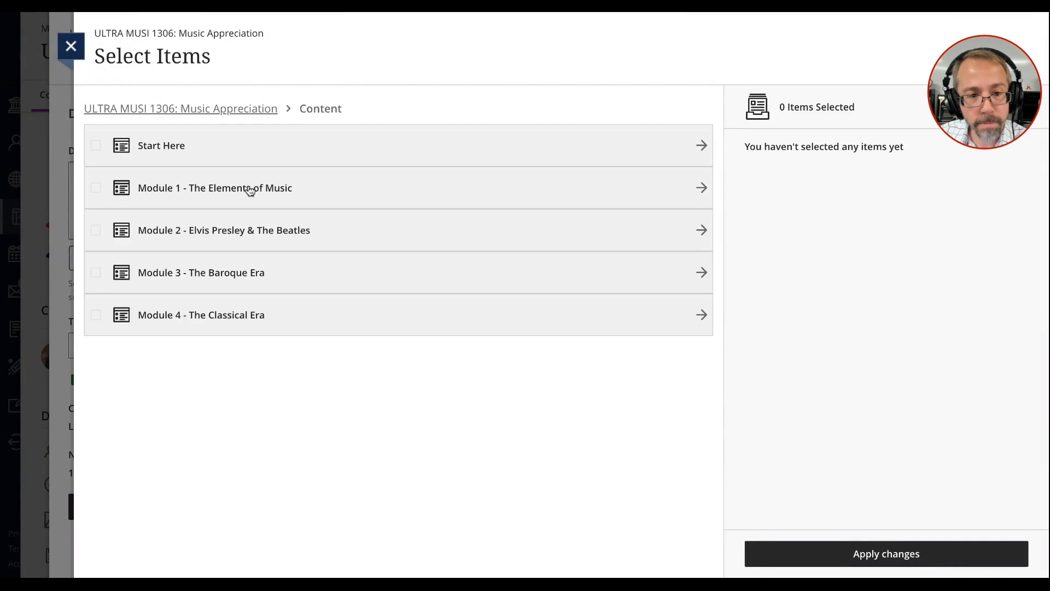
click(702, 189)
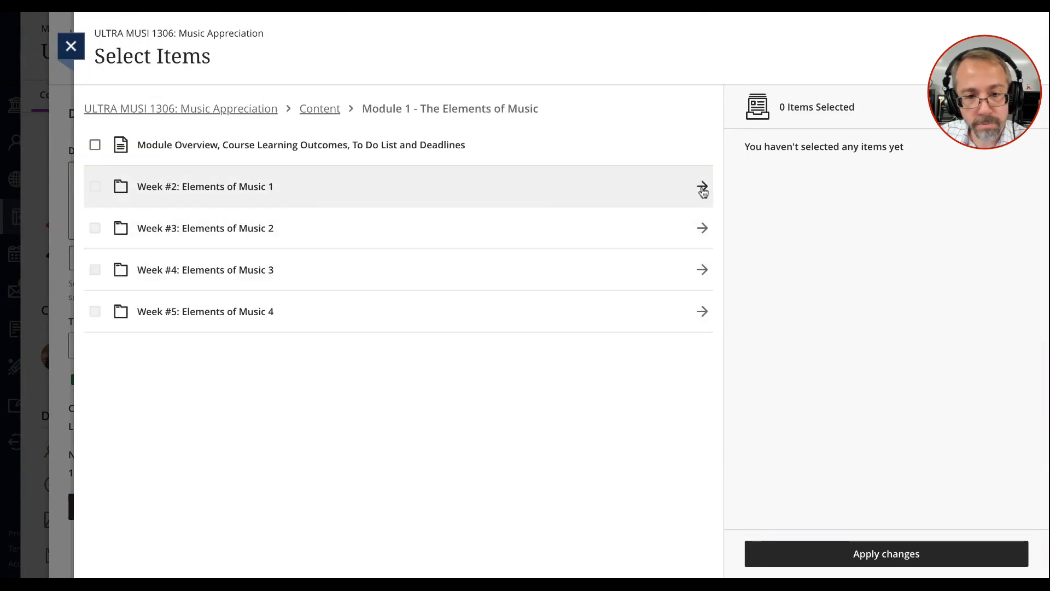
click(702, 187)
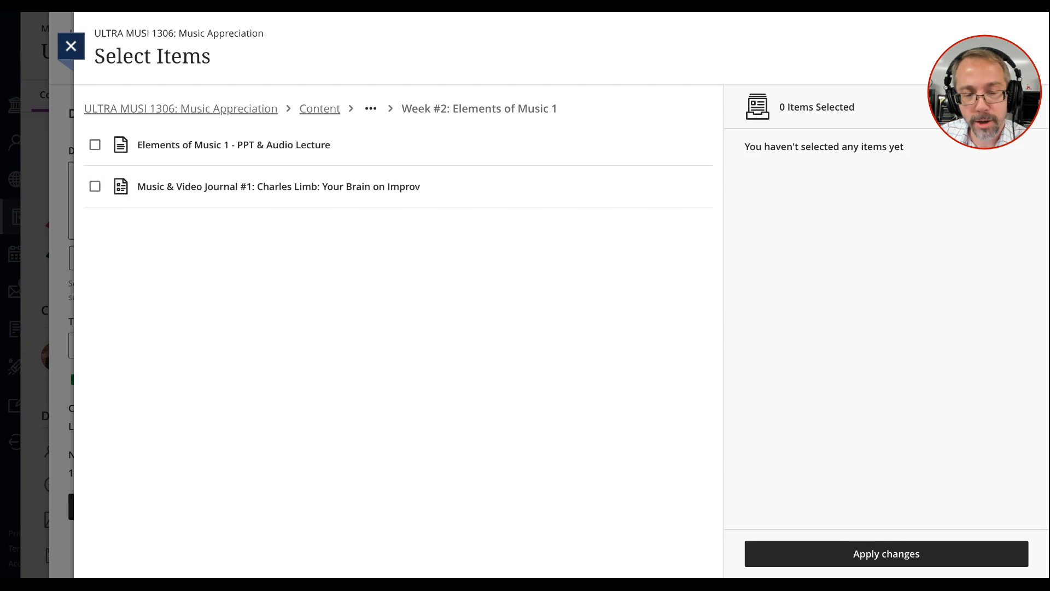
click(95, 145)
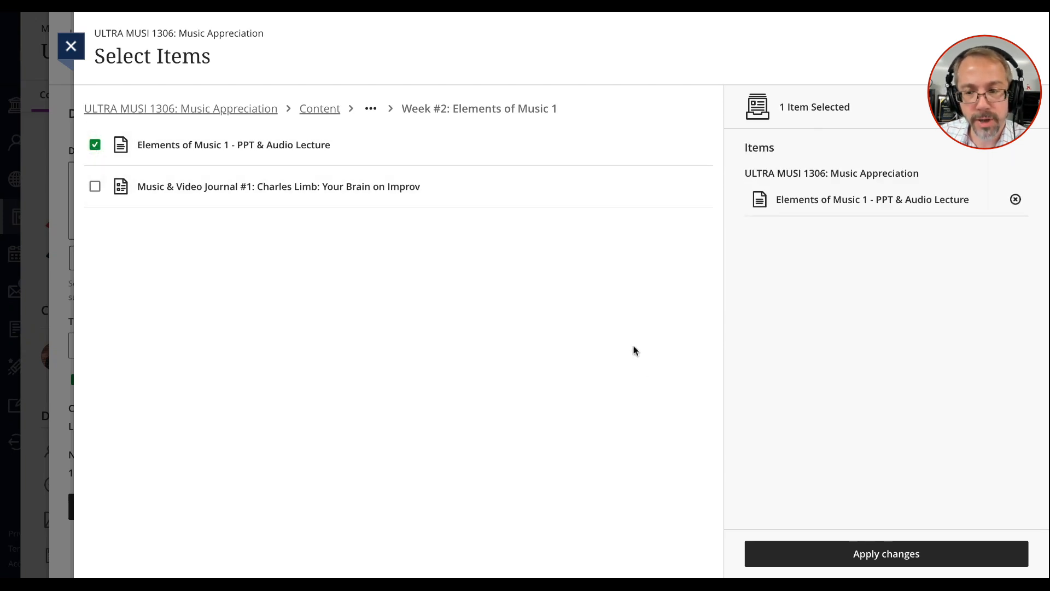
click(893, 553)
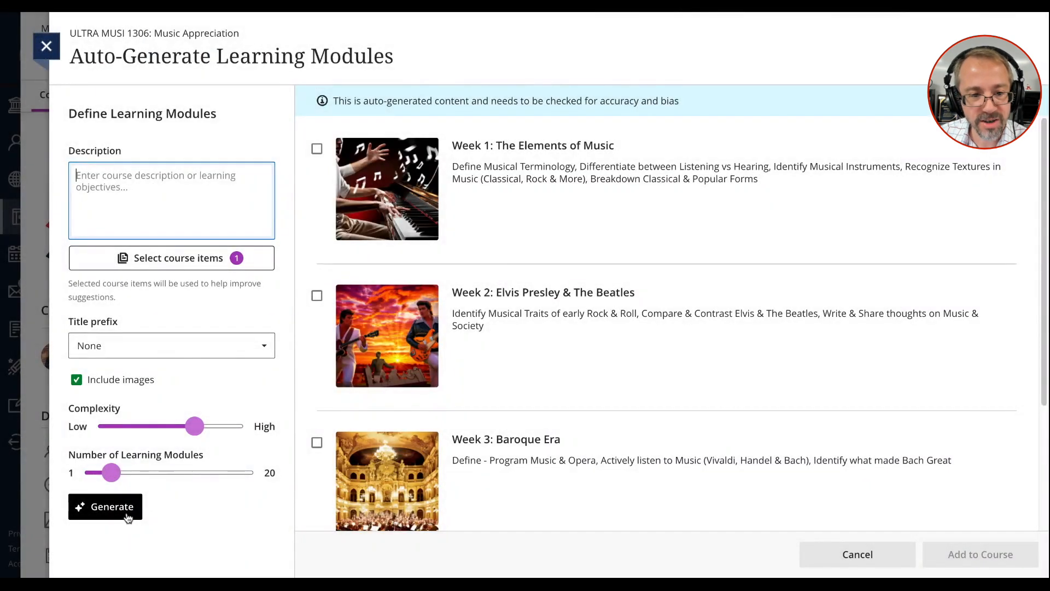
Step: Generate new learning modules from the single lecture item and look through the suggestions
click(105, 506)
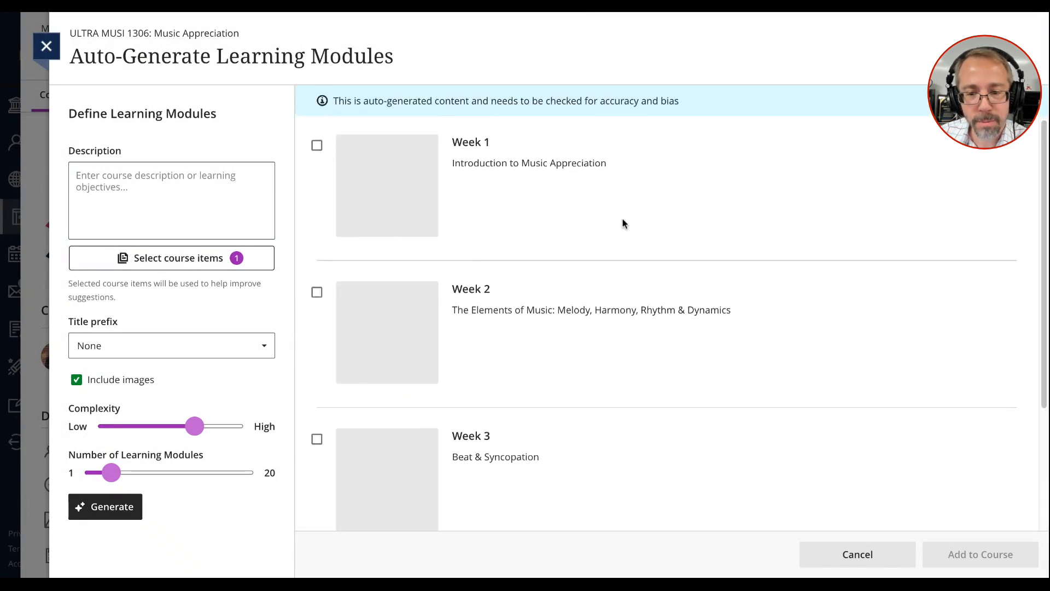
scroll(623, 224, down, 3)
scroll(622, 223, up, 3)
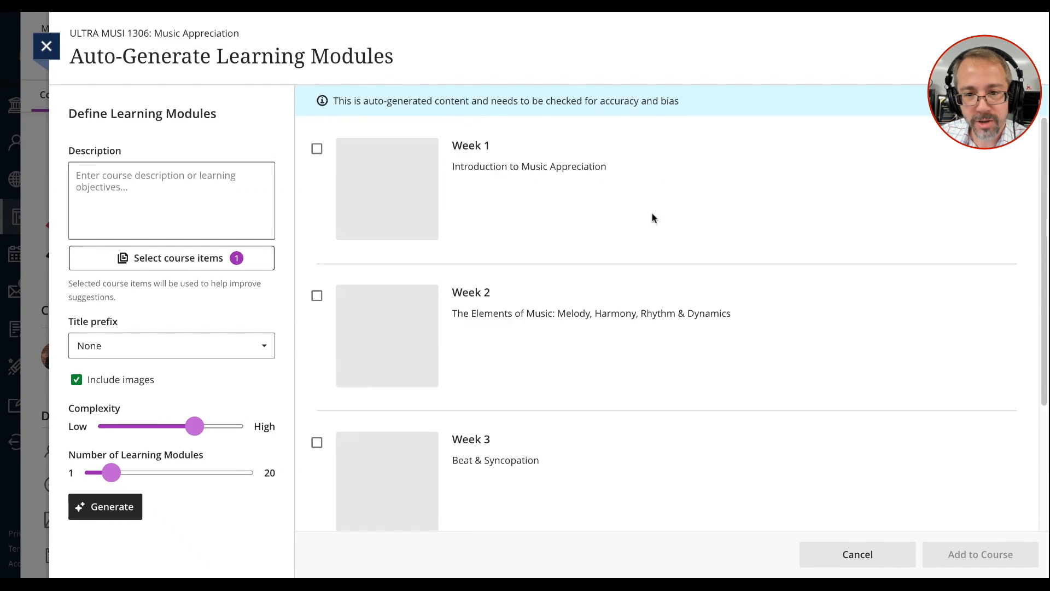
scroll(767, 235, down, 3)
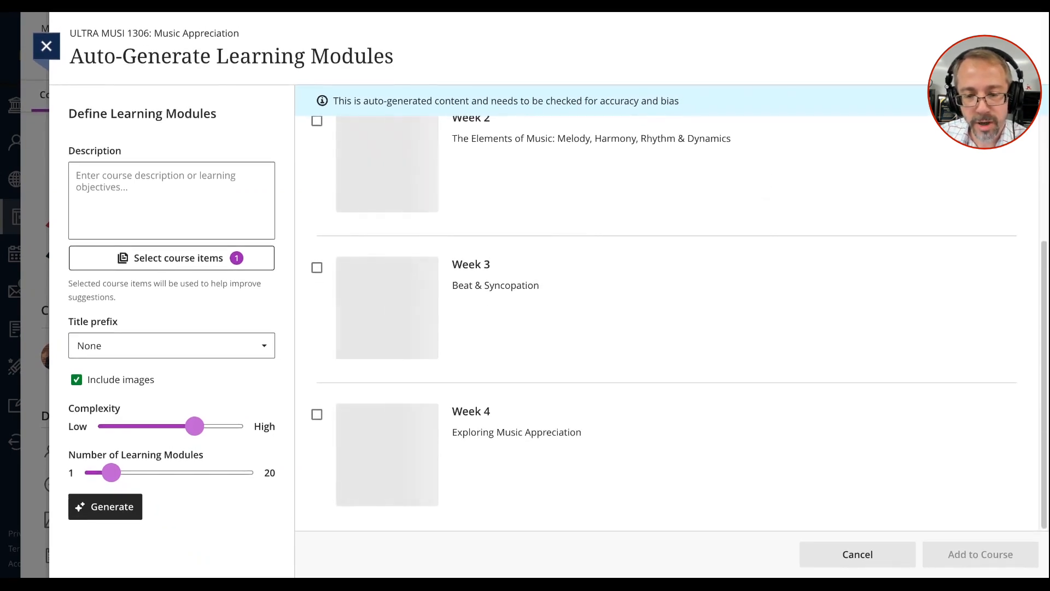
scroll(668, 322, up, 3)
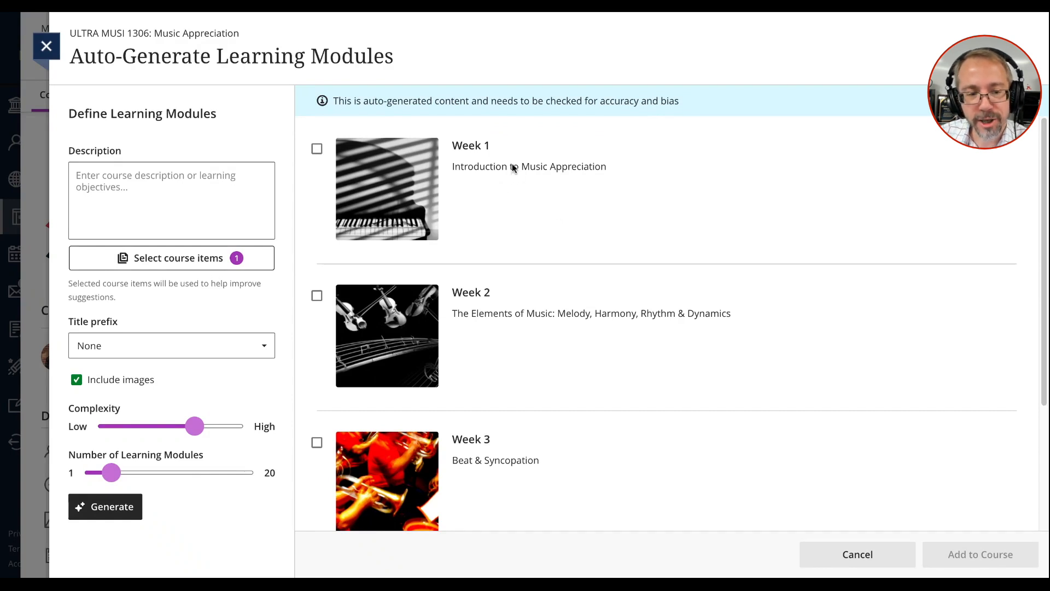
Step: Review the week-by-week module suggestions generated from the single lecture item, comparing their titles and topics
click(152, 190)
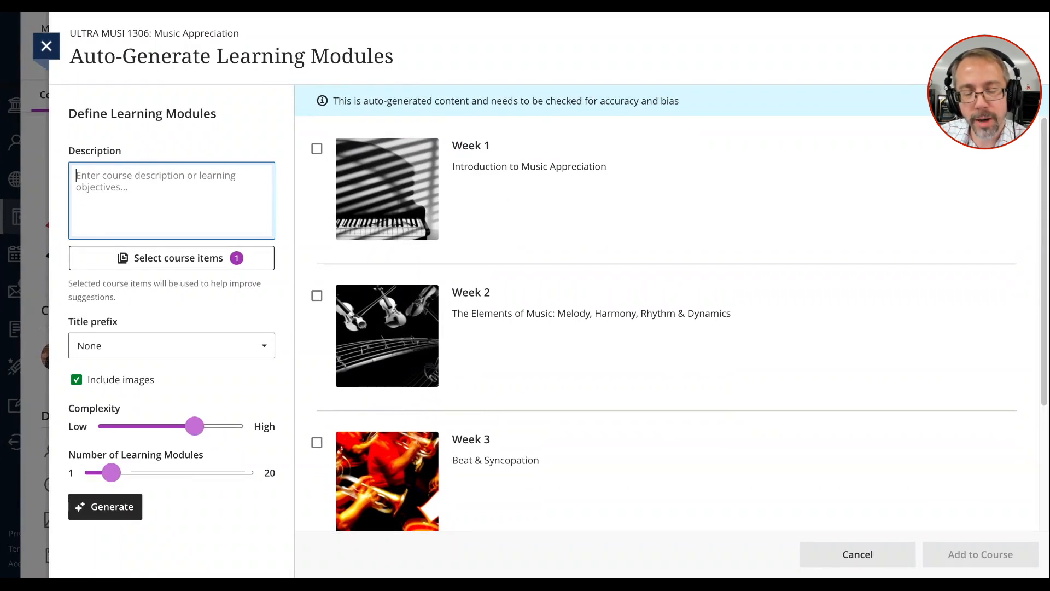
scroll(671, 322, down, 2)
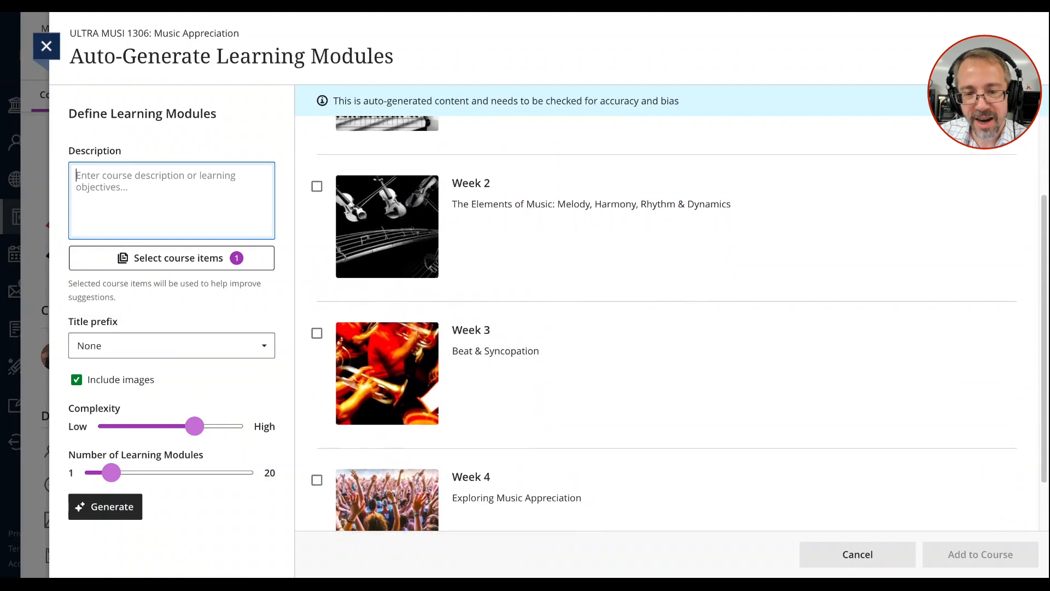
scroll(671, 323, up, 1)
scroll(532, 206, up, 2)
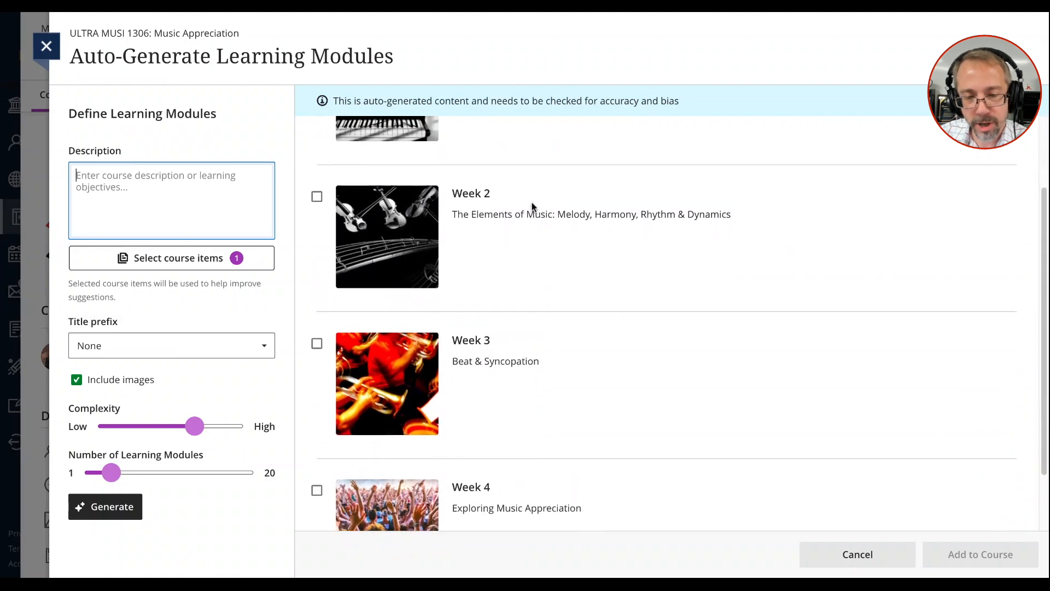
scroll(576, 210, down, 3)
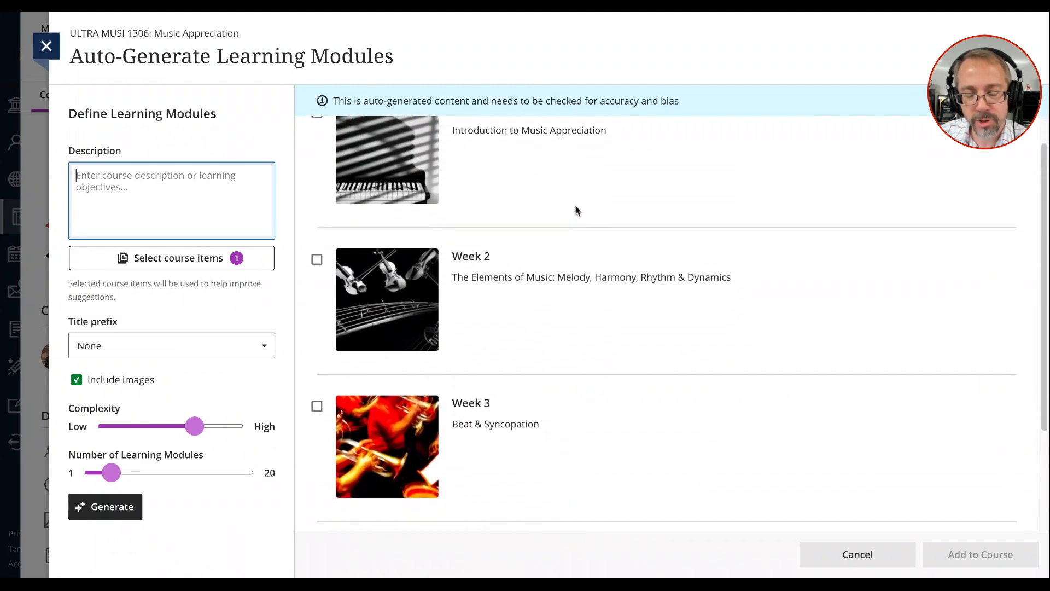
scroll(581, 210, up, 3)
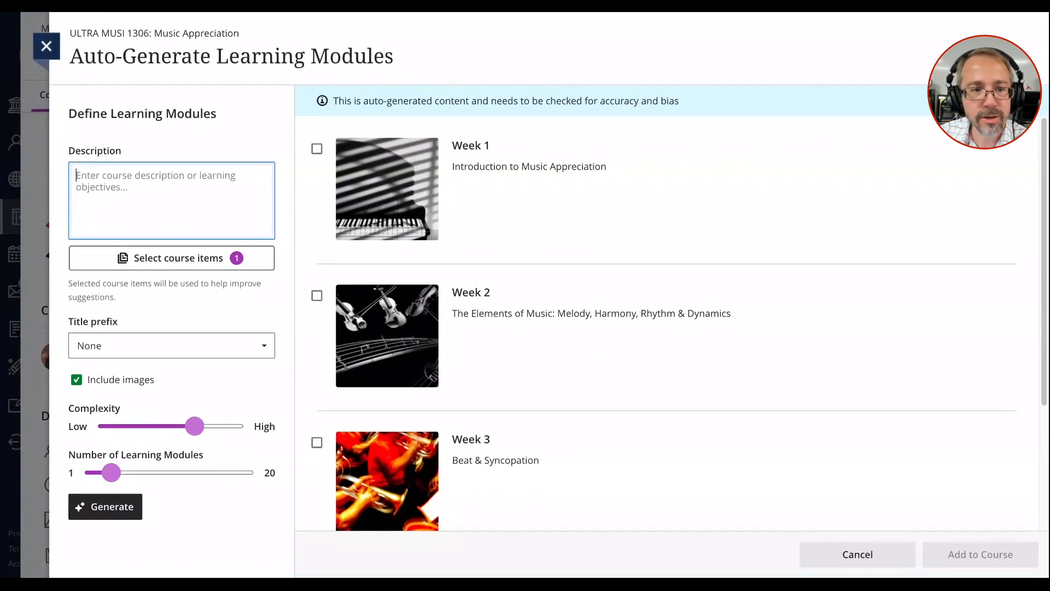
Step: Paste the description "This course covers understanding music through the study of cultural periods, major composers, and musical elements."
click(172, 200)
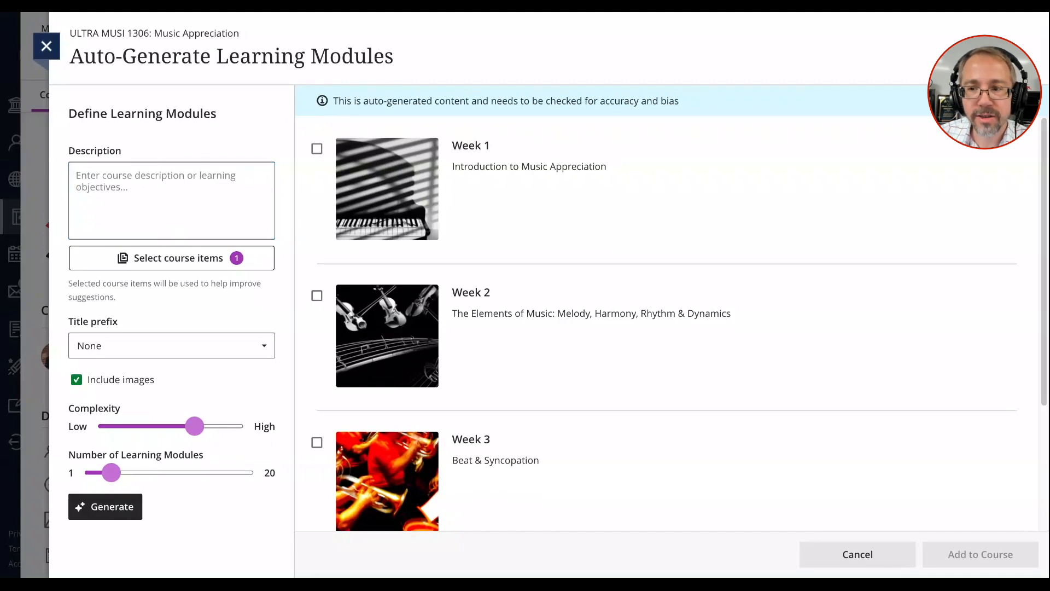
click(172, 200)
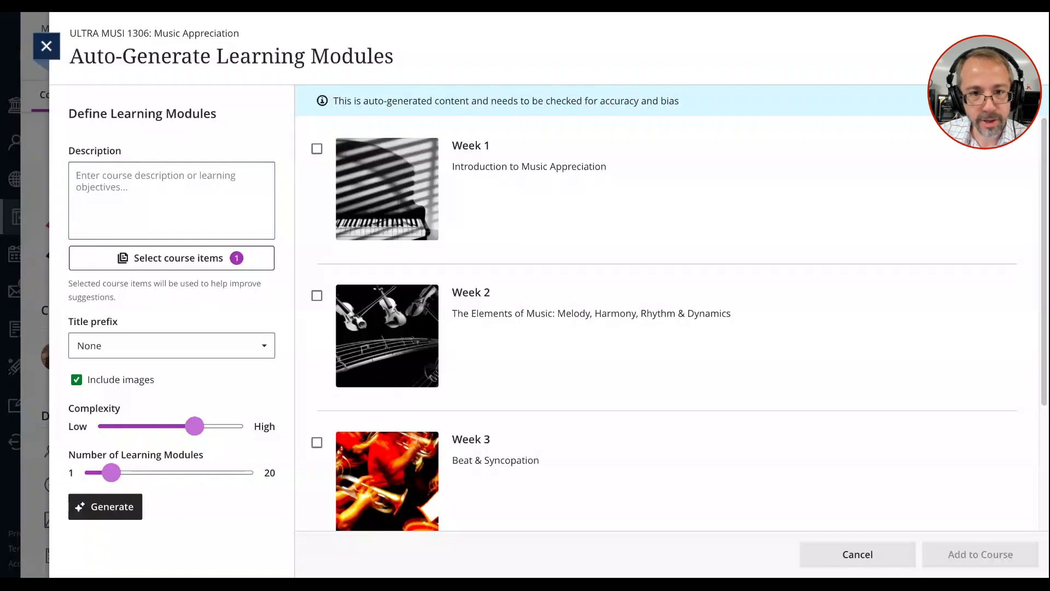
click(171, 200)
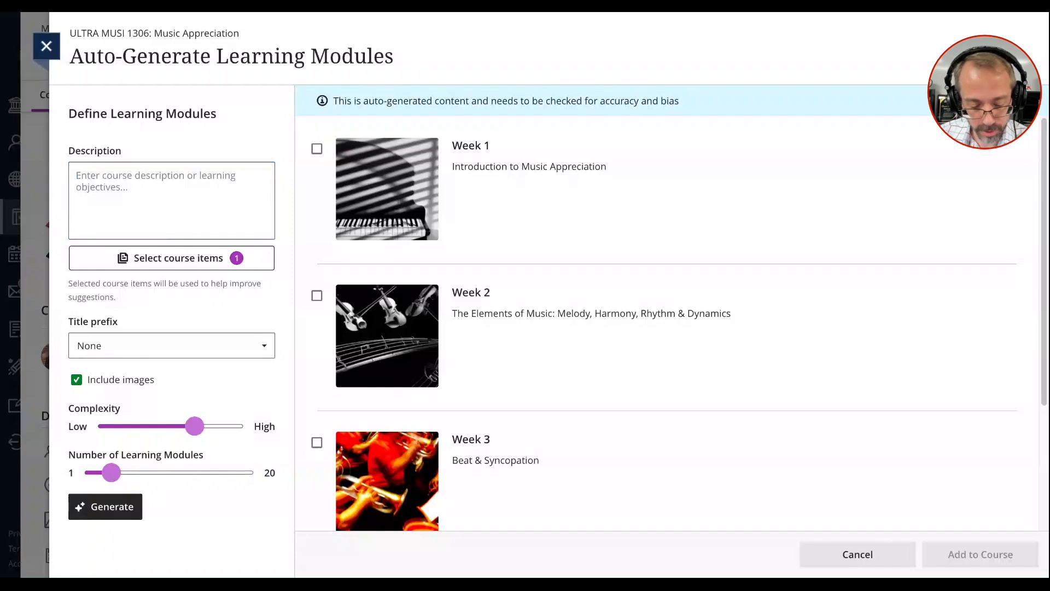
click(172, 200)
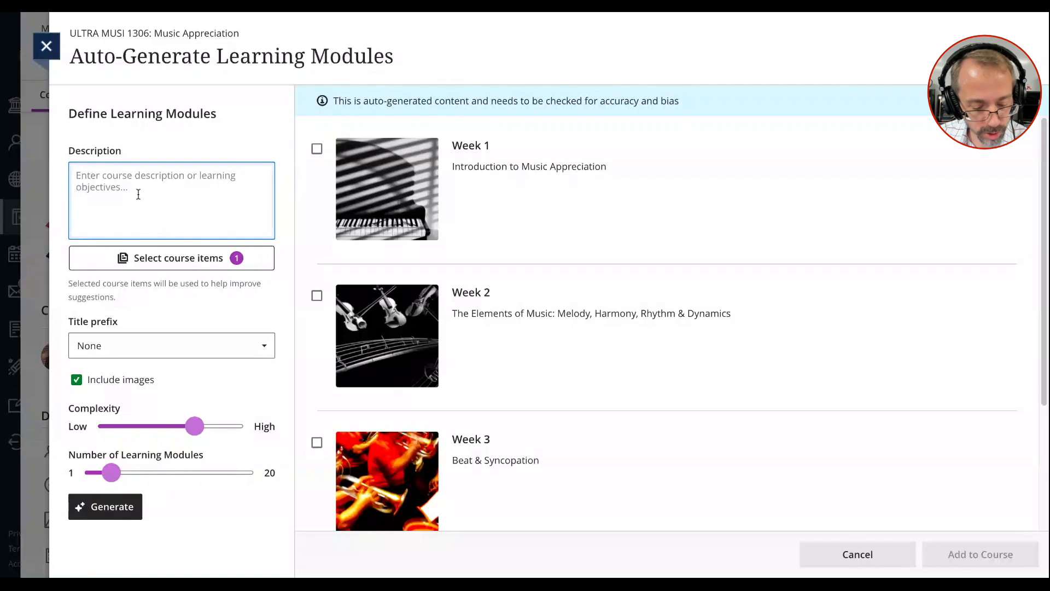
text(This course covers understanding music through the study of cultural periods, major composers, and musical elements.)
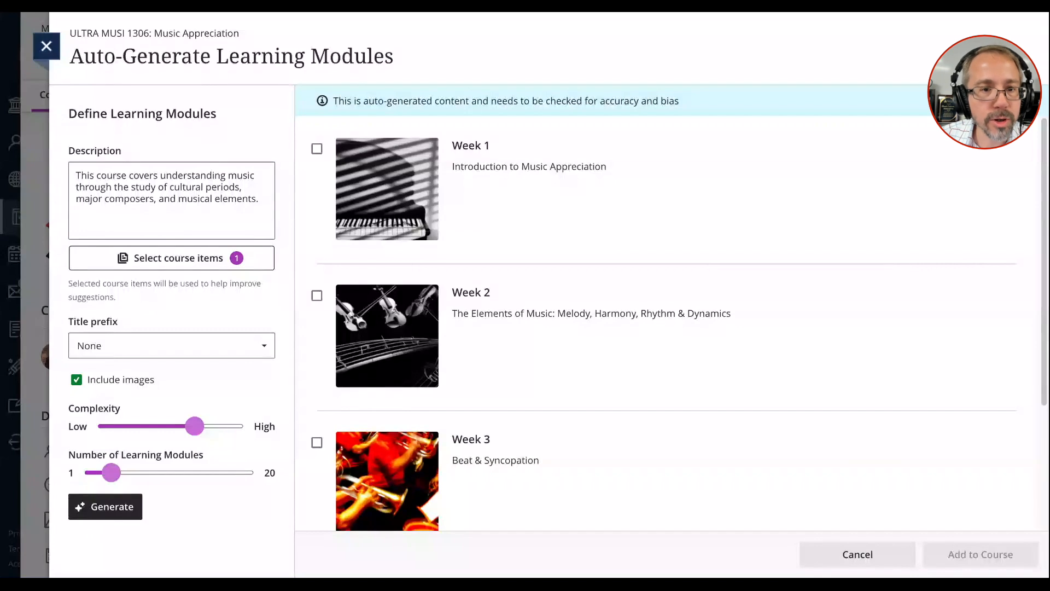
click(213, 236)
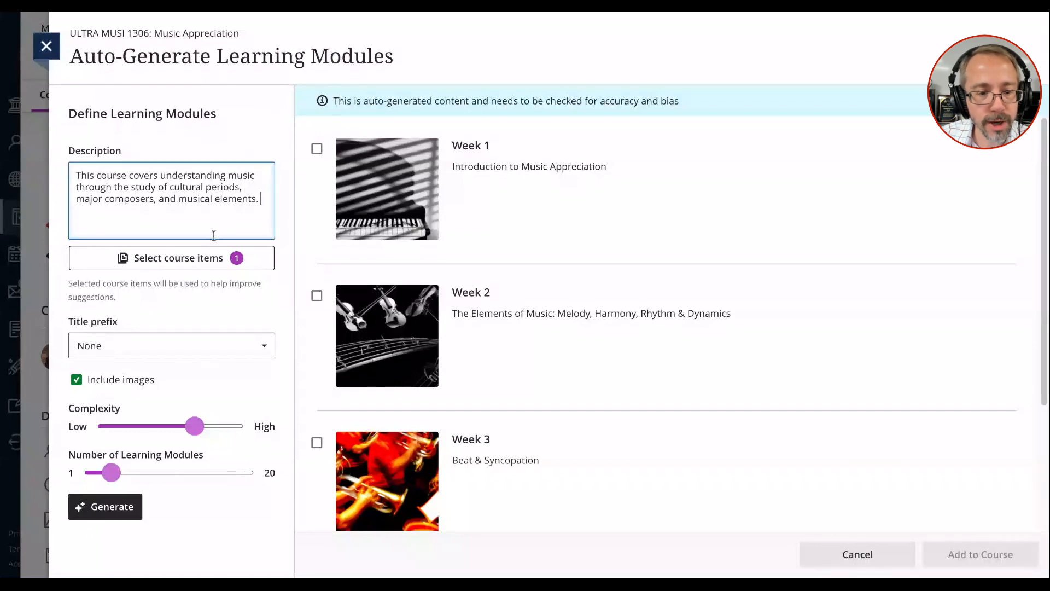
Step: Remove the lecture from the selected course items and generate learning modules from the course description alone
click(237, 265)
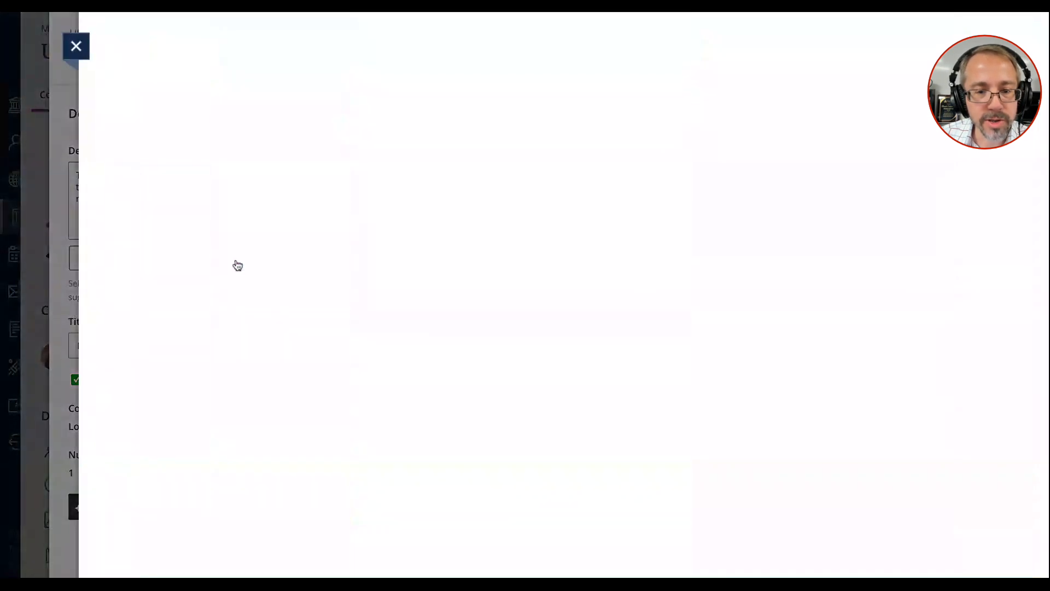
click(1016, 199)
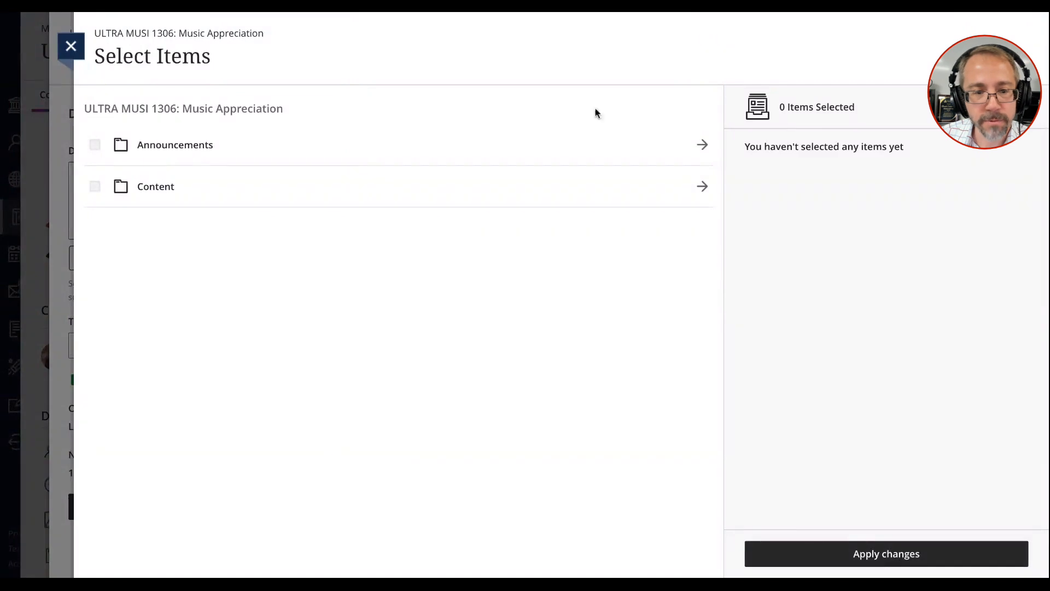
click(857, 556)
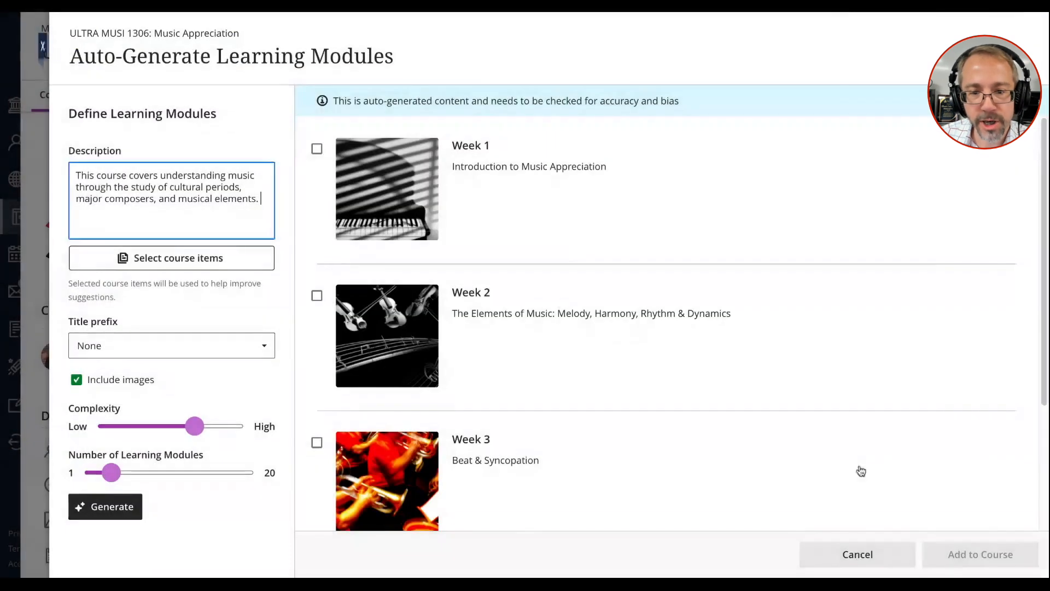
click(223, 259)
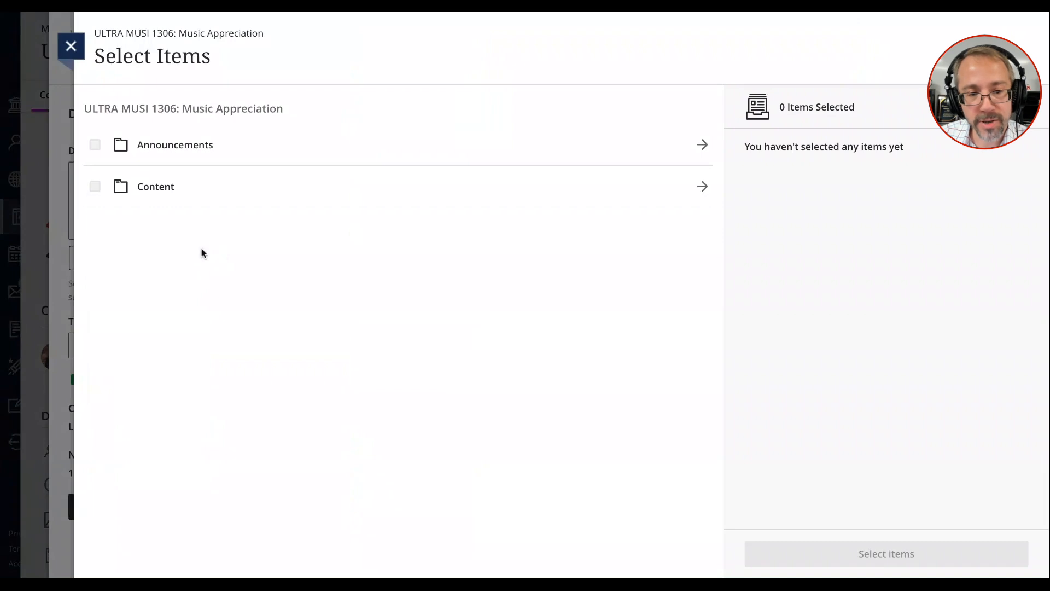
click(70, 46)
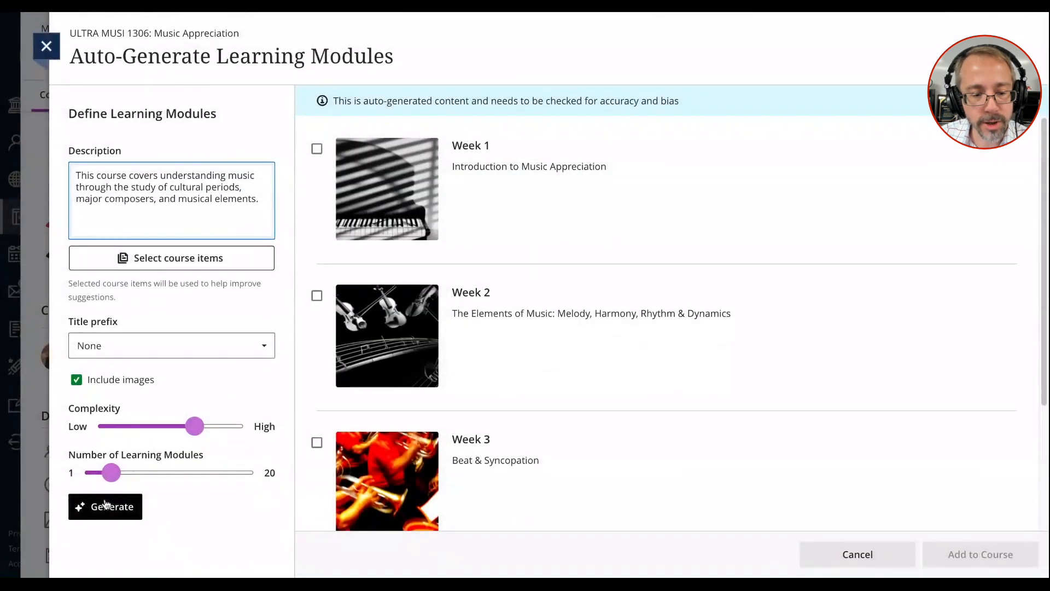
click(105, 504)
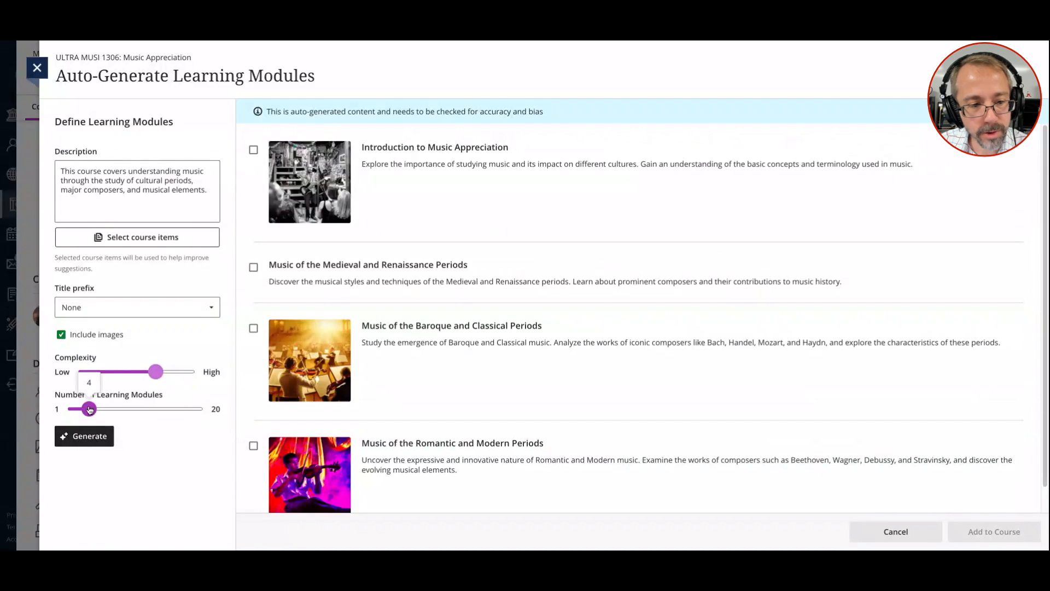
Step: Set the number of learning modules to 7, lower the complexity slightly and generate the suggestions again
drag(89, 410, 113, 411)
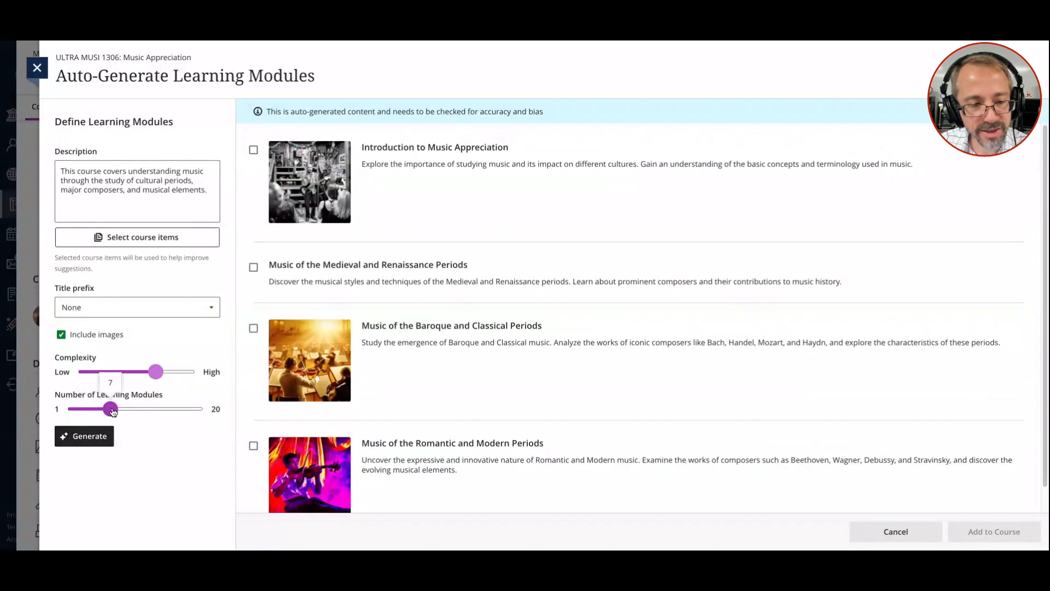
drag(156, 372, 143, 372)
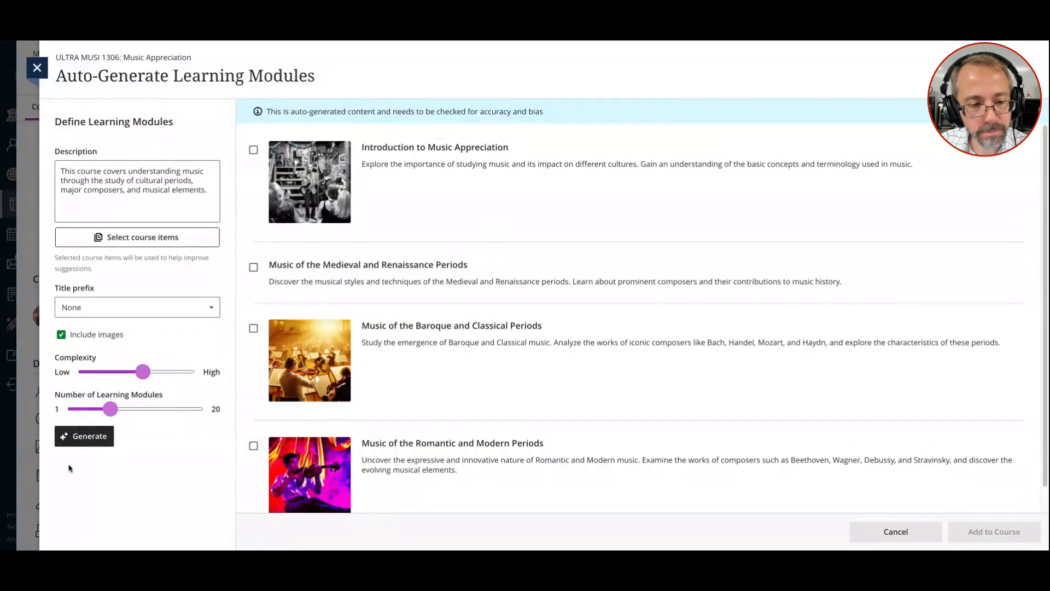
mouse_move(110, 412)
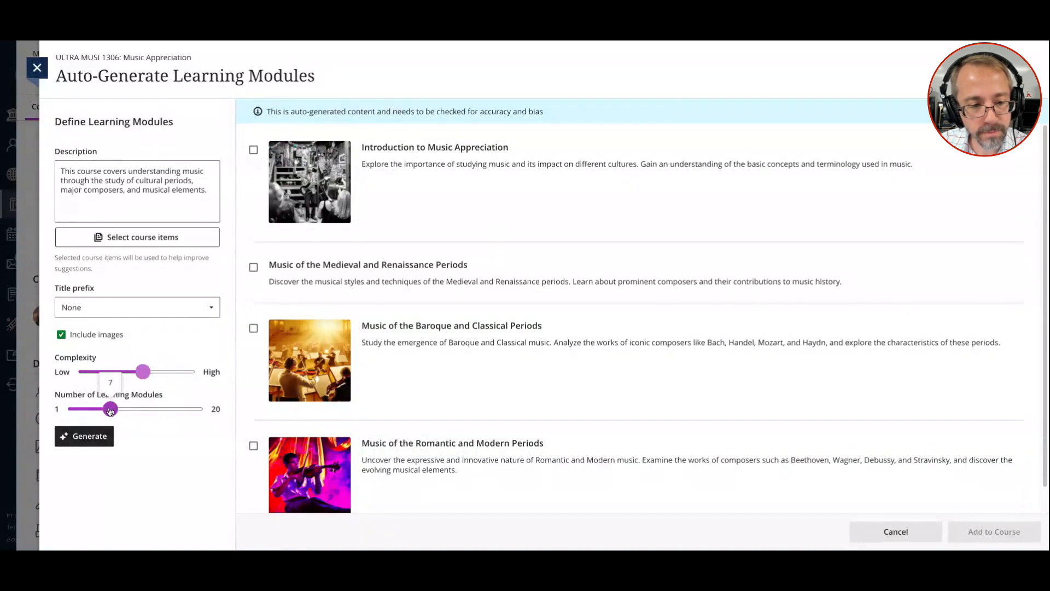
click(107, 435)
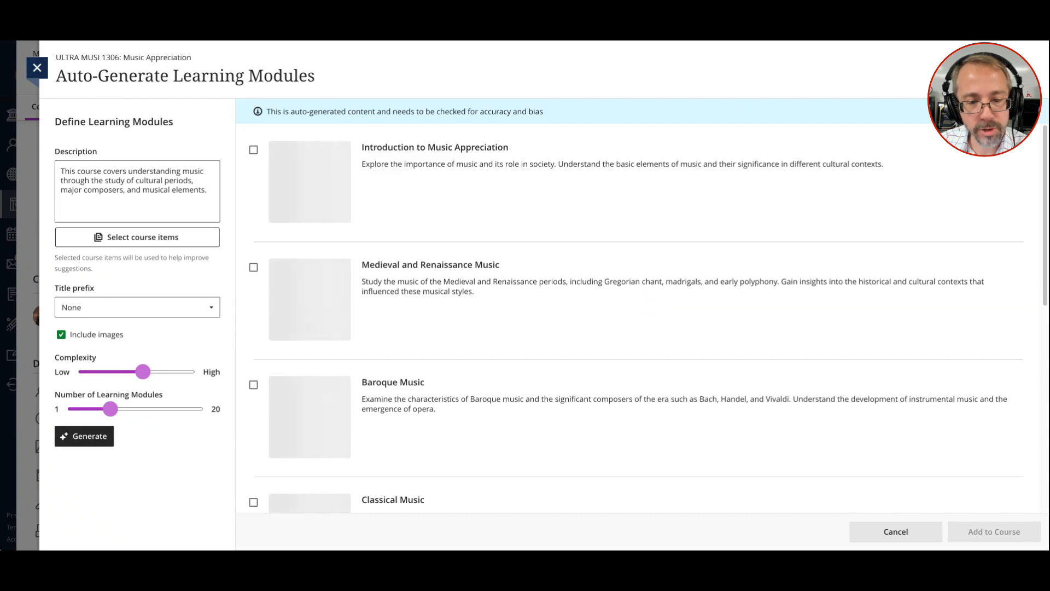
Step: Read through the modules generated from the description, checking the titles, summaries and images from Introduction to Music Appreciation to Contemporary Music
scroll(705, 205, down, 1)
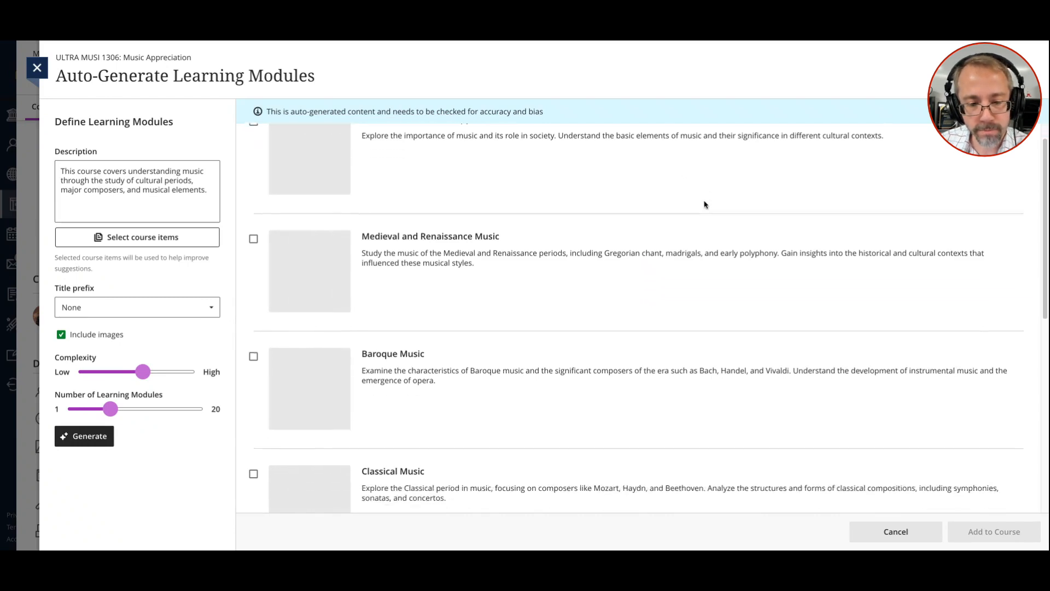
scroll(706, 203, down, 6)
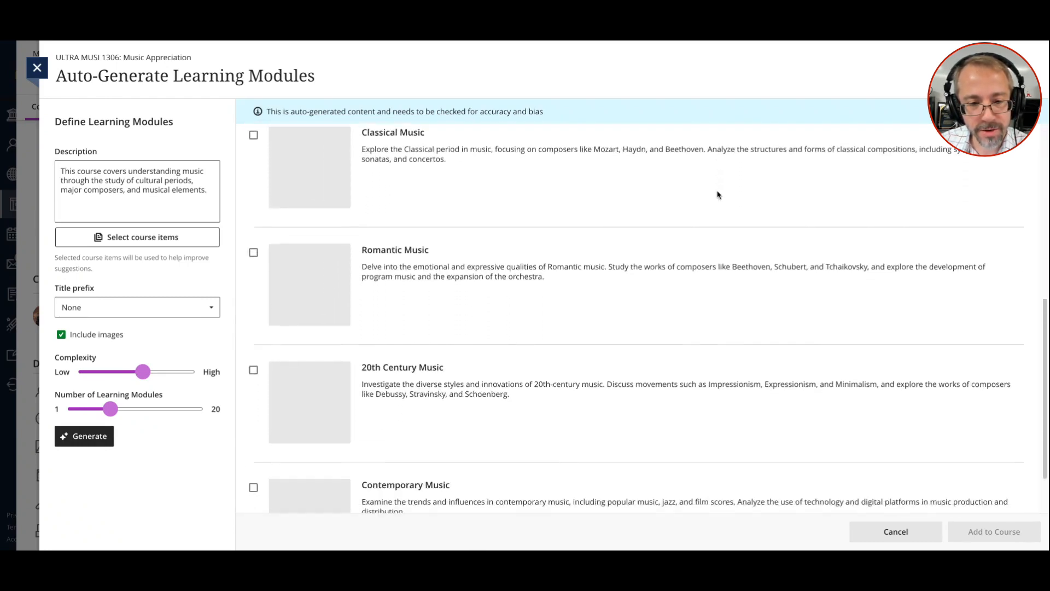
scroll(719, 195, down, 1)
scroll(718, 195, up, 7)
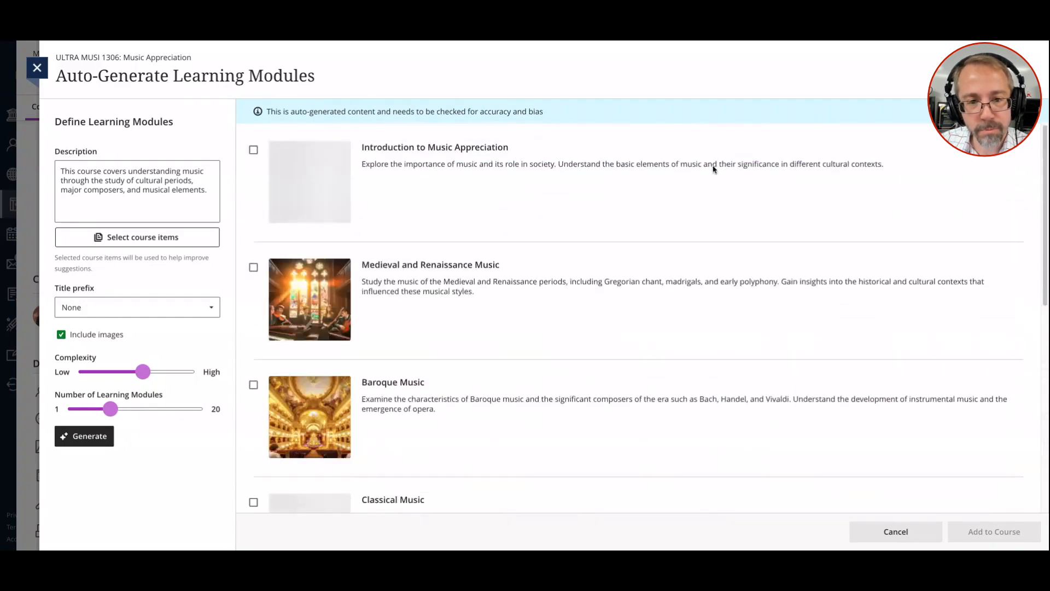
scroll(715, 165, down, 4)
scroll(714, 170, down, 5)
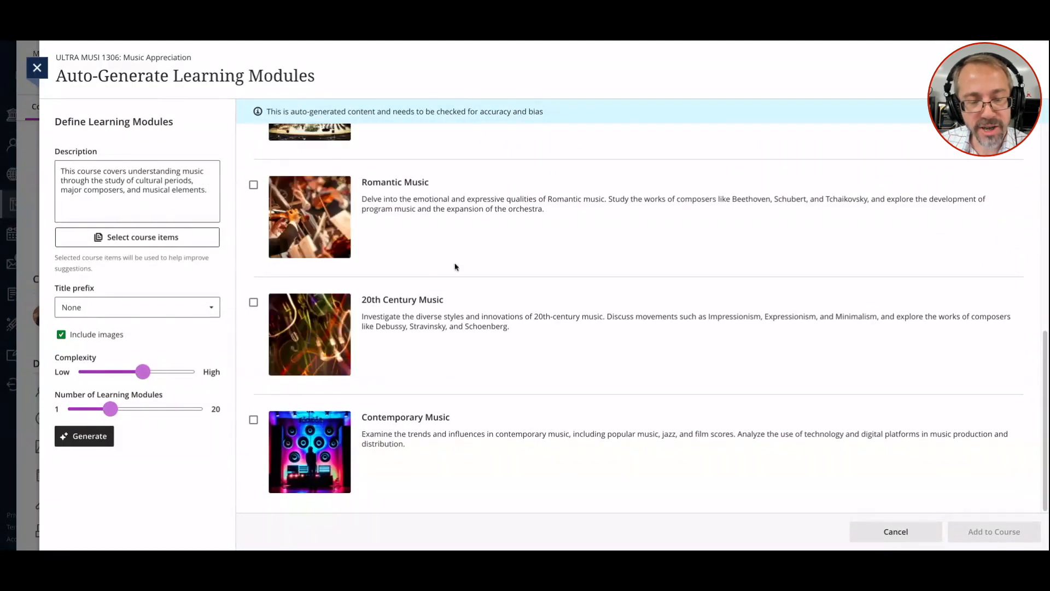
scroll(577, 269, up, 1)
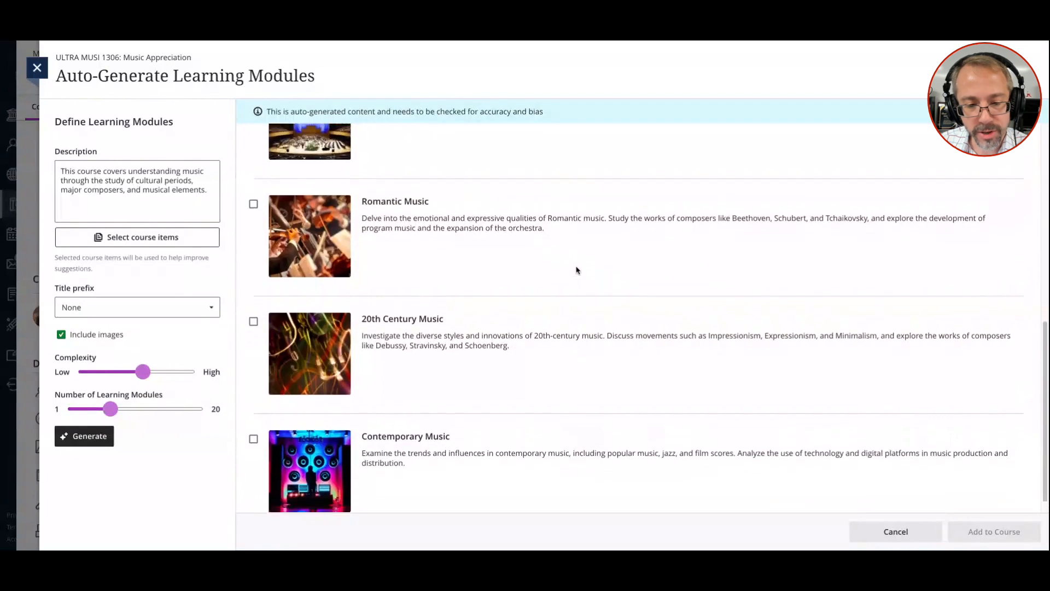
scroll(575, 270, up, 5)
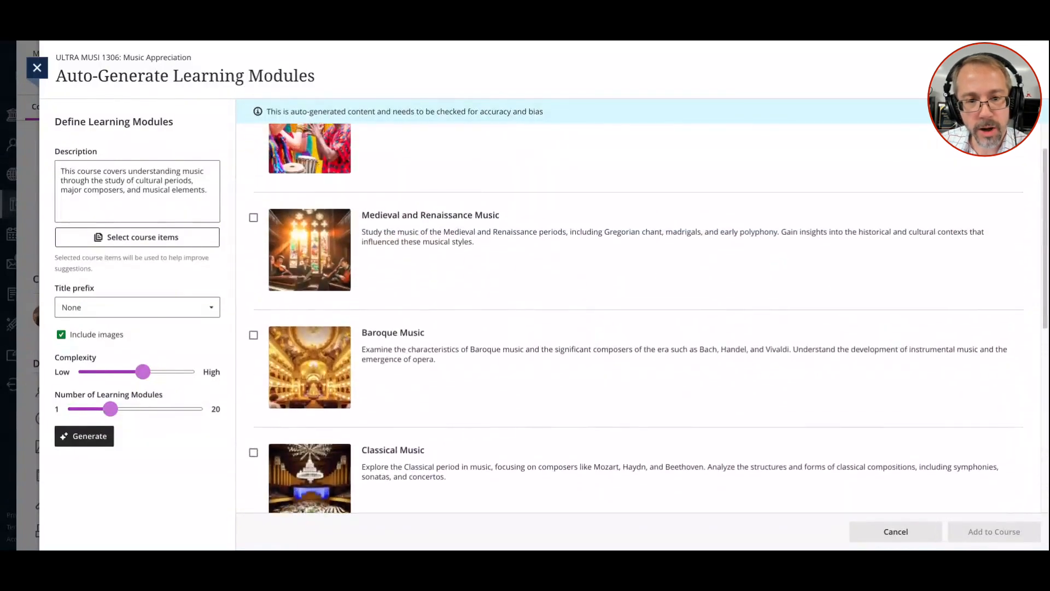
scroll(551, 248, up, 2)
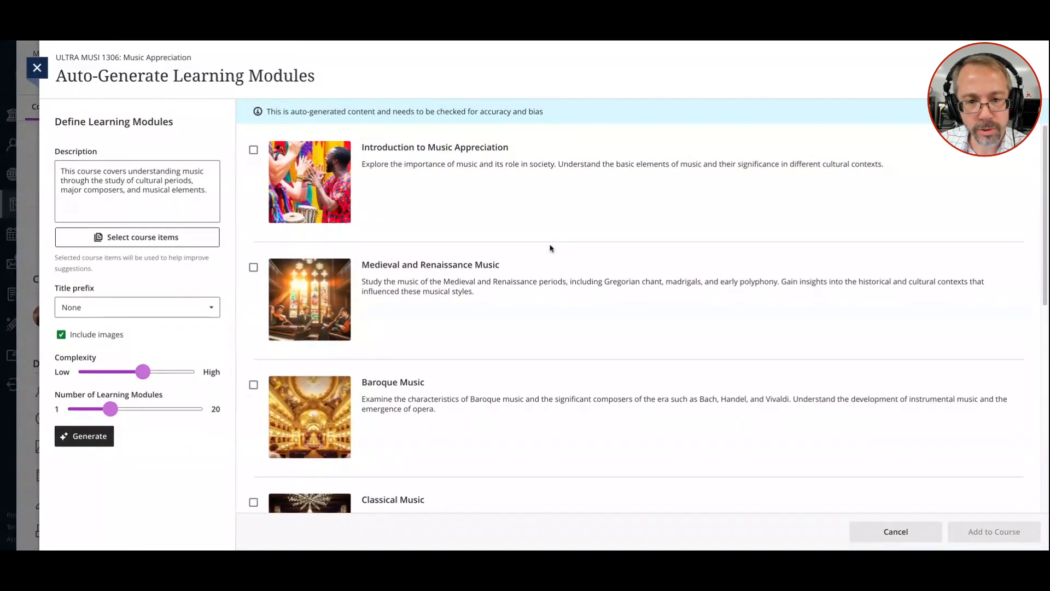
scroll(501, 200, down, 2)
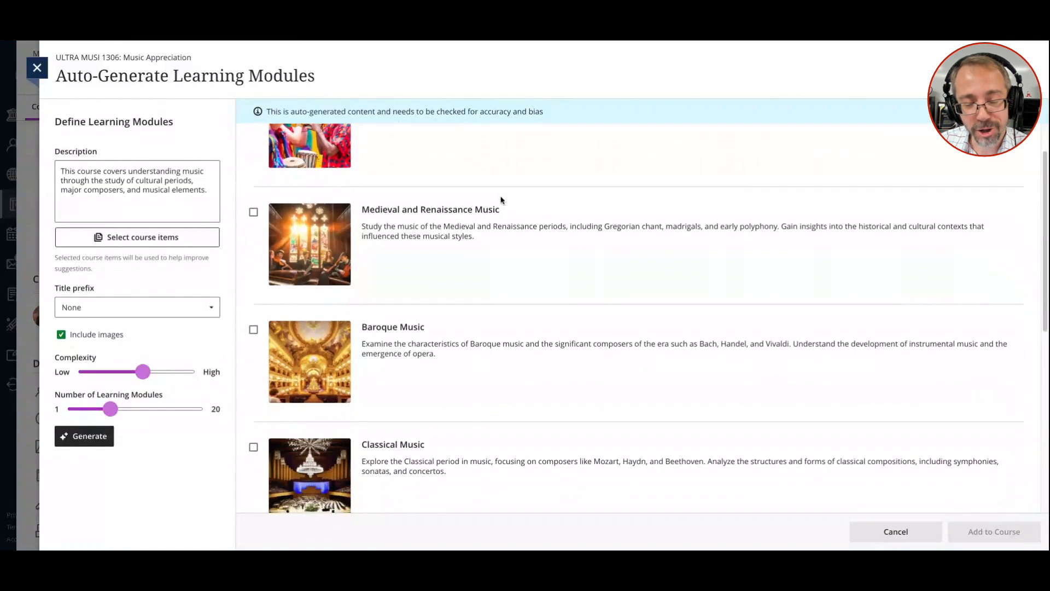
scroll(501, 200, up, 2)
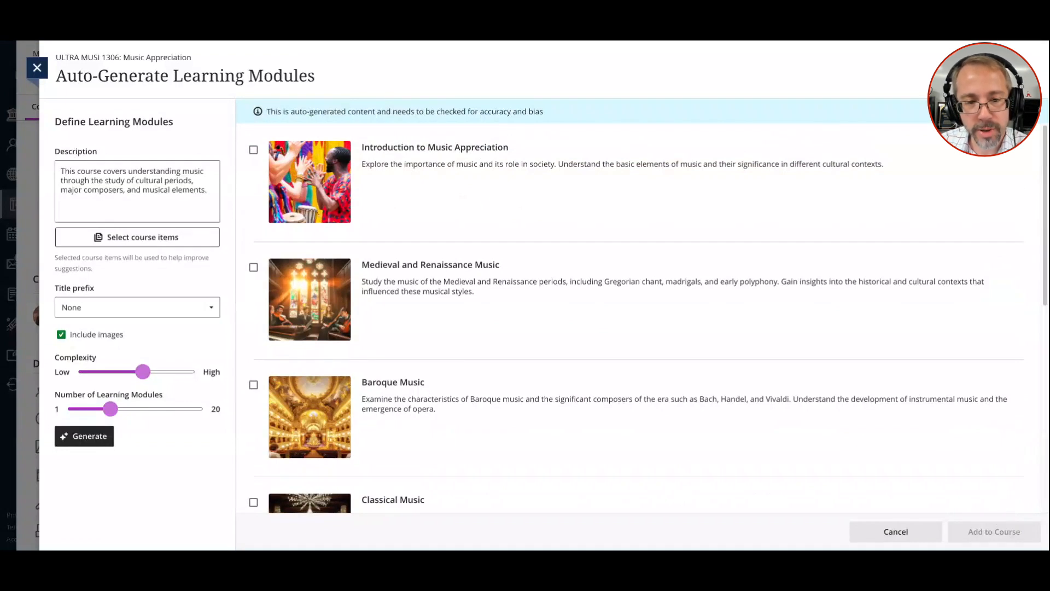
scroll(430, 201, down, 1)
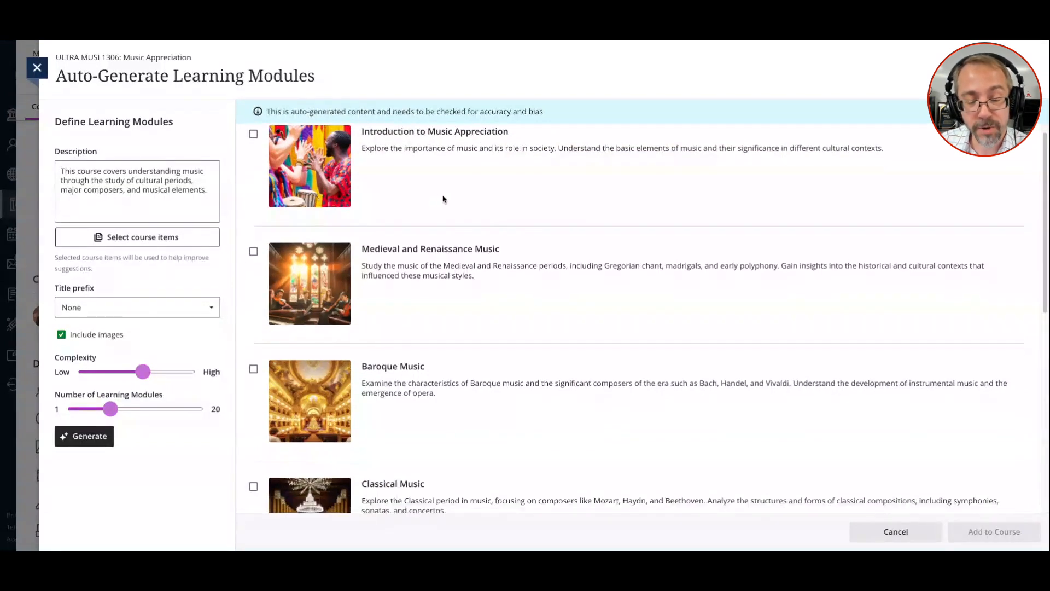
scroll(437, 199, up, 1)
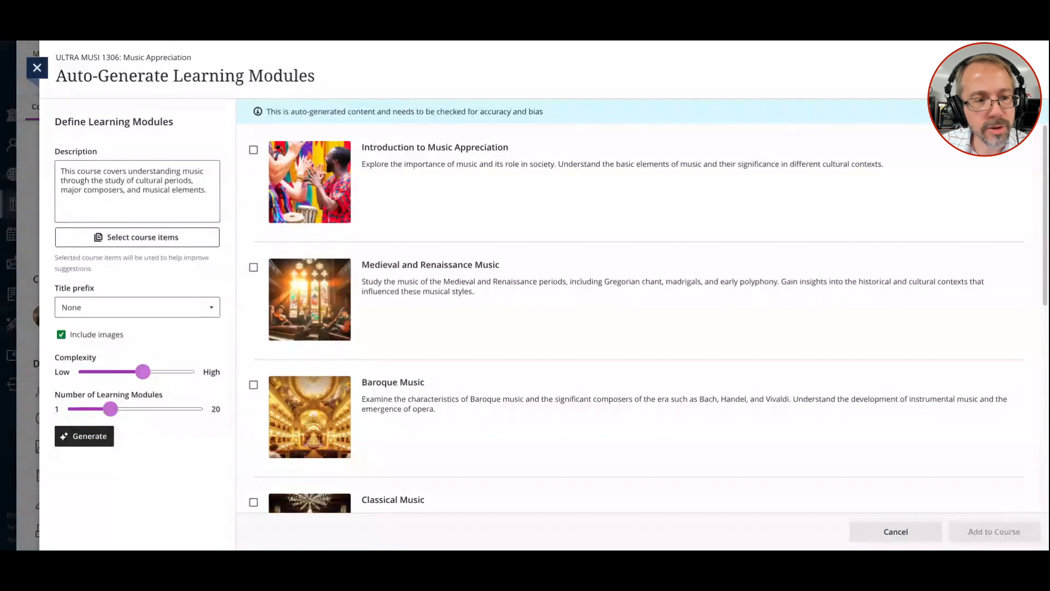
scroll(437, 215, down, 6)
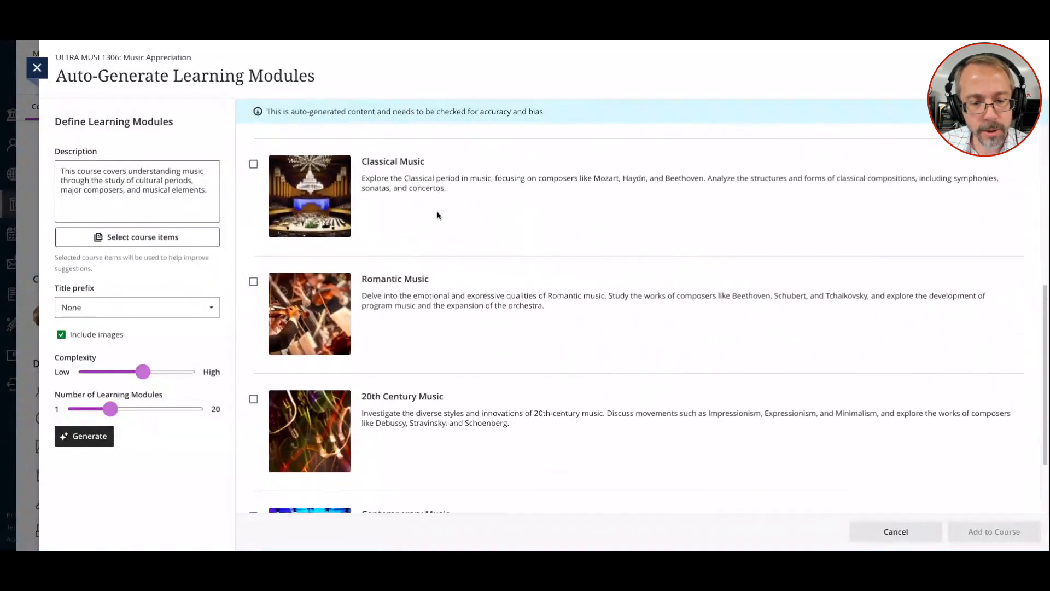
scroll(438, 215, up, 6)
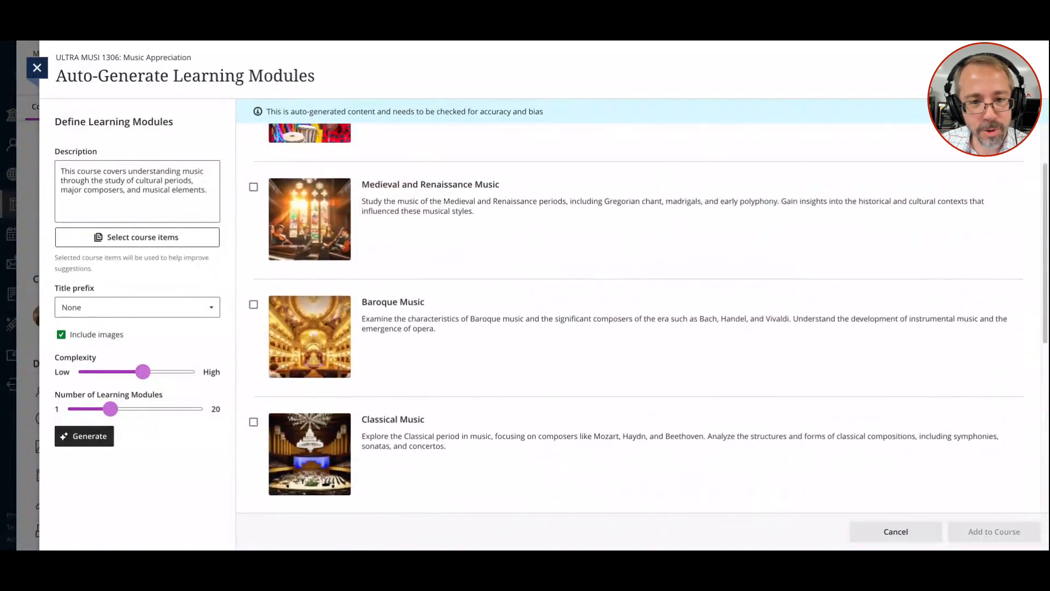
scroll(629, 317, down, 3)
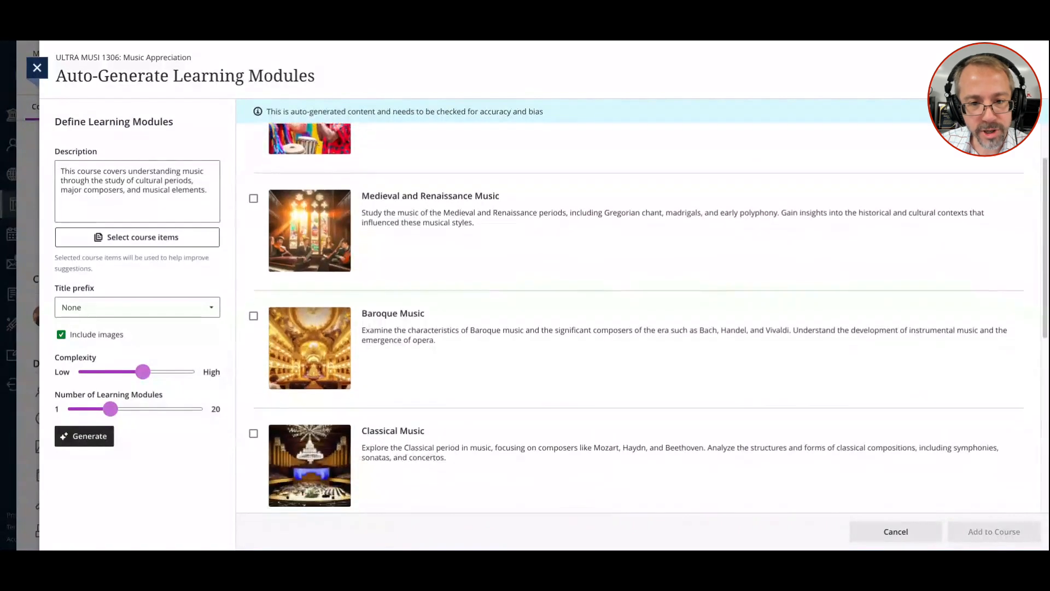
Step: Review the suggested modules again against the course description, comparing the summaries for the Medieval and Renaissance, Baroque, Classical, Romantic, 20th Century and Contemporary periods
scroll(629, 317, down, 3)
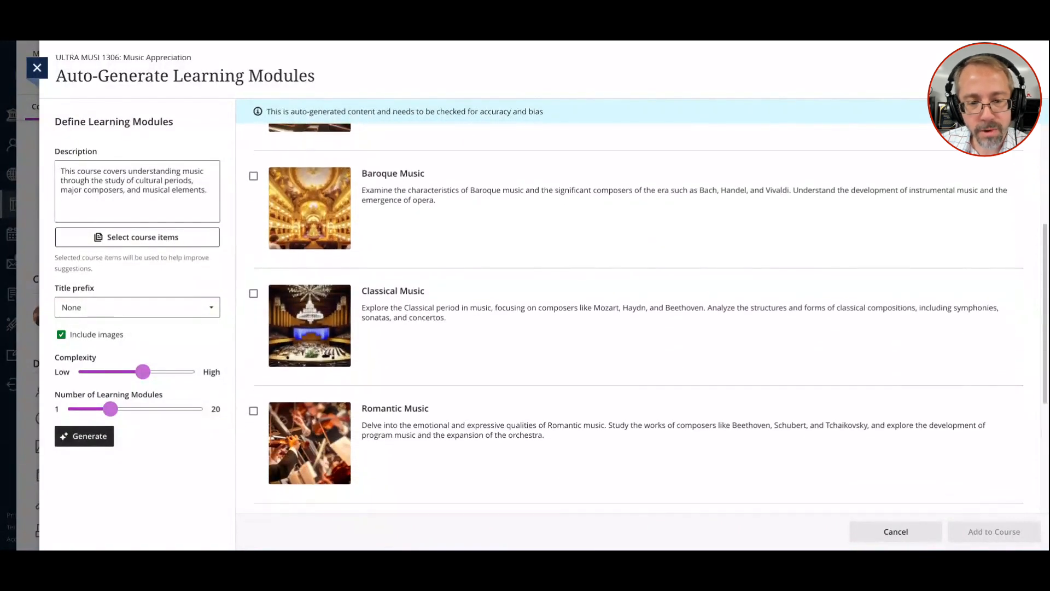
scroll(438, 209, down, 3)
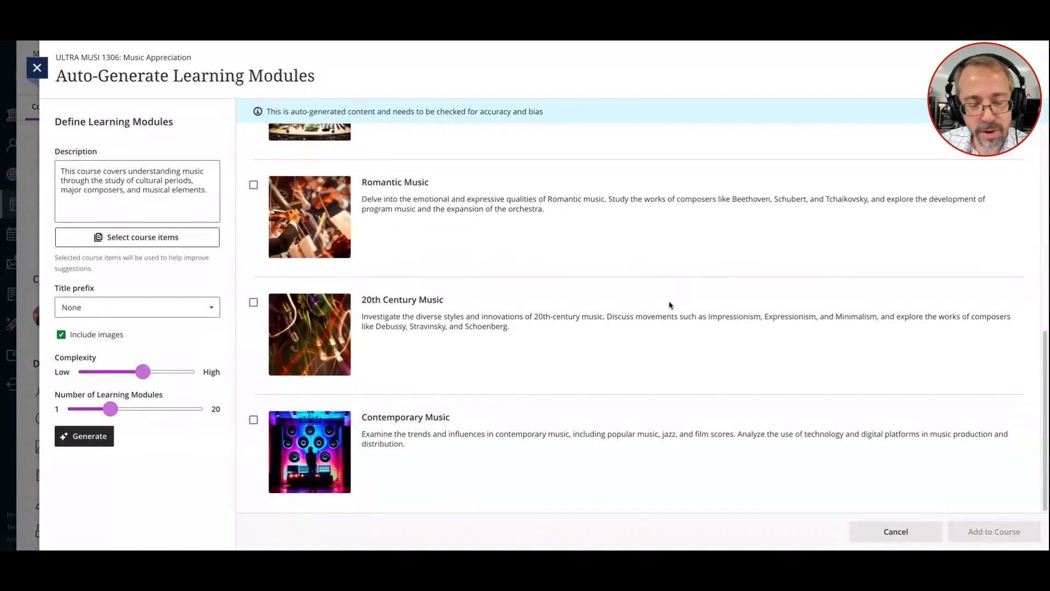
scroll(656, 298, up, 4)
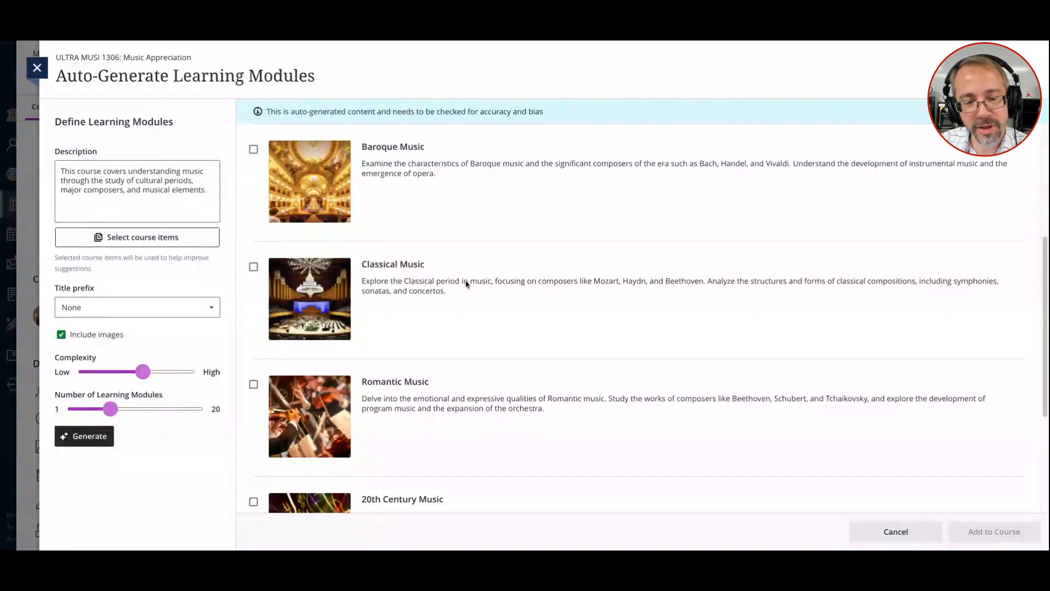
scroll(469, 262, up, 2)
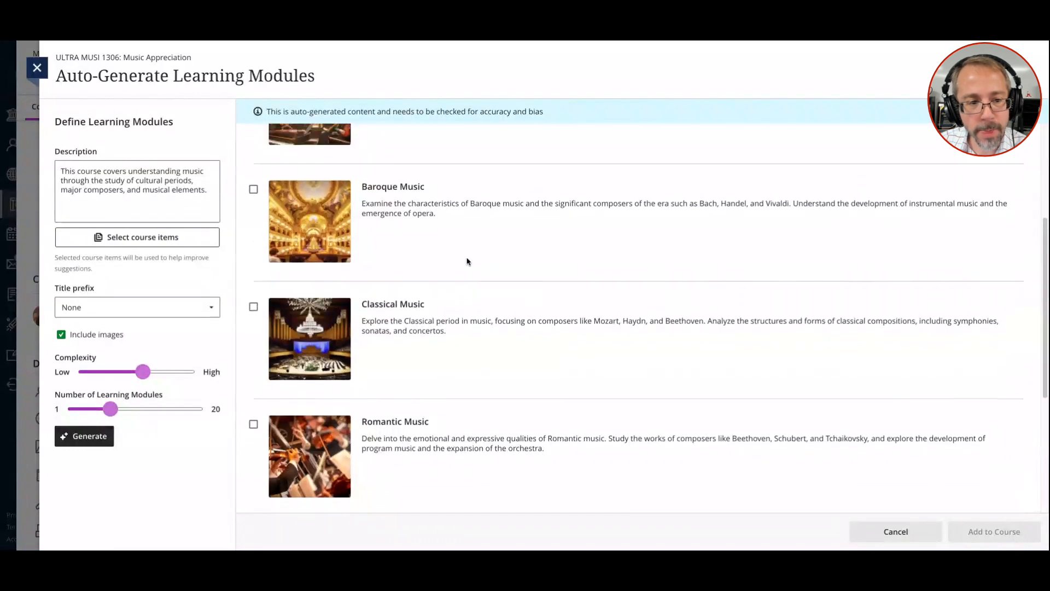
scroll(468, 262, down, 3)
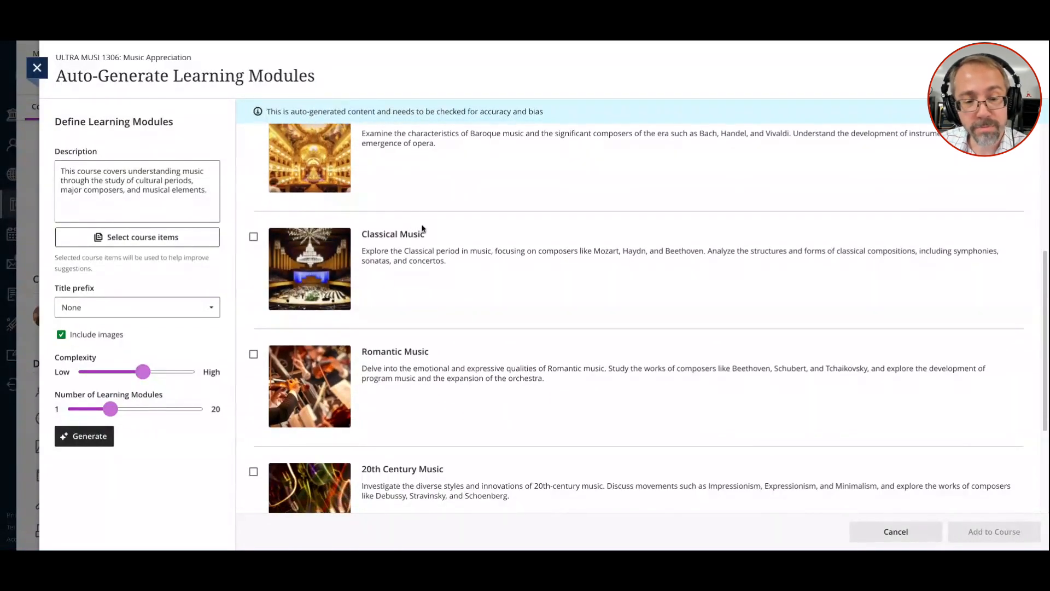
scroll(452, 268, up, 3)
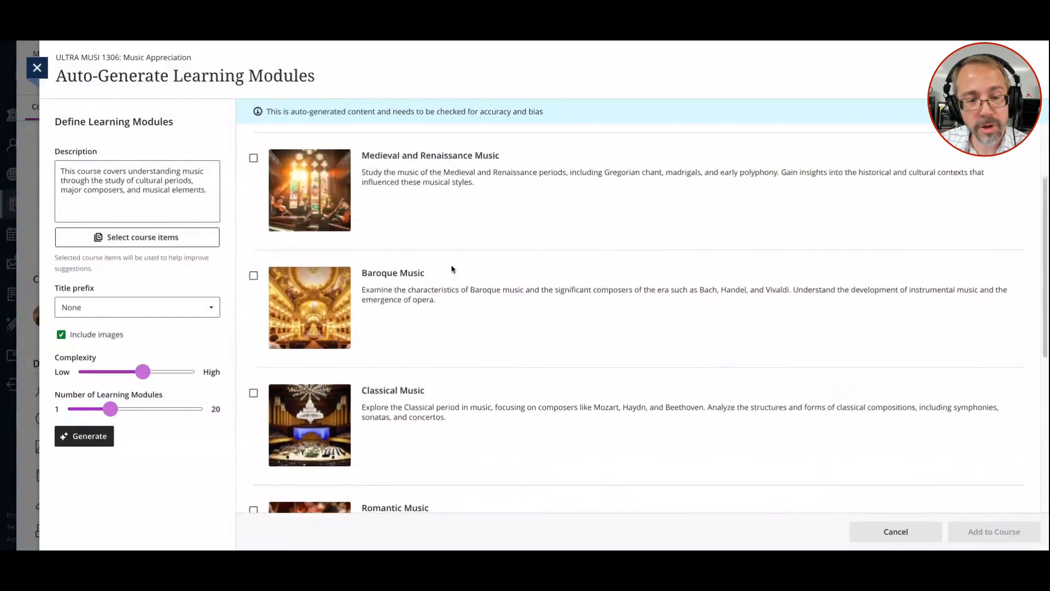
scroll(452, 269, down, 2)
scroll(452, 268, down, 5)
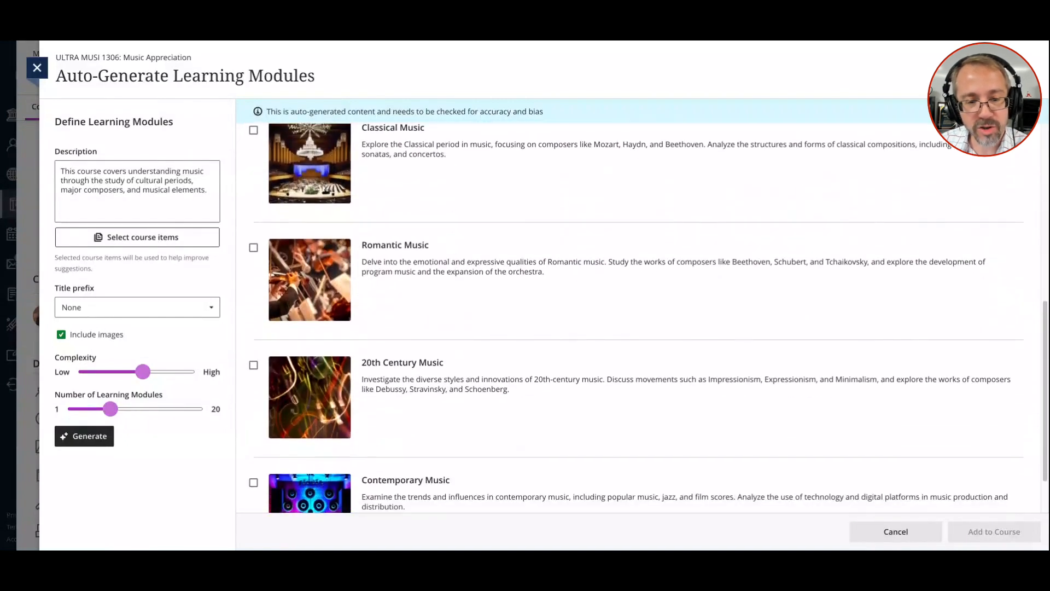
scroll(648, 318, up, 4)
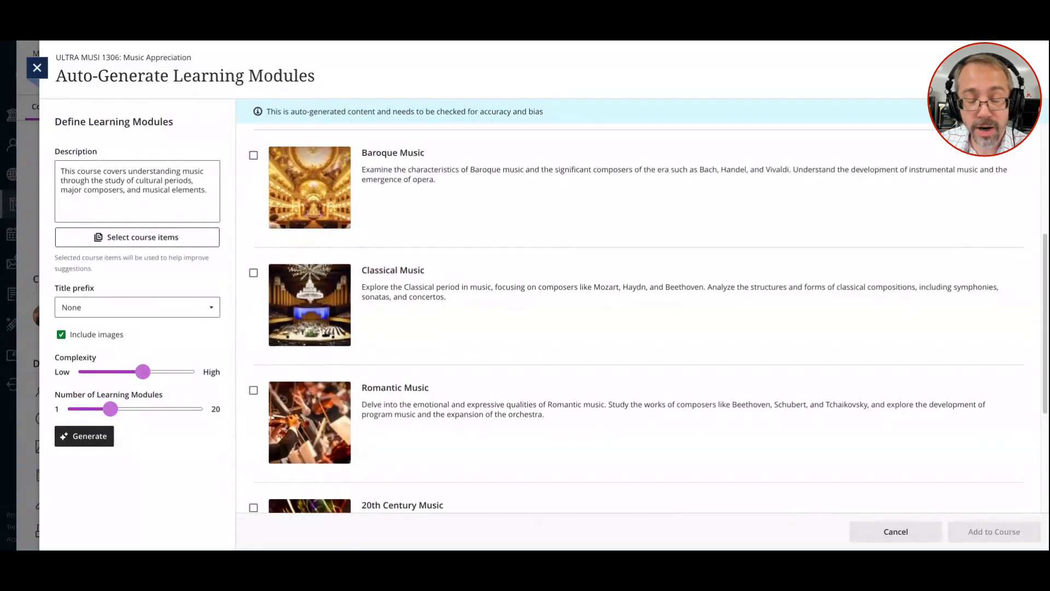
scroll(648, 318, up, 3)
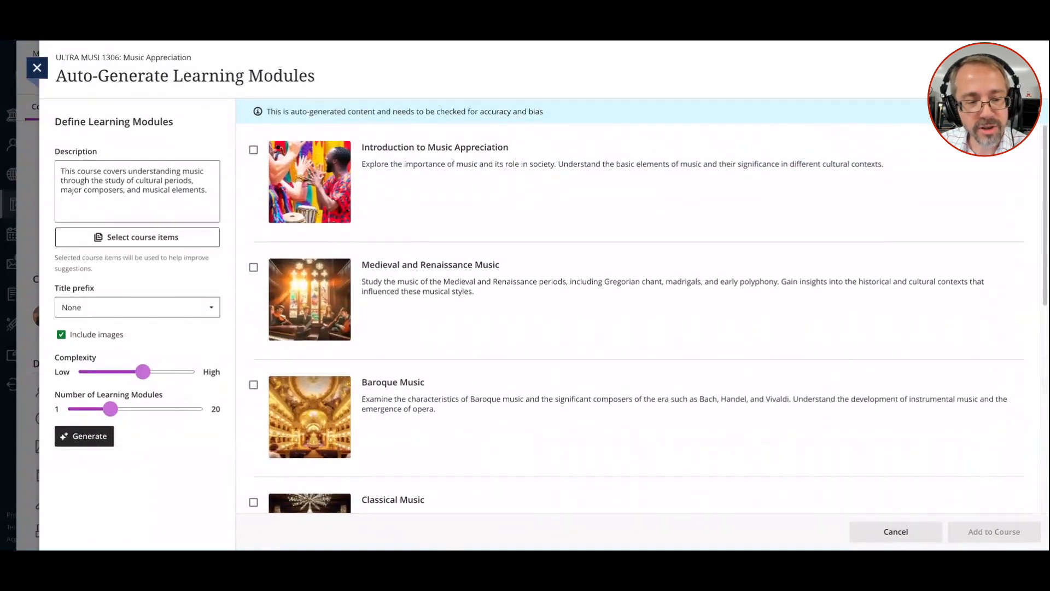
click(164, 219)
click(209, 192)
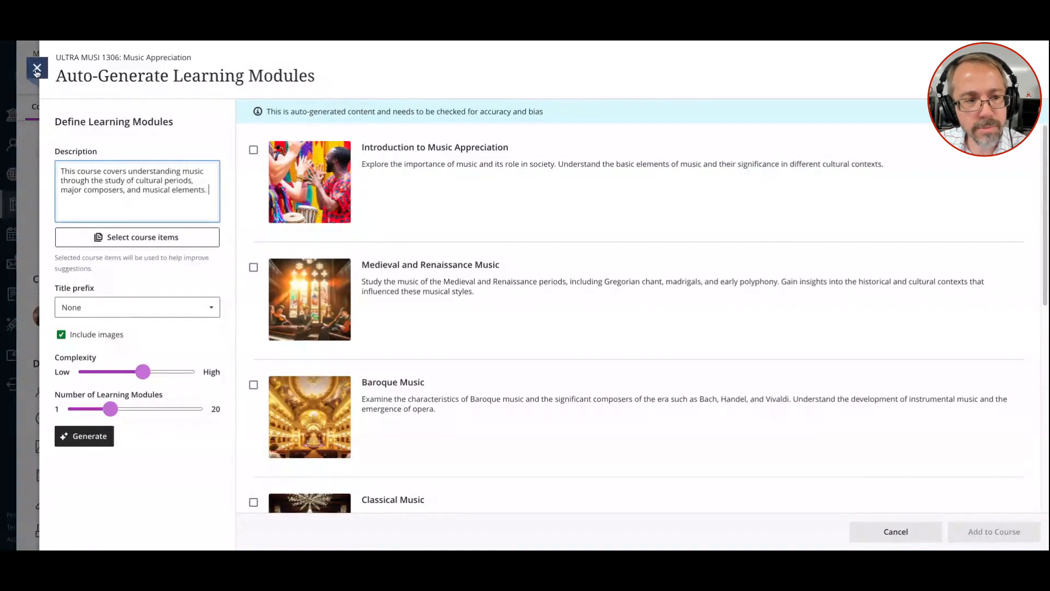
Step: Select all seven suggested modules, from Introduction to Music Appreciation through Contemporary Music, for adding to the course
scroll(658, 240, down, 2)
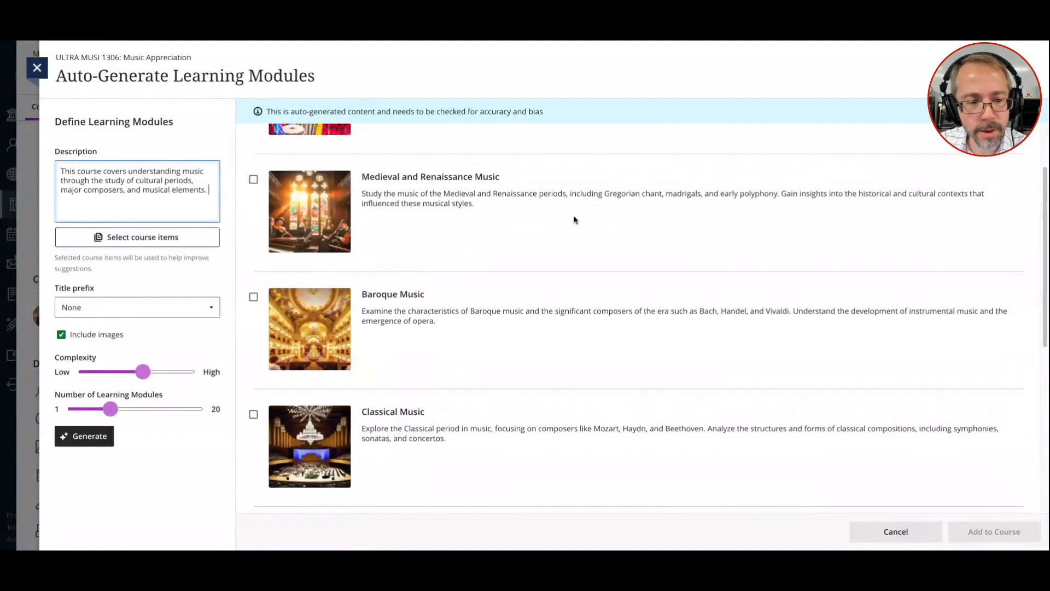
scroll(254, 164, up, 2)
click(253, 147)
click(253, 268)
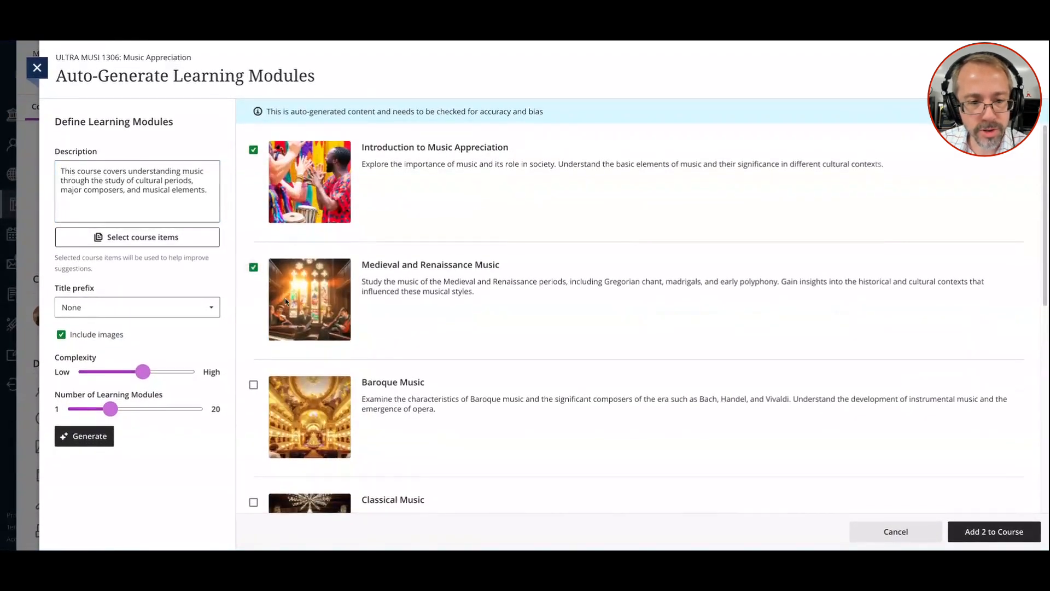
scroll(263, 249, down, 3)
click(254, 217)
click(254, 335)
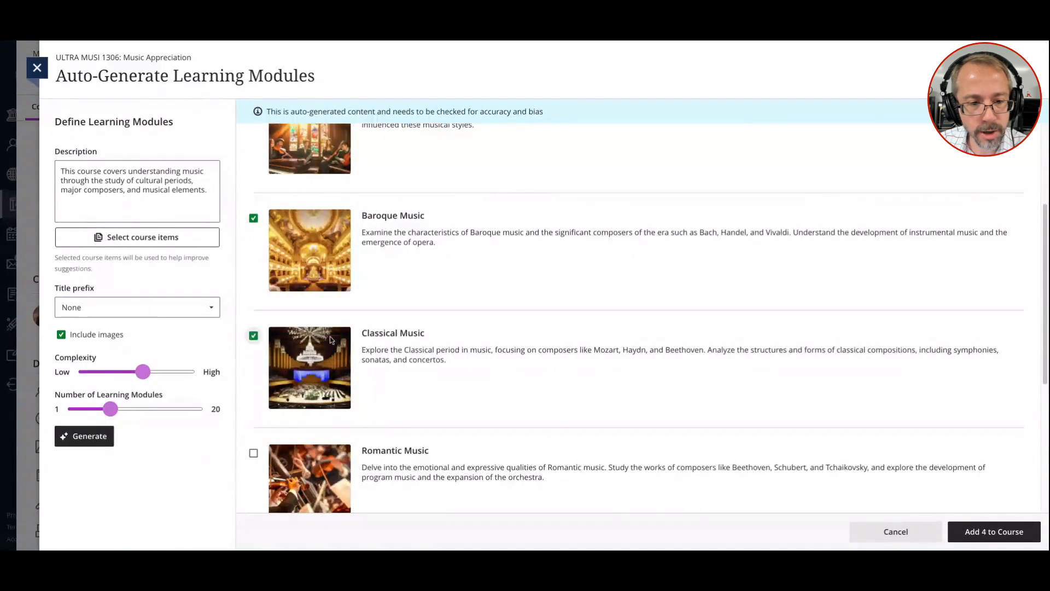
scroll(268, 329, down, 4)
click(253, 239)
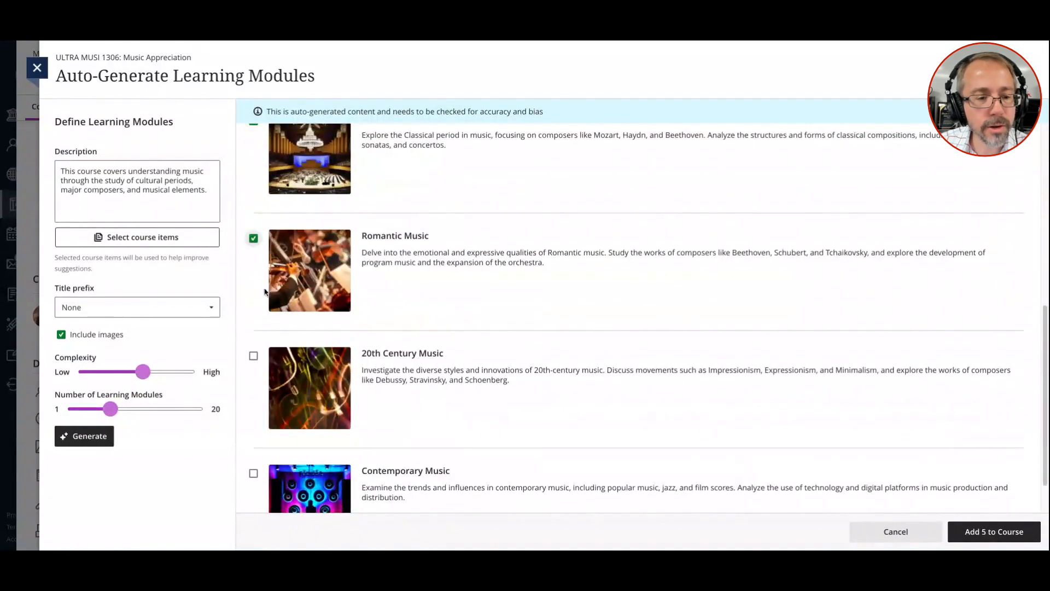
click(253, 356)
click(253, 473)
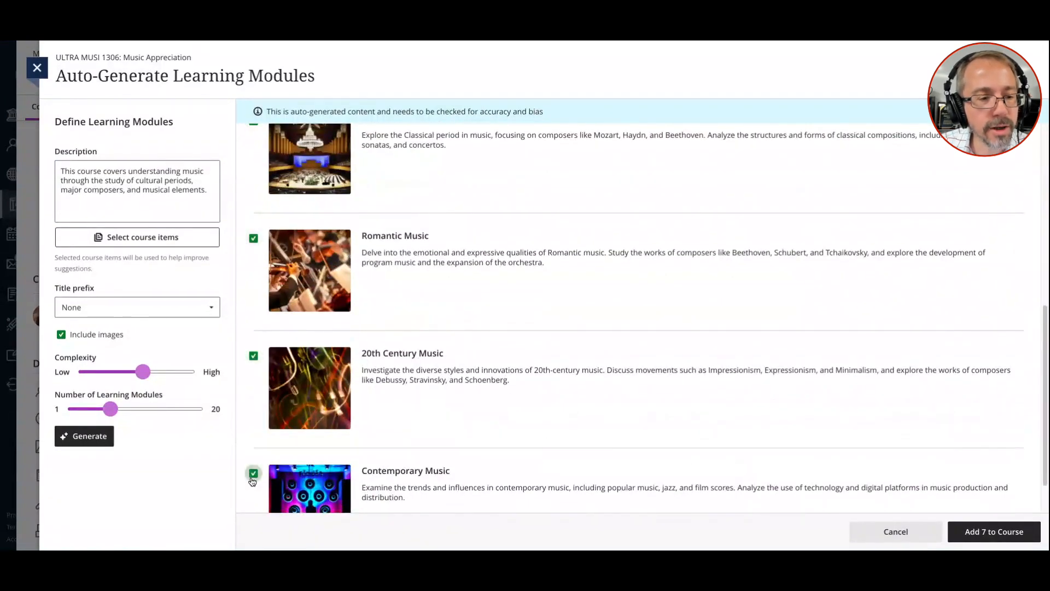
scroll(967, 468, down, 2)
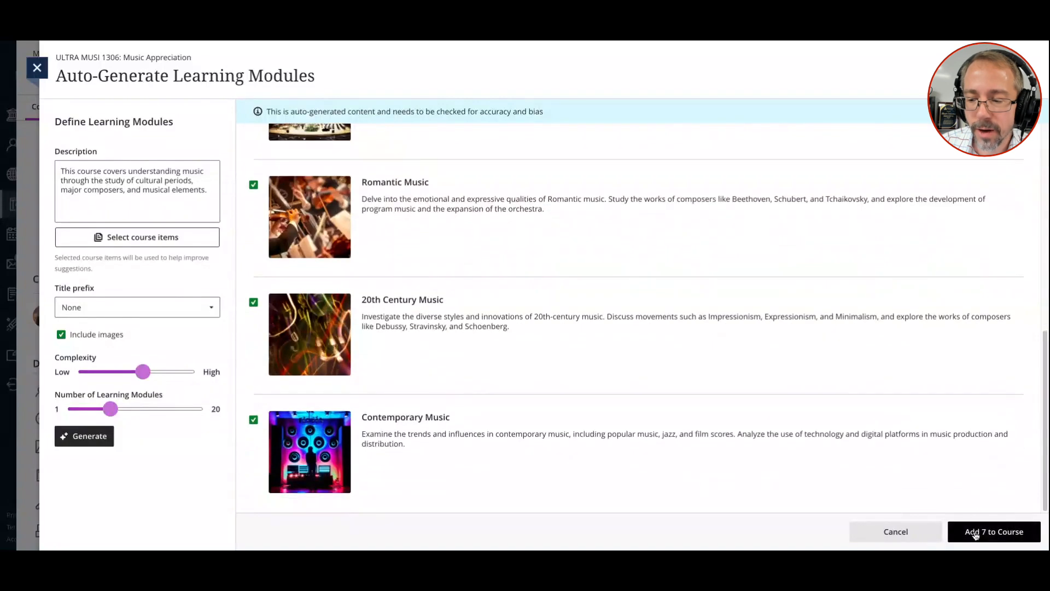
scroll(563, 382, up, 8)
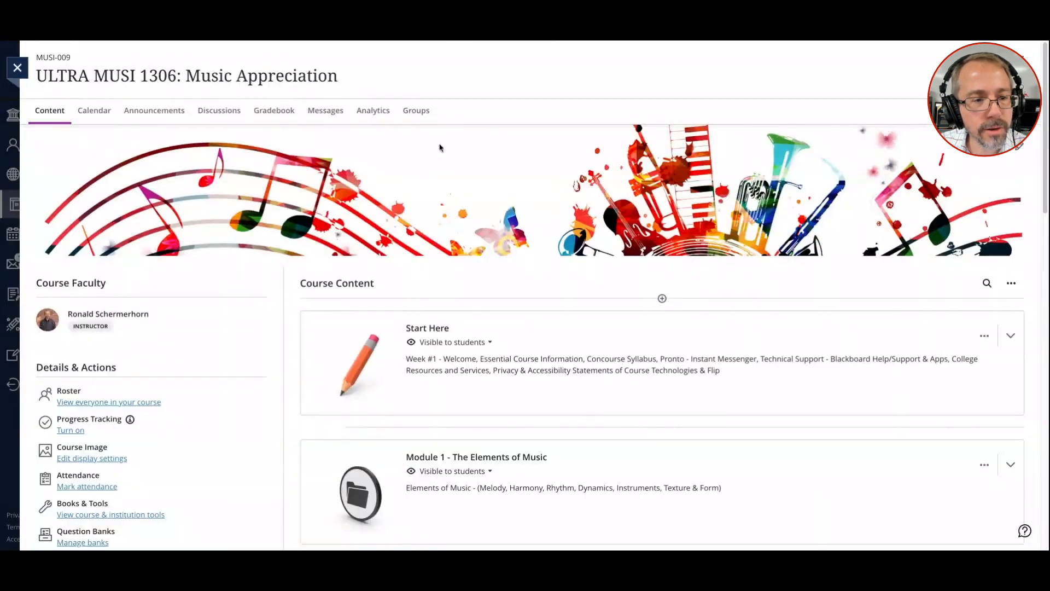
scroll(441, 147, down, 1)
scroll(441, 147, up, 1)
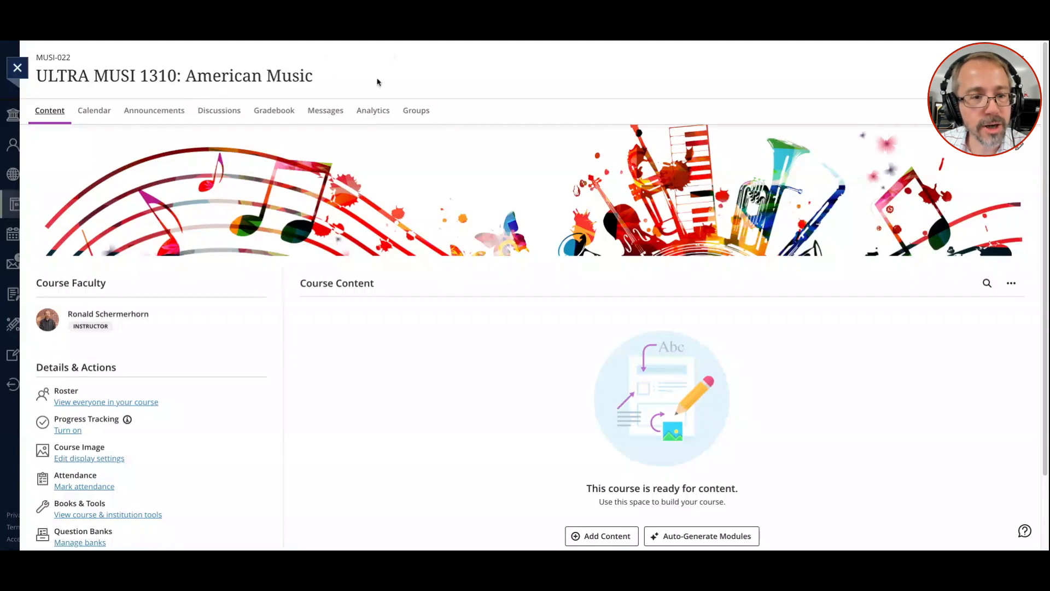
Step: Check the American Music course's messages, groups, gradebook, discussions, announcements and calendar for existing material, and return to the course content
click(326, 110)
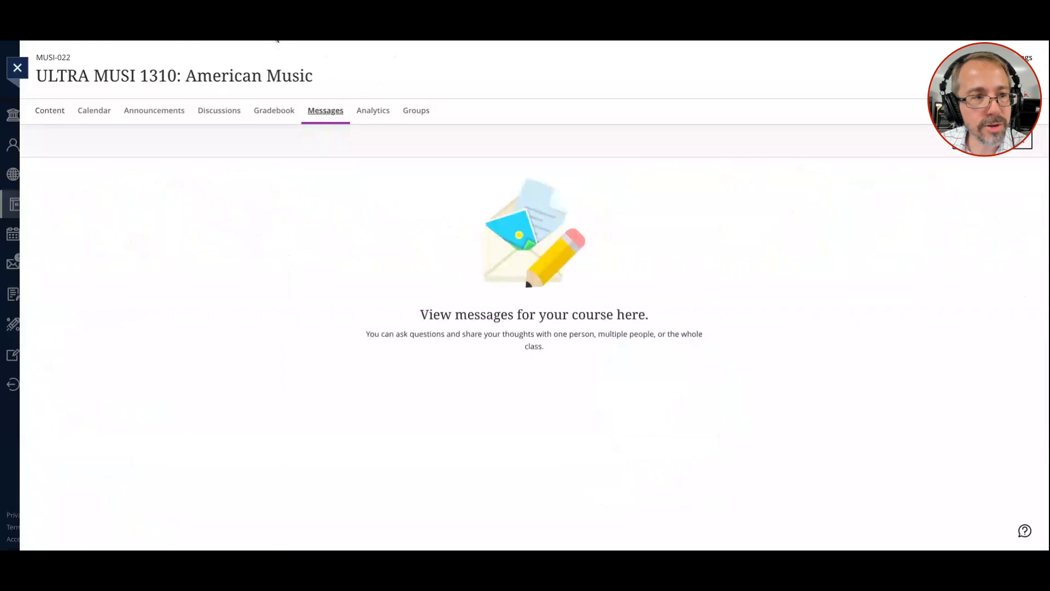
click(421, 112)
click(377, 111)
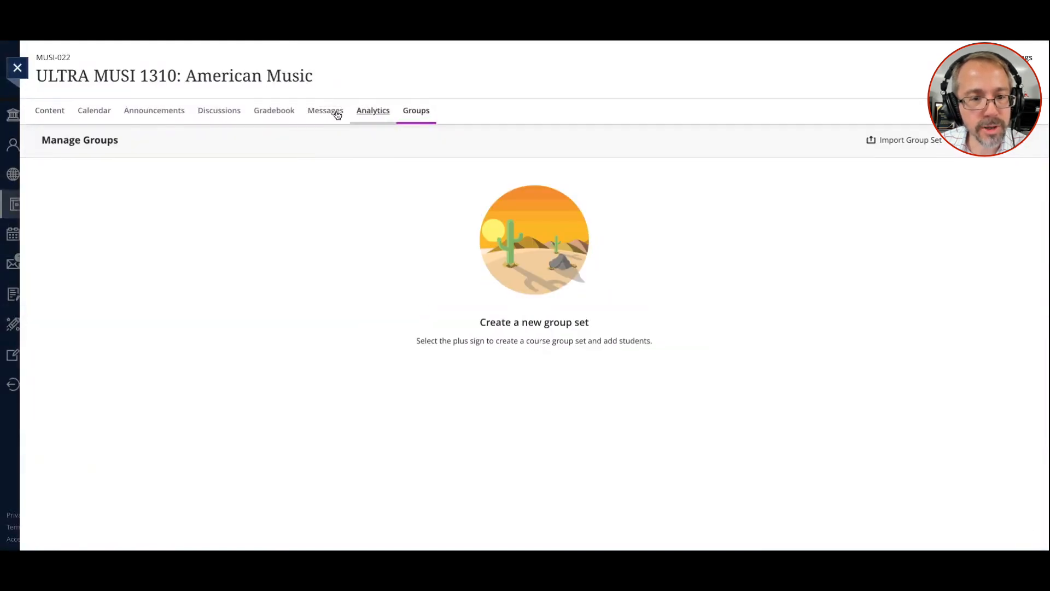
click(308, 113)
click(270, 112)
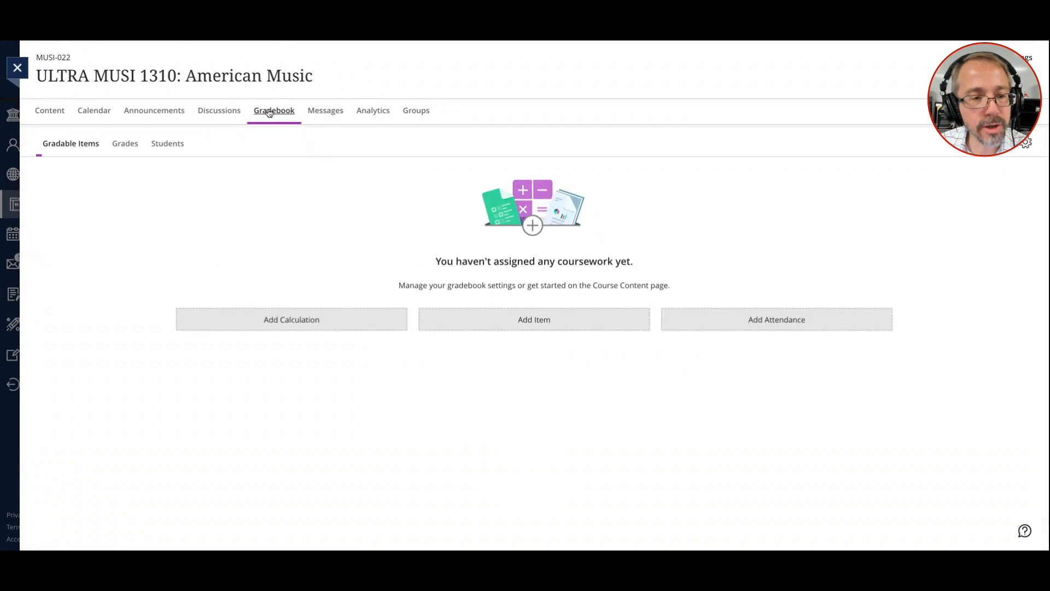
click(223, 113)
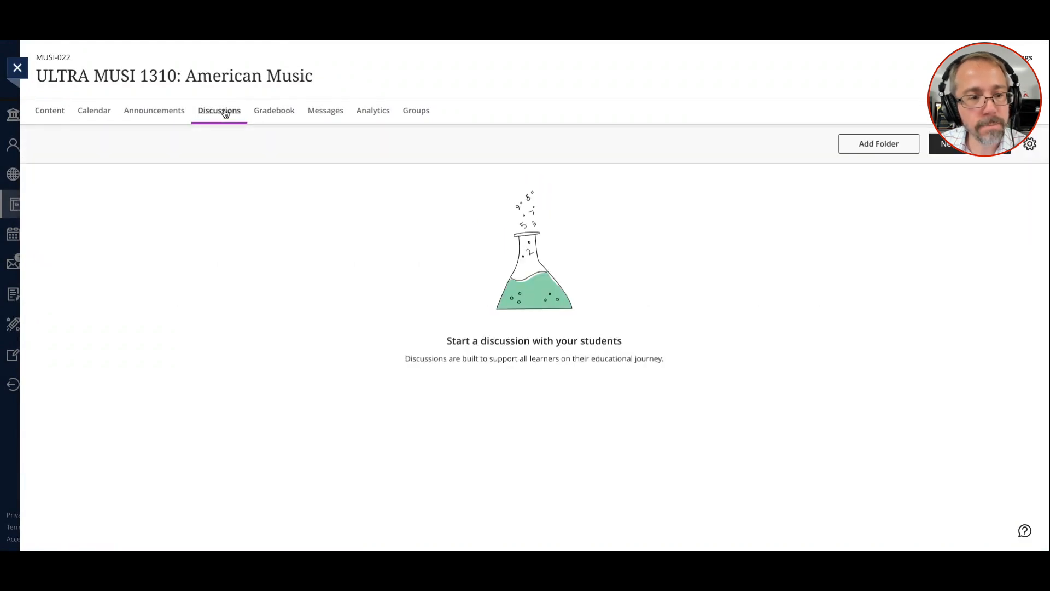
click(154, 112)
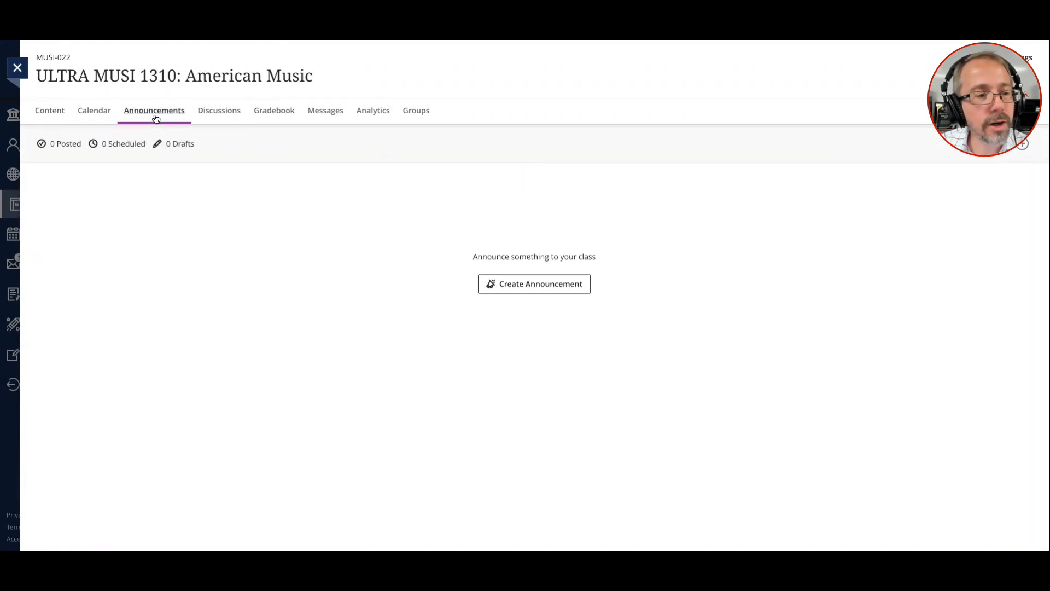
click(94, 112)
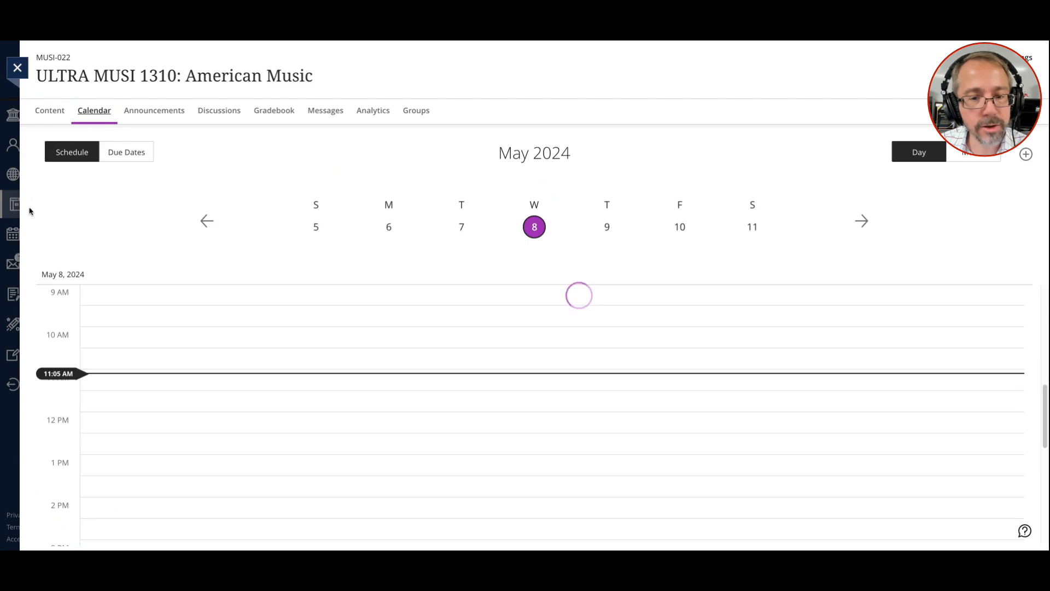
click(51, 109)
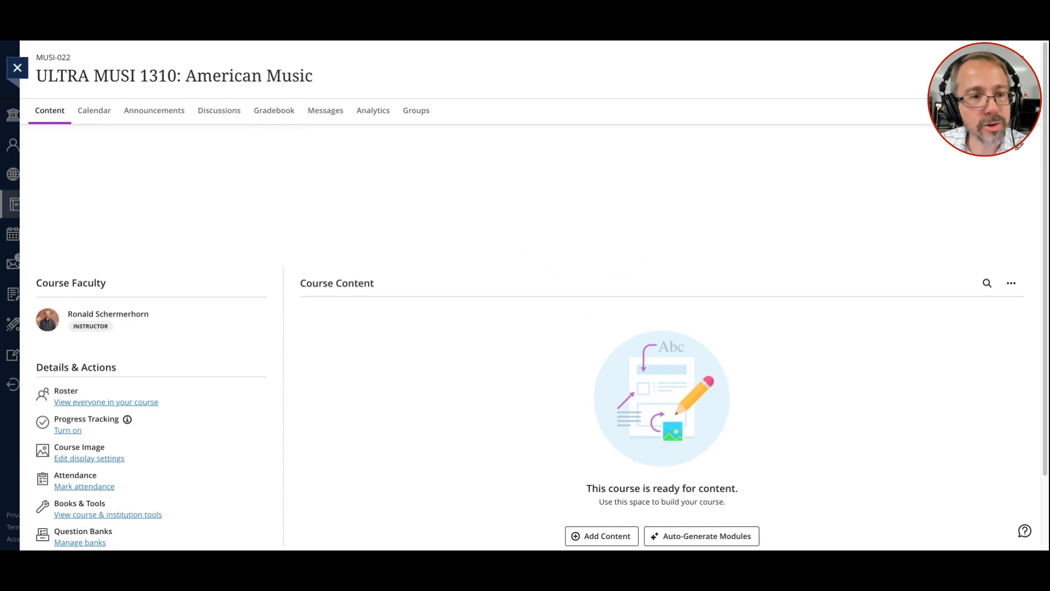
Step: Check the MUSI-022 folder in the Content Collection for files and return to the American Music course content
click(346, 27)
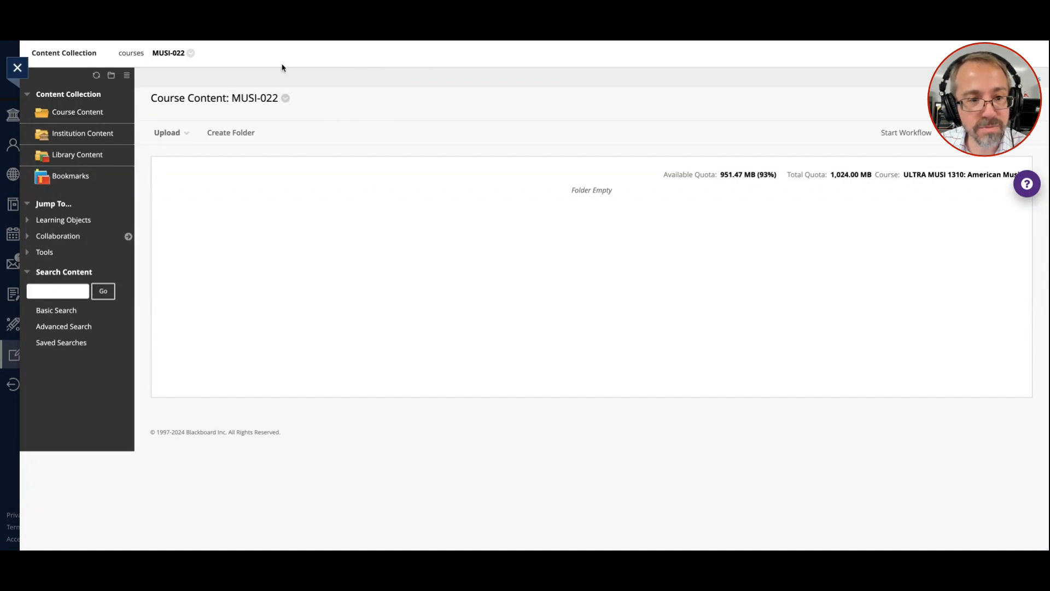
key(ctrl+shift+Tab)
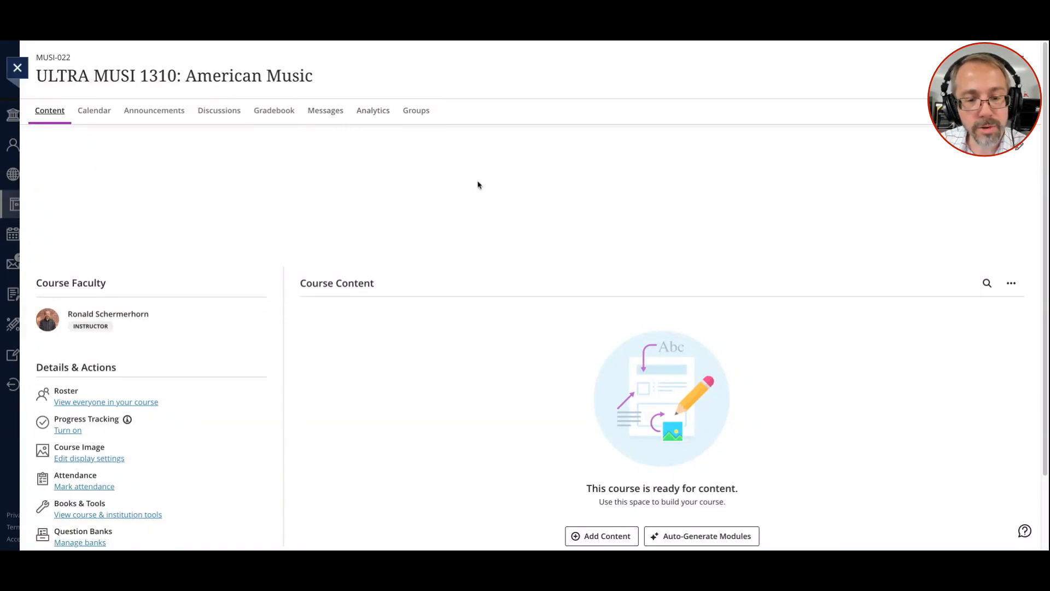
scroll(482, 184, down, 1)
scroll(484, 187, up, 1)
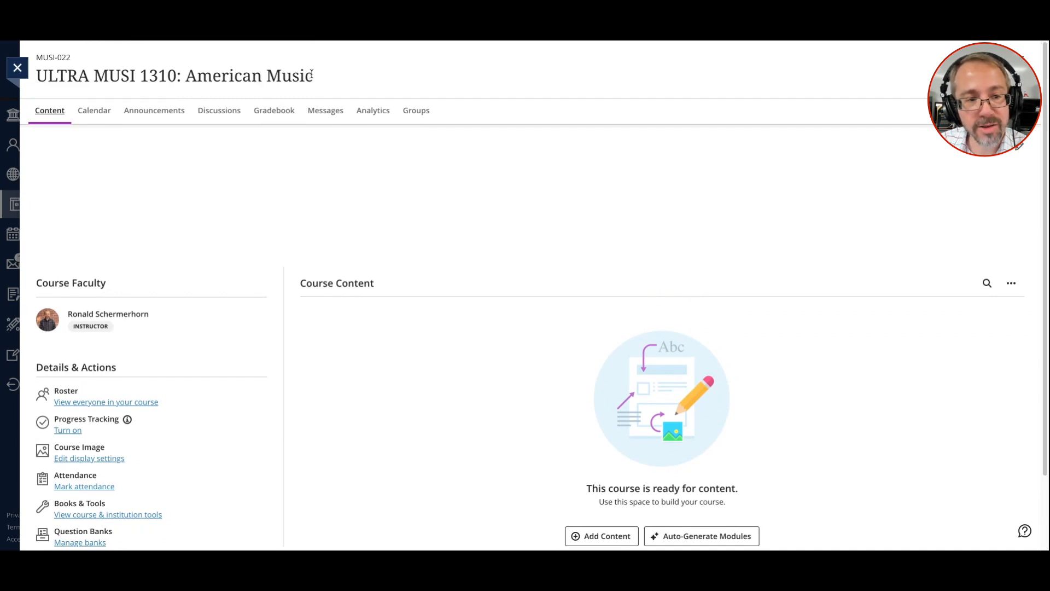
Step: Highlight "American Music" in the course title to point out the subject name, and clear the highlight
drag(312, 75, 186, 77)
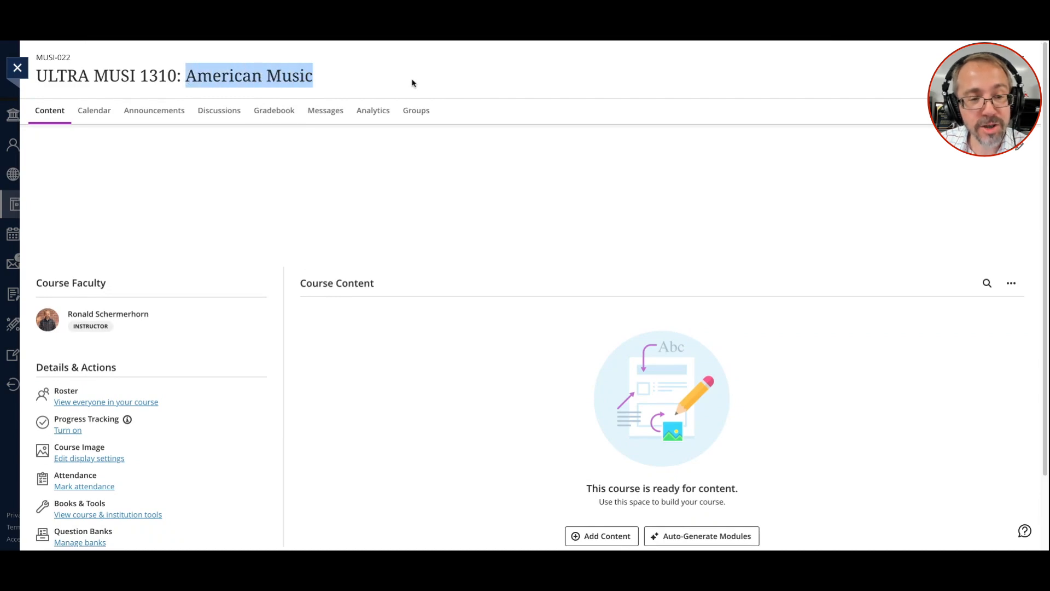
click(433, 80)
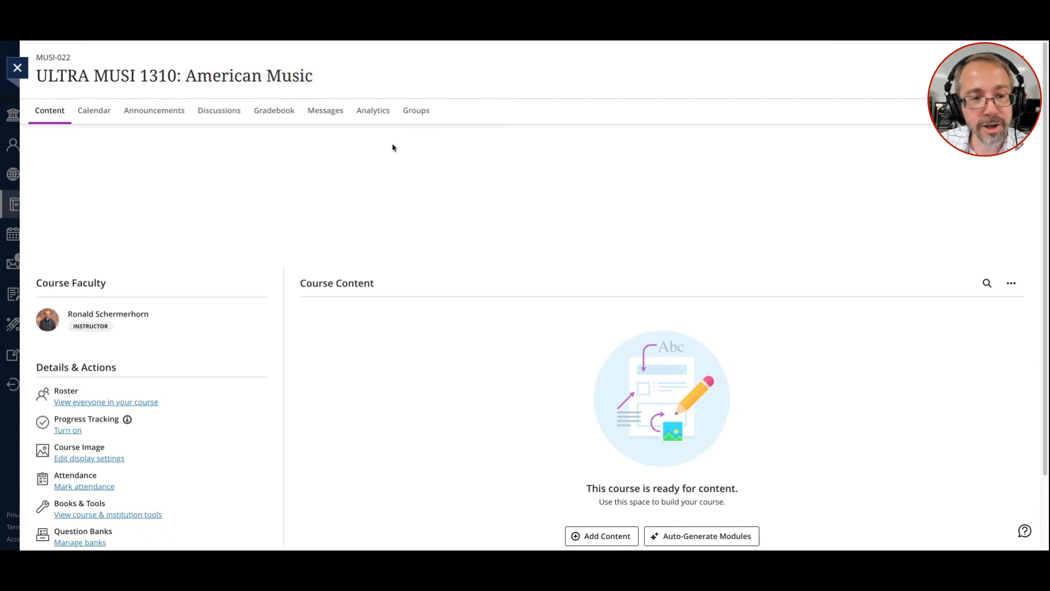
drag(320, 77, 221, 77)
click(480, 73)
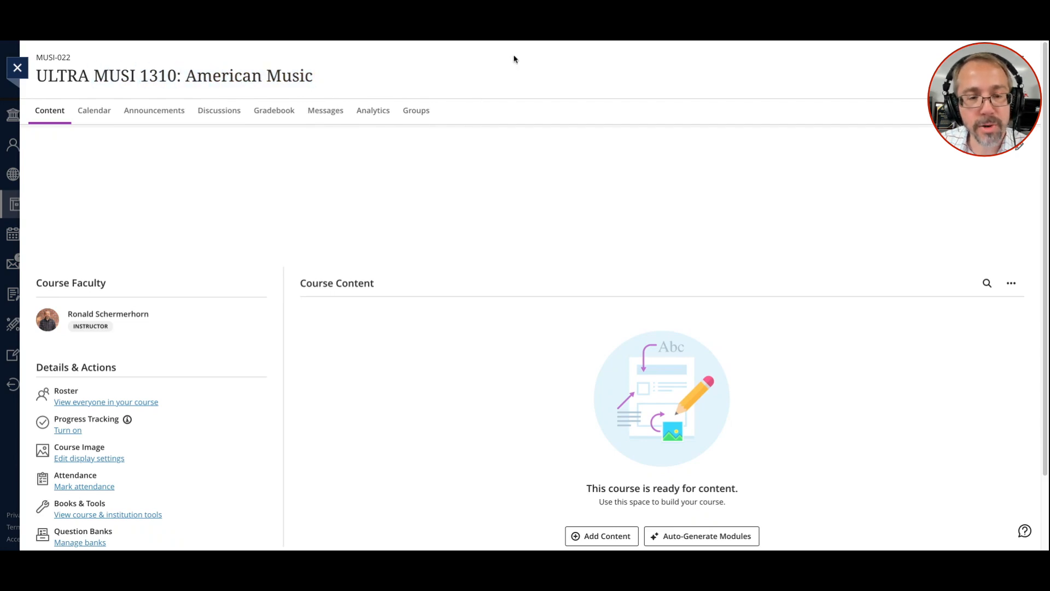
Step: Auto-generate modules for the American Music course without a description or course items, and highlight the course name above the suggestions
scroll(859, 328, down, 2)
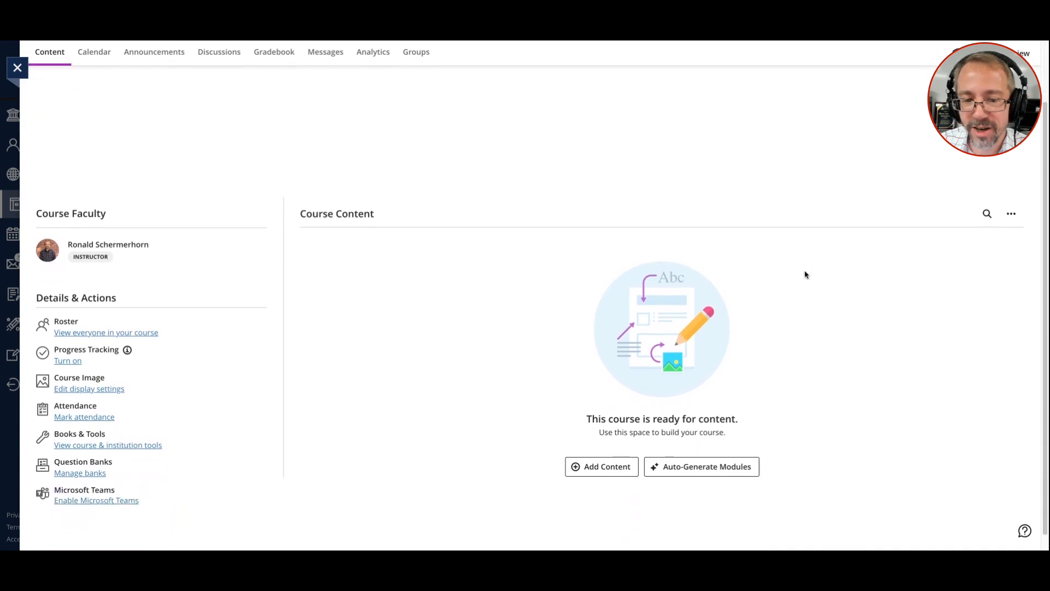
click(694, 459)
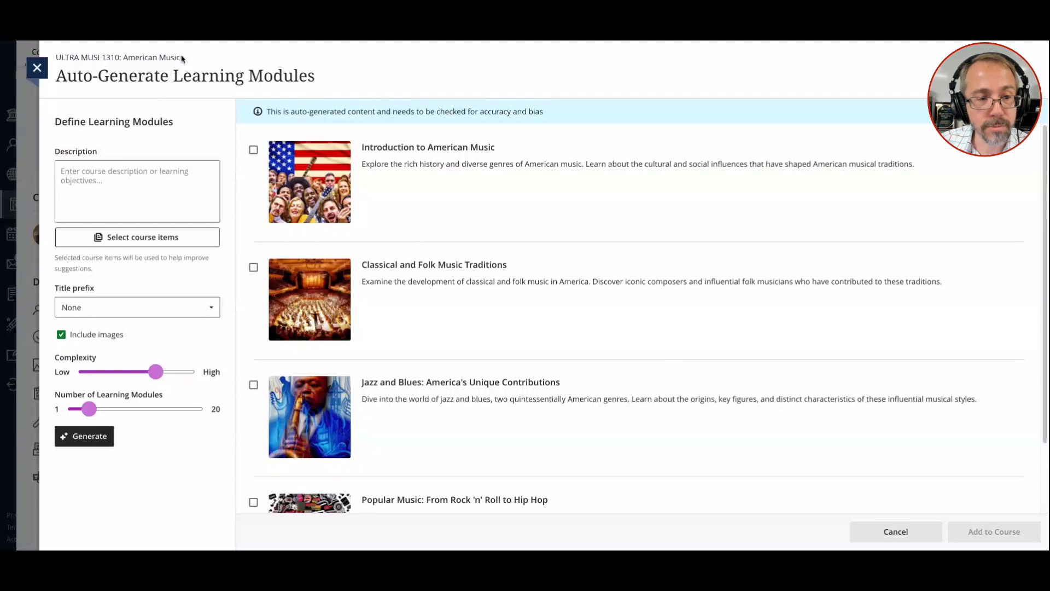
drag(183, 59, 119, 59)
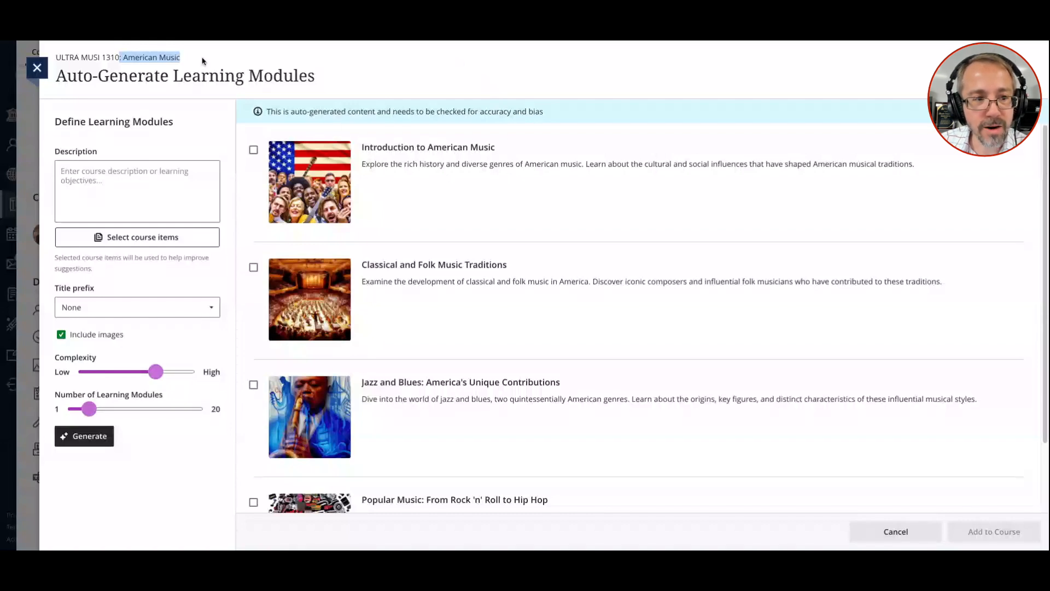
drag(203, 62, 125, 58)
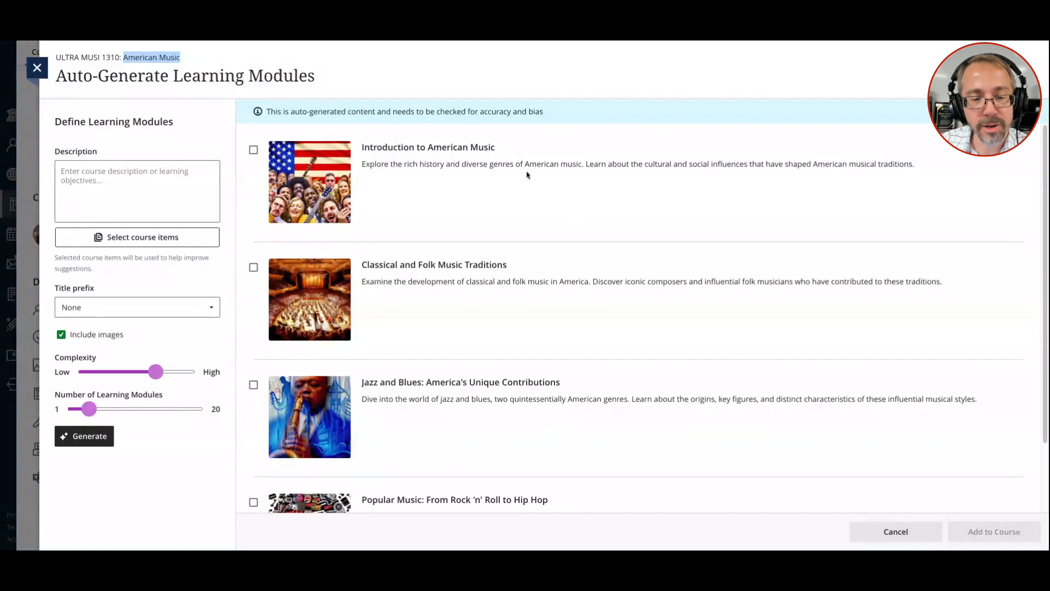
Step: Review the suggested American Music modules from "Introduction to American Music" to "Popular Music: From Rock 'n' Roll to Hip Hop", and clear the course-name highlight
scroll(580, 177, down, 1)
scroll(578, 176, up, 1)
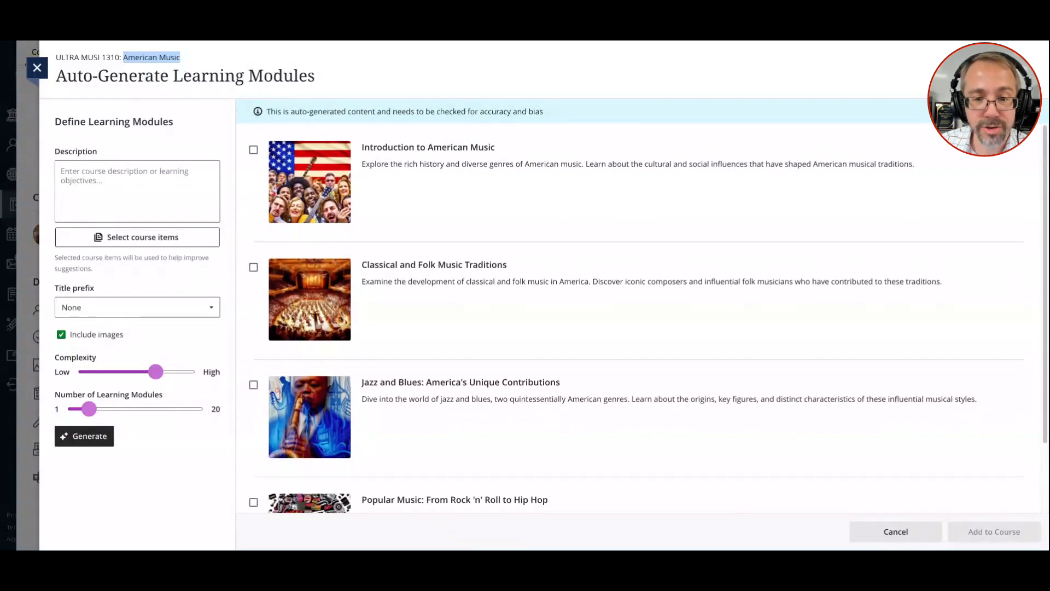
scroll(639, 318, down, 1)
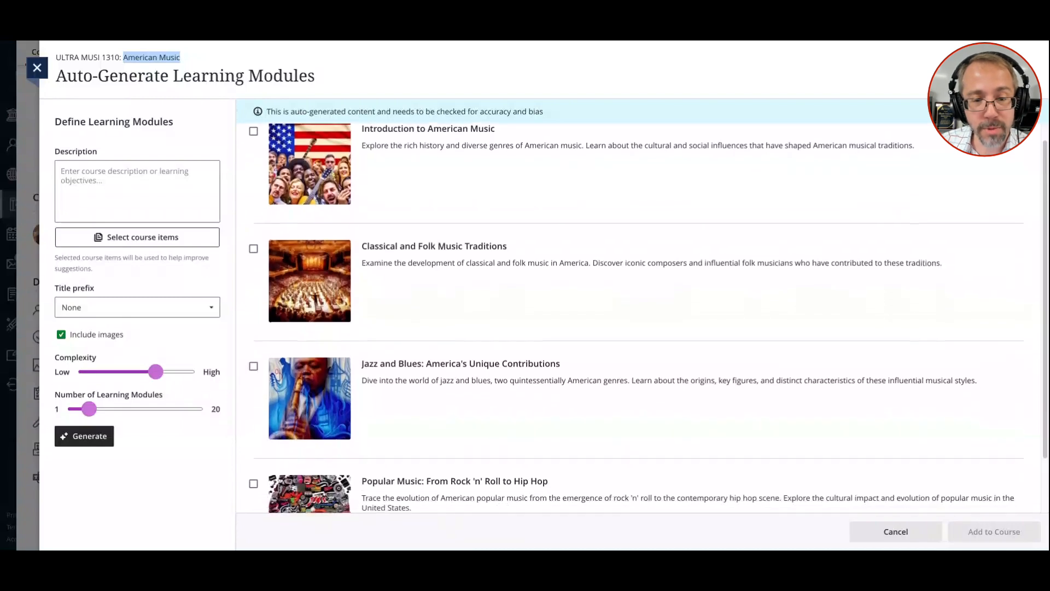
scroll(639, 317, down, 1)
scroll(639, 318, down, 1)
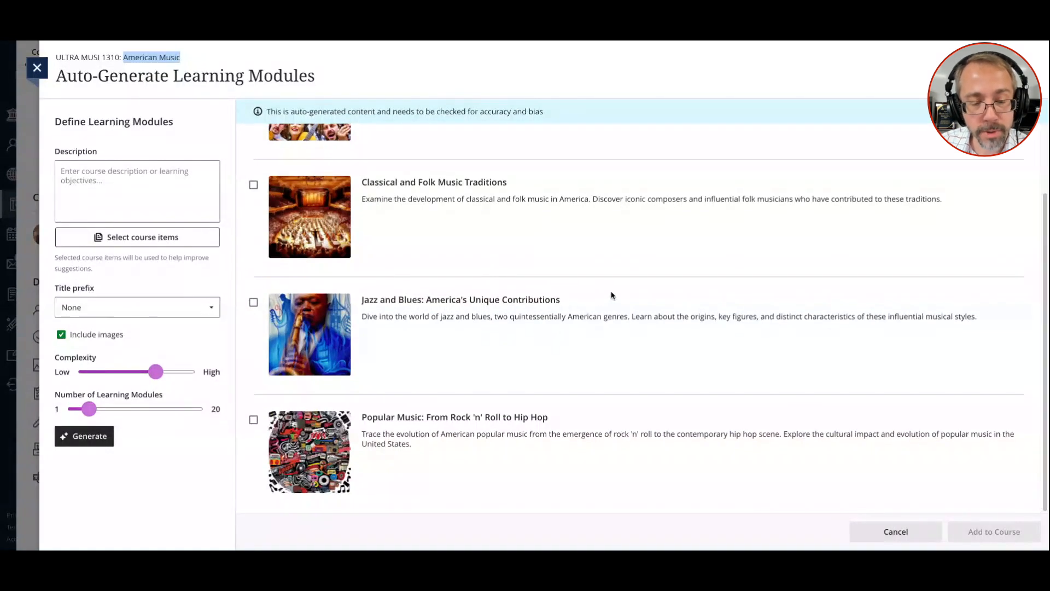
scroll(638, 317, up, 1)
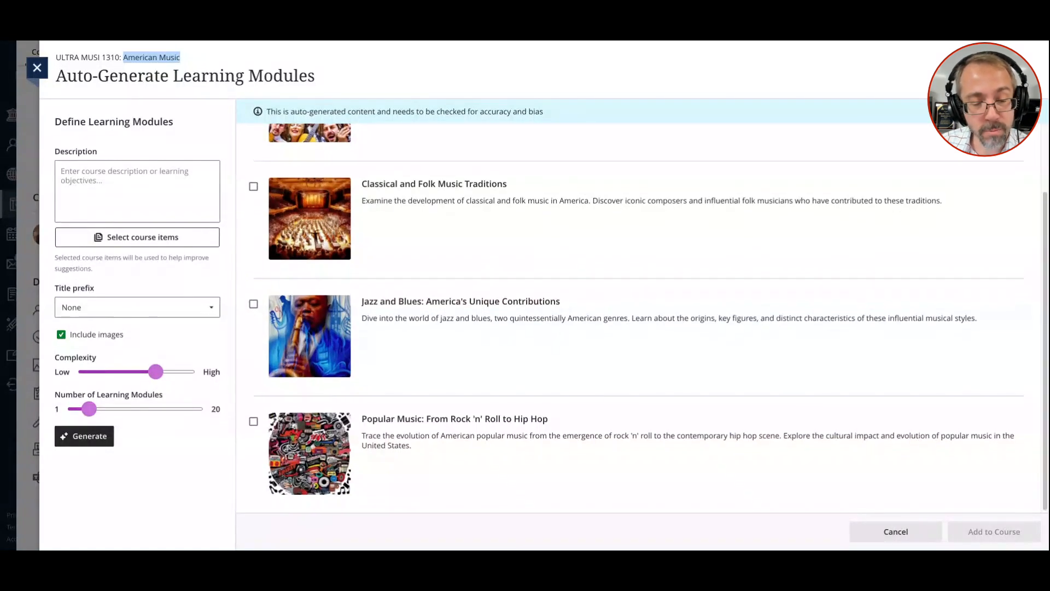
scroll(639, 317, up, 1)
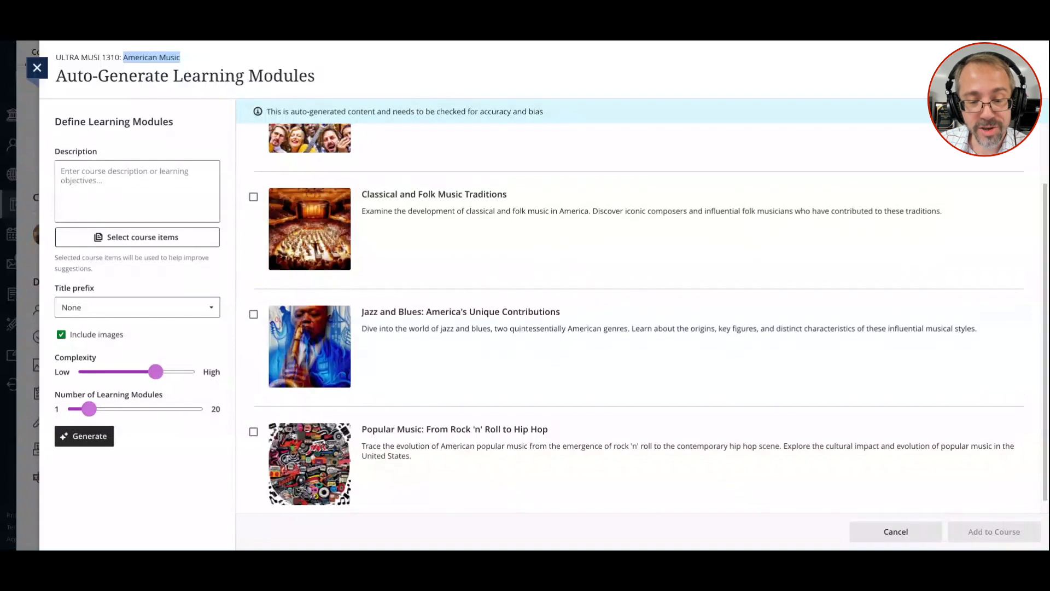
scroll(639, 318, up, 3)
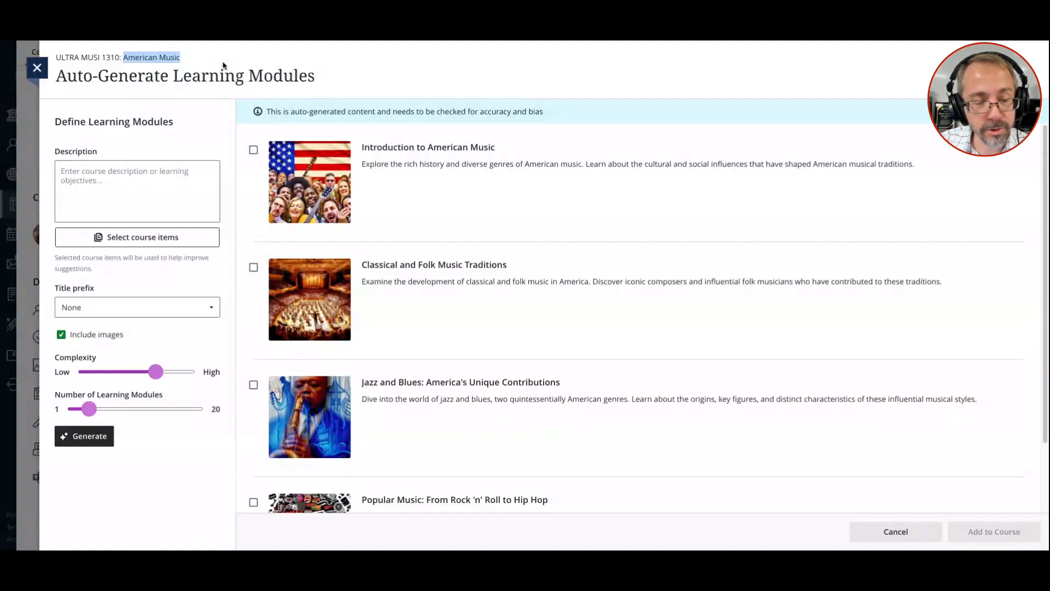
click(137, 182)
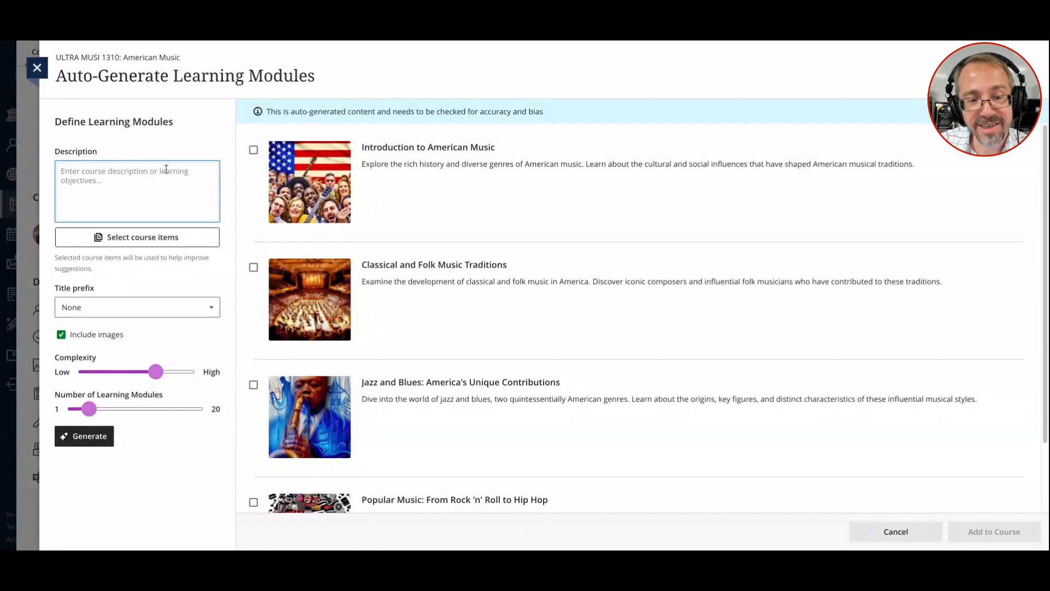
Step: Select all four suggested learning modules and add them to the American Music course
click(253, 150)
scroll(246, 164, down, 2)
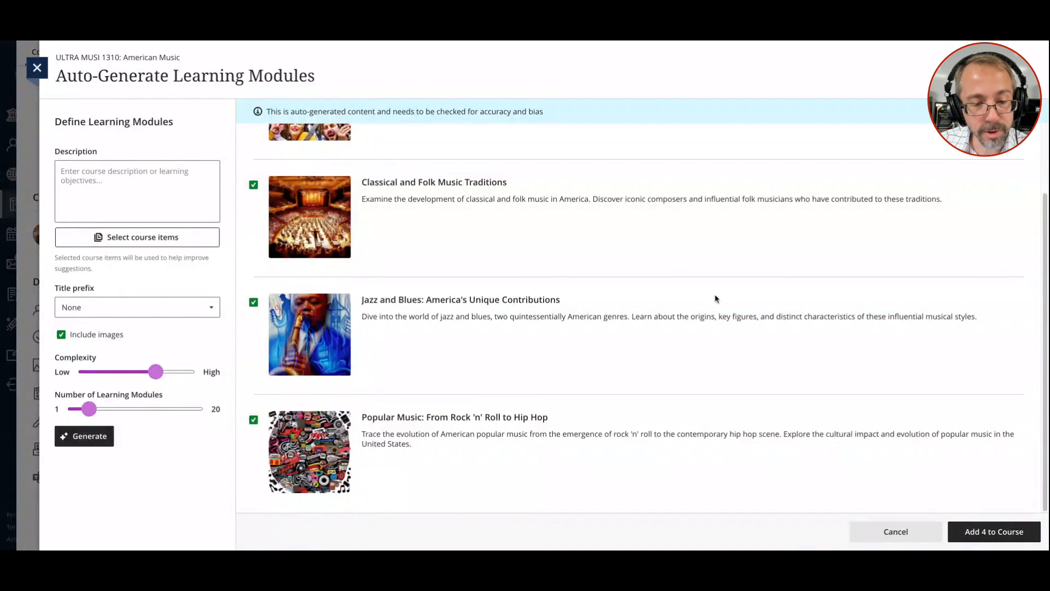
click(996, 537)
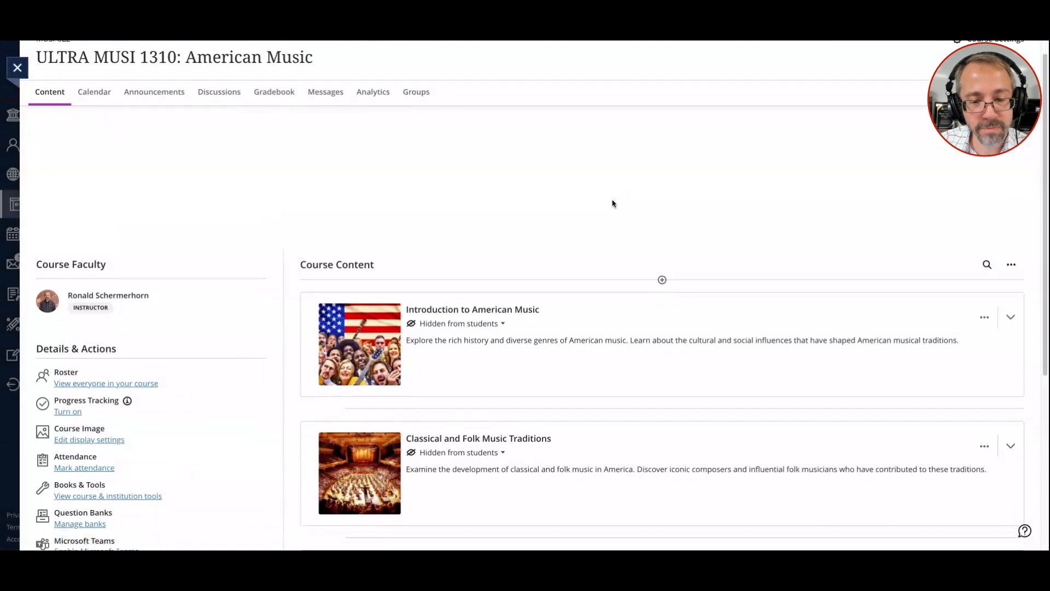
Step: Make the "Introduction to American Music" and "Classical and Folk Music Traditions" modules visible to students
scroll(470, 276, down, 1)
click(470, 277)
click(466, 293)
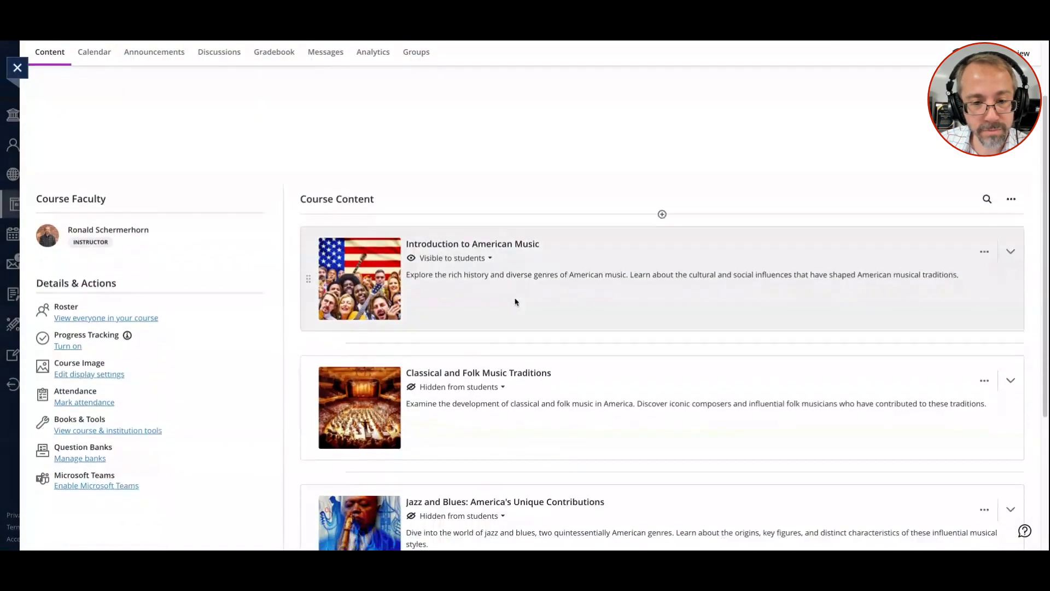
scroll(493, 300, down, 2)
click(468, 300)
click(459, 323)
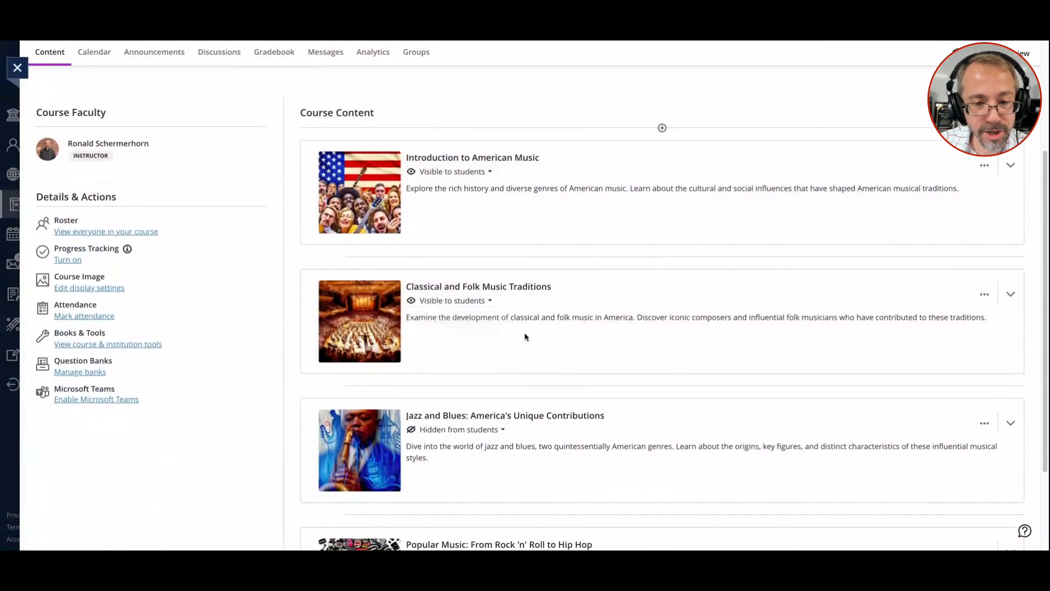
Step: Make the "Jazz and Blues: America's Unique Contributions" and "Popular Music: From Rock 'n' Roll to Hip Hop" modules visible to students
scroll(460, 318, down, 2)
click(458, 310)
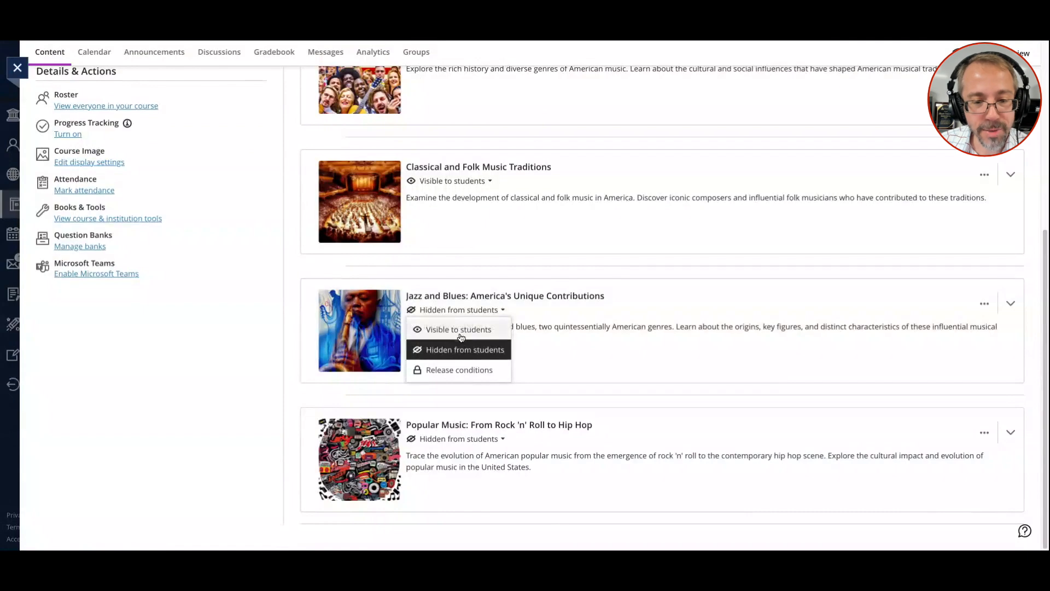
click(459, 329)
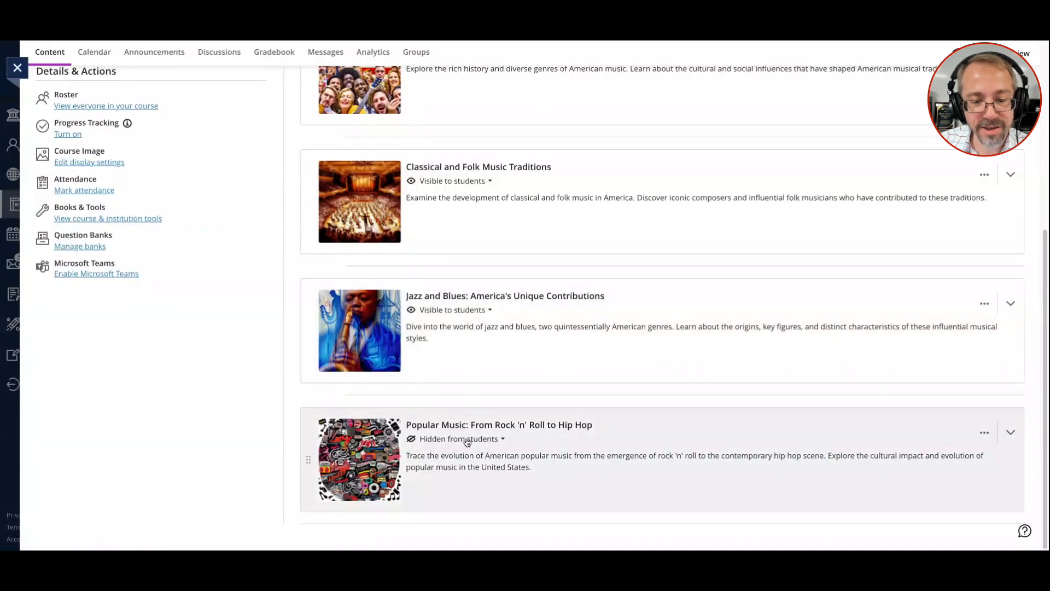
click(466, 439)
click(461, 464)
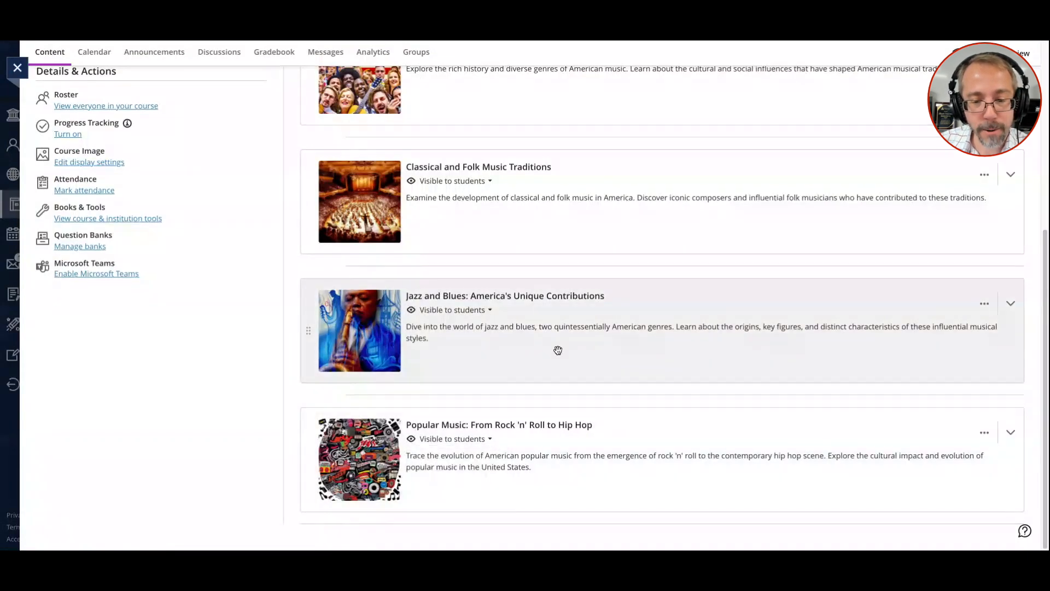
Step: Examine the titles, images, descriptions and visibility of the added modules in the American Music course content
scroll(559, 349, up, 4)
scroll(561, 345, down, 2)
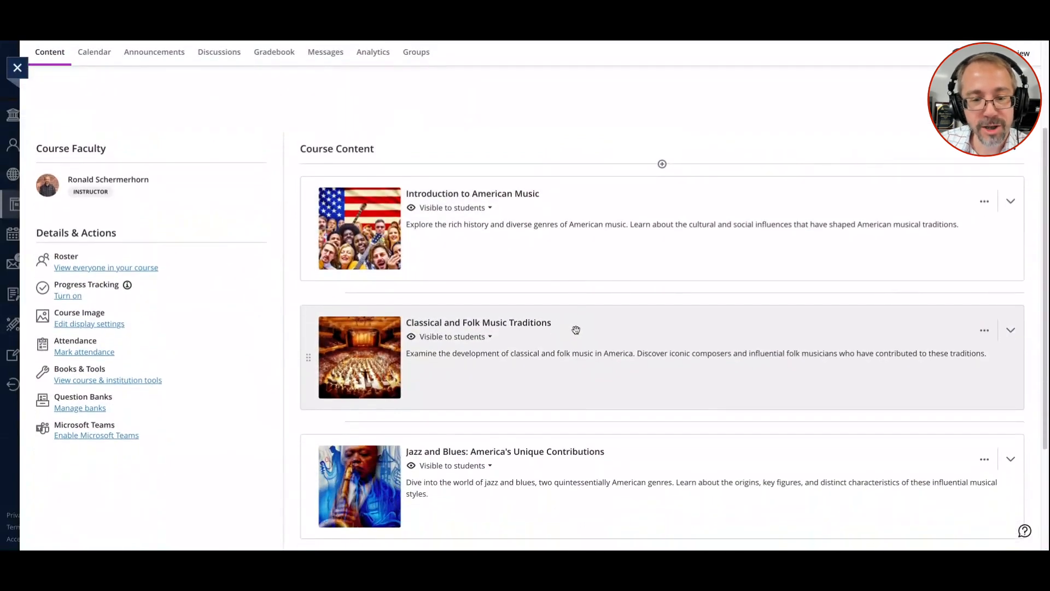
scroll(577, 329, up, 1)
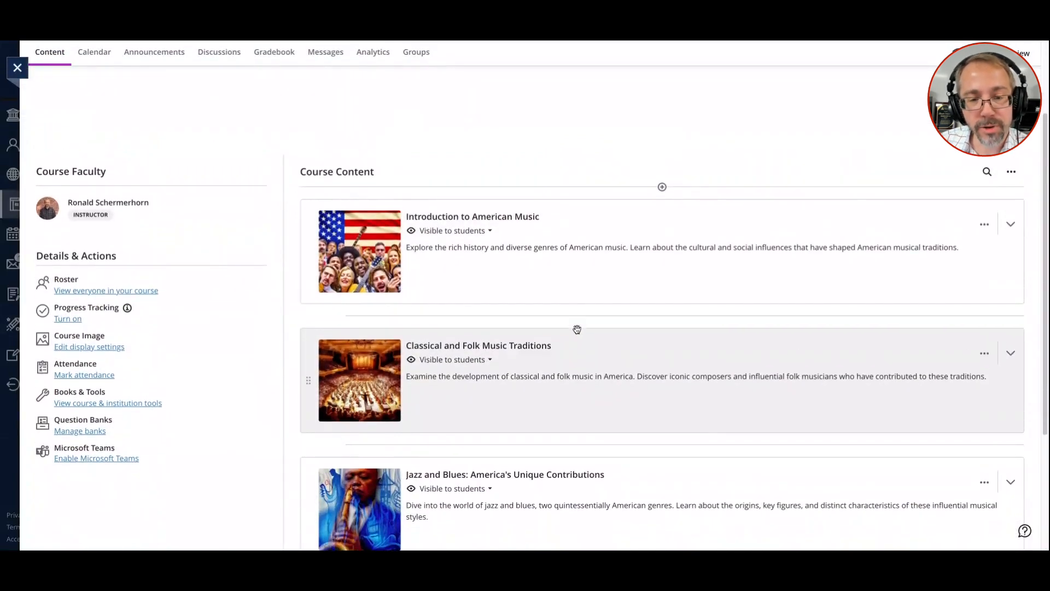
scroll(578, 329, up, 2)
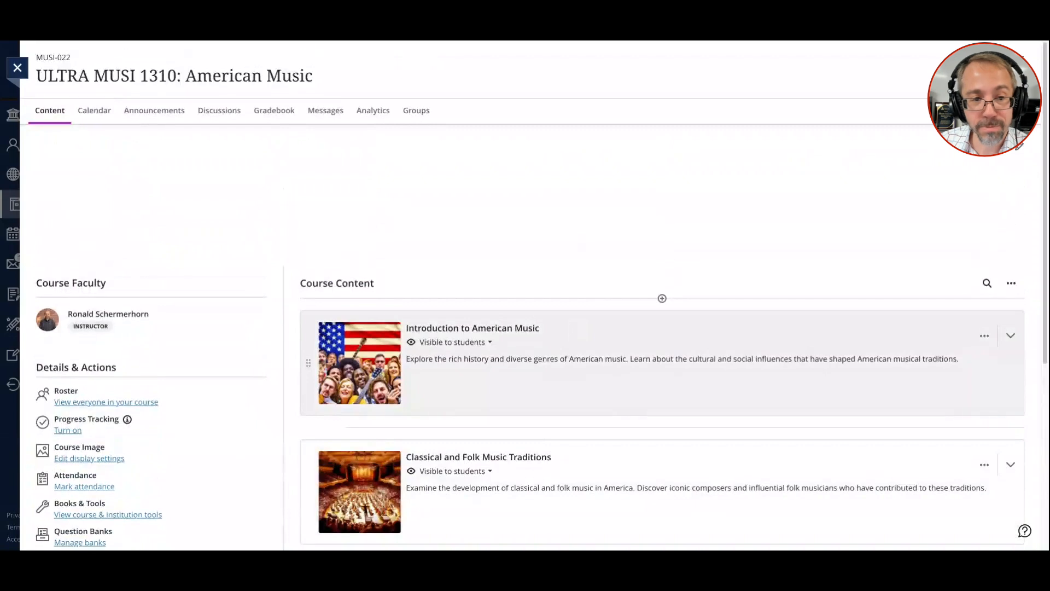
scroll(577, 330, down, 1)
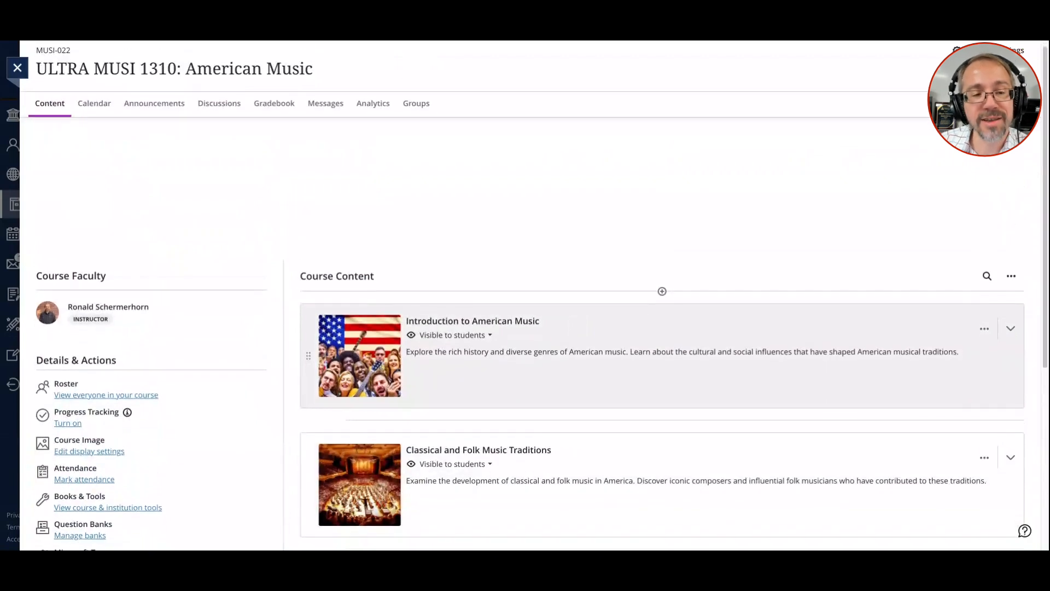
scroll(577, 329, down, 1)
scroll(577, 330, up, 1)
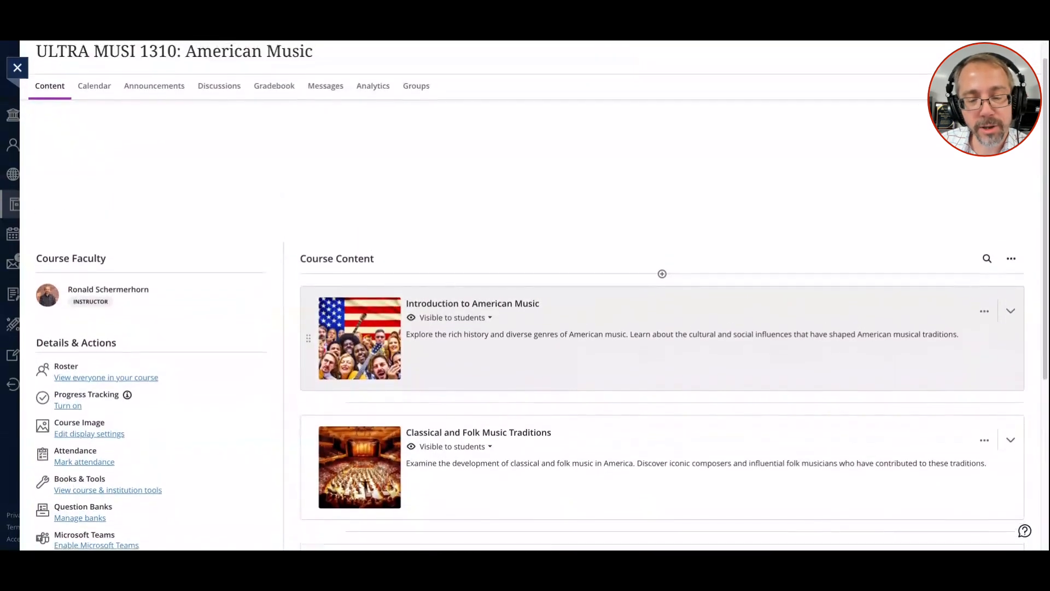
scroll(577, 329, down, 1)
scroll(577, 329, down, 4)
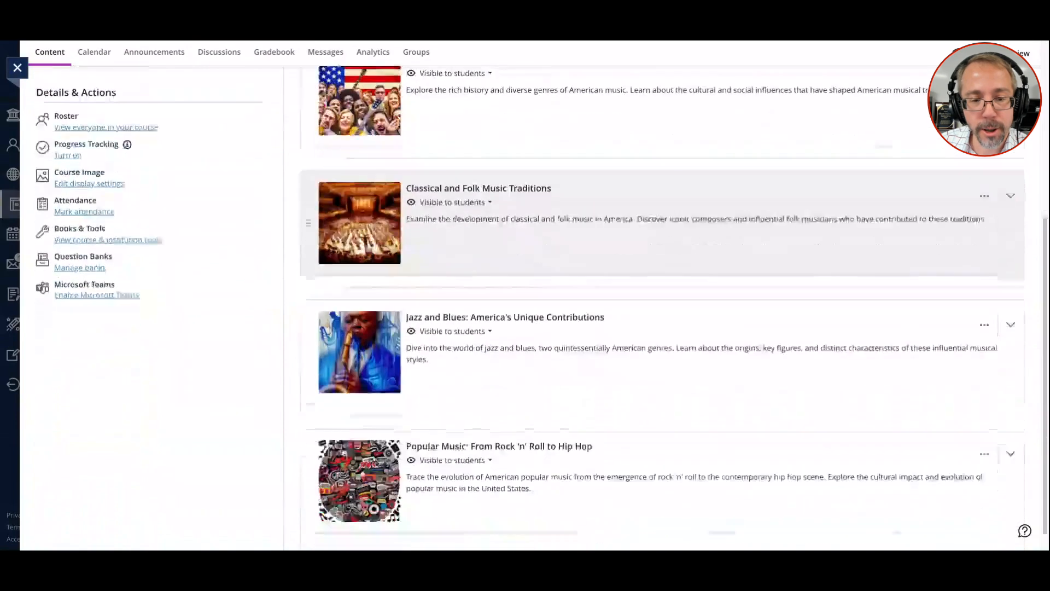
scroll(577, 329, up, 1)
scroll(577, 330, up, 4)
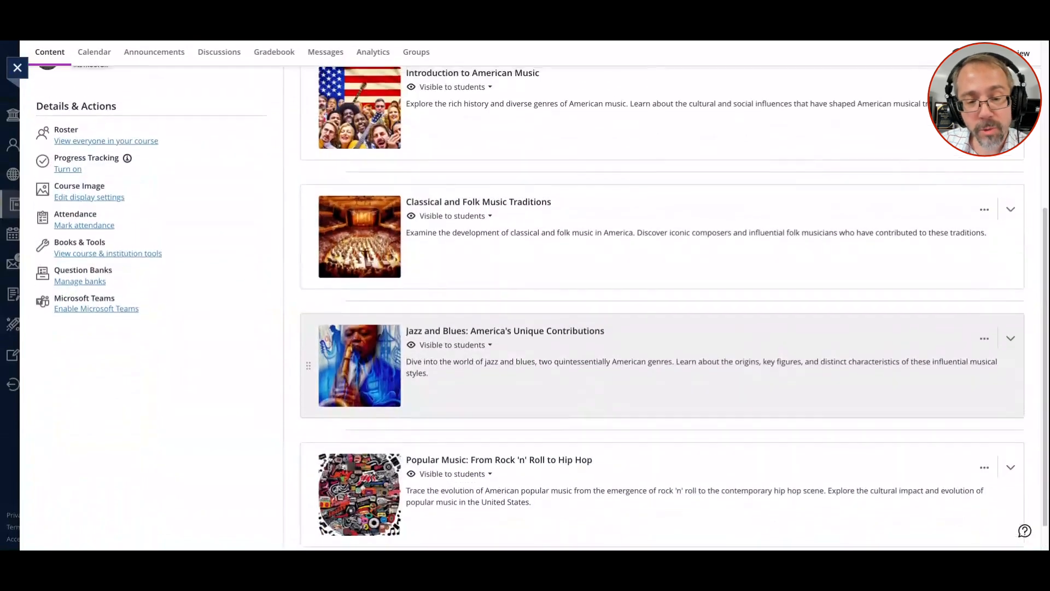
scroll(578, 329, down, 1)
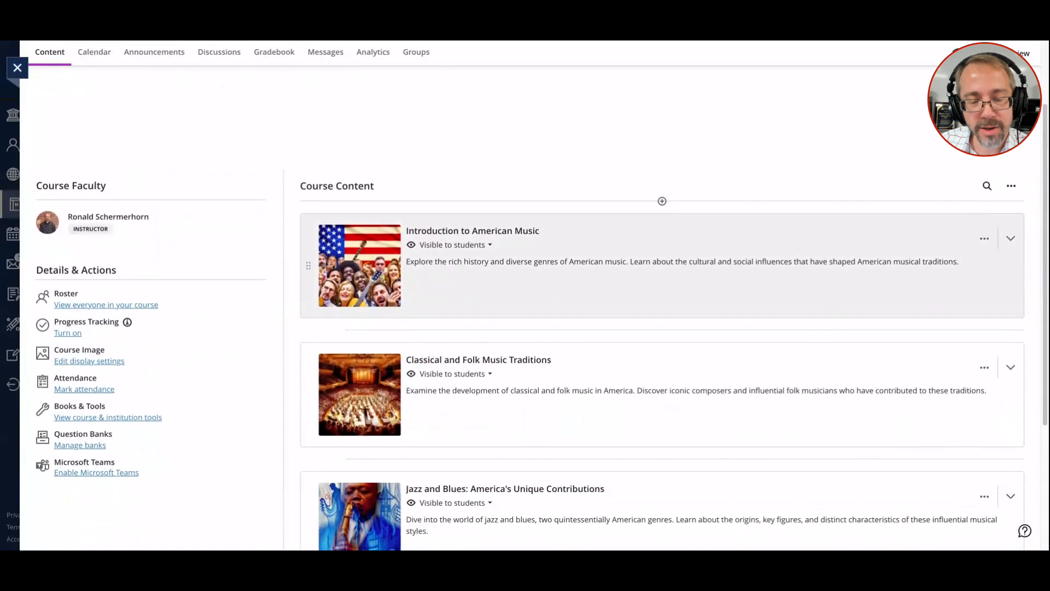
scroll(577, 287, down, 1)
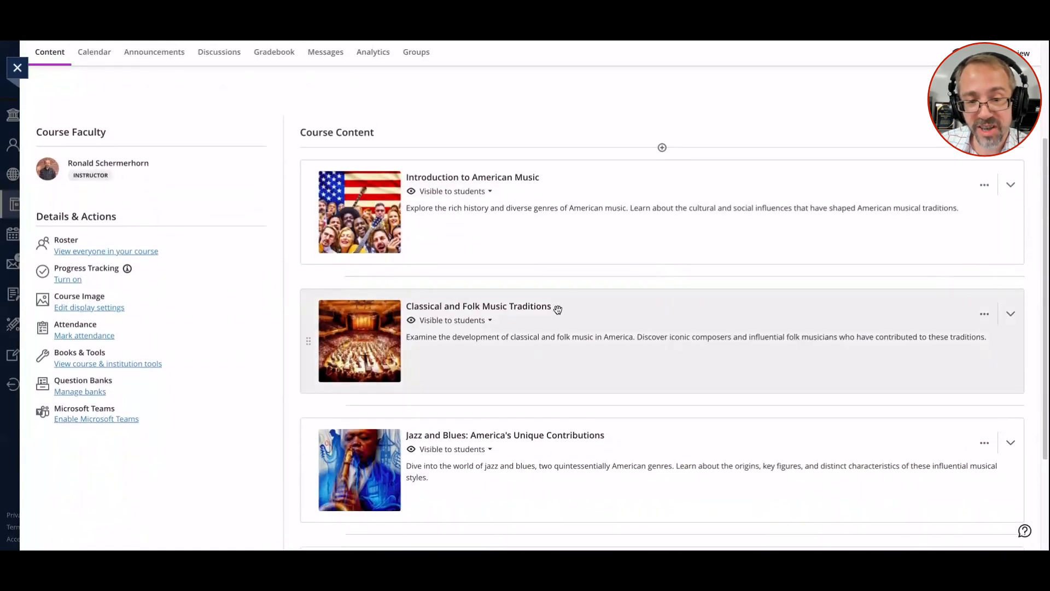
scroll(581, 289, down, 1)
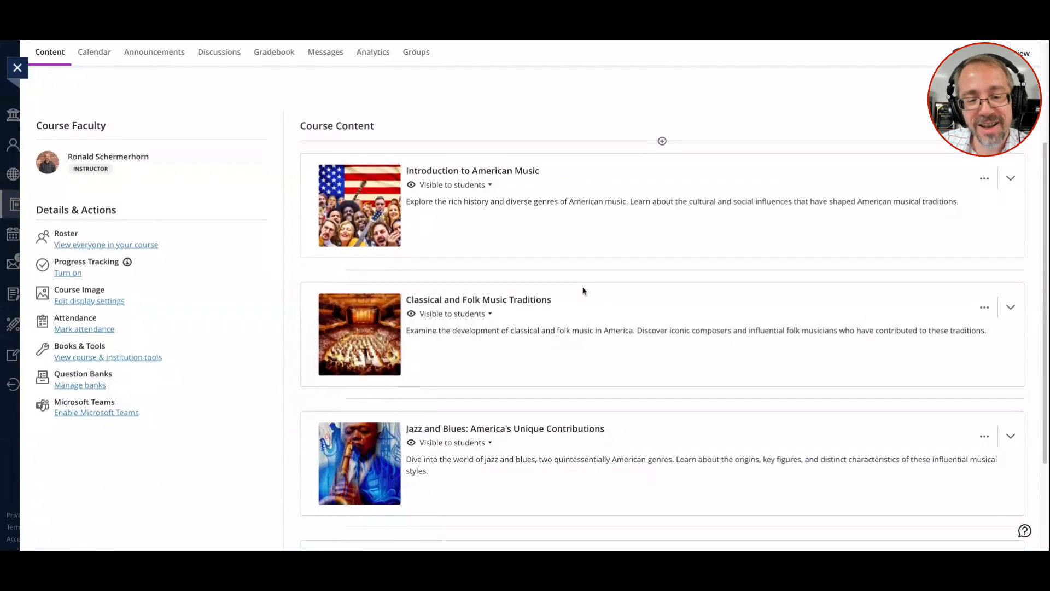
scroll(618, 288, down, 2)
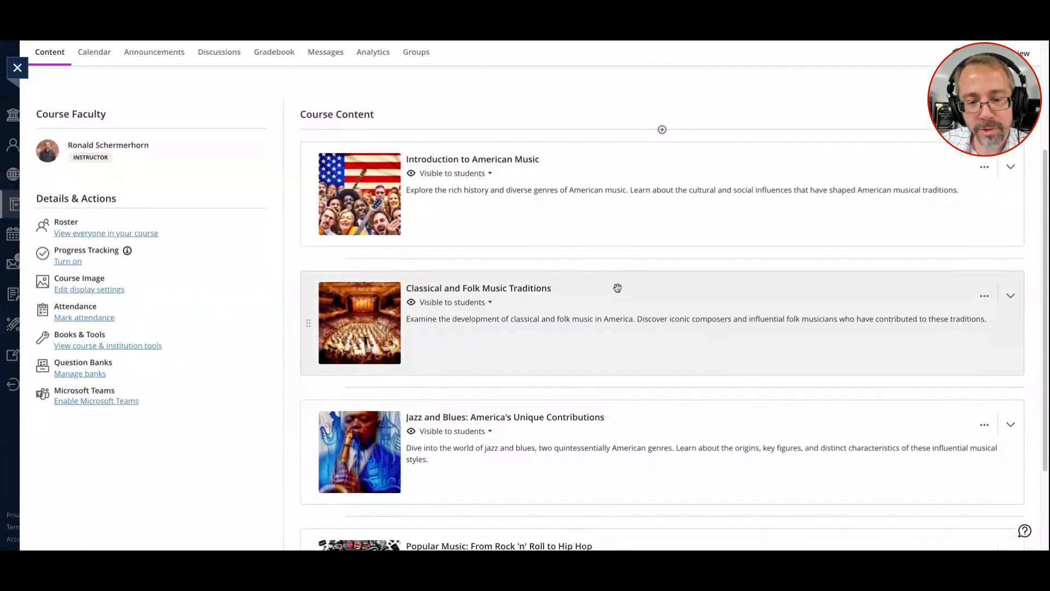
scroll(616, 288, up, 1)
scroll(616, 288, up, 4)
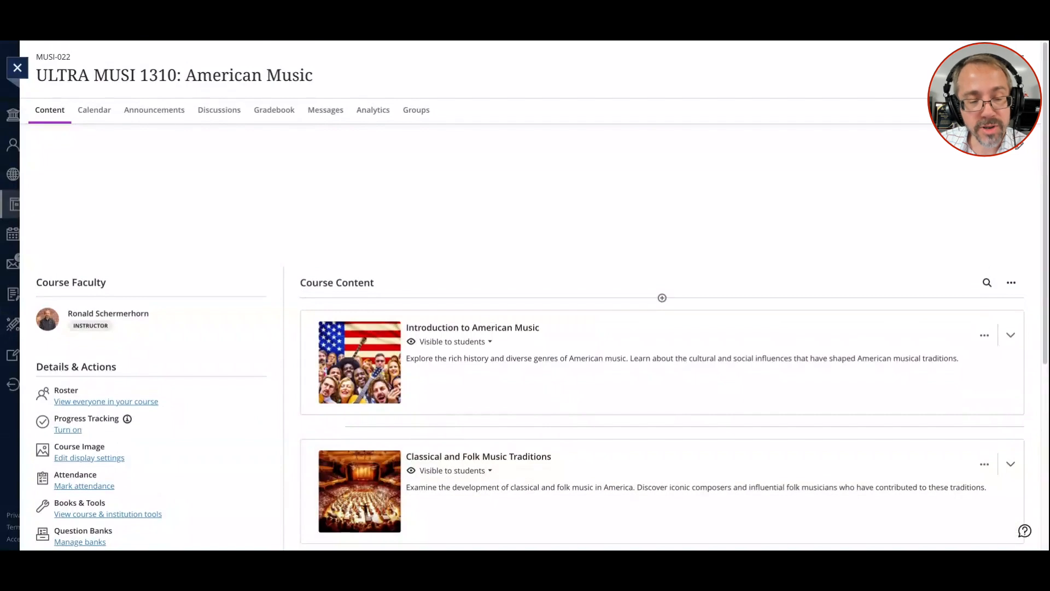
scroll(534, 296, down, 1)
scroll(454, 198, down, 3)
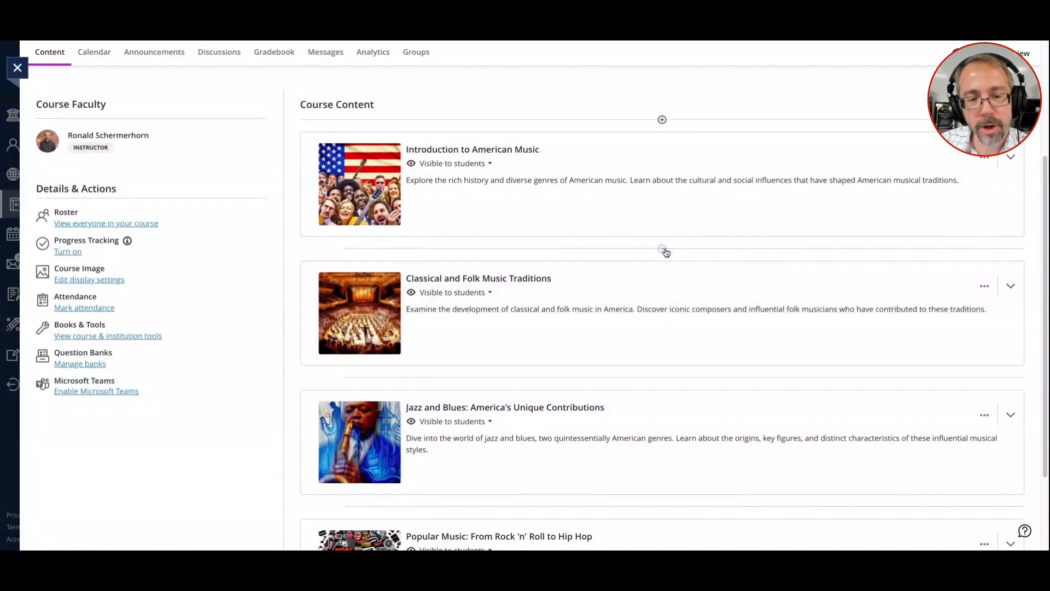
scroll(664, 252, up, 1)
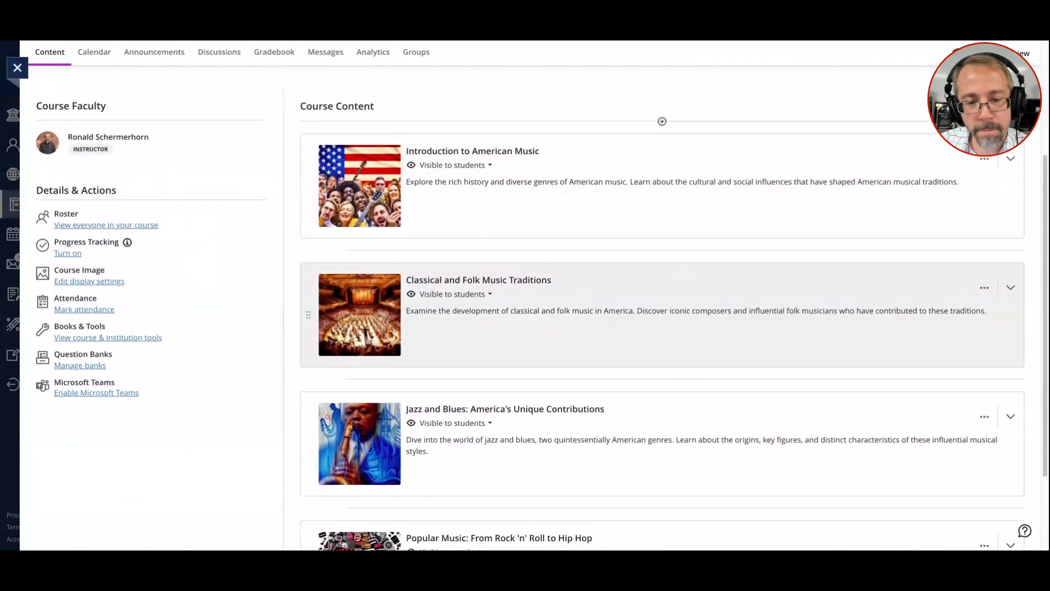
scroll(666, 251, up, 2)
scroll(673, 219, up, 2)
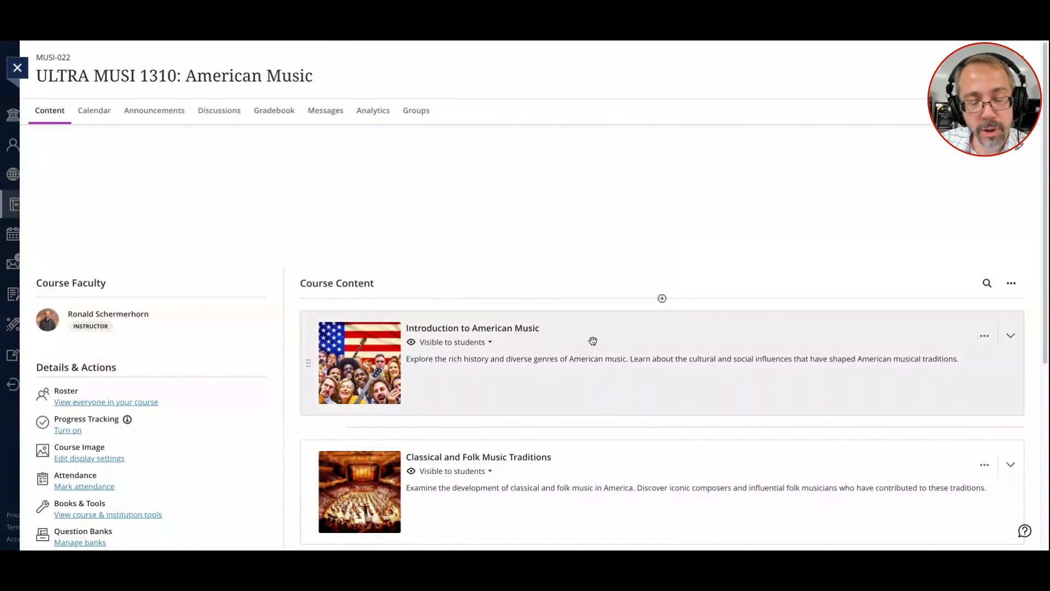
scroll(593, 341, down, 2)
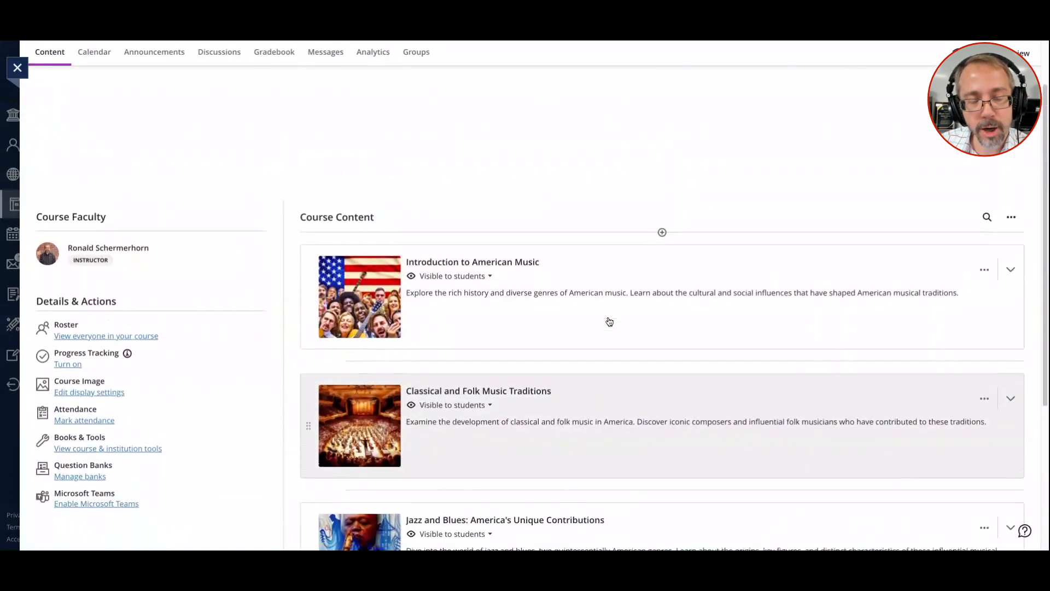
scroll(610, 321, up, 2)
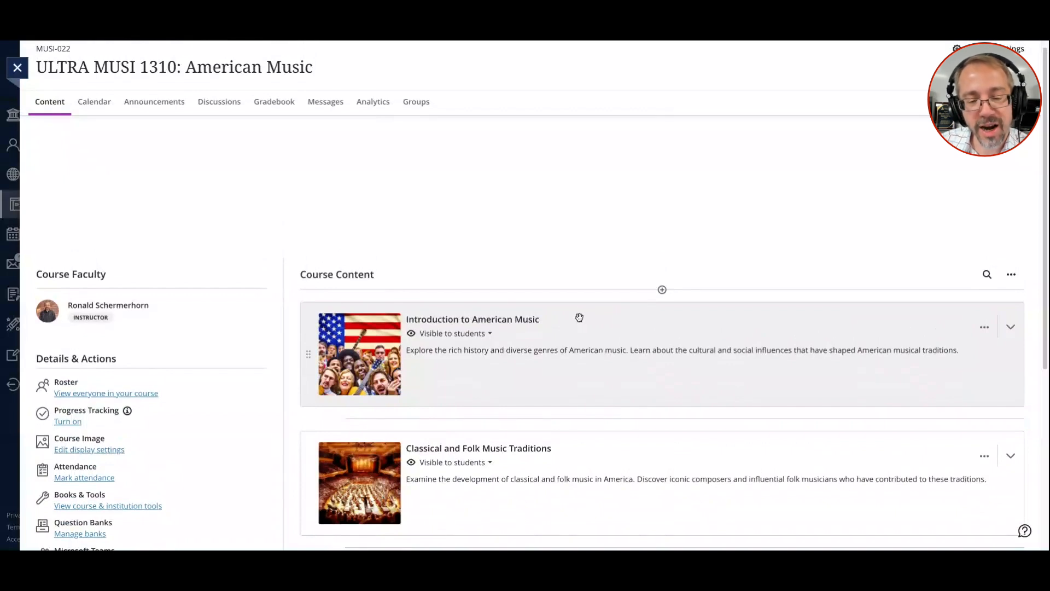
scroll(591, 316, down, 1)
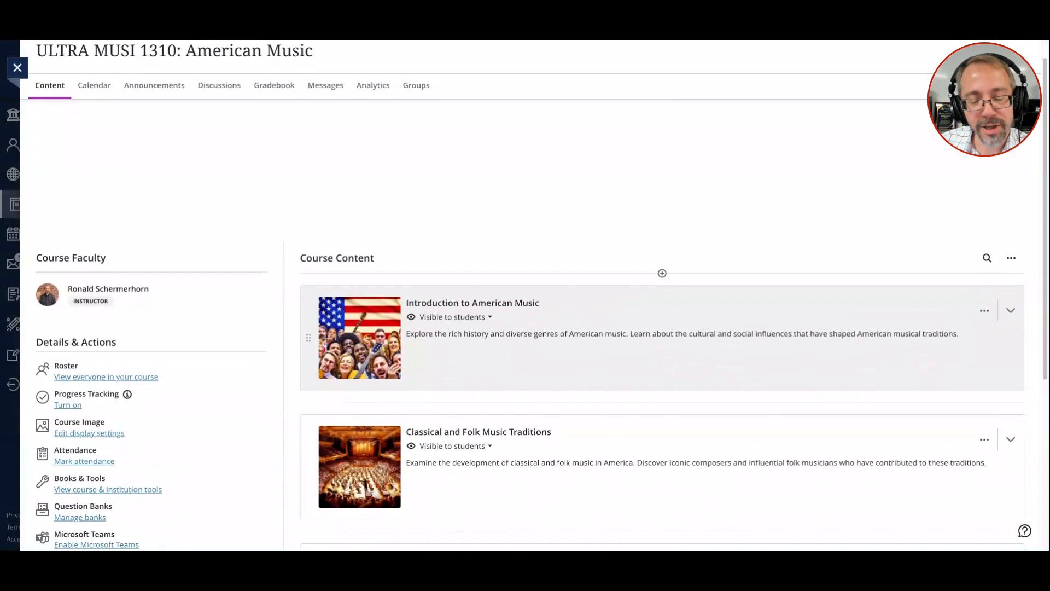
scroll(591, 315, down, 1)
scroll(591, 316, up, 1)
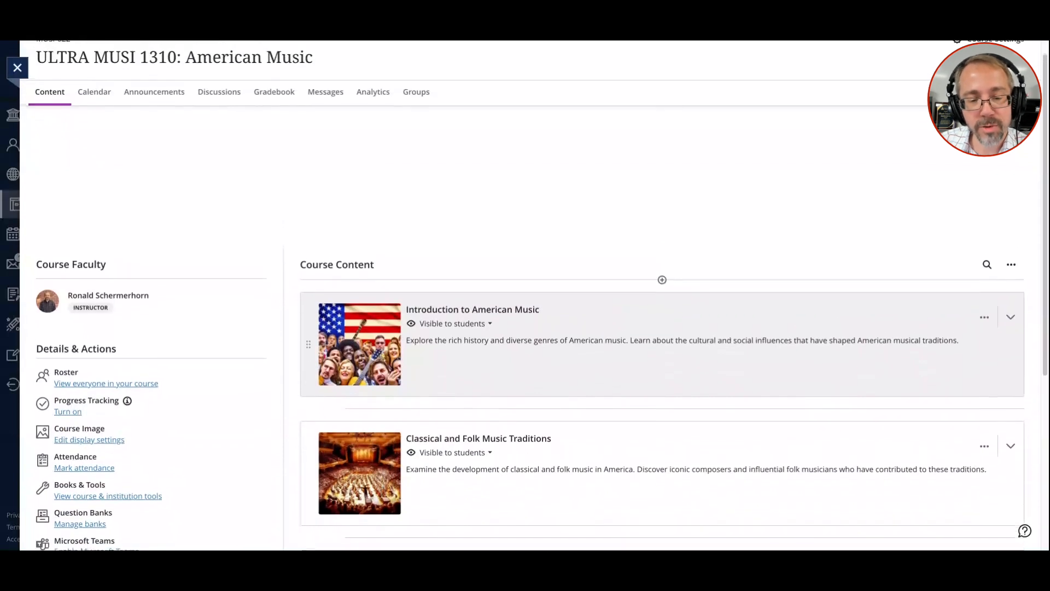
scroll(592, 315, down, 2)
scroll(591, 315, up, 1)
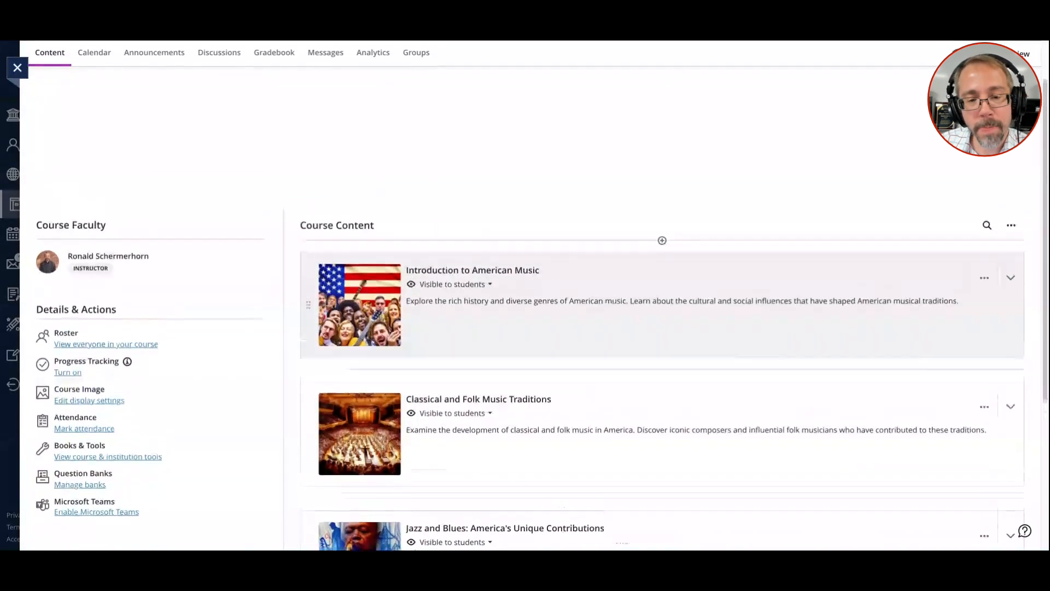
scroll(591, 316, up, 1)
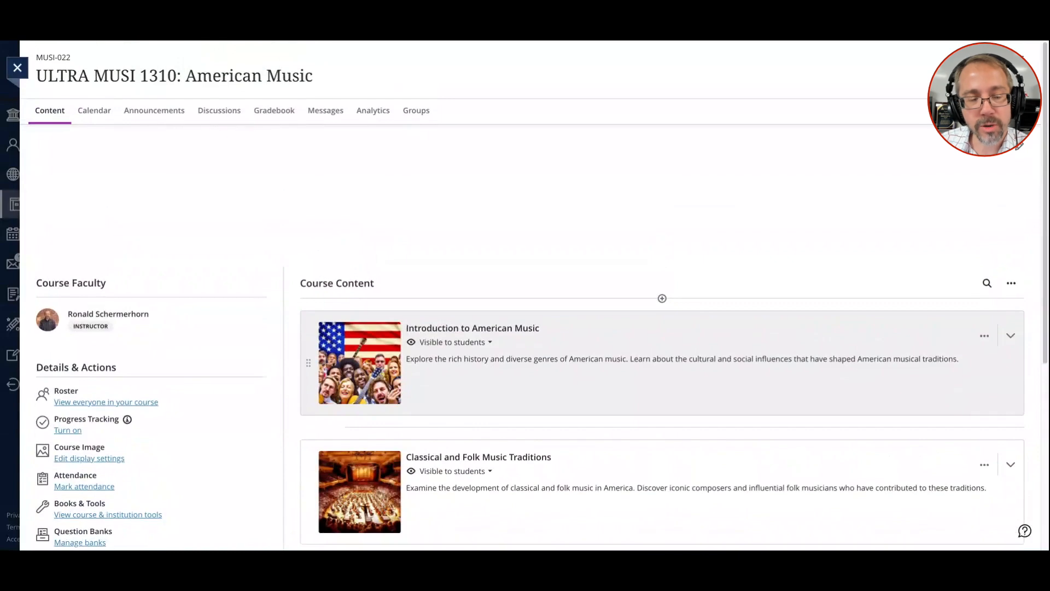
scroll(662, 358, down, 1)
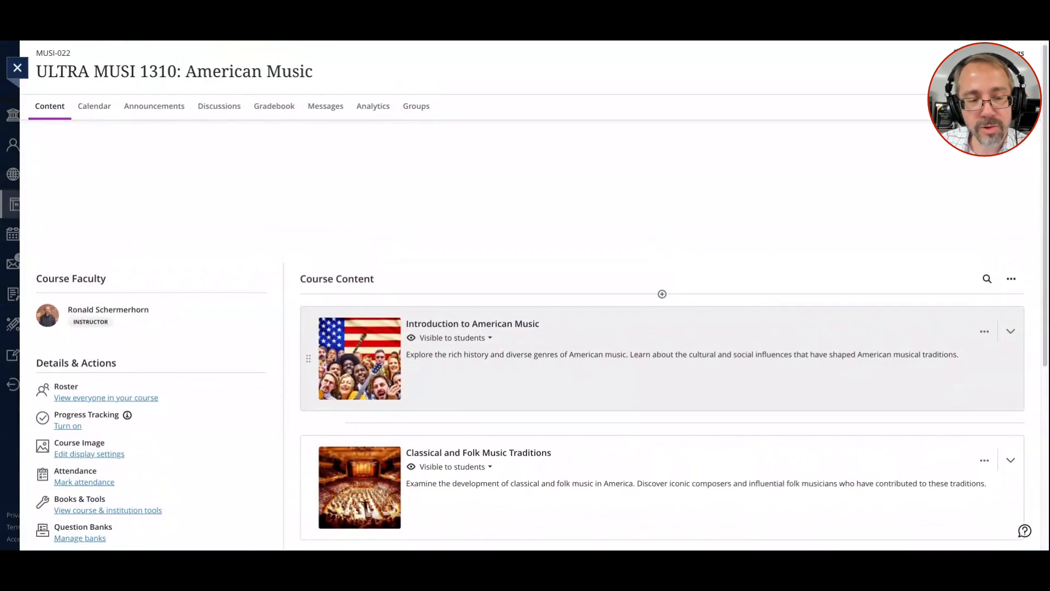
scroll(534, 295, down, 2)
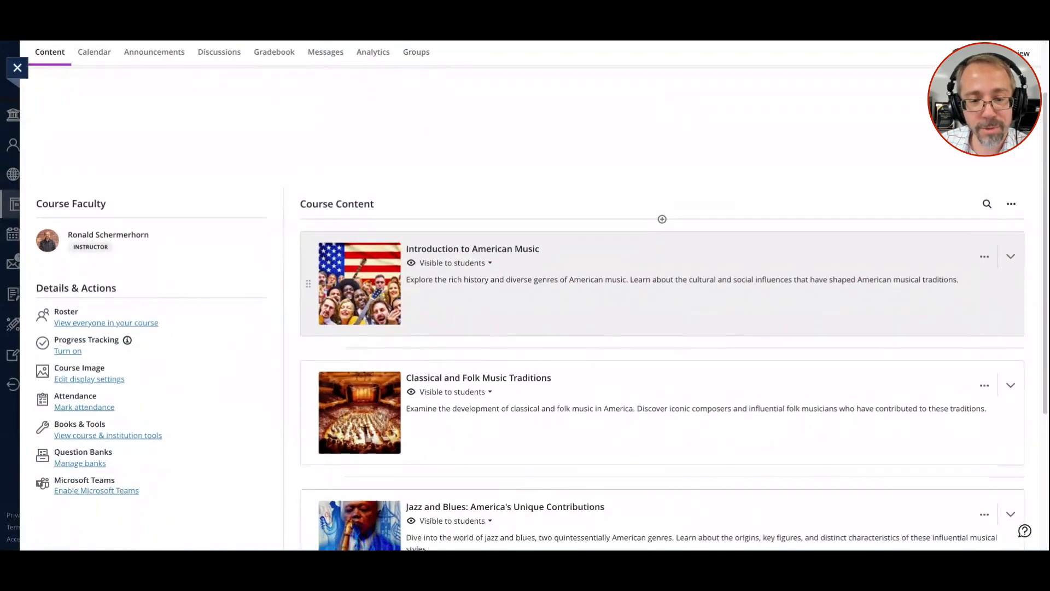
scroll(412, 464, down, 3)
scroll(411, 464, up, 2)
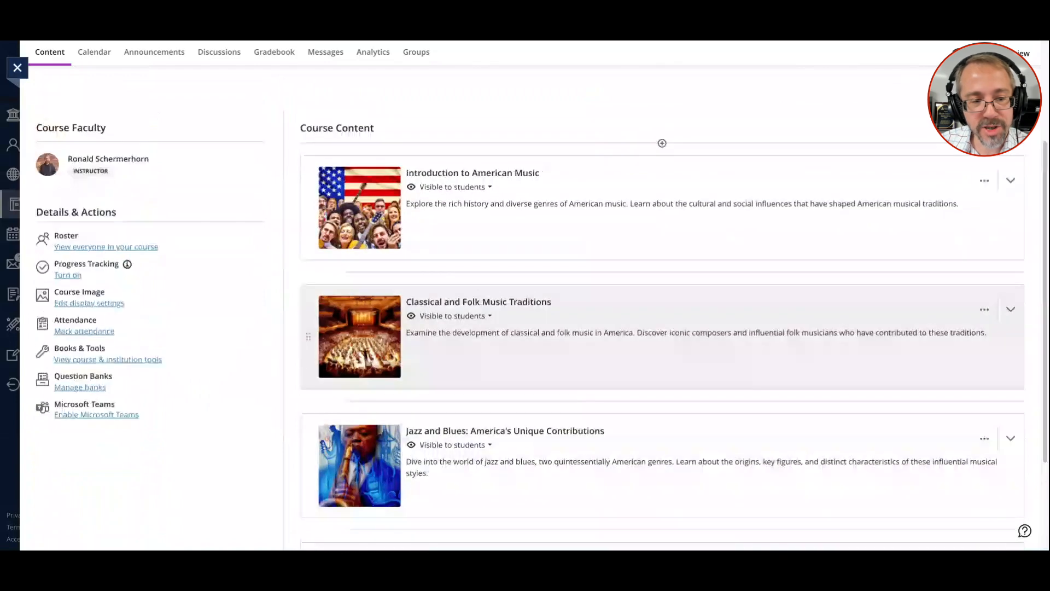
scroll(566, 291, up, 3)
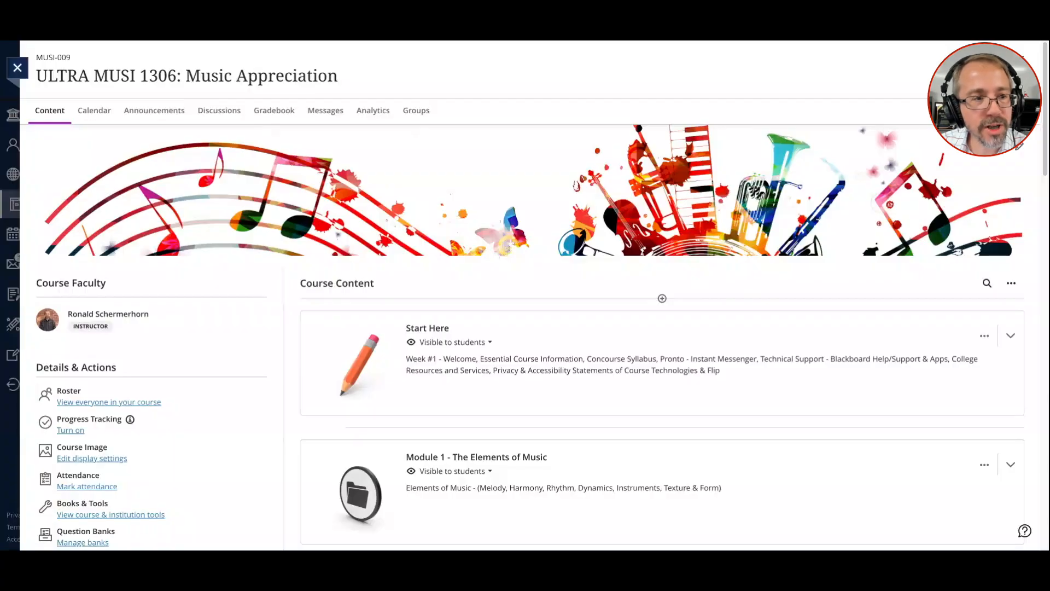
Step: Open the "Video &/or Concert Paper" assignment from the Week #15 folder in Module 4 of the Music Appreciation course
scroll(515, 194, down, 3)
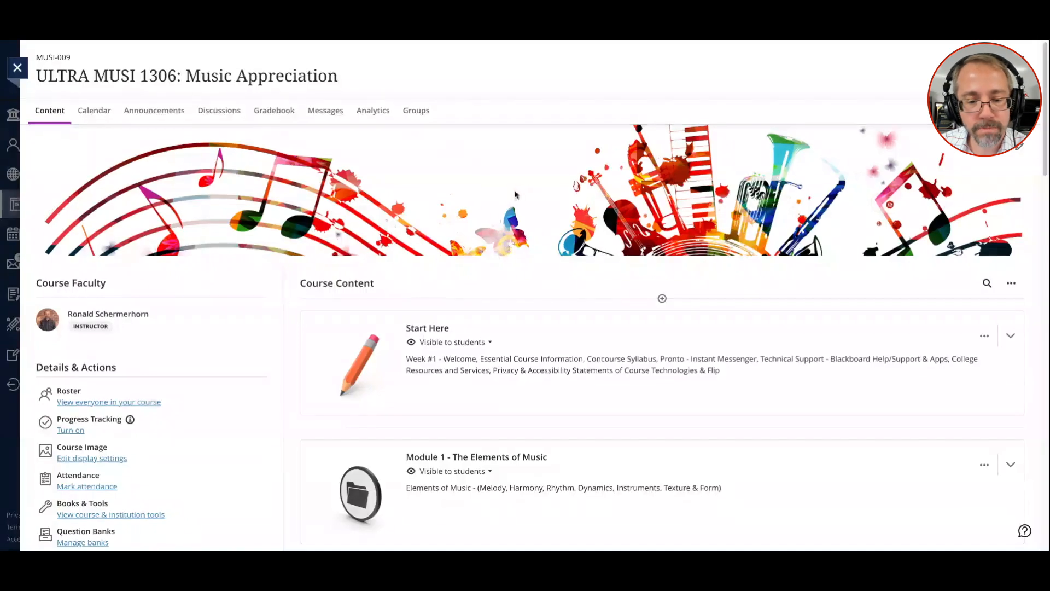
scroll(516, 195, down, 12)
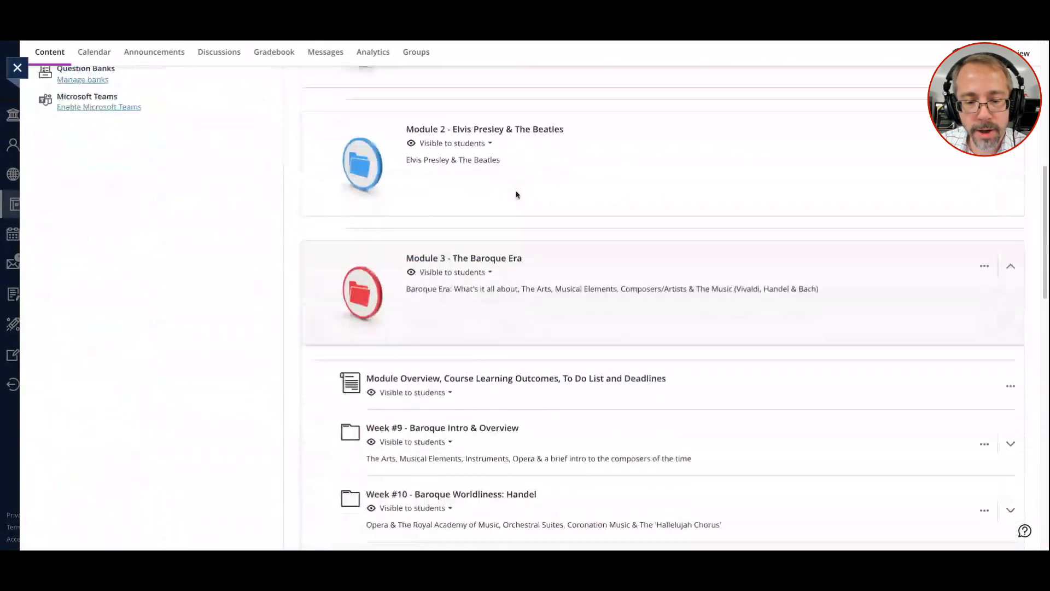
scroll(516, 190, down, 8)
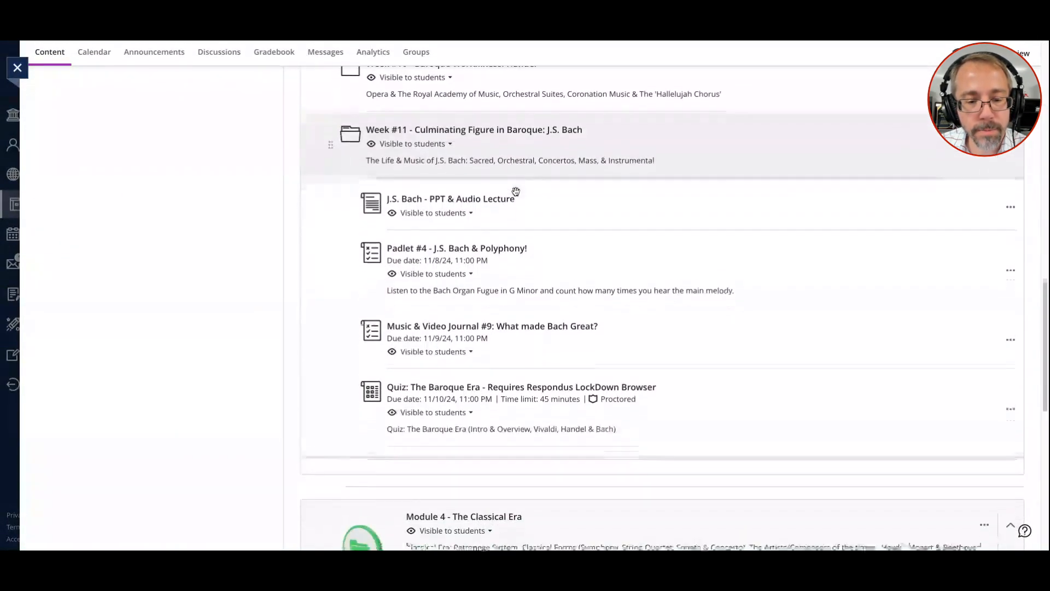
scroll(515, 190, down, 3)
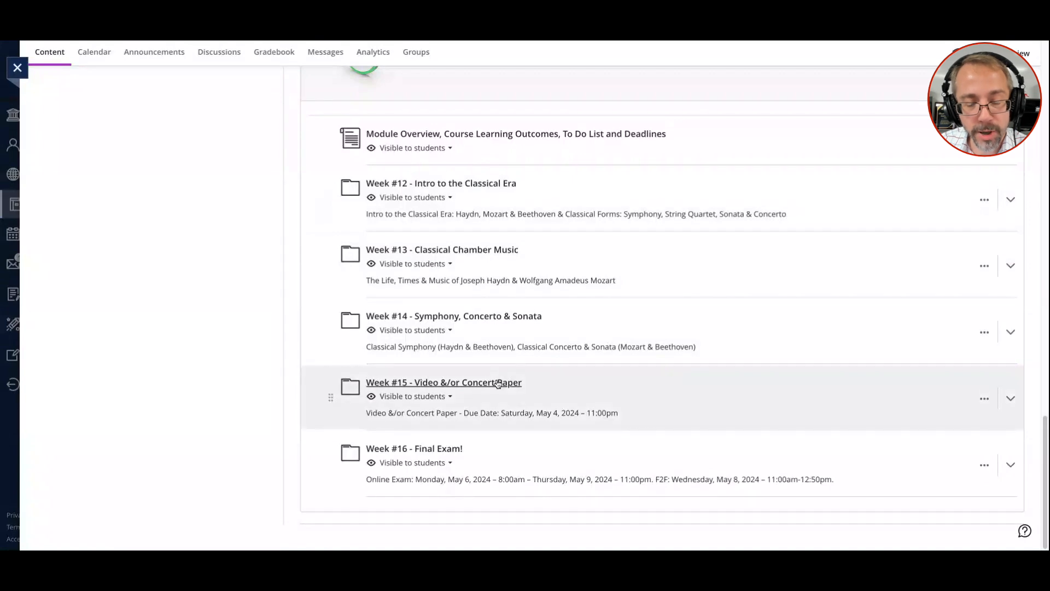
click(498, 383)
scroll(539, 370, down, 2)
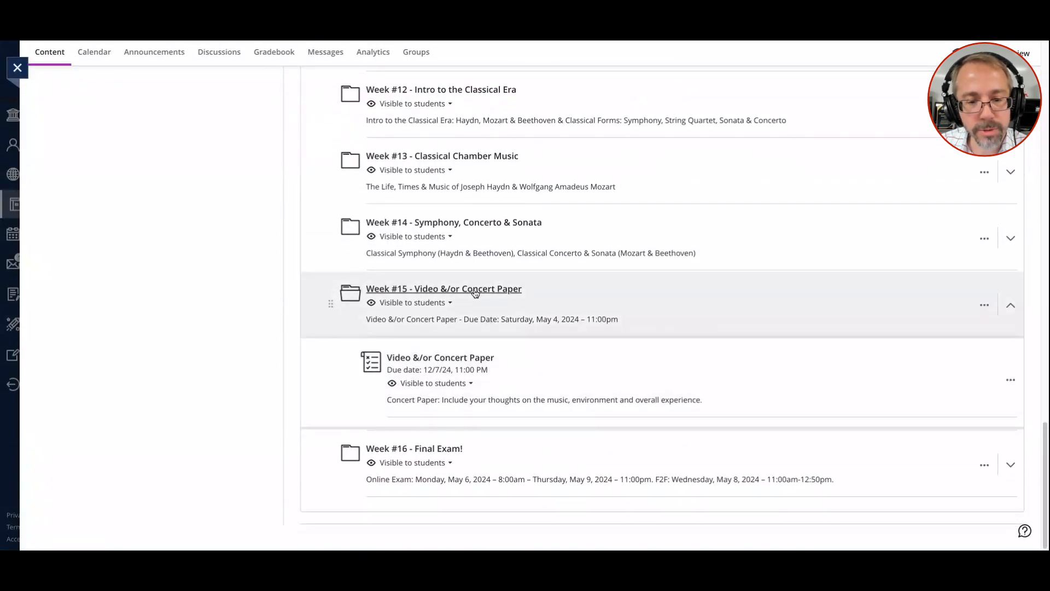
click(475, 291)
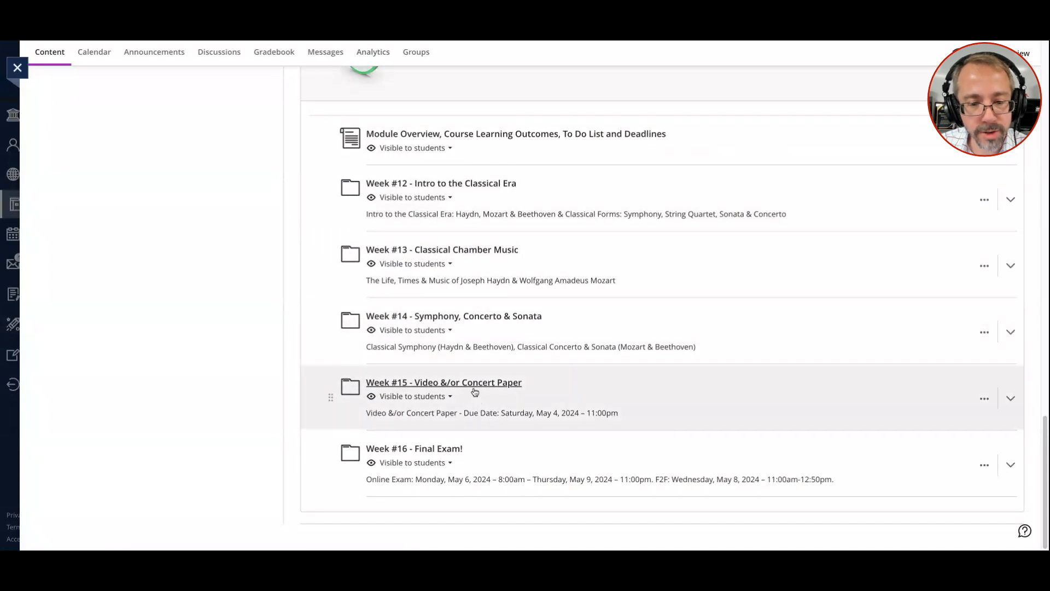
click(474, 390)
click(446, 358)
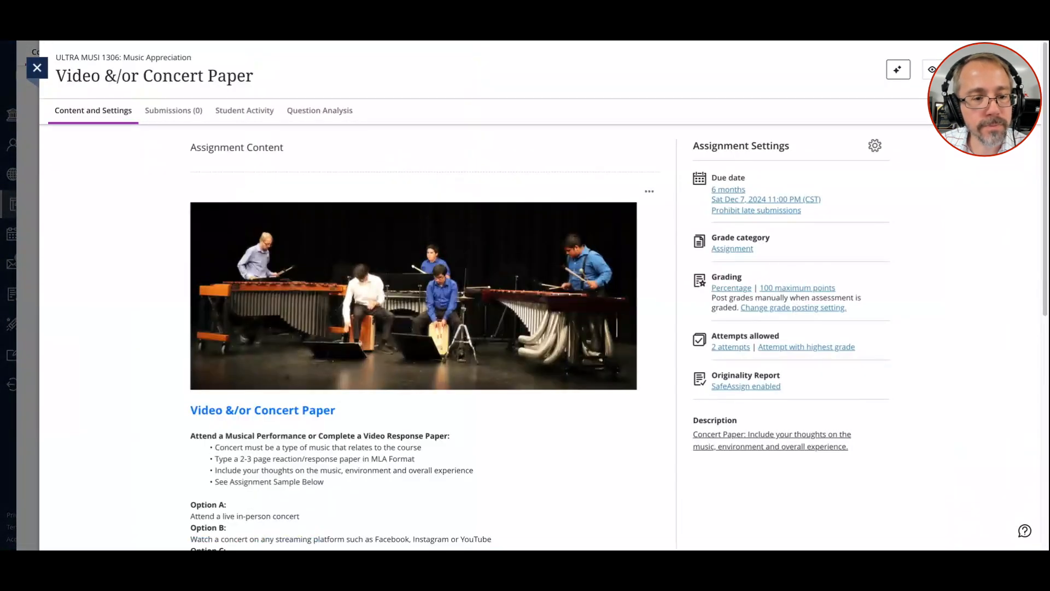
Step: Examine the "Video &/or Concert Paper" instructions, including the paper requirements, Options A to D, submission guidelines and sample papers
scroll(451, 217, down, 3)
scroll(521, 279, up, 2)
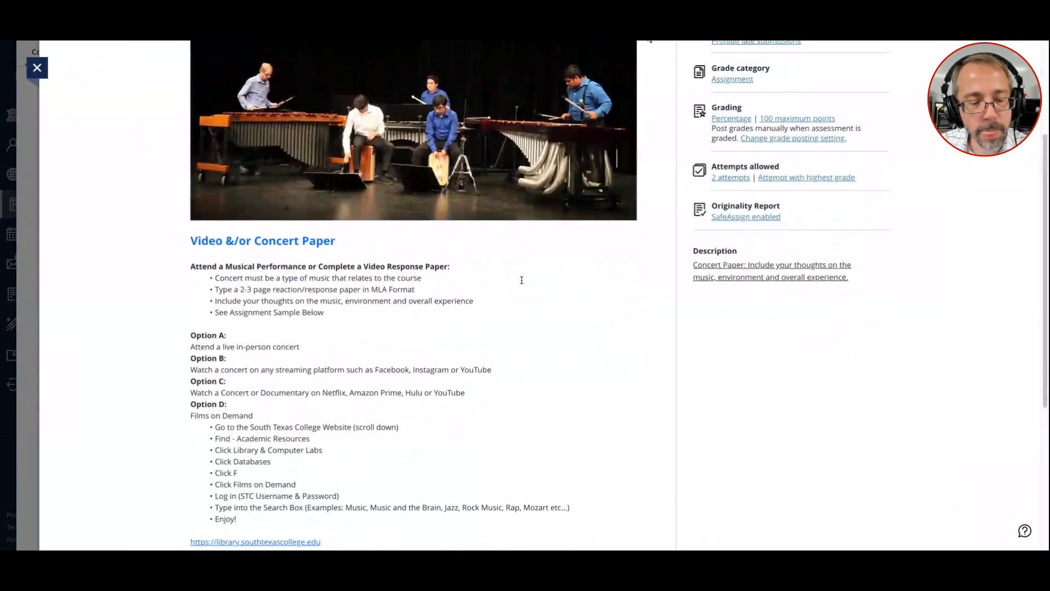
scroll(522, 280, down, 3)
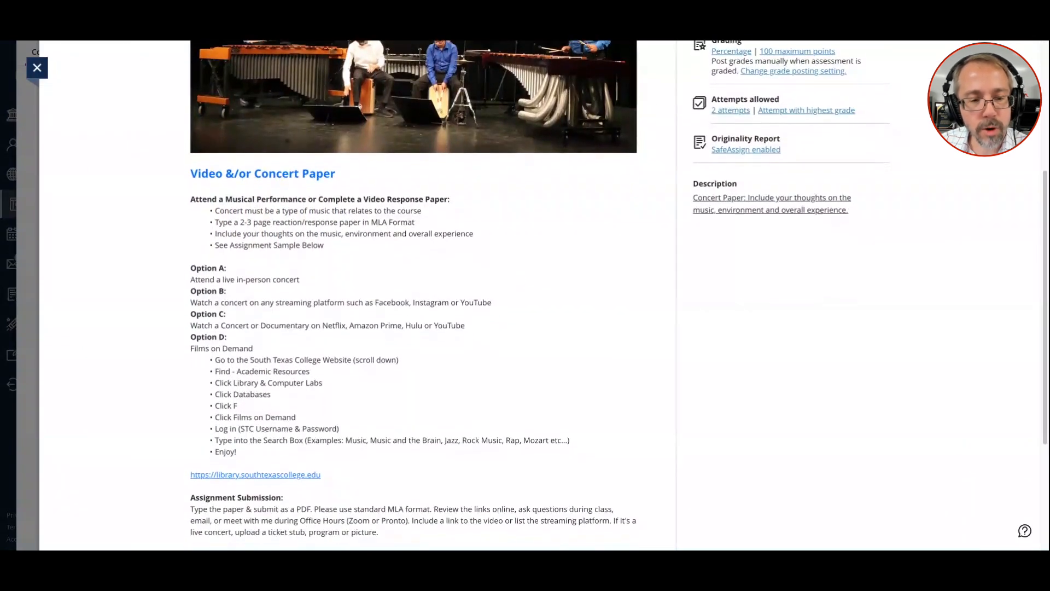
scroll(535, 242, down, 1)
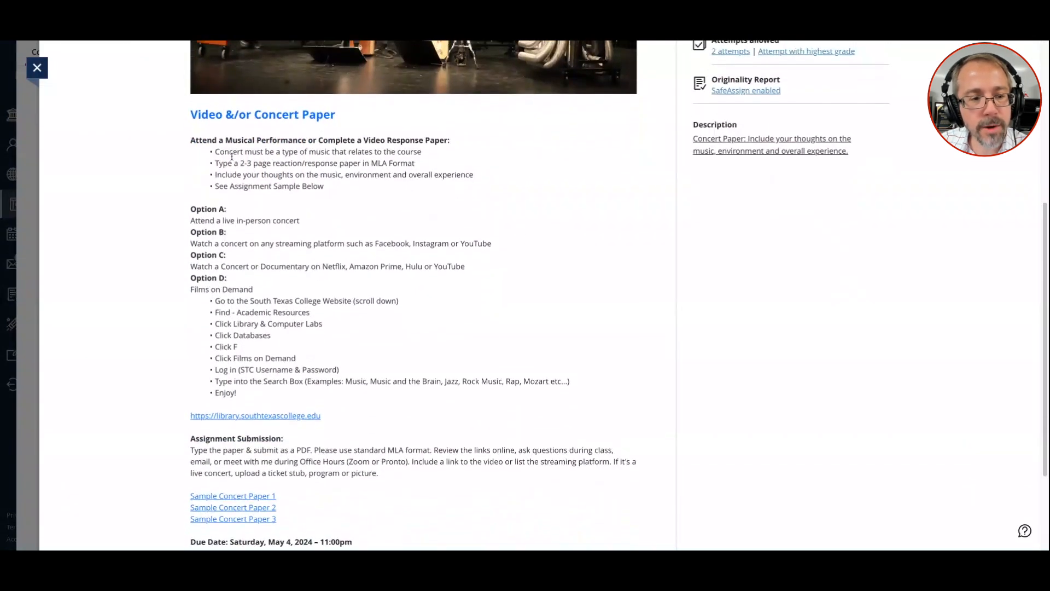
scroll(333, 265, down, 2)
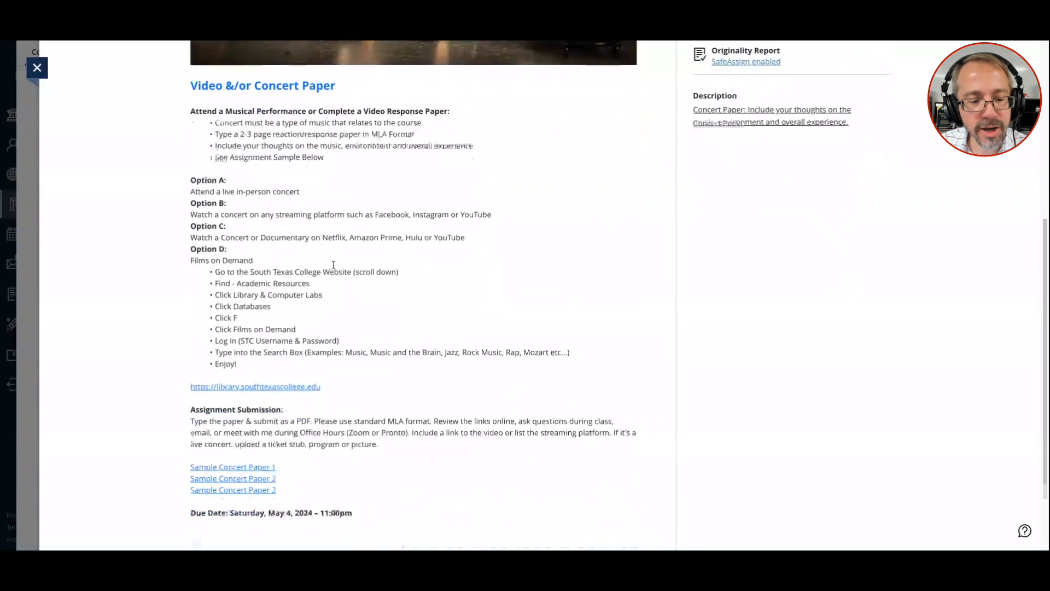
scroll(320, 371, up, 1)
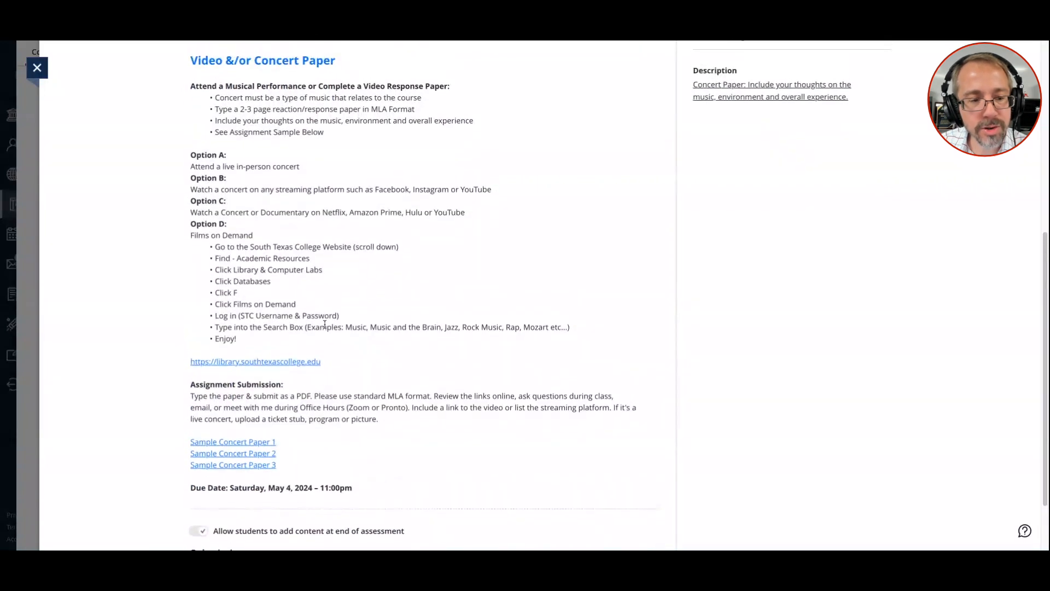
scroll(225, 168, up, 1)
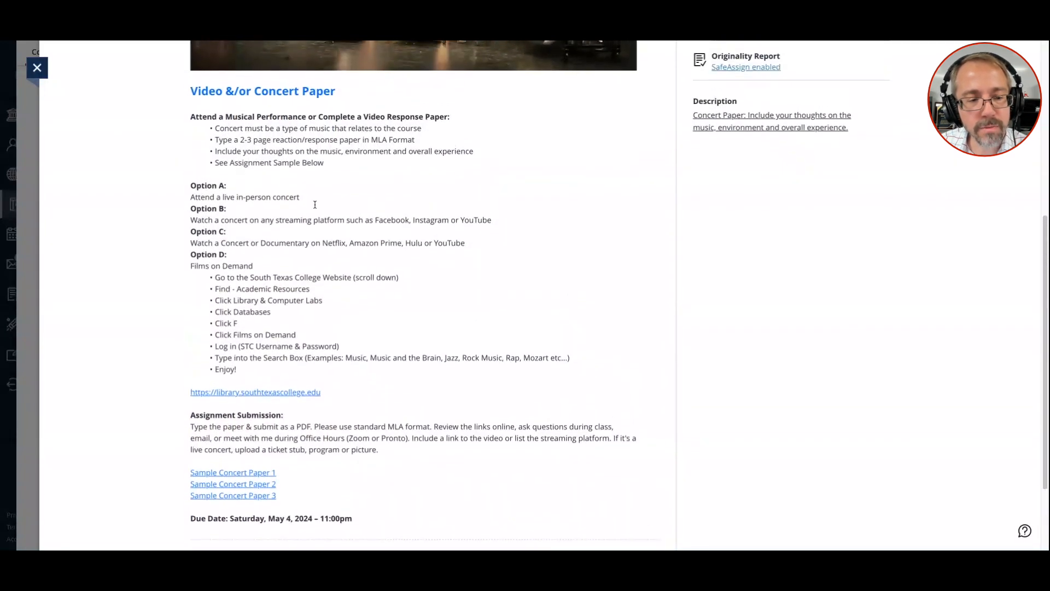
scroll(350, 202, down, 3)
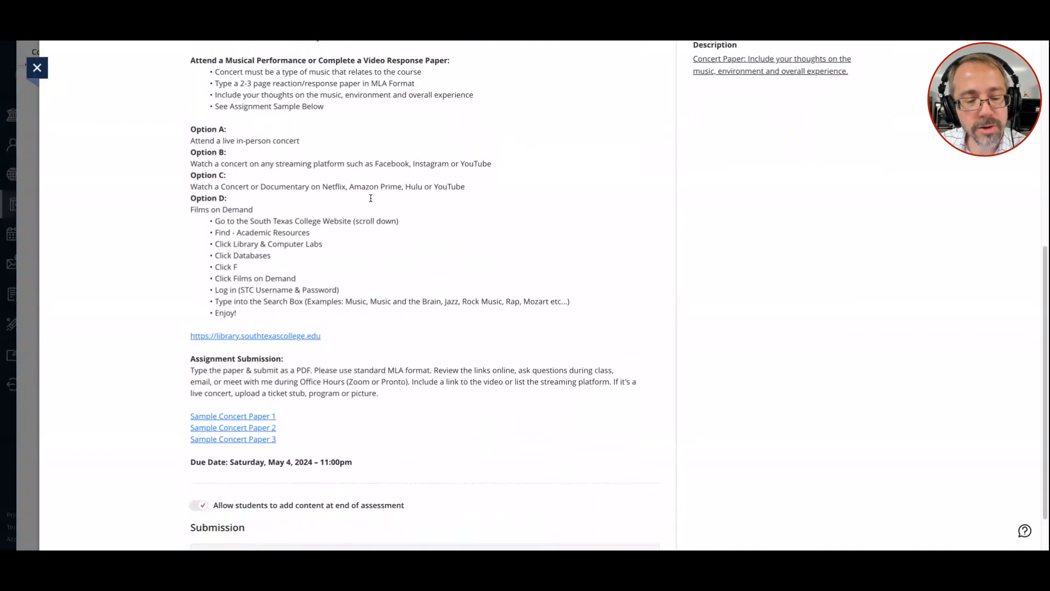
scroll(371, 198, up, 3)
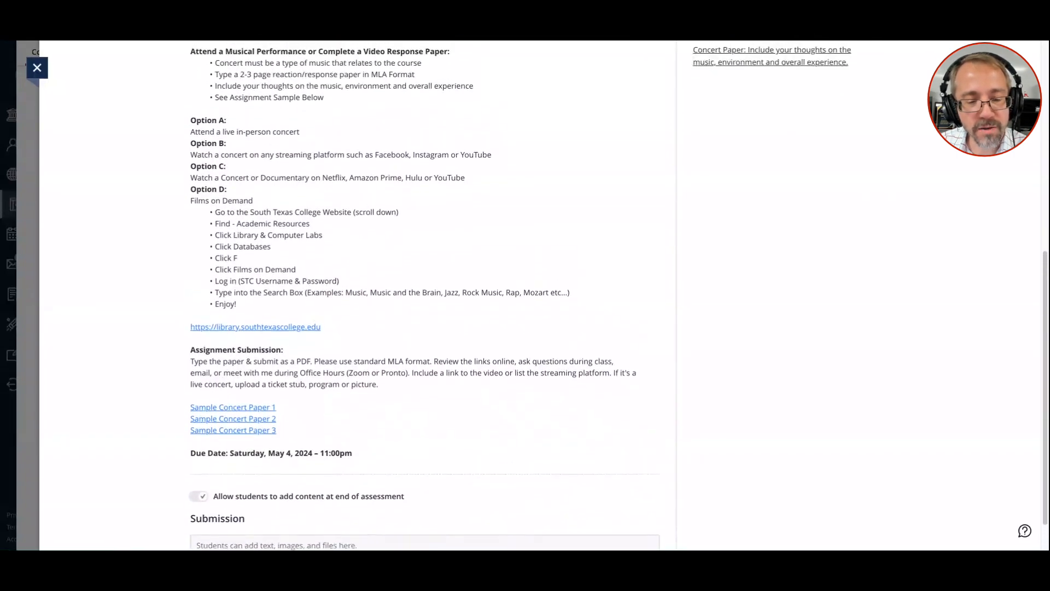
scroll(414, 295, down, 2)
scroll(414, 295, up, 5)
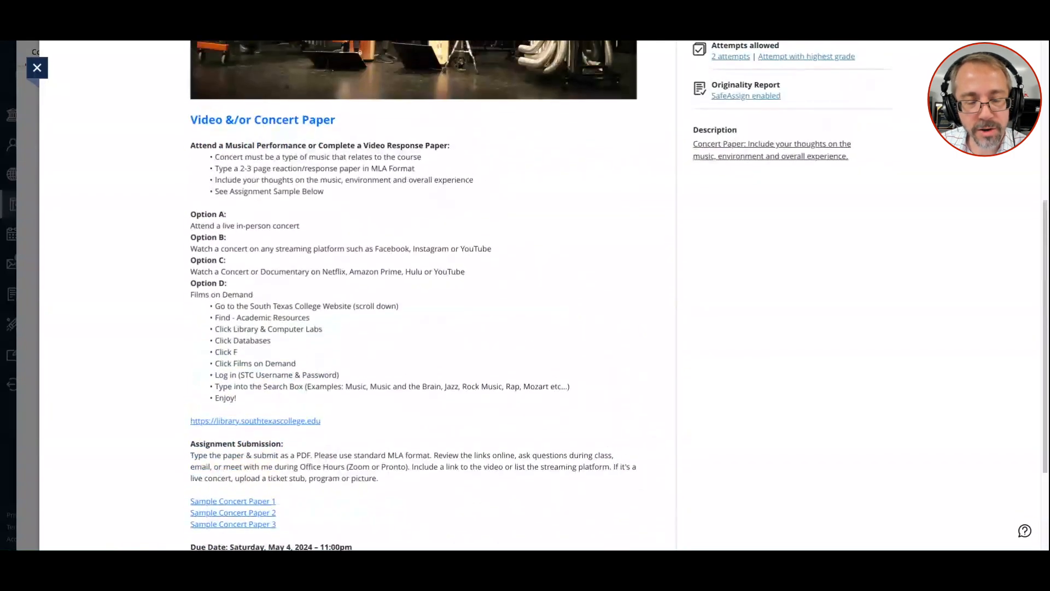
scroll(414, 295, up, 3)
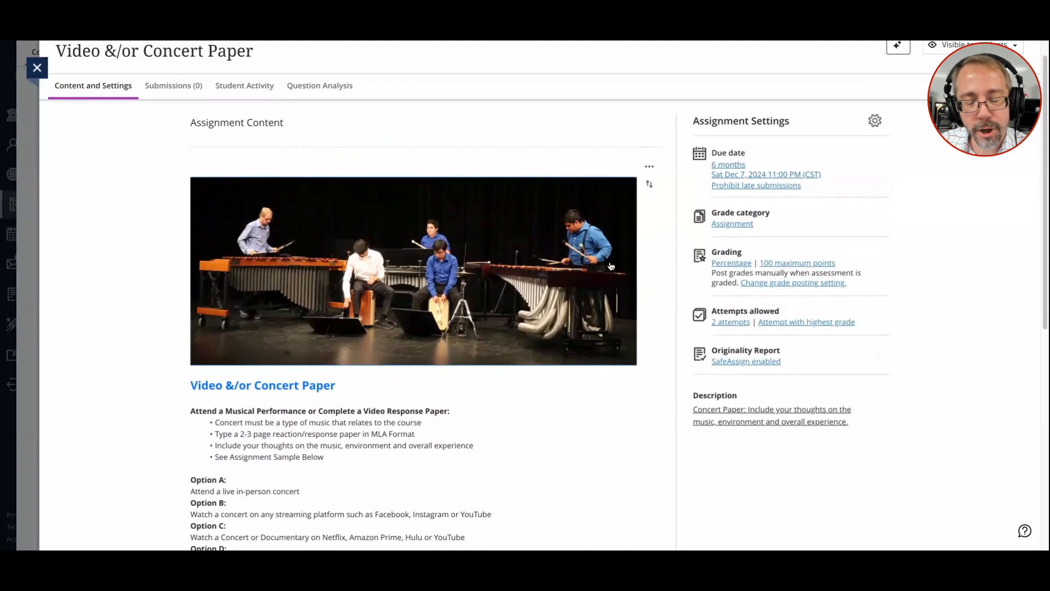
scroll(166, 210, down, 6)
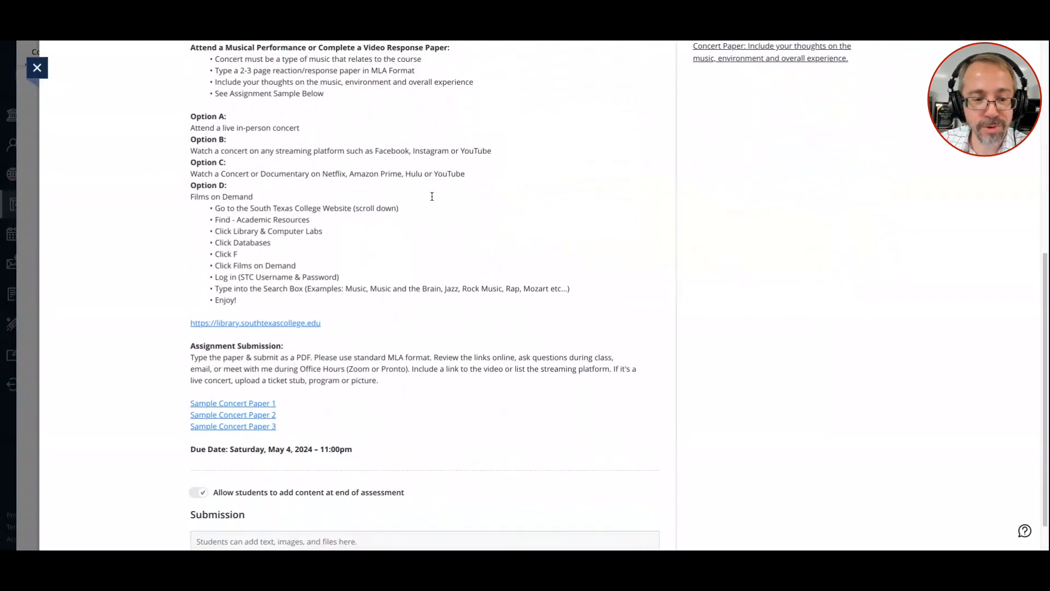
scroll(433, 200, up, 1)
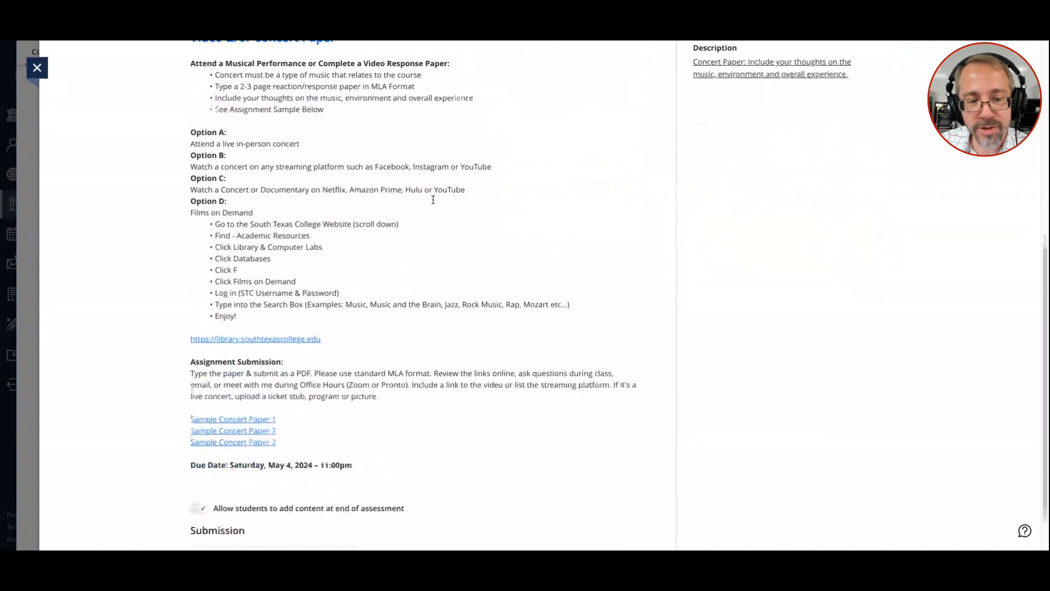
scroll(433, 199, up, 1)
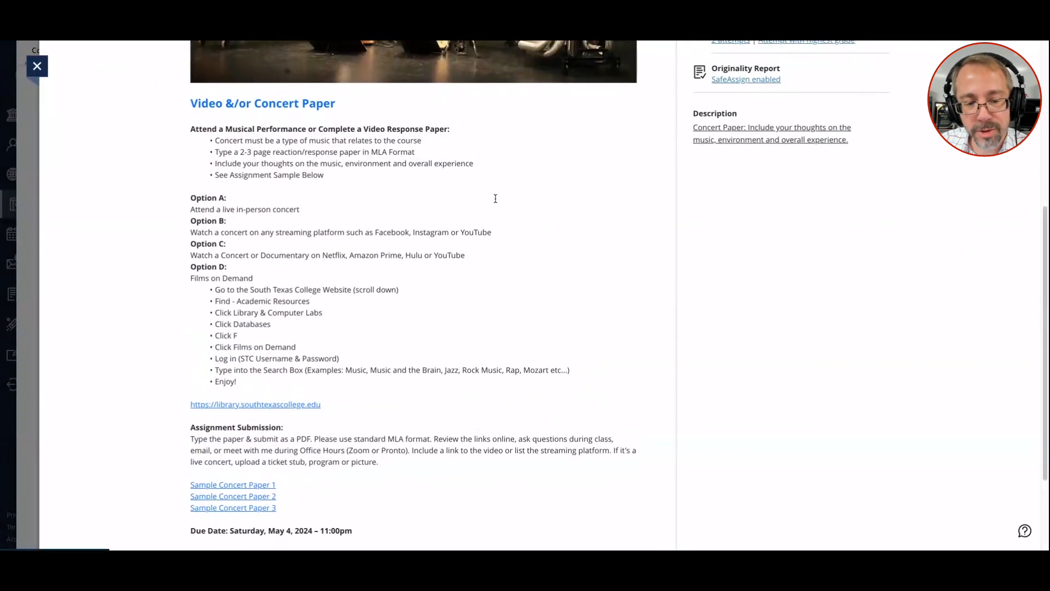
scroll(496, 199, down, 3)
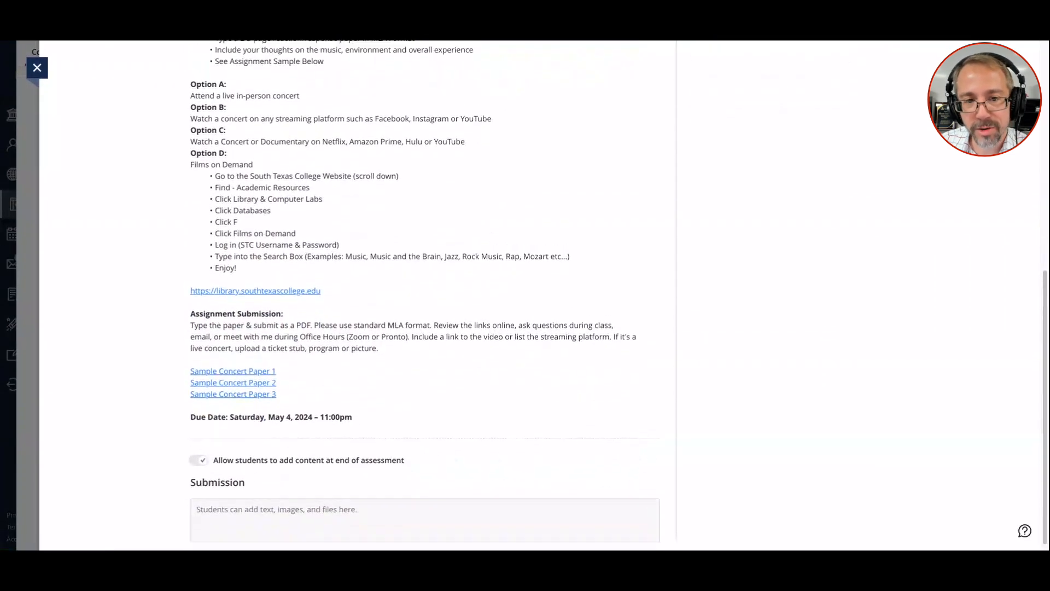
scroll(469, 188, up, 10)
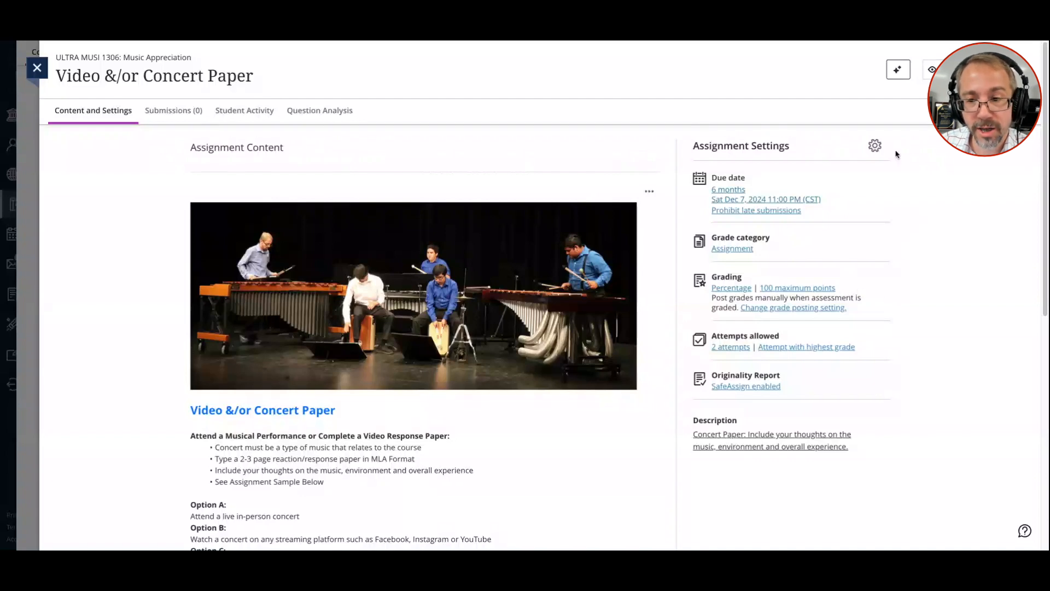
Step: Open the grading rubric options in the "Video &/or Concert Paper" assignment settings and show the full course rubric explanation
scroll(840, 184, down, 1)
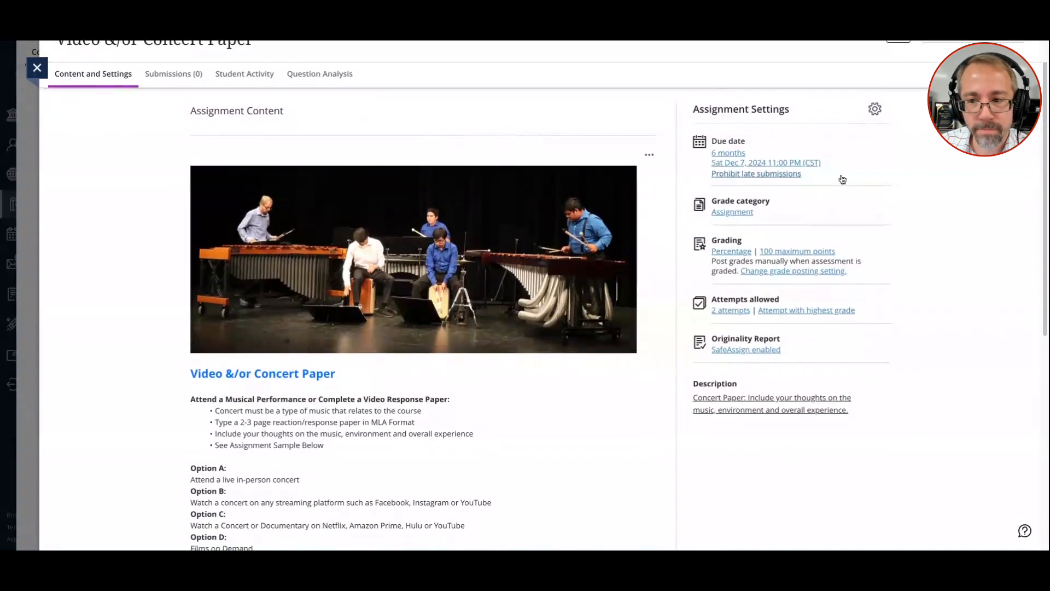
click(875, 111)
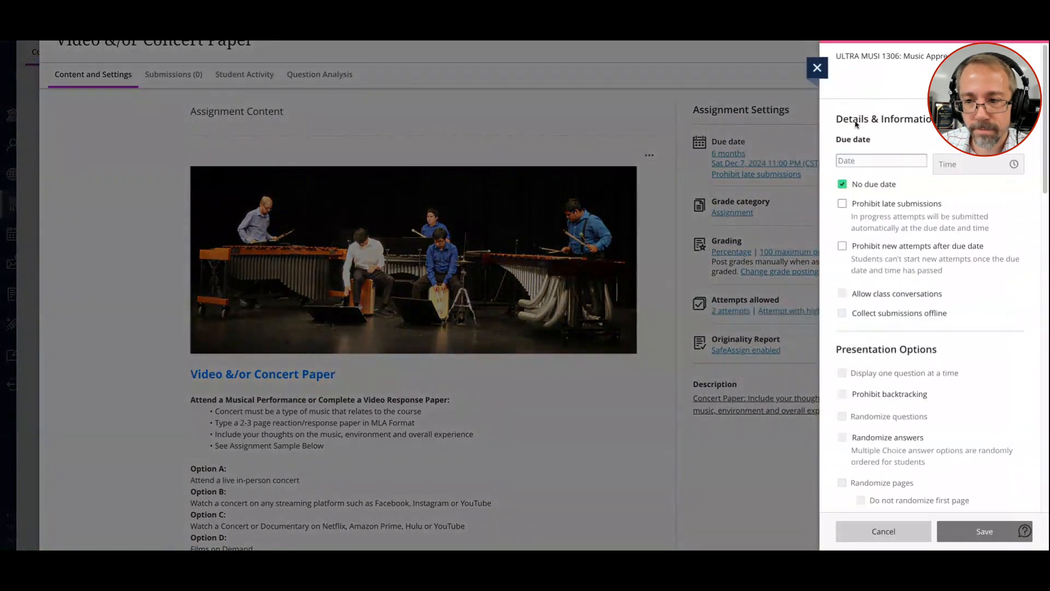
scroll(895, 279, down, 3)
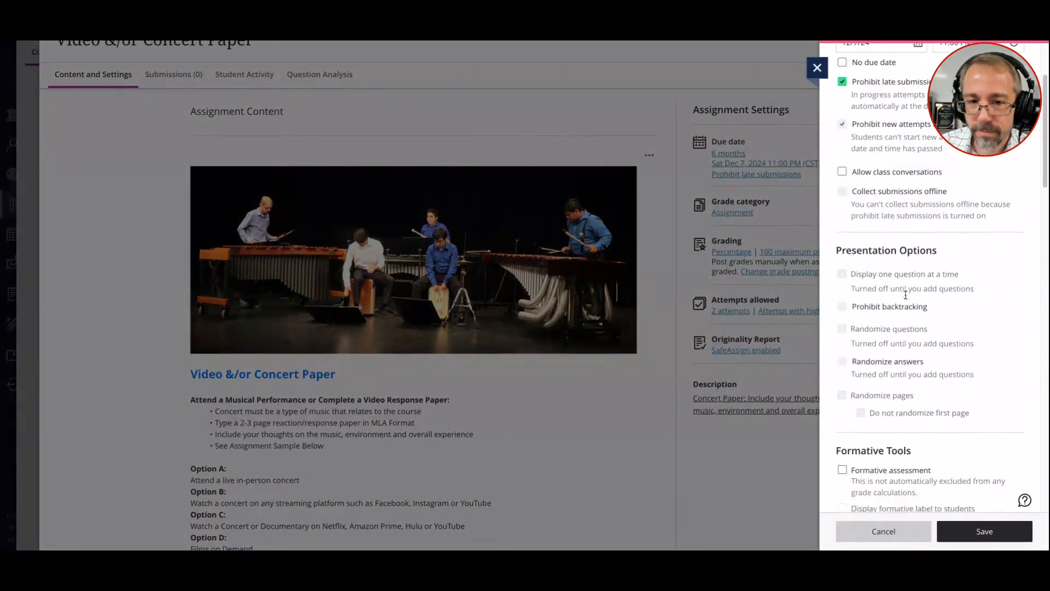
scroll(886, 212, down, 5)
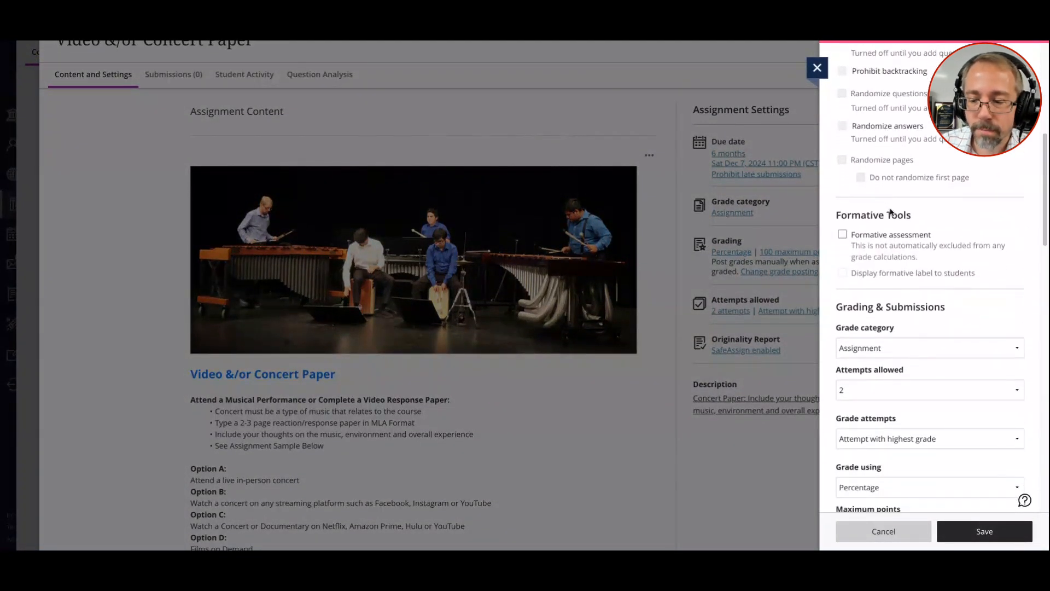
scroll(891, 212, down, 6)
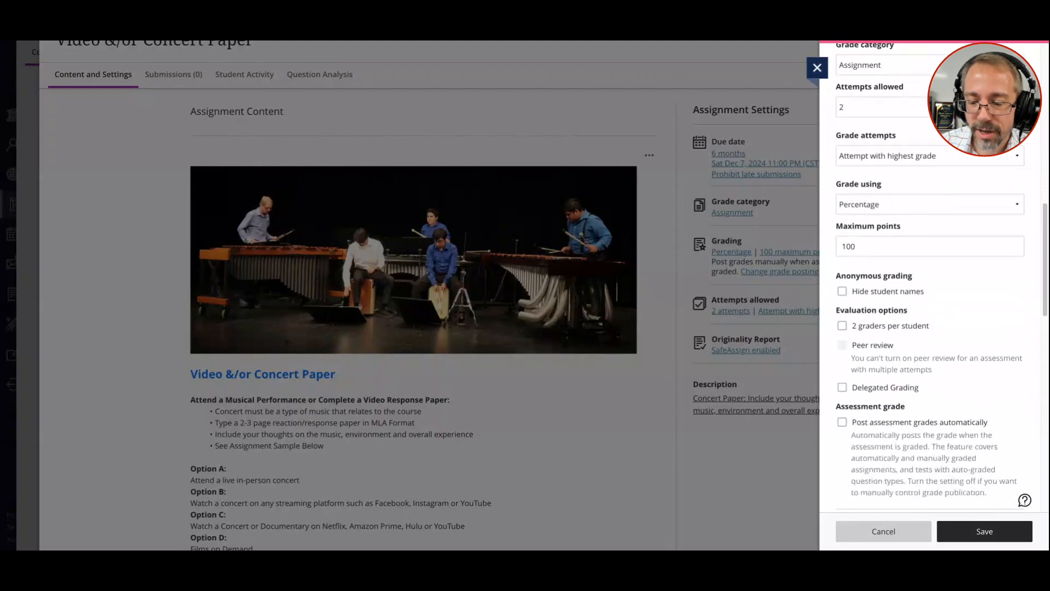
scroll(930, 273, down, 4)
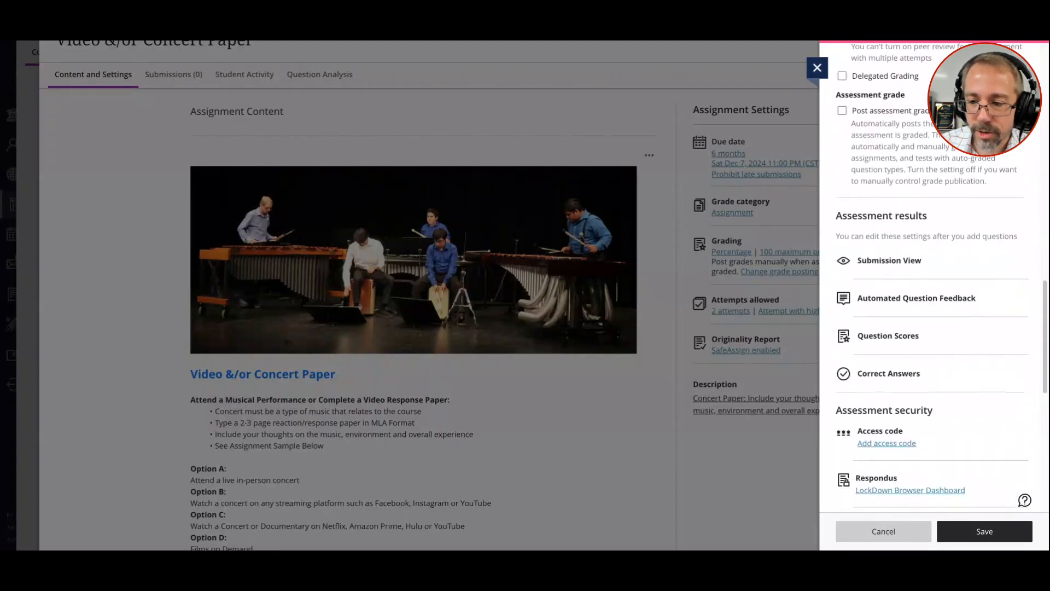
scroll(930, 274, down, 5)
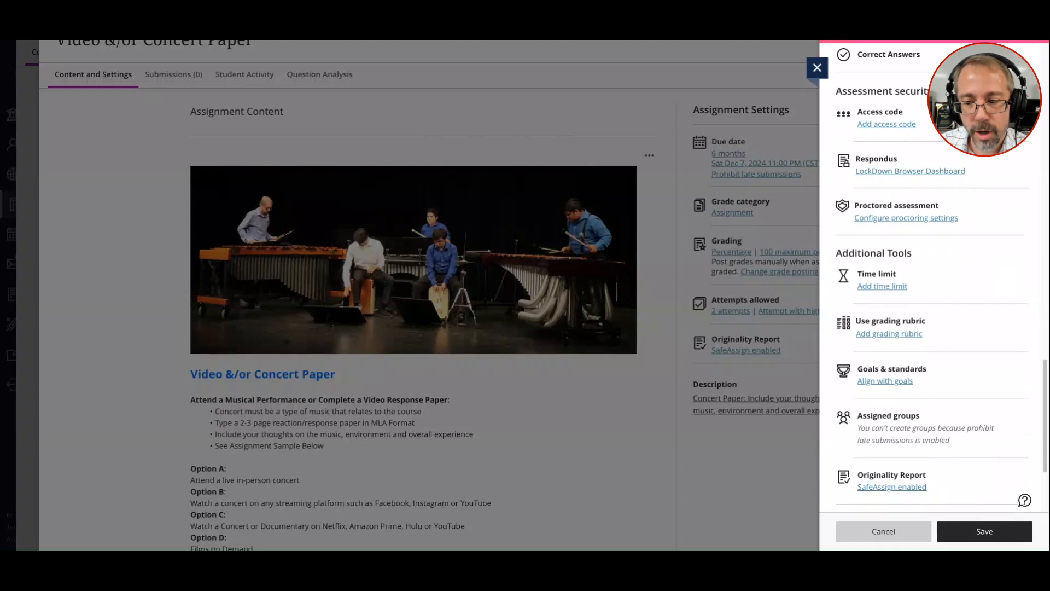
click(907, 335)
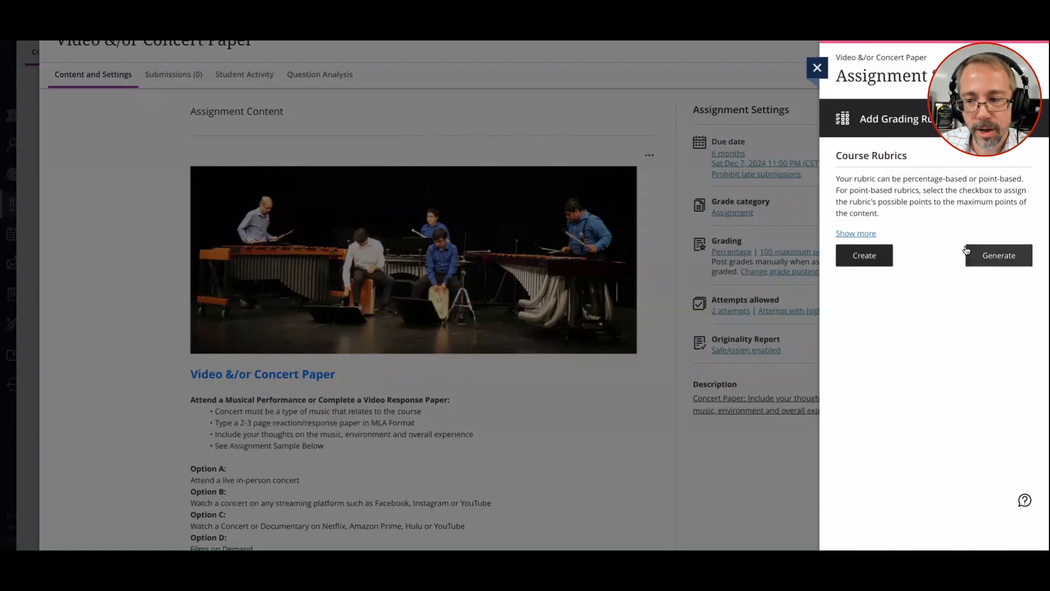
click(856, 235)
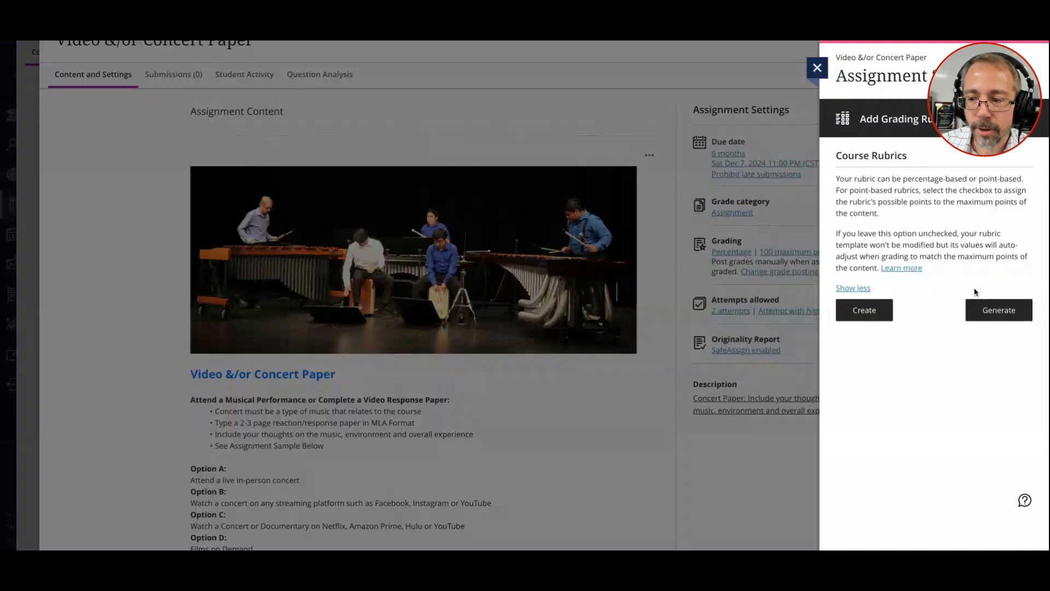
Step: Generate an AI grading rubric for the "Video &/or Concert Paper" assignment and look over its preview
click(998, 311)
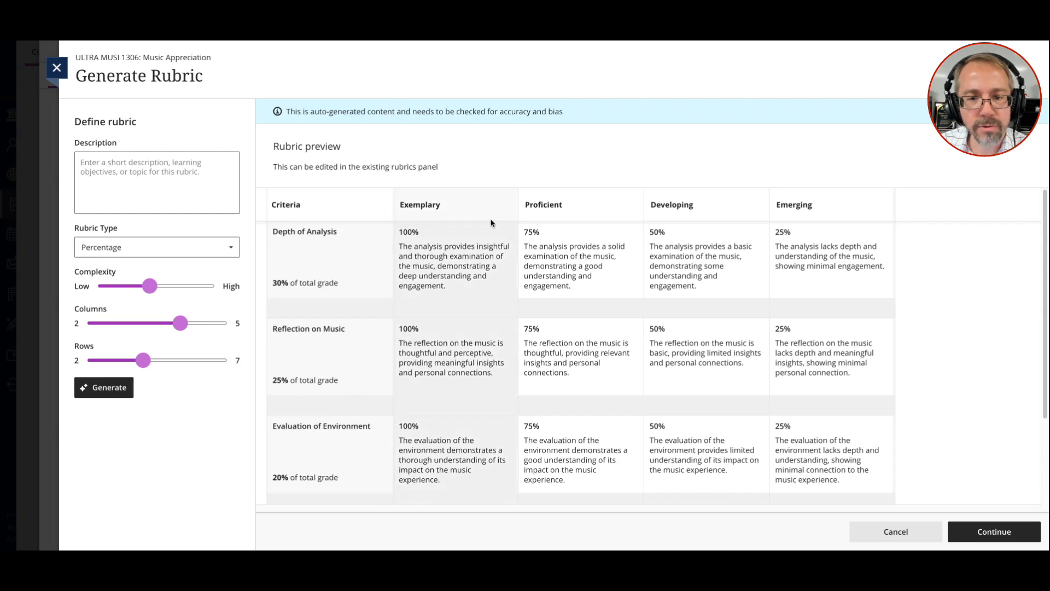
scroll(372, 286, down, 2)
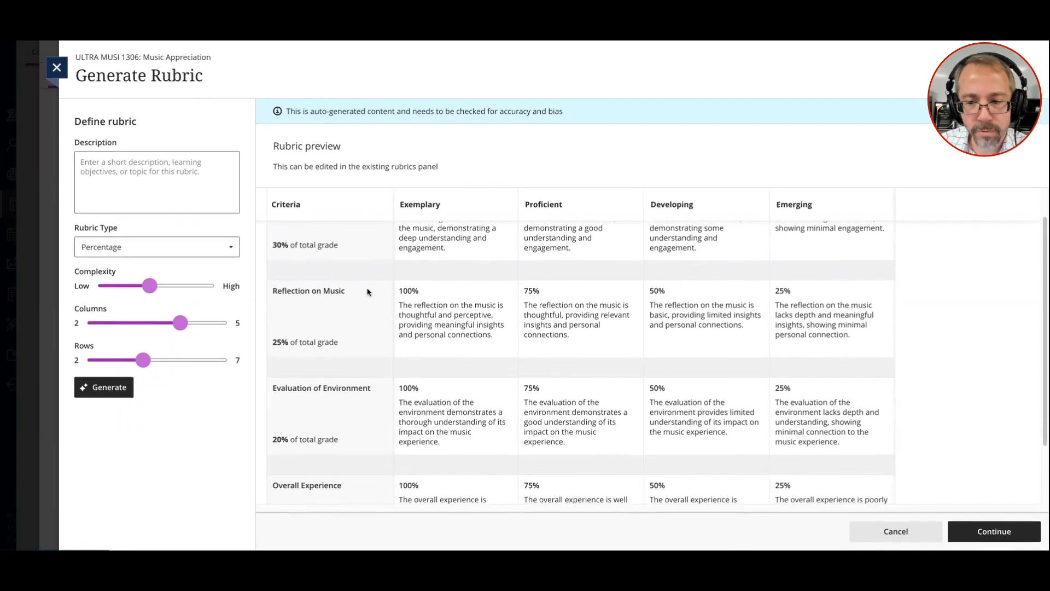
scroll(432, 282, up, 2)
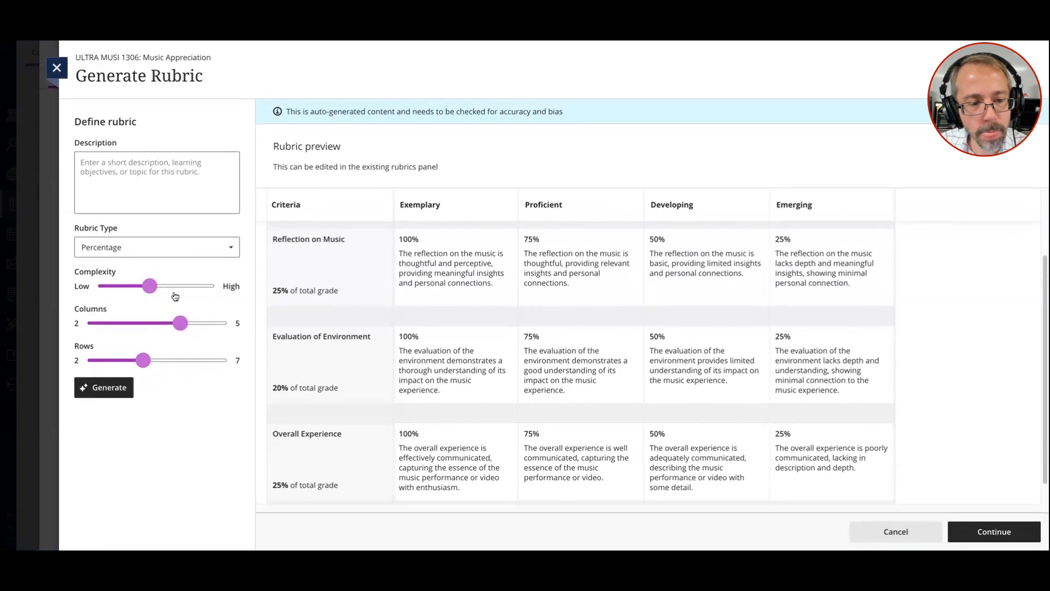
Step: Examine the available rubric types and the complexity, columns and rows settings for the generated rubric
click(173, 253)
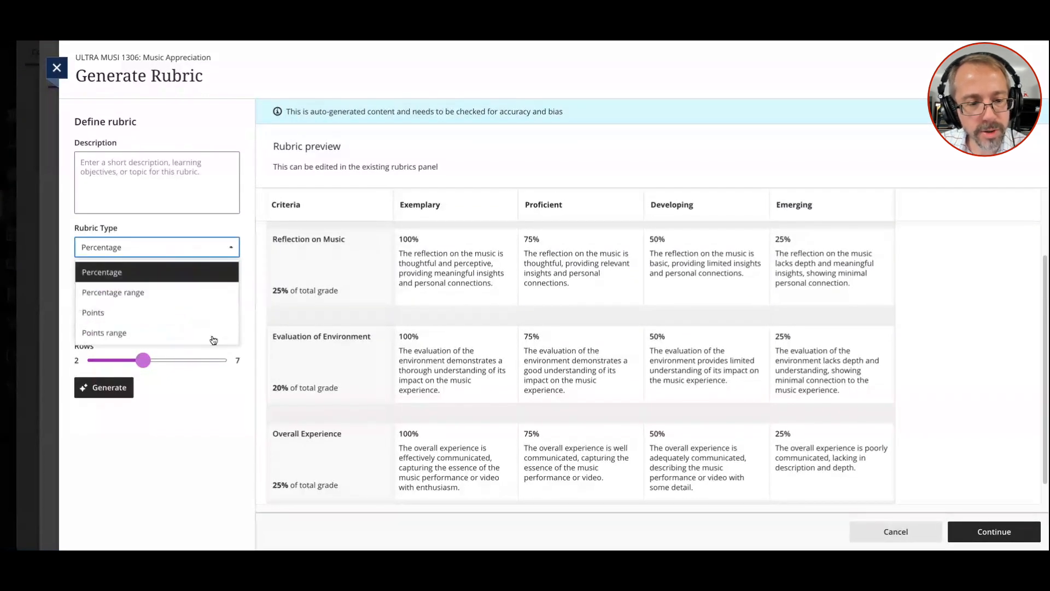
click(208, 399)
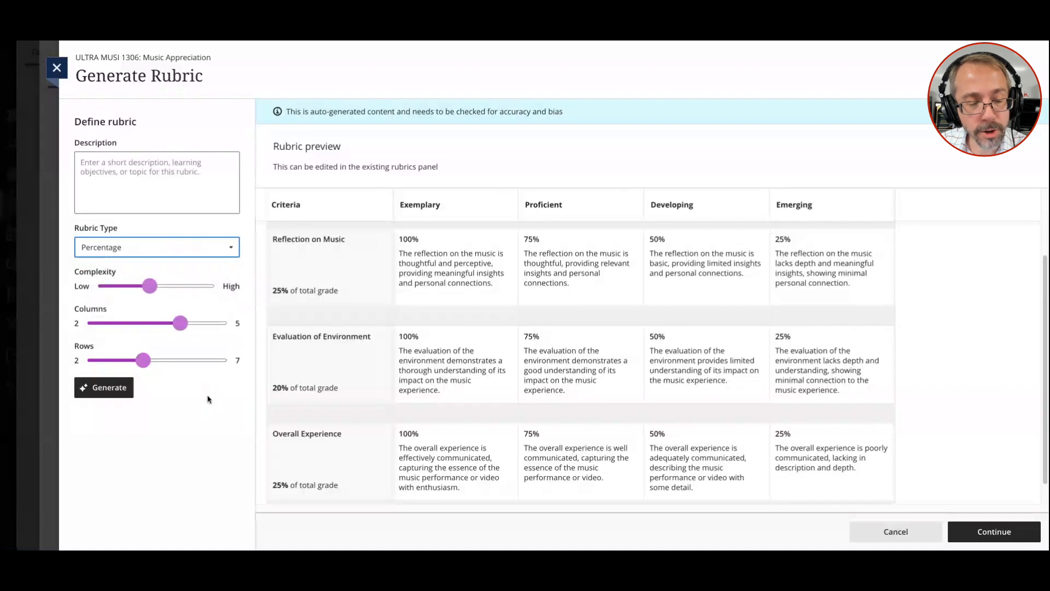
click(212, 248)
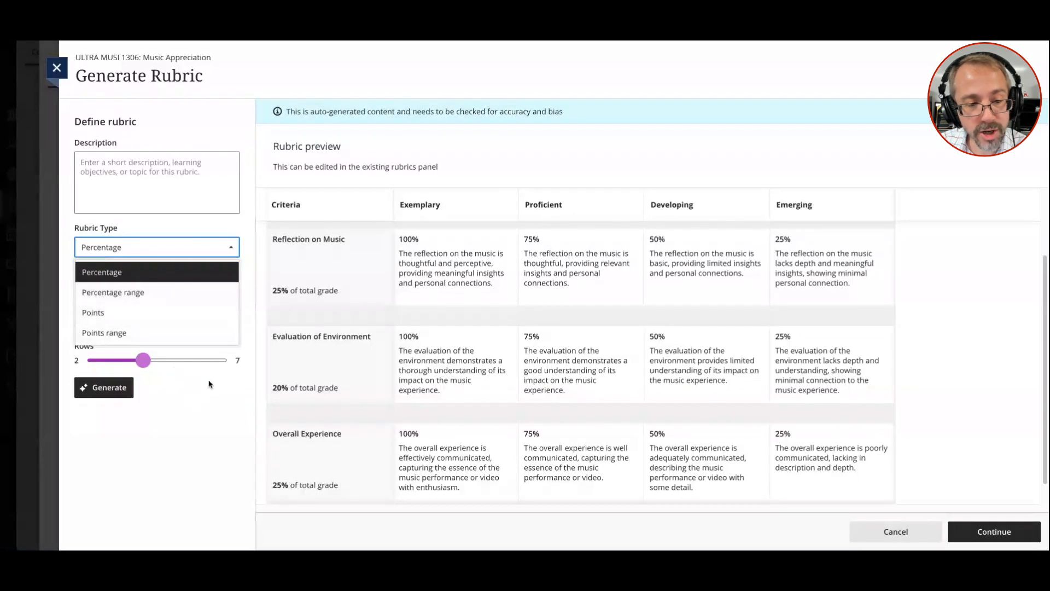
click(232, 249)
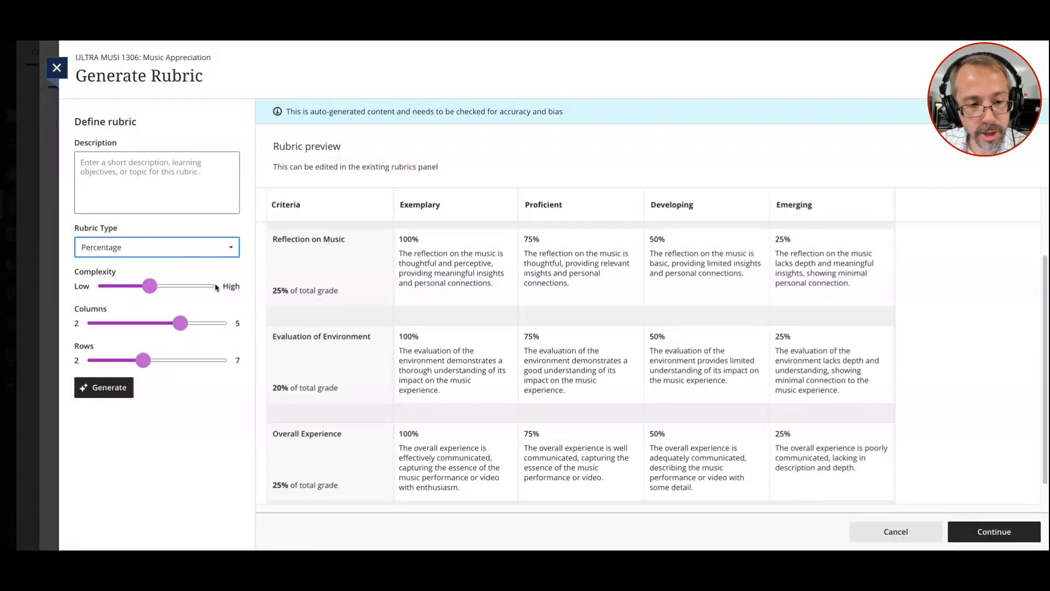
mouse_move(183, 329)
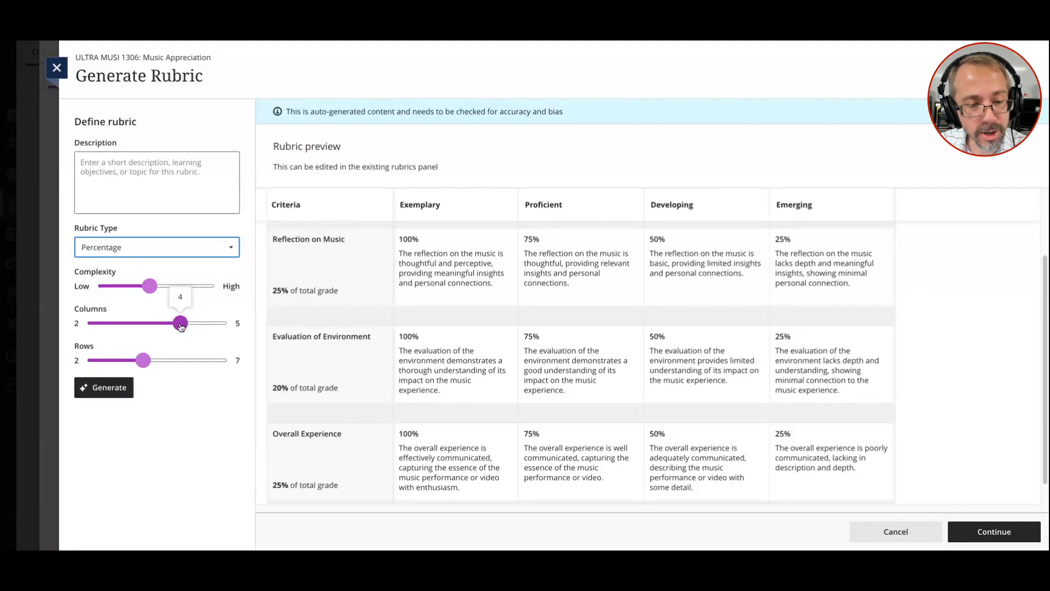
mouse_move(143, 366)
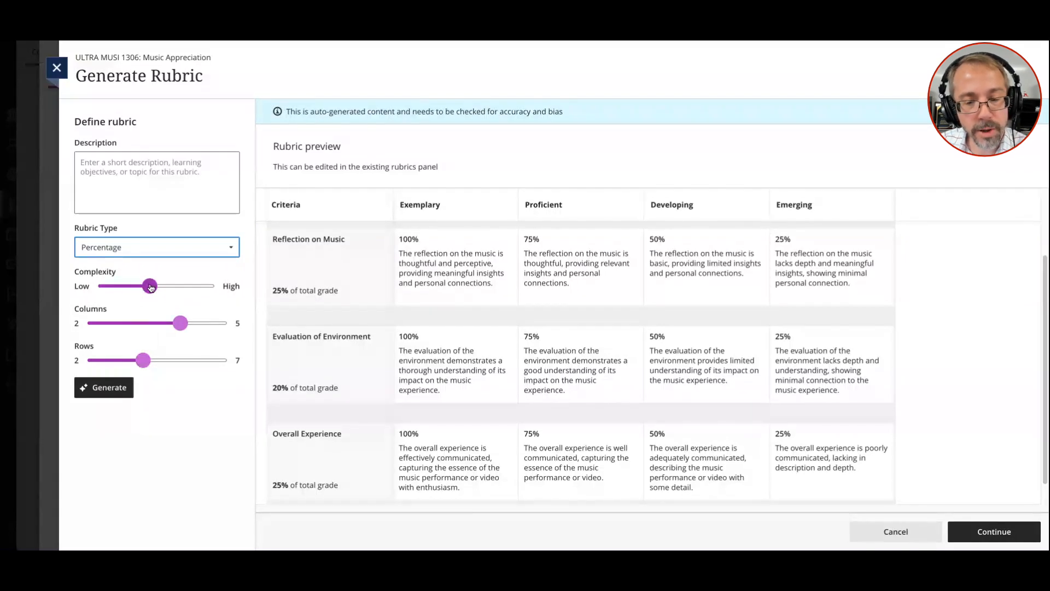
Step: Examine the rubric preview's four criteria, their grade weights and the descriptions for each level from Exemplary to Emerging
scroll(424, 292, up, 2)
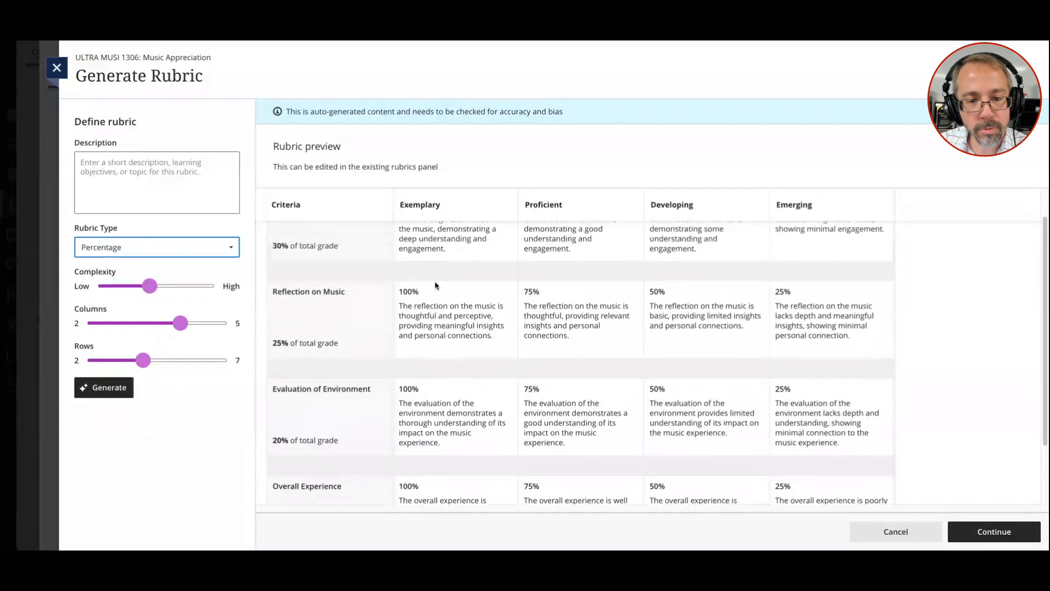
scroll(436, 285, up, 1)
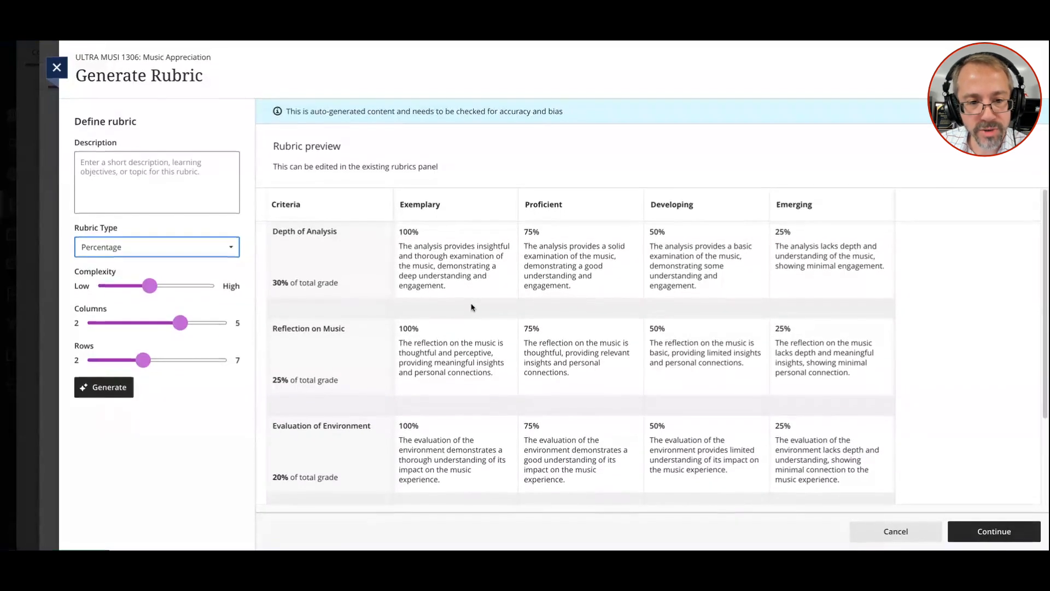
scroll(475, 303, down, 2)
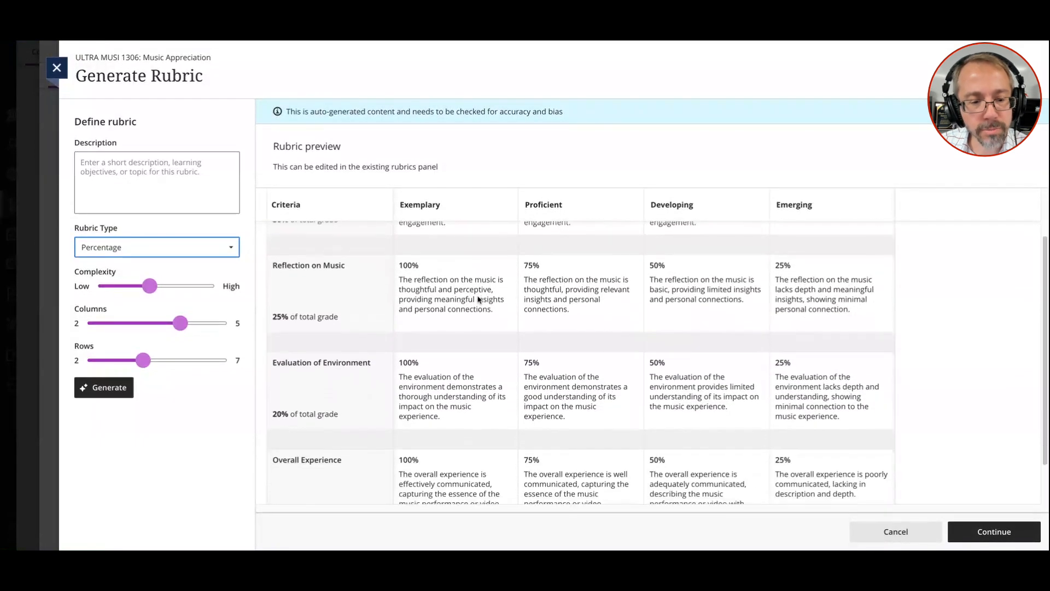
scroll(479, 299, down, 2)
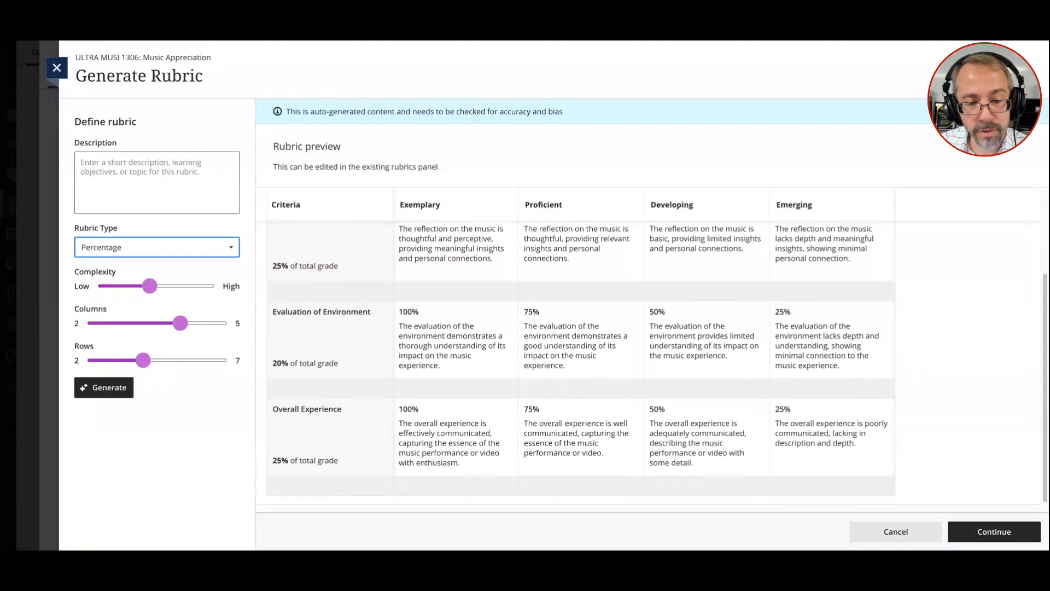
scroll(580, 350, up, 4)
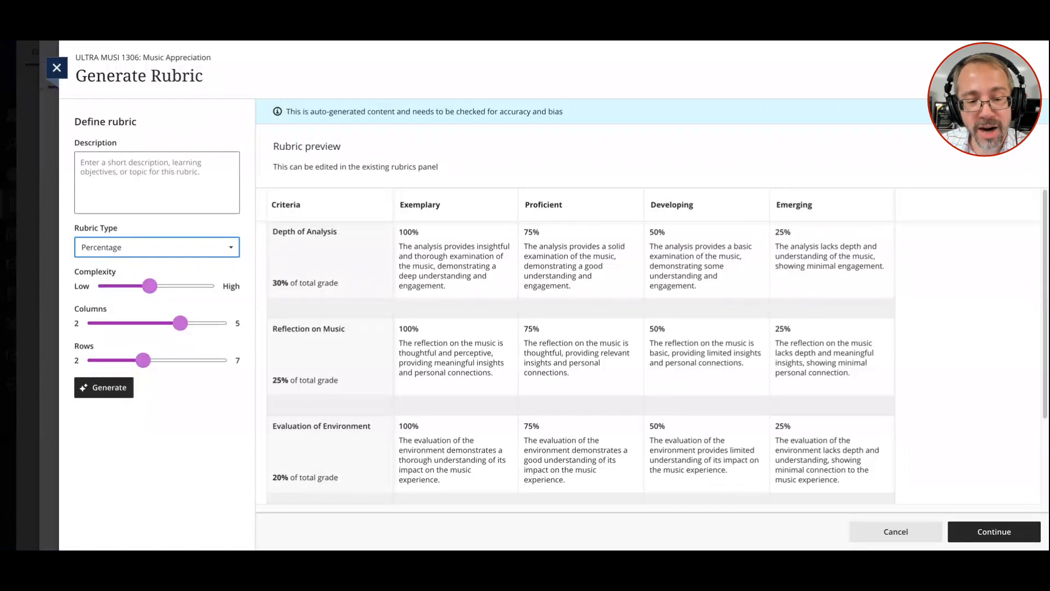
scroll(580, 346, down, 1)
scroll(580, 346, up, 1)
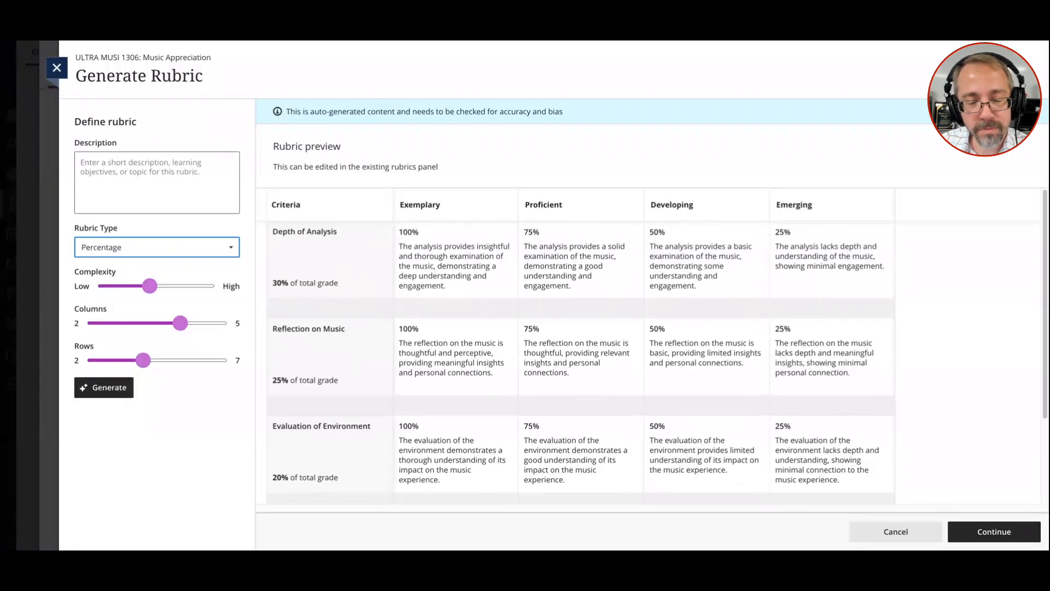
scroll(580, 346, down, 3)
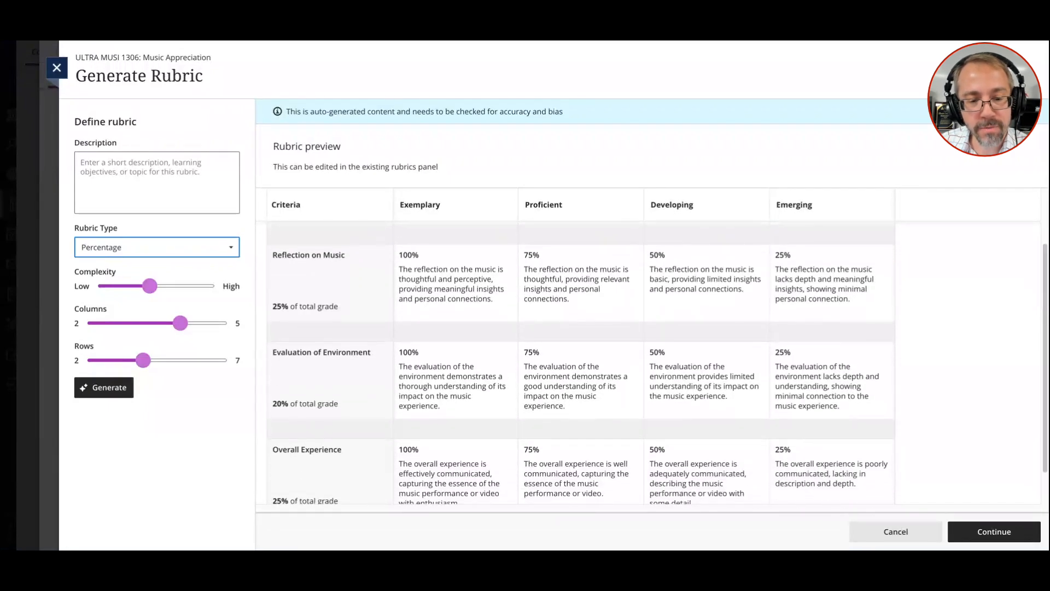
scroll(580, 346, down, 1)
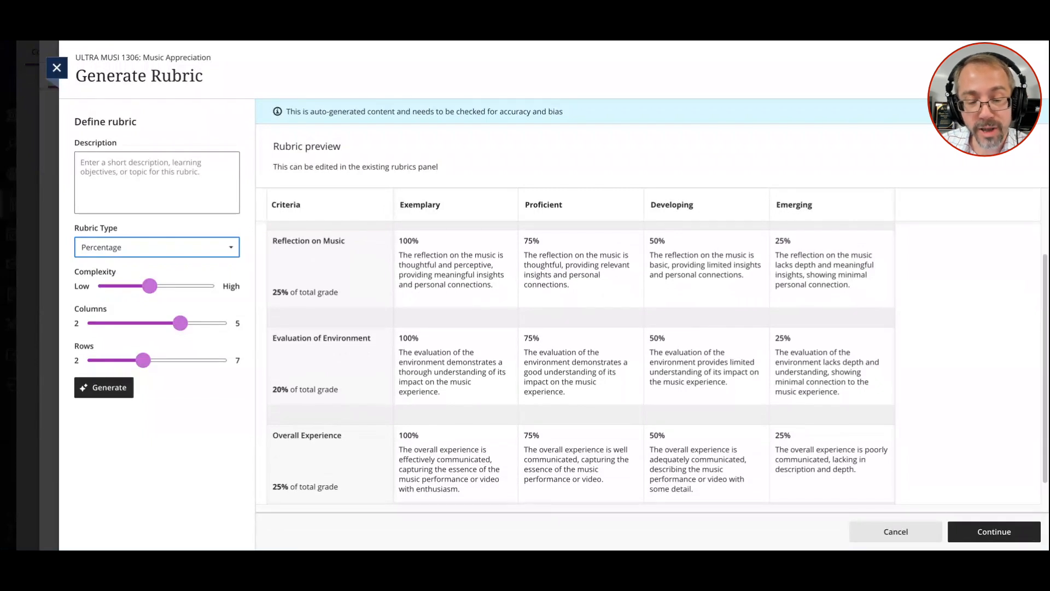
scroll(580, 345, down, 1)
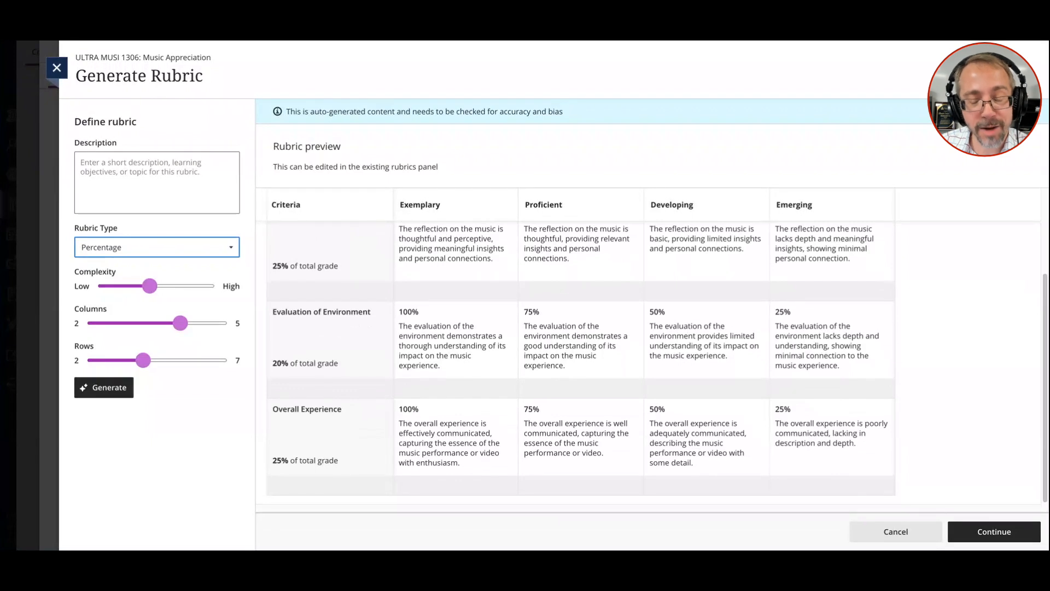
scroll(580, 362, up, 5)
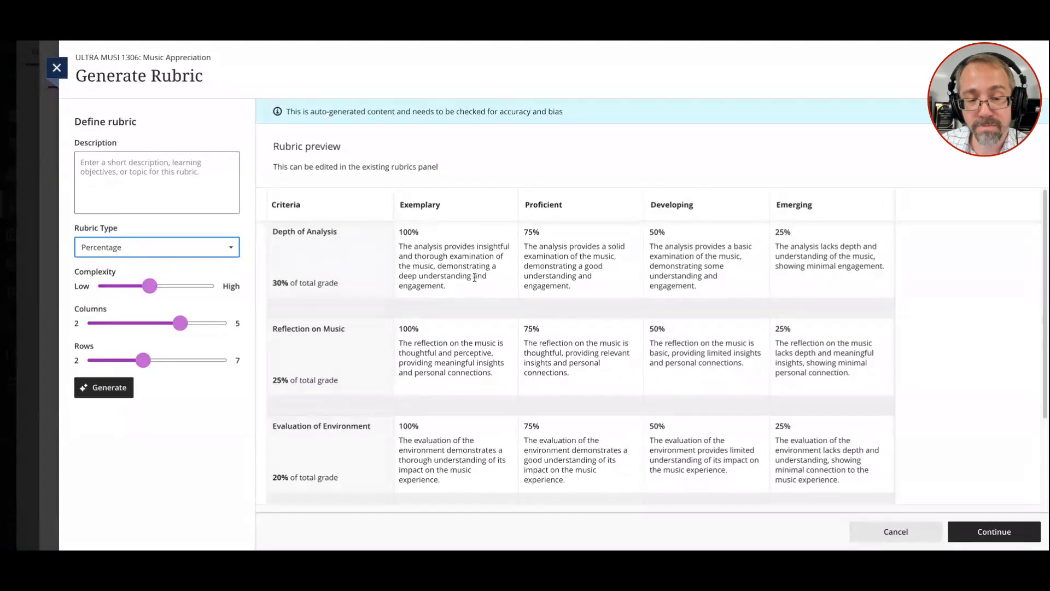
scroll(478, 277, down, 2)
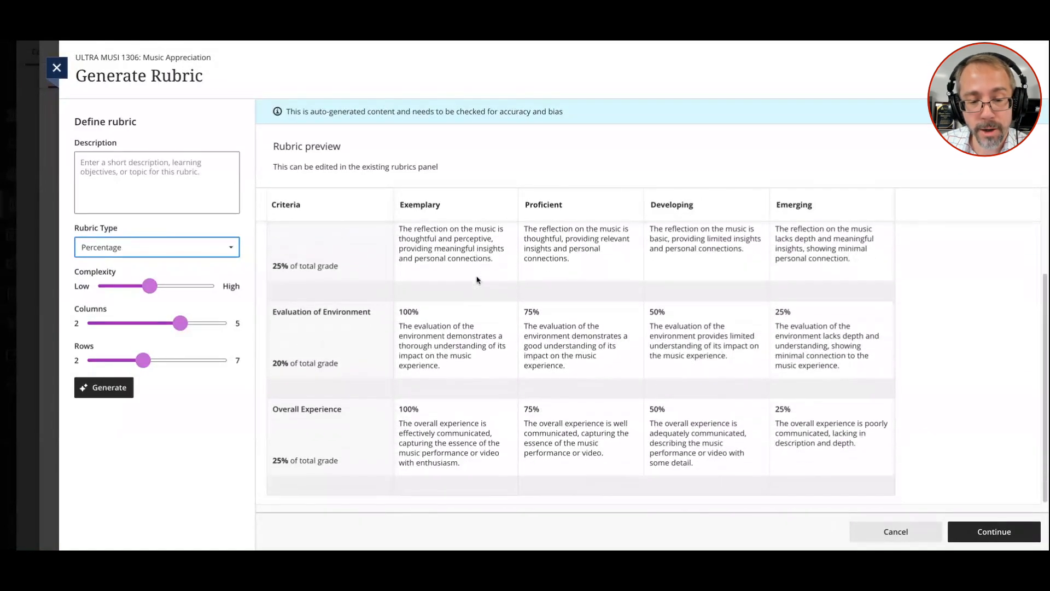
scroll(481, 277, up, 2)
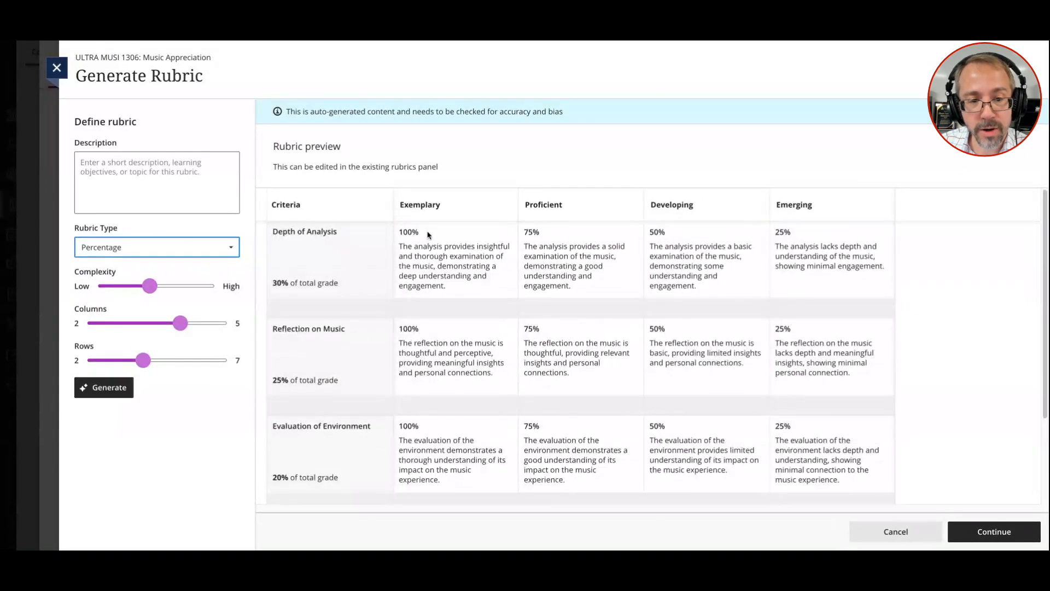
scroll(340, 250, down, 1)
scroll(341, 250, down, 3)
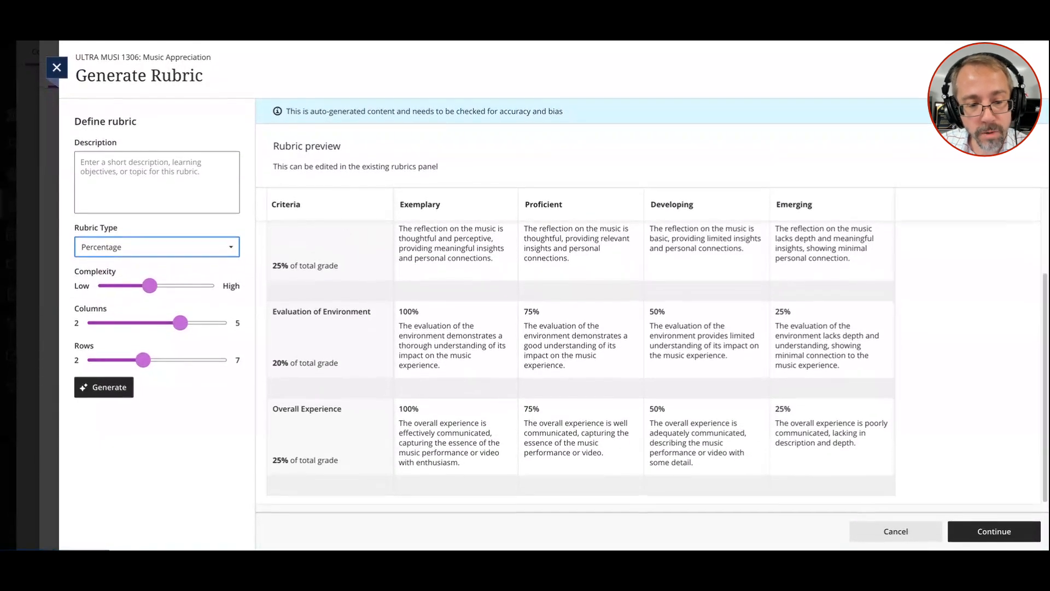
scroll(351, 251, up, 3)
scroll(351, 251, down, 3)
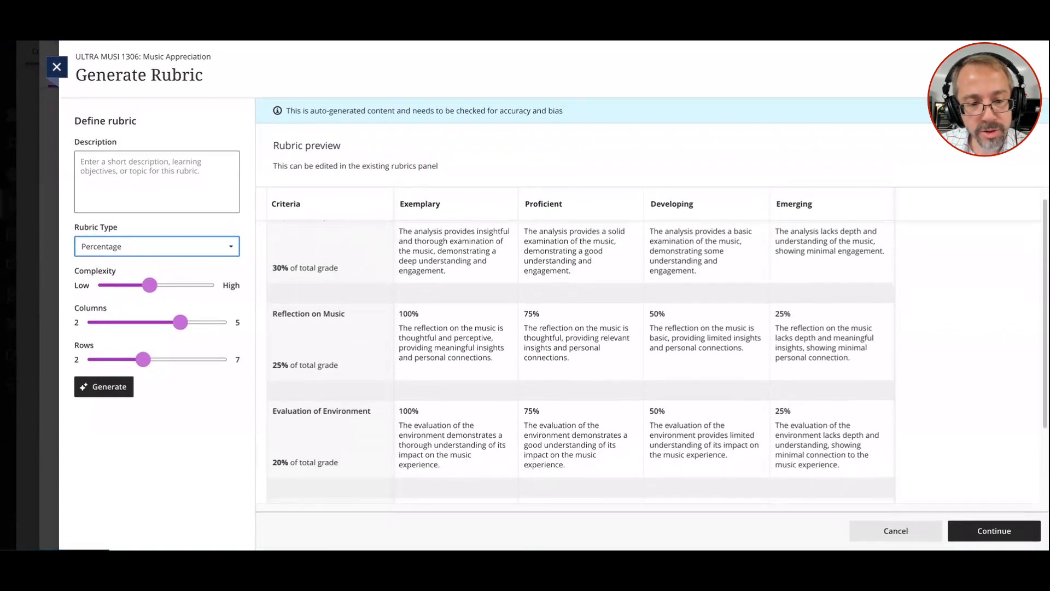
scroll(580, 350, down, 1)
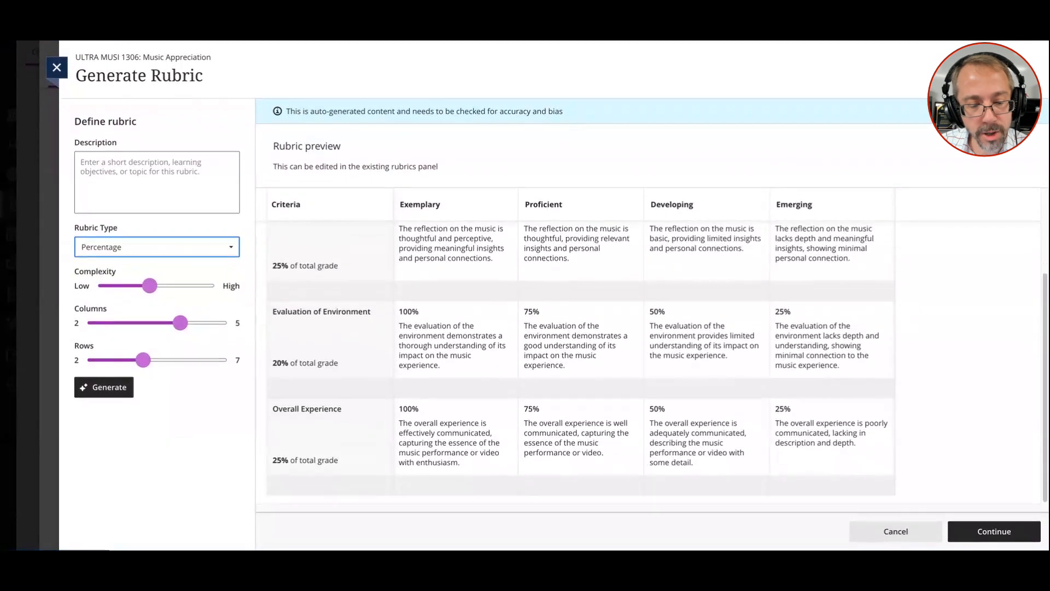
scroll(580, 350, up, 3)
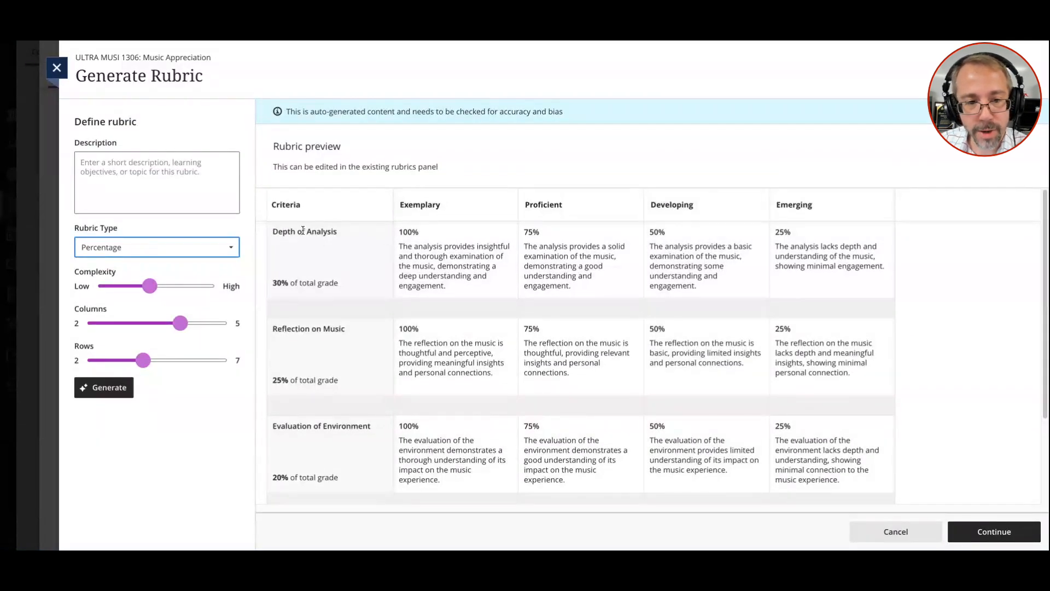
scroll(623, 272, down, 2)
scroll(582, 245, up, 2)
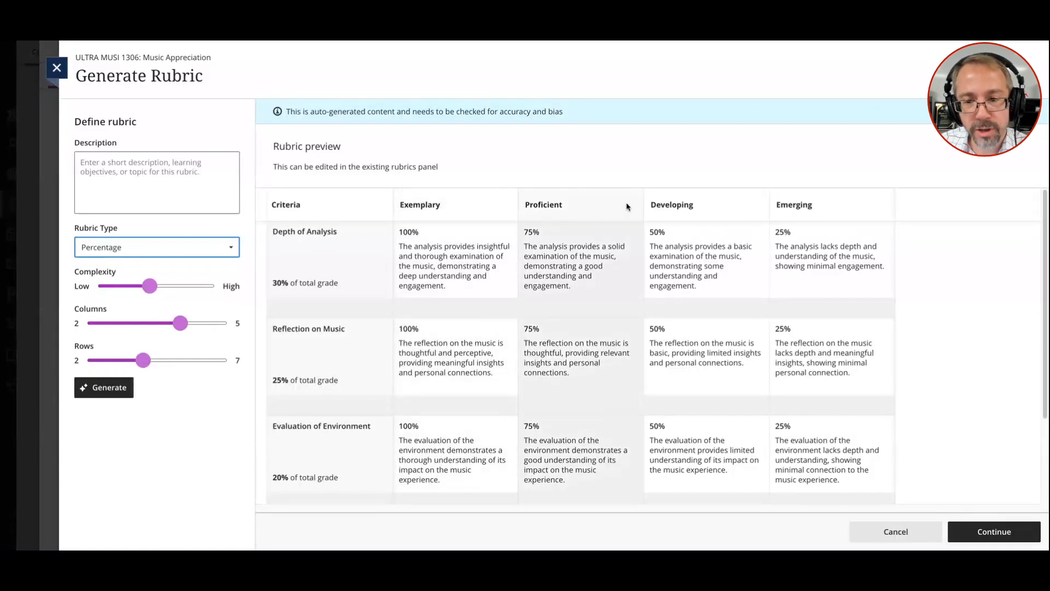
scroll(347, 250, down, 2)
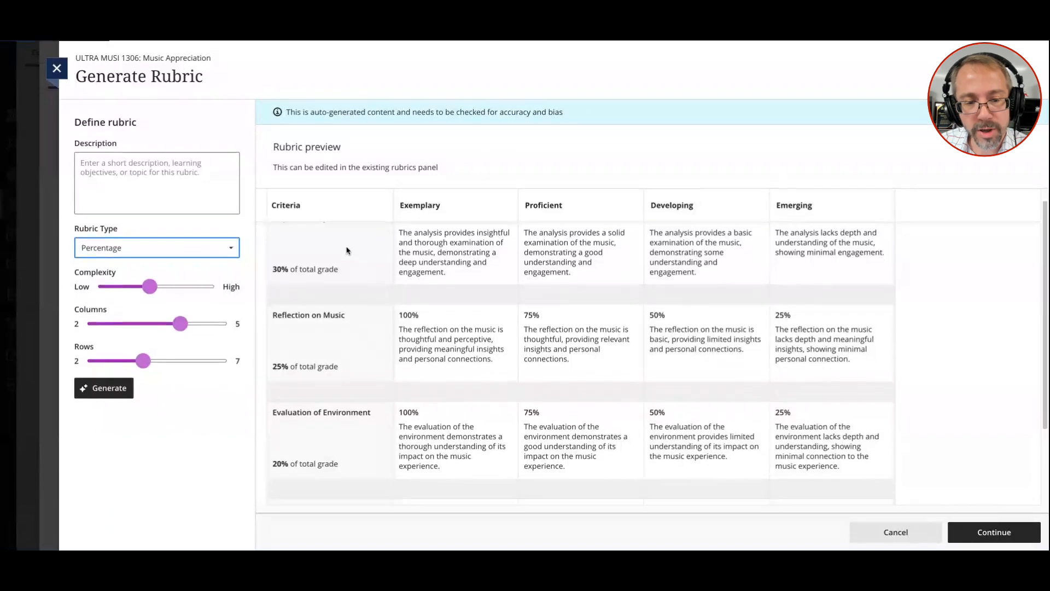
scroll(347, 250, down, 1)
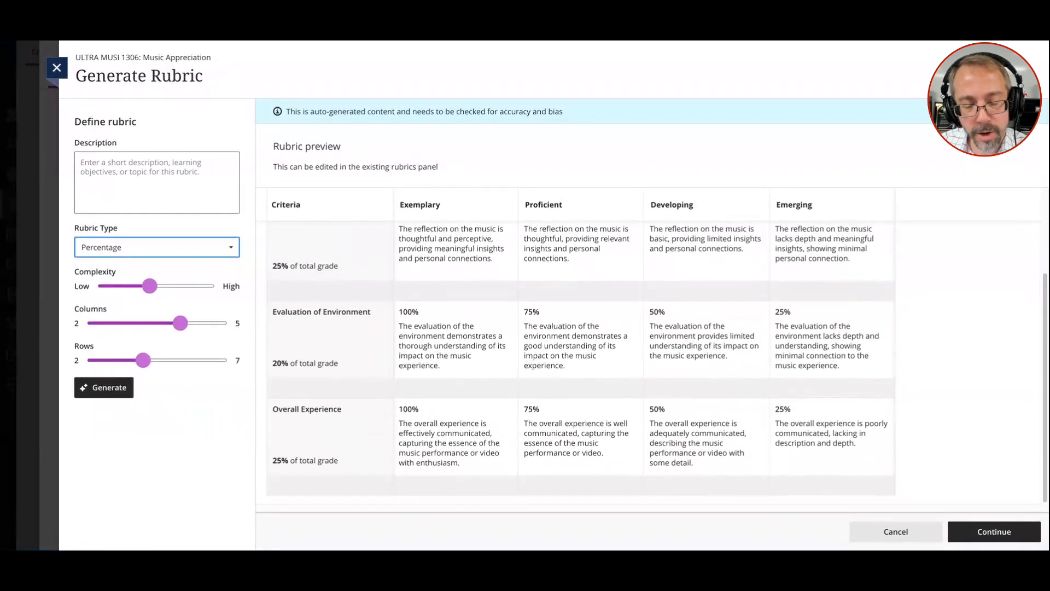
scroll(375, 232, up, 3)
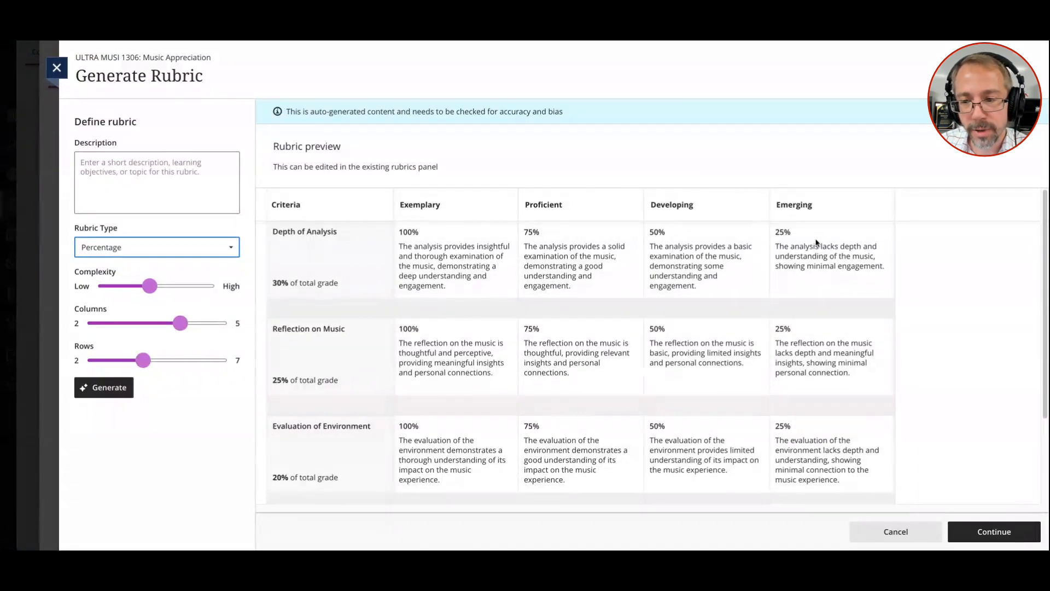
scroll(816, 243, down, 2)
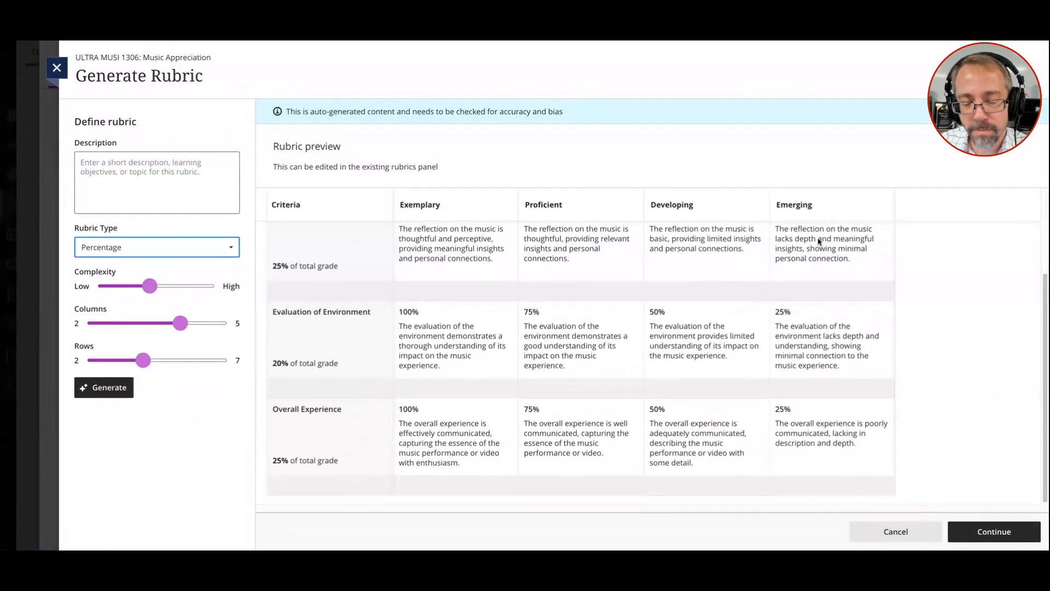
scroll(819, 241, up, 2)
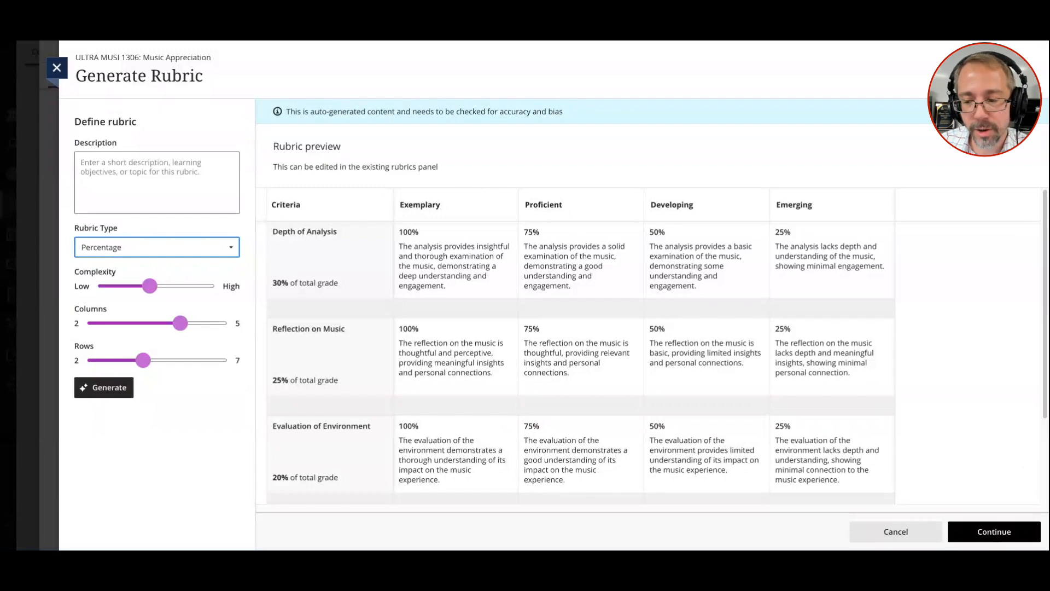
Step: Accept the generated rubric into the rubric editor and open its Depth of Analysis levels and its criteria names and weights for editing
click(995, 531)
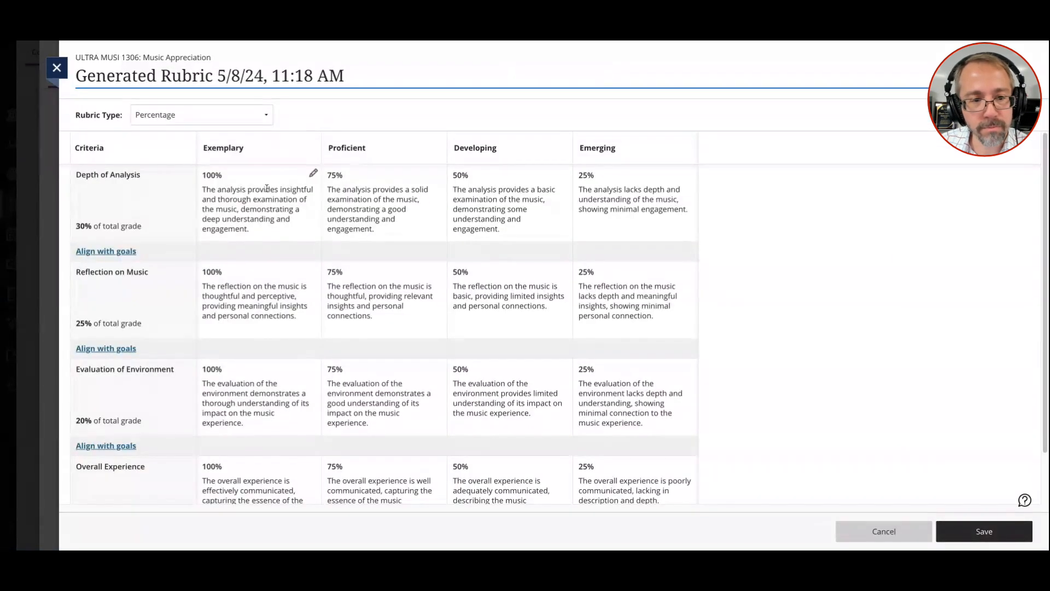
click(268, 116)
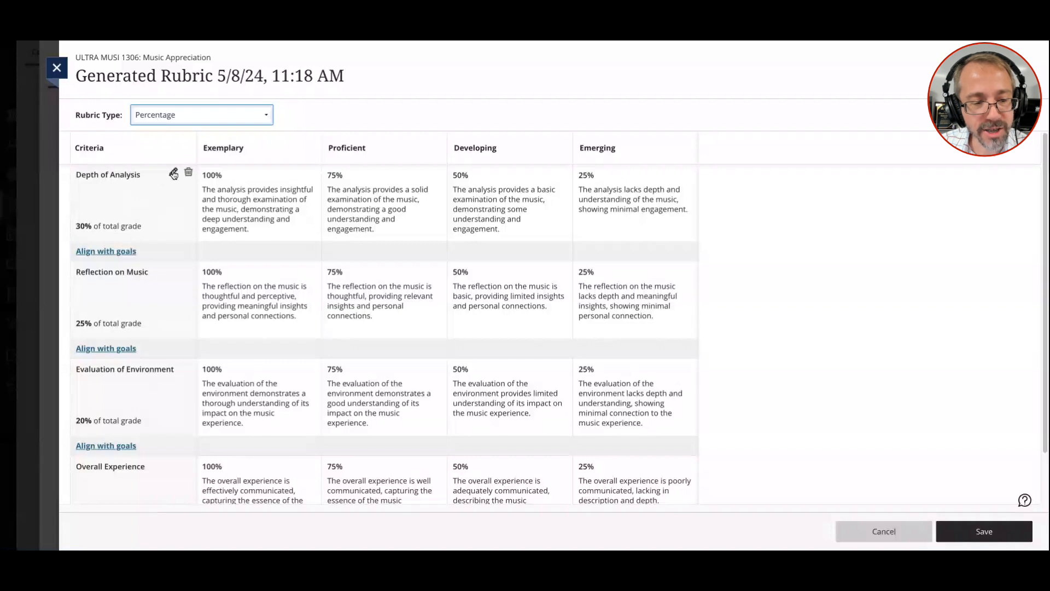
click(174, 174)
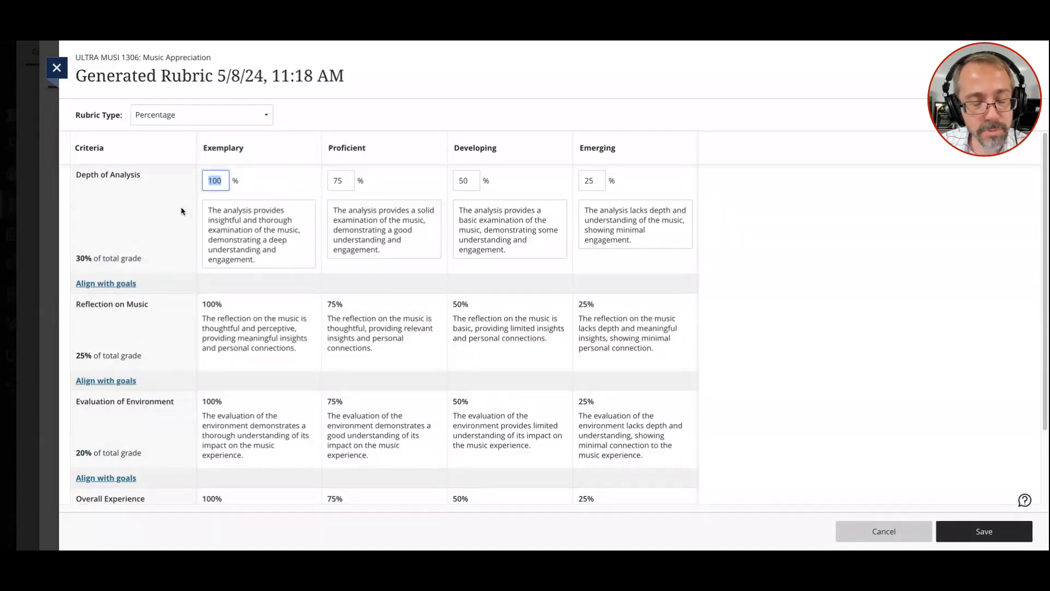
click(171, 180)
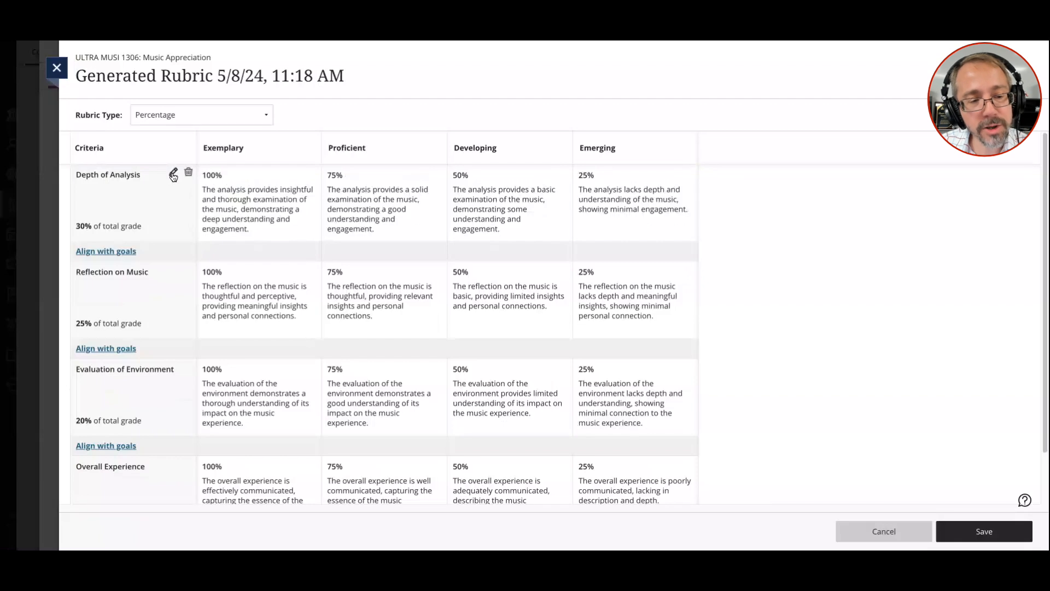
click(173, 171)
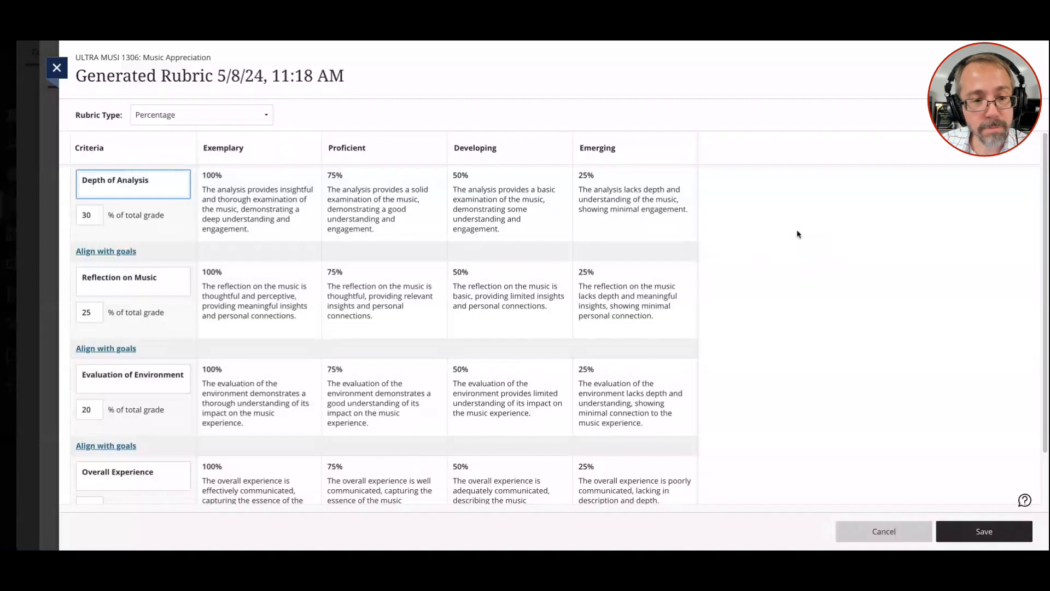
scroll(774, 225, down, 1)
scroll(774, 226, up, 1)
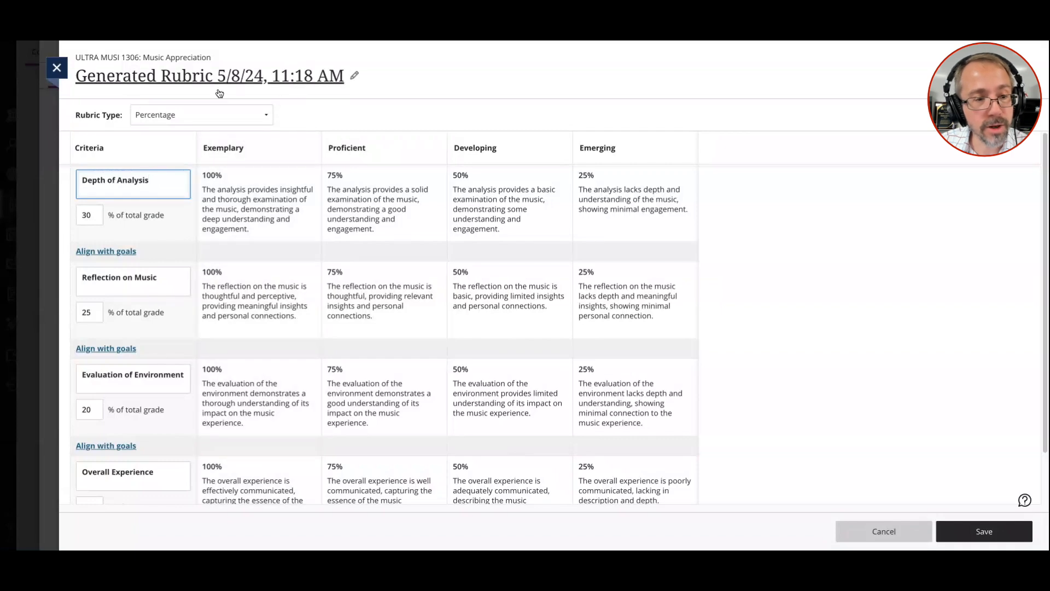
Step: Discard the generated rubric and start generating a new percentage rubric for the assignment
click(875, 534)
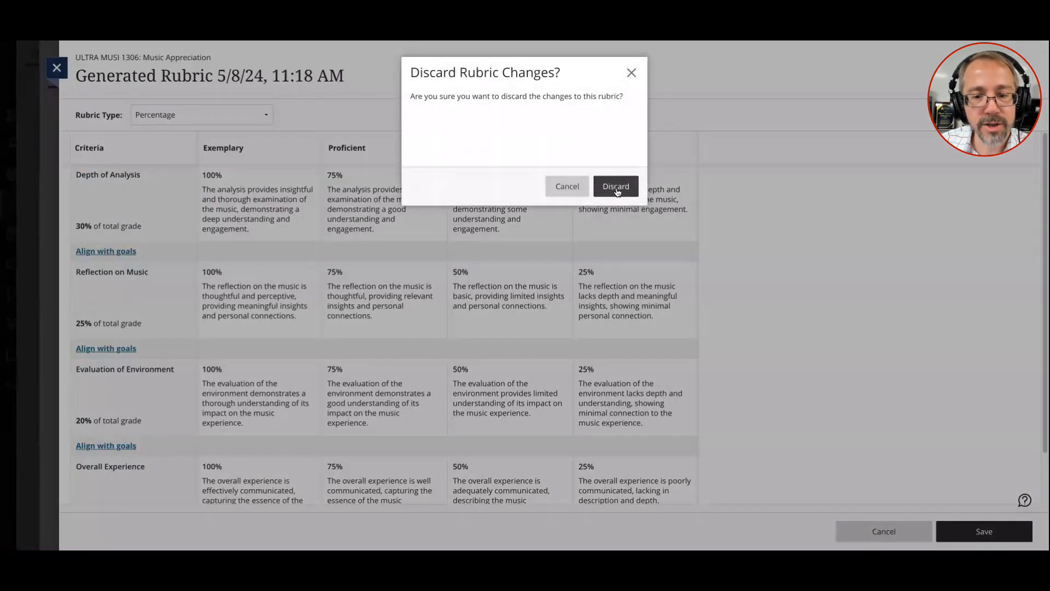
click(616, 187)
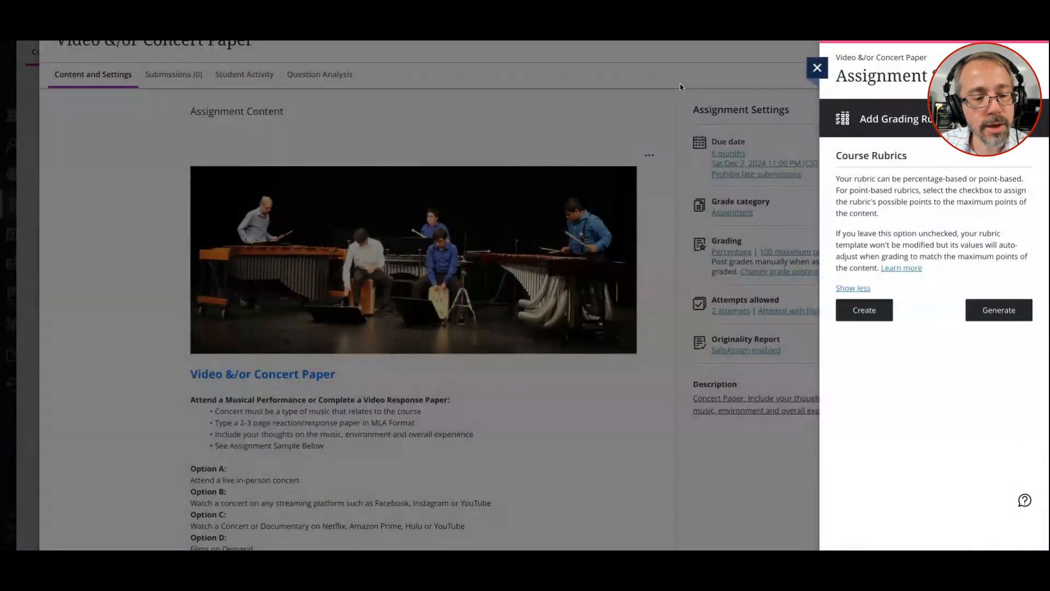
click(1008, 314)
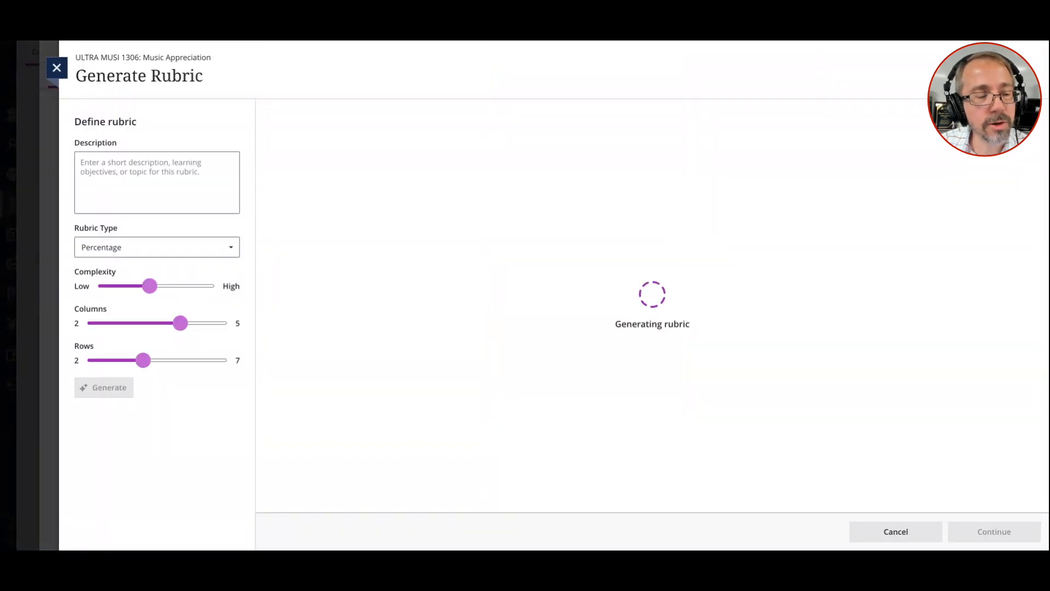
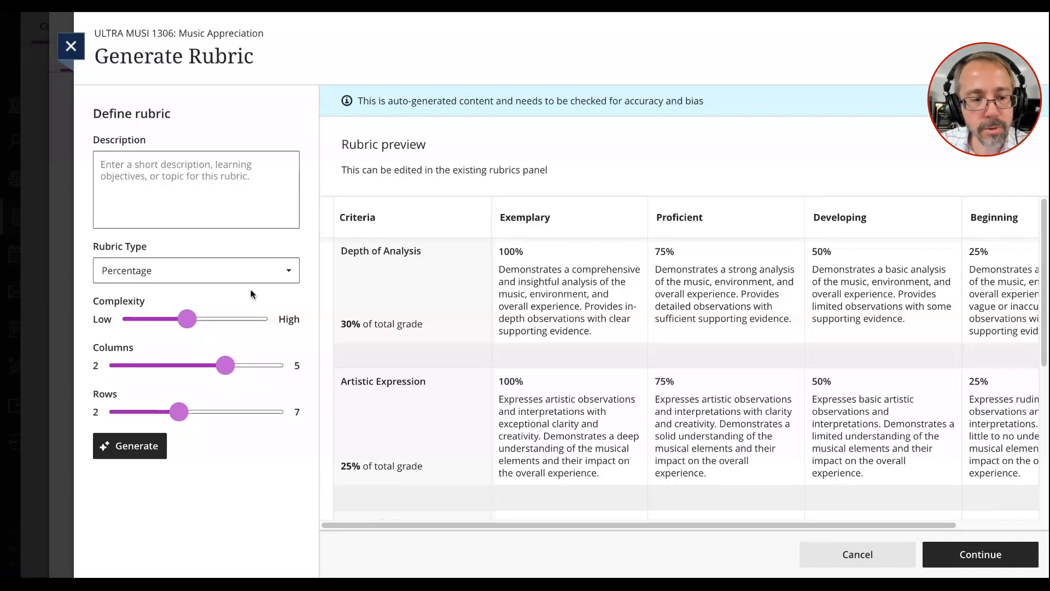
Step: Paste the MLA format requirements into the rubric description and add a comma after "(omit the number on the 1st page)"
click(208, 179)
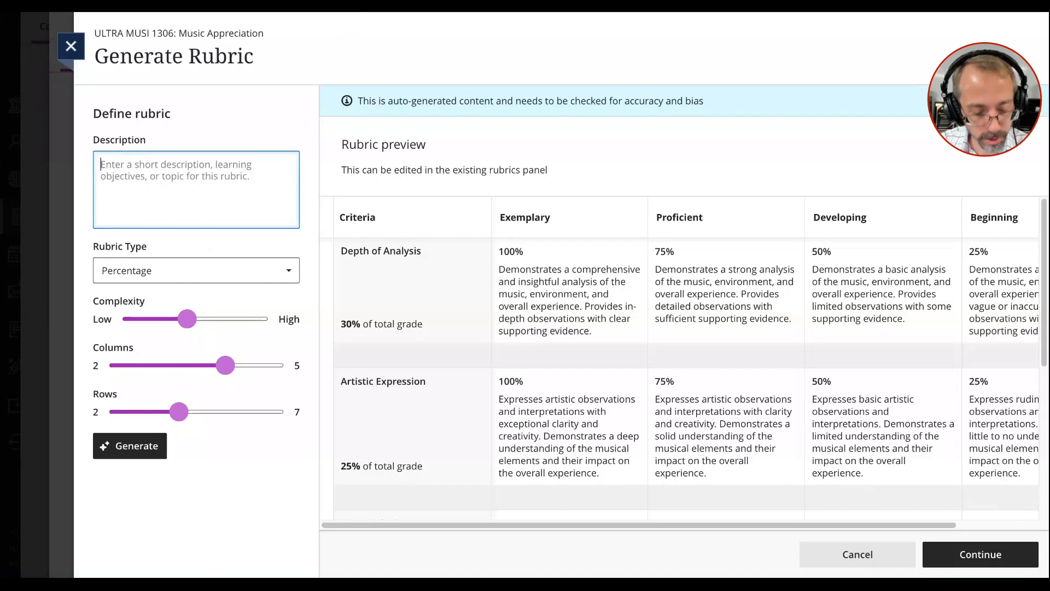
key(ctrl+v)
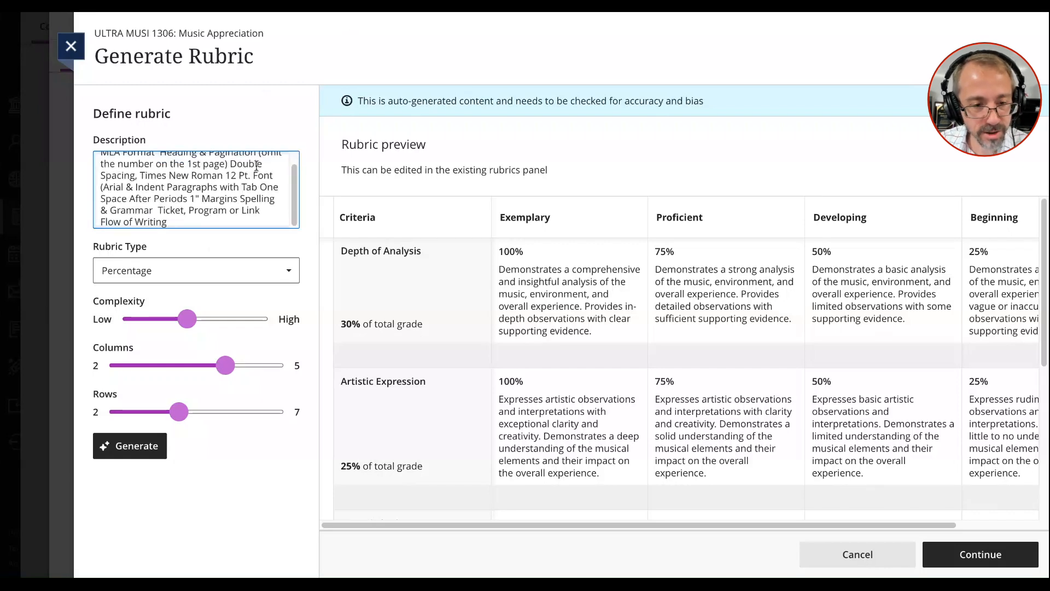
scroll(233, 187, up, 2)
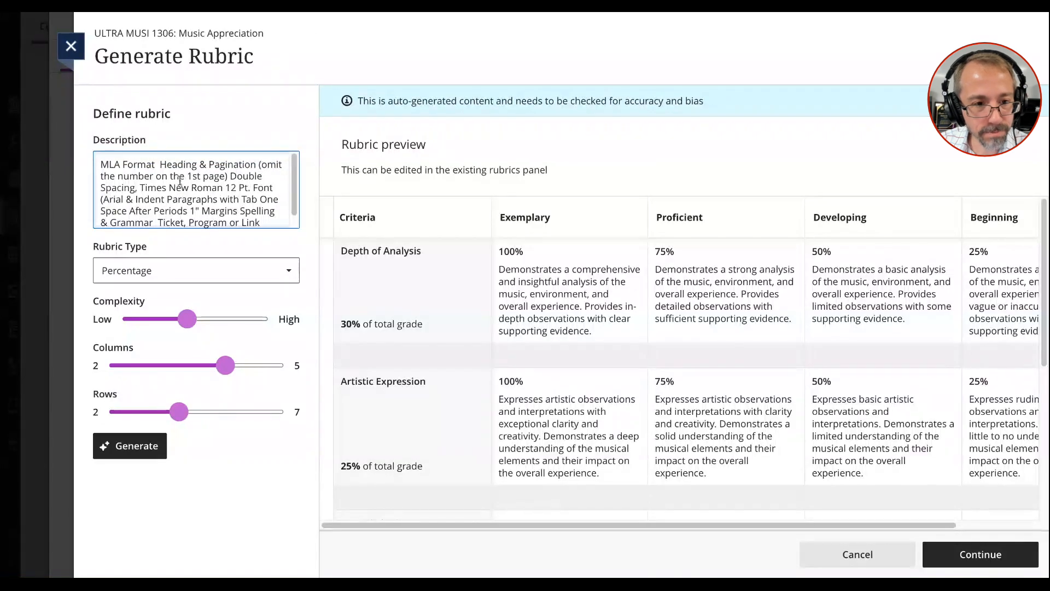
click(231, 177)
text(,)
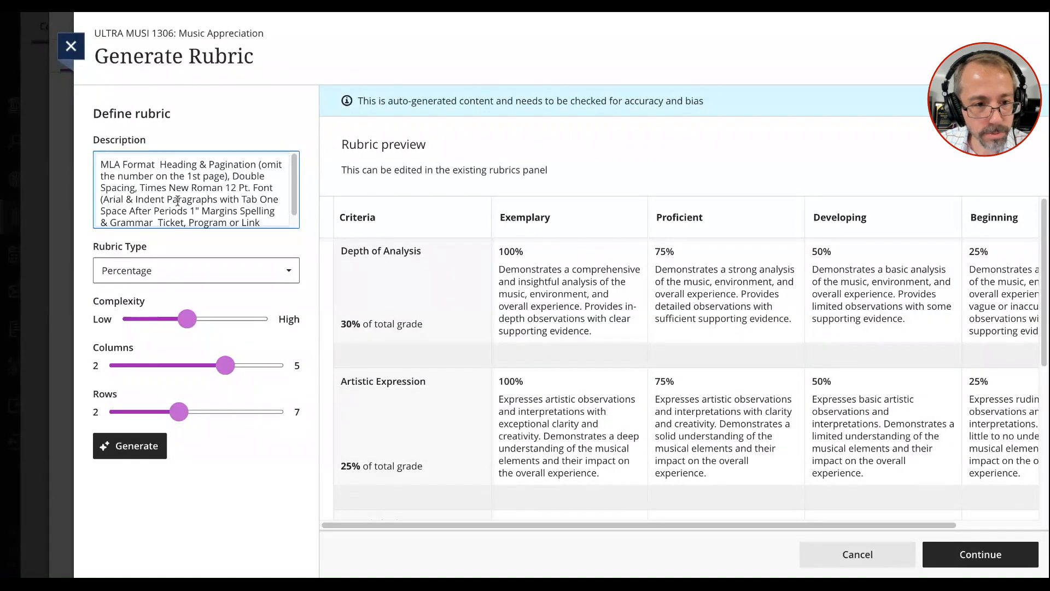
Step: Review the list of formatting and writing requirements in the rubric description
scroll(262, 198, down, 1)
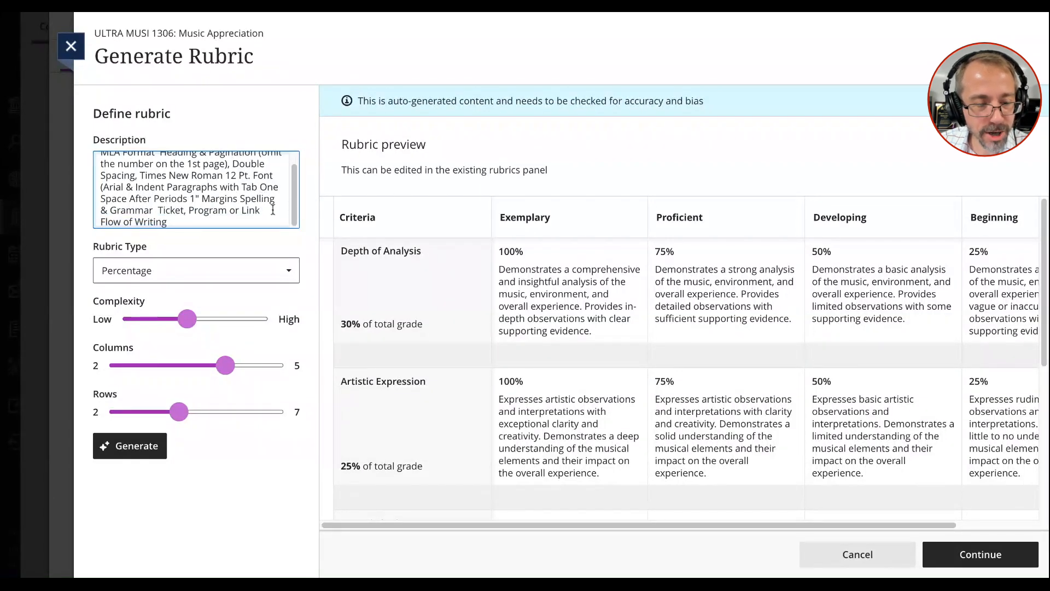
scroll(266, 206, up, 1)
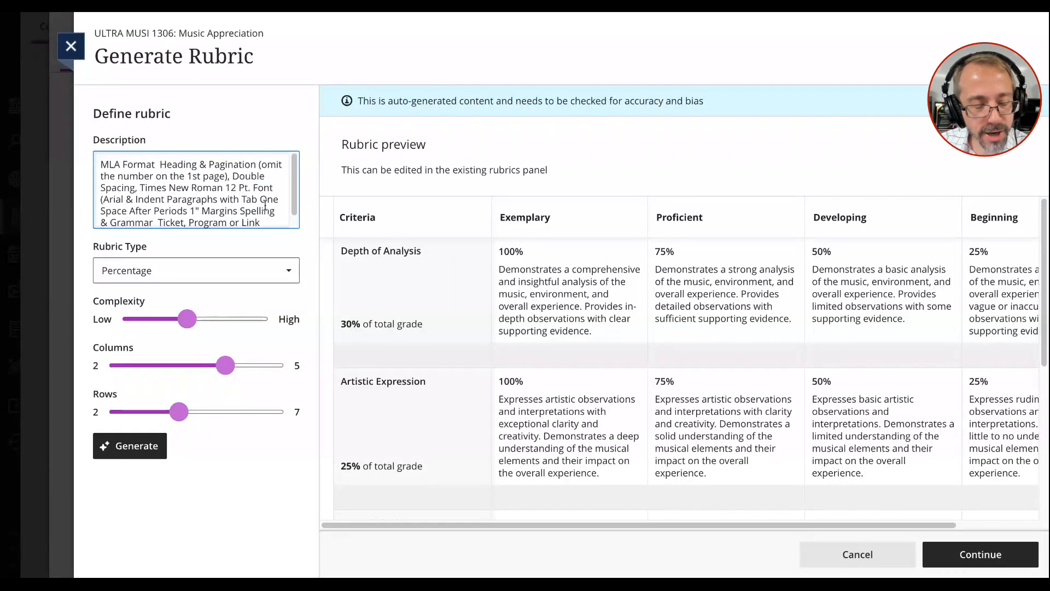
scroll(265, 206, down, 1)
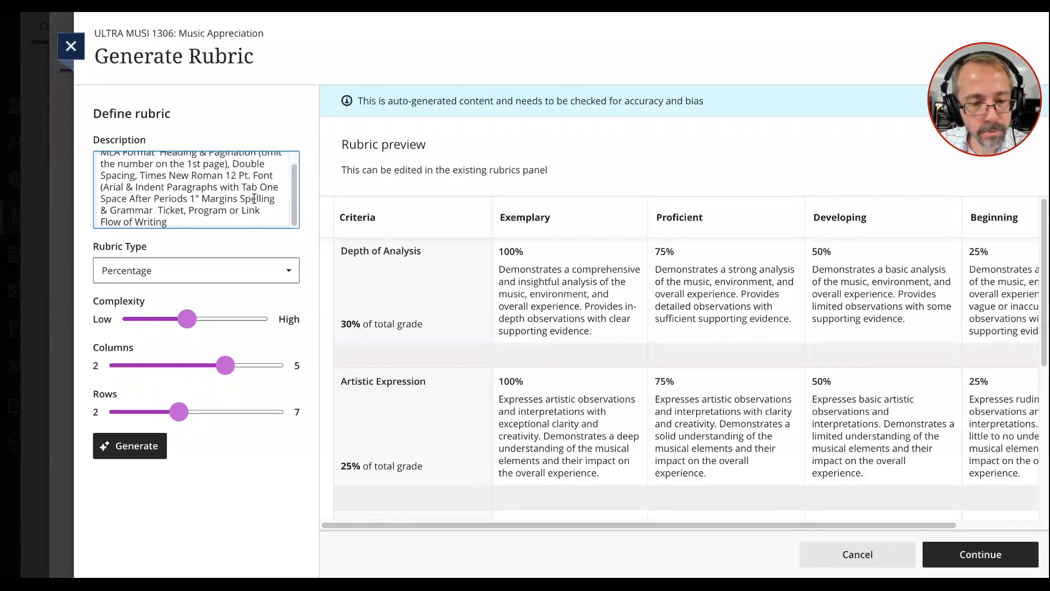
scroll(254, 198, up, 1)
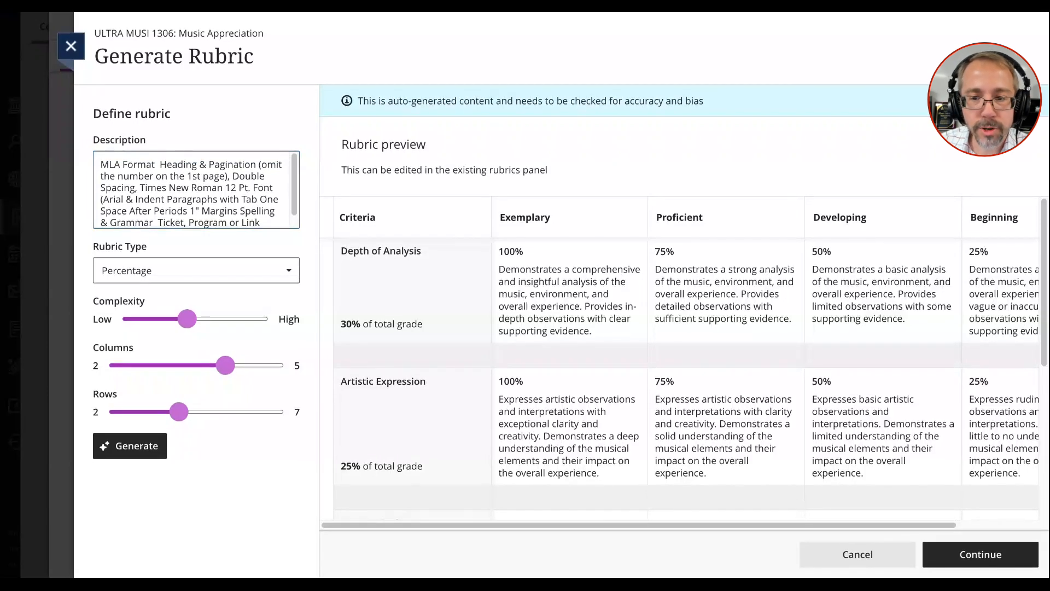
click(233, 176)
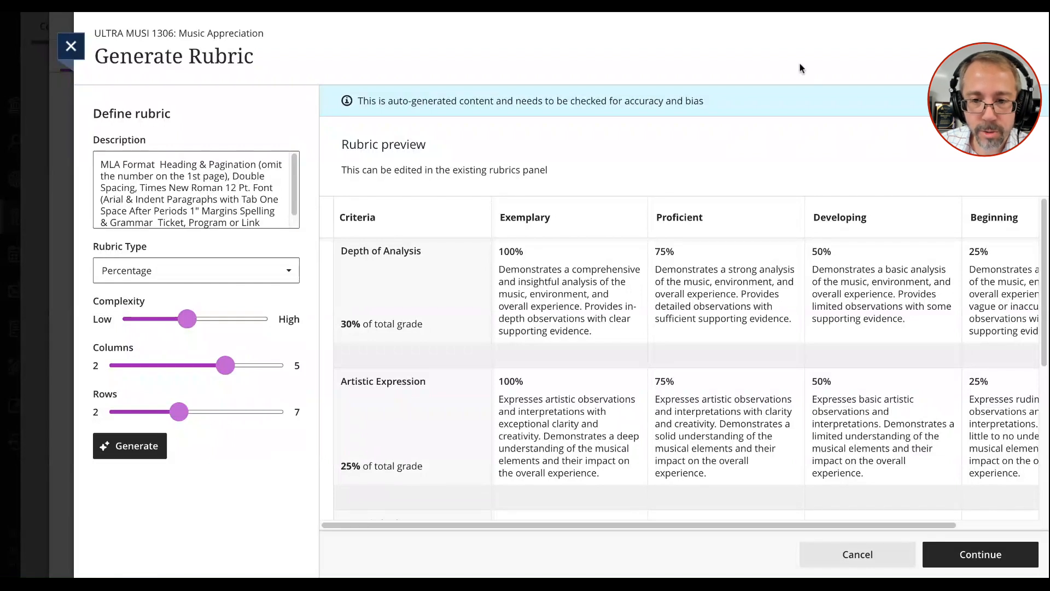
click(234, 178)
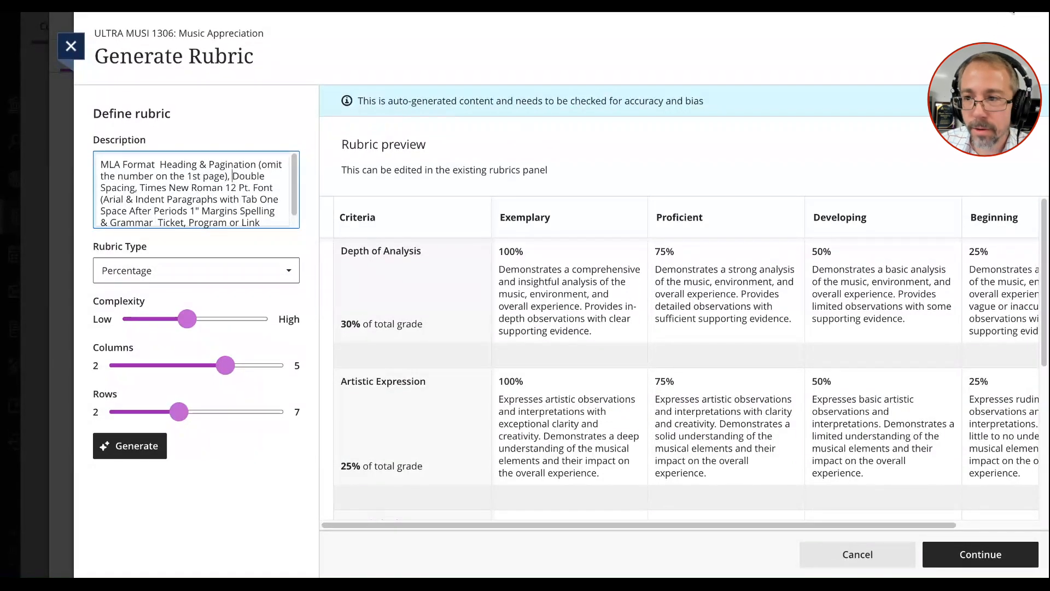
click(1012, 7)
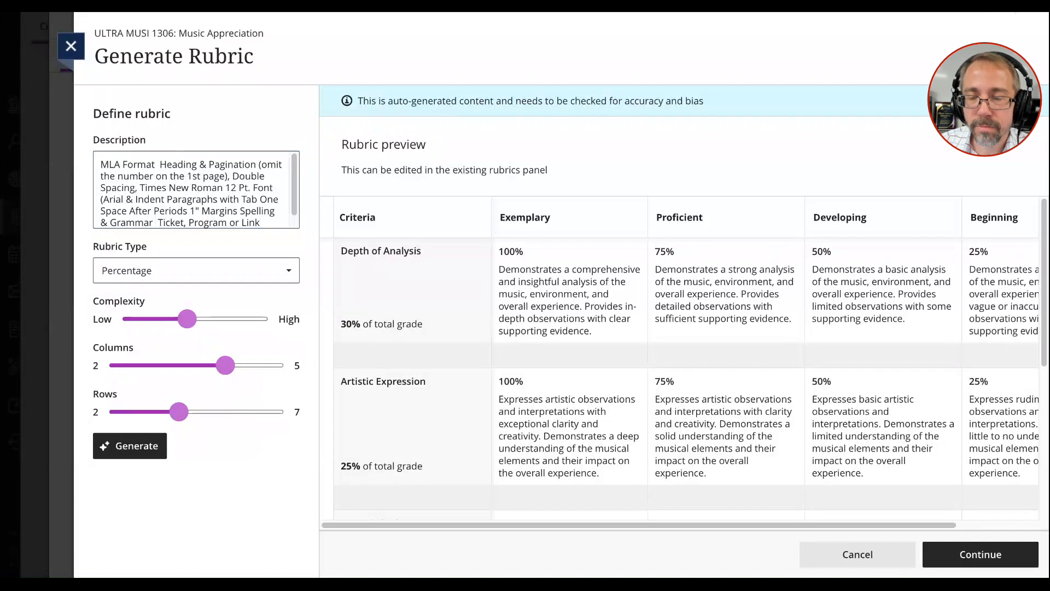
click(1015, 8)
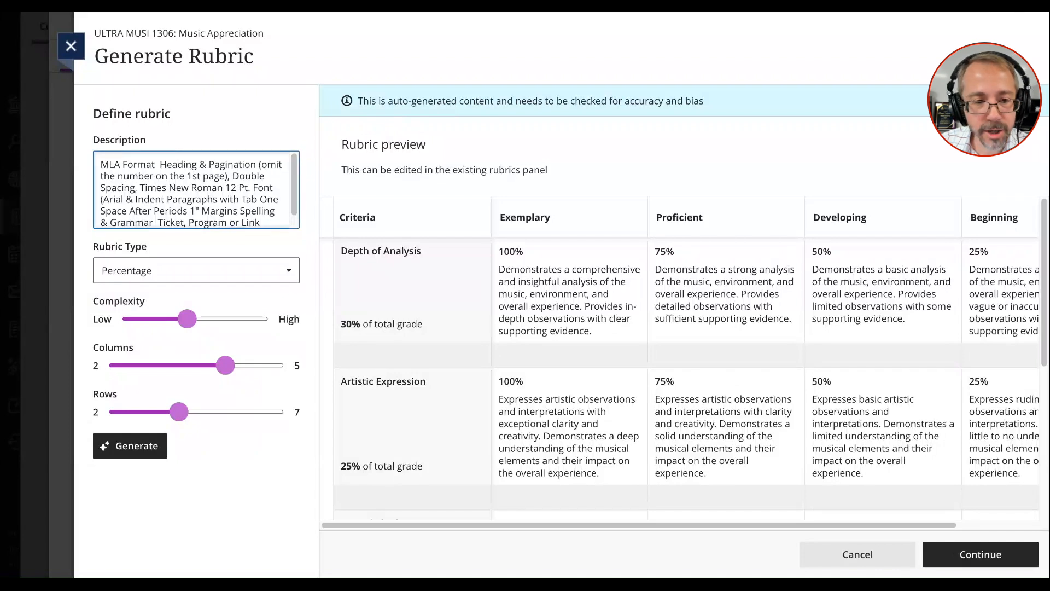
Step: Delete "MLA Format" from the rubric description so the text starts with "Heading & Pagination"
click(162, 168)
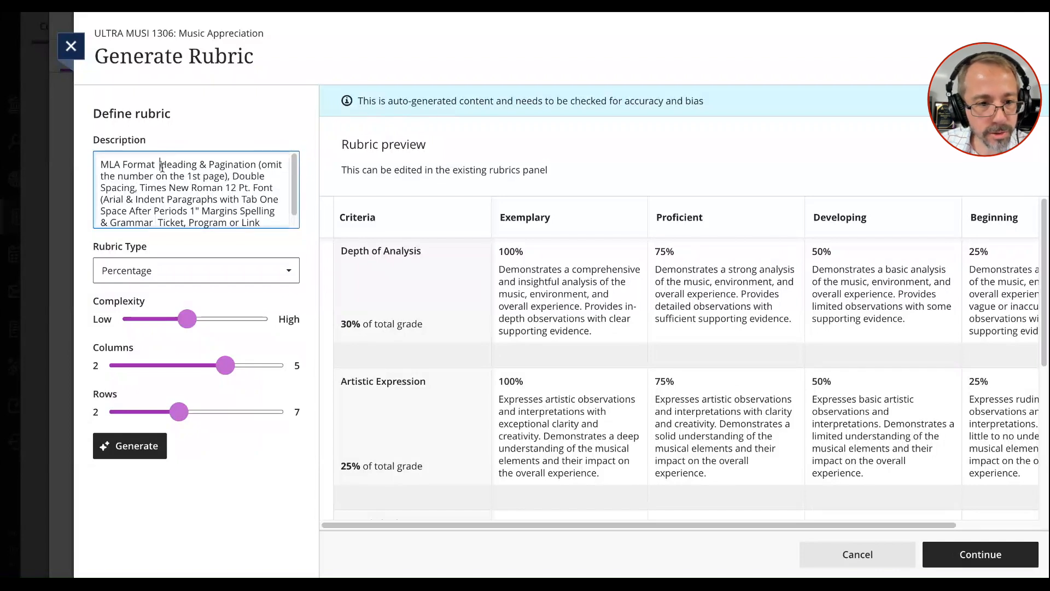
key(BackSpace)
key(BackSpace)
key(BackSpace)
key(BackSpace)
key(BackSpace)
key(BackSpace)
key(BackSpace)
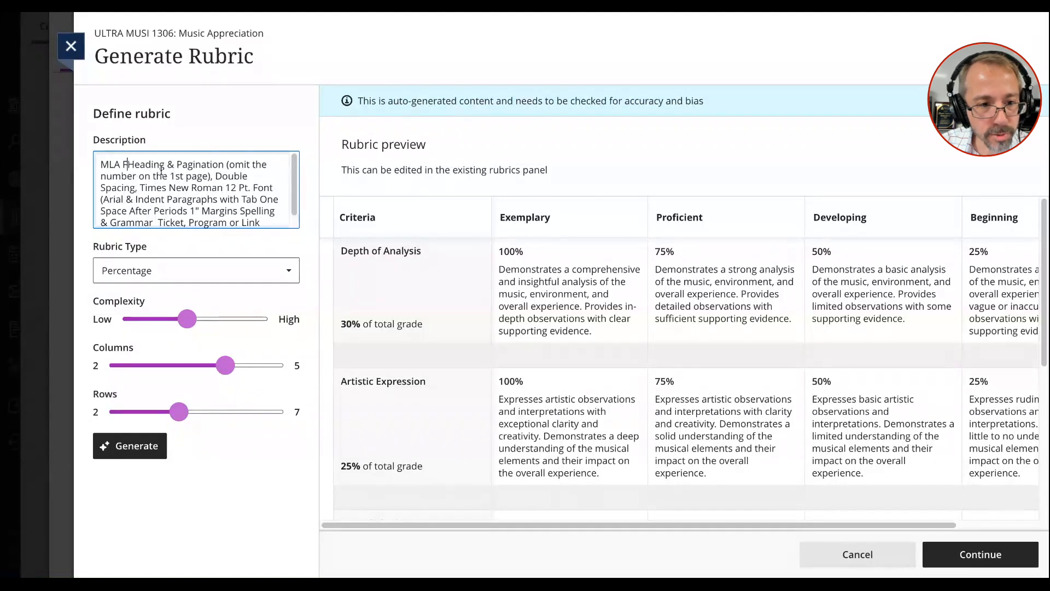
key(BackSpace)
key(BackSpace)
key(BackSpace)
key(BackSpace)
key(BackSpace)
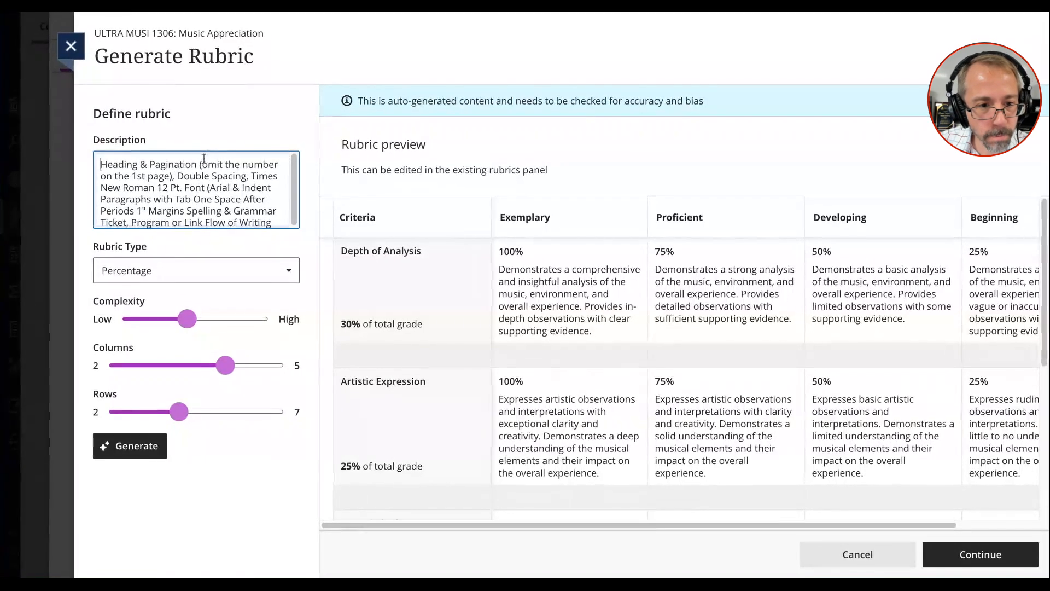
Step: Replace "(omit the number on the 1st page)," in the rubric description with a comma directly after "Heading & Pagination"
click(178, 178)
key(BackSpace)
key(BackSpace)
key(BackSpace)
key(BackSpace)
key(BackSpace)
key(BackSpace)
key(BackSpace)
key(BackSpace)
key(BackSpace)
key(BackSpace)
key(BackSpace)
key(BackSpace)
key(BackSpace)
key(BackSpace)
key(BackSpace)
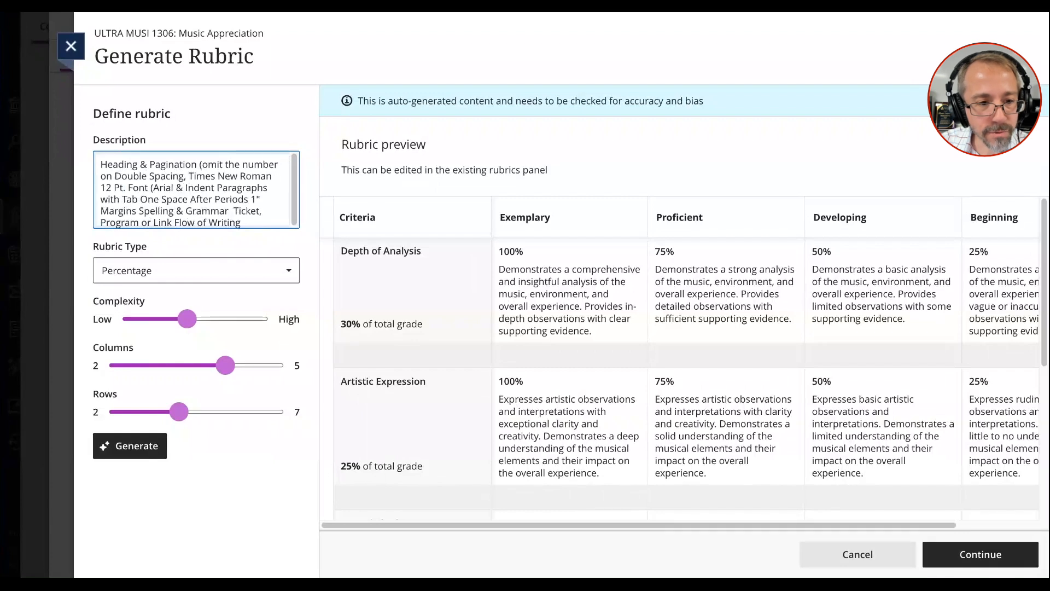
key(BackSpace)
key(BackSpace)
key(BackSpace)
key(BackSpace)
key(BackSpace)
key(BackSpace)
key(BackSpace)
key(BackSpace)
key(BackSpace)
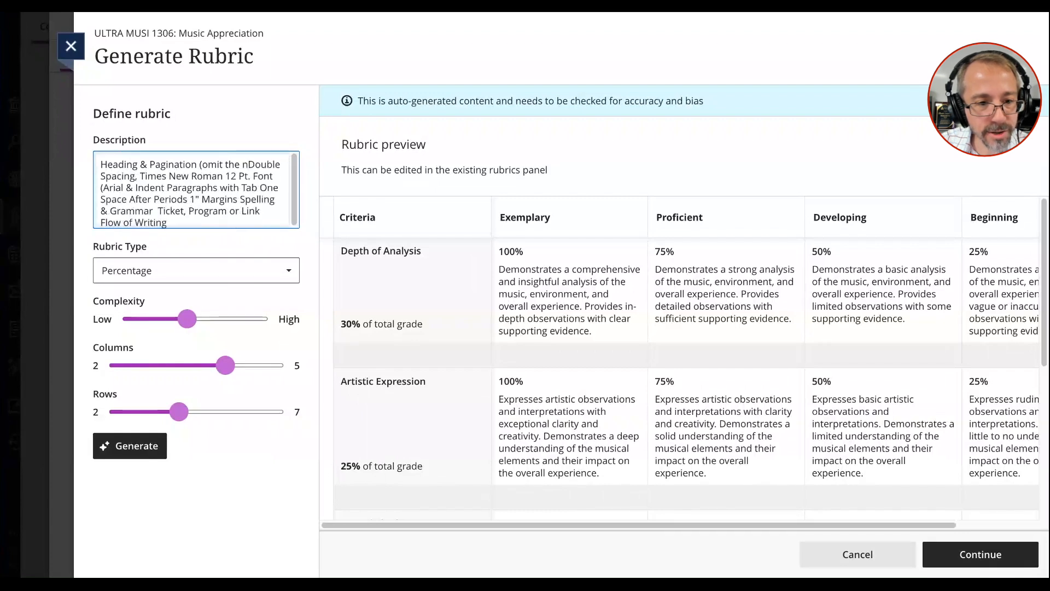
key(BackSpace)
key(BackSpace)
key(BackSpace)
key(BackSpace)
key(BackSpace)
key(BackSpace)
key(BackSpace)
key(BackSpace)
key(BackSpace)
key(BackSpace)
key(BackSpace)
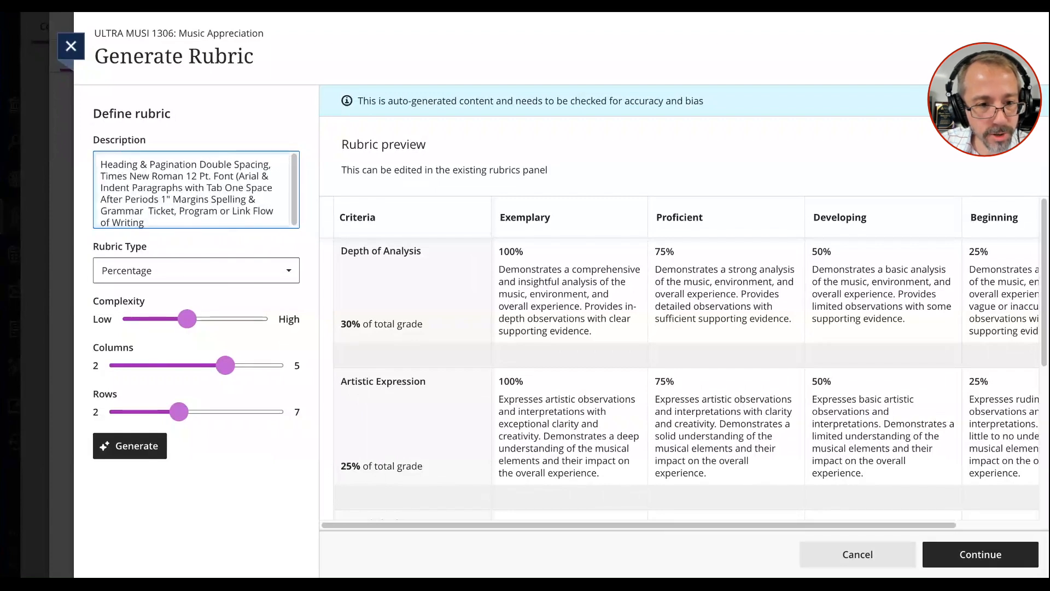
key(BackSpace)
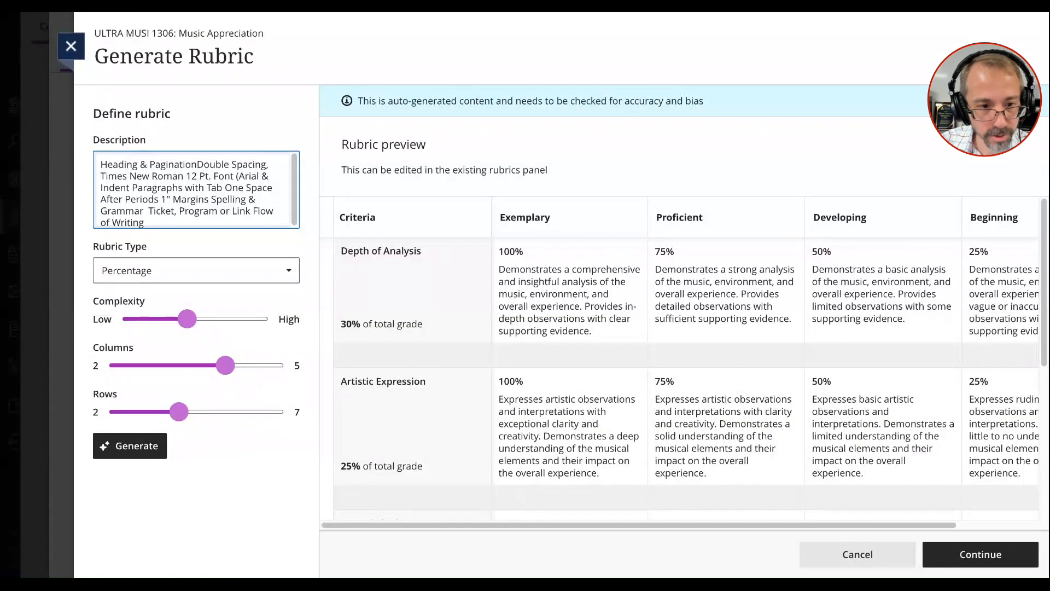
text(,)
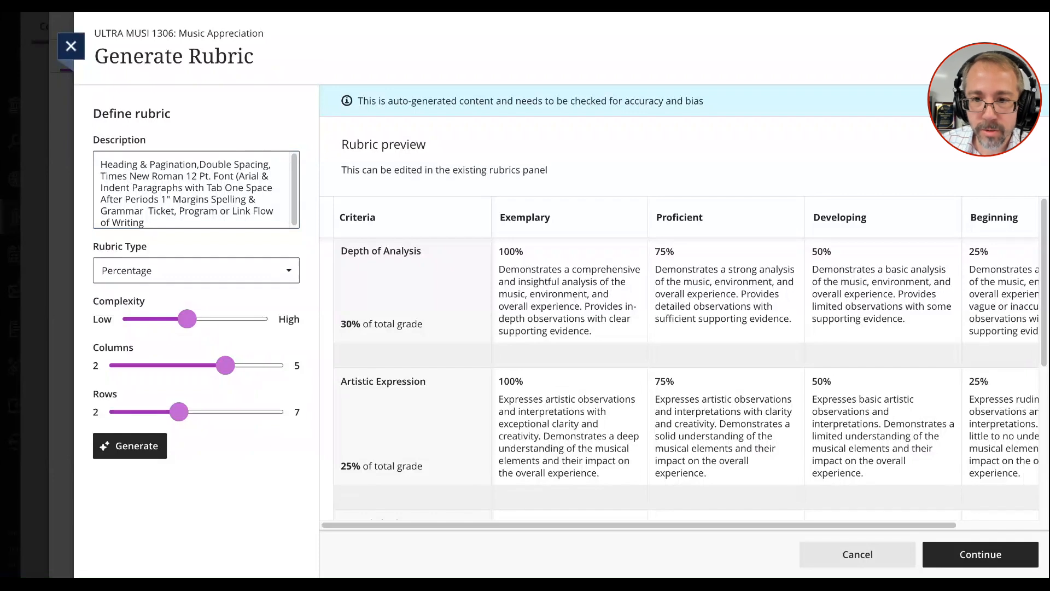
Step: Replace "(Arial &" with a comma after "Font" so the description reads "Times New Roman 12 Pt. Font, Indent Paragraphs"
click(199, 164)
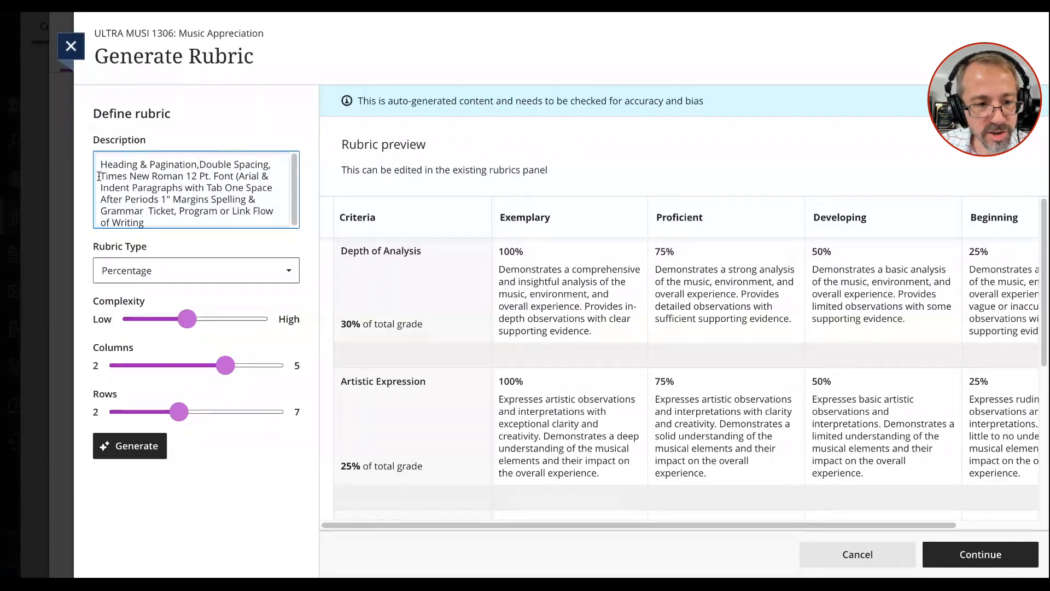
click(210, 176)
text(.)
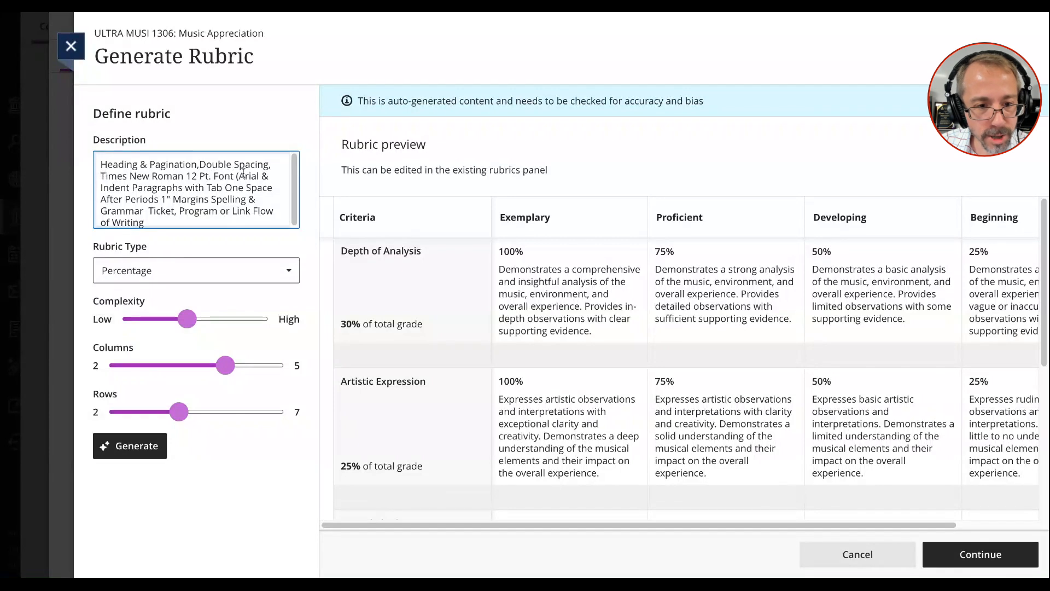
click(100, 189)
key(BackSpace)
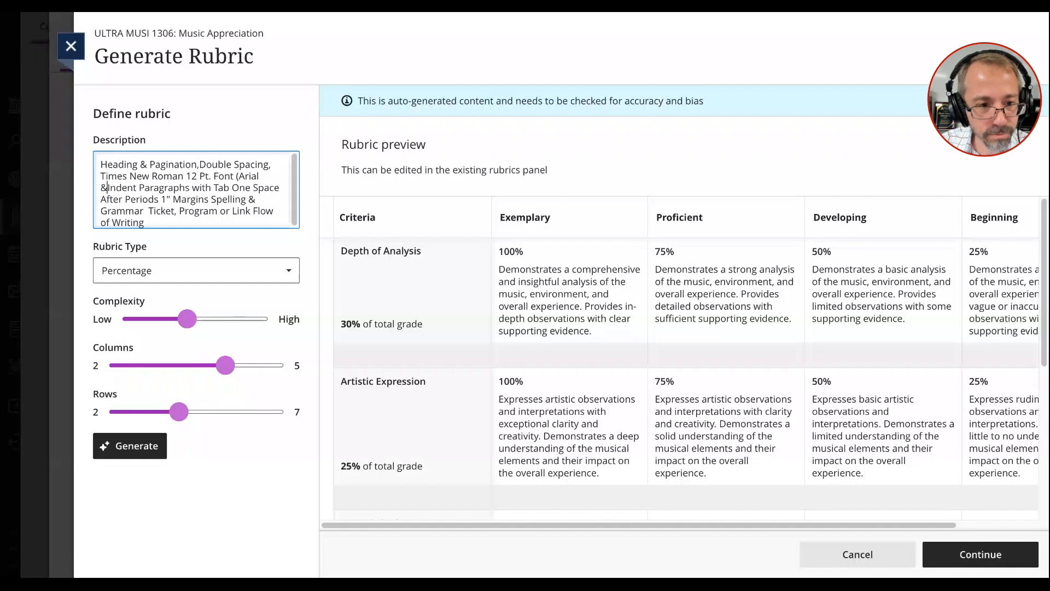
key(BackSpace)
key(BackSpace)
key(BackSpace)
key(BackSpace)
key(BackSpace)
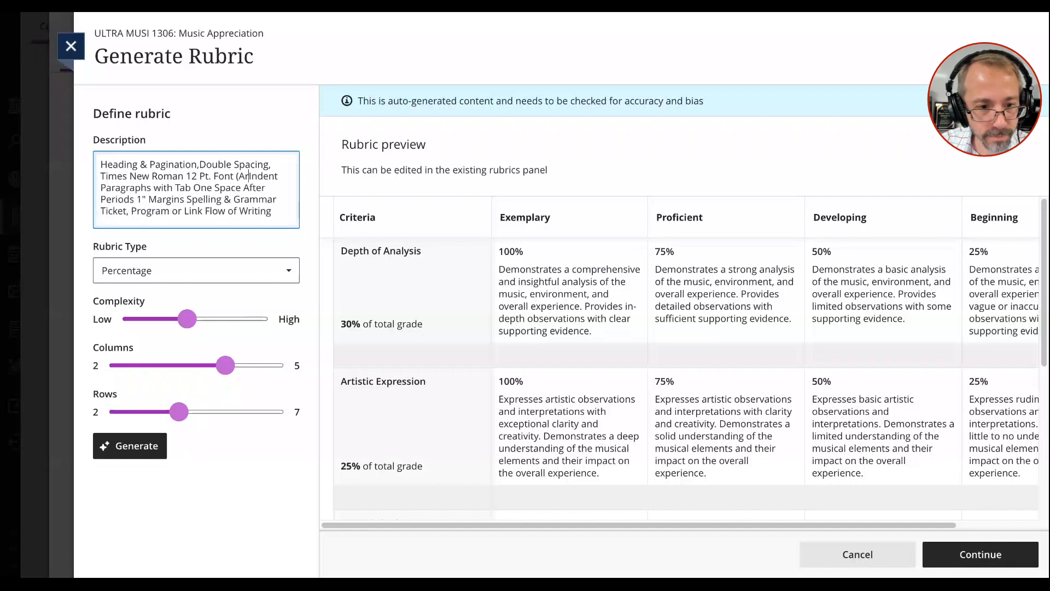
key(BackSpace)
key(BackSpace)
key(BackSpace)
key(BackSpace)
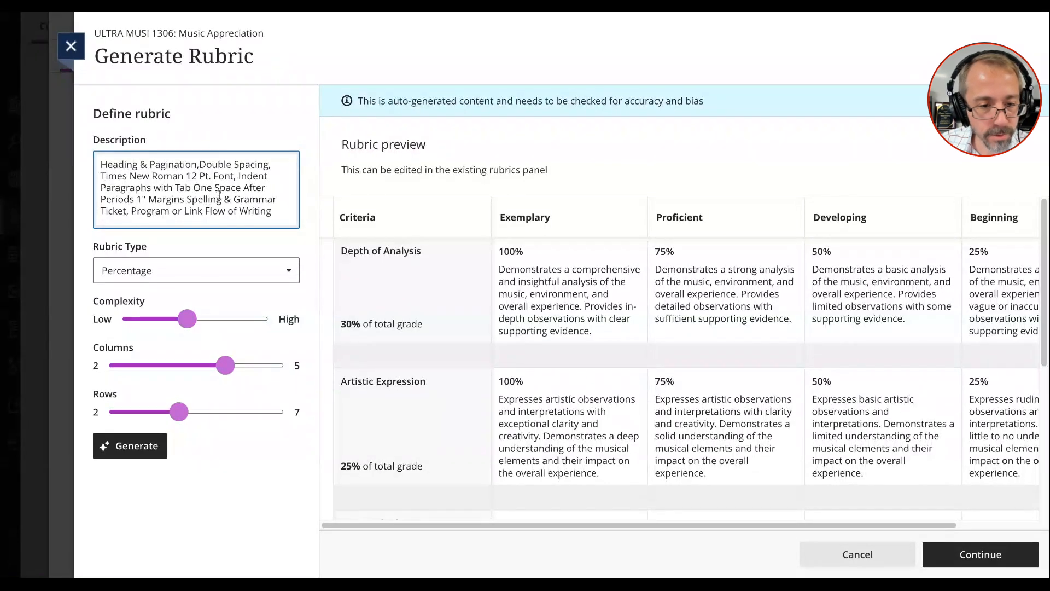
Step: Separate two requirements with a comma so the description reads "Indent Paragraphs with Tab, One Space After Periods"
click(243, 188)
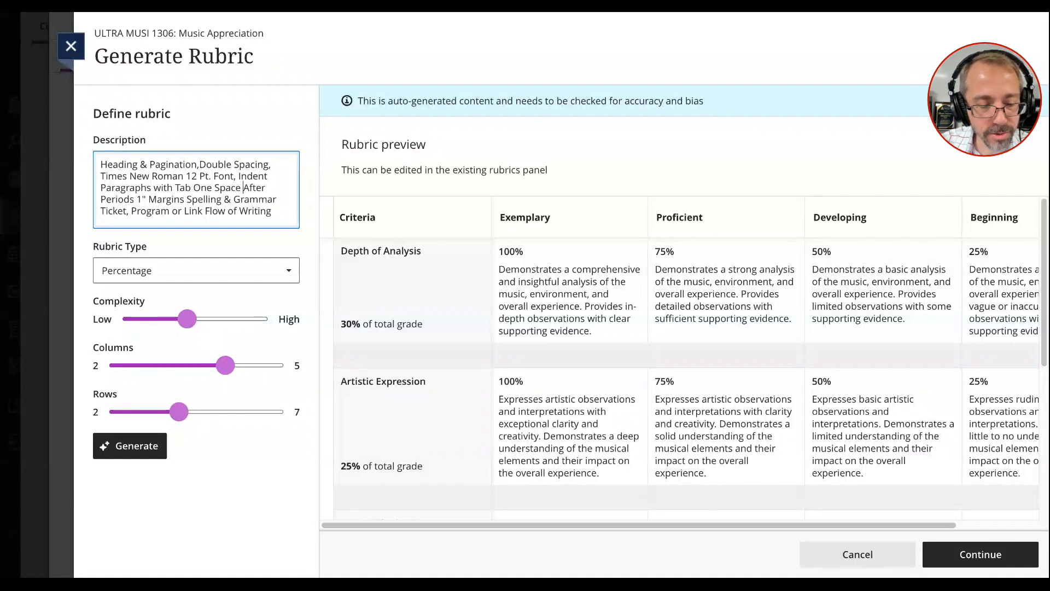
key(BackSpace)
key(BackSpace)
key(BackSpace)
key(BackSpace)
key(BackSpace)
key(BackSpace)
key(BackSpace)
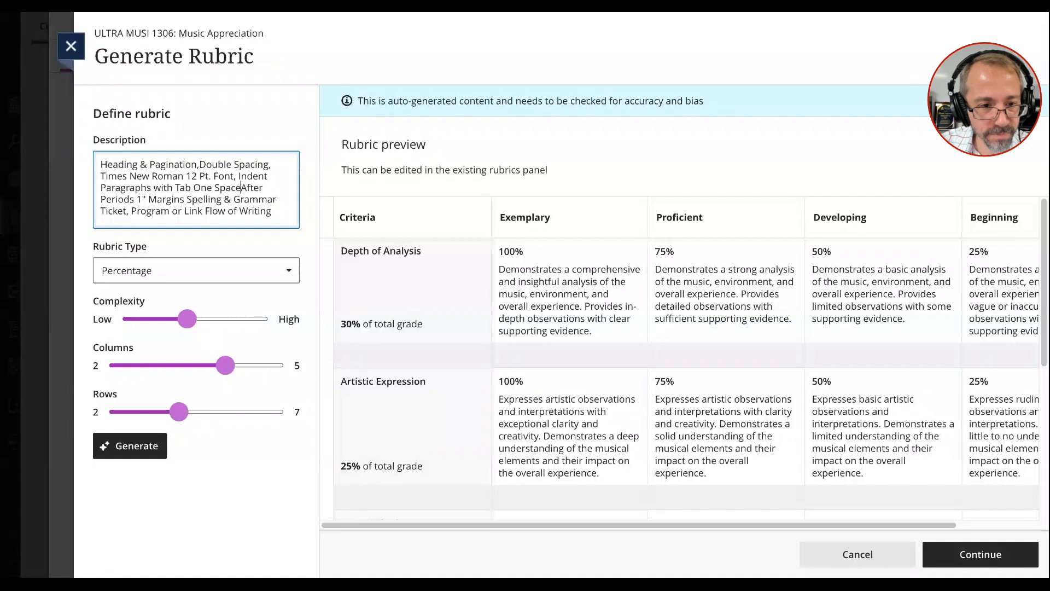
key(BackSpace)
key(BackSpace)
key(BackSpace)
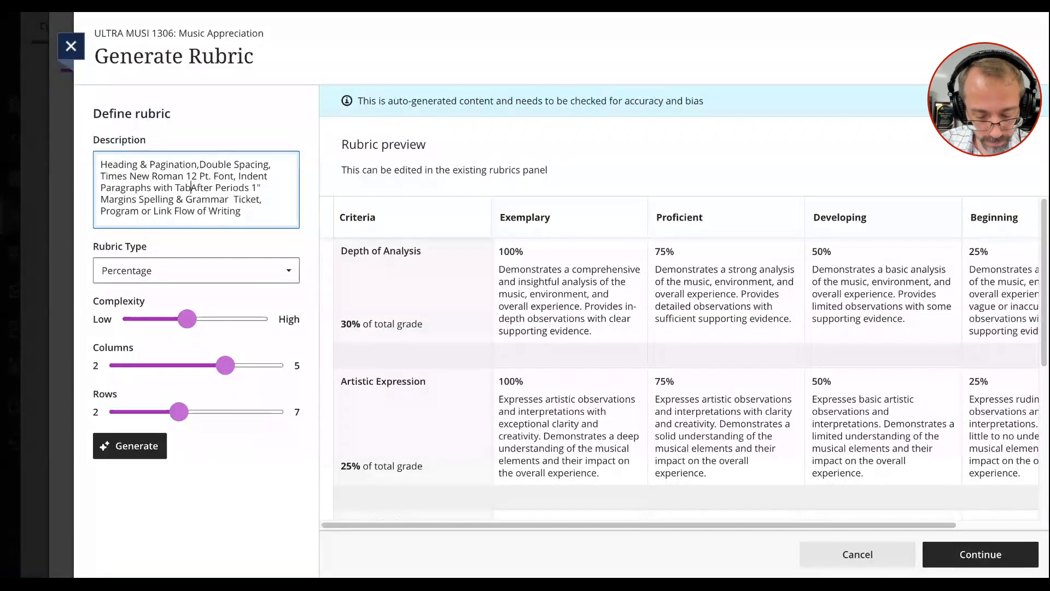
text(,)
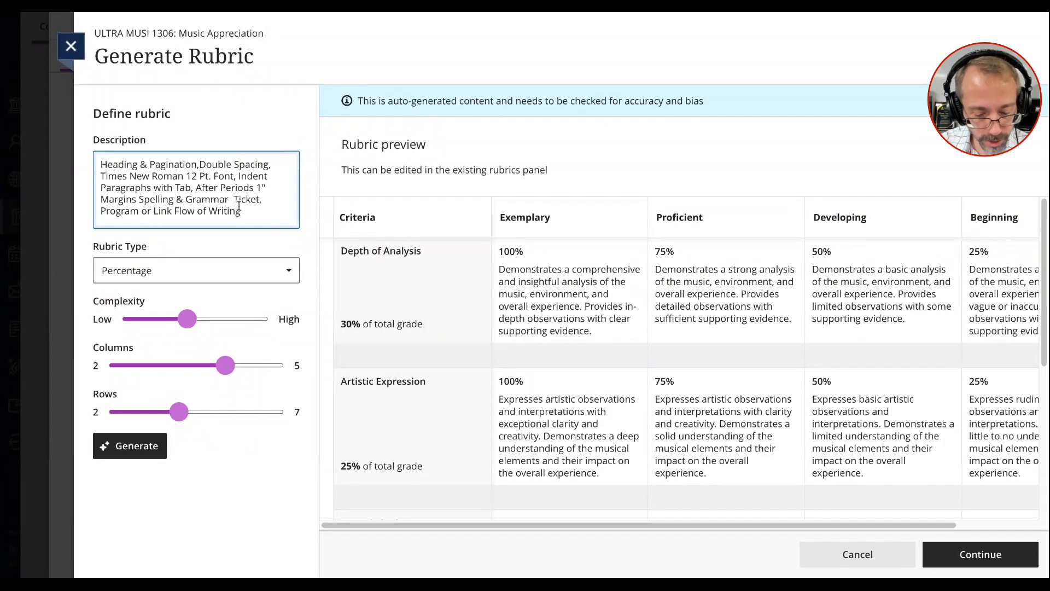
text(one)
key(BackSpace)
key(BackSpace)
key(BackSpace)
key(BackSpace)
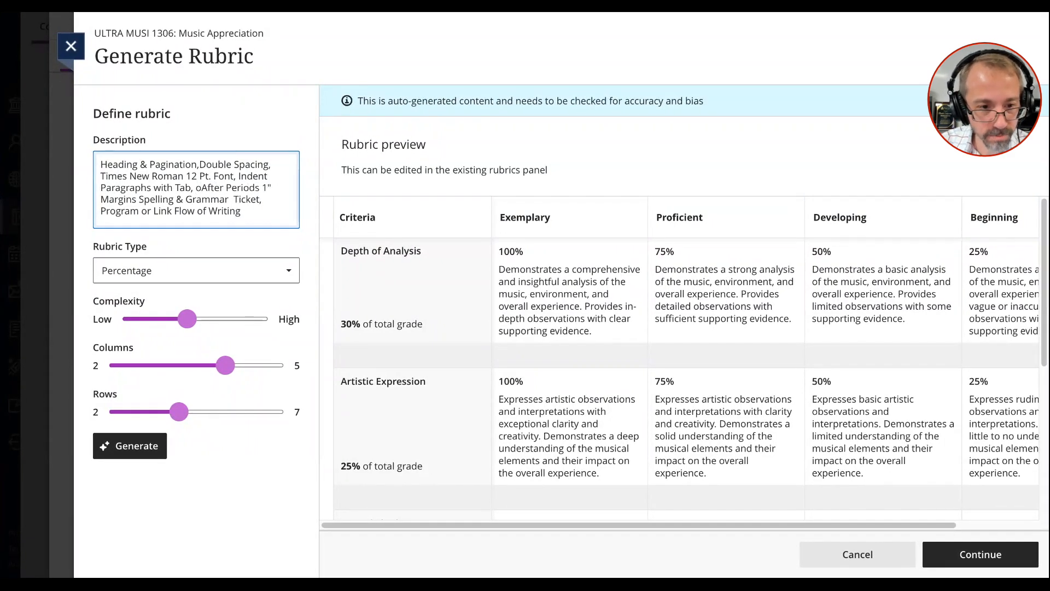
text(One)
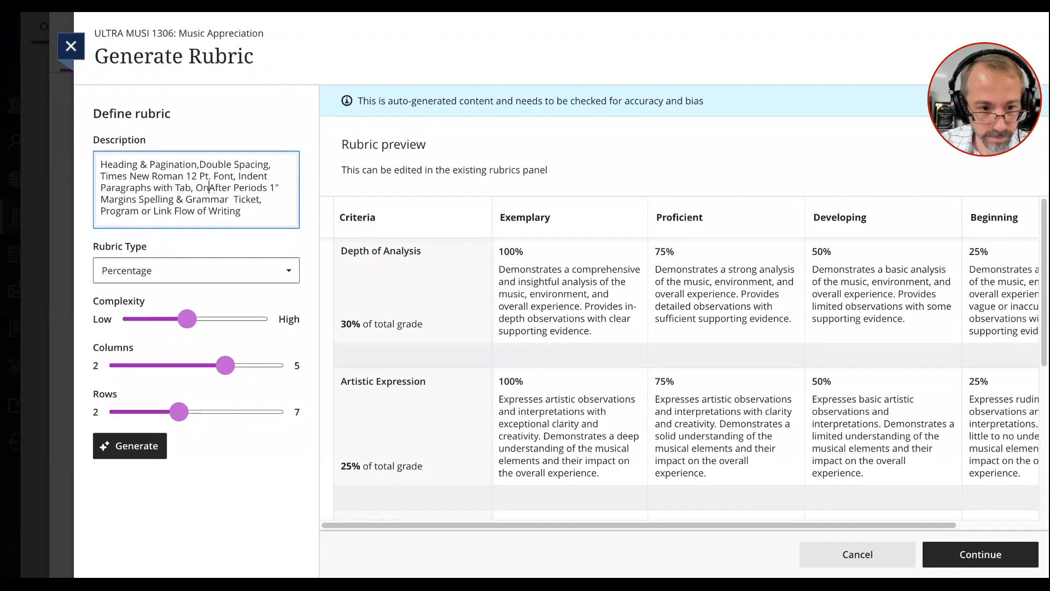
text( Space)
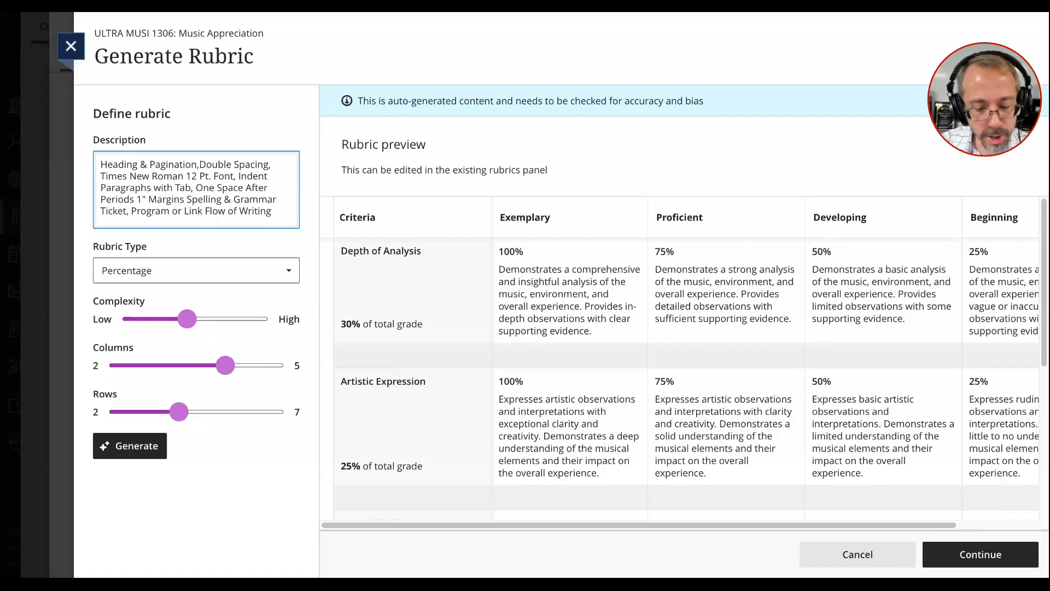
Step: Separate the requirements with commas so the rubric description reads "One Space After Periods, 1" Margins, Spelling & Grammar"
key(BackSpace)
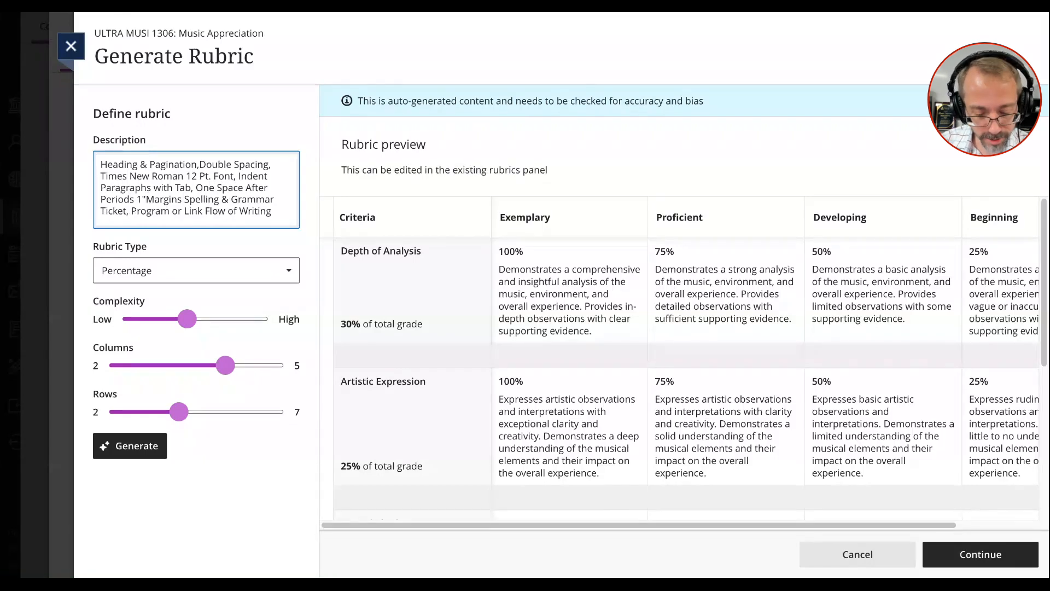
text(,)
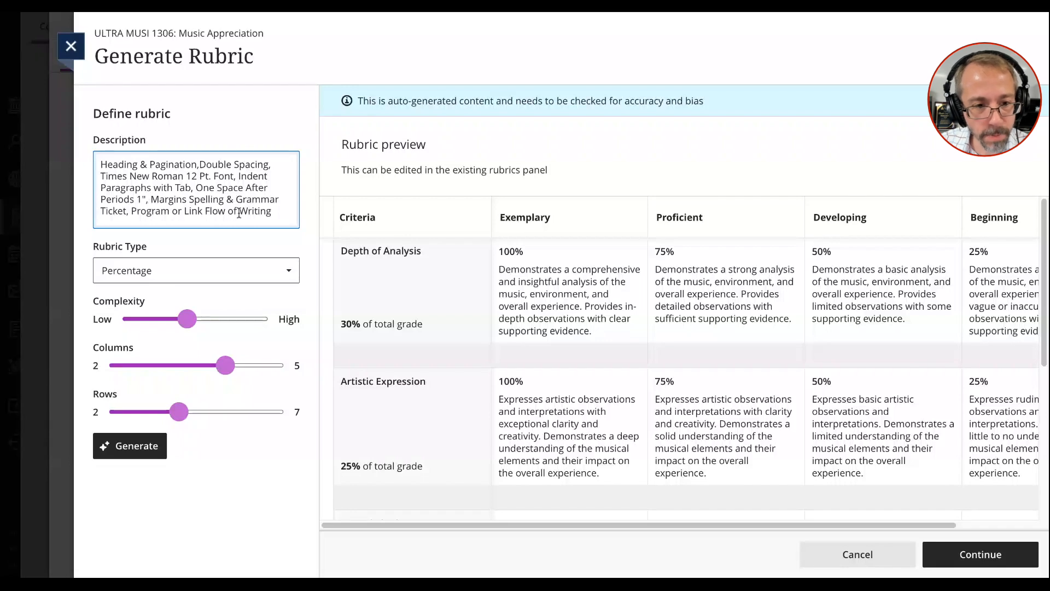
click(190, 201)
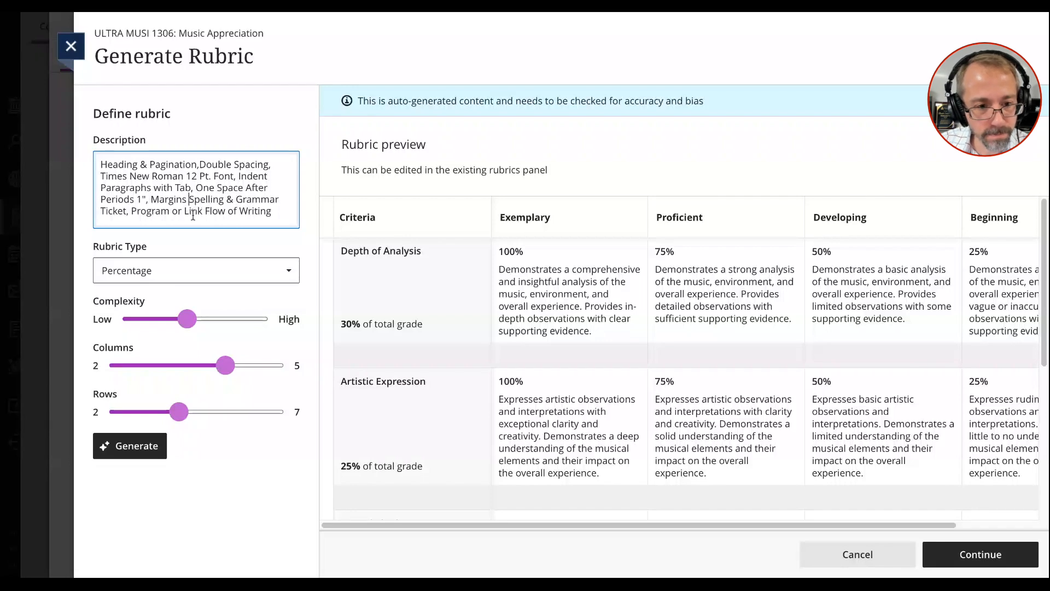
click(140, 200)
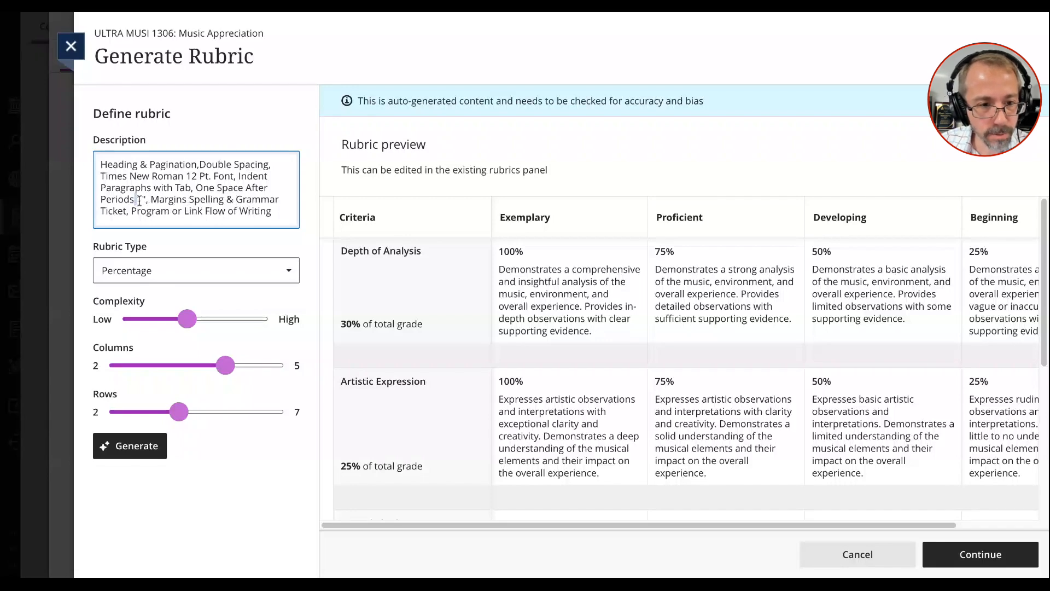
key(Left)
key(Left)
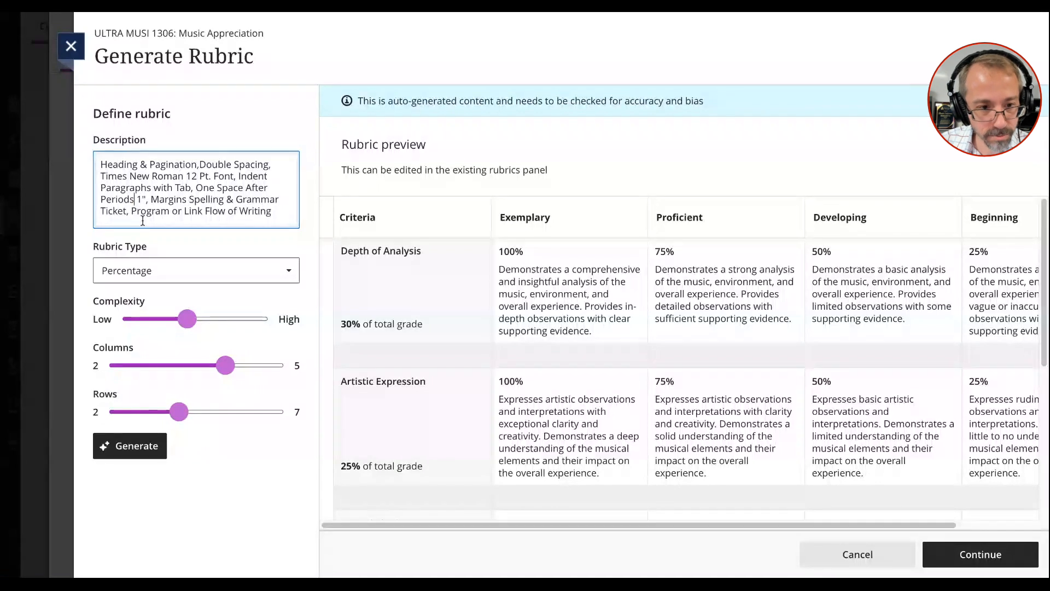
text(,)
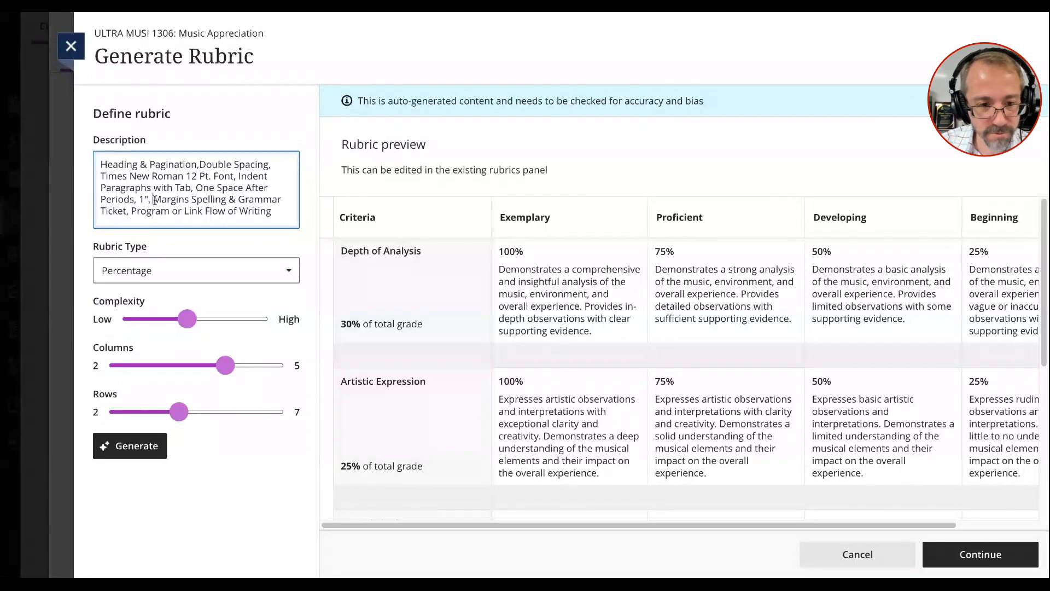
key(BackSpace)
key(BackSpace)
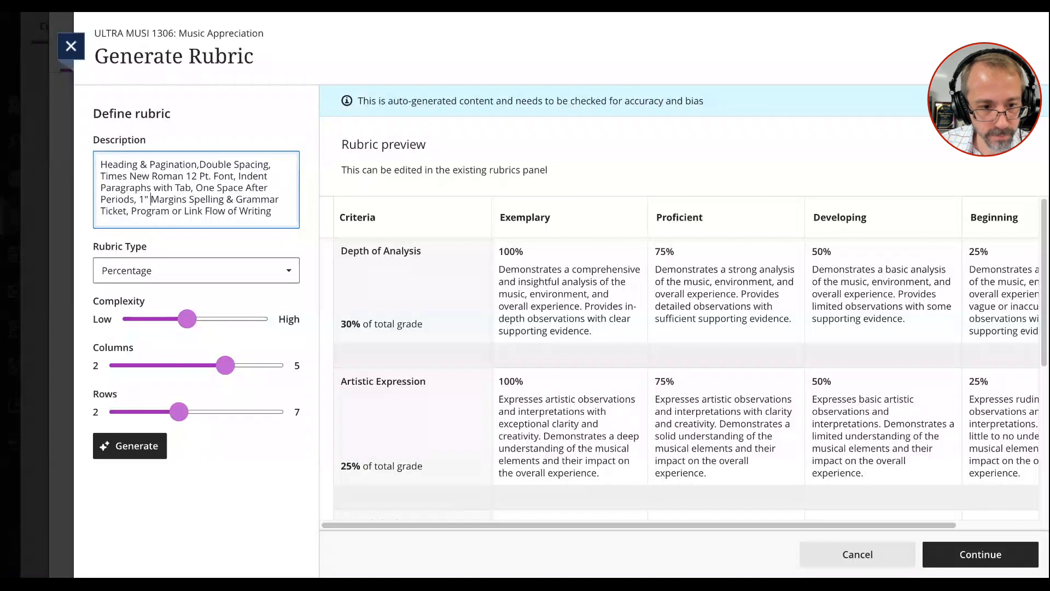
click(189, 199)
key(BackSpace)
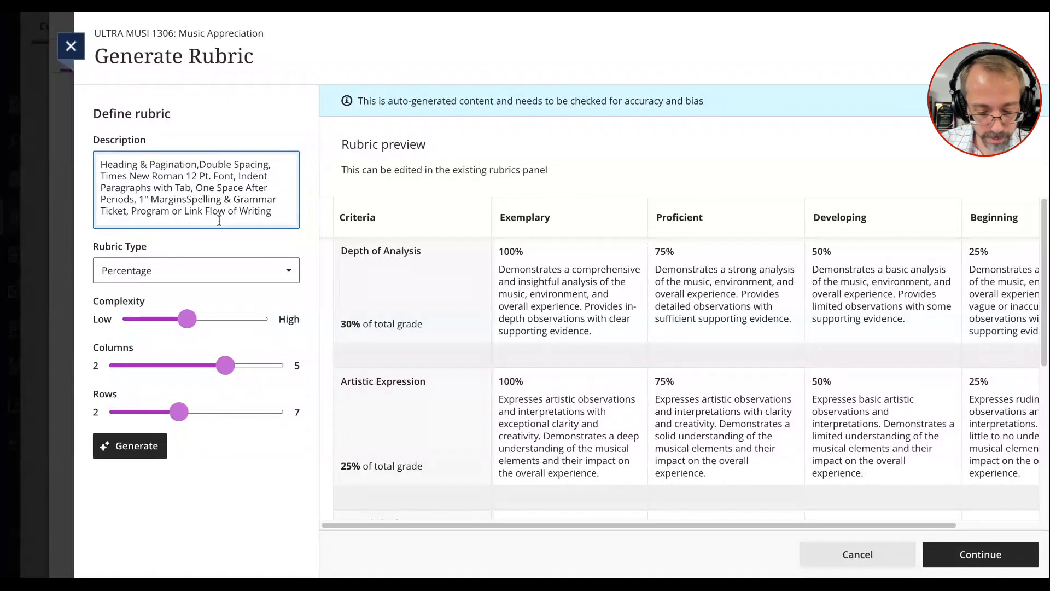
text(,)
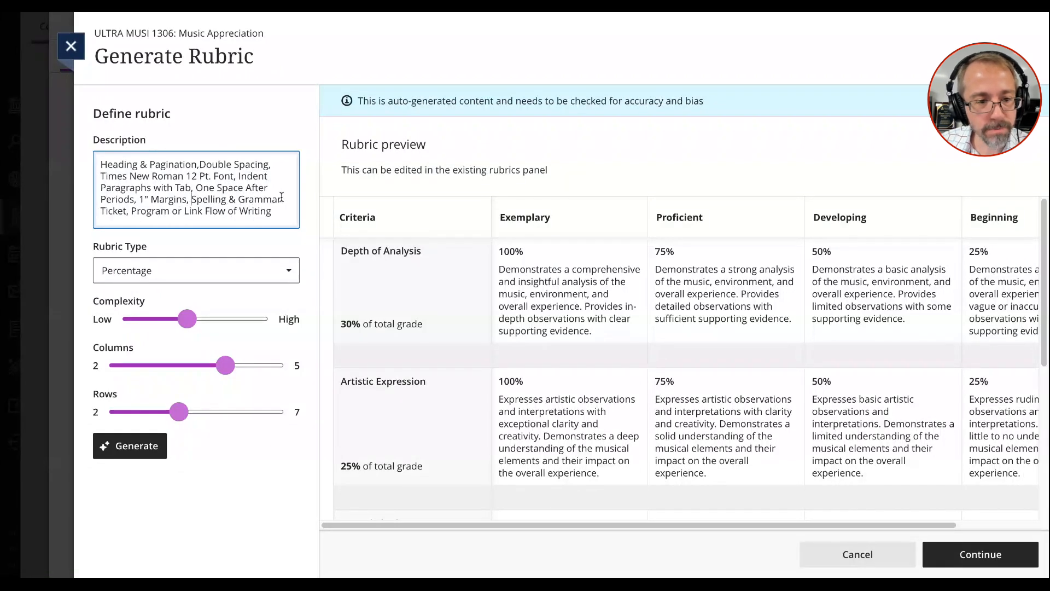
Step: Replace ", Program or" after "Ticket" with "Stub," in the rubric description
click(185, 210)
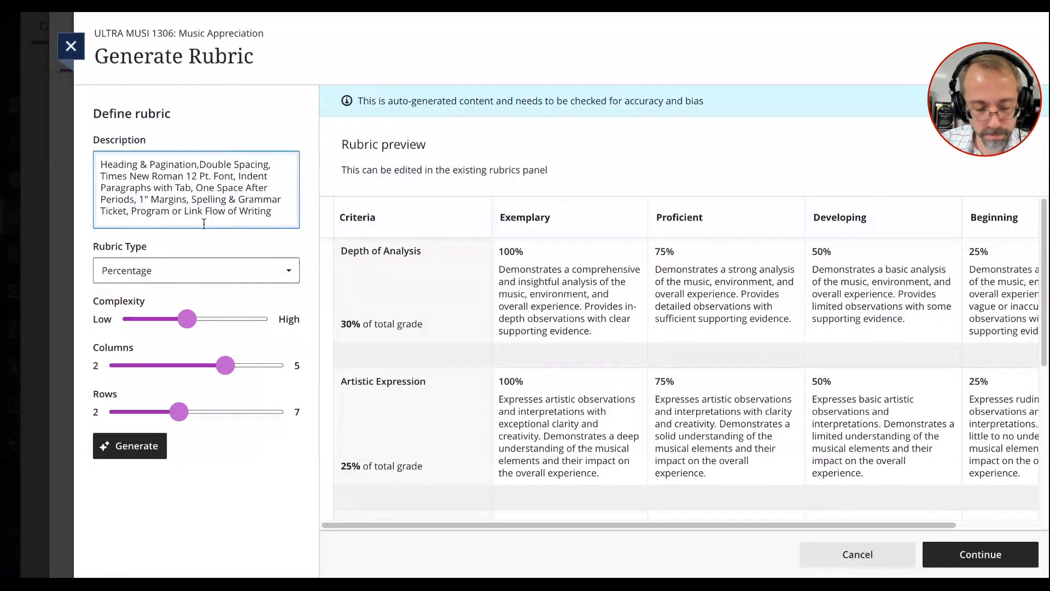
key(BackSpace)
key(BackSpace)
key(BackSpace)
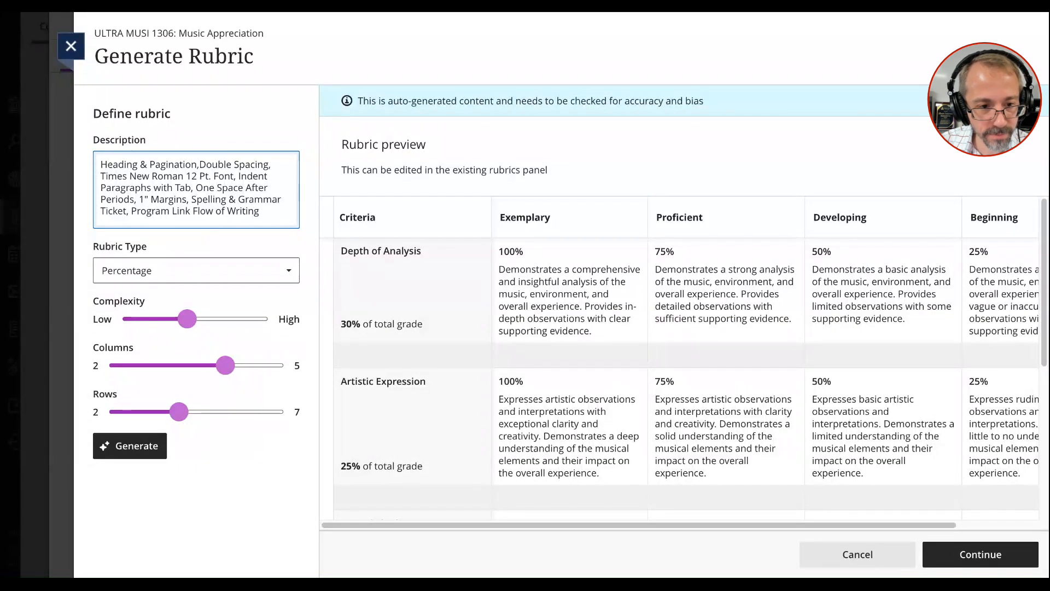
key(BackSpace)
key(BackSpace)
key(BackSpace)
key(BackSpace)
key(BackSpace)
key(BackSpace)
key(BackSpace)
key(BackSpace)
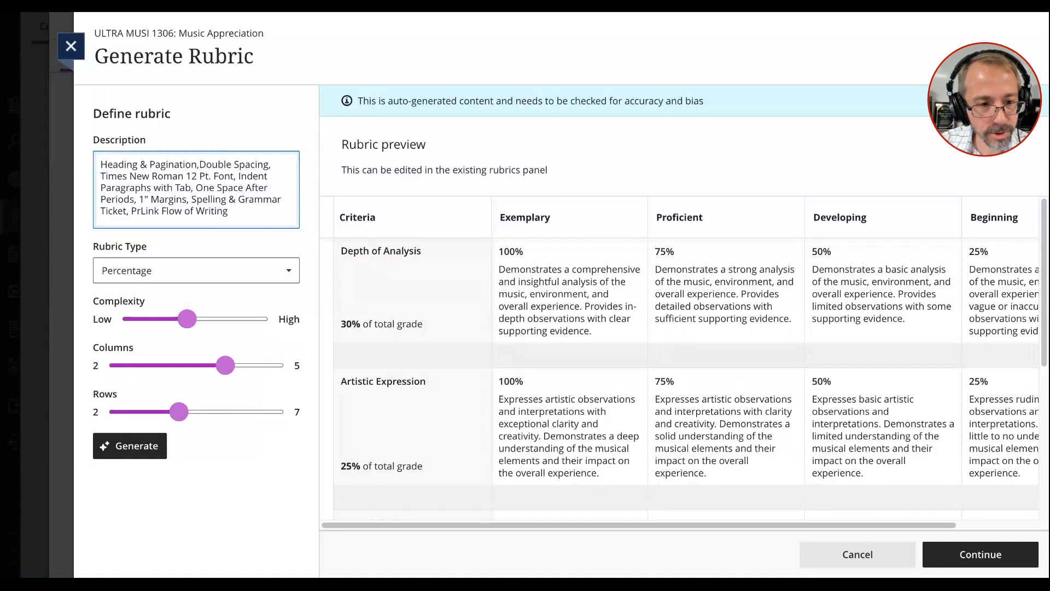
key(BackSpace)
text(St)
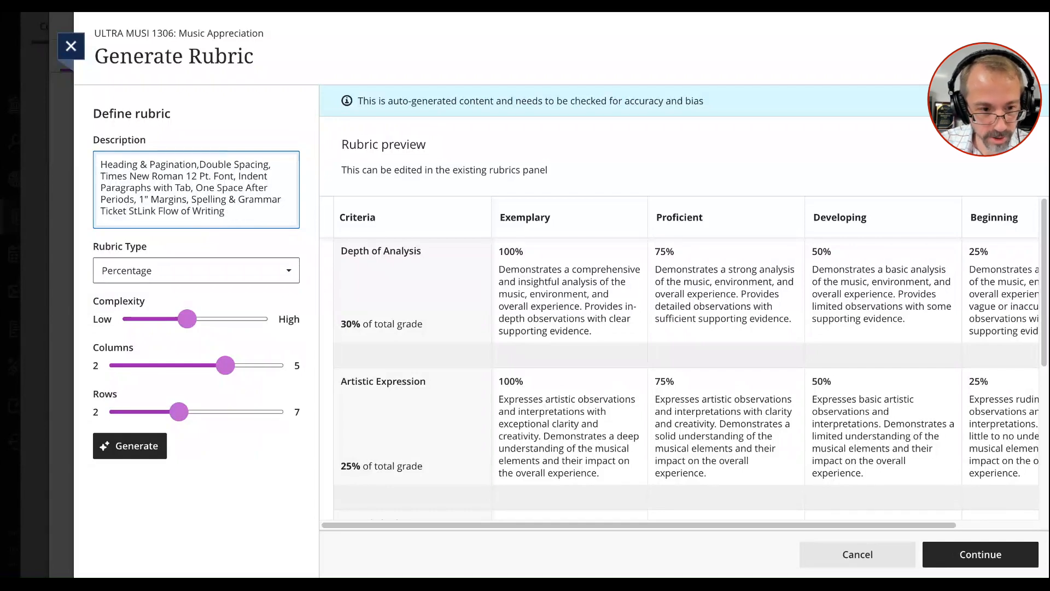
text(ub ,)
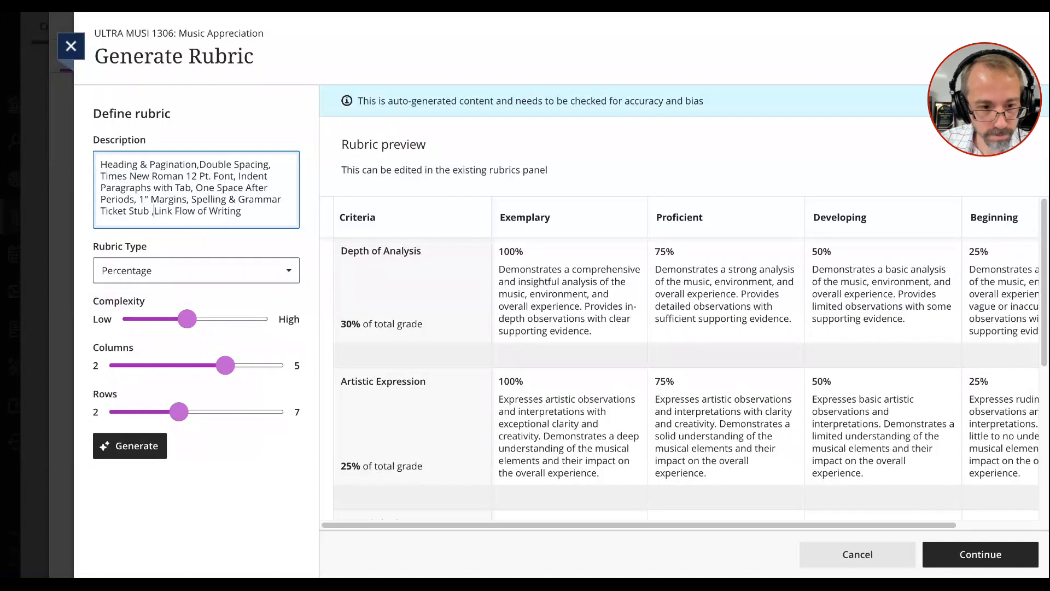
key(BackSpace)
key(BackSpace)
text(,)
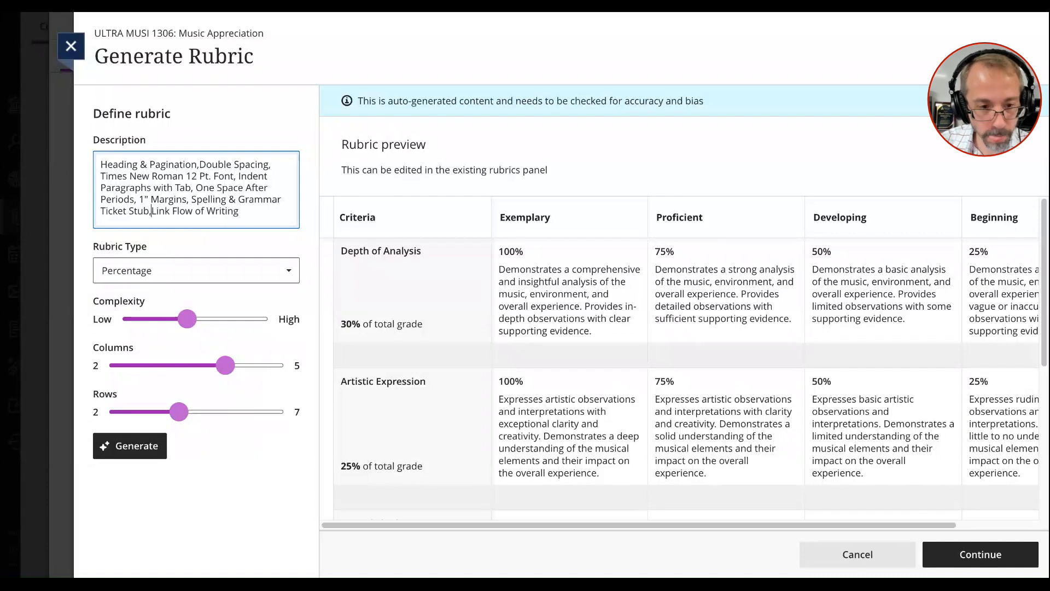
Step: Delete "Link" from the rubric description so it ends with "Ticket Stub, Flow of Writing"
click(175, 212)
key(BackSpace)
key(BackSpace)
key(BackSpace)
key(BackSpace)
key(BackSpace)
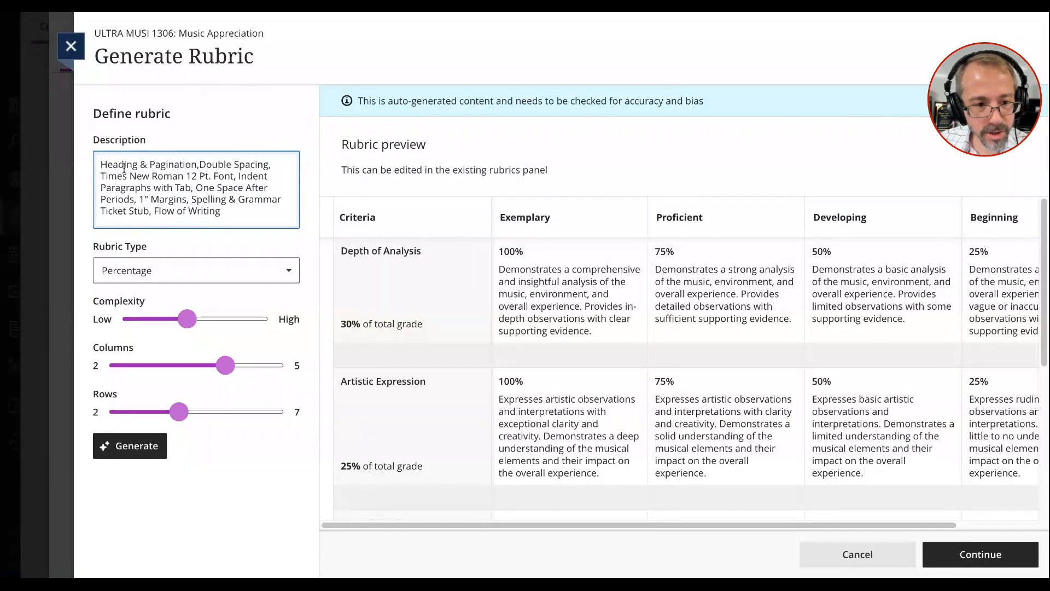
Step: Add a space after "Heading & Pagination," and a comma after "Spelling & Grammar" in the rubric description
click(199, 164)
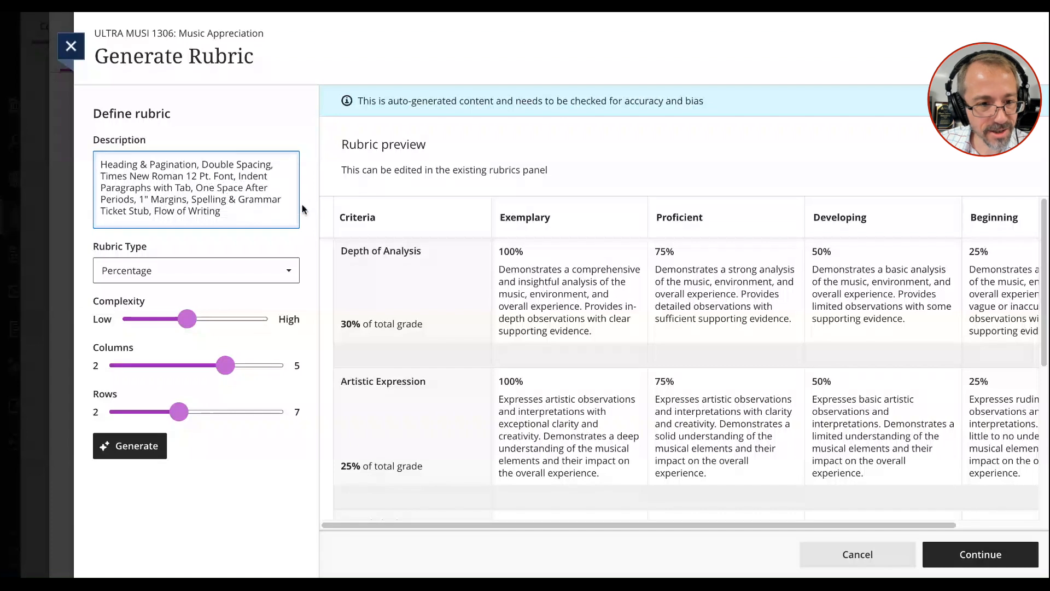
click(283, 201)
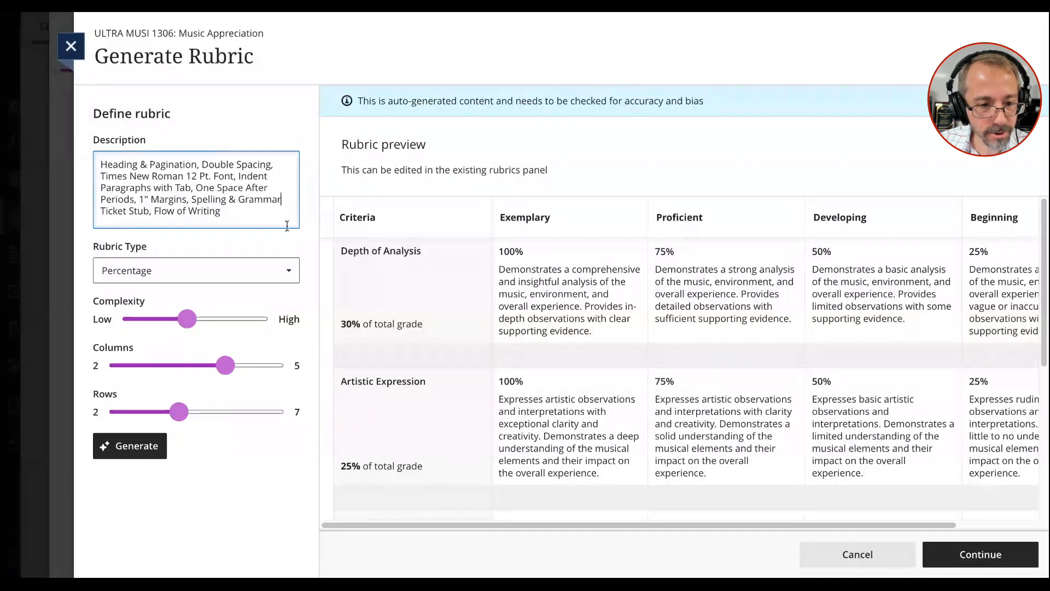
text(,)
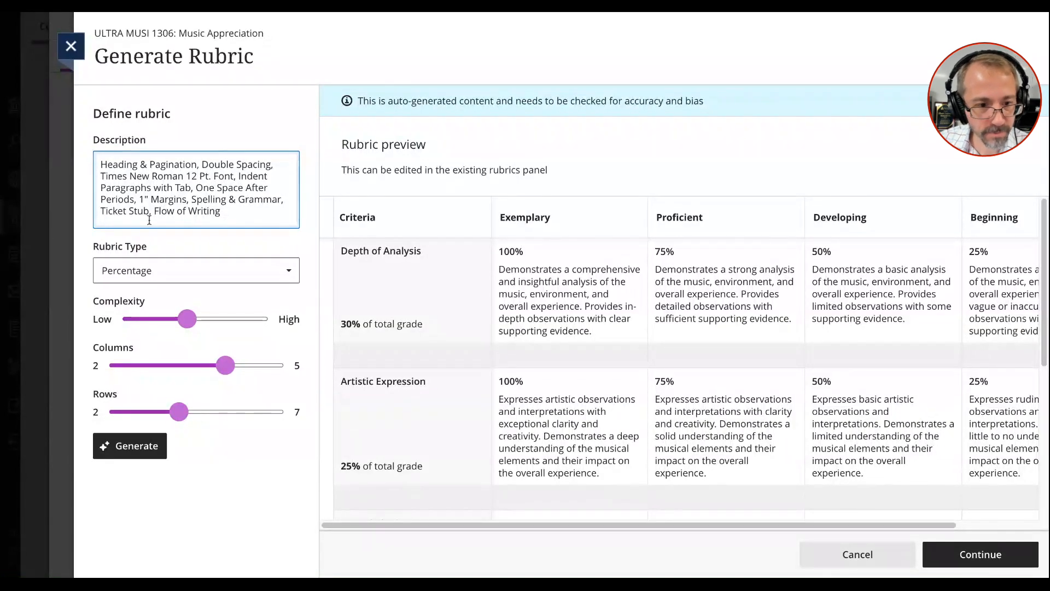
click(233, 213)
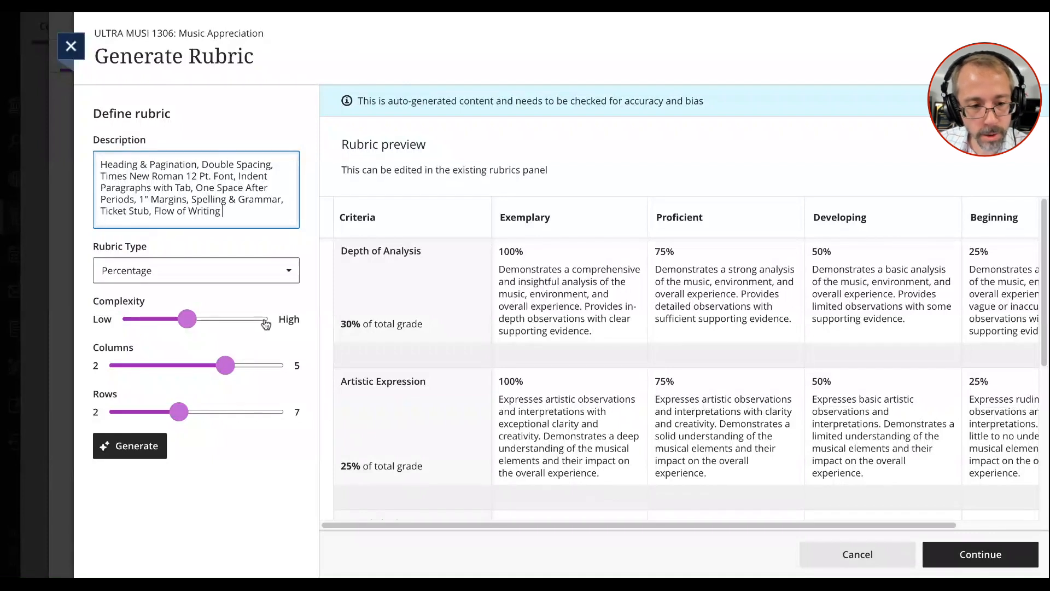
Step: Generate a new rubric preview from the edited description, keeping the current type, complexity, column and row settings
mouse_move(227, 369)
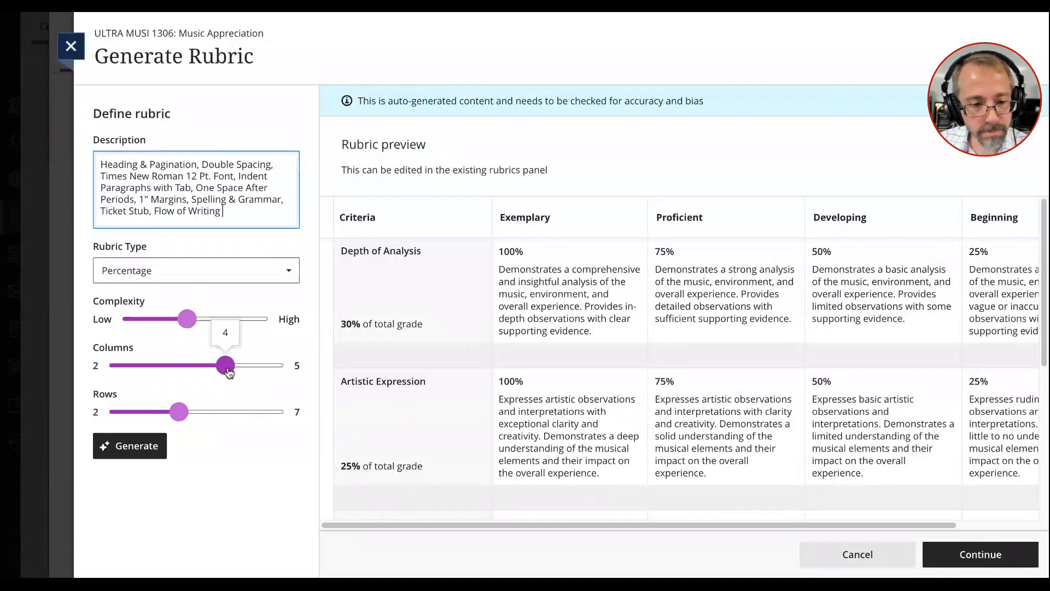
mouse_move(185, 419)
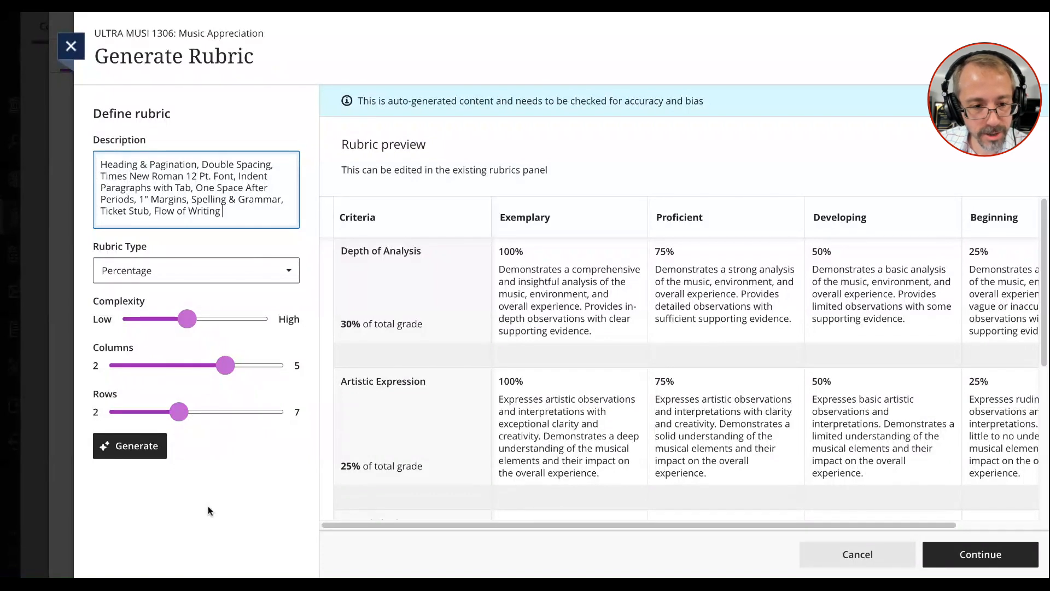
click(127, 452)
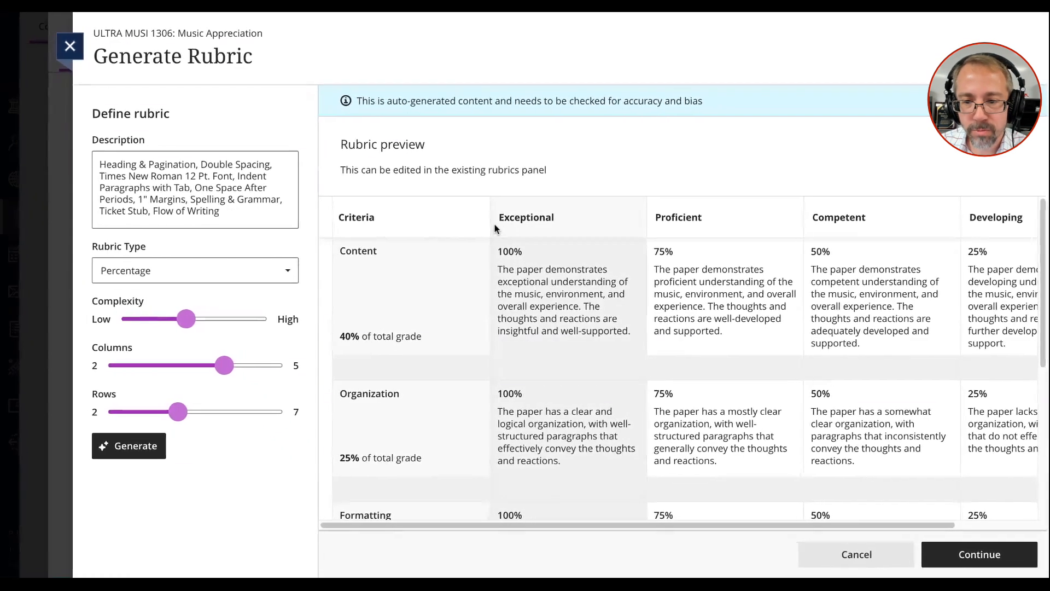
Step: Review the generated rubric's criteria, performance levels, descriptions and grade weightings in the preview
scroll(499, 313, down, 5)
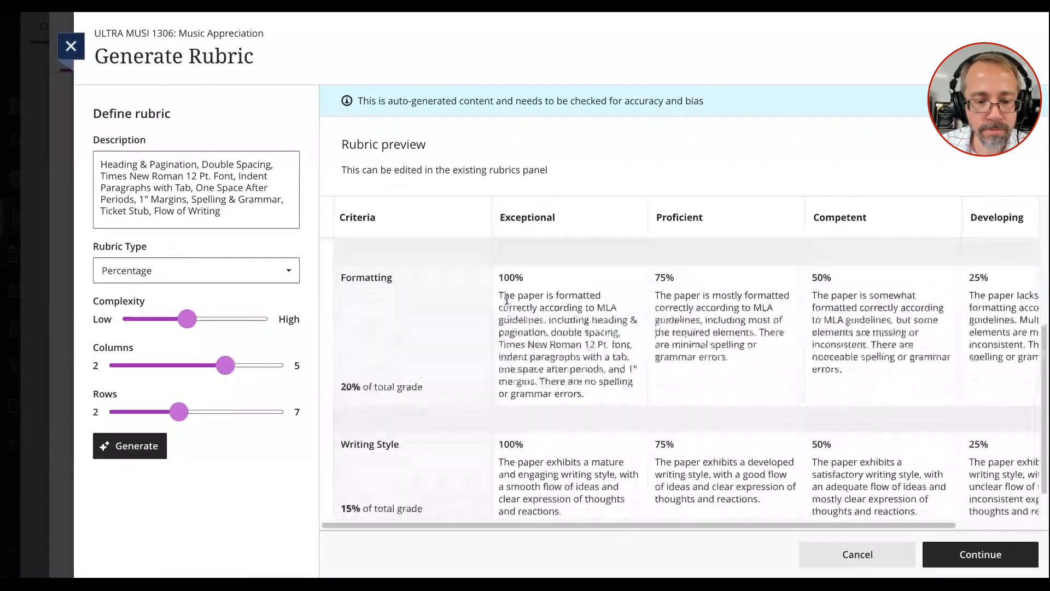
scroll(507, 300, up, 2)
scroll(507, 299, up, 2)
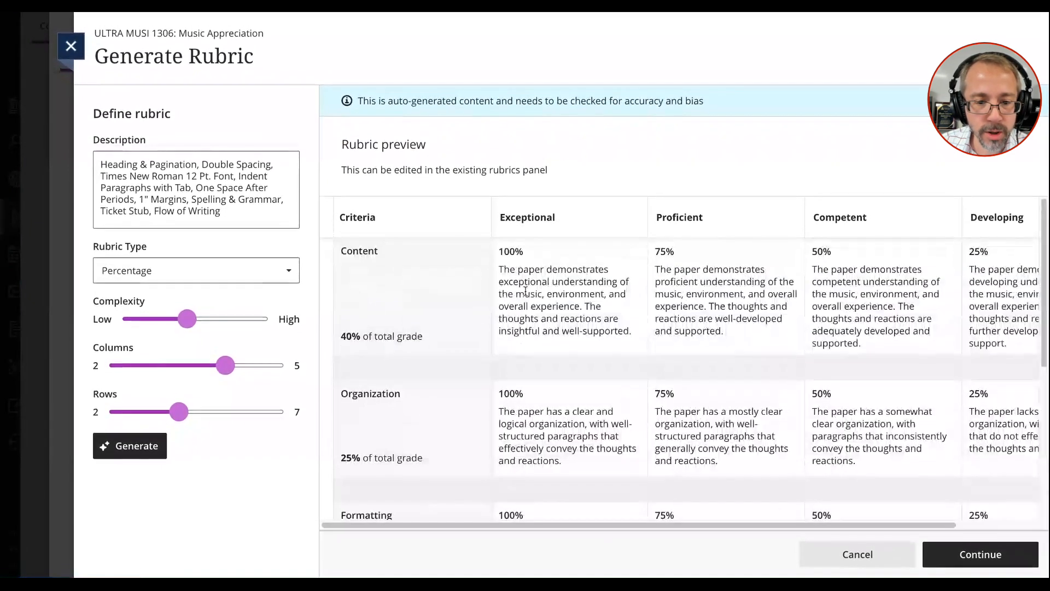
scroll(526, 291, down, 1)
scroll(526, 292, down, 3)
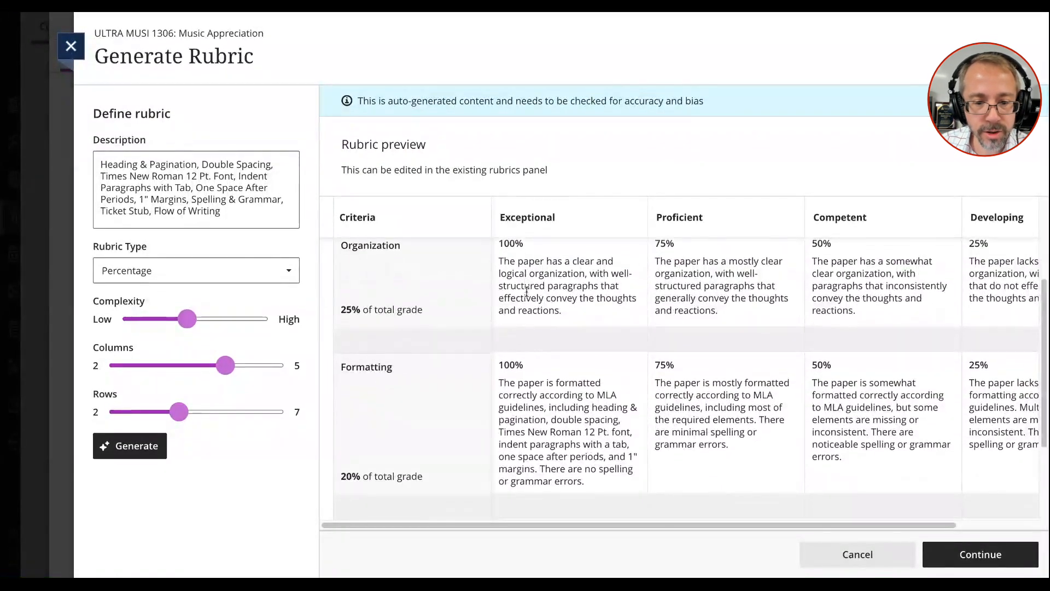
scroll(544, 293, up, 4)
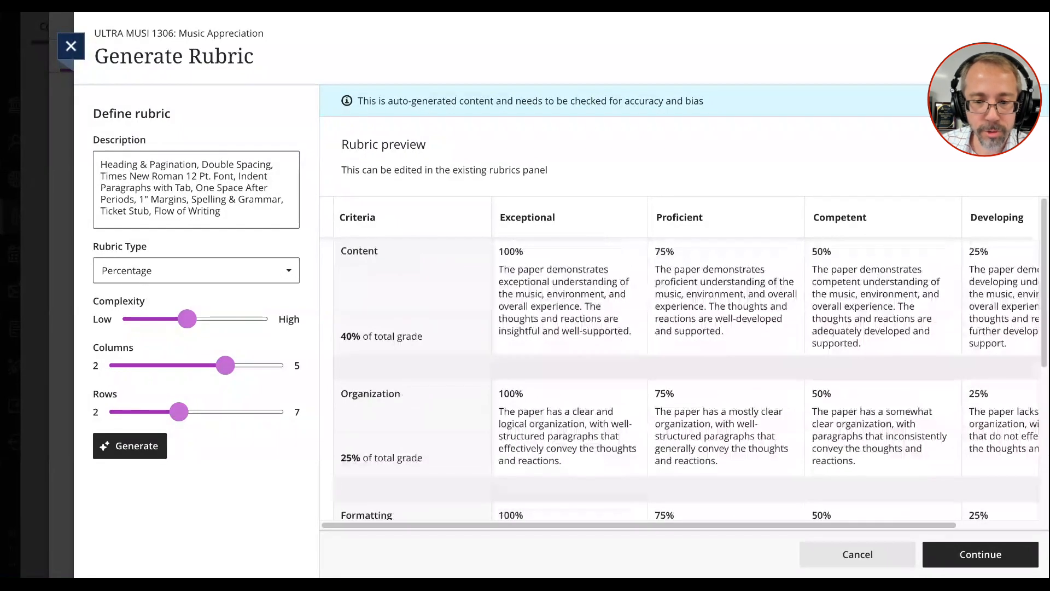
scroll(547, 296, down, 2)
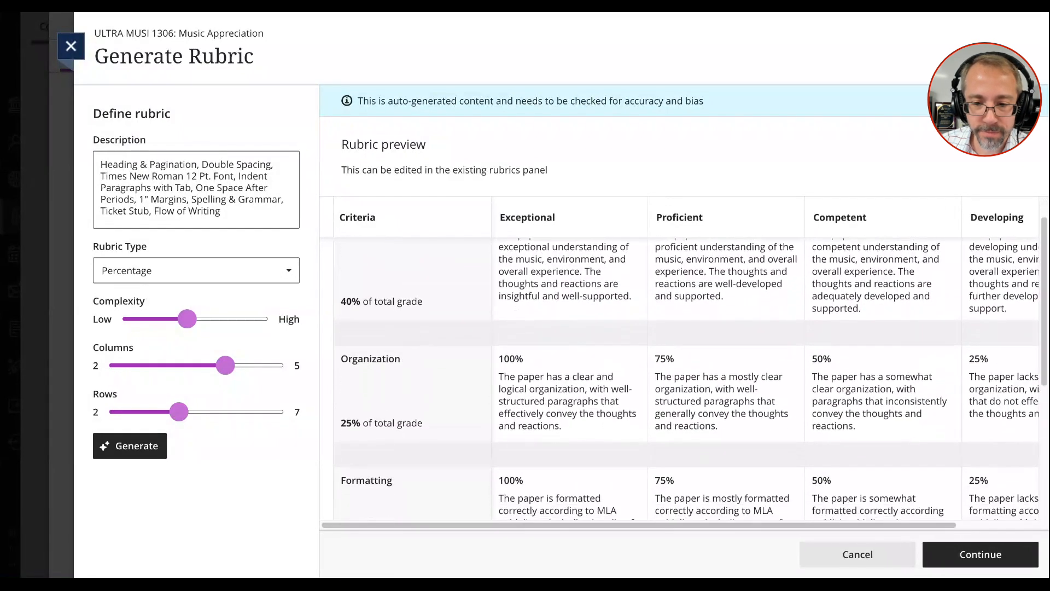
scroll(548, 355, down, 3)
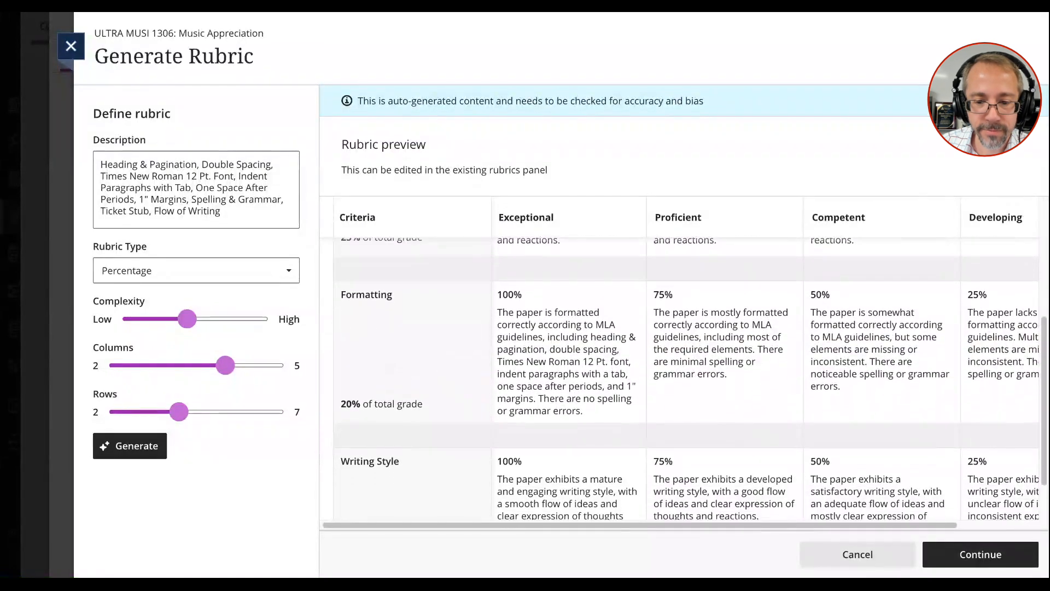
scroll(547, 356, down, 1)
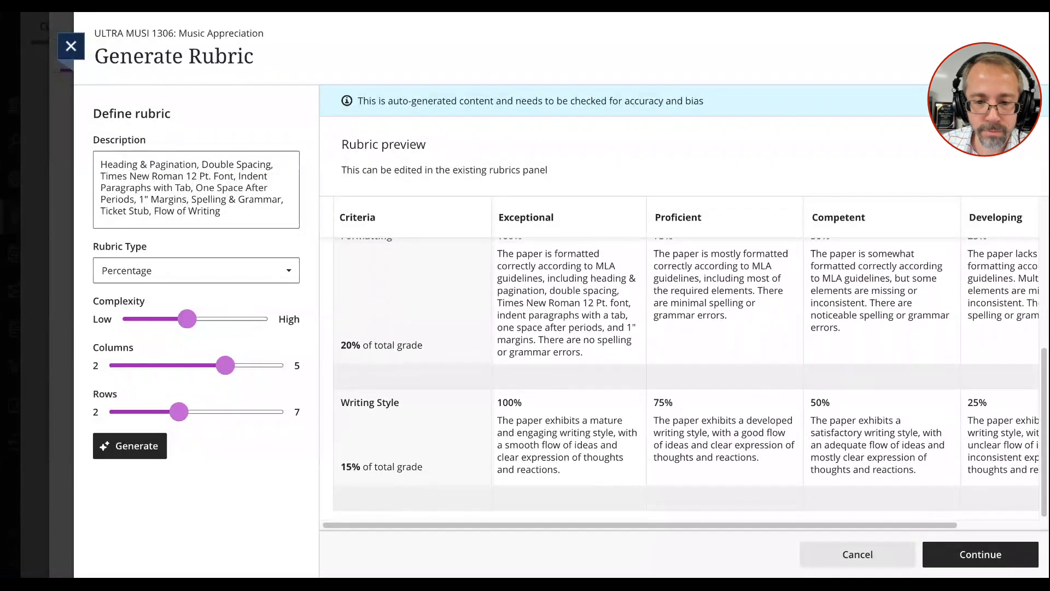
scroll(678, 377, down, 1)
scroll(678, 378, up, 2)
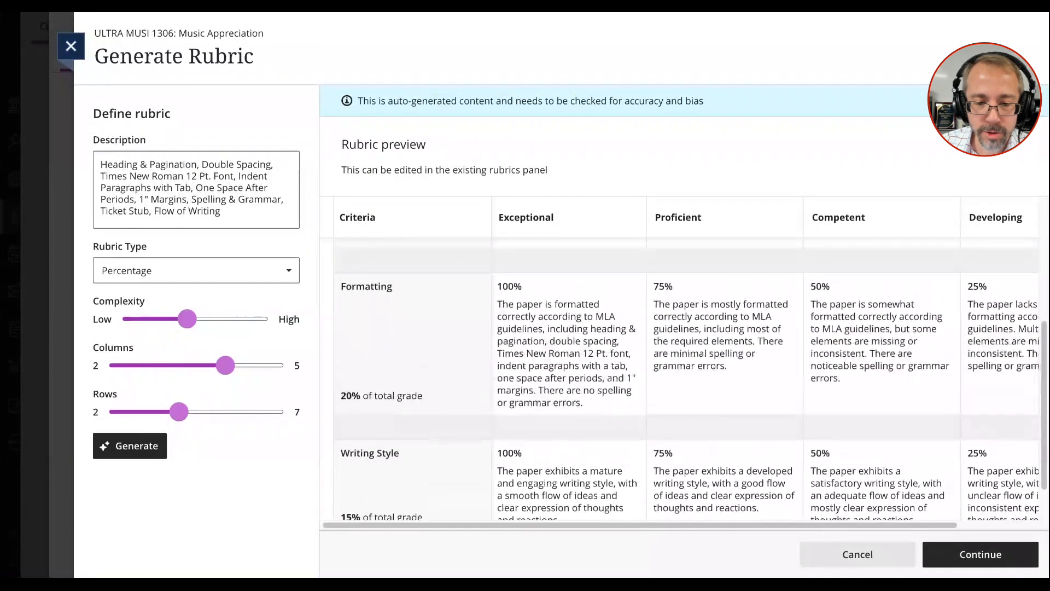
scroll(679, 378, up, 3)
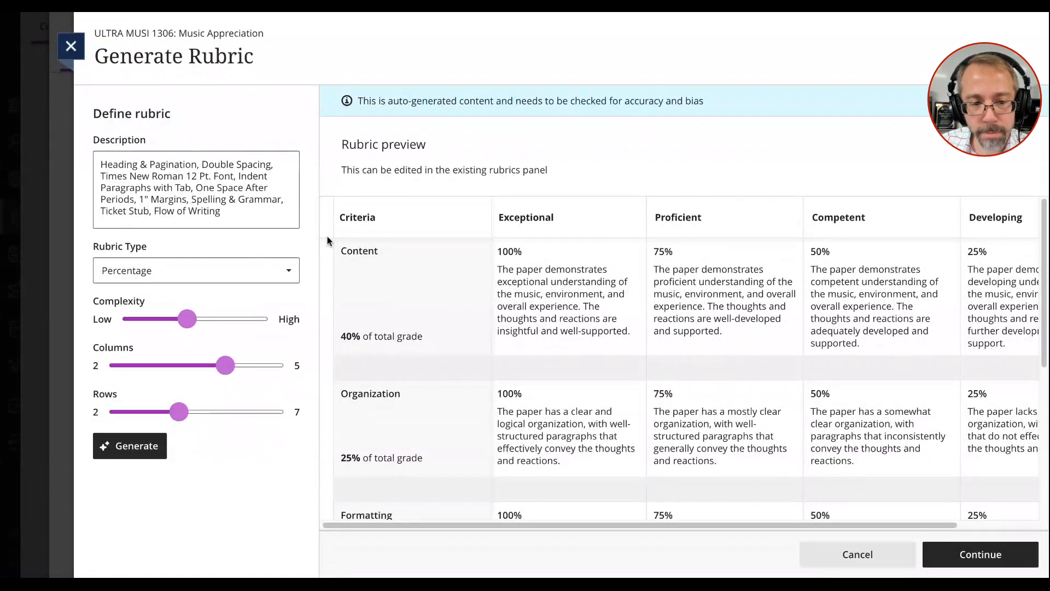
scroll(553, 283, down, 1)
scroll(553, 282, up, 1)
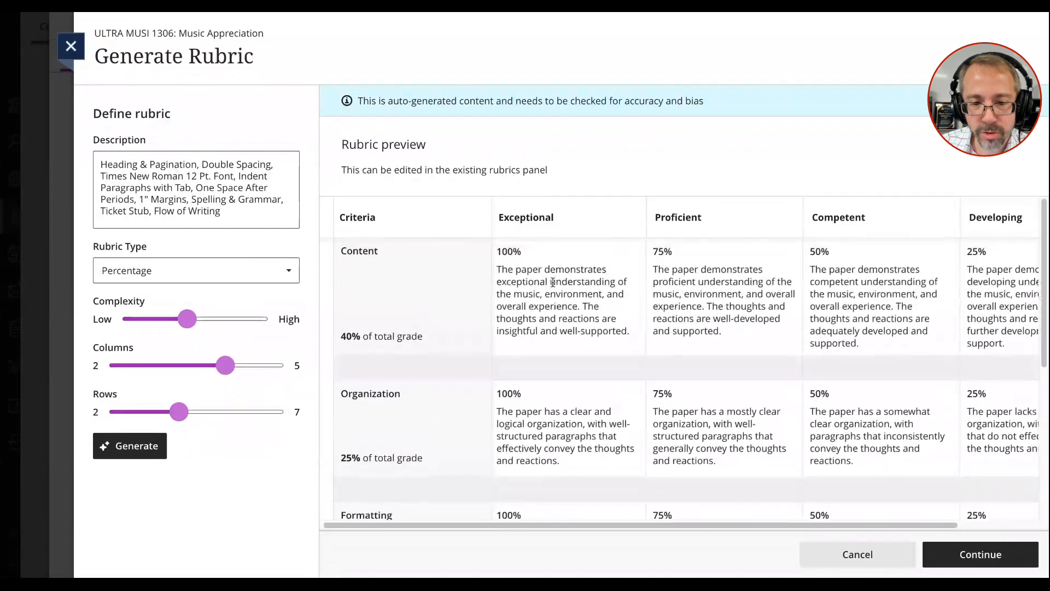
scroll(553, 282, right, 1)
scroll(553, 282, left, 1)
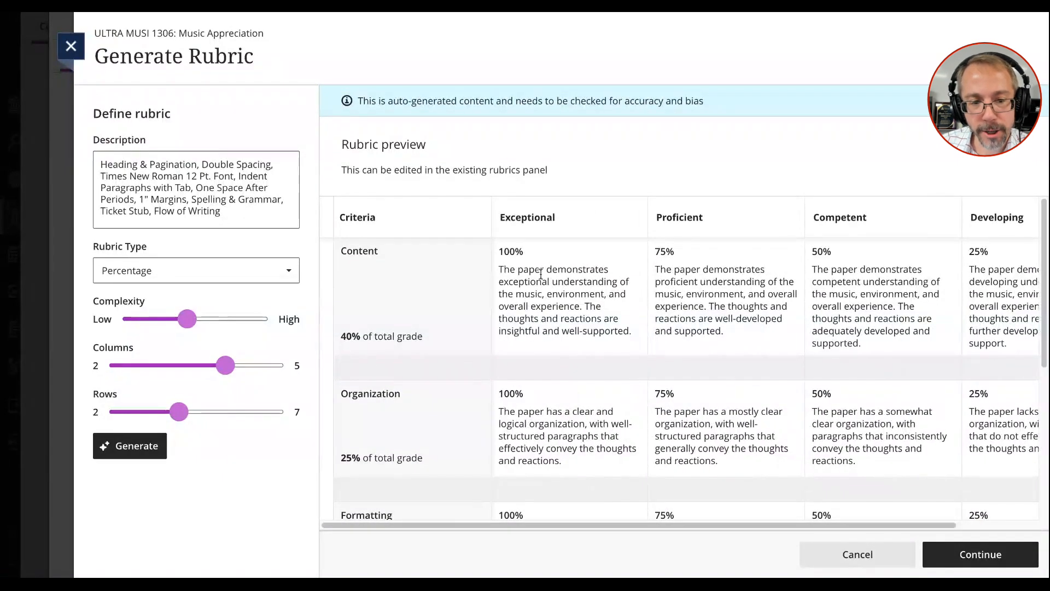
scroll(564, 277, down, 1)
scroll(564, 277, right, 1)
scroll(564, 276, left, 1)
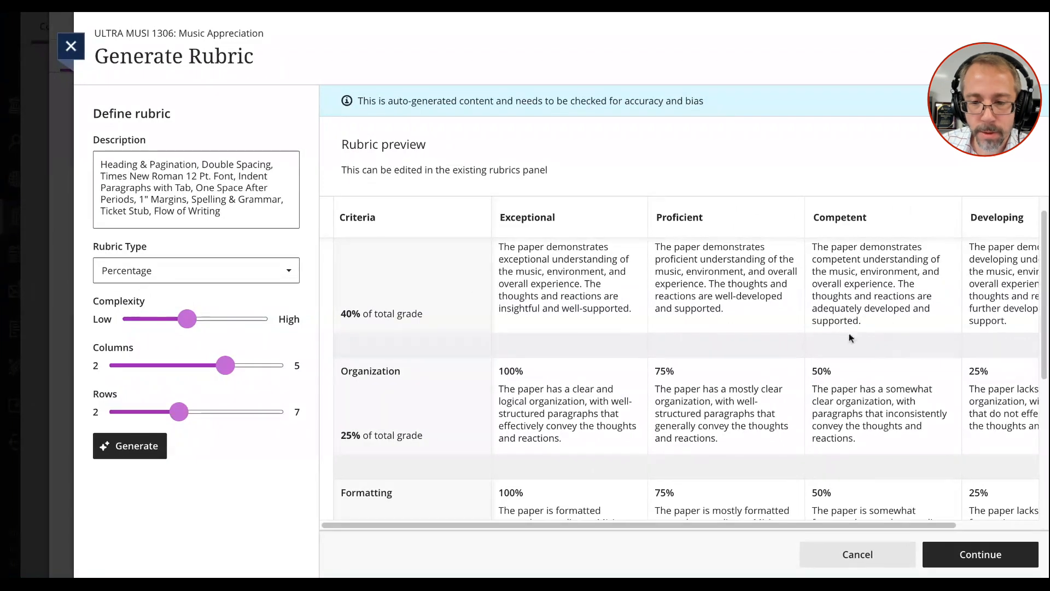
Step: Review the Content, Organization and Formatting criteria in the rubric preview across their performance levels
scroll(736, 313, right, 1)
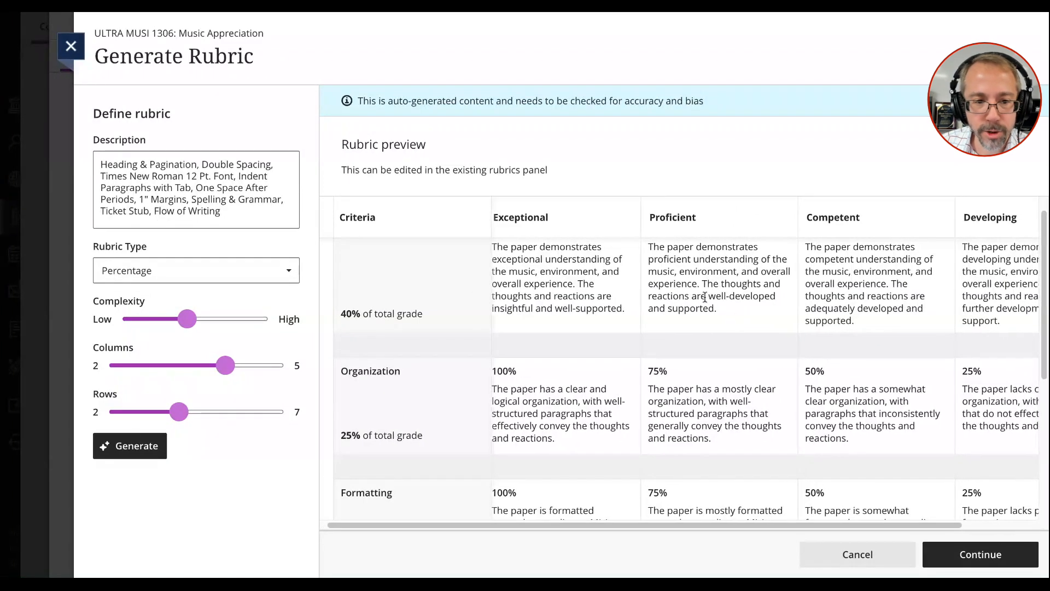
scroll(705, 297, left, 1)
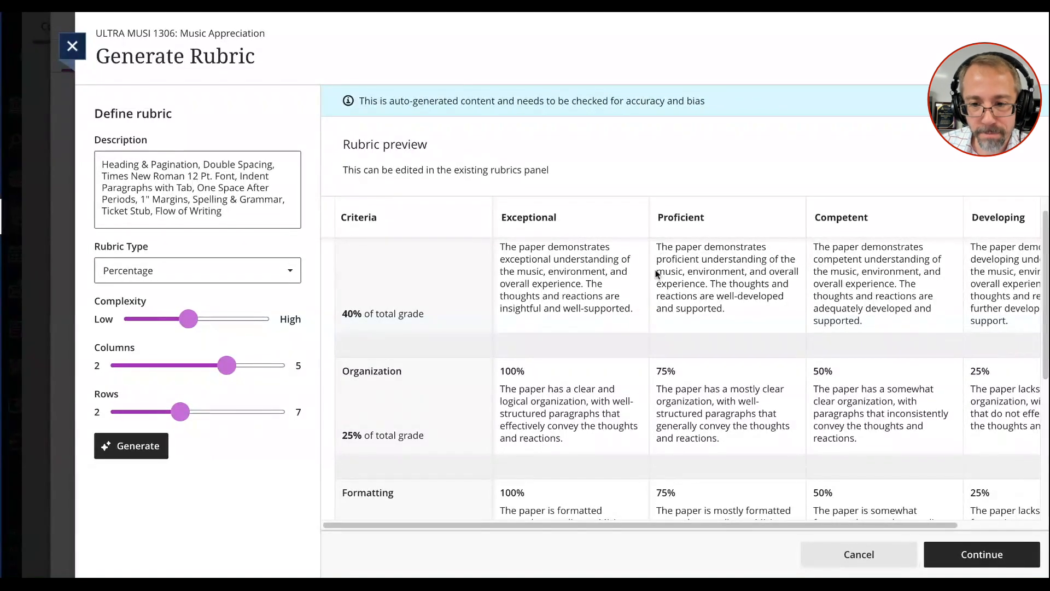
mouse_move(663, 271)
mouse_down()
mouse_move(778, 271)
mouse_move(790, 283)
mouse_move(658, 275)
mouse_up()
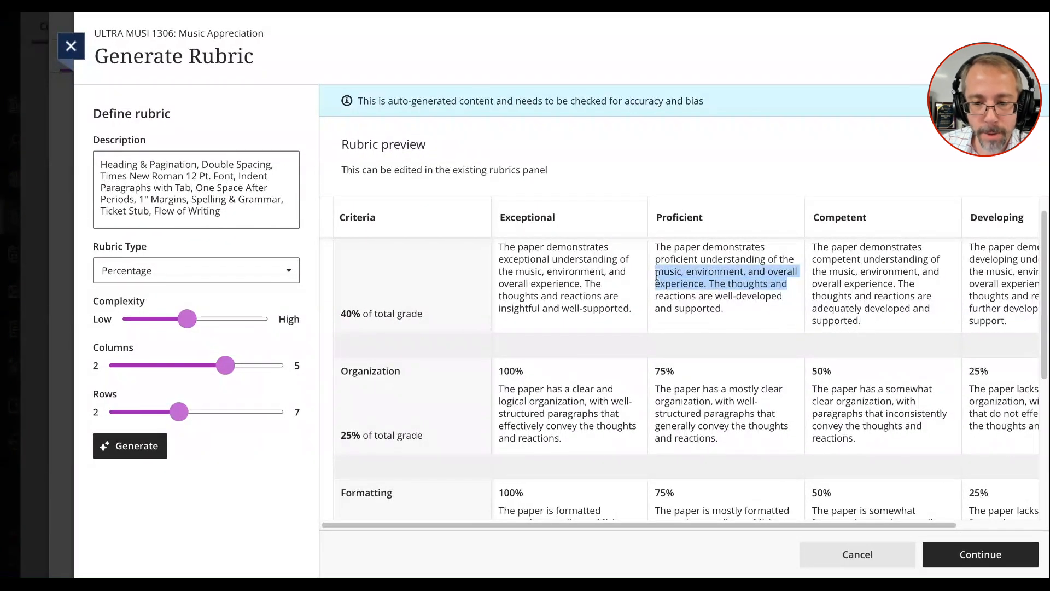
scroll(682, 277, down, 3)
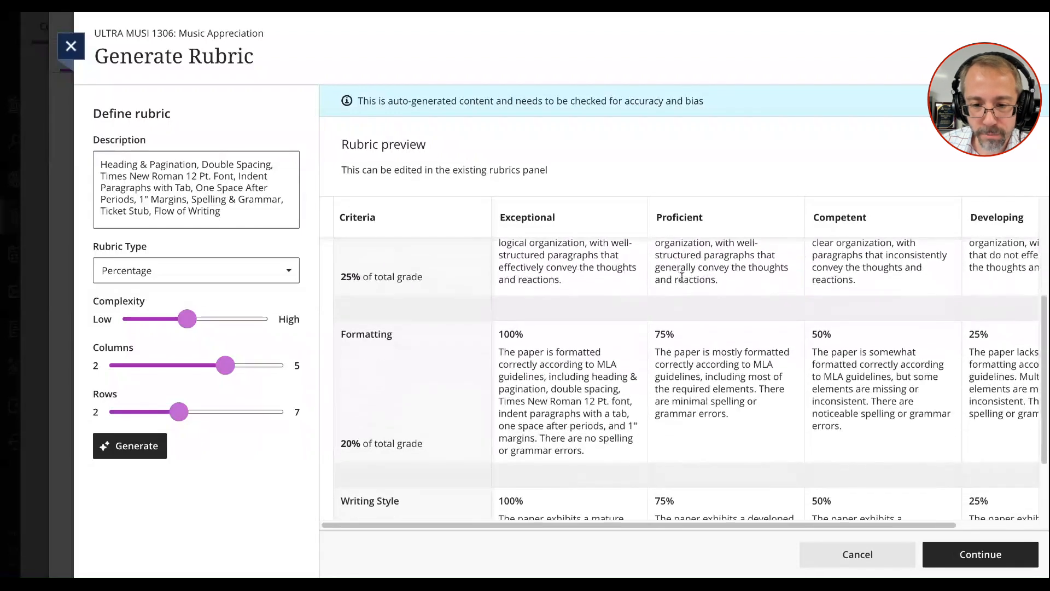
scroll(682, 277, down, 1)
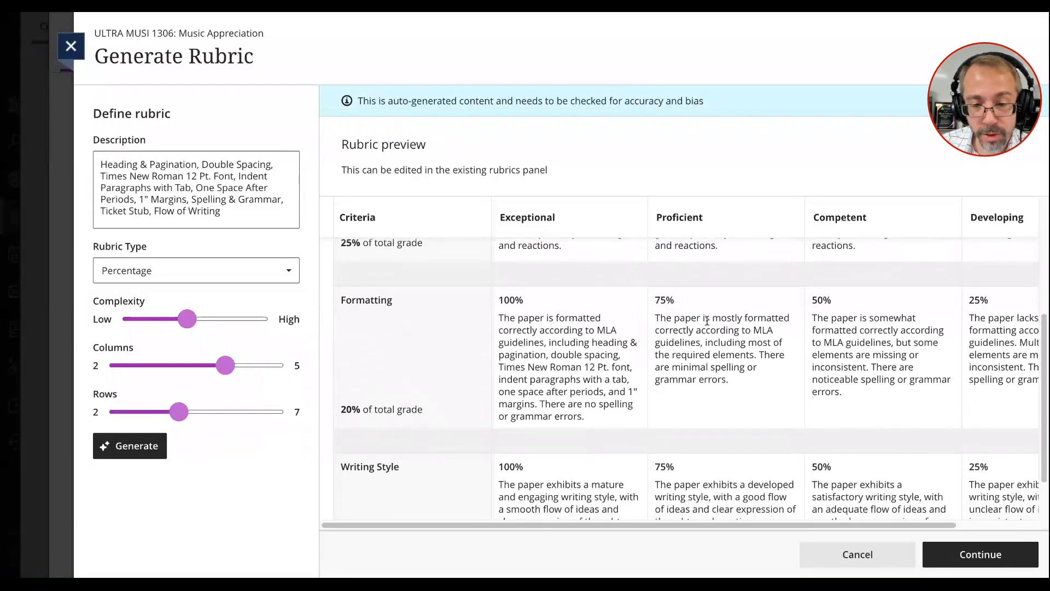
scroll(707, 321, up, 4)
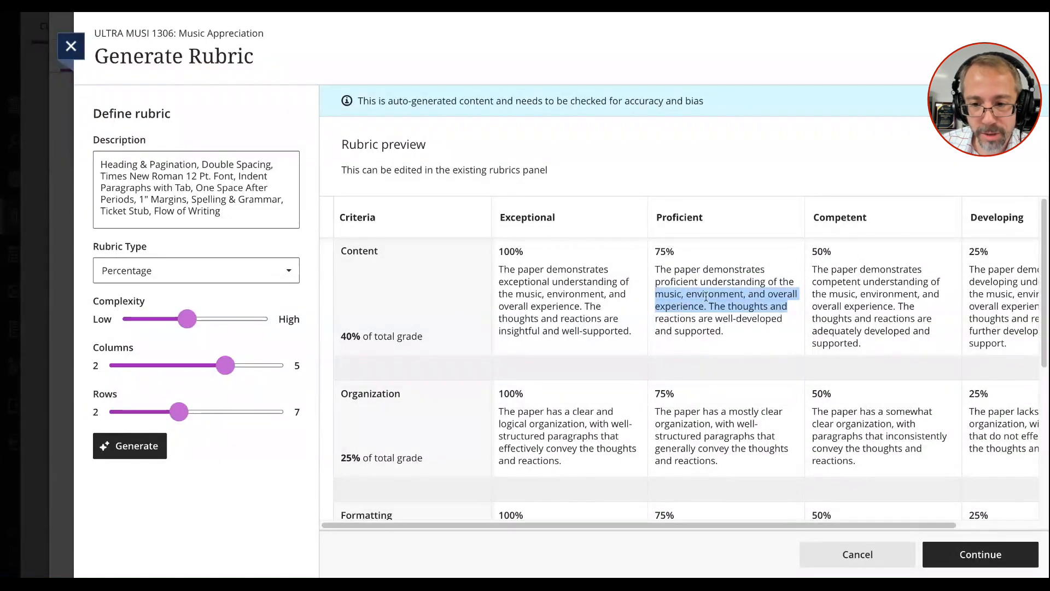
scroll(748, 320, down, 2)
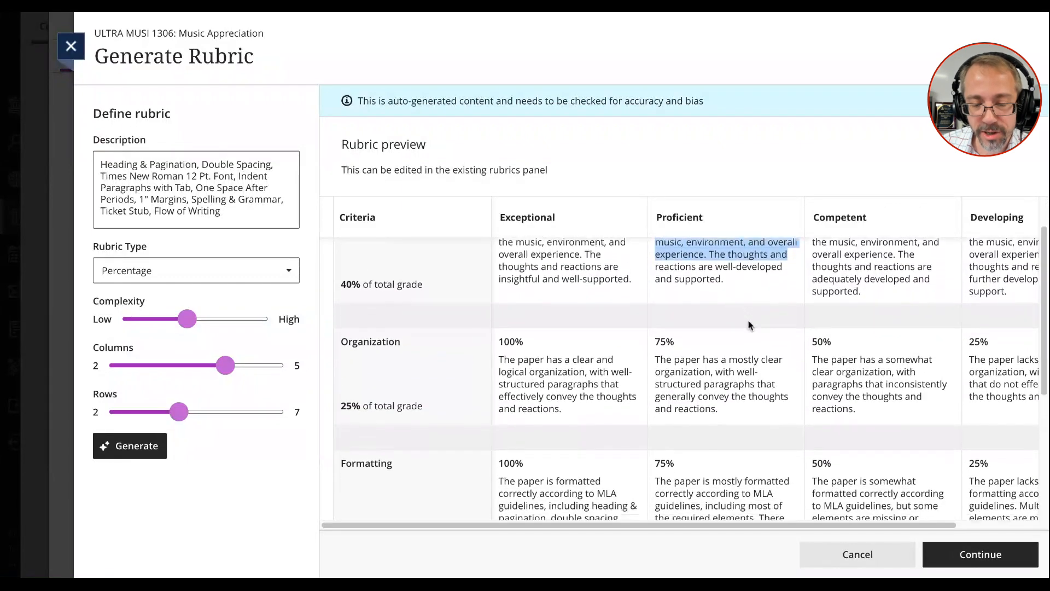
scroll(748, 320, down, 1)
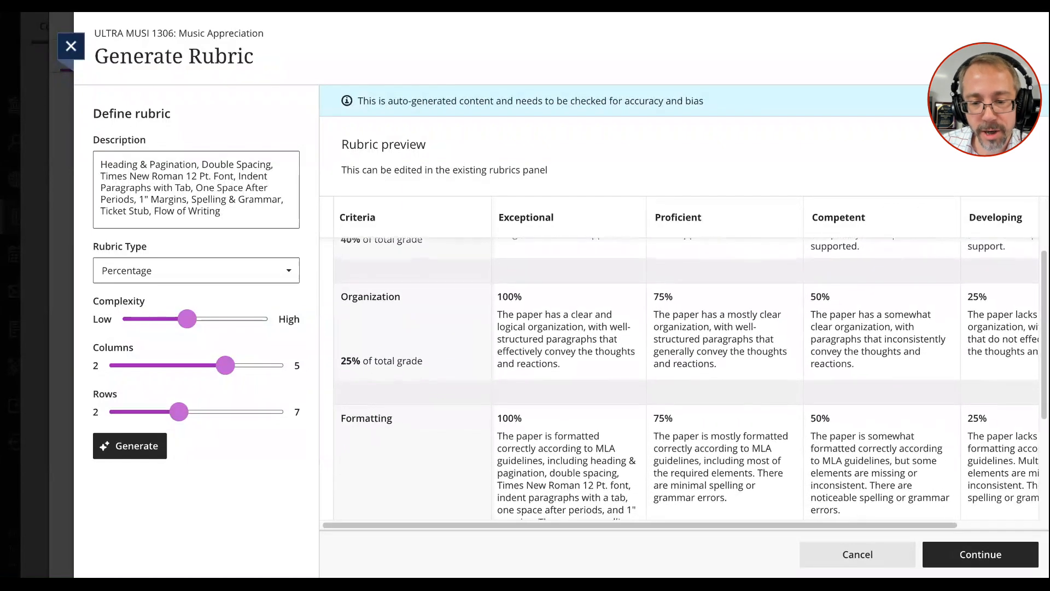
scroll(680, 391, down, 2)
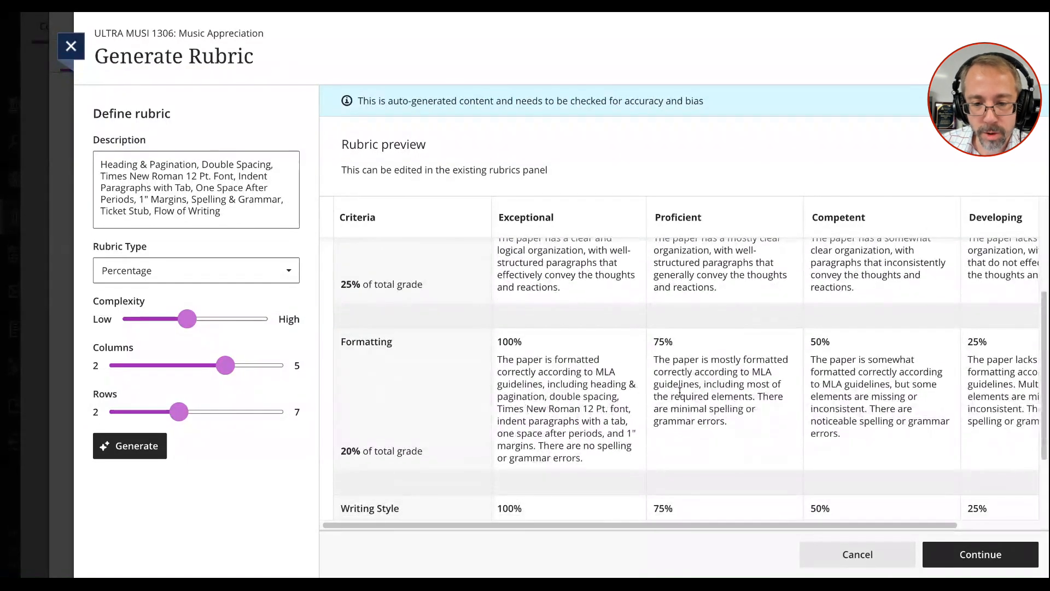
scroll(656, 396, down, 1)
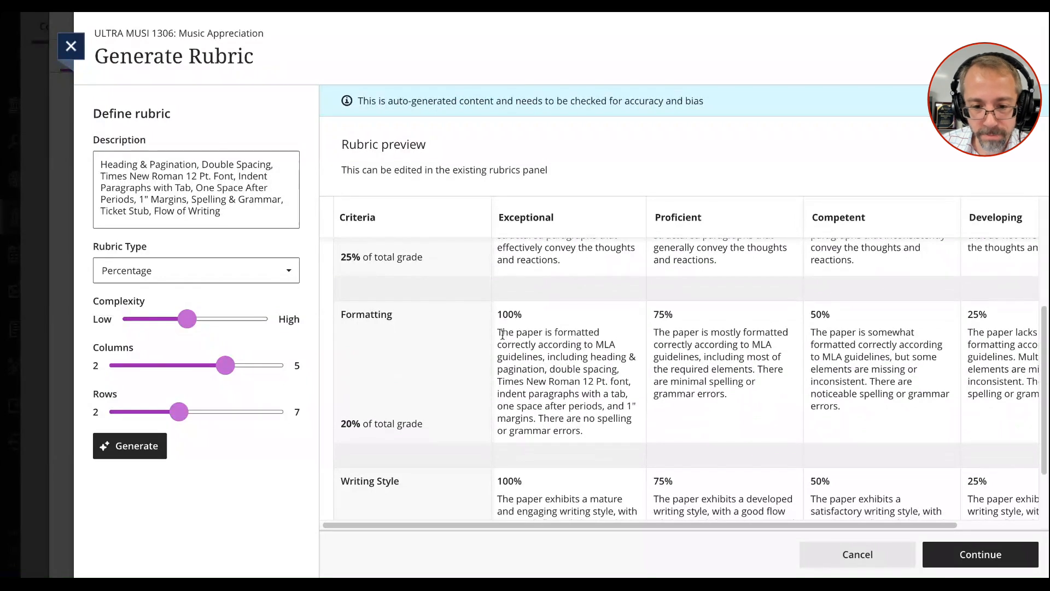
Step: Compare the Exceptional description of the Formatting criterion with the requirements listed in the rubric description
click(239, 212)
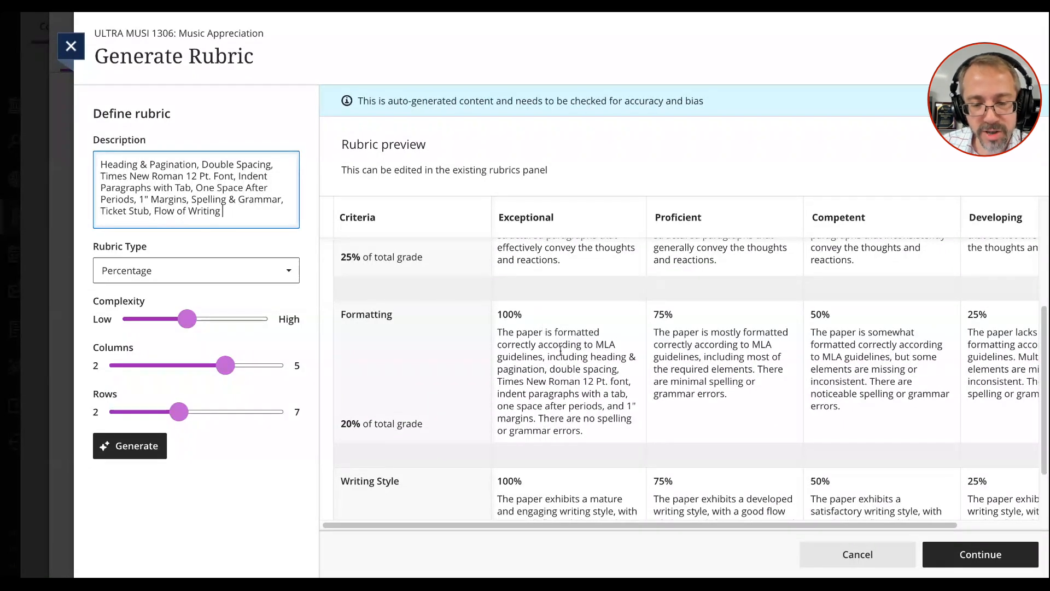
scroll(586, 350, down, 1)
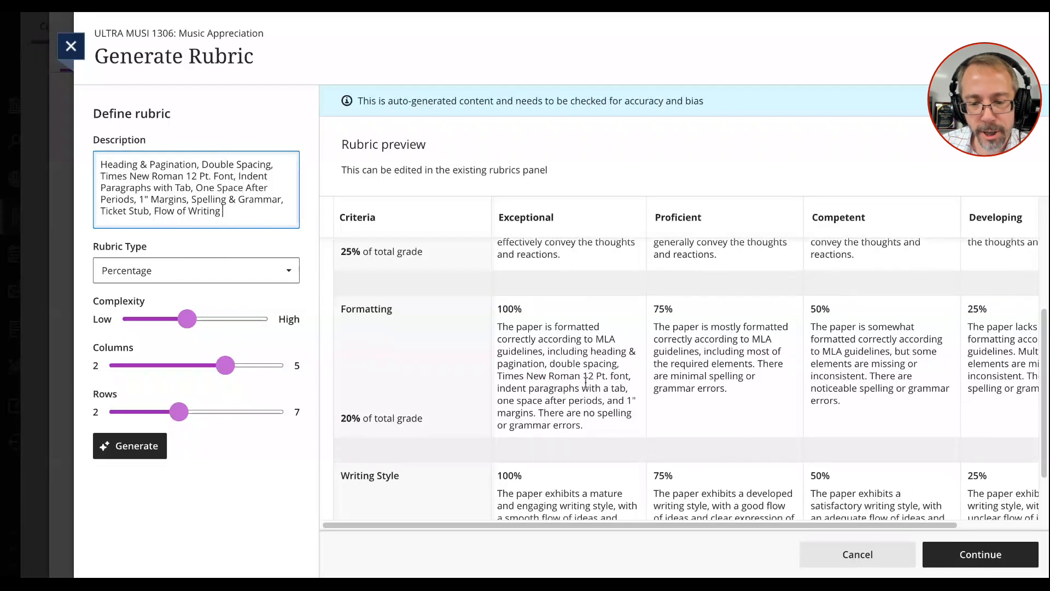
scroll(598, 376, left, 1)
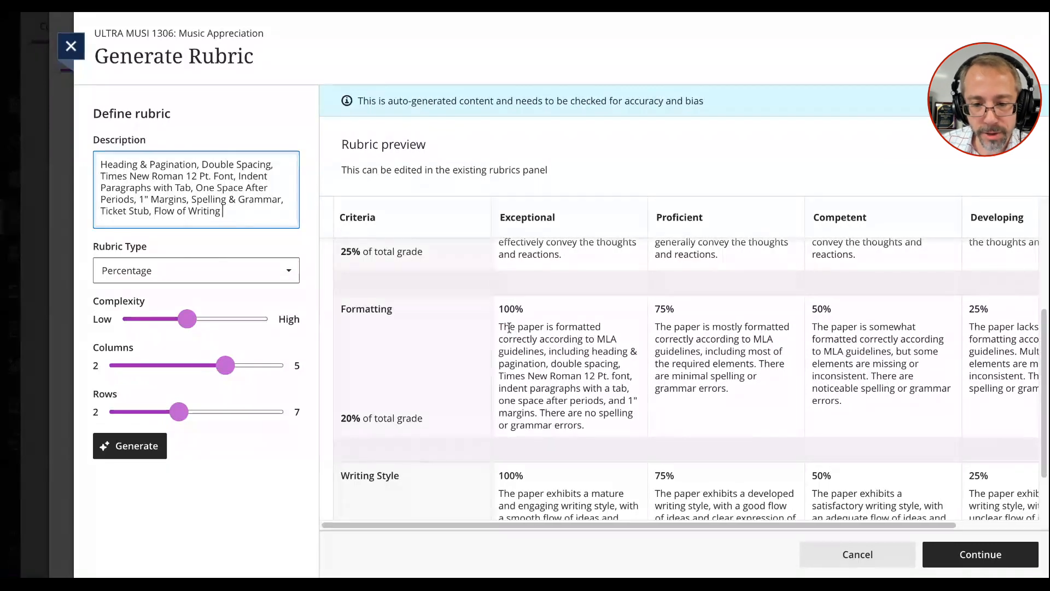
drag(501, 329, 590, 433)
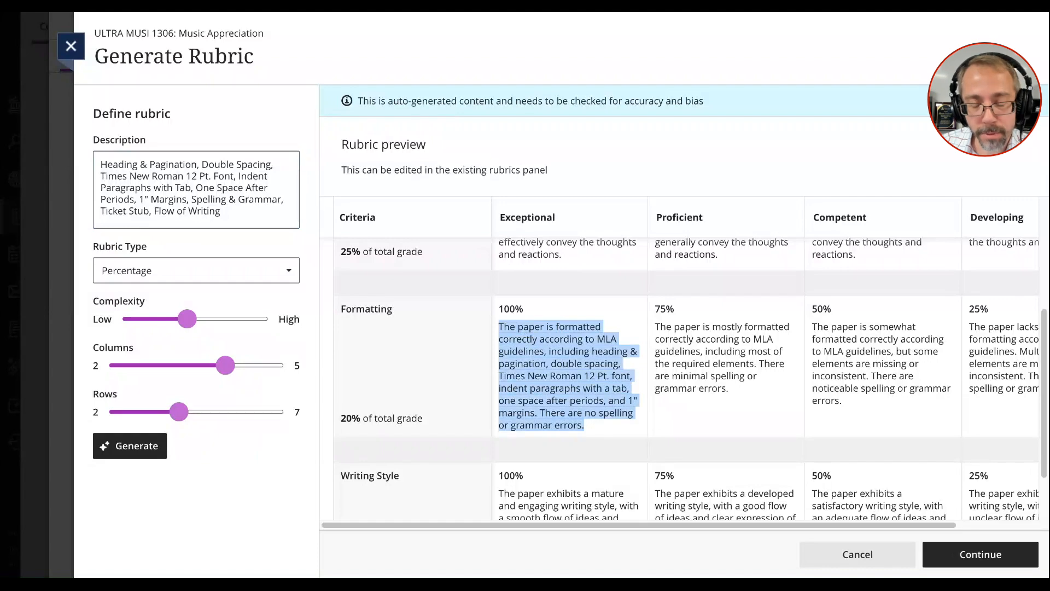
scroll(581, 344, up, 4)
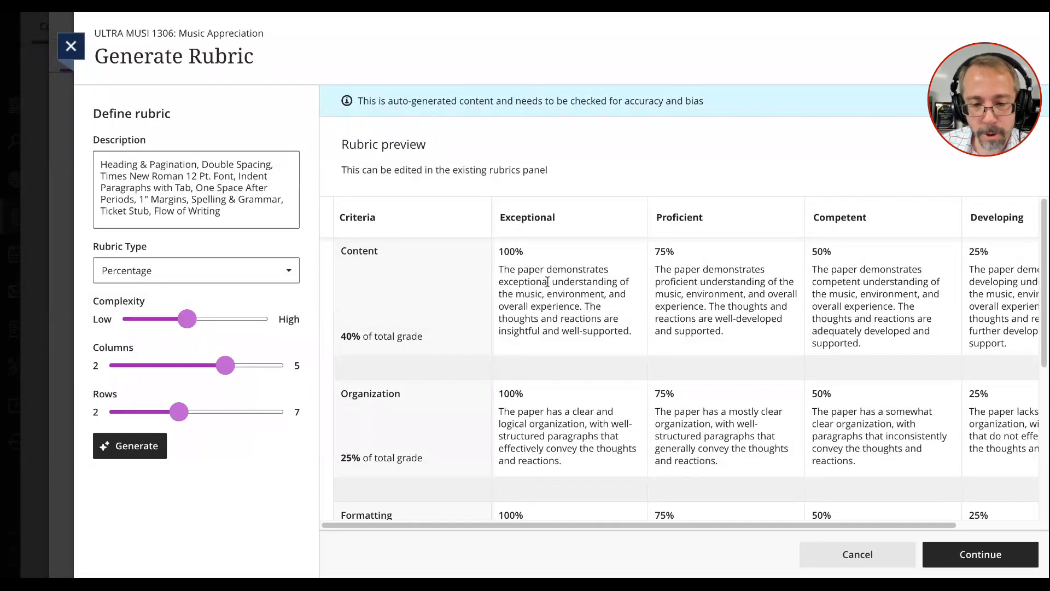
scroll(550, 279, down, 3)
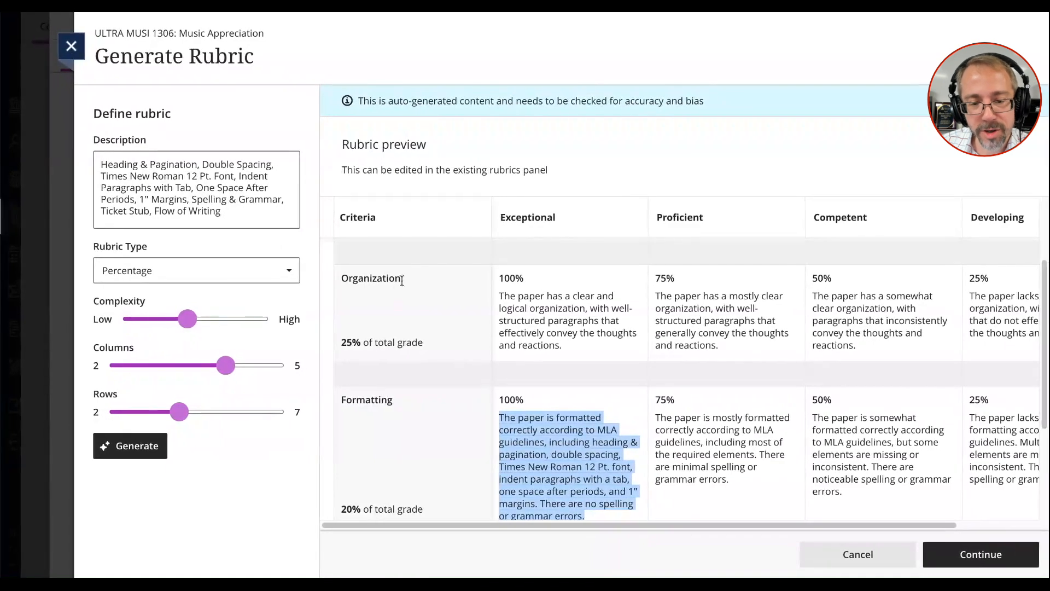
Step: Examine the Organization criterion and the Writing Style row through to the Developing level in the rubric preview
scroll(400, 279, up, 1)
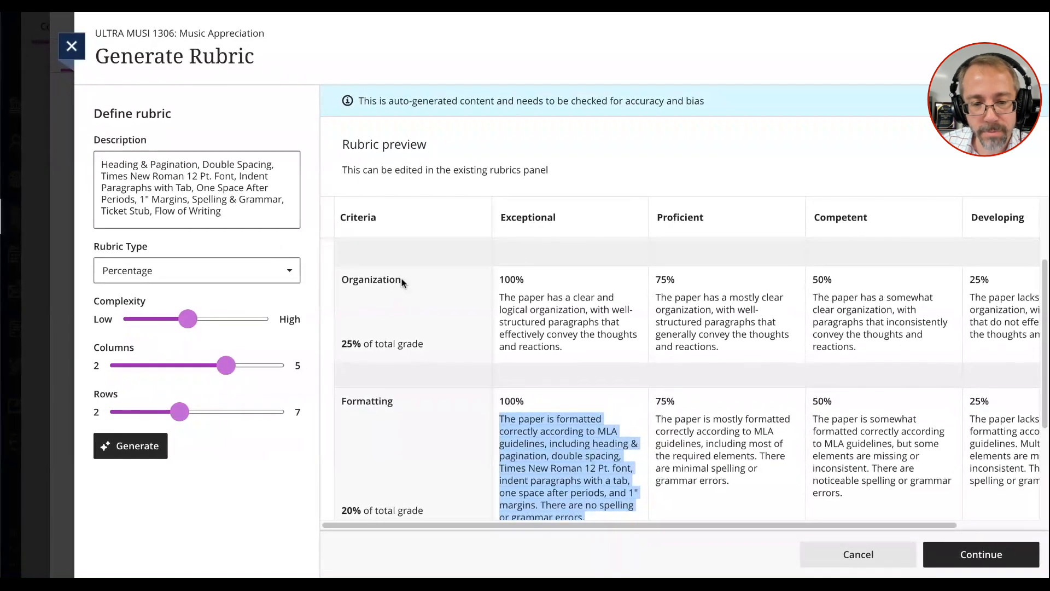
drag(403, 282, 340, 284)
scroll(498, 303, down, 3)
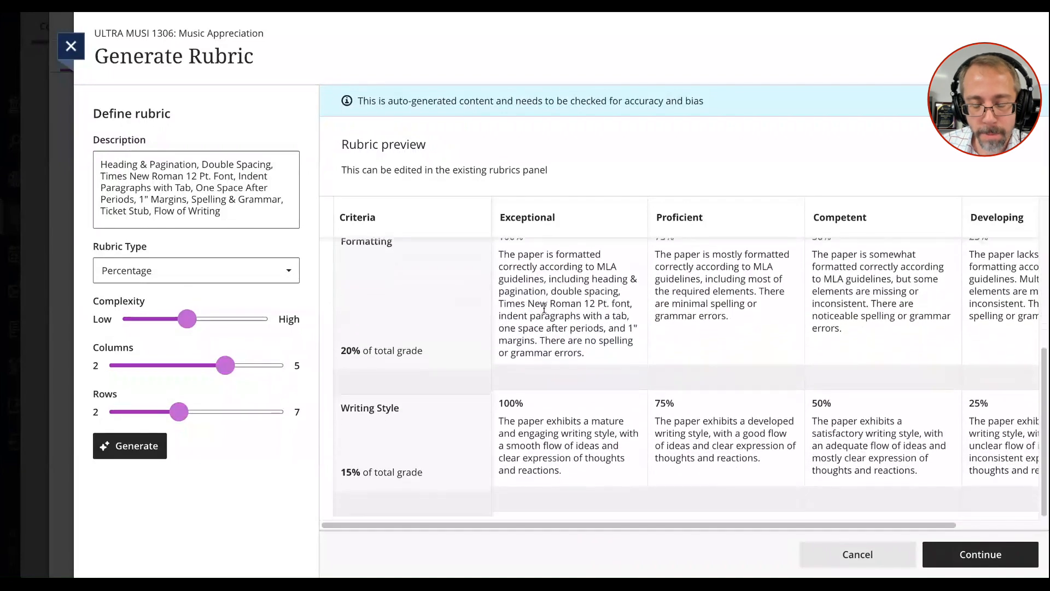
scroll(545, 308, right, 3)
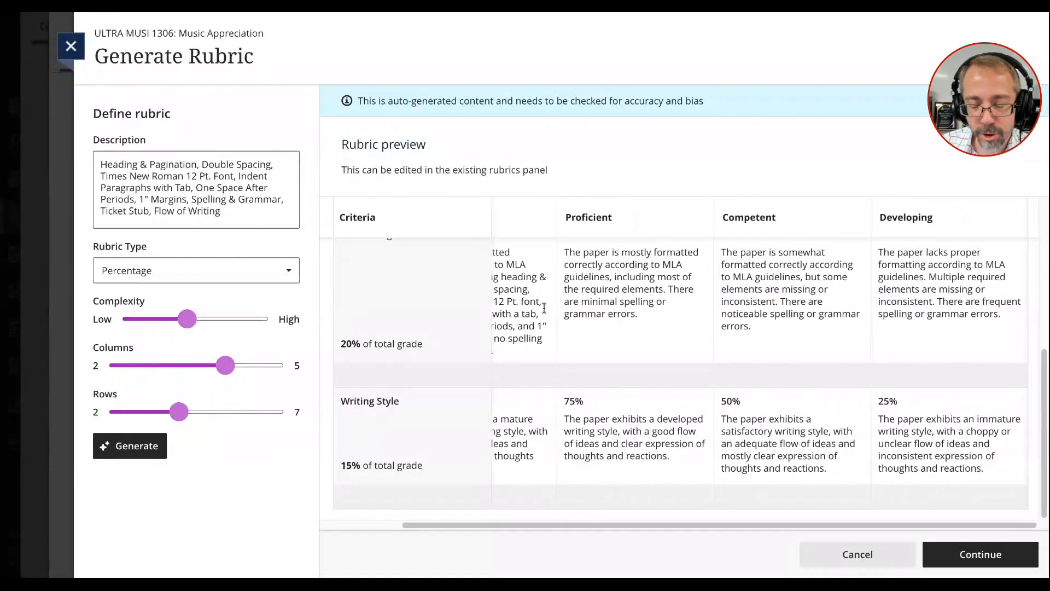
scroll(544, 308, left, 3)
scroll(553, 321, up, 5)
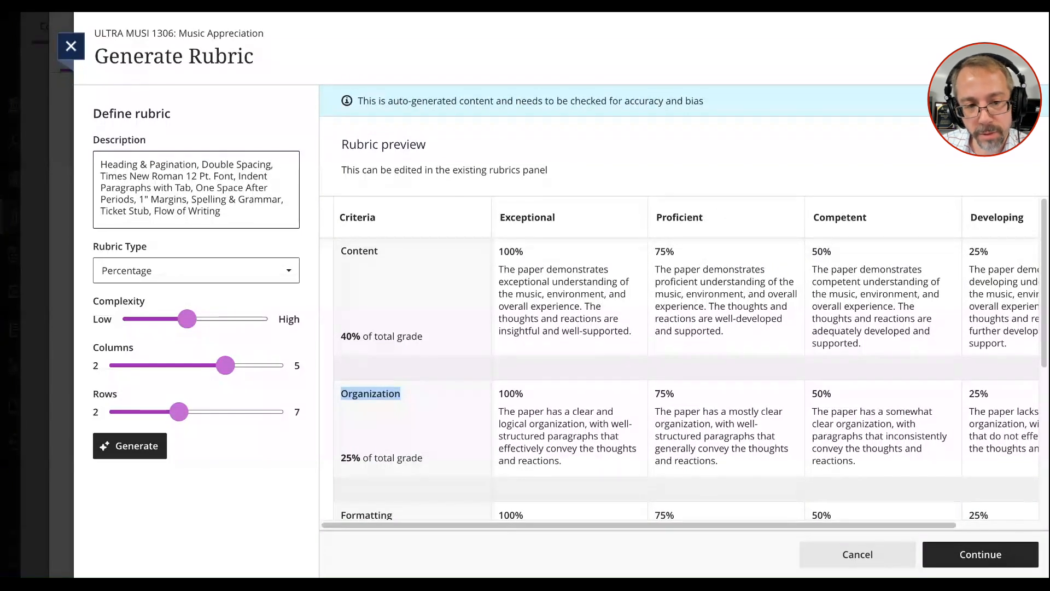
Step: Check the full requirements description against all criteria and performance levels in the generated rubric preview
drag(227, 212, 97, 167)
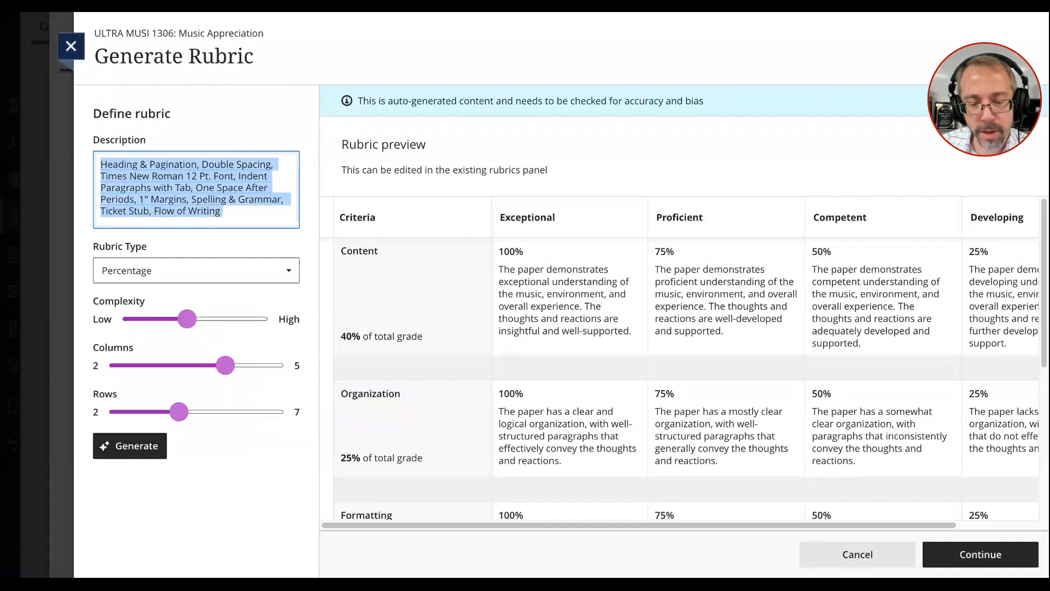
click(240, 219)
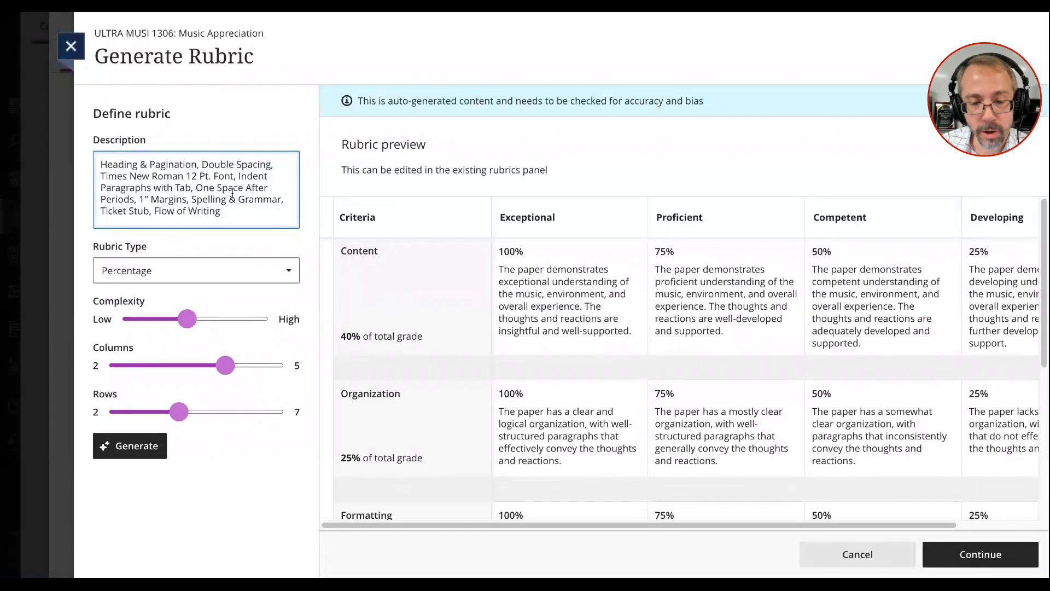
scroll(400, 249, down, 2)
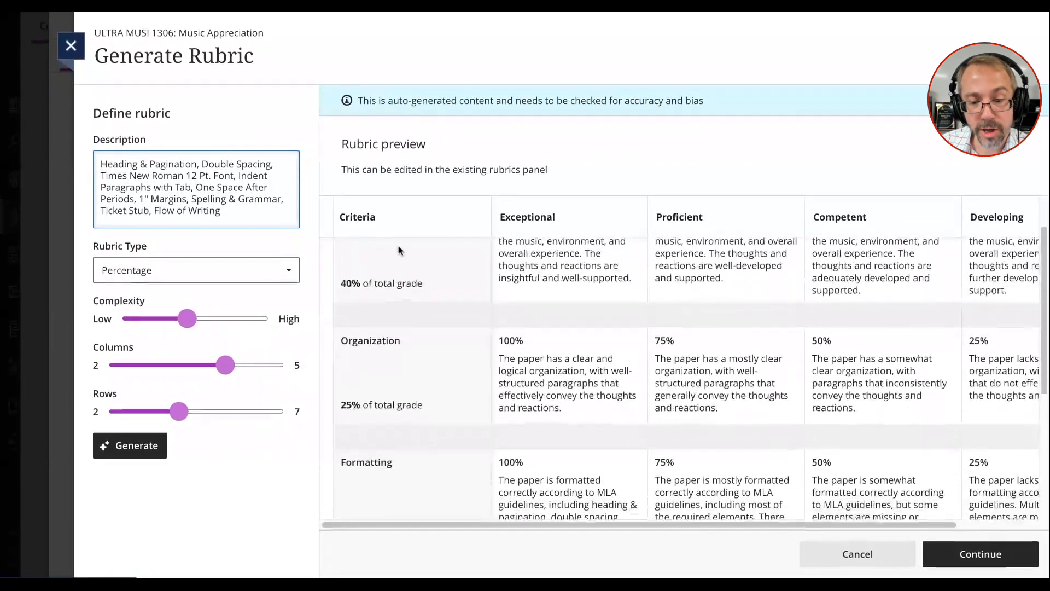
scroll(400, 250, down, 3)
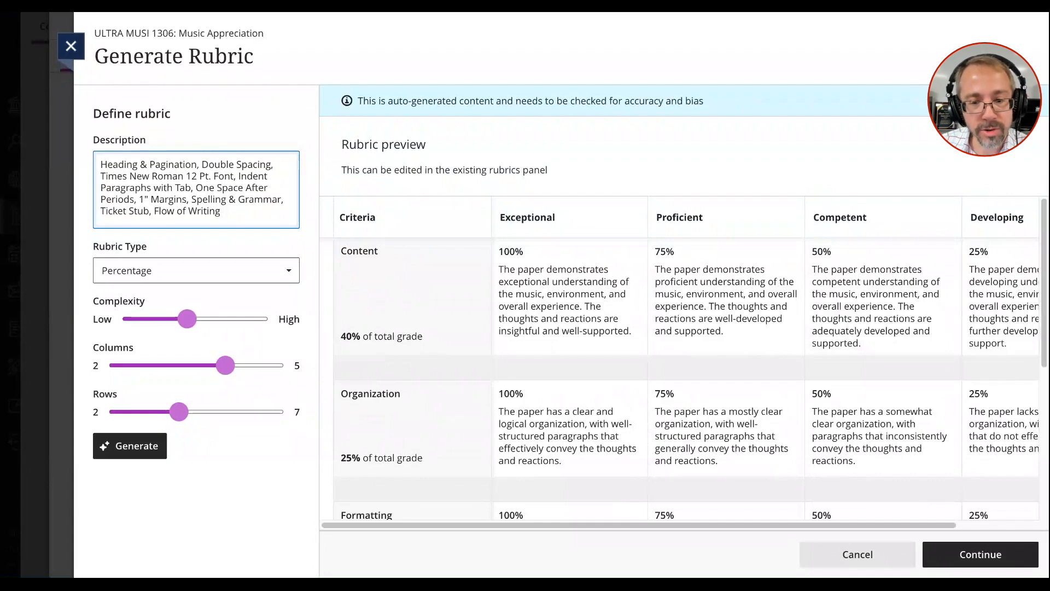
scroll(566, 309, right, 2)
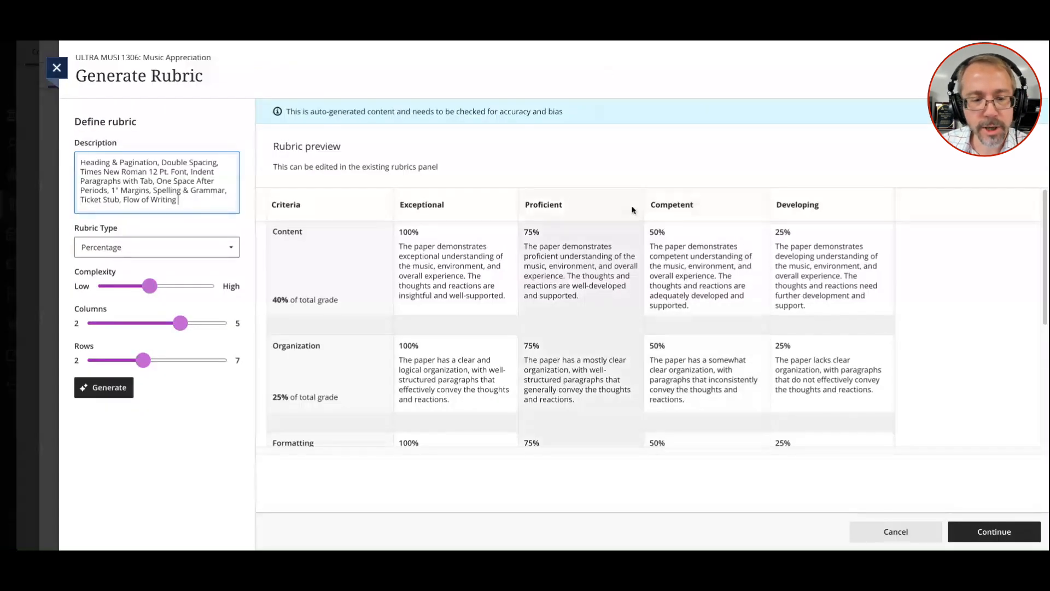
scroll(658, 228, down, 3)
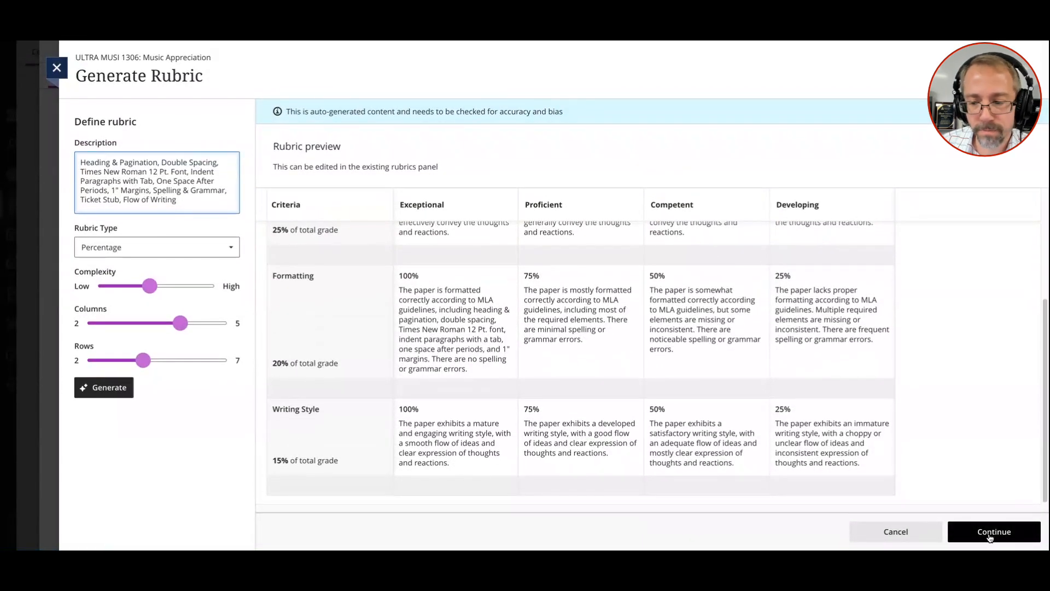
Step: Continue with the generated rubric into the rubric editor and inspect the Rubric Type setting and editable criteria table
click(990, 536)
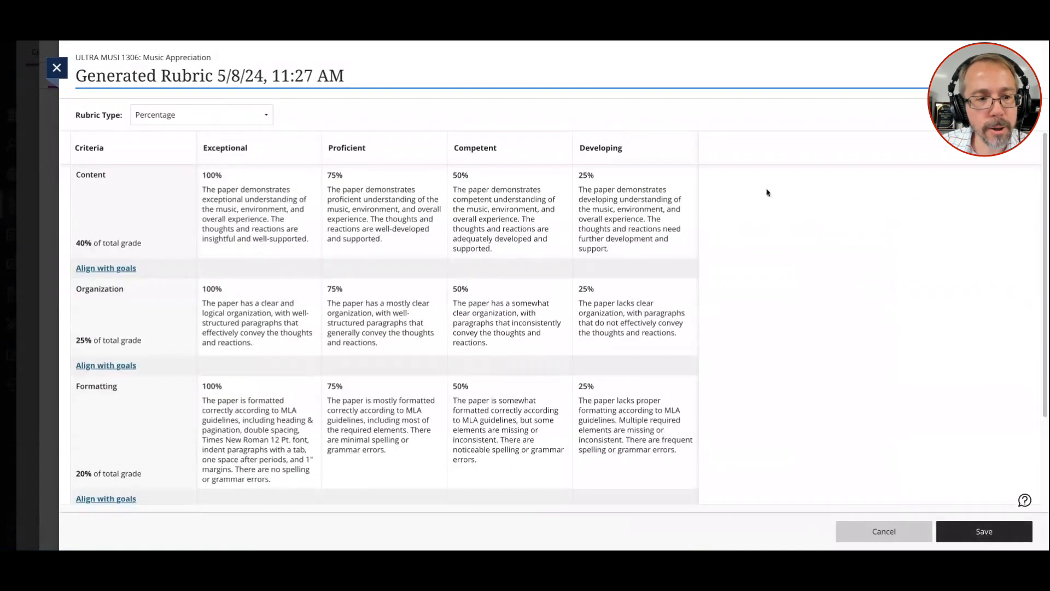
click(265, 114)
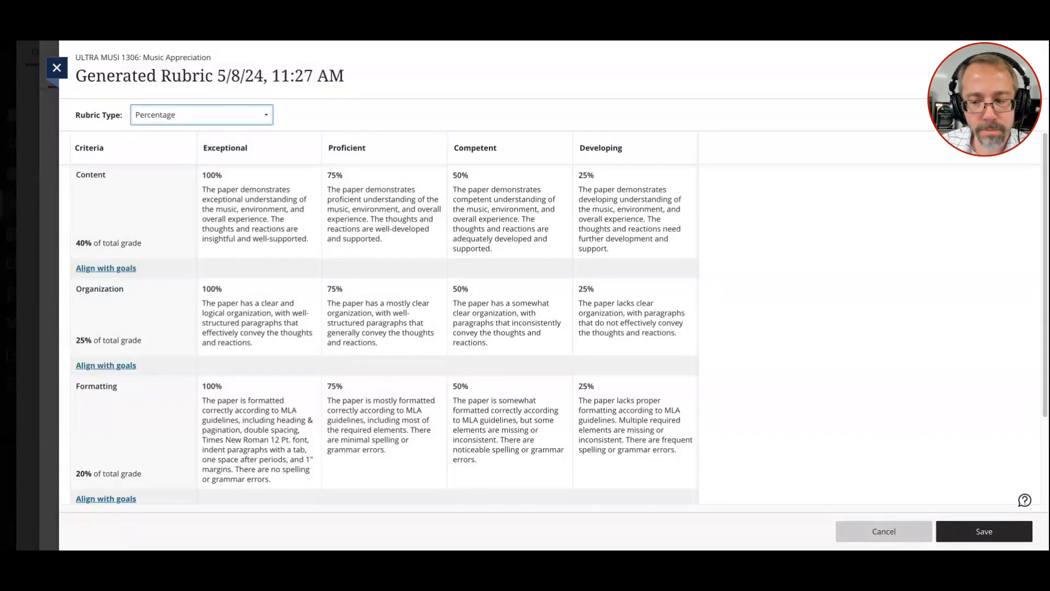
mouse_move(290, 148)
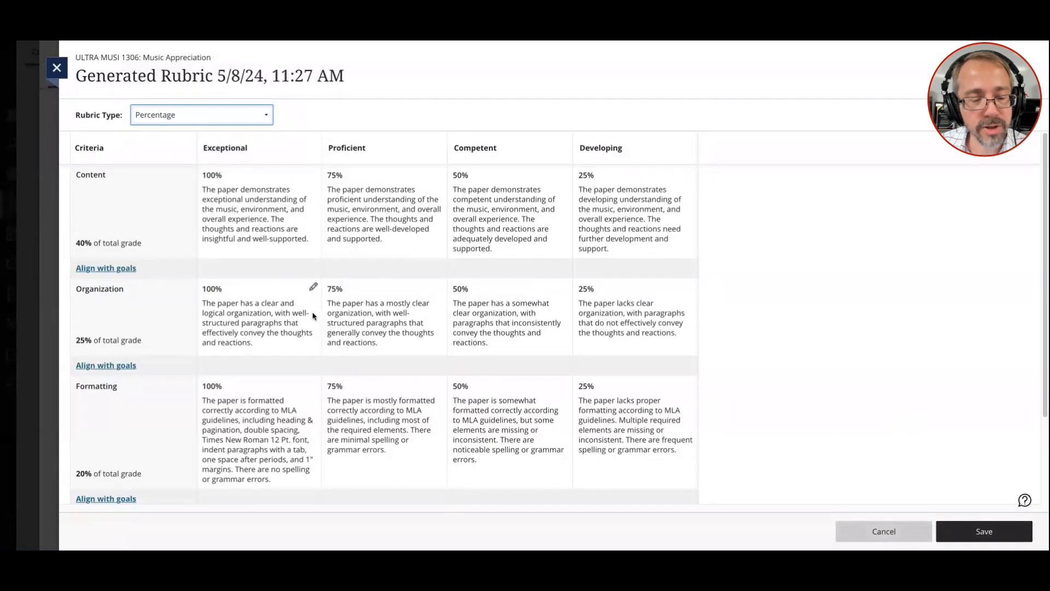
Step: Discard the generated rubric and close the Video &/or Concert Paper assignment to return to the course content
click(873, 535)
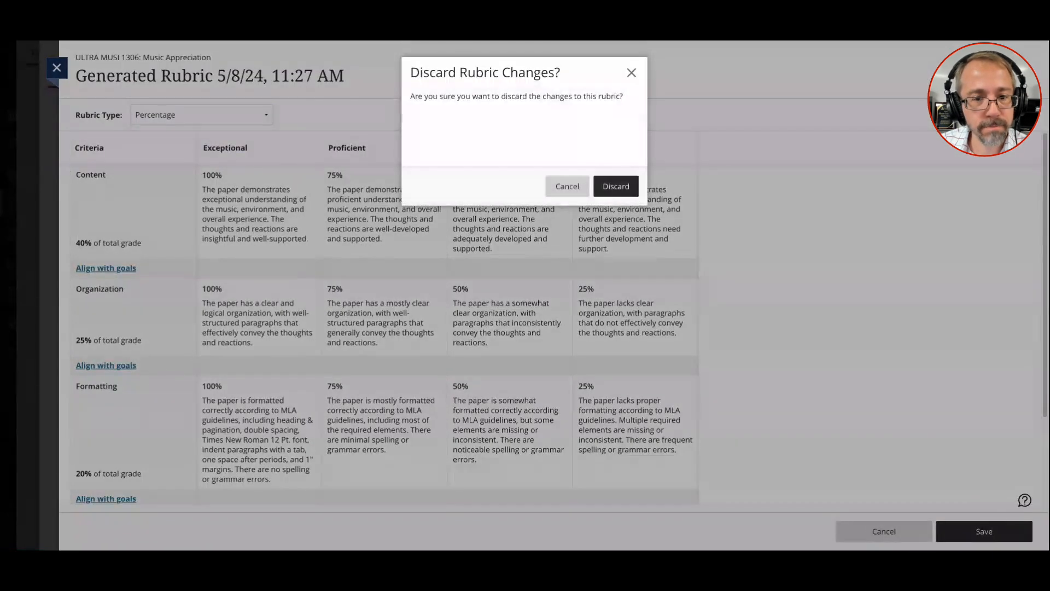
click(618, 187)
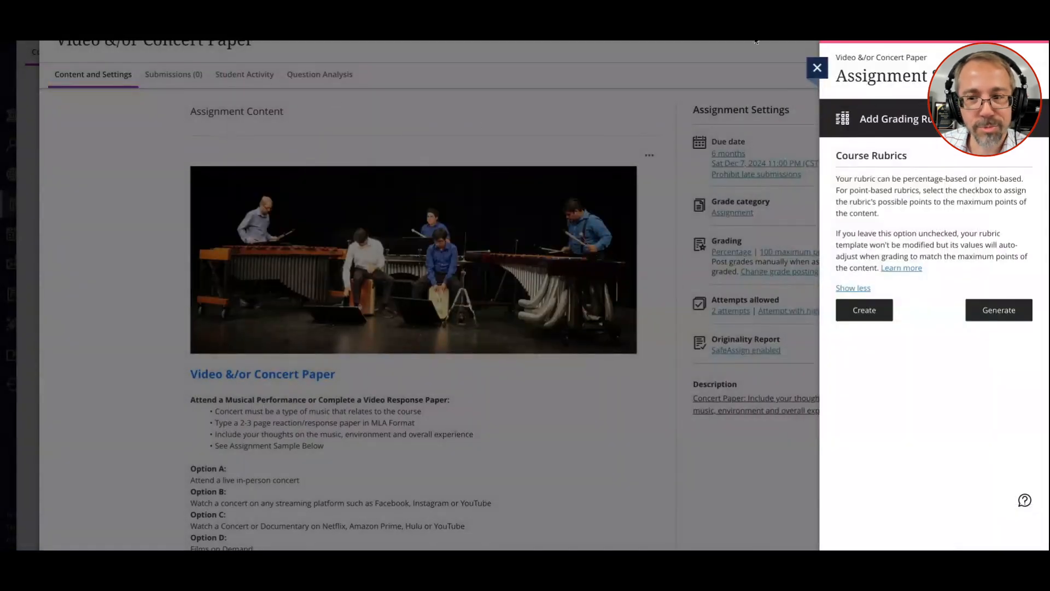
click(818, 68)
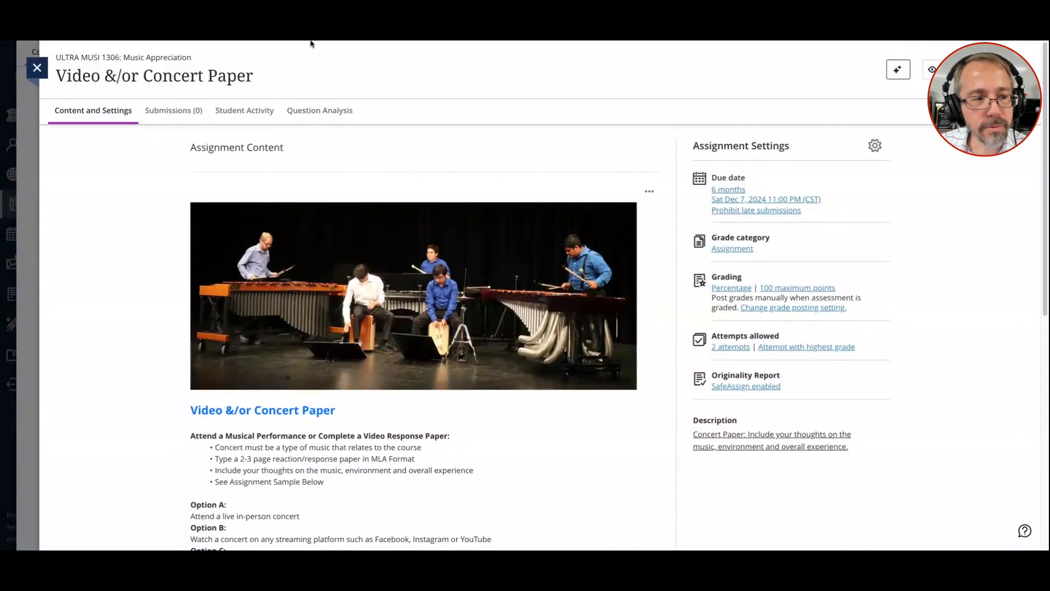
click(37, 68)
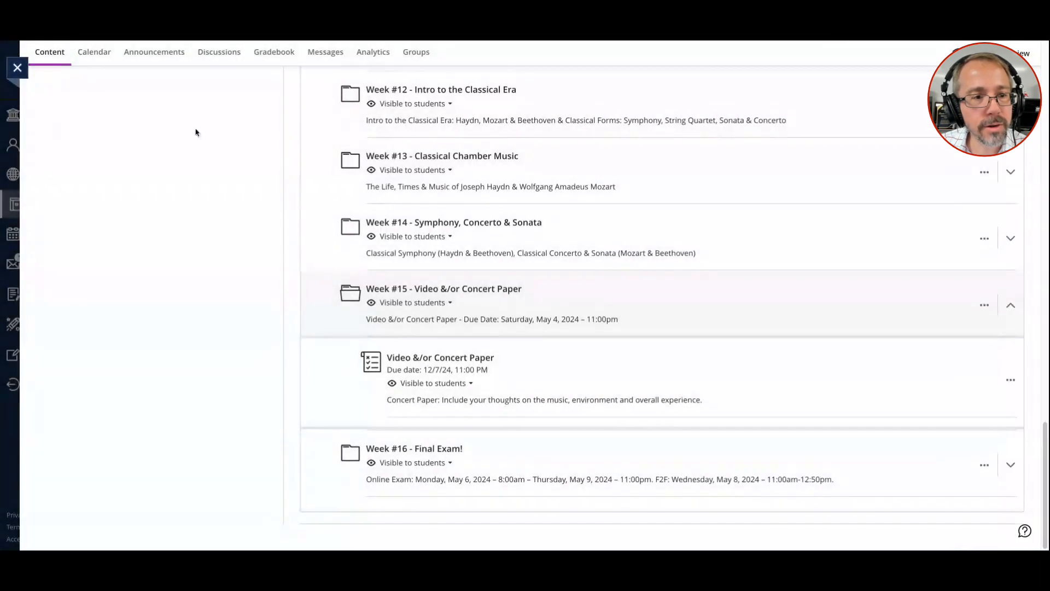
scroll(195, 133, up, 6)
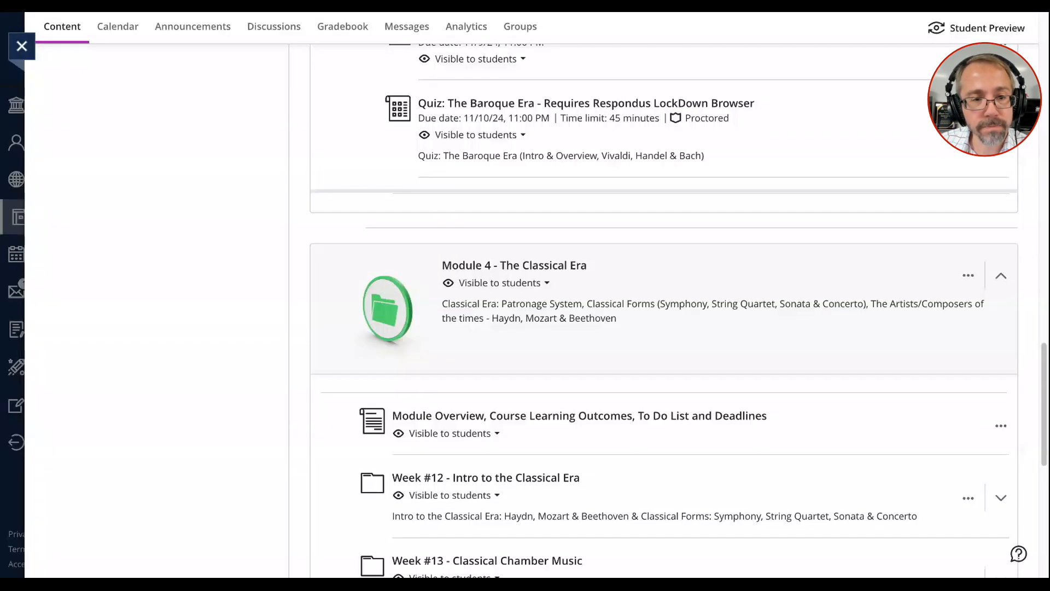
scroll(595, 164, down, 8)
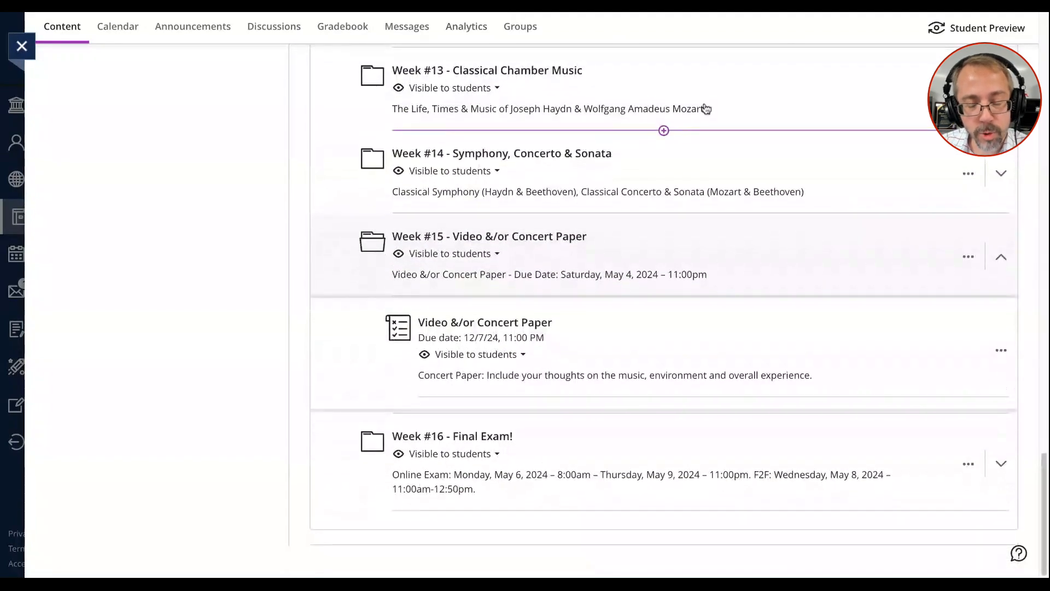
Step: Expand Module 1 - The Elements of Music and its Week #5: Elements of Music 4 folder in the course content
scroll(599, 244, up, 2)
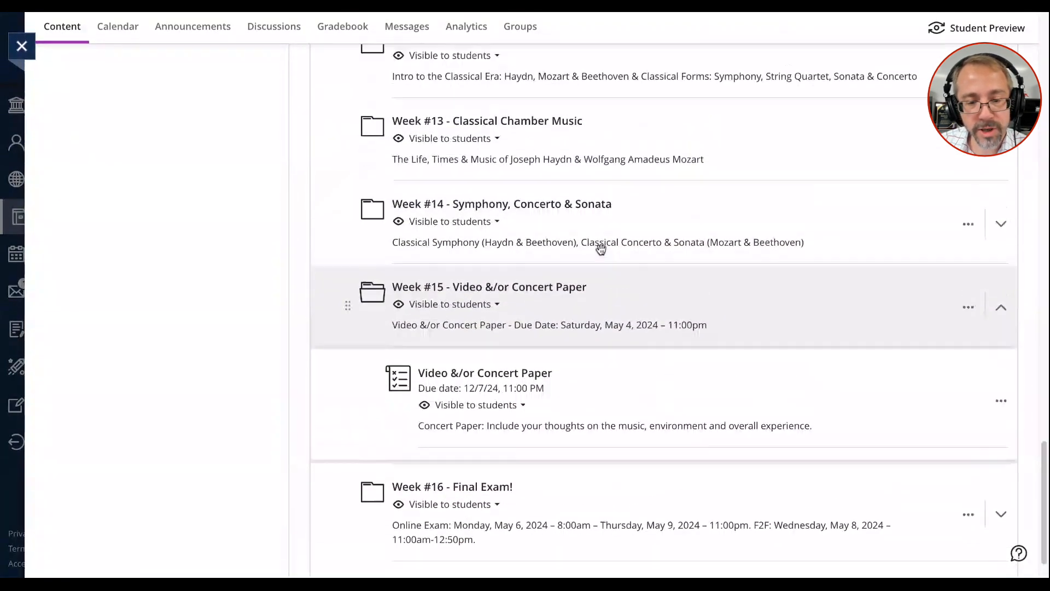
scroll(601, 250, up, 10)
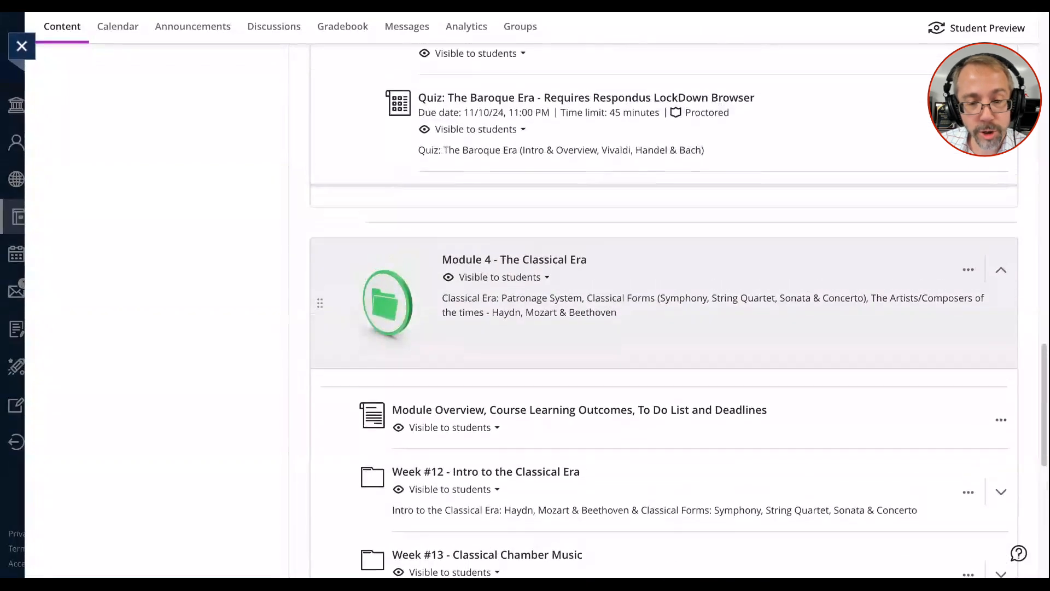
scroll(601, 262, up, 4)
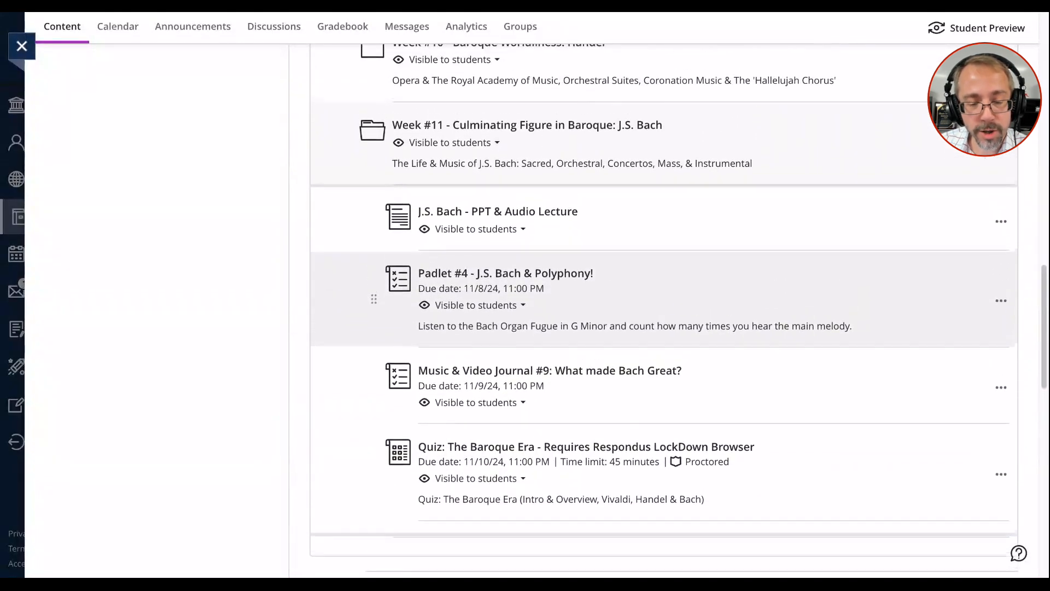
scroll(602, 264, up, 1)
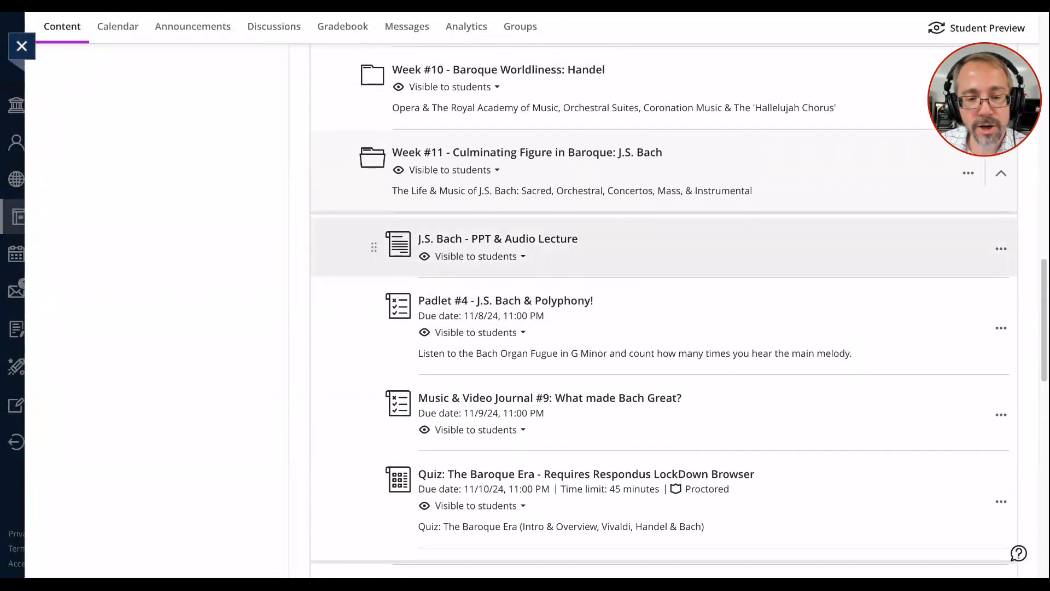
scroll(568, 225, up, 20)
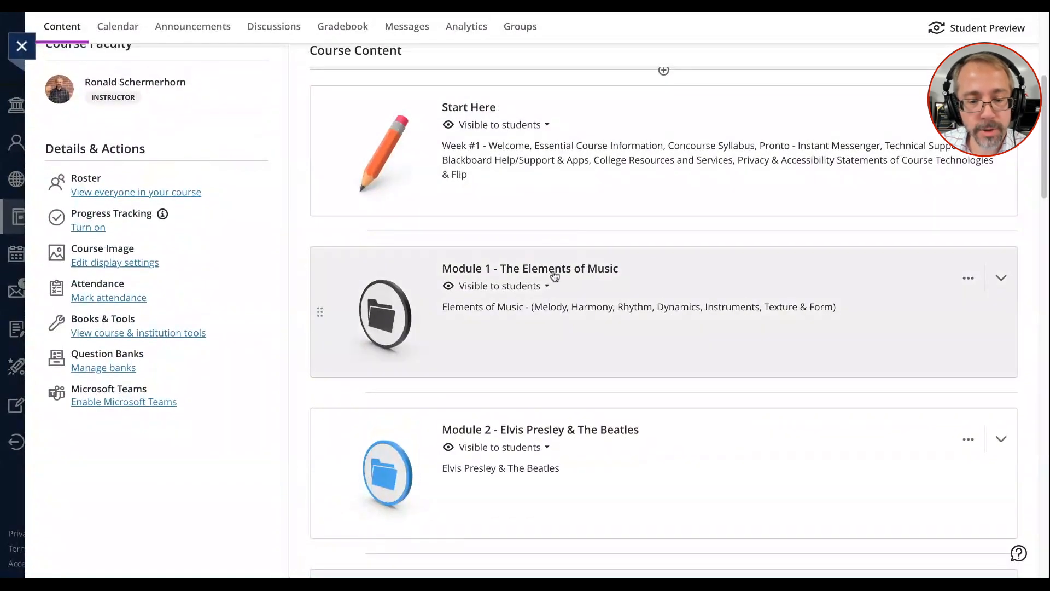
scroll(616, 288, down, 1)
scroll(615, 288, down, 8)
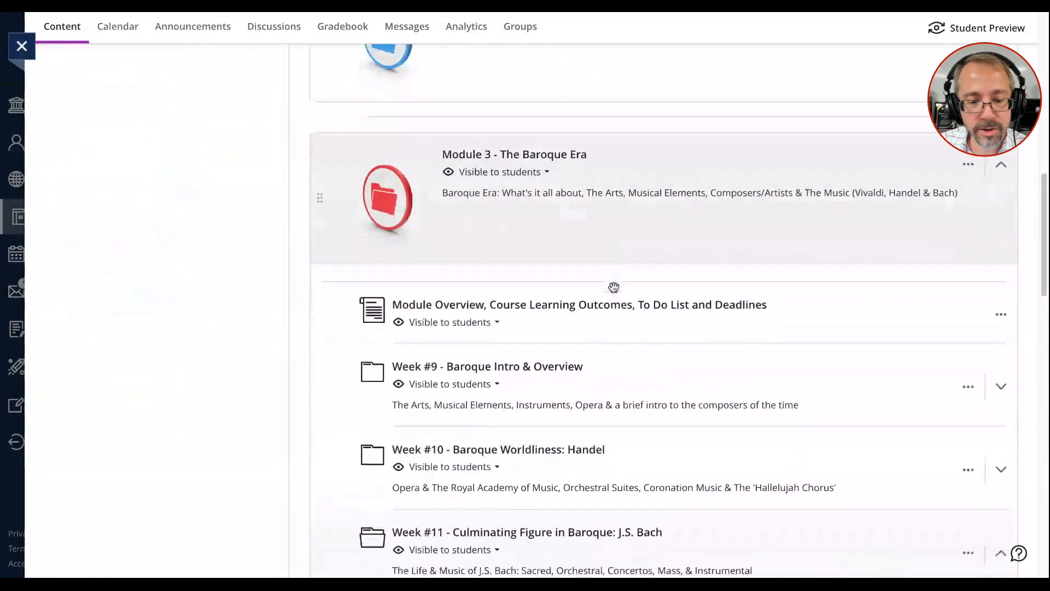
scroll(613, 286, up, 3)
scroll(612, 285, up, 5)
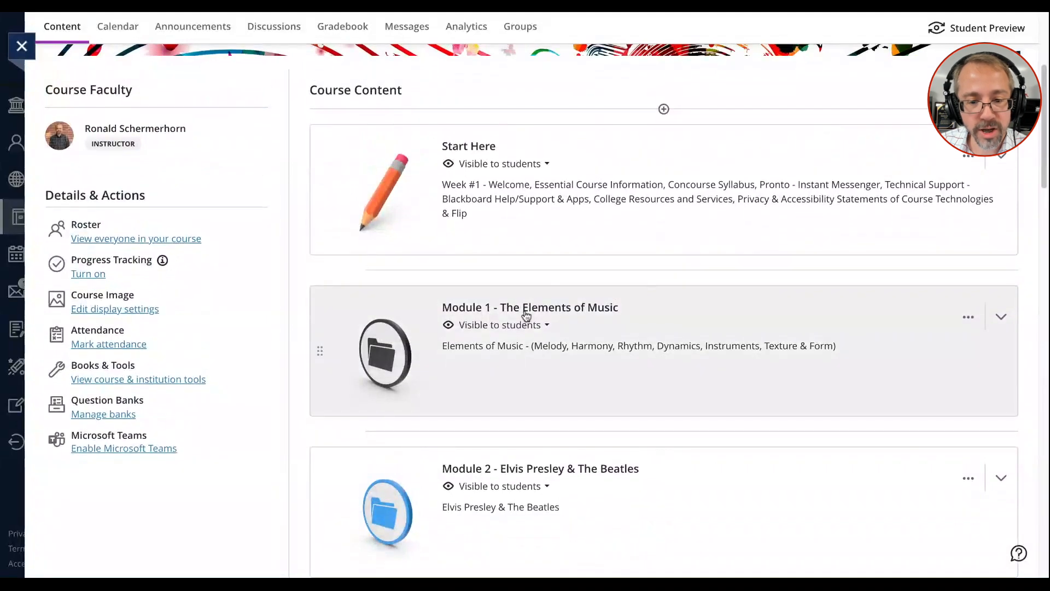
click(527, 315)
scroll(592, 277, down, 8)
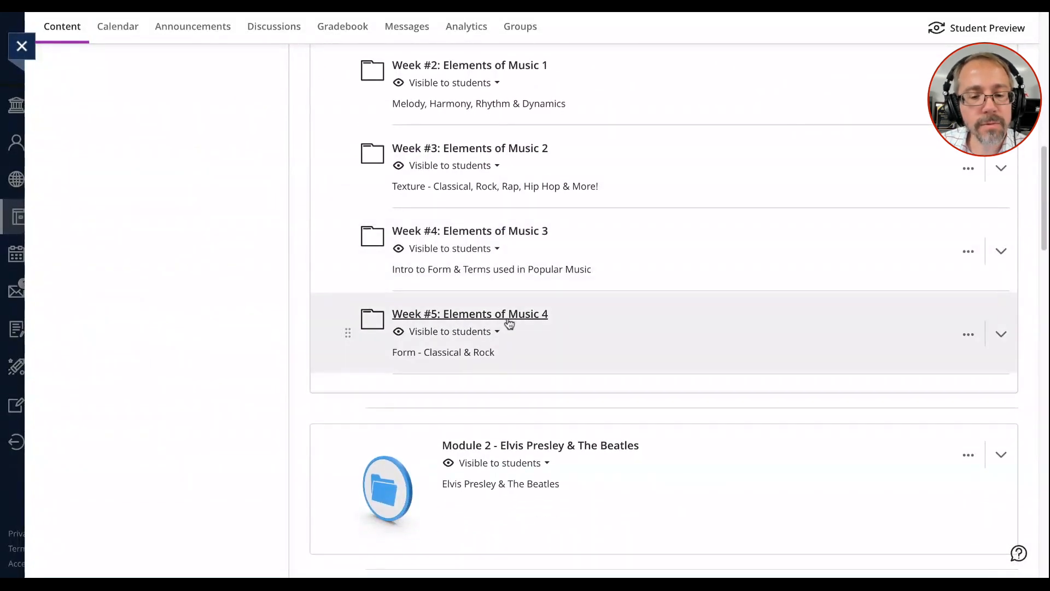
click(509, 324)
scroll(609, 327, down, 3)
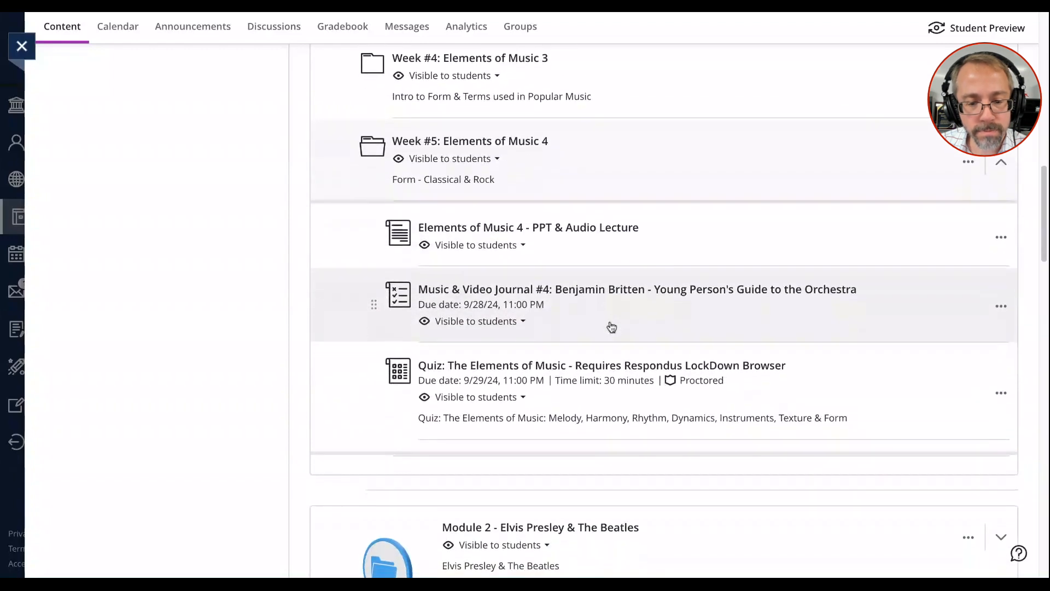
Step: Create a new test directly below the Elements of Music quiz in the Week #5 folder
scroll(638, 377, down, 1)
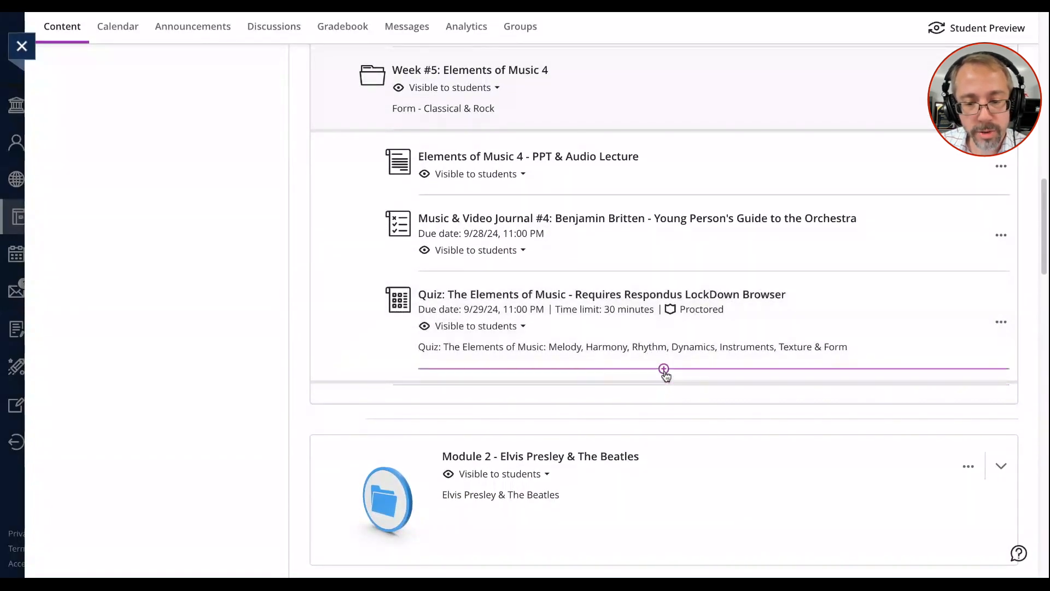
click(664, 370)
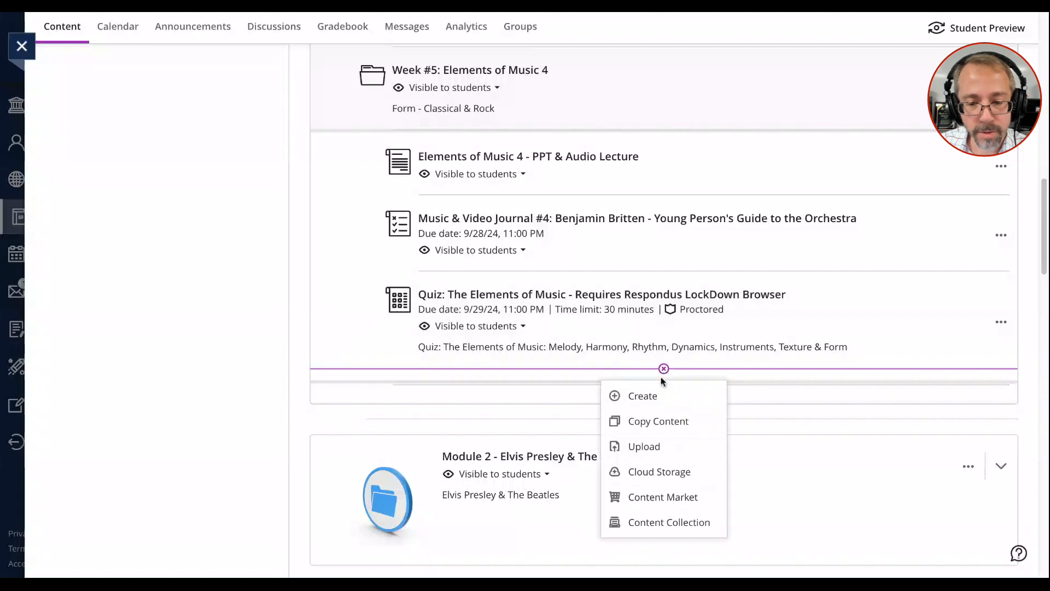
click(652, 405)
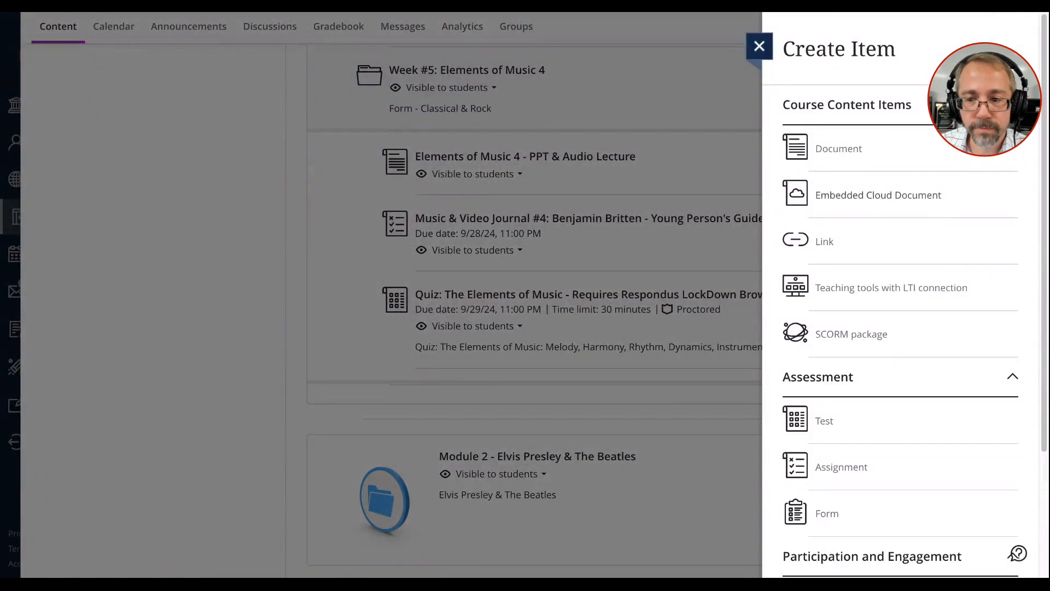
scroll(870, 208, down, 3)
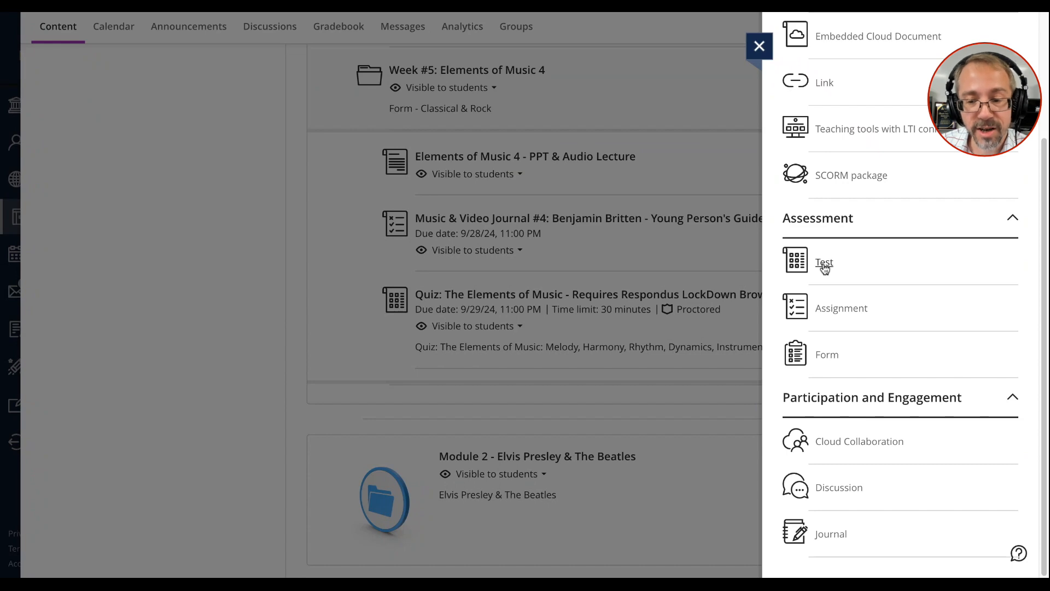
click(824, 263)
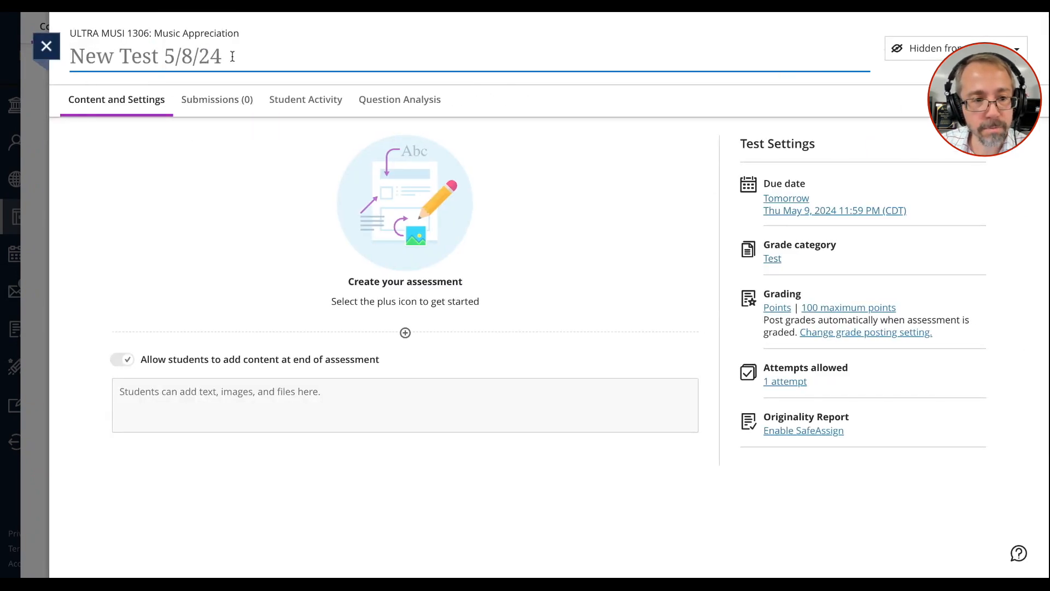
Step: Title the new test "Practice Quiz"
text(Pra)
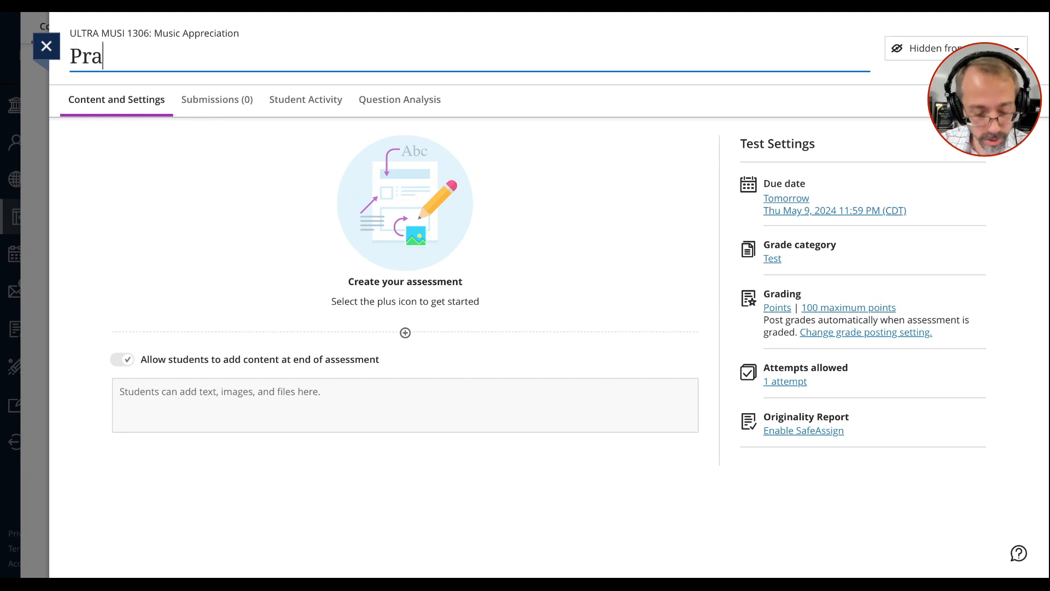
text(ctice)
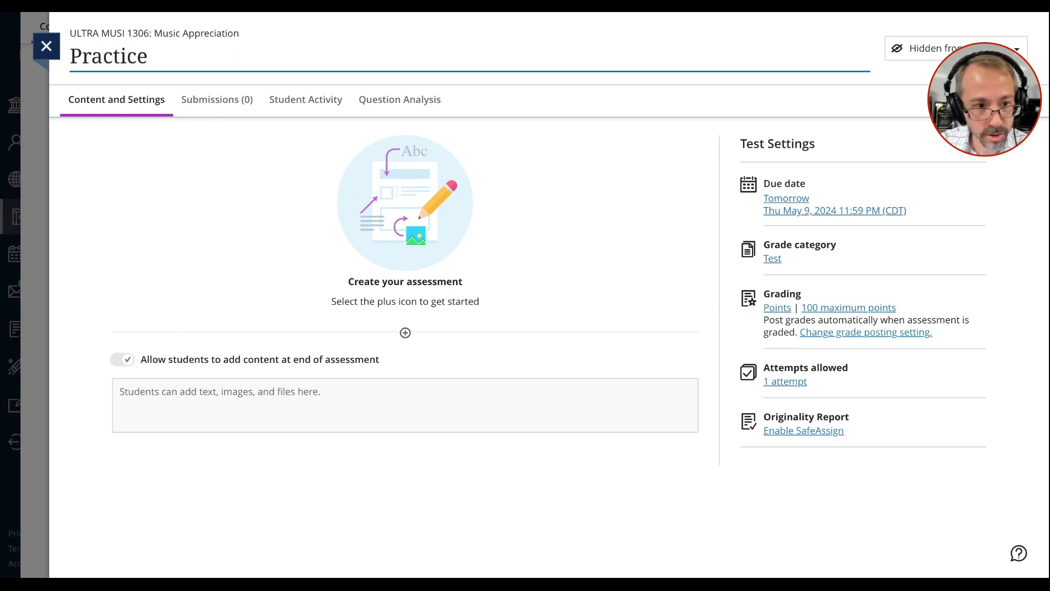
text( Qui)
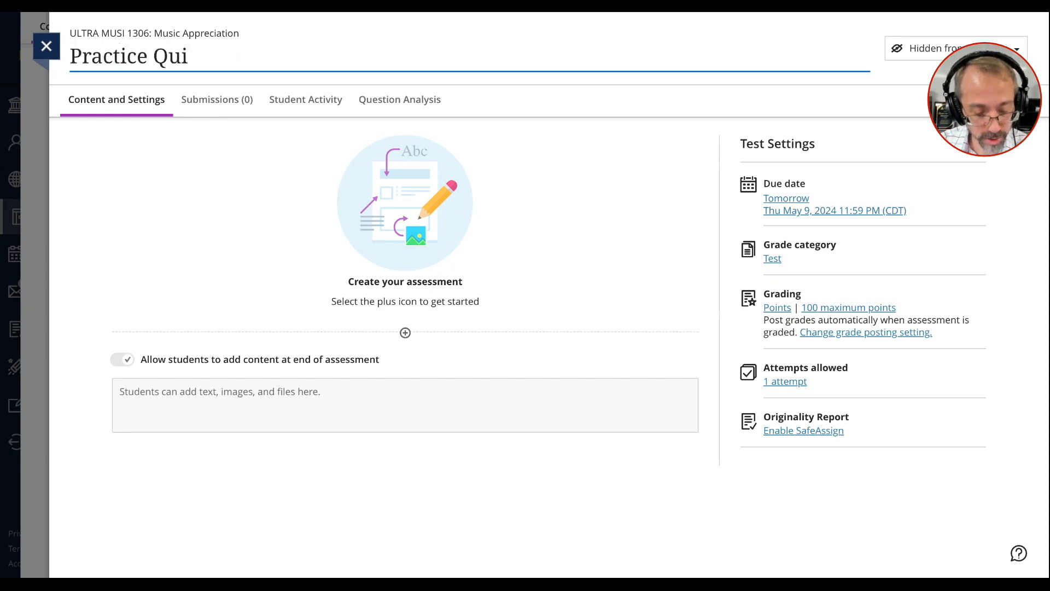
text(z)
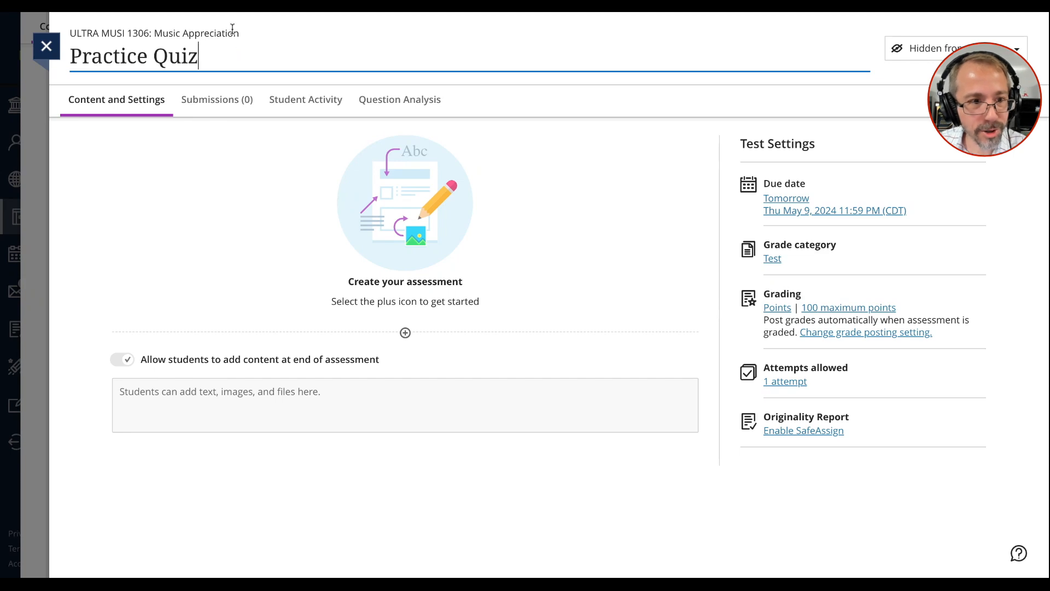
click(220, 164)
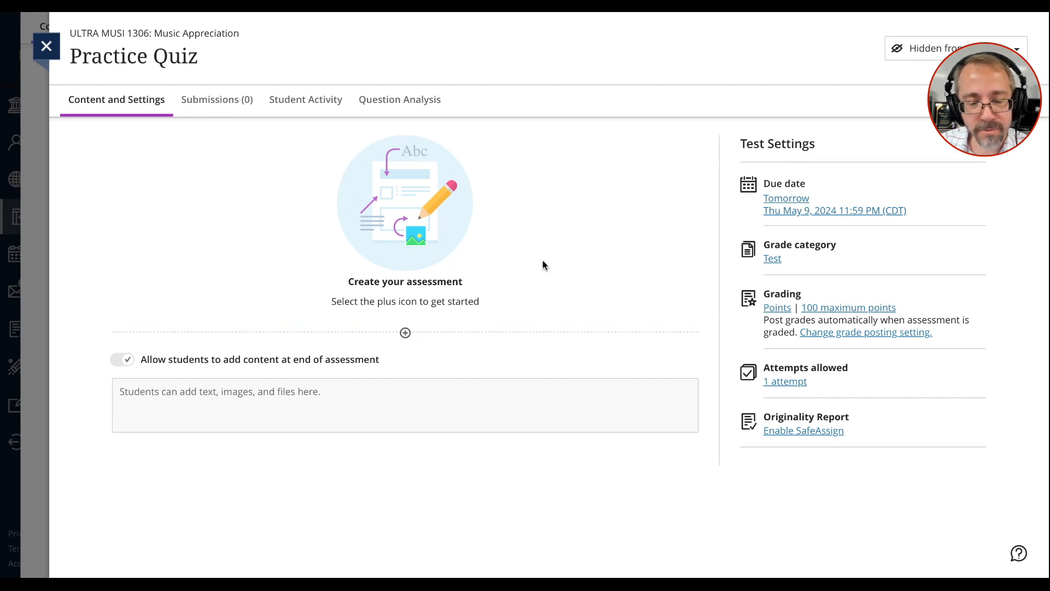
Step: Start auto-generating questions for the test and inspect the available question types, keeping Inspire me! as the type
click(406, 335)
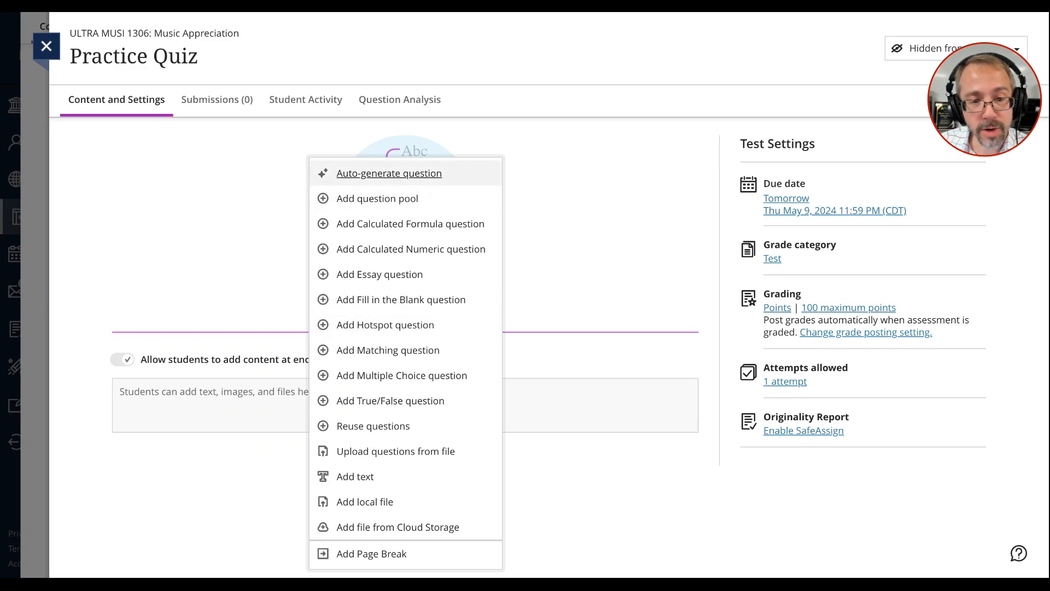
click(389, 173)
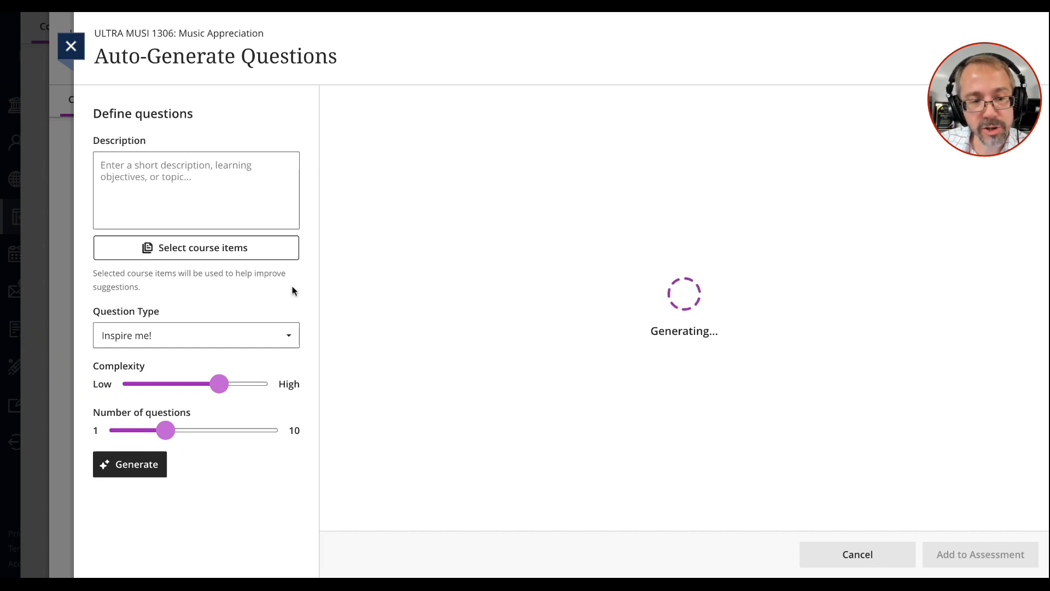
click(288, 336)
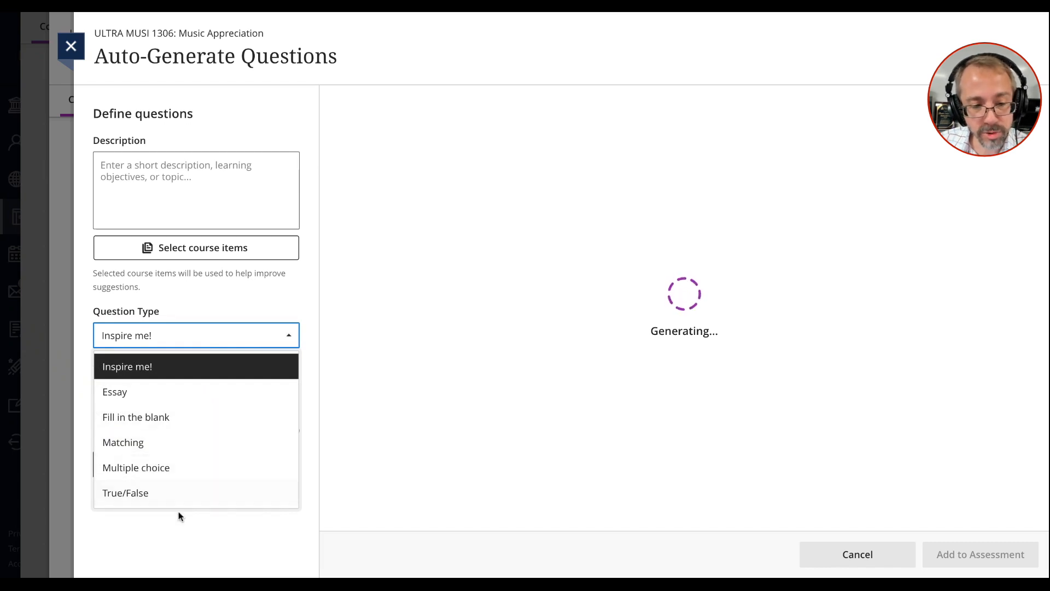
click(266, 297)
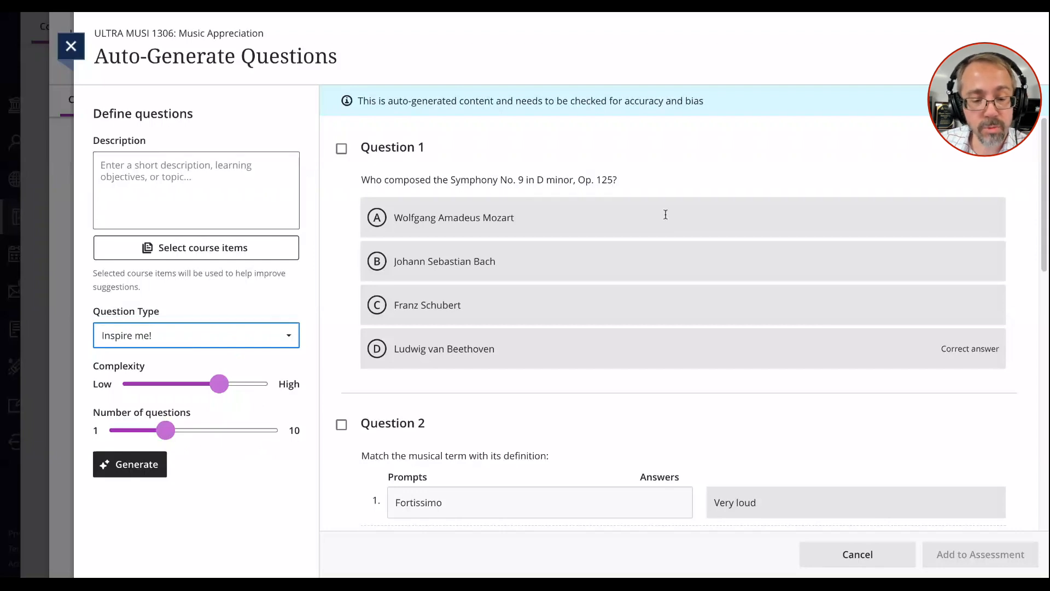
Step: Read through the auto-generated questions from Question 1 to the fill-in-the-blank Question 4
scroll(691, 201, down, 1)
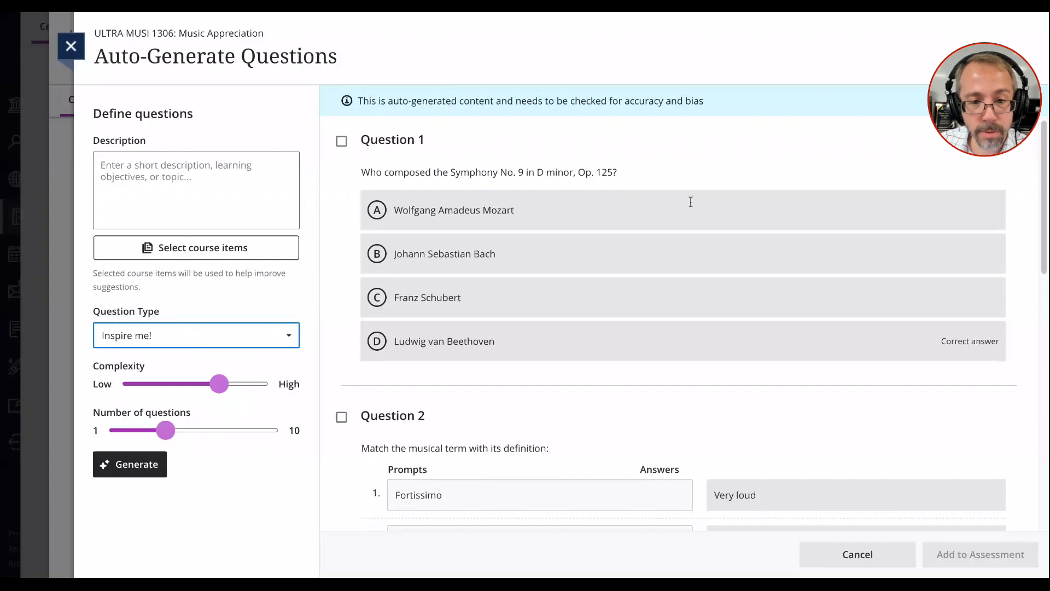
scroll(654, 210, down, 3)
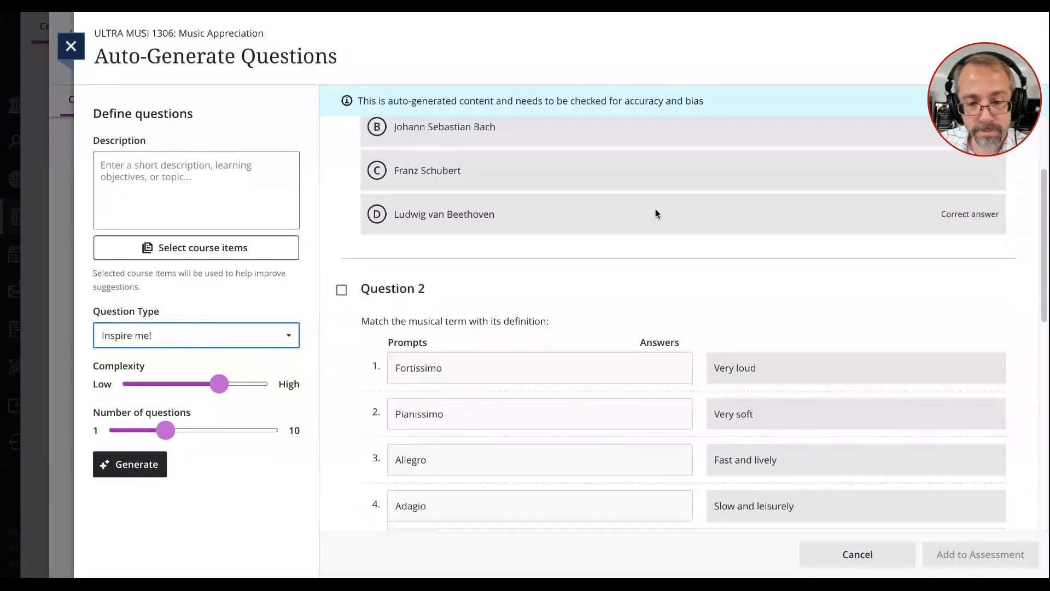
scroll(657, 213, down, 5)
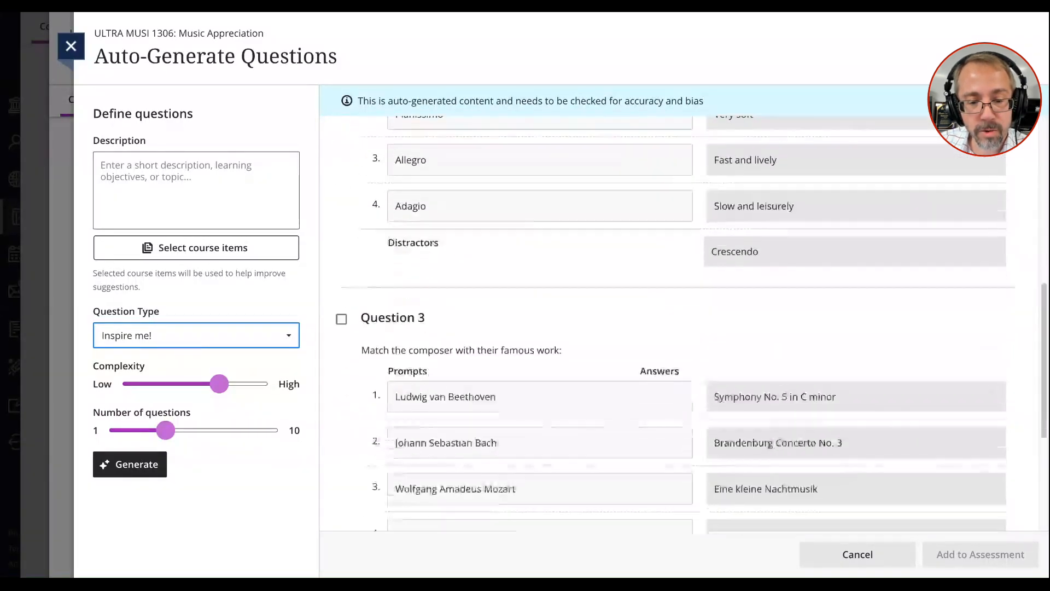
scroll(656, 212, down, 1)
click(492, 12)
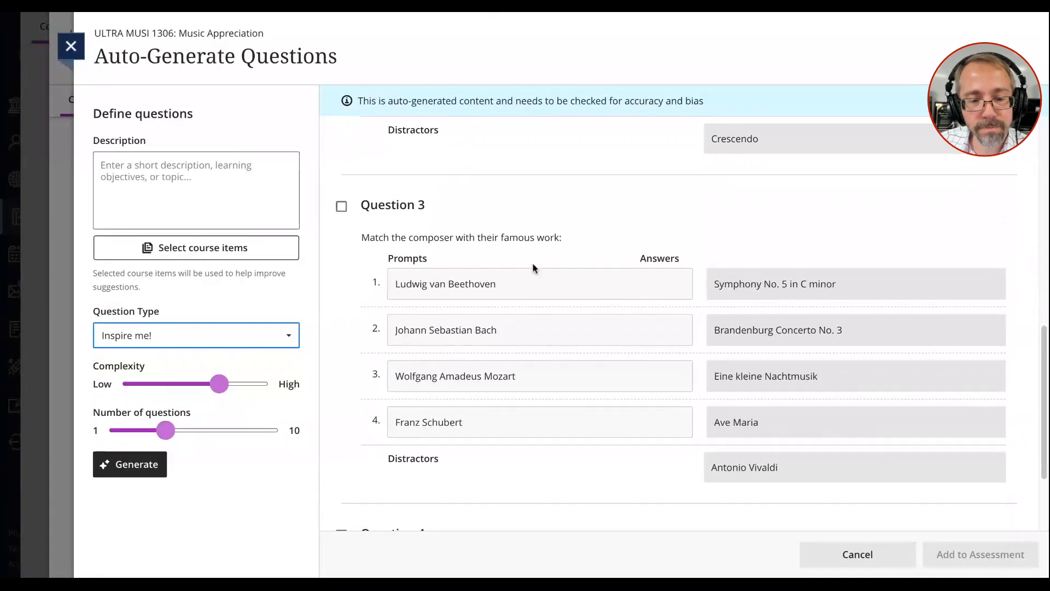
scroll(552, 242, down, 2)
scroll(552, 241, down, 1)
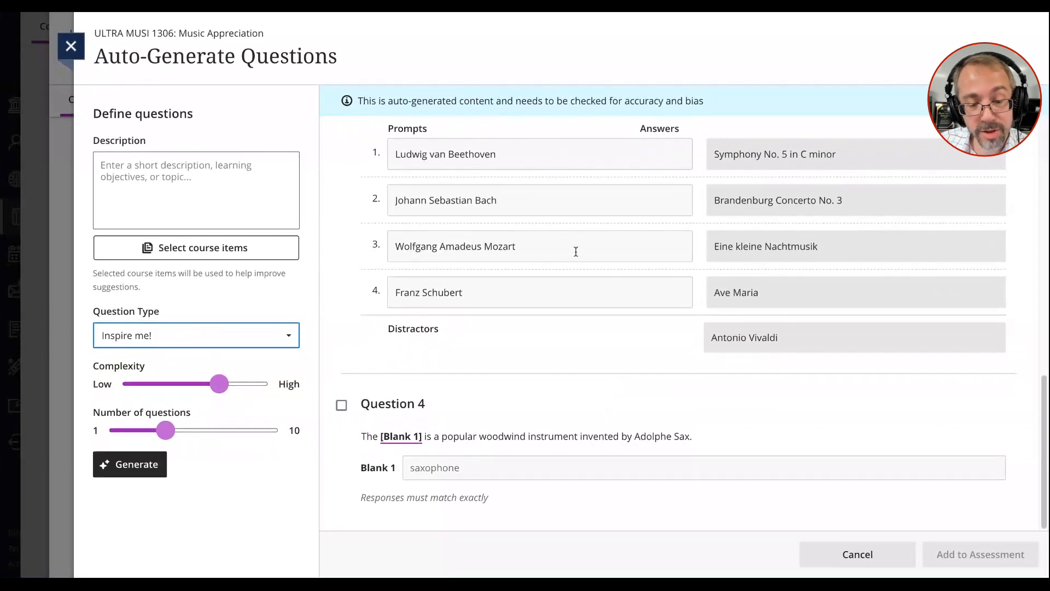
Step: Go back over the generated questions, comparing the multiple-choice Question 1 with the matching pairs and distractor of Question 2
scroll(576, 251, up, 10)
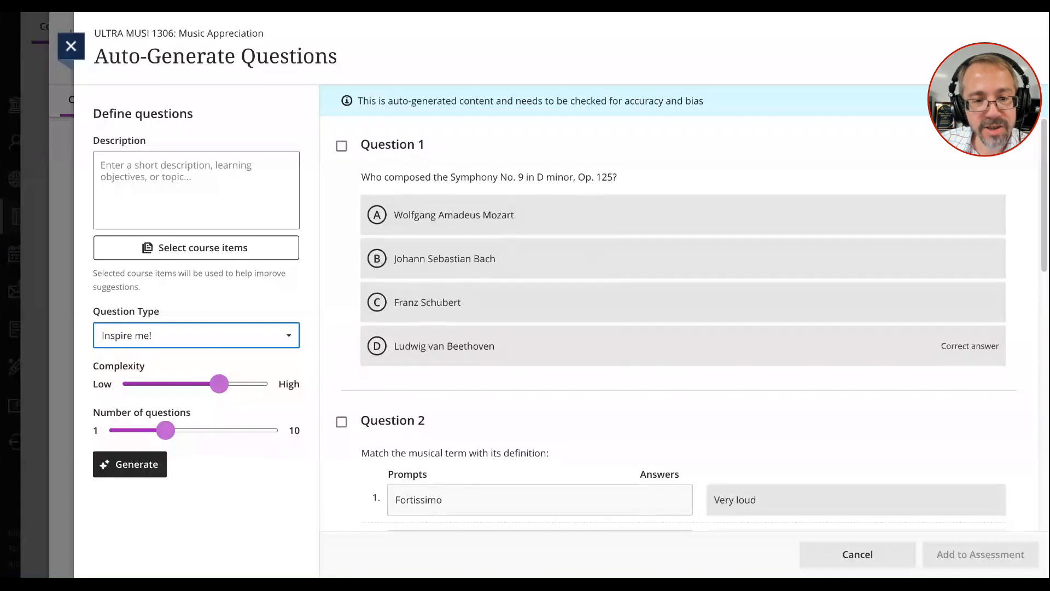
scroll(684, 323, down, 3)
scroll(684, 323, down, 9)
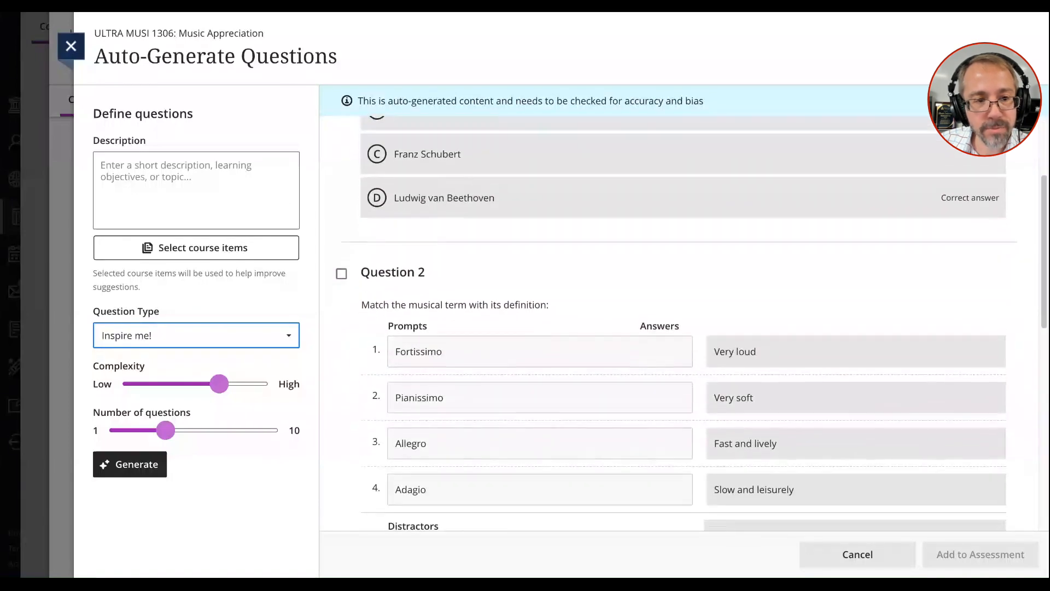
scroll(684, 323, up, 8)
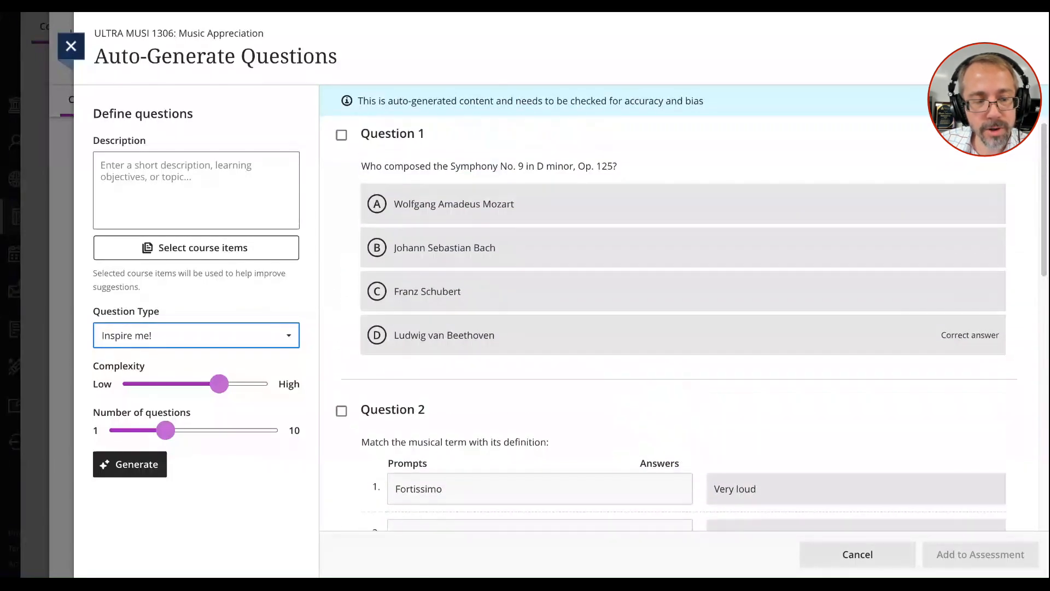
scroll(684, 323, down, 5)
scroll(684, 322, down, 3)
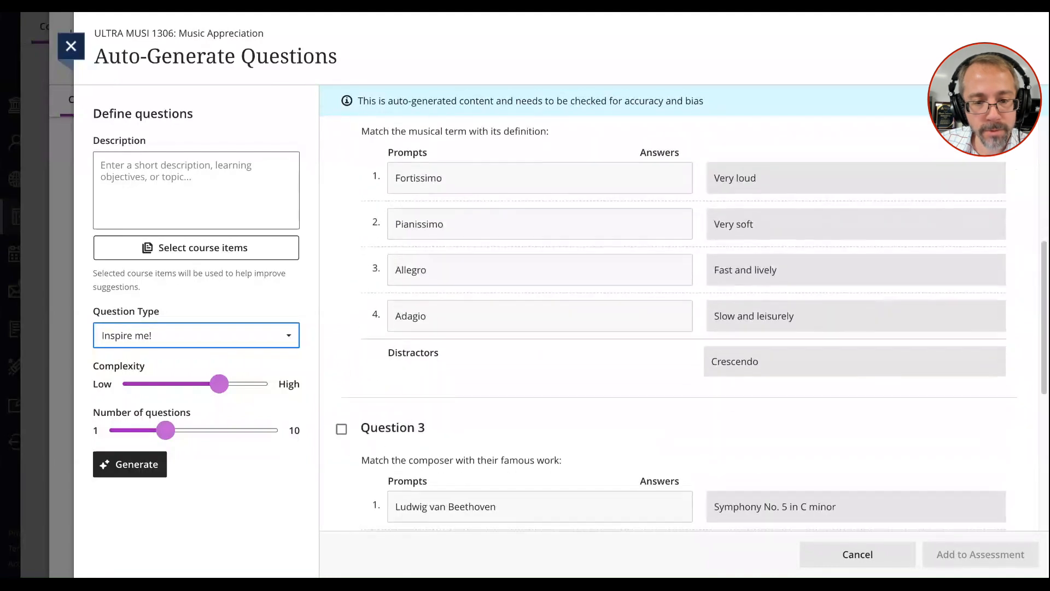
scroll(684, 323, up, 3)
scroll(684, 323, down, 3)
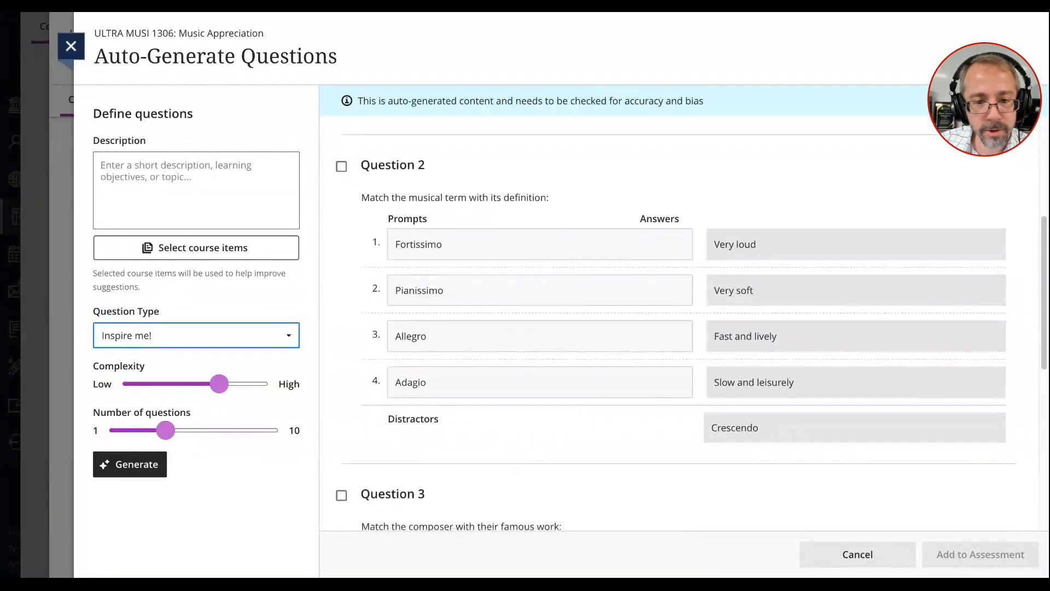
scroll(684, 322, down, 3)
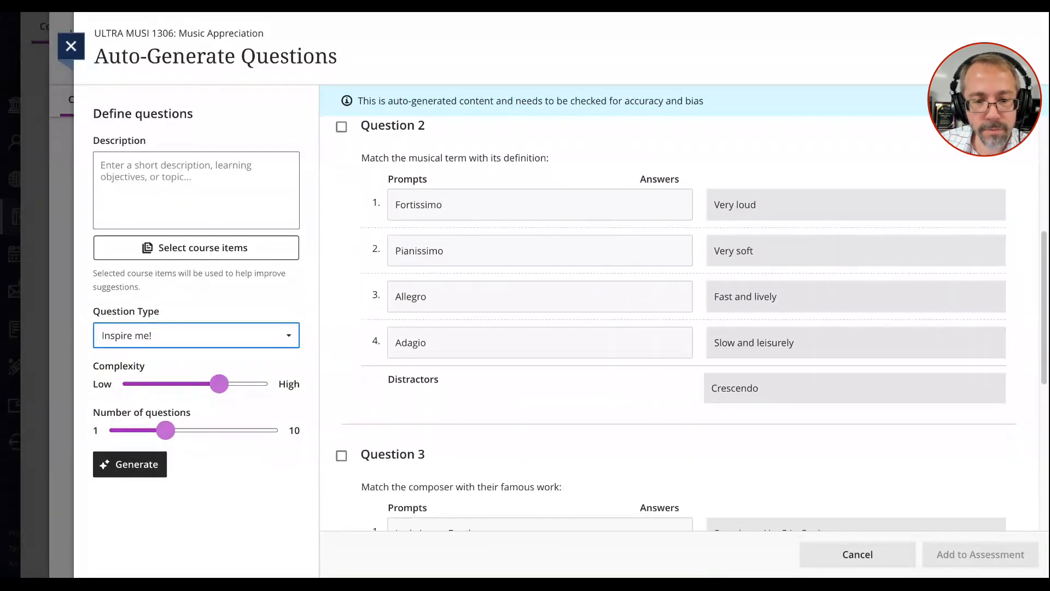
scroll(684, 323, up, 2)
scroll(684, 323, down, 2)
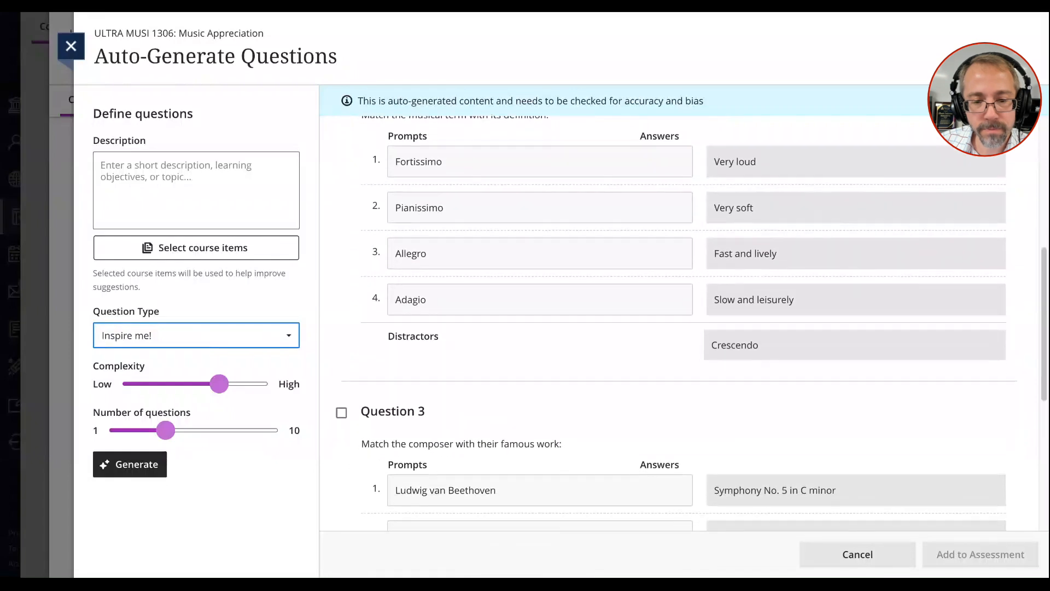
Step: Read through the generated matching pairs and distractors of Questions 2 and 3 and the fill-in-the-blank Question 4, returning to Question 1
scroll(683, 322, down, 1)
scroll(684, 323, up, 6)
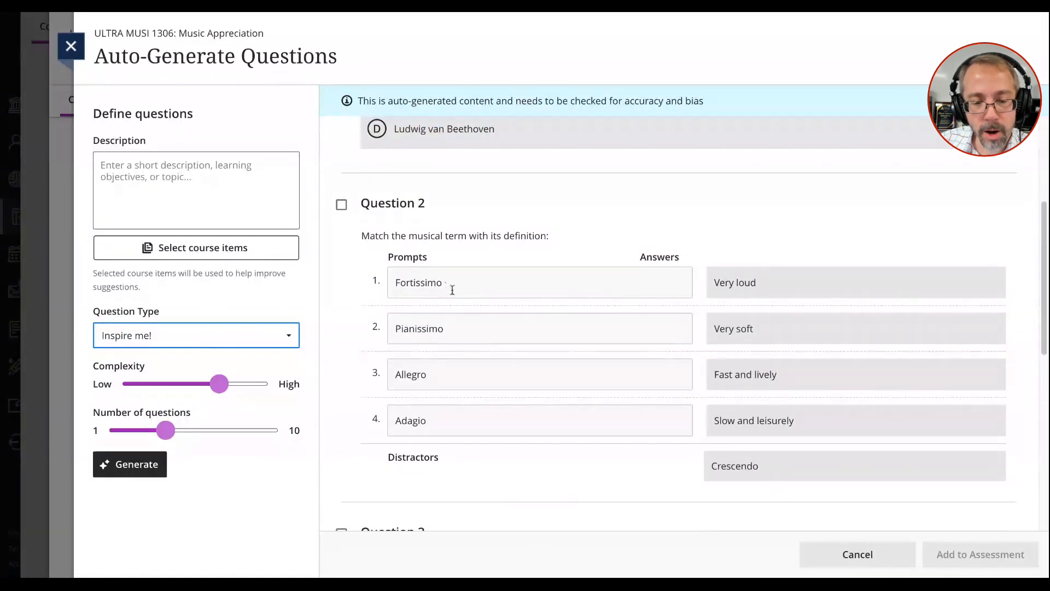
scroll(526, 285, down, 2)
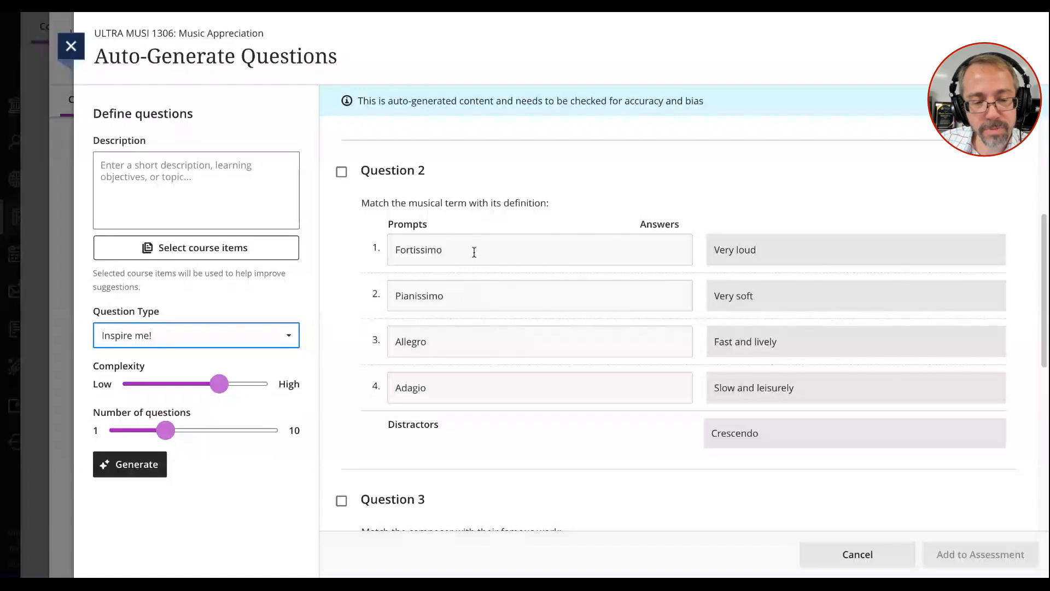
scroll(491, 266, down, 3)
scroll(492, 267, down, 2)
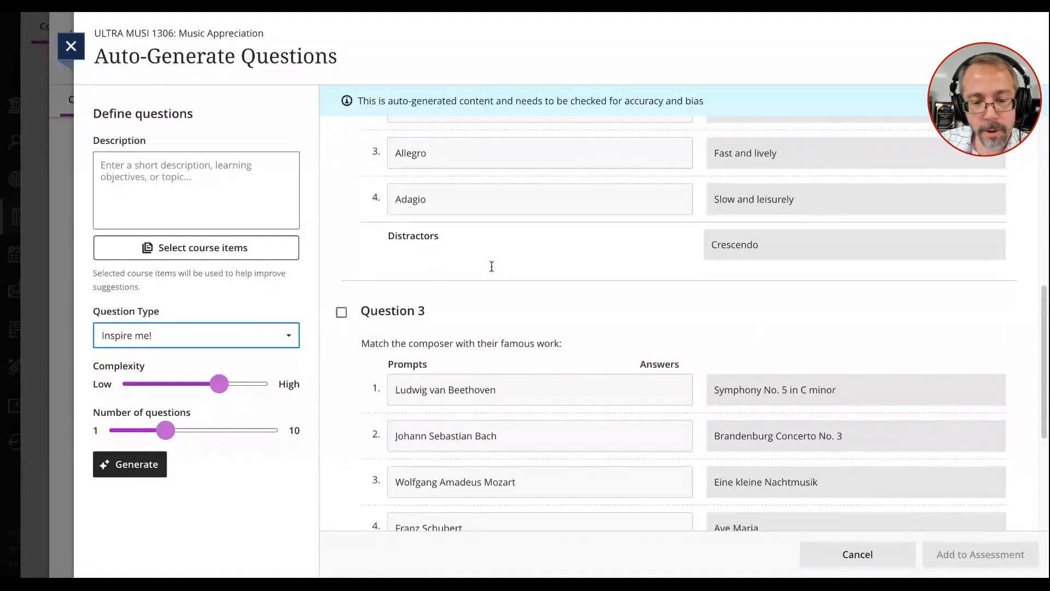
scroll(492, 266, down, 1)
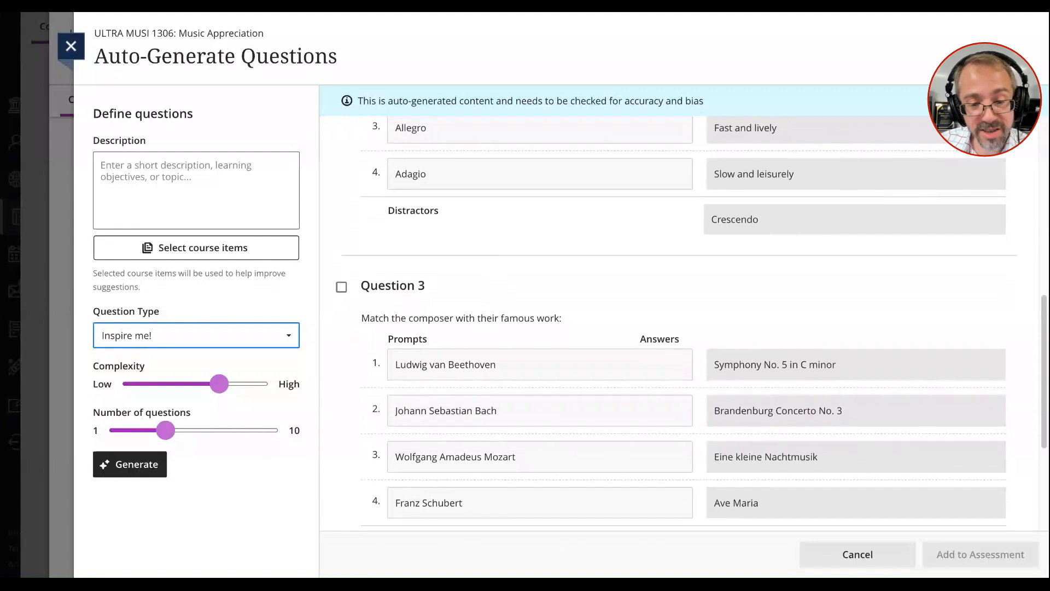
scroll(491, 266, down, 5)
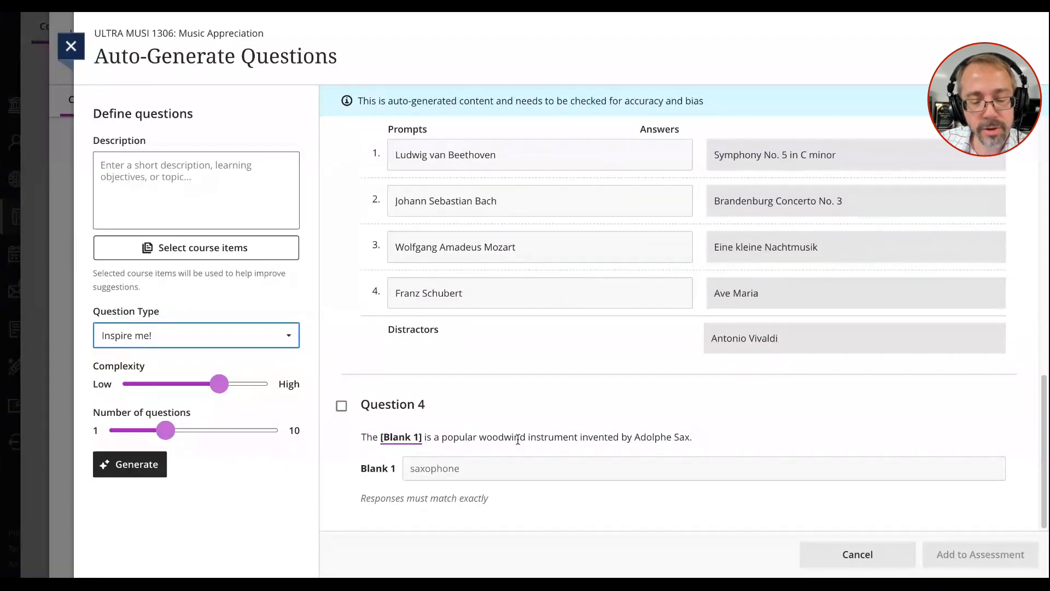
scroll(518, 438, up, 5)
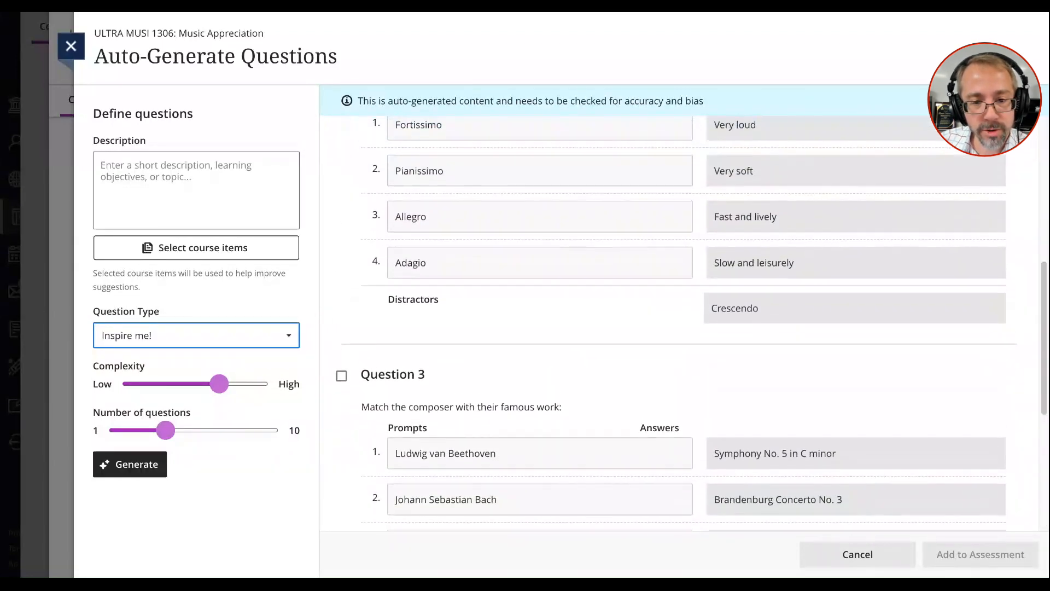
scroll(683, 323, up, 7)
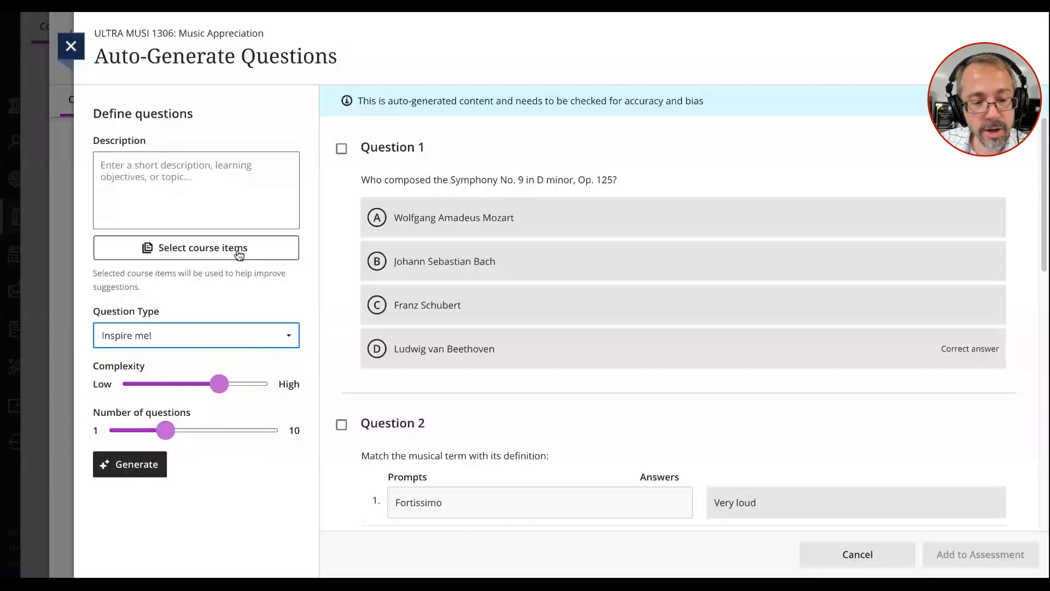
Step: Set the question type to Matching and mark Elements of Music 1 - PPT & Audio Lecture from Module 1, Week #2 as a source item
click(228, 340)
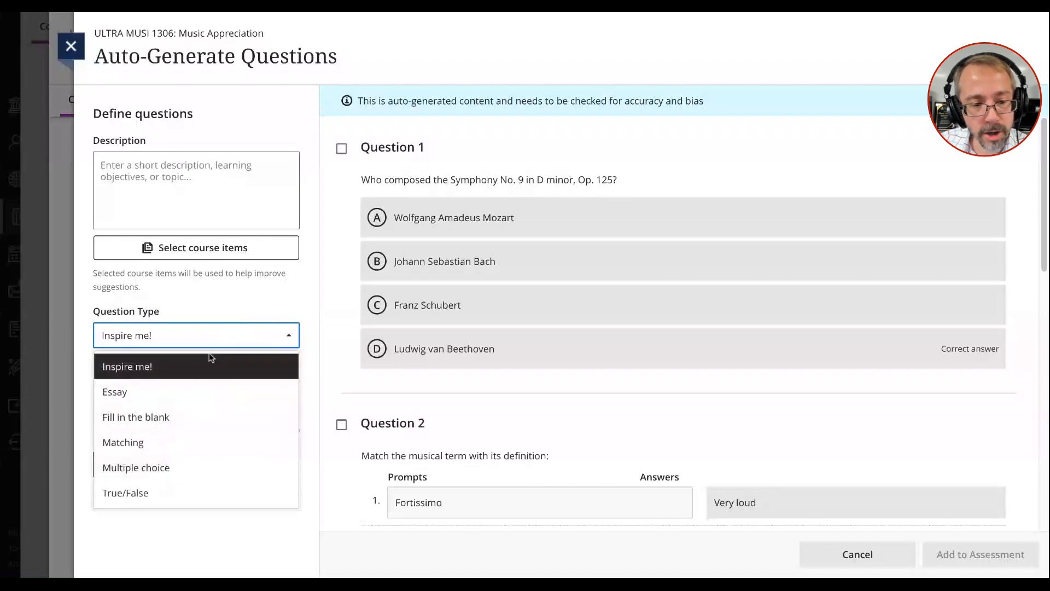
click(157, 448)
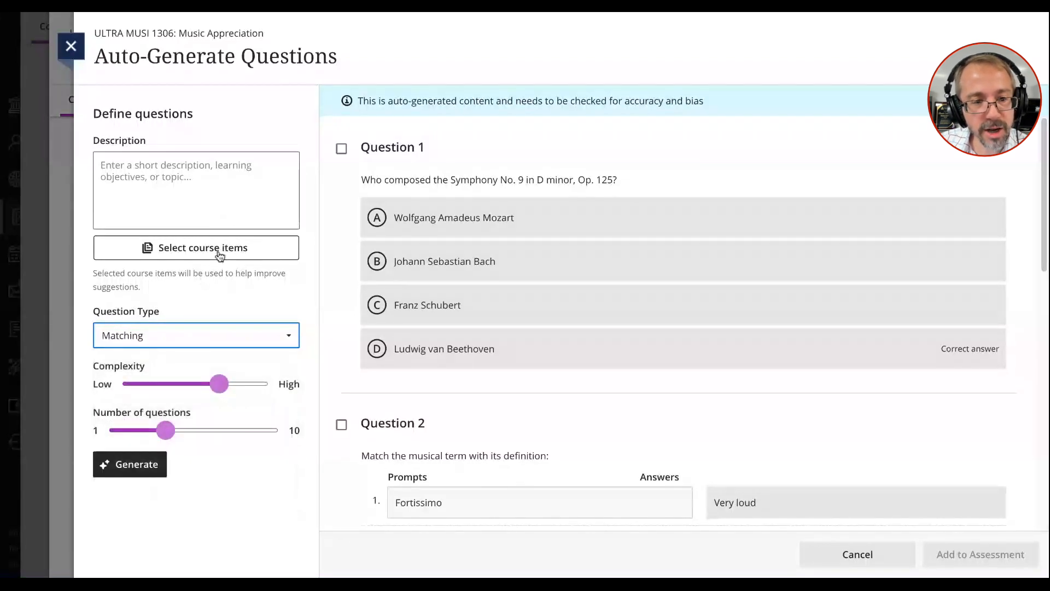
click(221, 253)
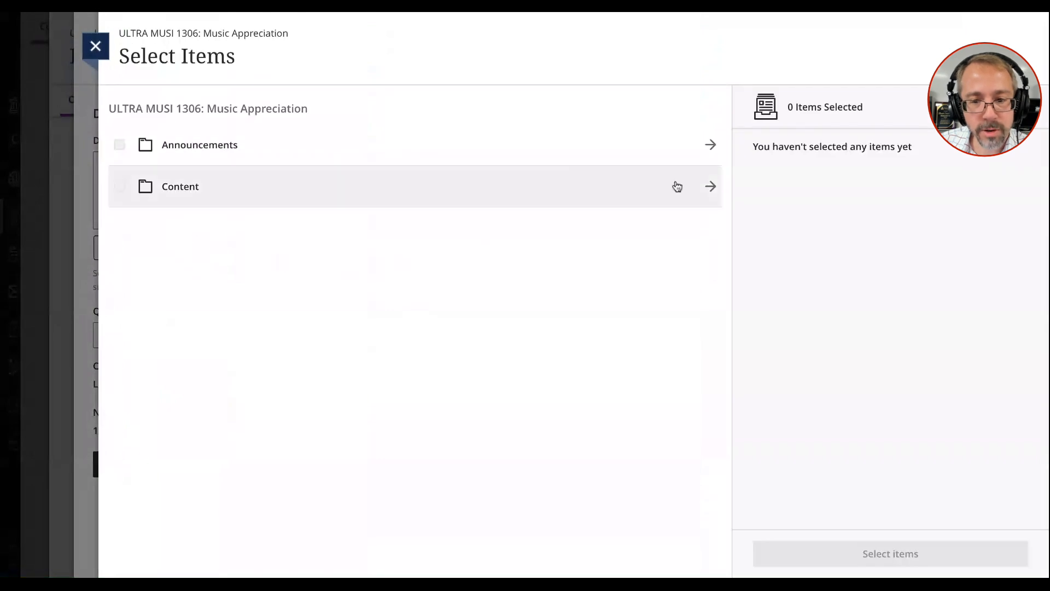
click(710, 187)
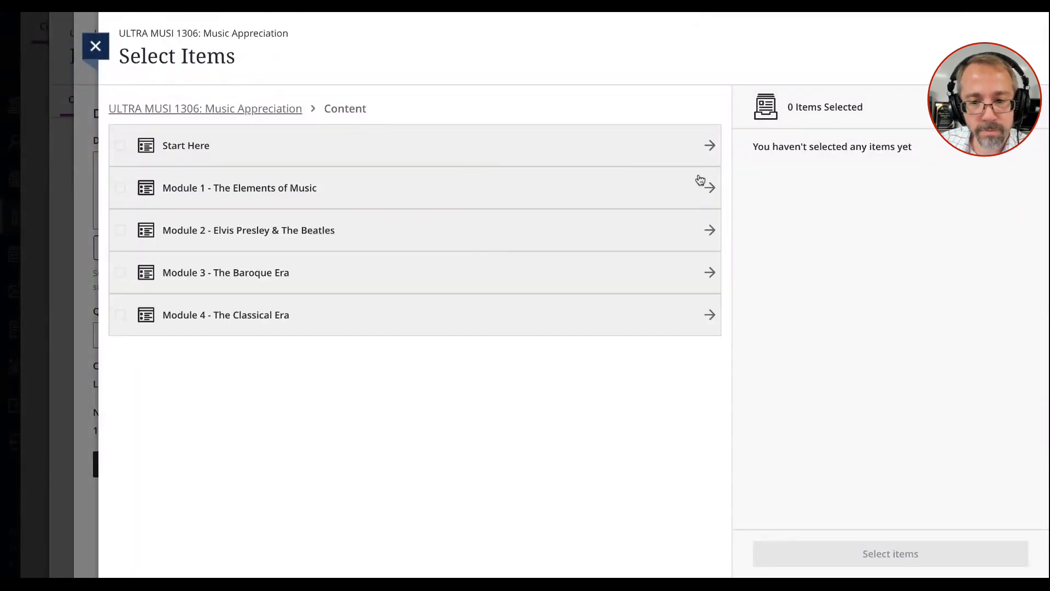
click(713, 188)
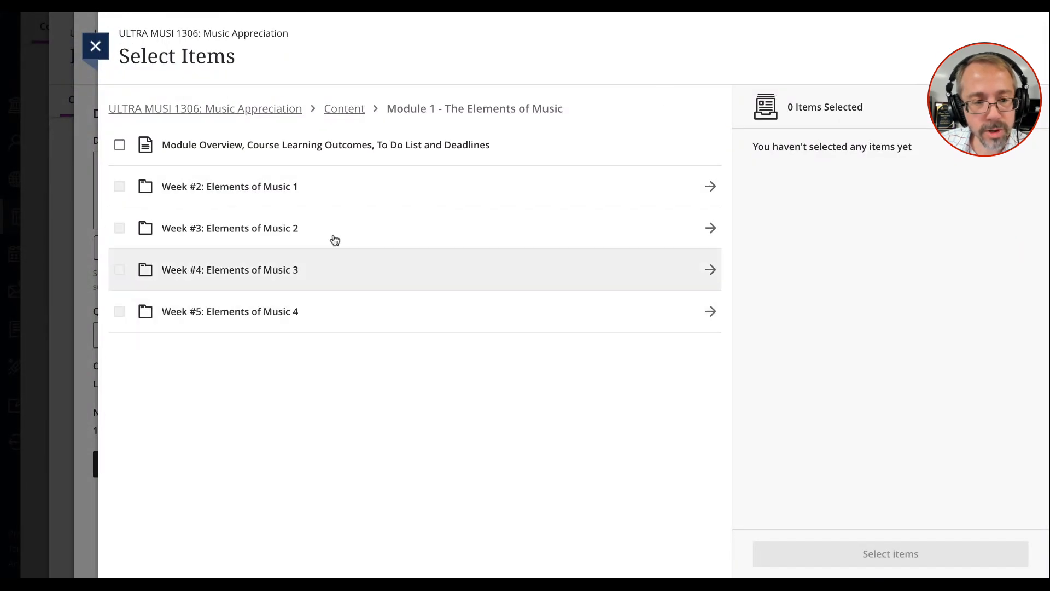
click(711, 187)
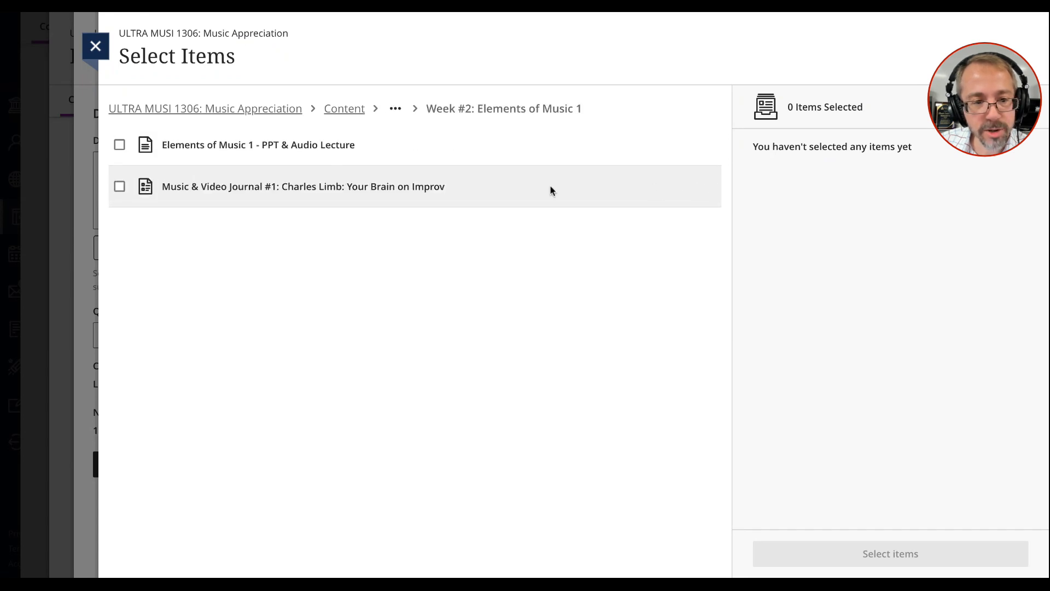
click(119, 144)
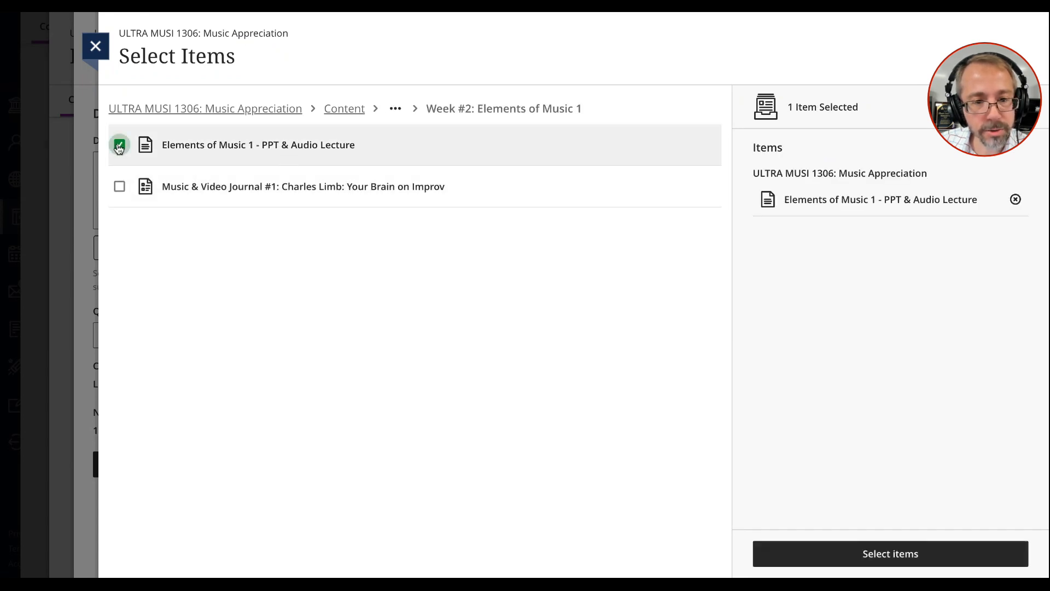
Step: Add Elvis Presley - PPT & Audio Lecture from Module 2, Week #6 to the source items
click(392, 109)
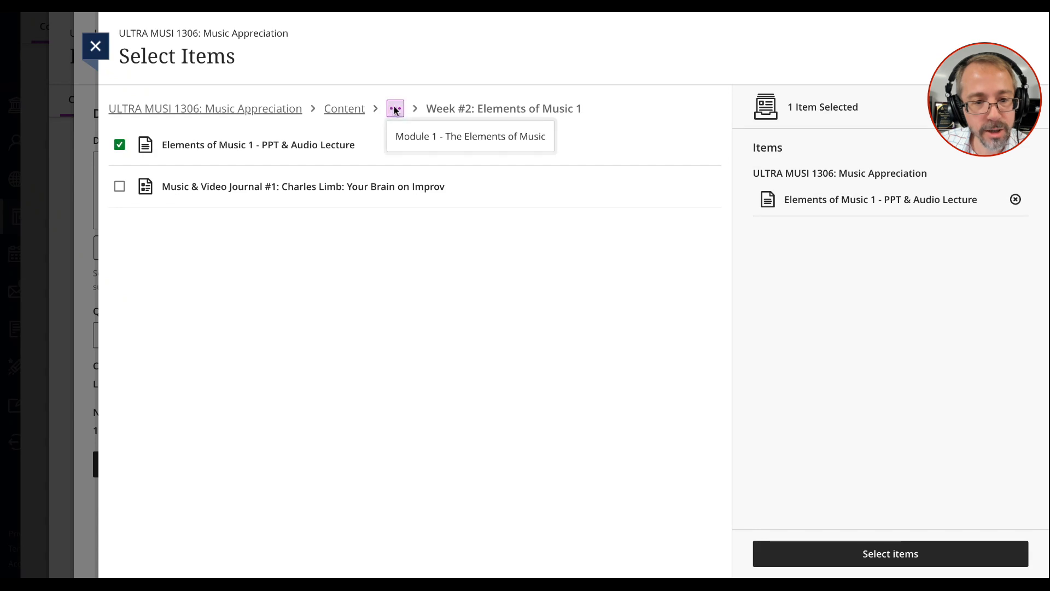
click(356, 111)
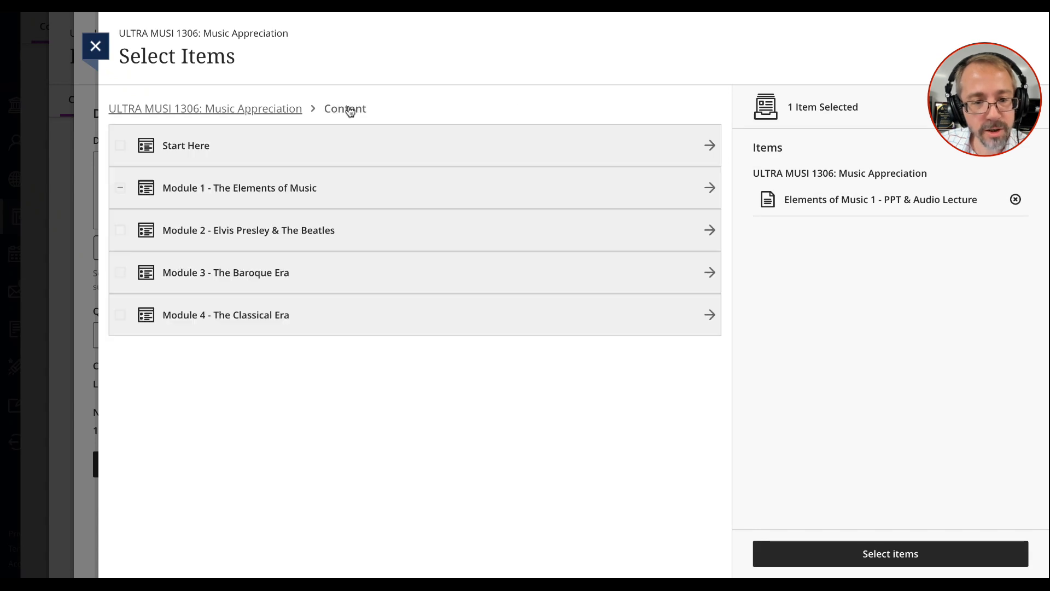
click(171, 234)
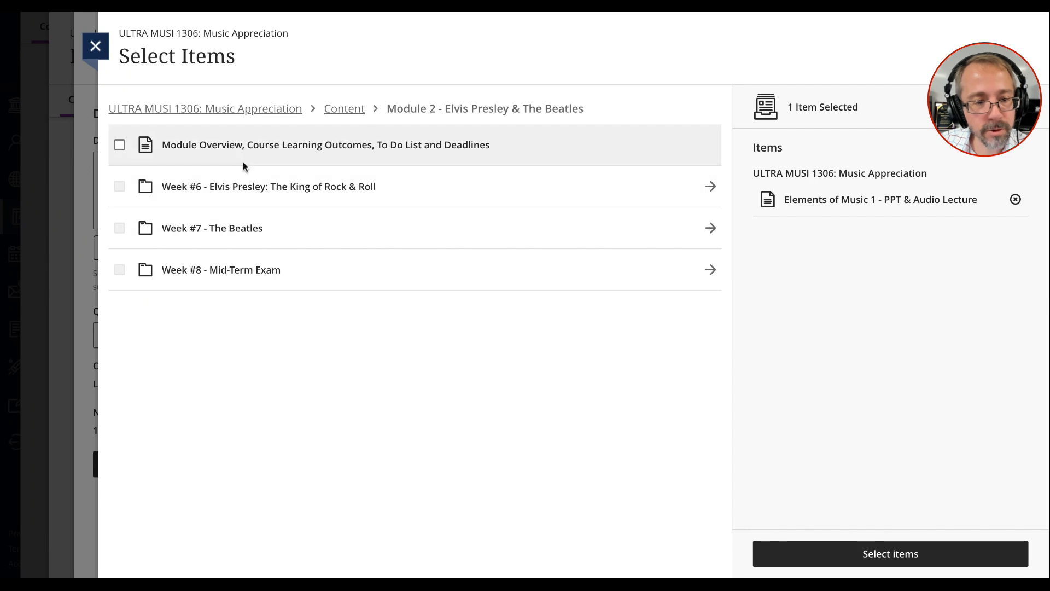
click(236, 189)
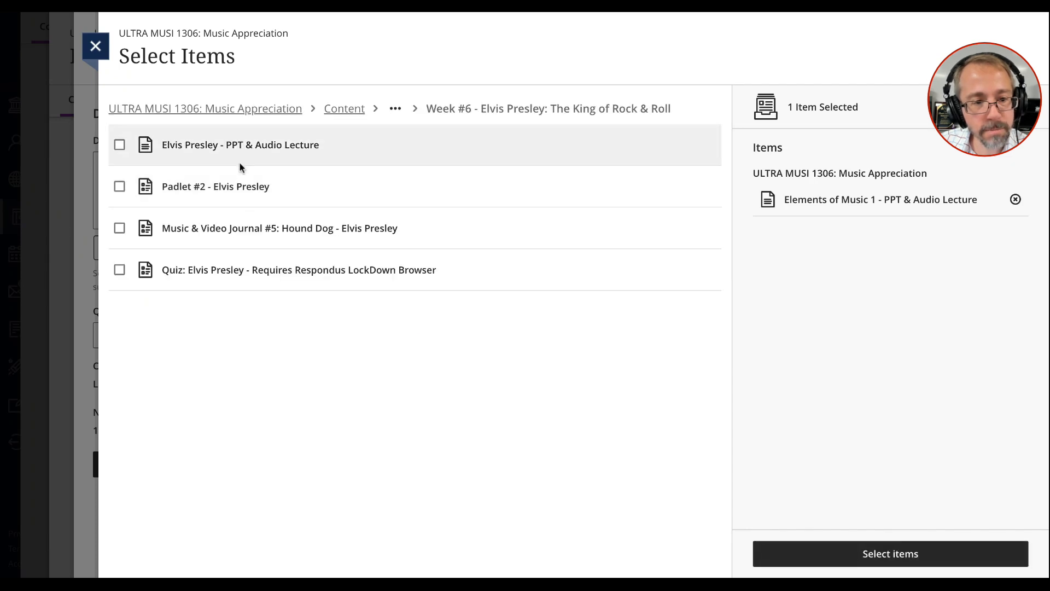
click(119, 145)
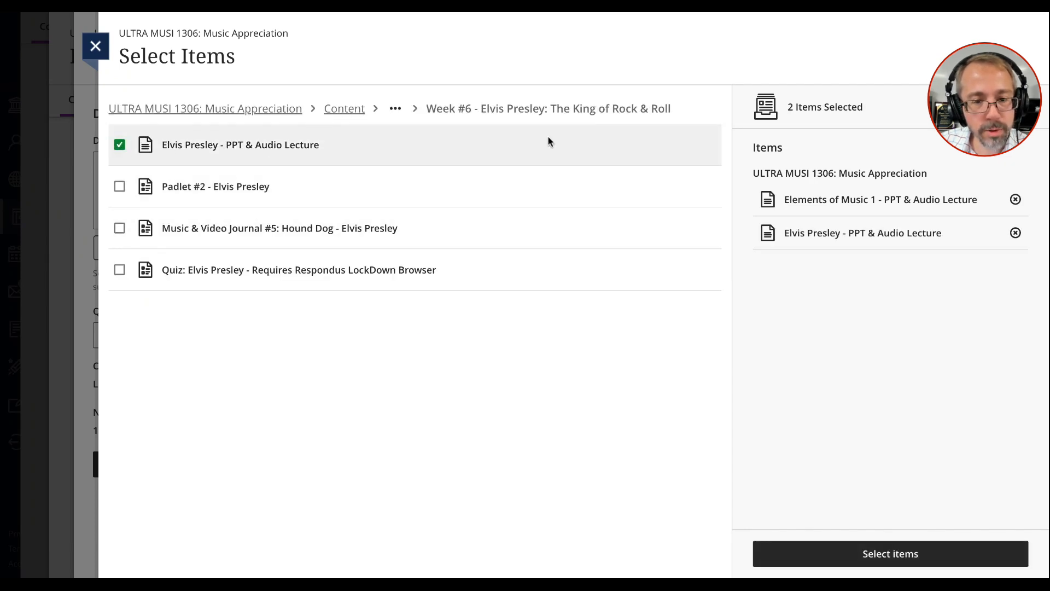
Step: Add The Beatles - PPT & Audio Lecture from Module 2, Week #7 and confirm the course item selection
click(362, 111)
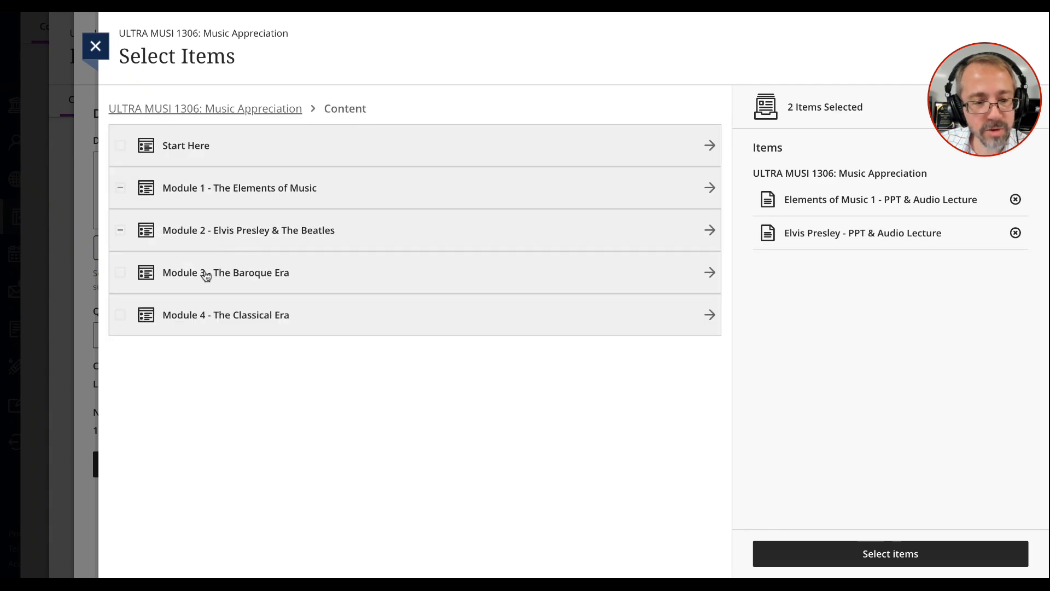
click(256, 231)
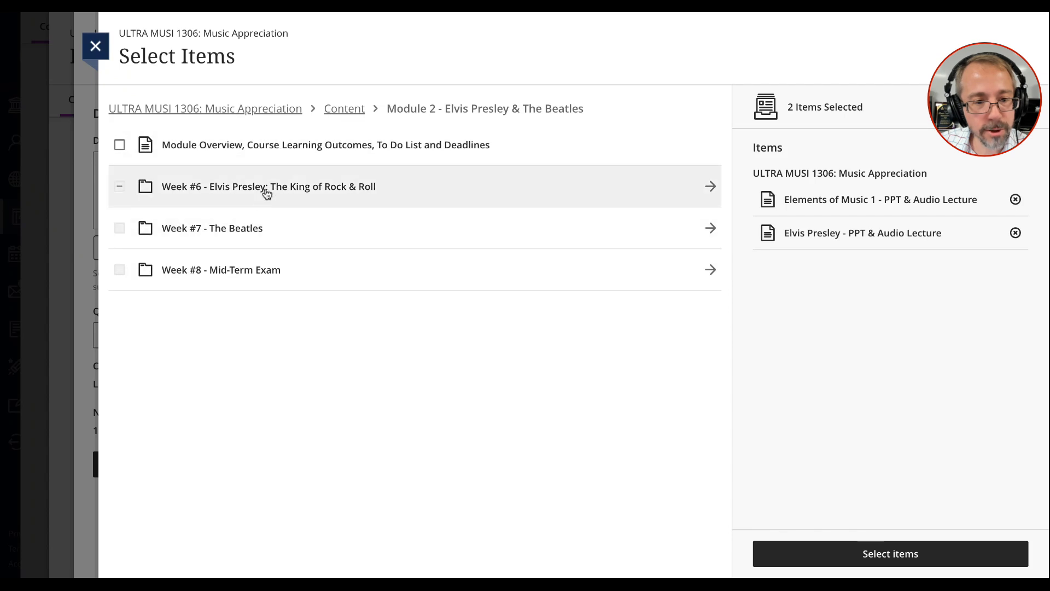
click(241, 232)
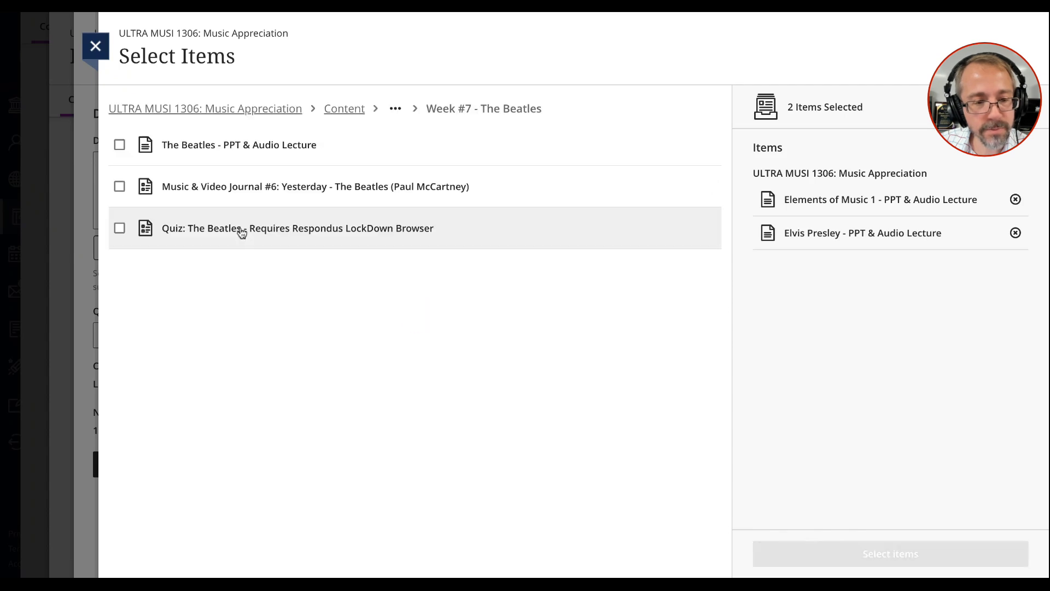
click(121, 145)
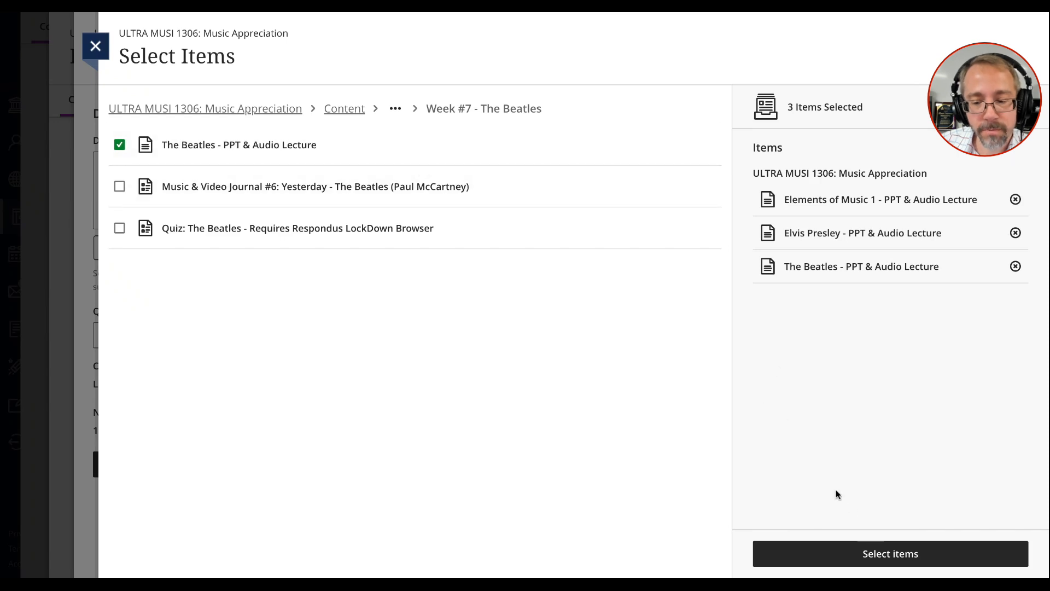
click(887, 554)
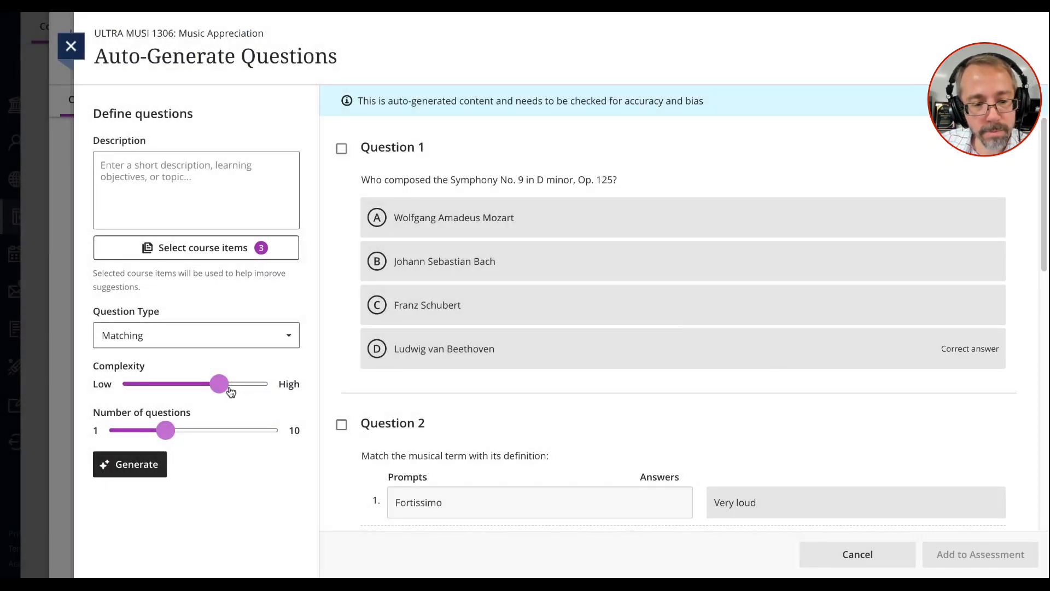
Step: Lower the complexity slightly to just above the middle, set the number of questions to 10, and generate the matching questions
drag(226, 388, 208, 390)
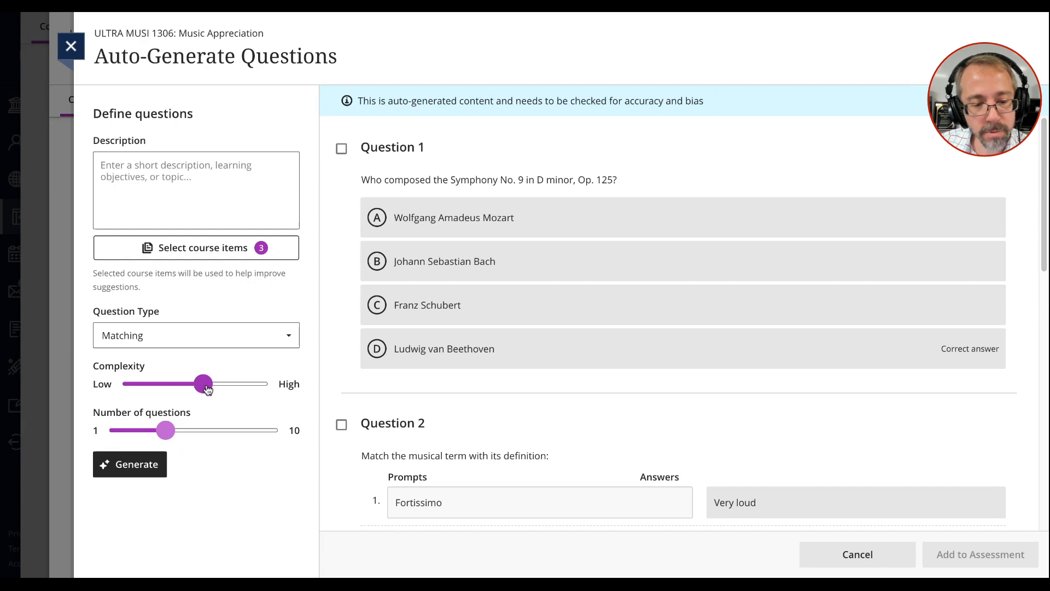
drag(166, 430, 368, 441)
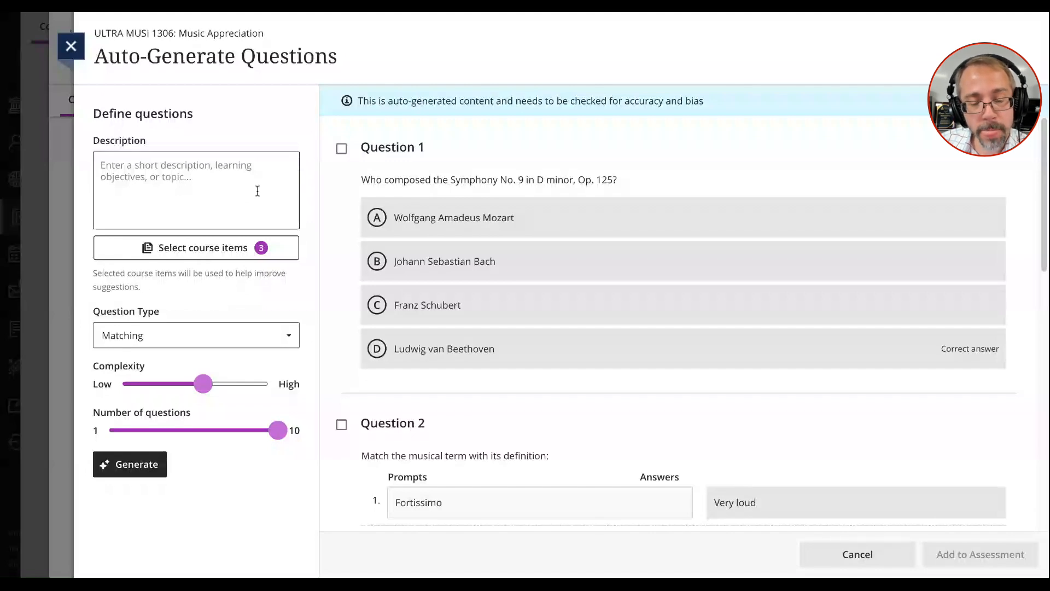
scroll(518, 222, down, 10)
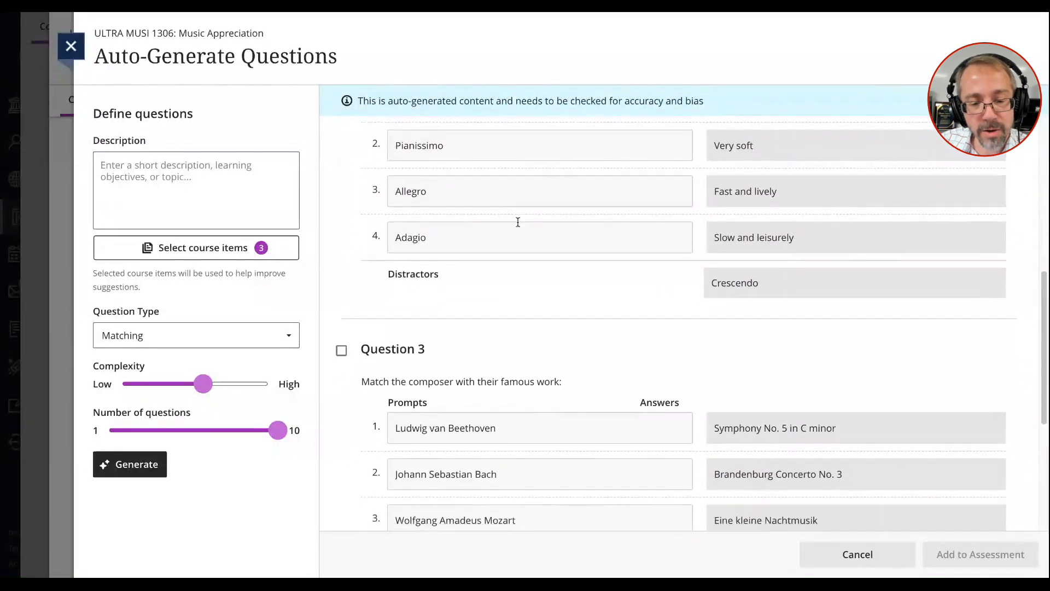
scroll(518, 222, up, 10)
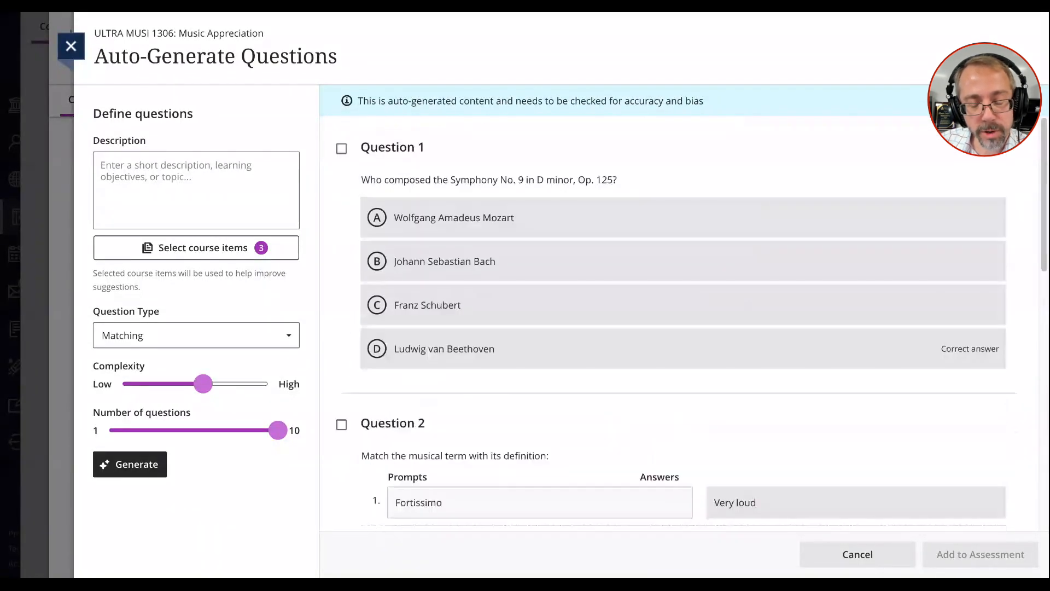
scroll(561, 208, down, 5)
scroll(561, 208, up, 5)
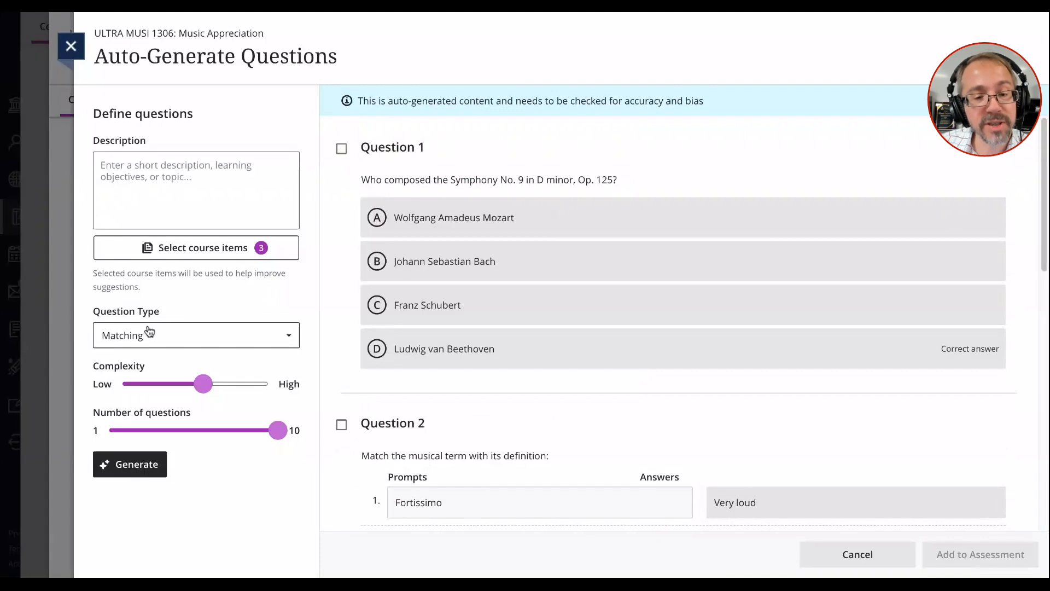
click(141, 474)
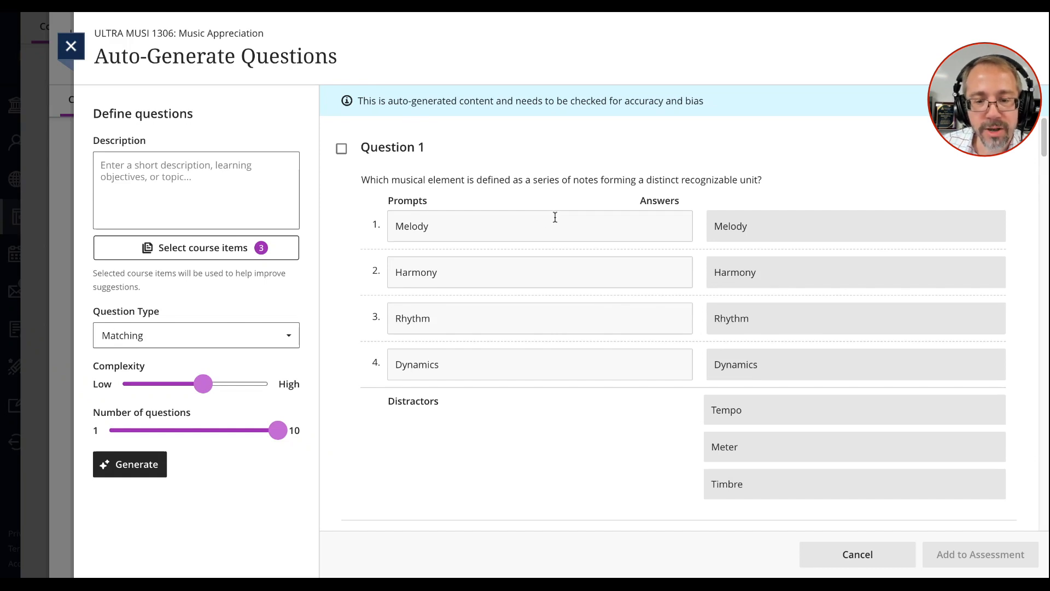
Step: Check the prompts, answers and distractors of the newly generated matching questions from Question 1 to Question 3
scroll(561, 225, down, 1)
scroll(560, 225, up, 1)
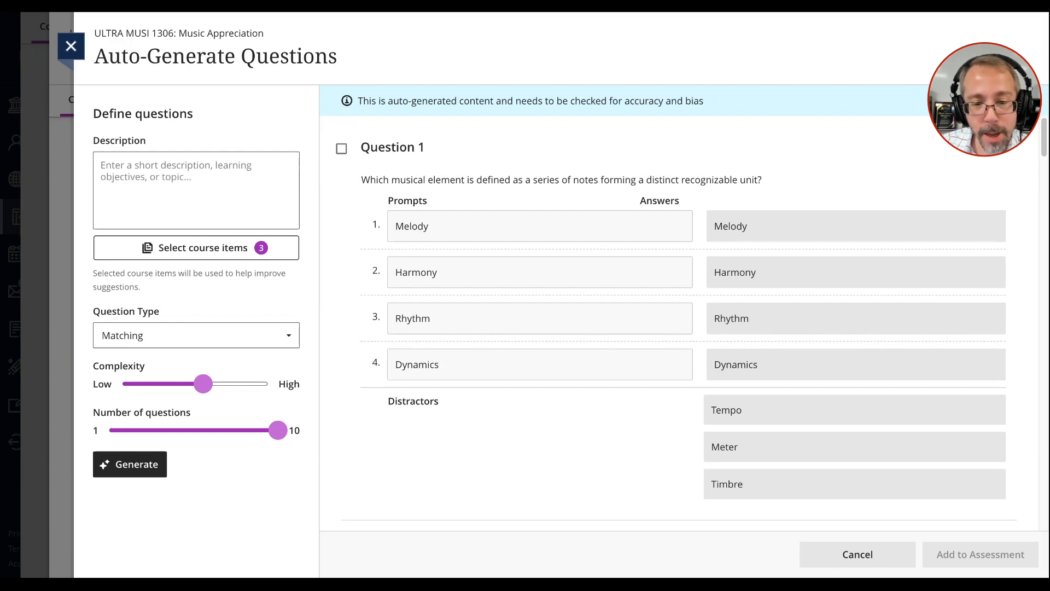
scroll(676, 323, down, 6)
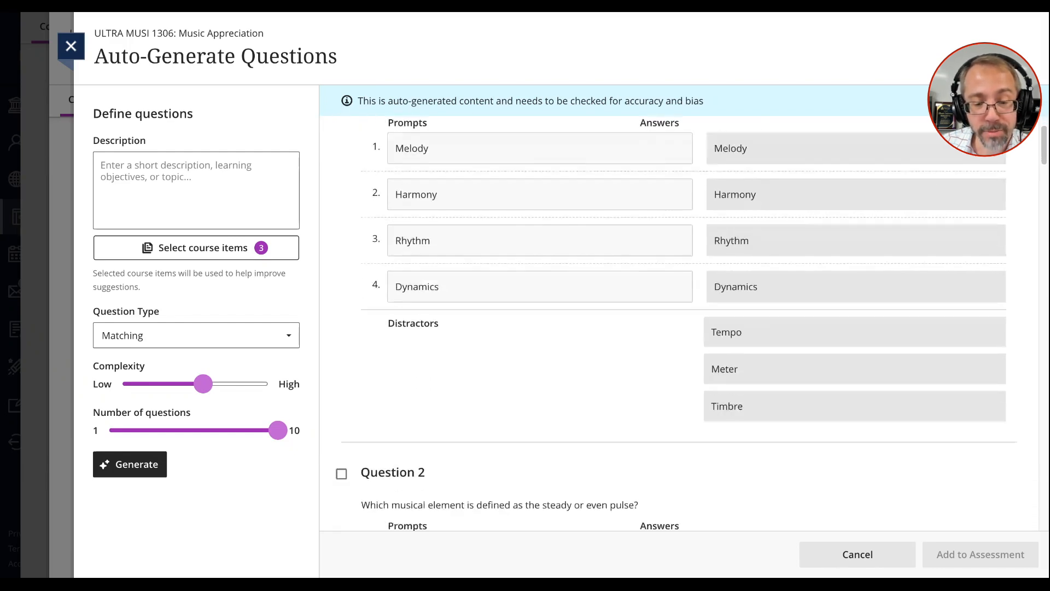
scroll(676, 323, down, 1)
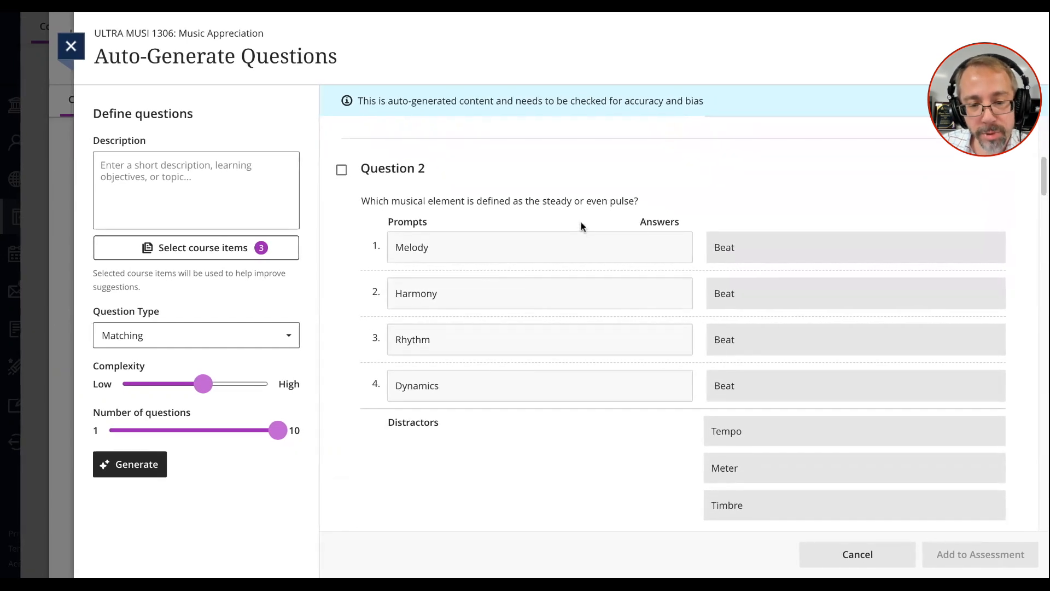
scroll(581, 227, down, 1)
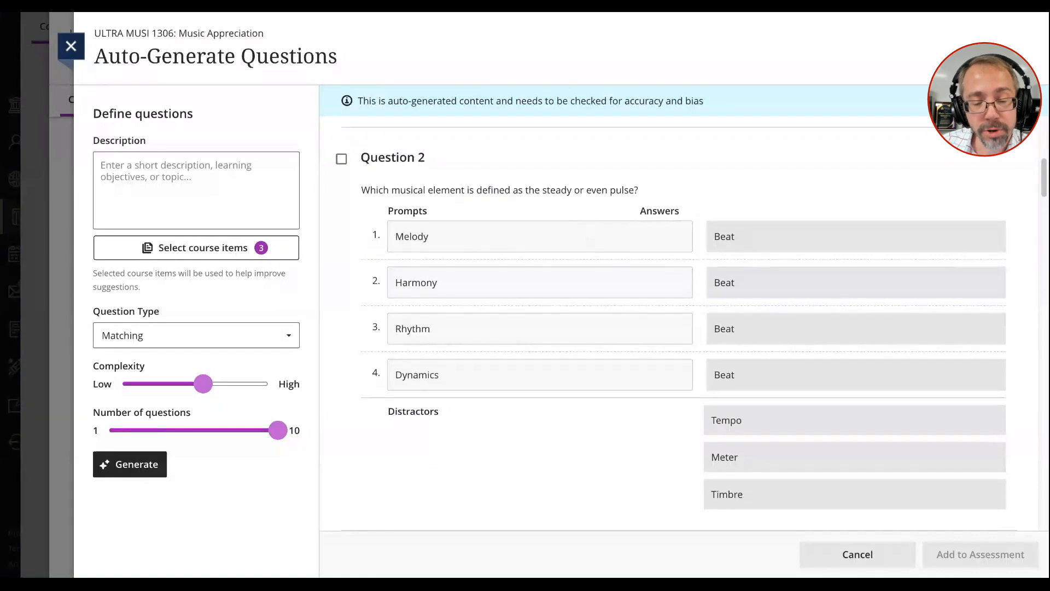
scroll(581, 227, down, 1)
scroll(582, 226, down, 7)
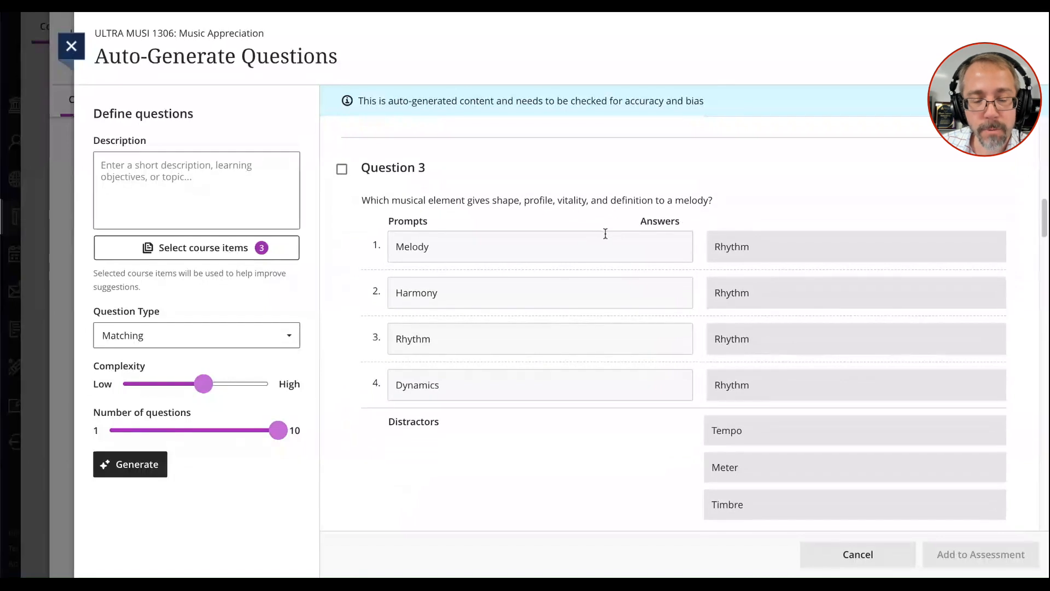
Step: Check how the prompts, answers and distractors fit the question text in Question 4 through Question 7
scroll(605, 227, down, 5)
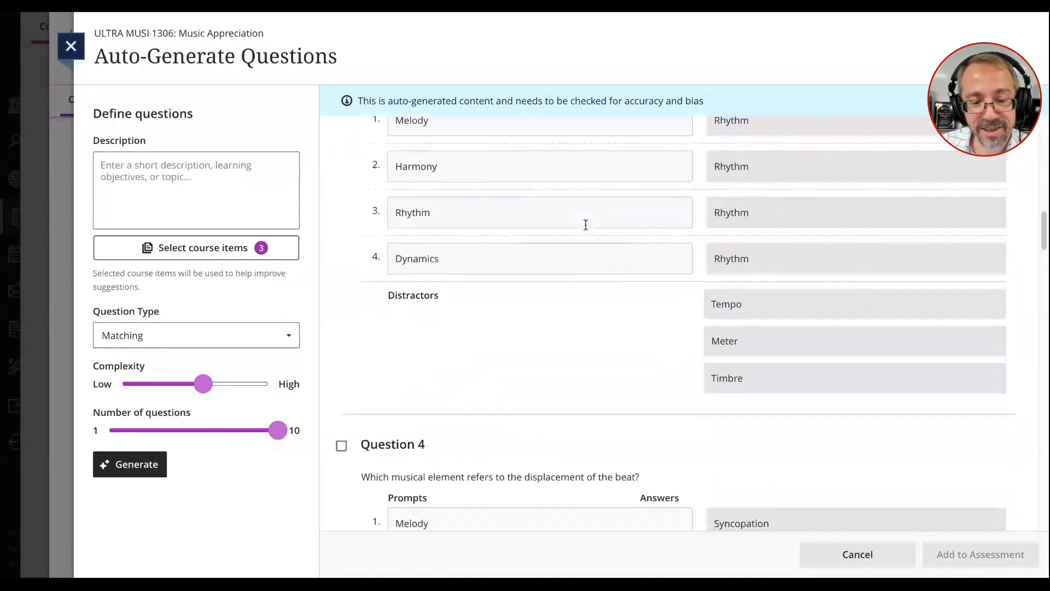
scroll(585, 227, down, 5)
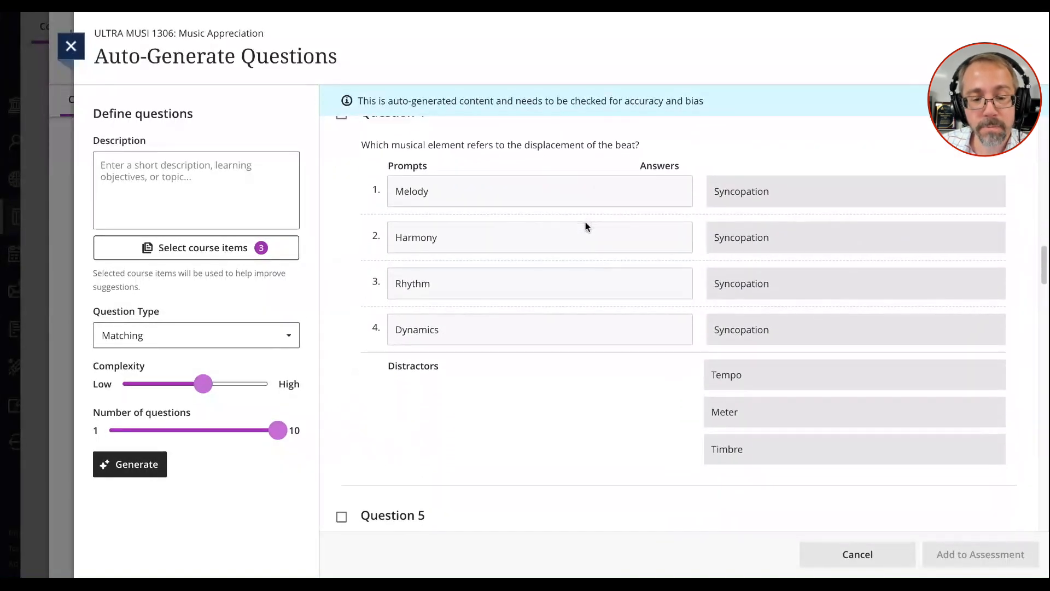
scroll(669, 320, down, 5)
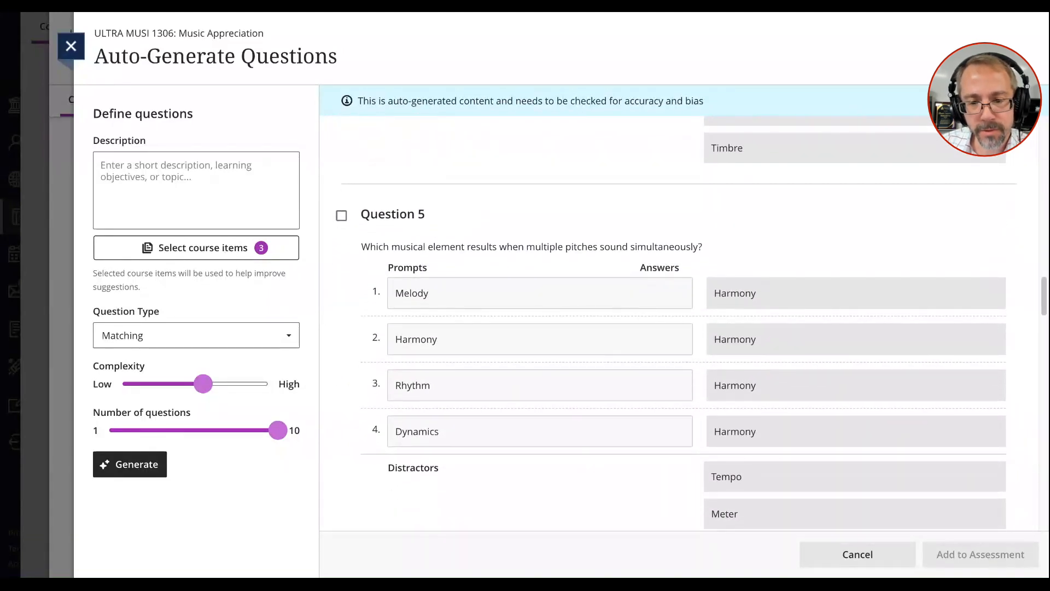
scroll(676, 326, down, 6)
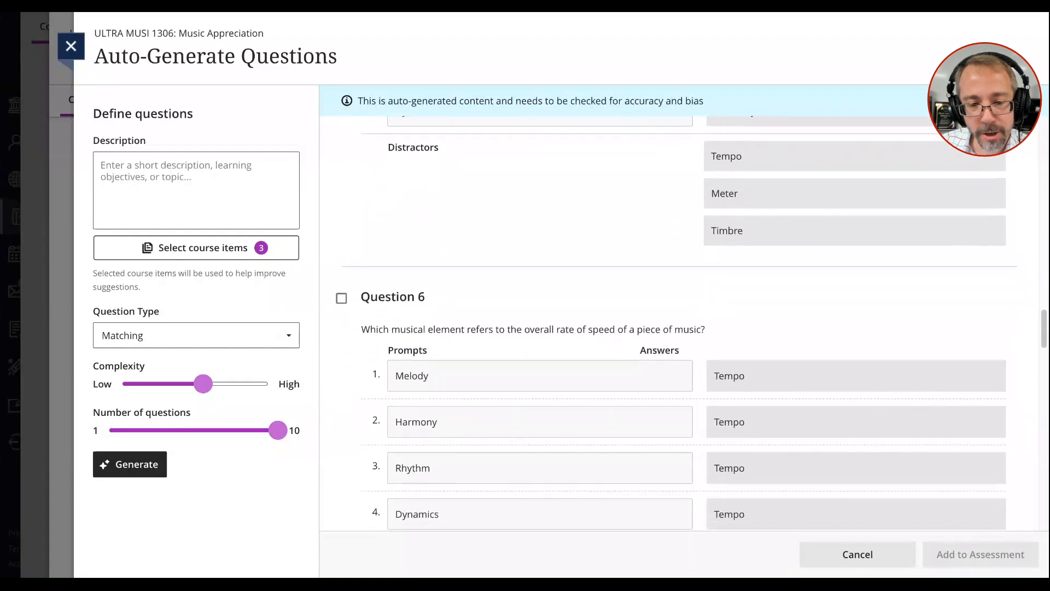
scroll(676, 323, down, 1)
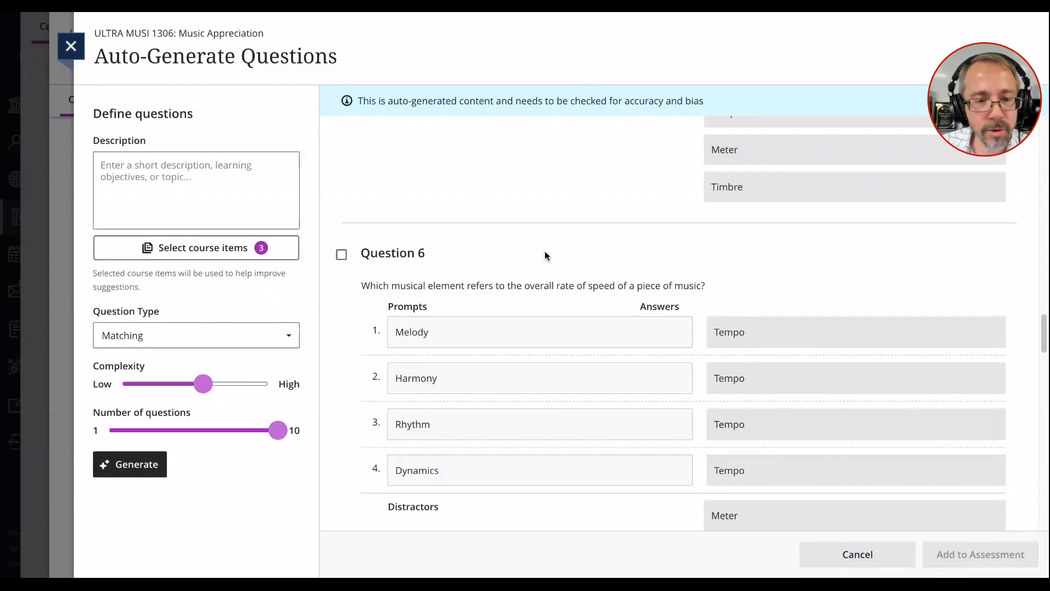
scroll(545, 253, down, 1)
scroll(545, 253, up, 3)
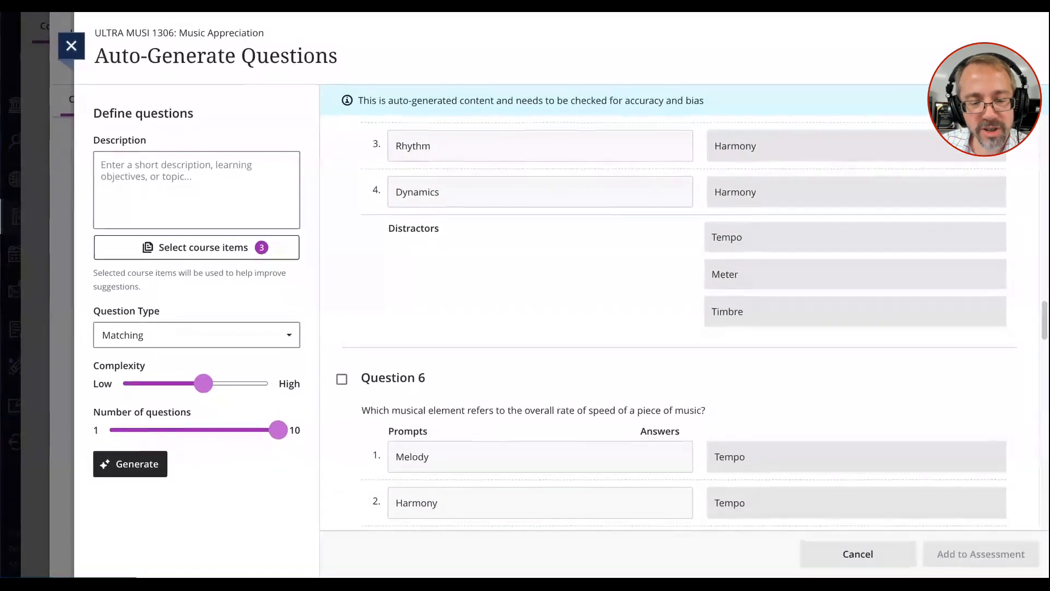
scroll(657, 328, down, 5)
scroll(684, 323, down, 4)
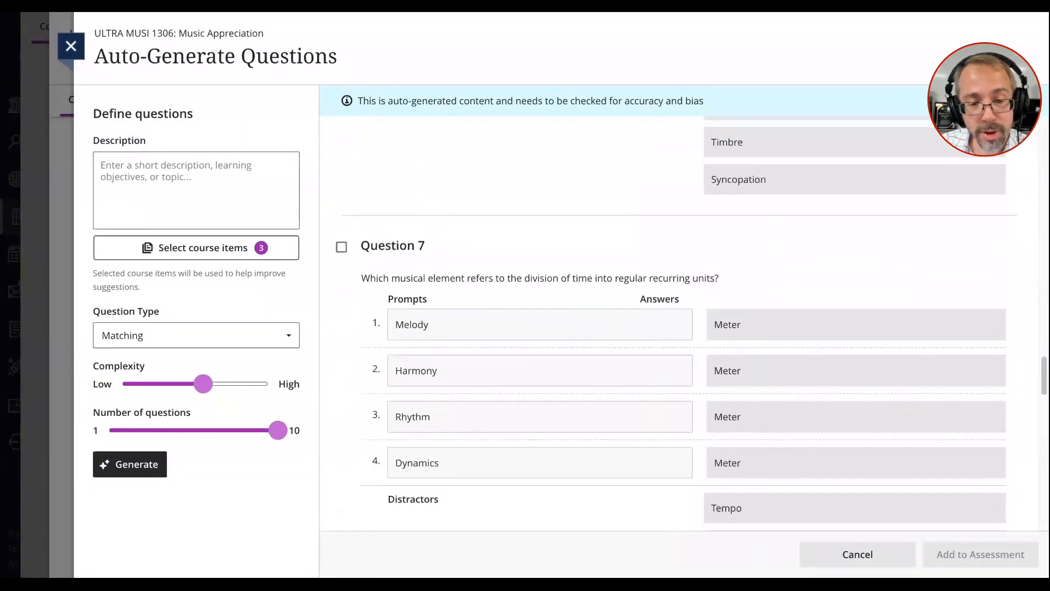
scroll(684, 323, up, 4)
scroll(667, 323, up, 1)
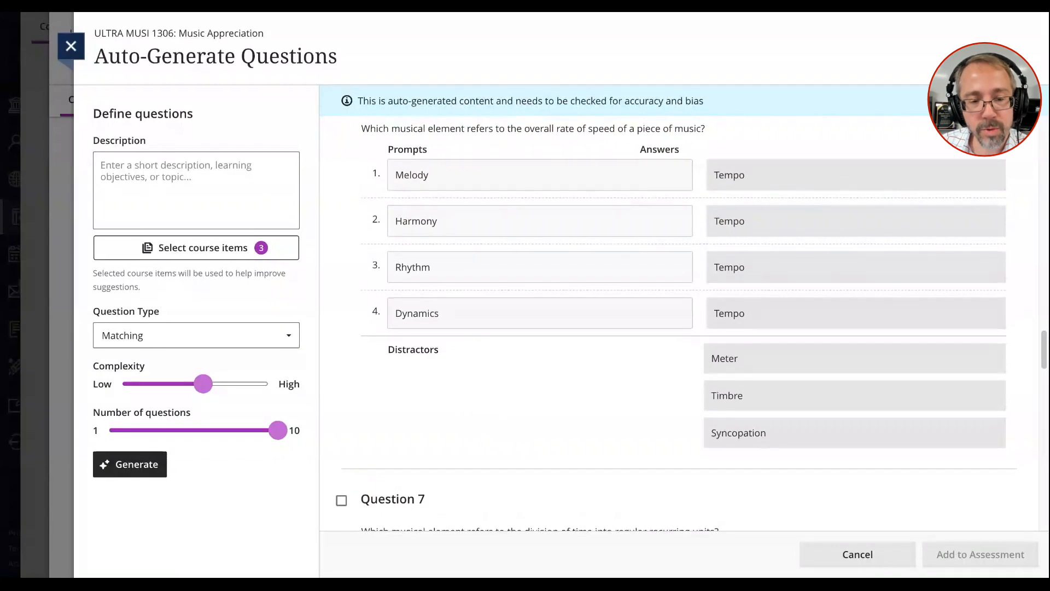
scroll(667, 323, up, 1)
scroll(667, 322, down, 2)
scroll(678, 323, down, 5)
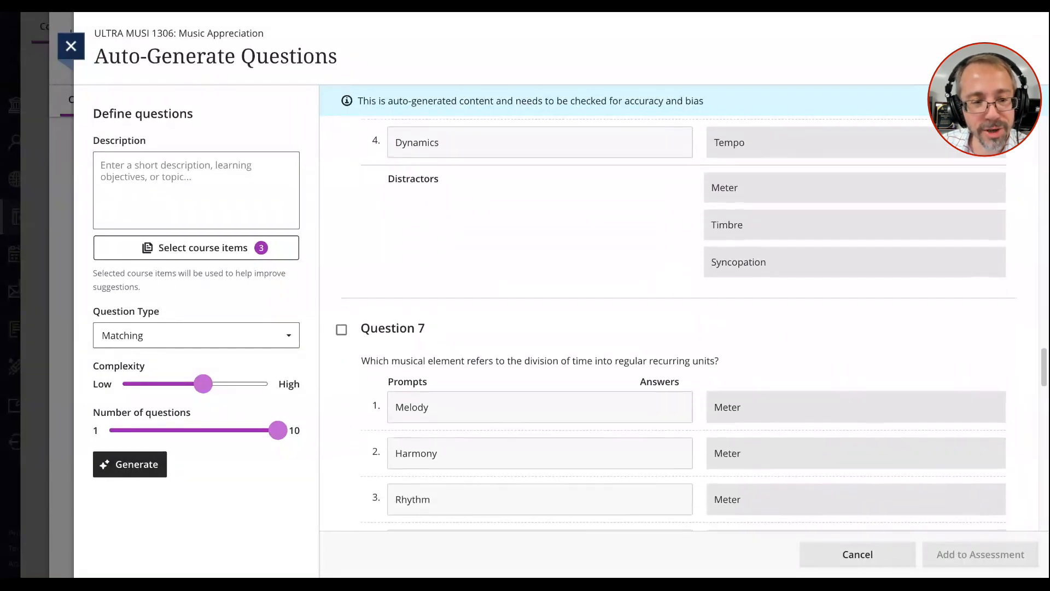
scroll(678, 323, down, 1)
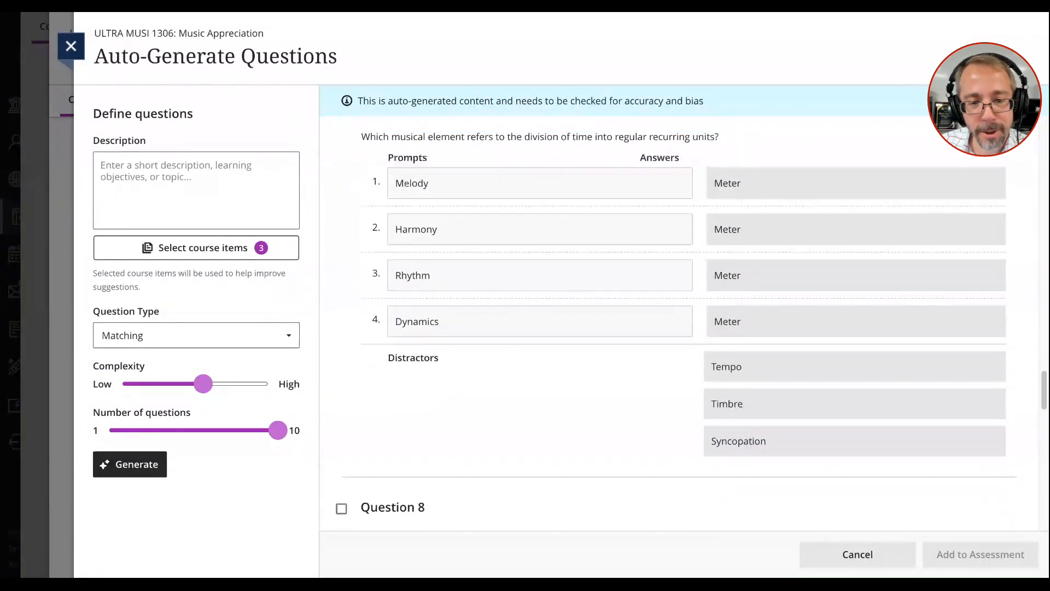
Step: Compare Question 8 and Question 9 on the loudness or softness of sound for duplicated wording, prompts and answers
scroll(678, 323, down, 6)
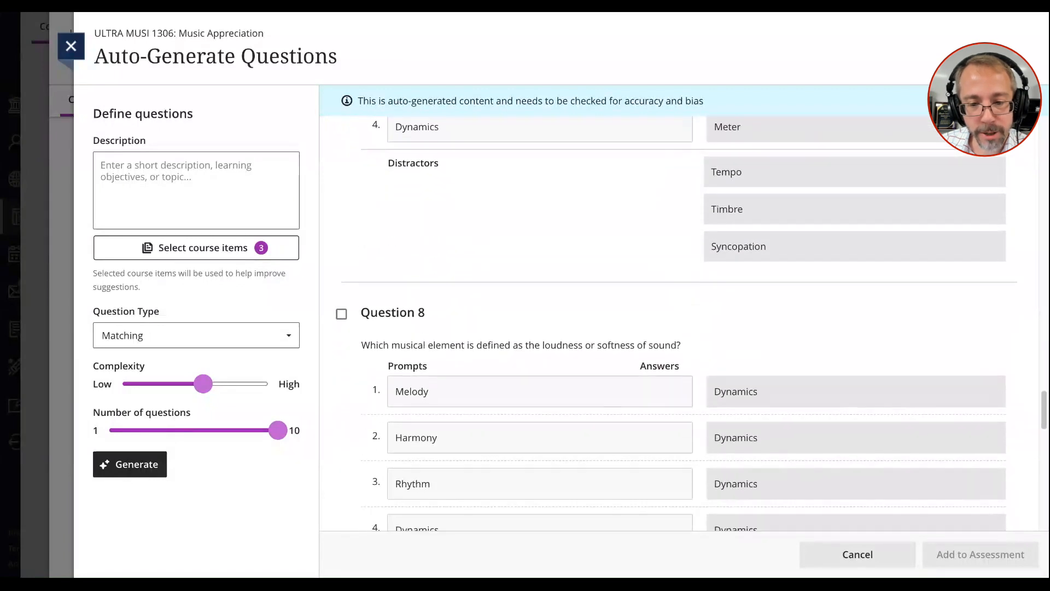
scroll(678, 323, down, 9)
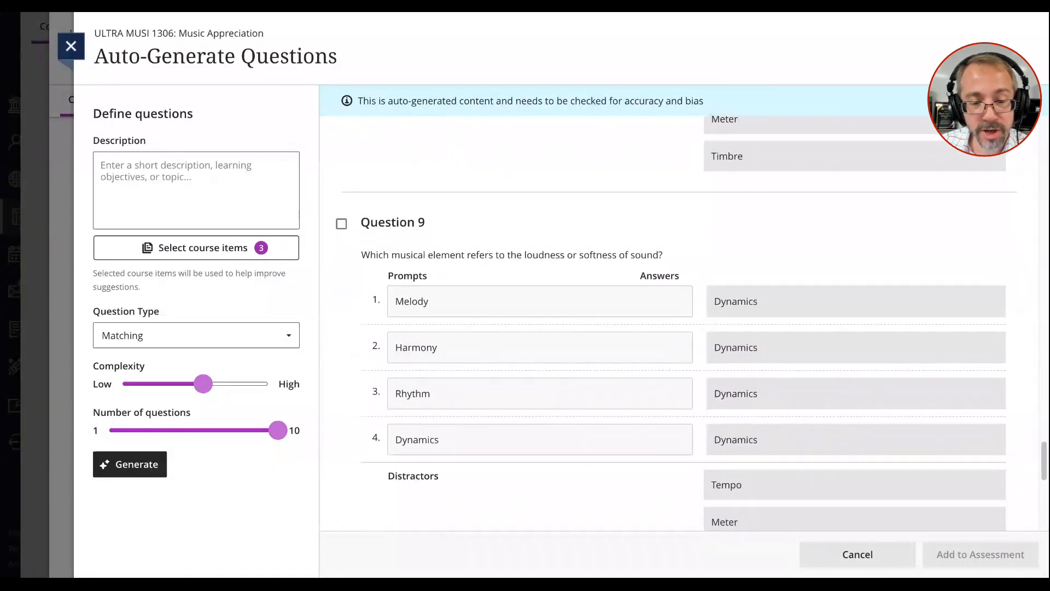
scroll(678, 323, down, 1)
scroll(678, 323, up, 1)
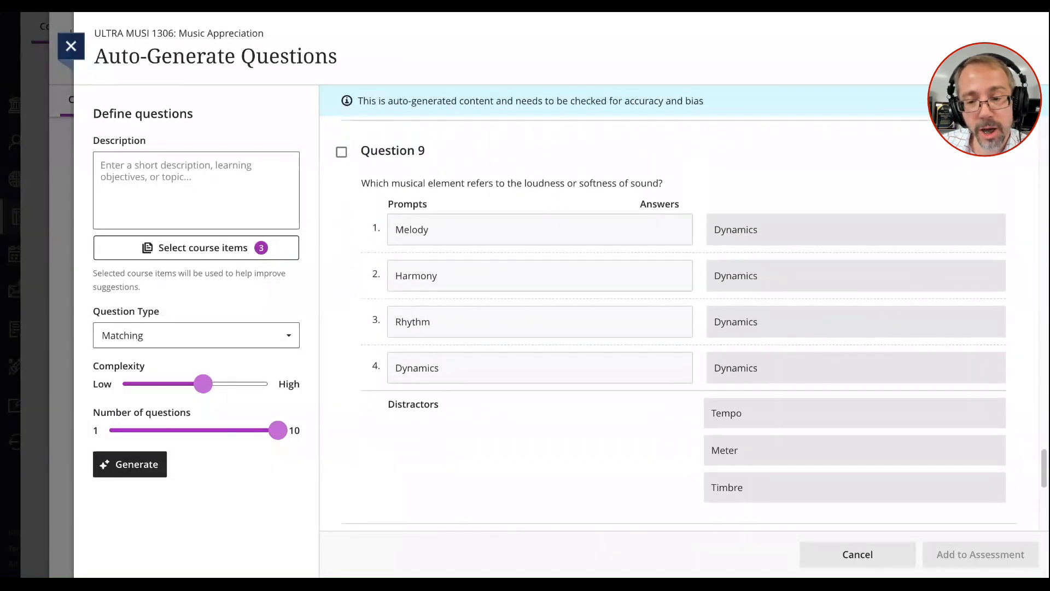
scroll(678, 323, down, 1)
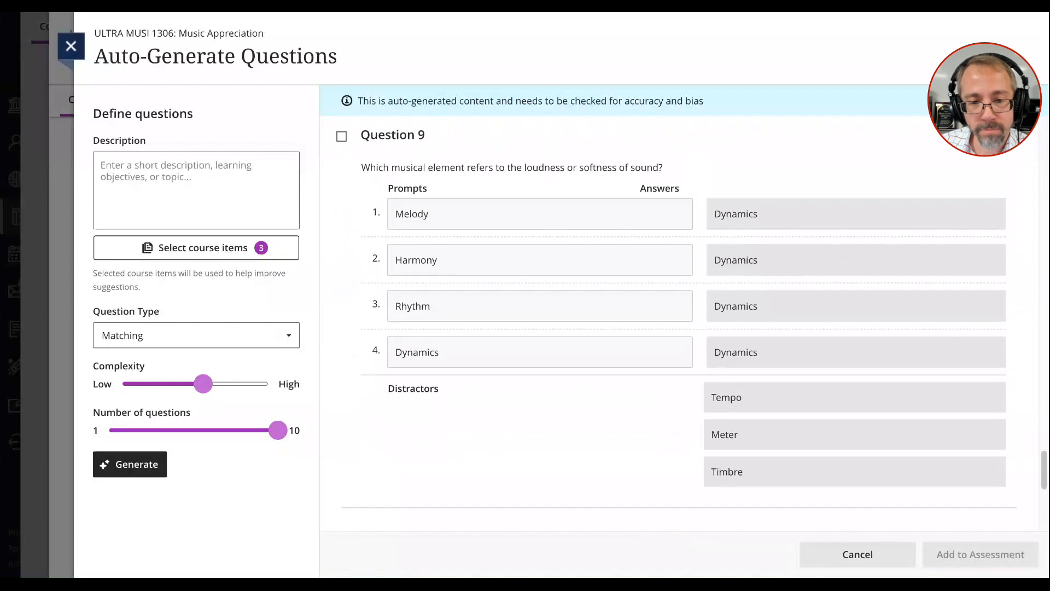
scroll(678, 323, up, 2)
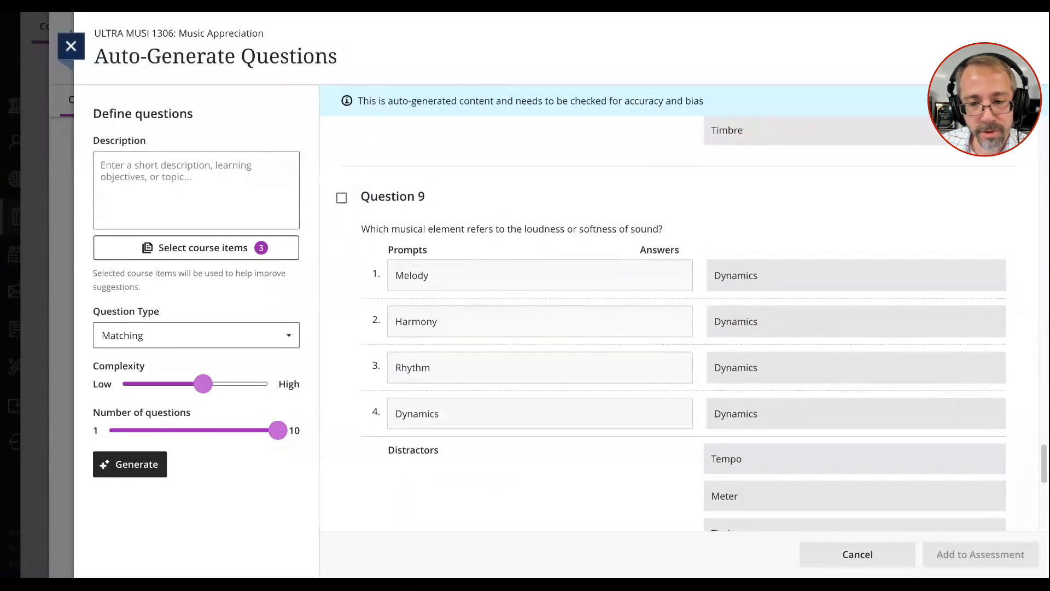
scroll(679, 322, down, 1)
scroll(678, 322, up, 6)
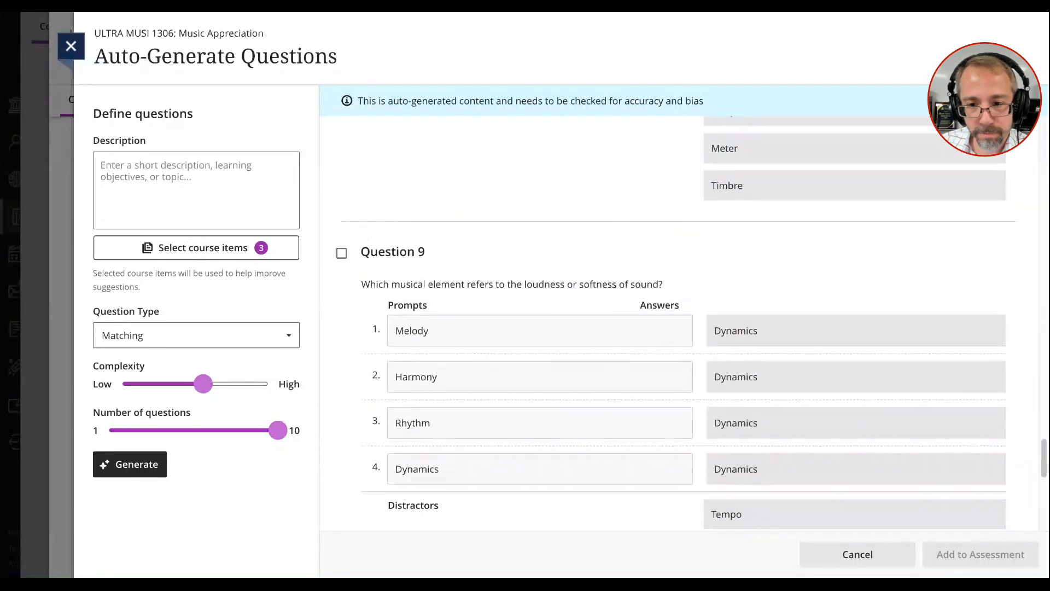
scroll(678, 323, down, 2)
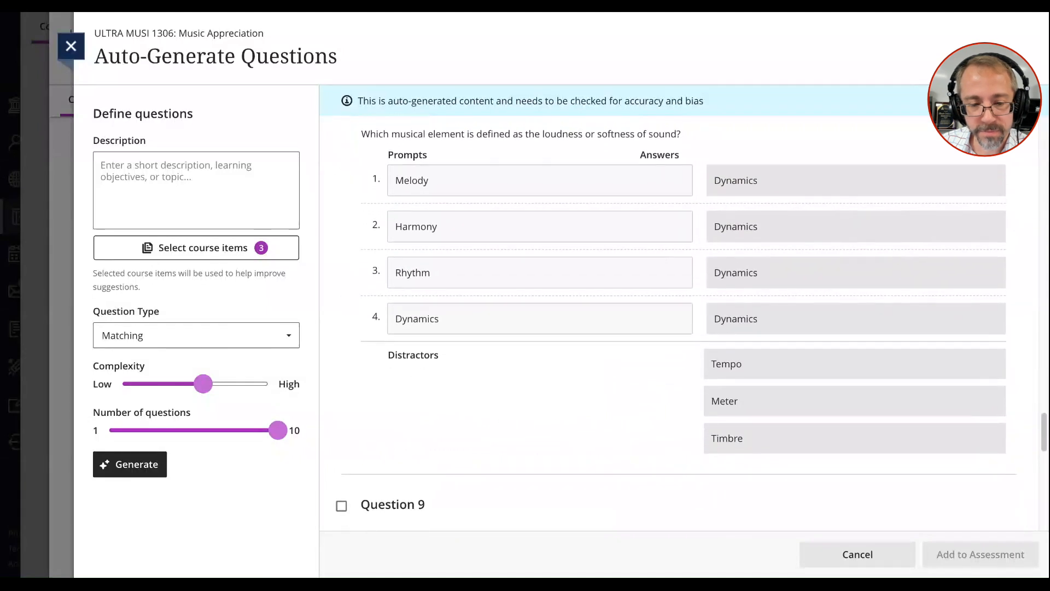
scroll(678, 323, up, 2)
scroll(678, 323, down, 1)
scroll(526, 222, down, 2)
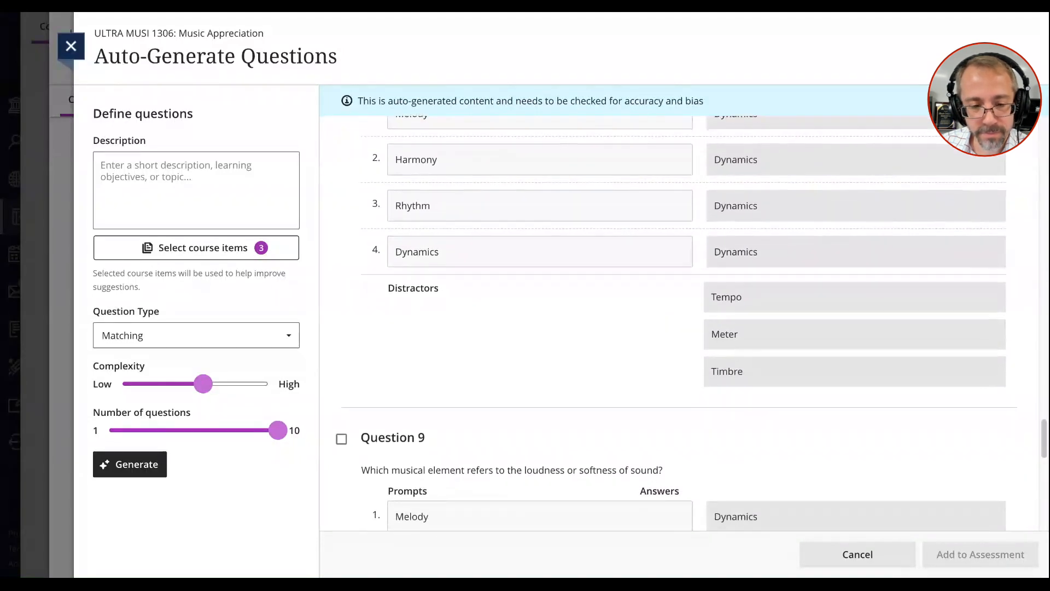
scroll(526, 221, up, 2)
scroll(487, 202, up, 2)
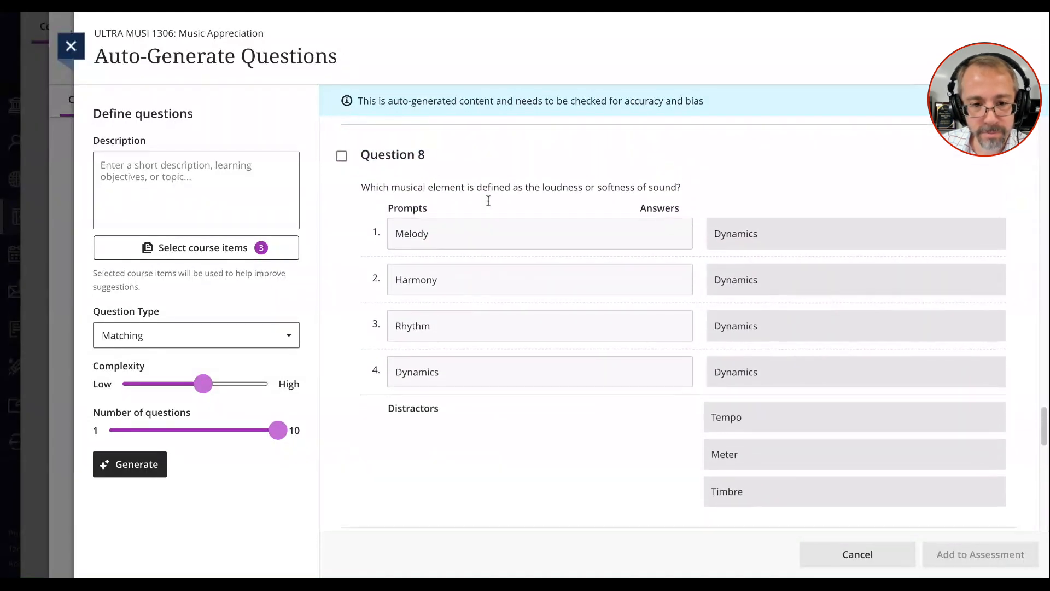
scroll(522, 244, up, 1)
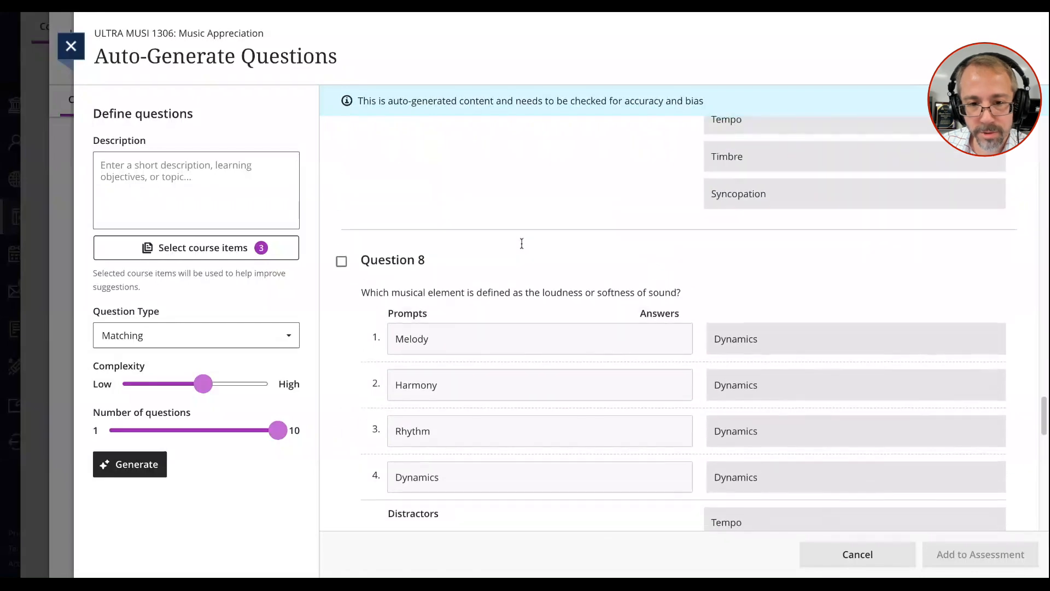
Step: Review Question 10 about which musical element is NOT a primary element of music and select it for the assessment
scroll(523, 249, down, 10)
scroll(525, 253, down, 5)
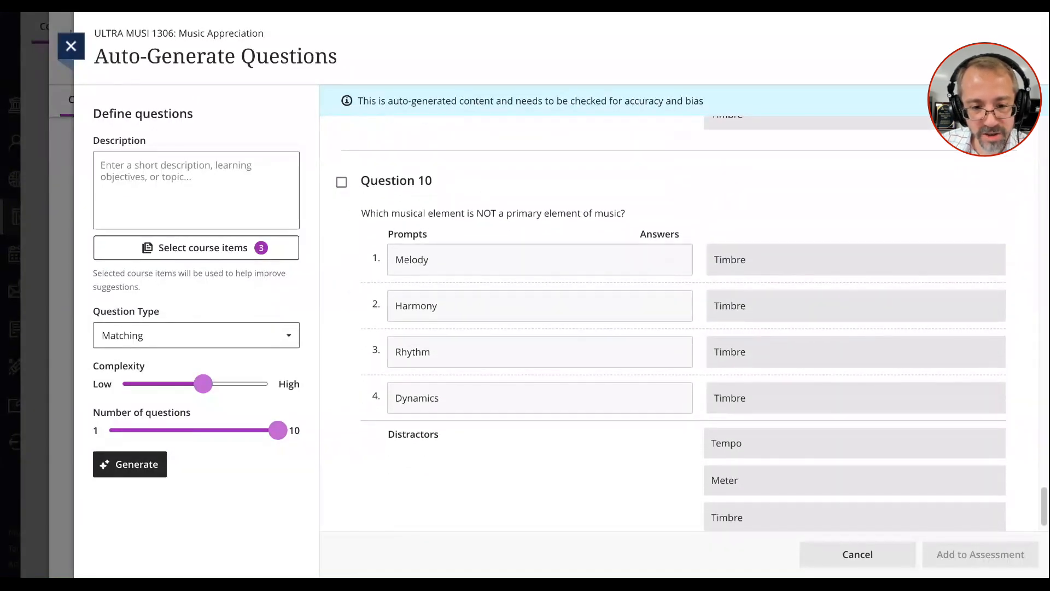
scroll(446, 224, down, 1)
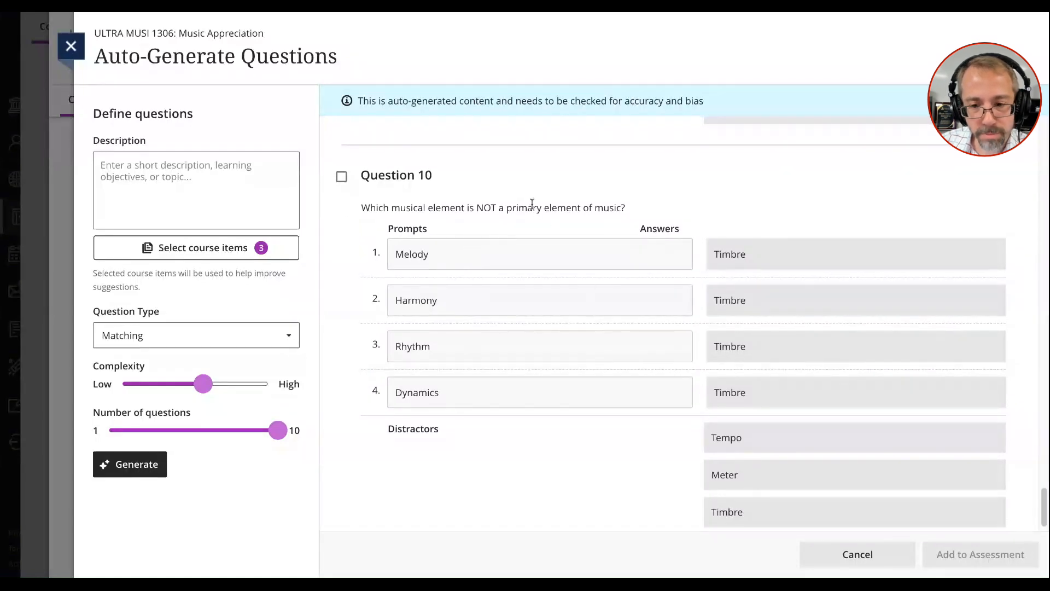
scroll(541, 257, down, 1)
scroll(519, 257, up, 1)
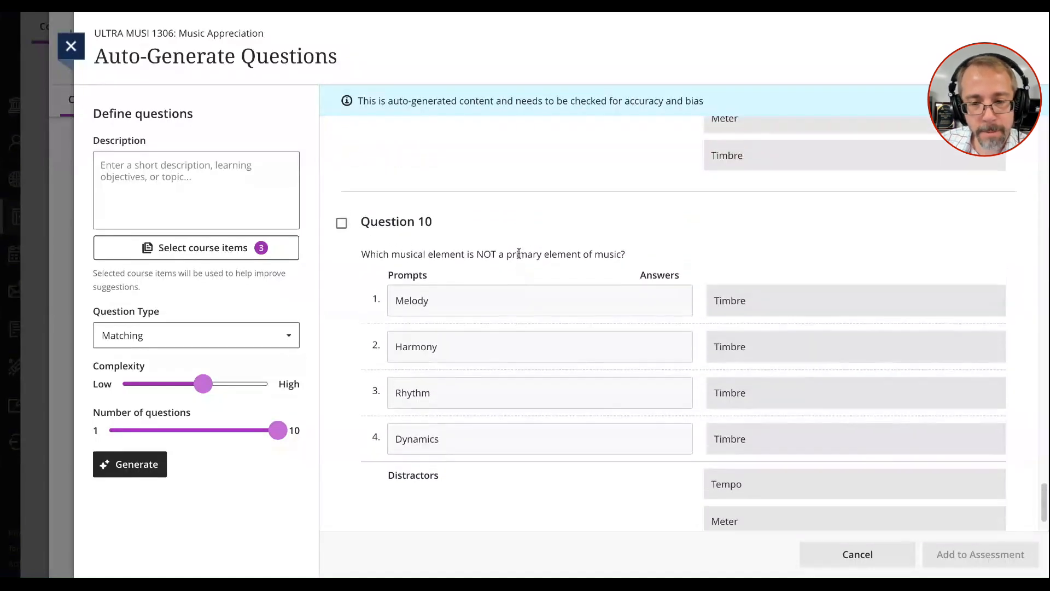
scroll(514, 265, down, 1)
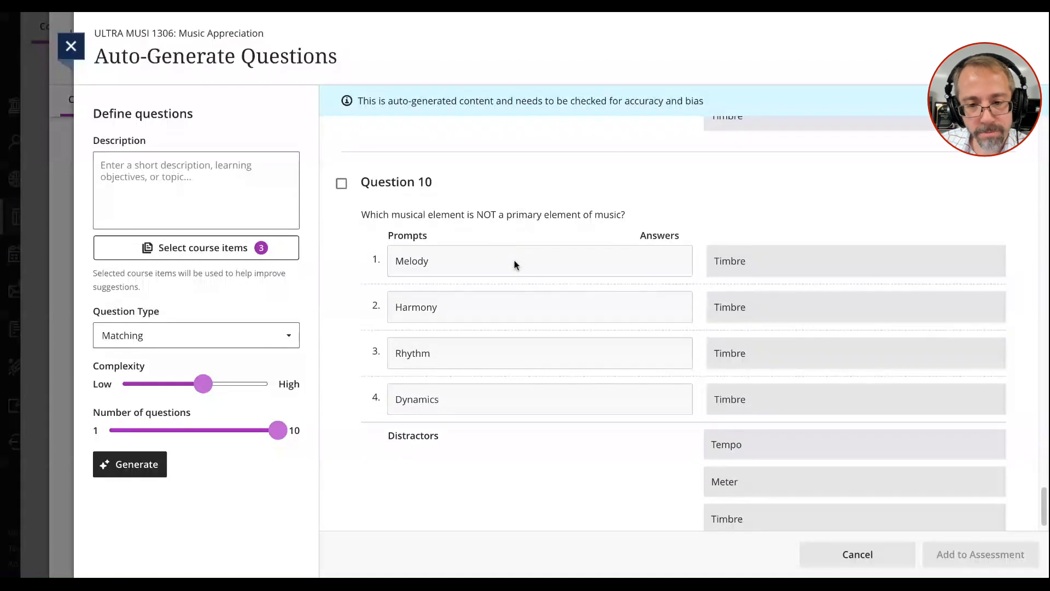
scroll(547, 258, up, 1)
scroll(548, 263, down, 2)
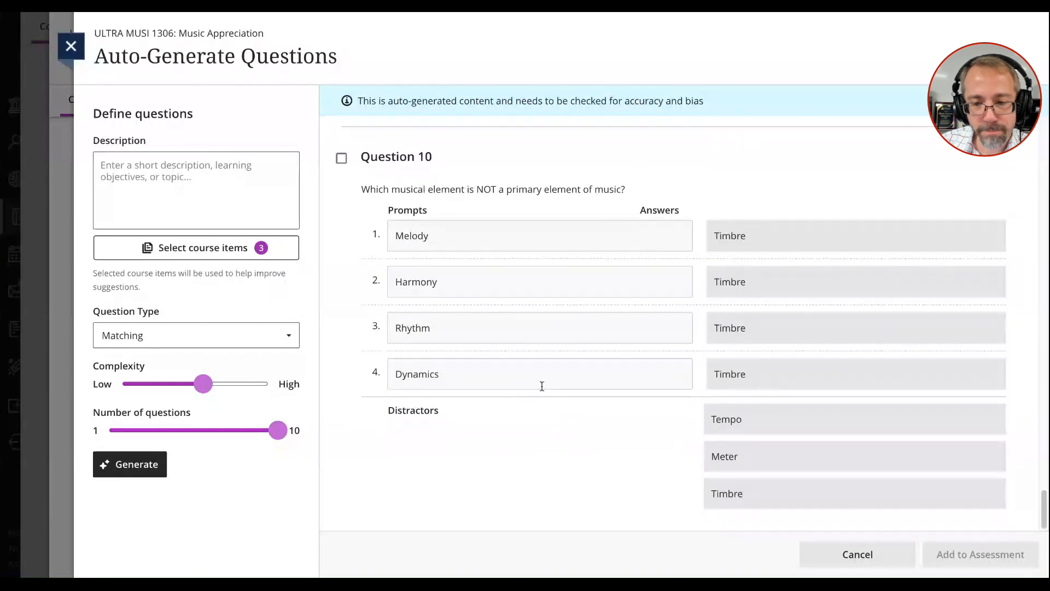
scroll(543, 386, up, 2)
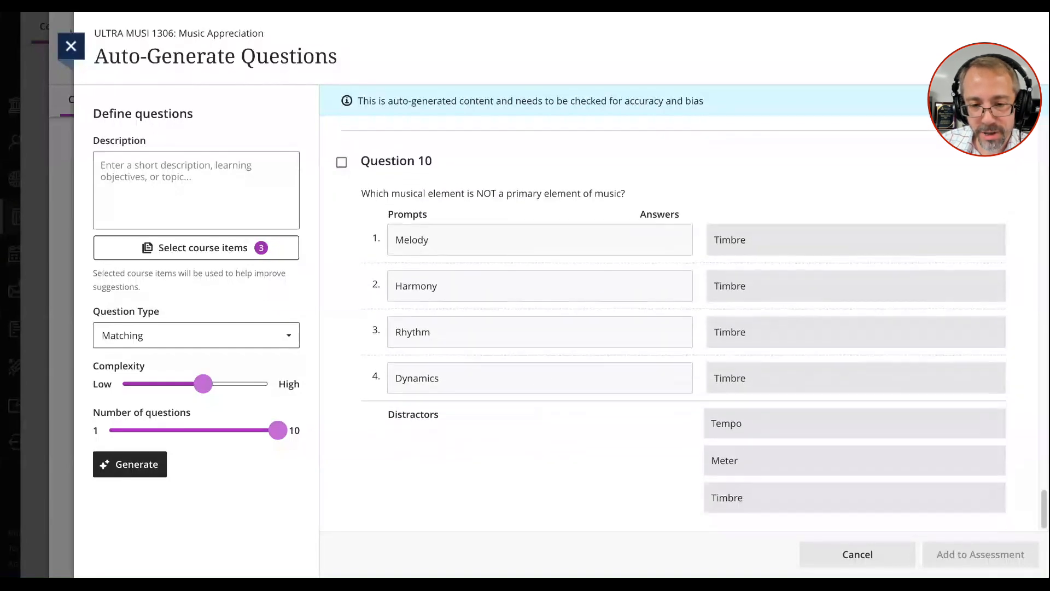
scroll(523, 366, down, 1)
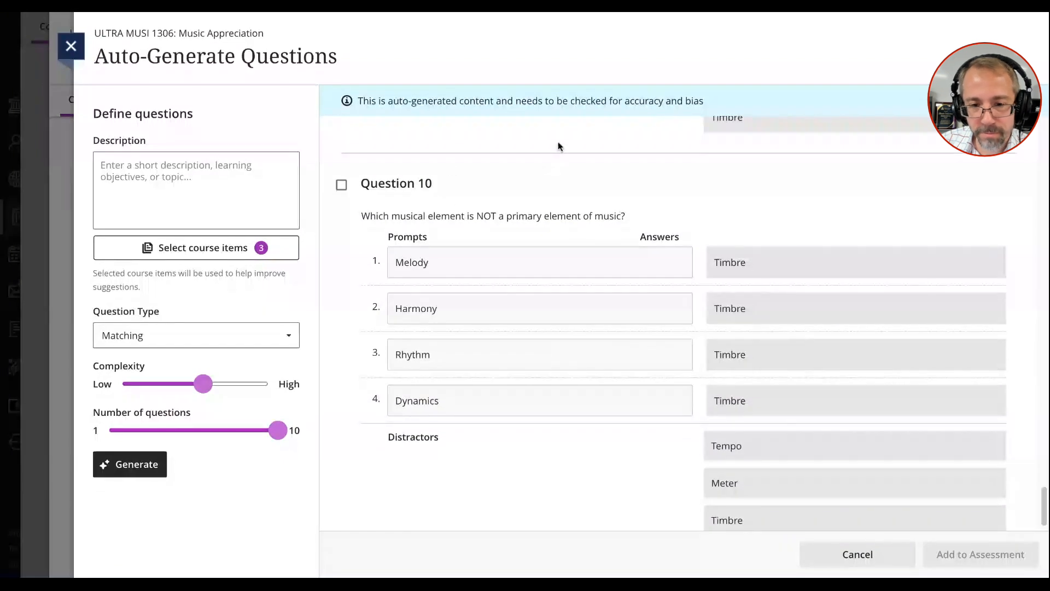
click(341, 185)
Step: Recheck the prompts, answers and distractors of the selected Question 10 and of Question 9 before it
scroll(628, 258, down, 1)
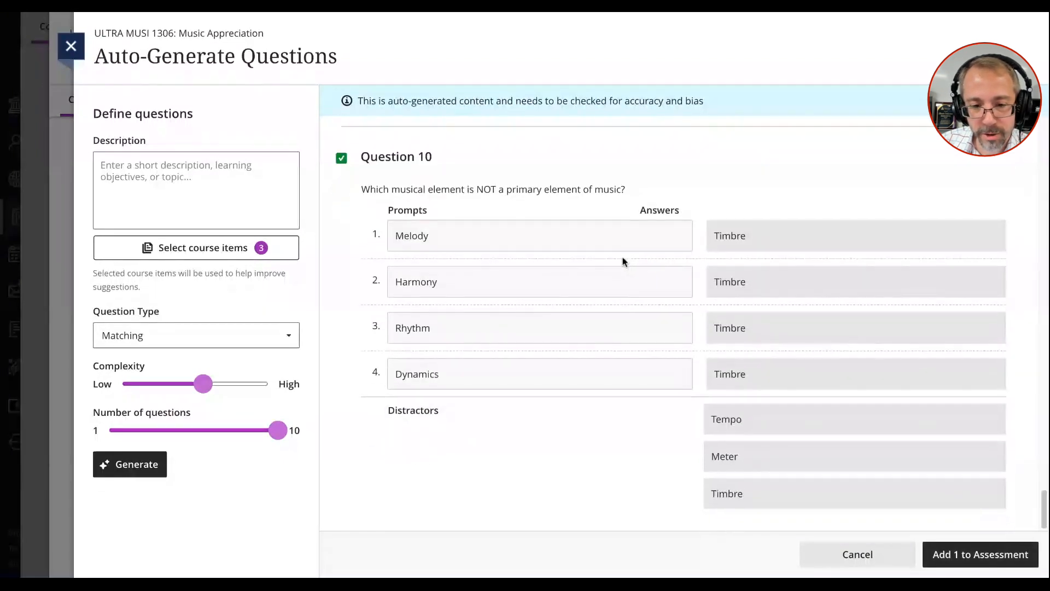
scroll(566, 260, up, 1)
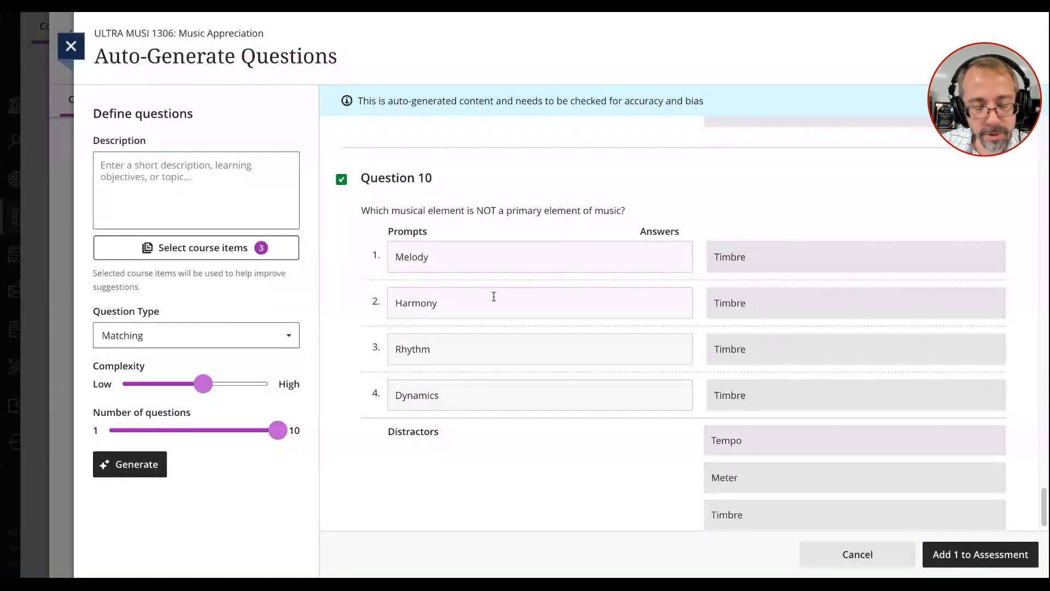
scroll(494, 298, up, 1)
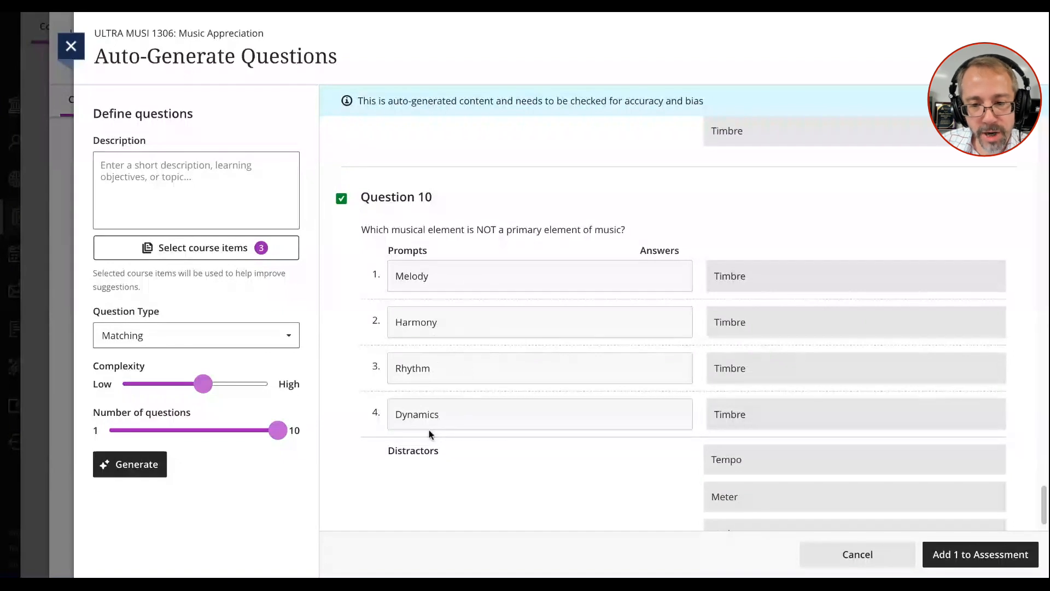
scroll(551, 442, down, 2)
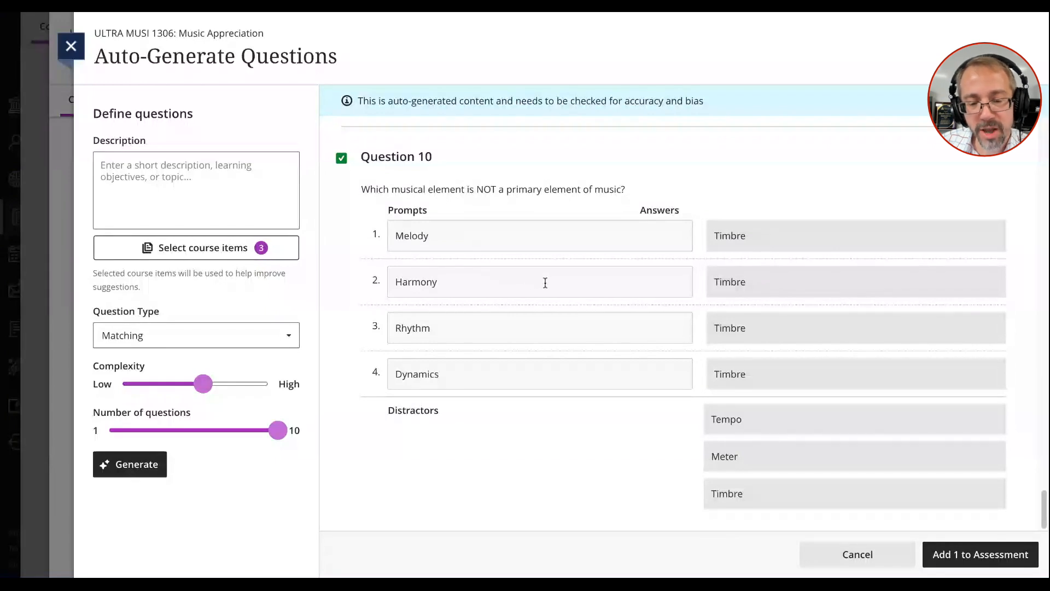
scroll(516, 274, up, 2)
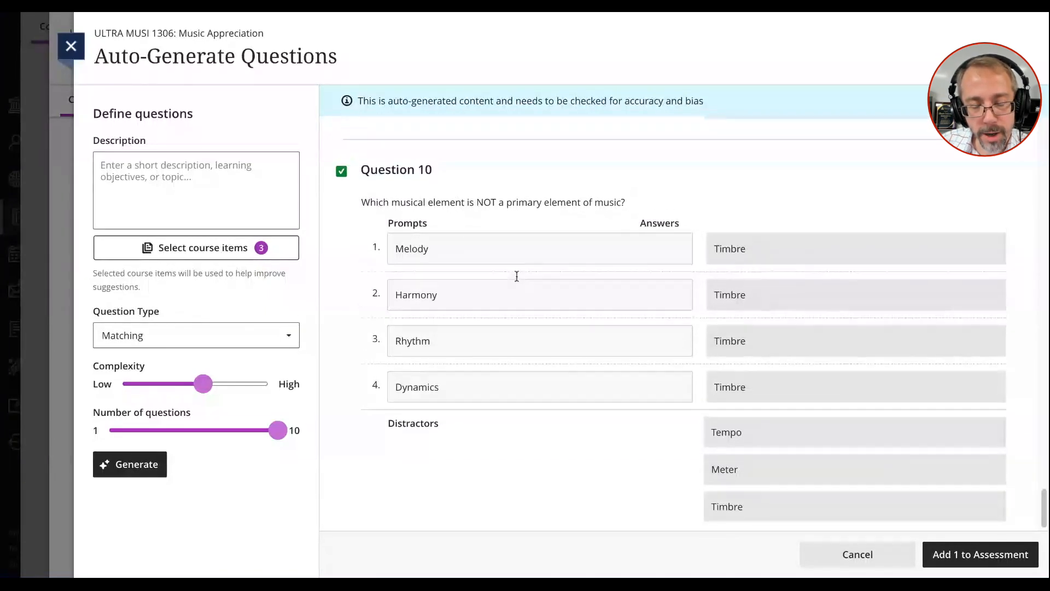
scroll(517, 276, up, 7)
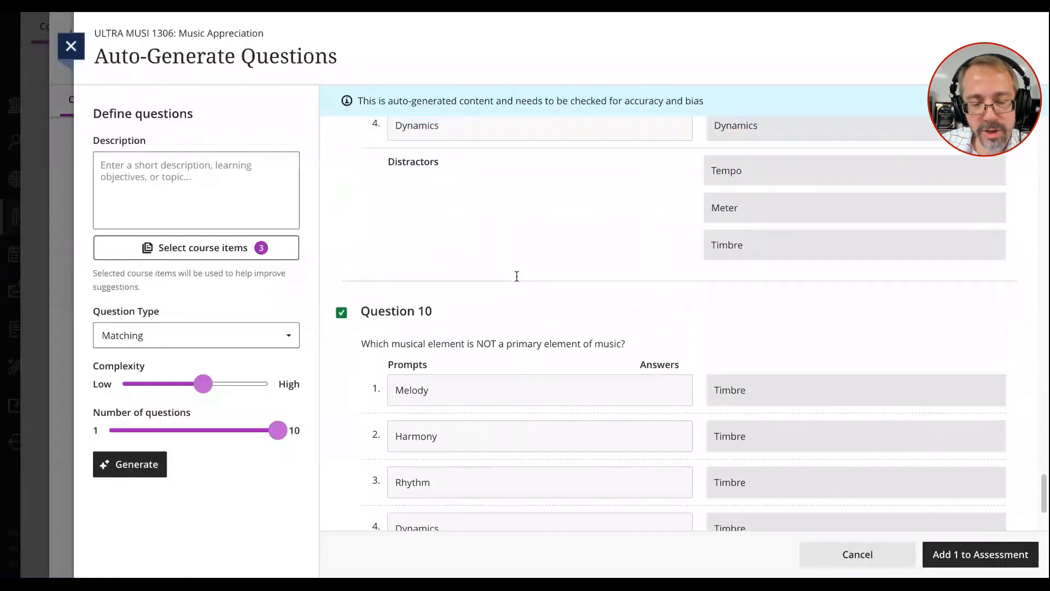
scroll(678, 323, up, 3)
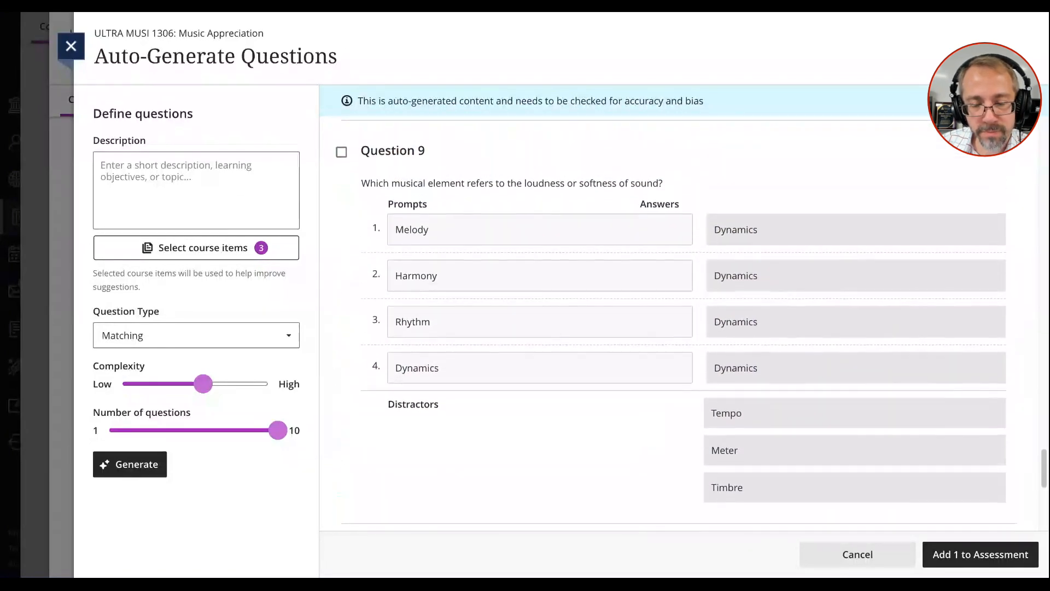
scroll(671, 323, down, 6)
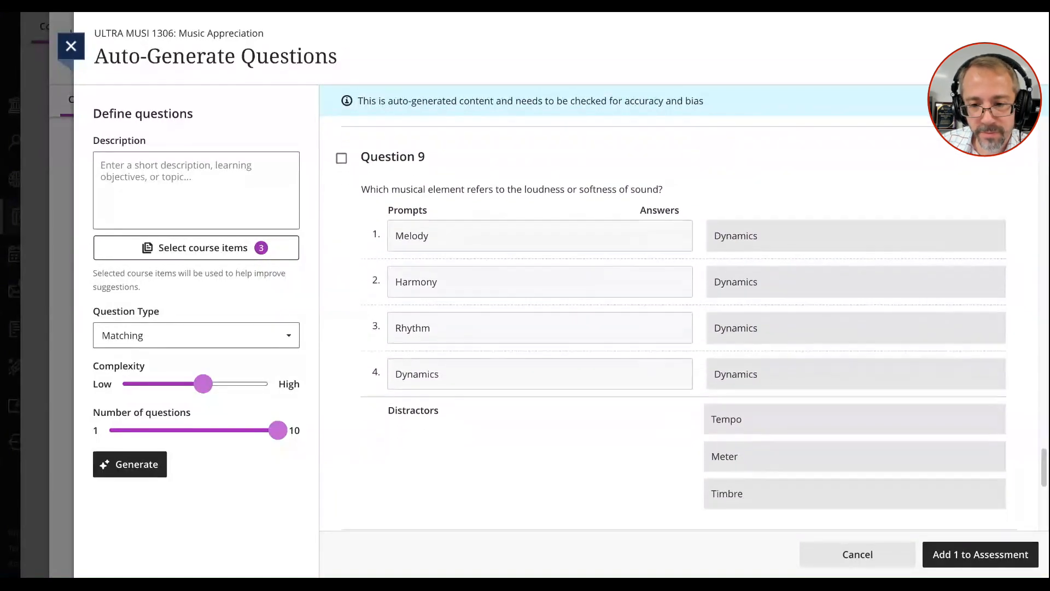
Step: Select Question 1 through Question 4 of the generated matching questions for the assessment
scroll(678, 322, down, 5)
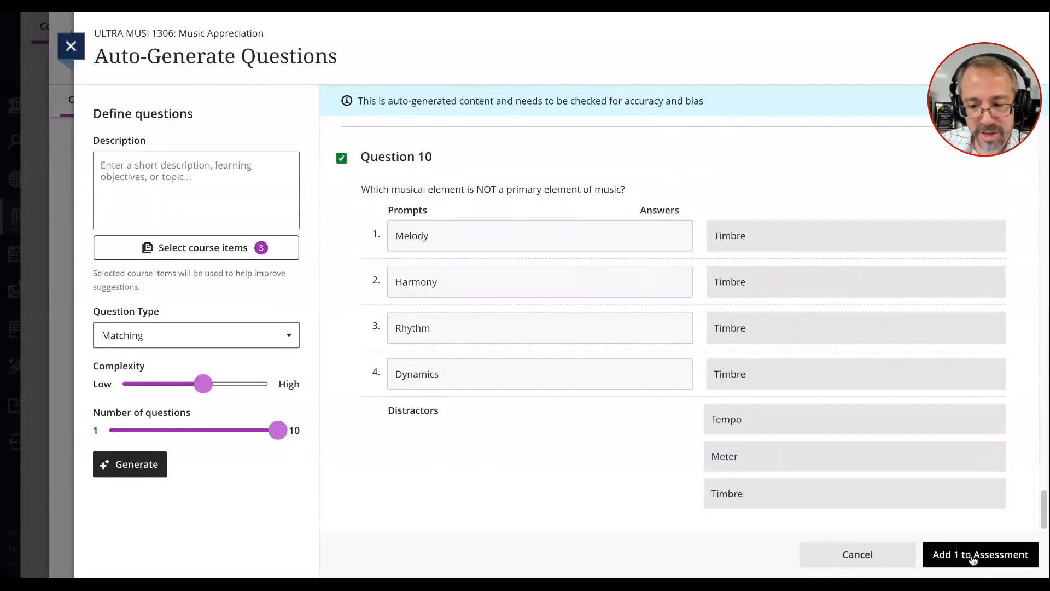
scroll(595, 374, up, 20)
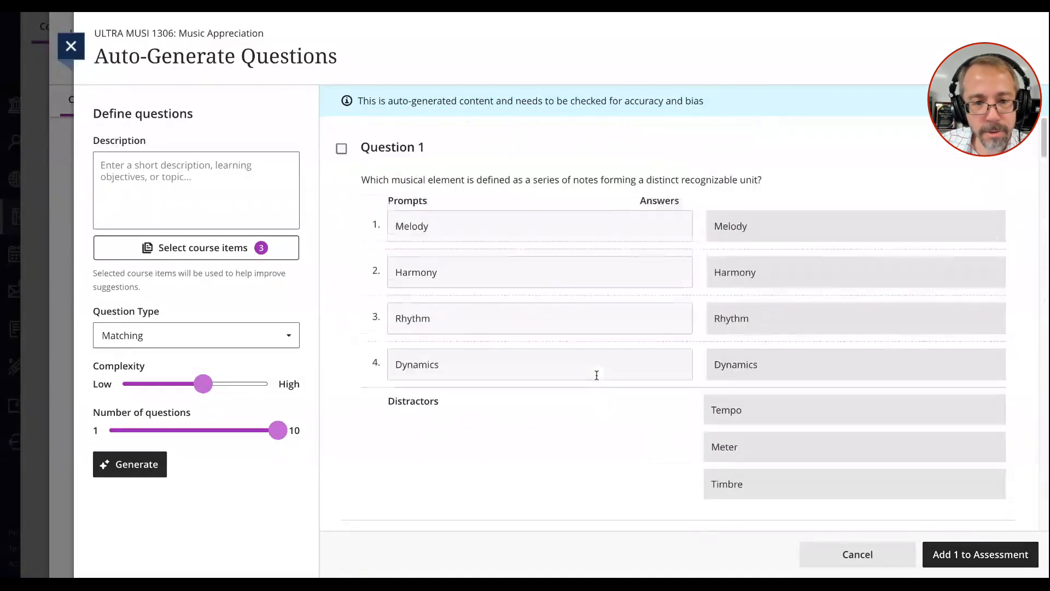
click(341, 148)
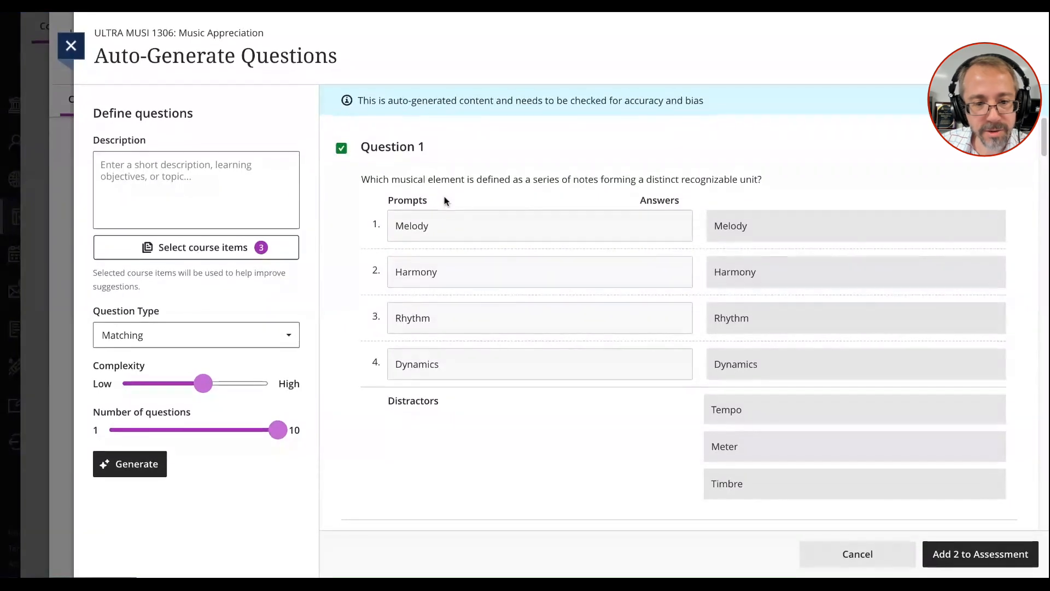
scroll(460, 202, down, 5)
scroll(471, 206, down, 2)
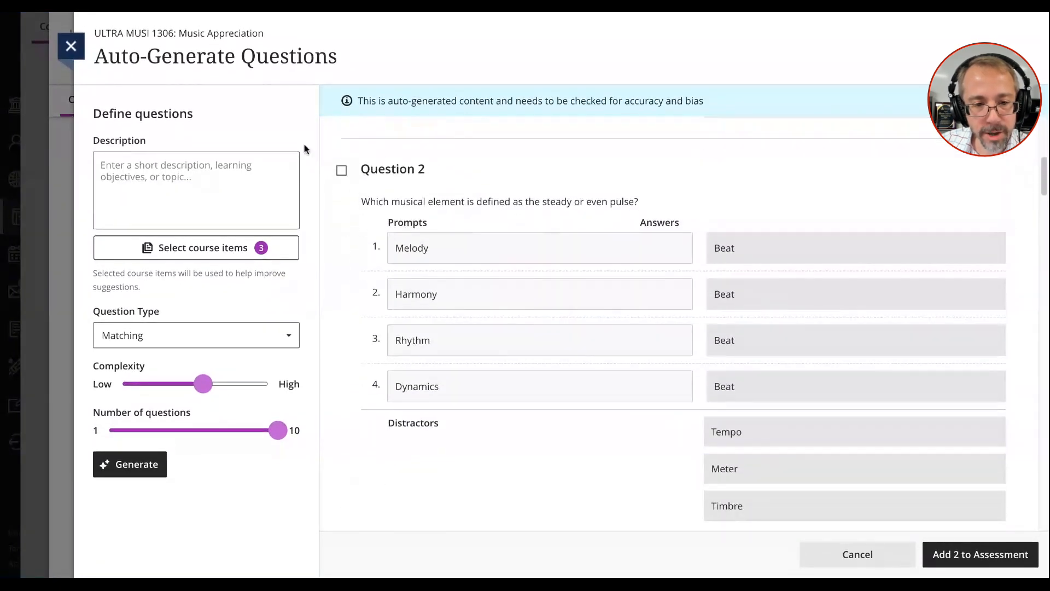
click(339, 170)
scroll(433, 218, down, 6)
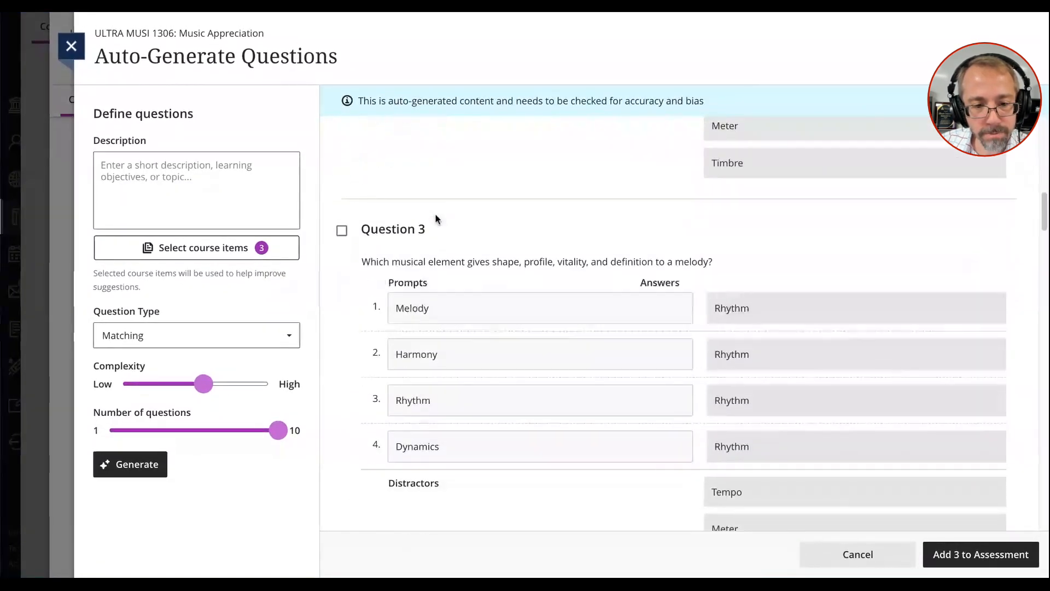
click(339, 234)
scroll(419, 230, down, 7)
click(342, 198)
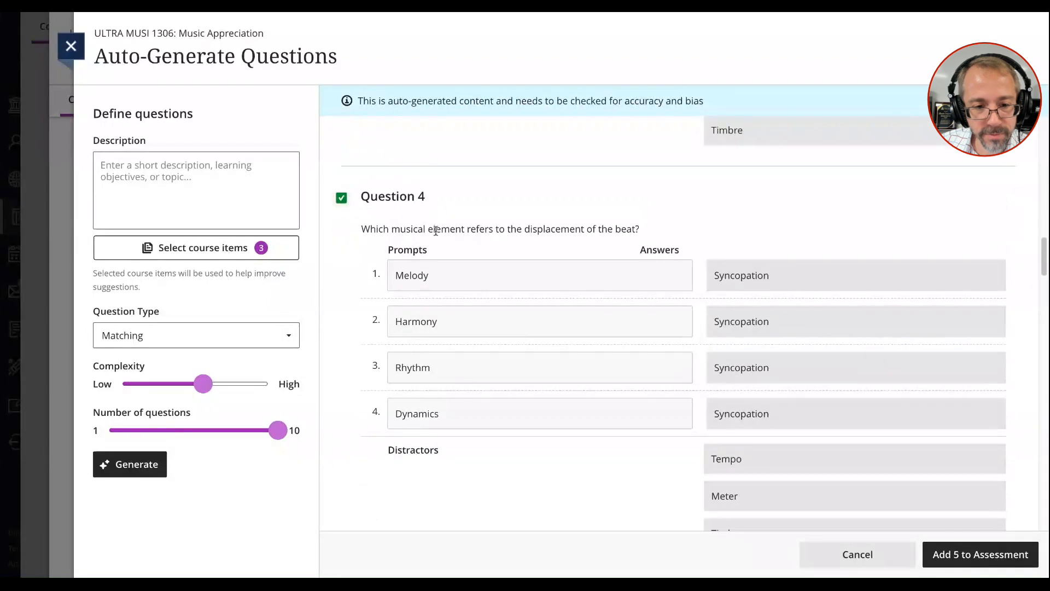
Step: Include Question 5, Question 6 and Question 7 in the selection of generated matching questions
scroll(434, 233, down, 9)
scroll(416, 137, up, 4)
scroll(394, 159, down, 3)
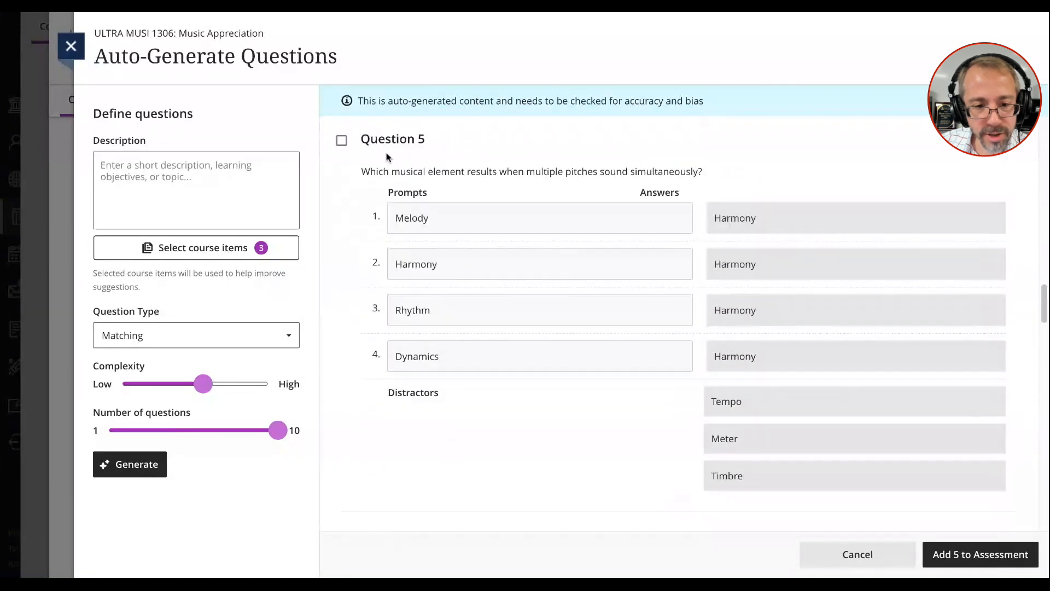
click(342, 141)
scroll(540, 209, down, 1)
scroll(540, 210, down, 6)
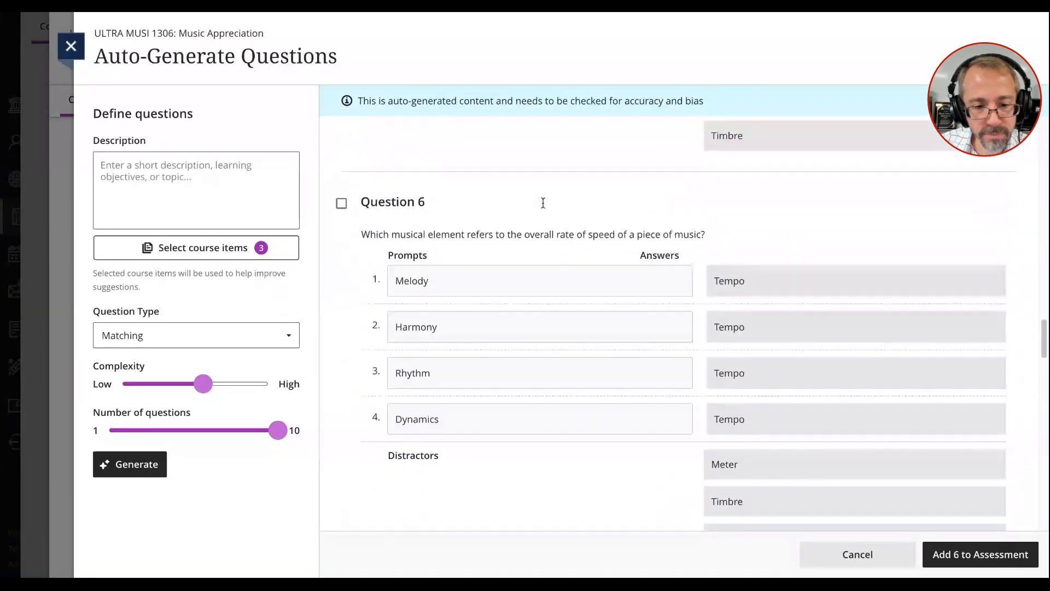
click(341, 181)
scroll(510, 230, down, 3)
scroll(508, 230, down, 5)
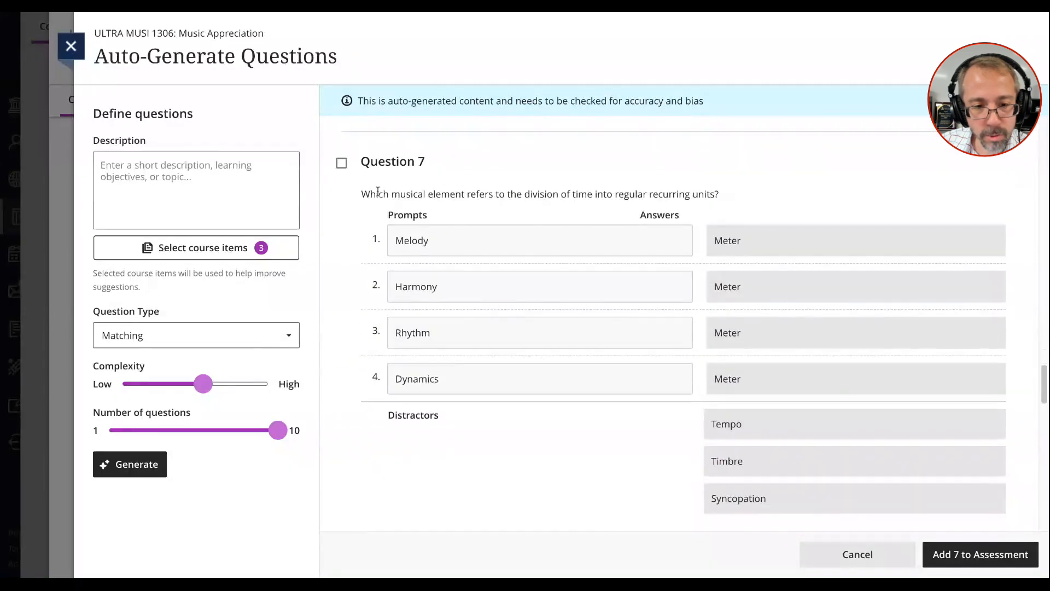
click(341, 162)
Step: Select Question 8 and Question 9, and add all 10 selected matching questions to the Practice Quiz assessment
scroll(427, 195, down, 5)
scroll(383, 181, down, 3)
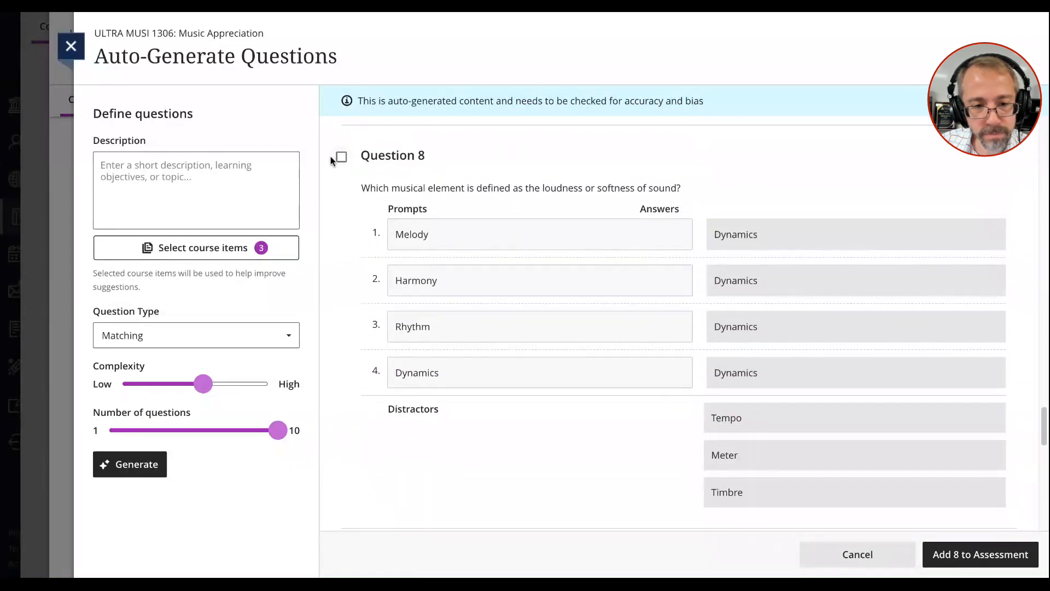
click(341, 155)
scroll(376, 195, down, 8)
click(341, 129)
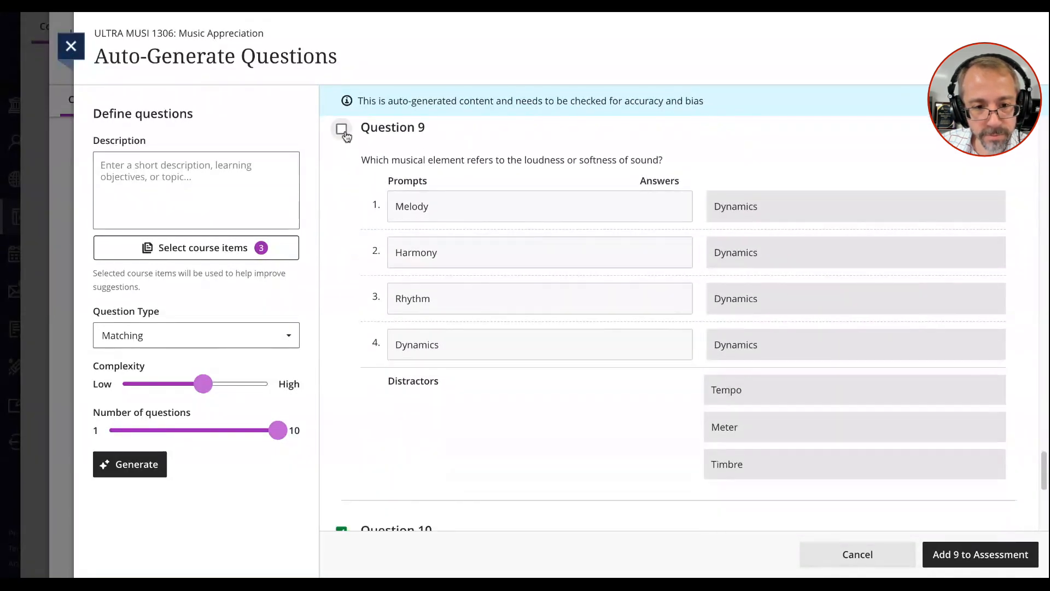
scroll(504, 236, down, 7)
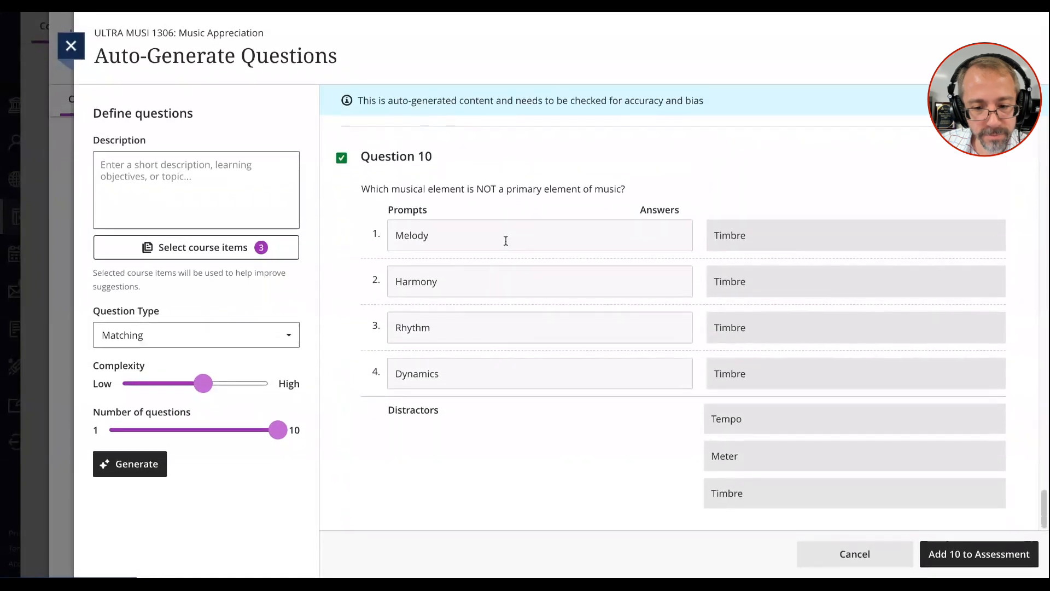
click(976, 555)
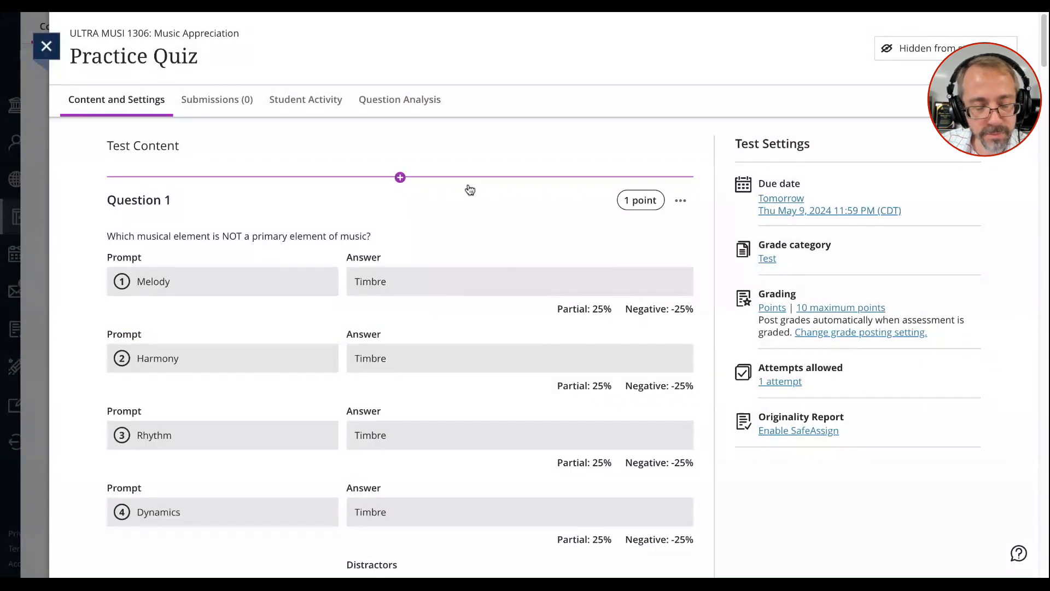
Step: Examine how Question 1's prompts, answers, distractors and partial-credit percentages are laid out in the Practice Quiz
scroll(474, 192, down, 3)
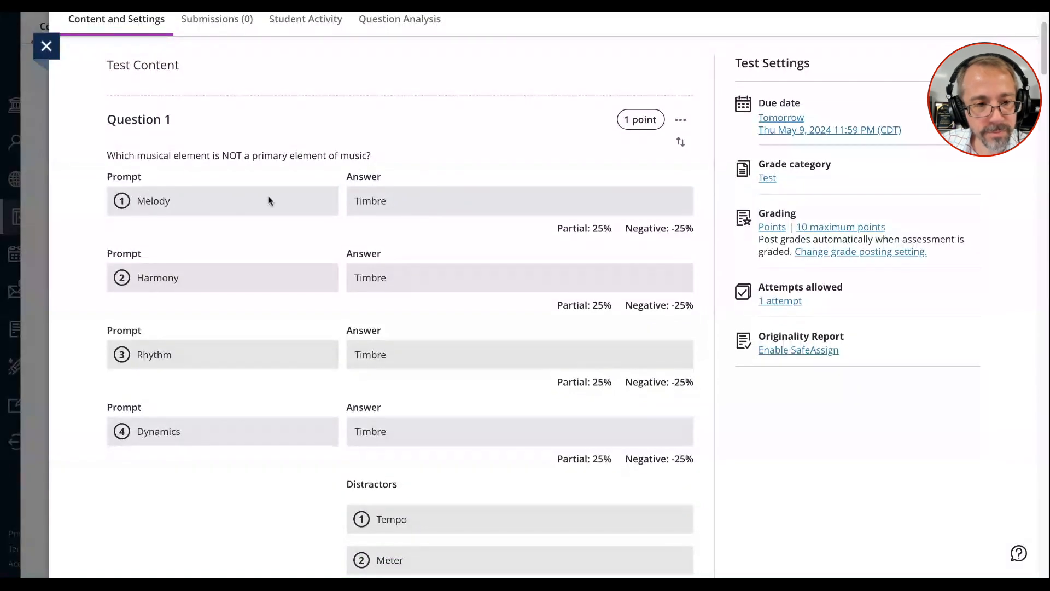
scroll(268, 200, up, 1)
scroll(268, 200, down, 1)
scroll(544, 295, down, 1)
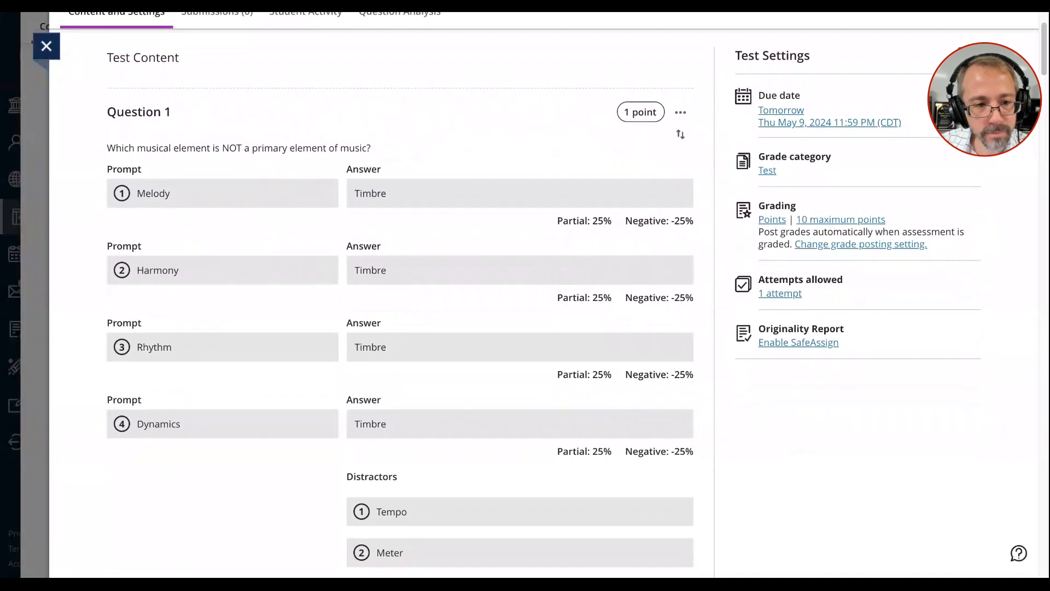
scroll(545, 294, down, 3)
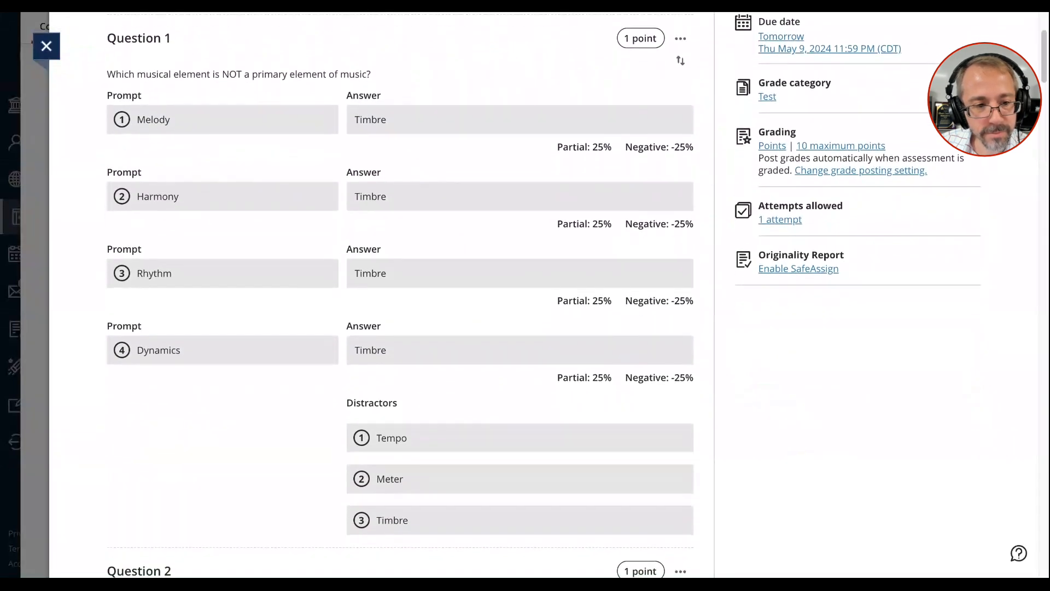
scroll(545, 294, down, 5)
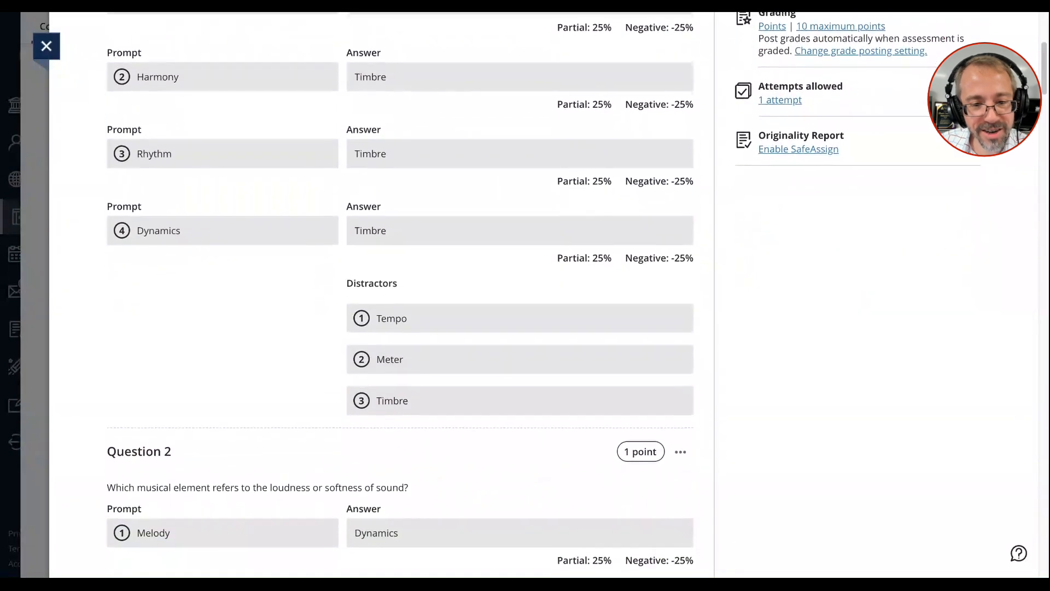
scroll(545, 294, up, 2)
scroll(544, 294, down, 8)
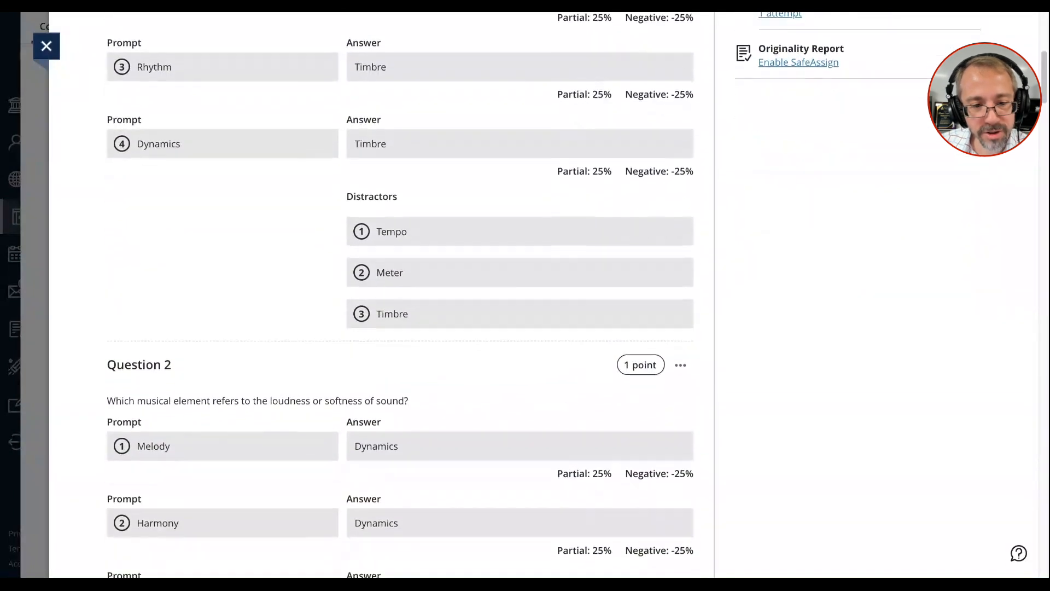
scroll(545, 294, up, 15)
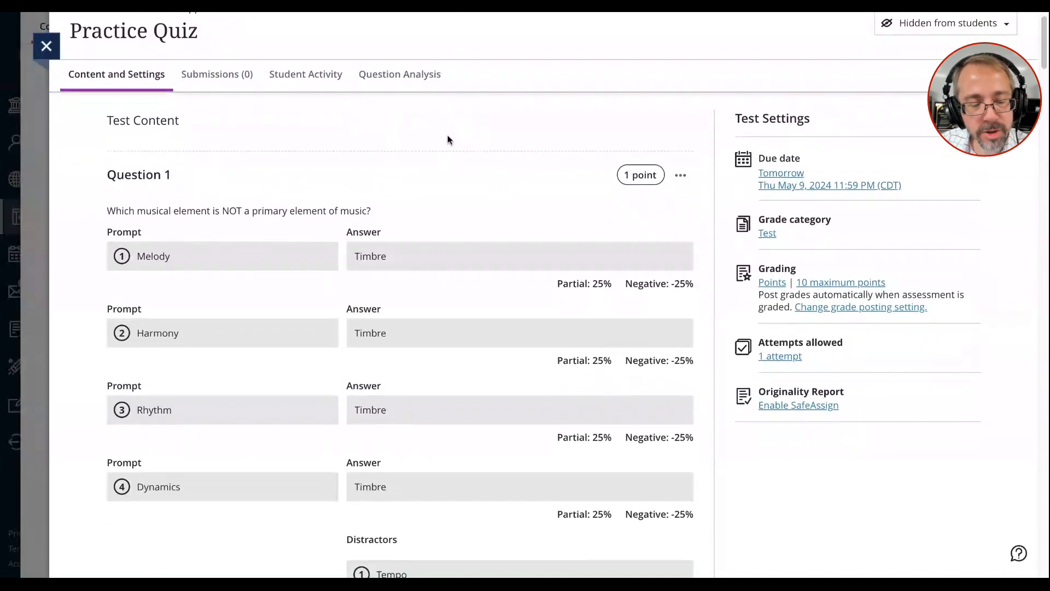
Step: Check whether Question 1's answer pairs and distractors make sense for asking which element is NOT a primary element of music
scroll(457, 136, down, 2)
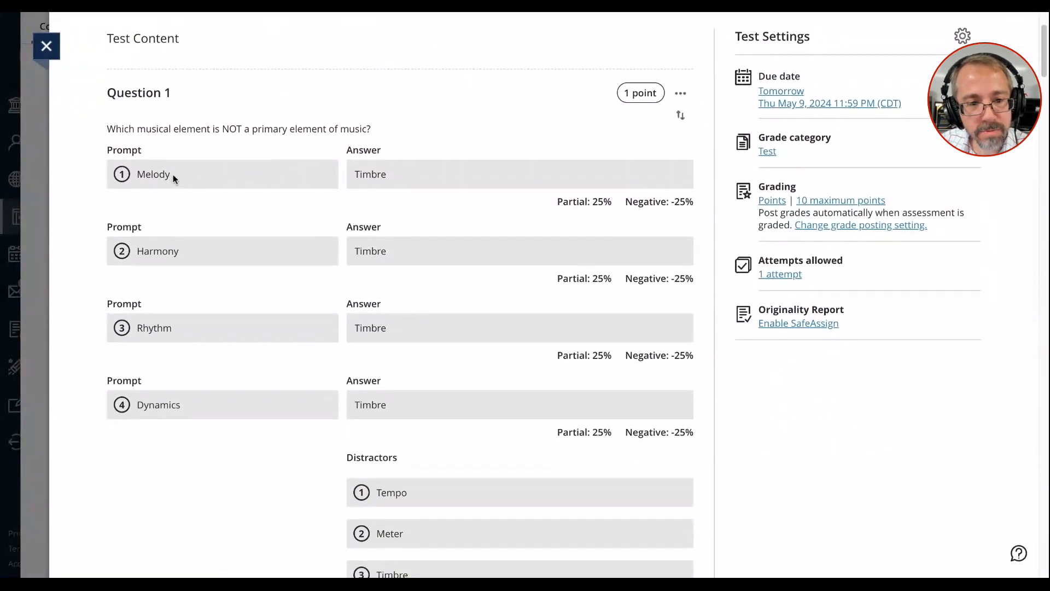
scroll(184, 179, up, 1)
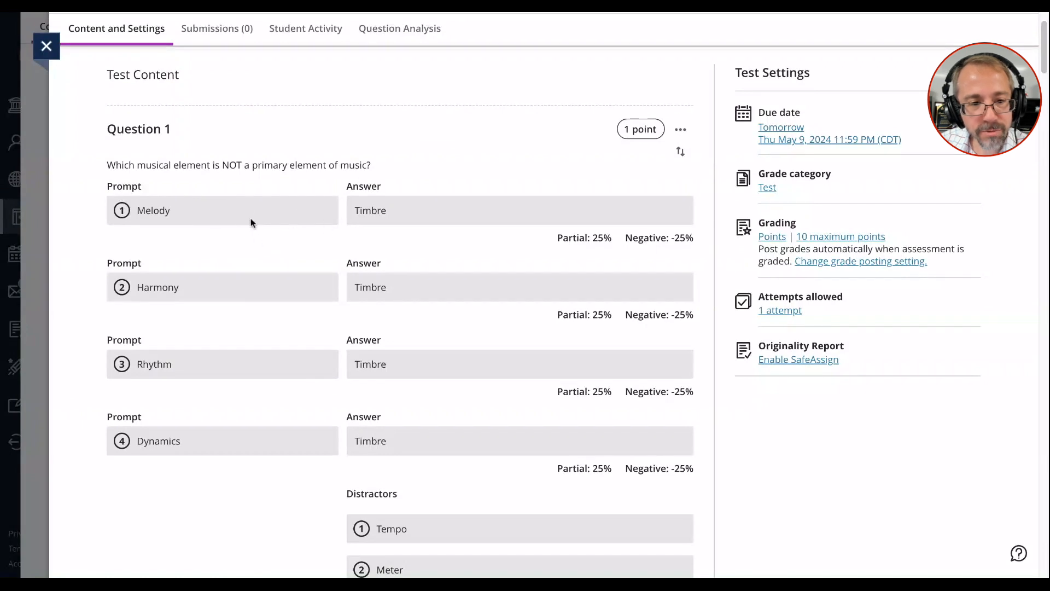
scroll(447, 243, down, 1)
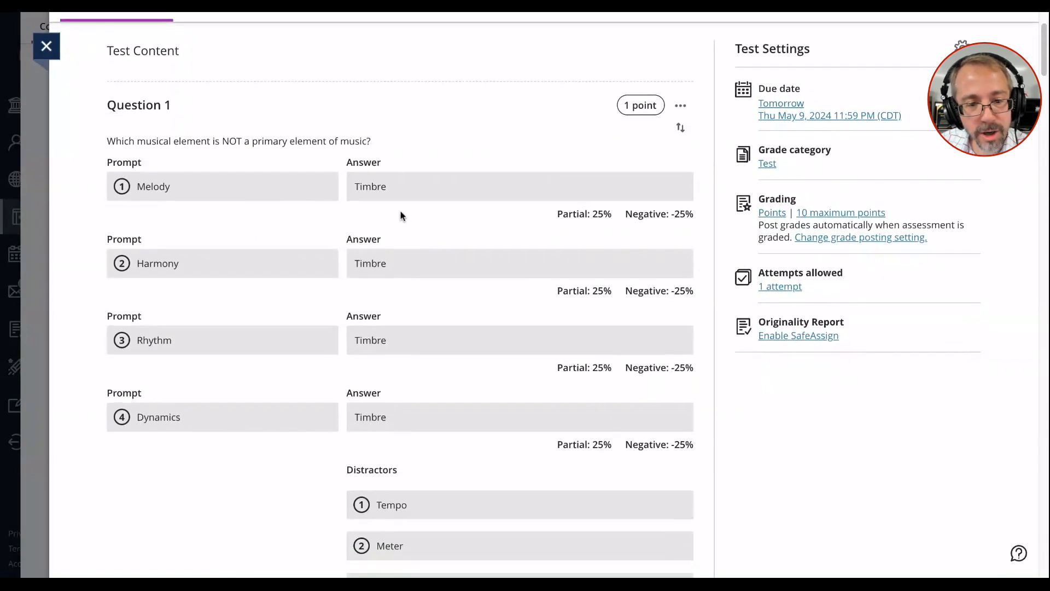
scroll(462, 327, down, 3)
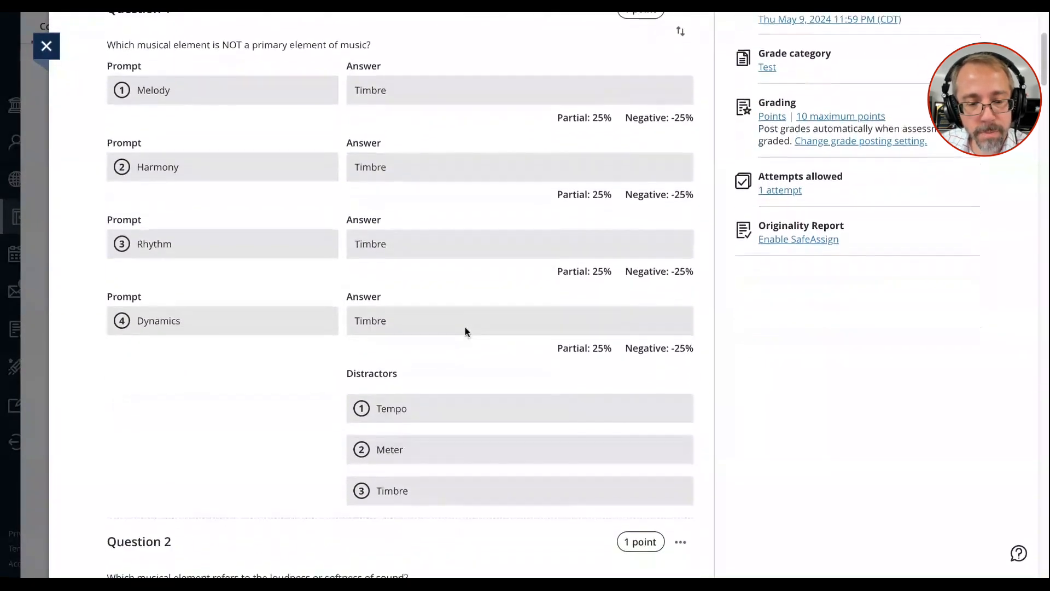
scroll(463, 333, up, 1)
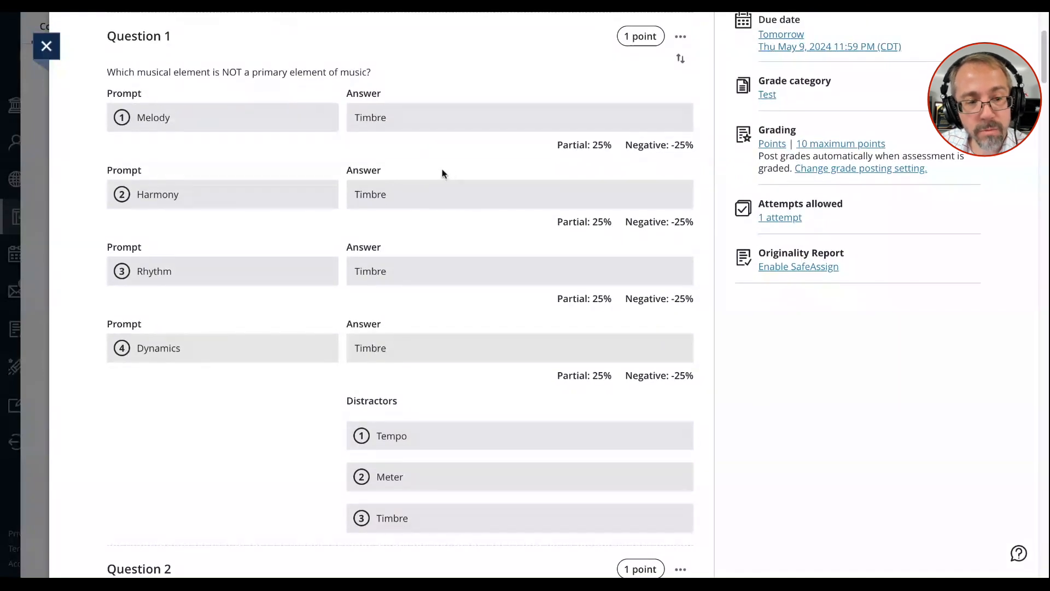
scroll(443, 174, up, 1)
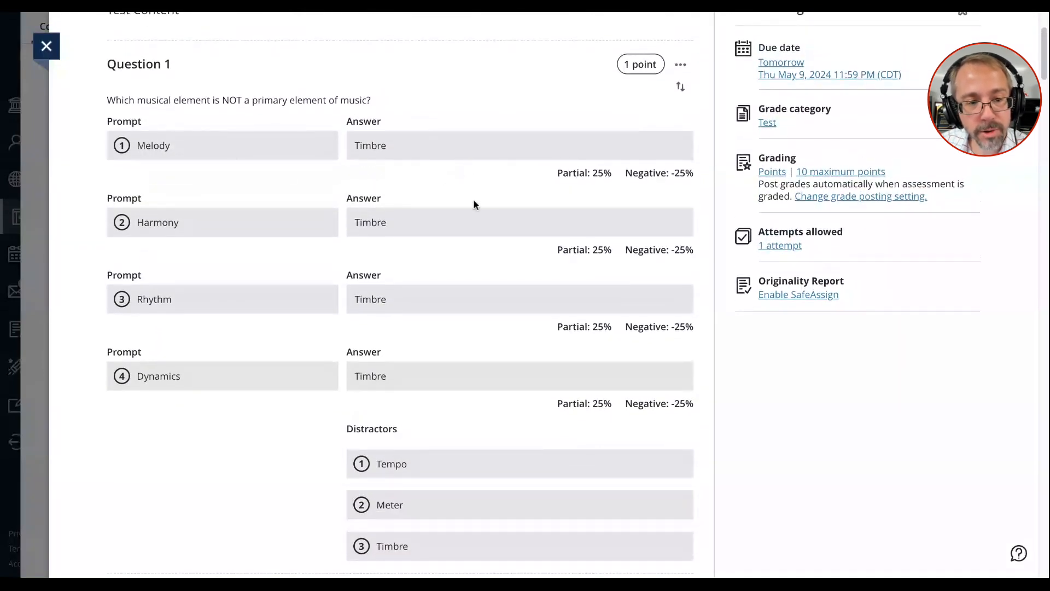
scroll(474, 205, down, 6)
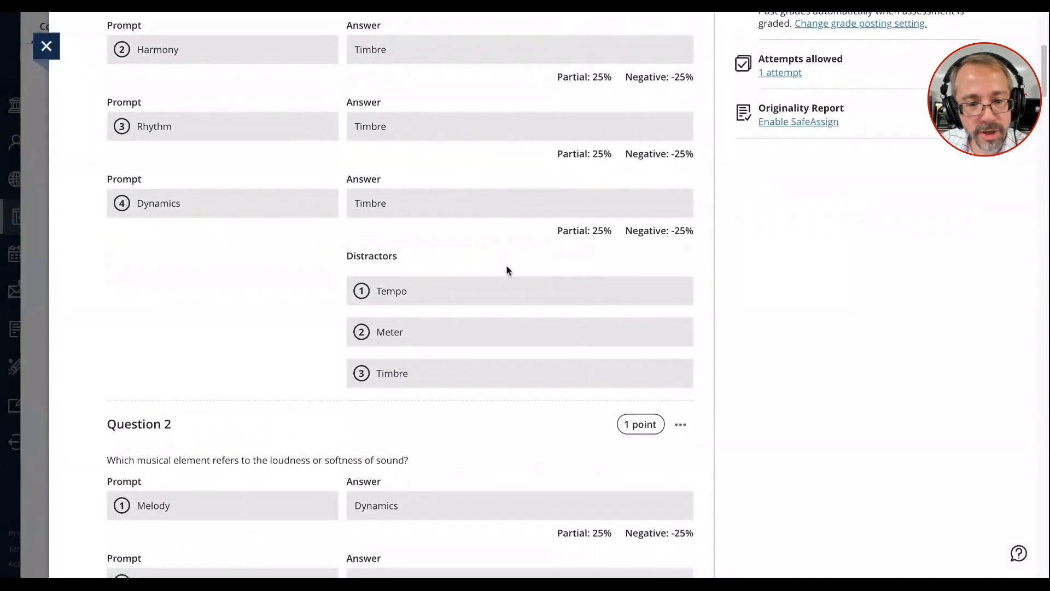
scroll(483, 263, down, 8)
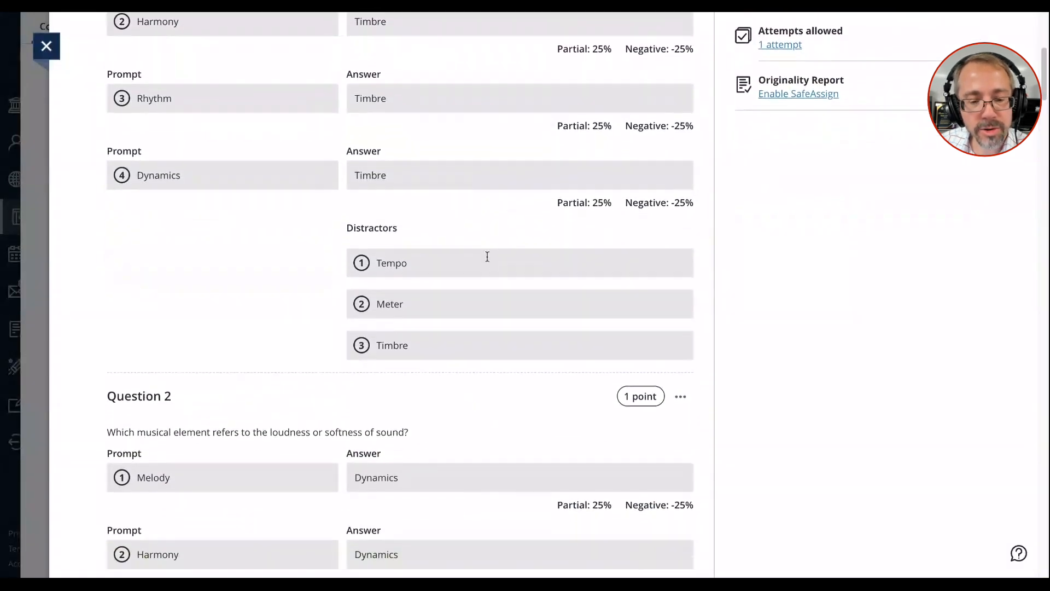
Step: Read through the added matching questions from Question 2 to the quiz's end, and review Question 10 back to Question 6
scroll(493, 225, down, 5)
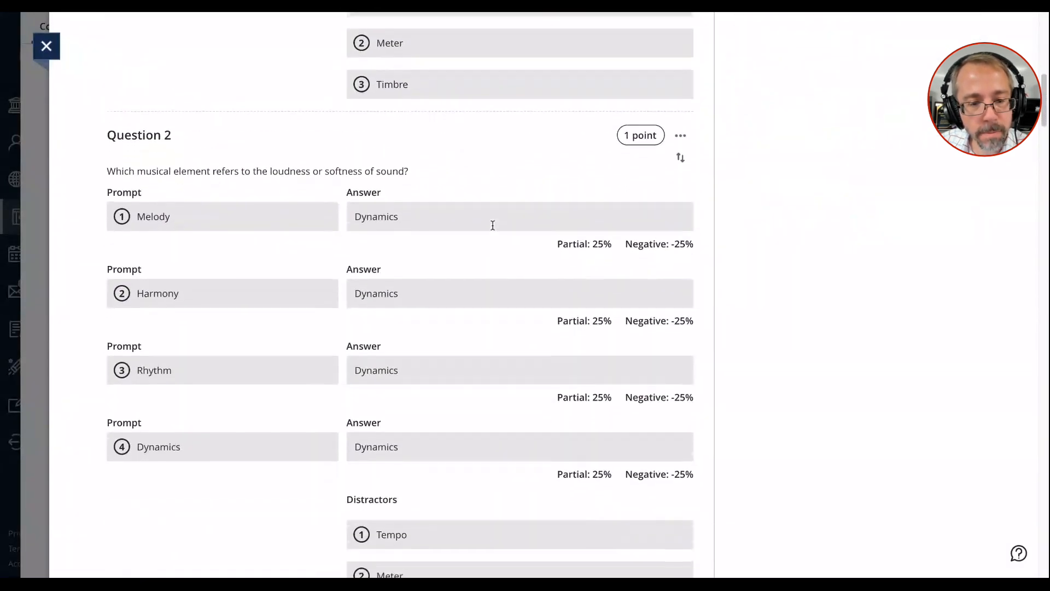
scroll(400, 296, down, 20)
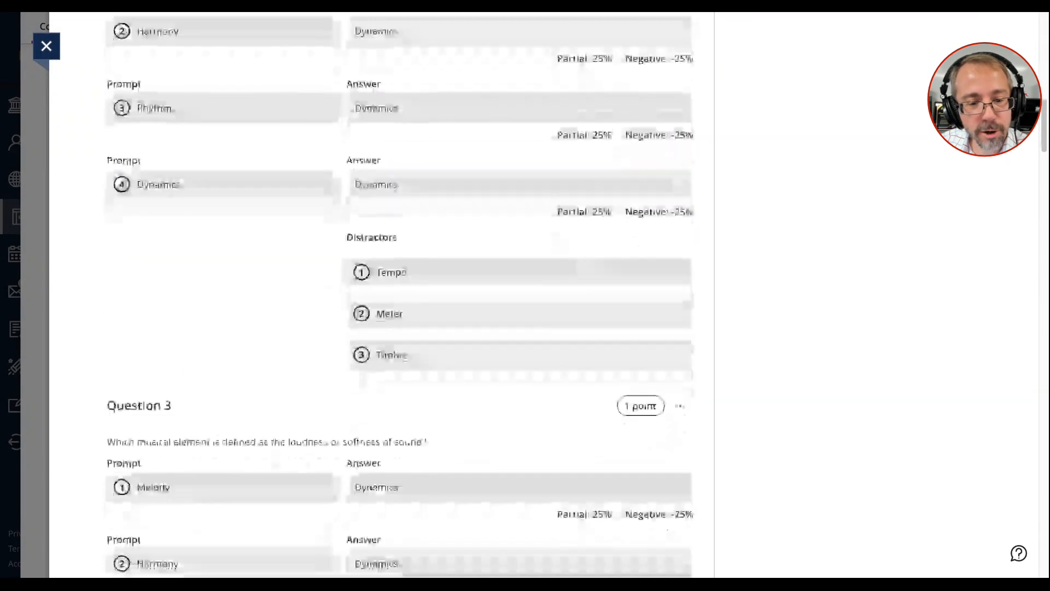
scroll(399, 296, down, 20)
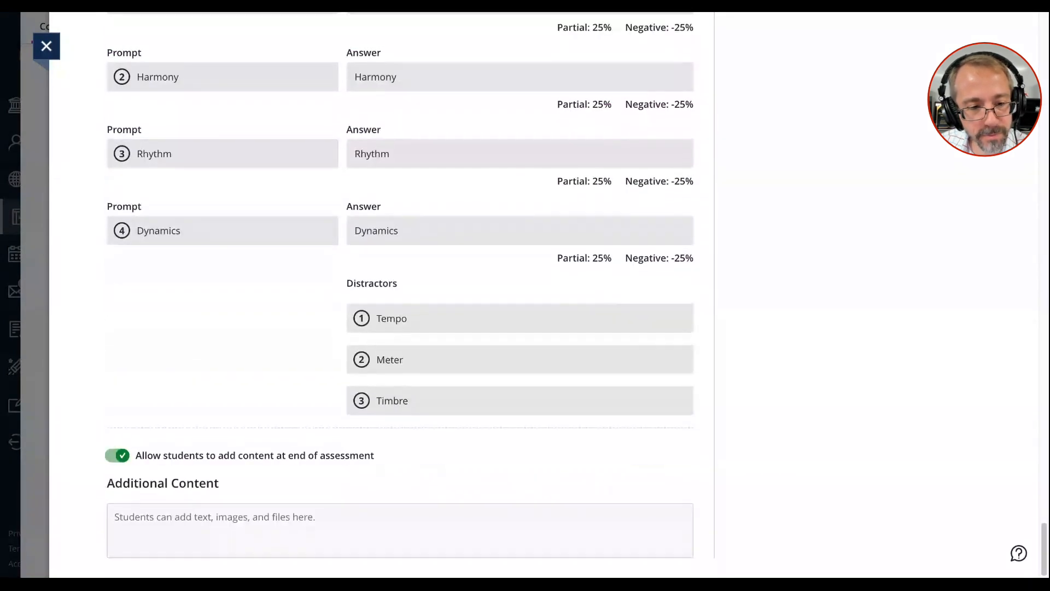
scroll(400, 295, up, 3)
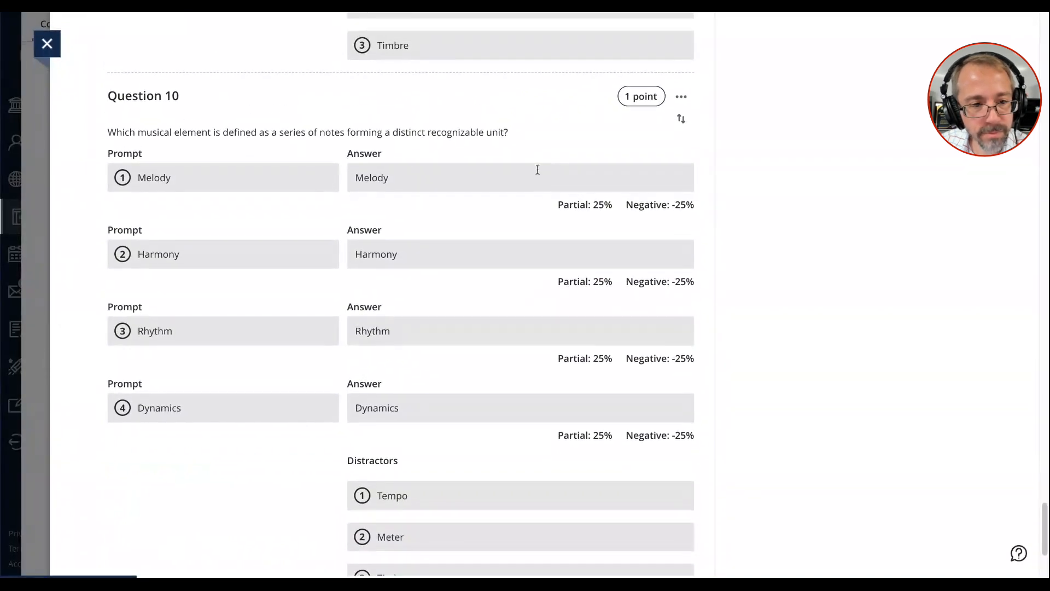
scroll(532, 173, up, 1)
scroll(532, 172, up, 10)
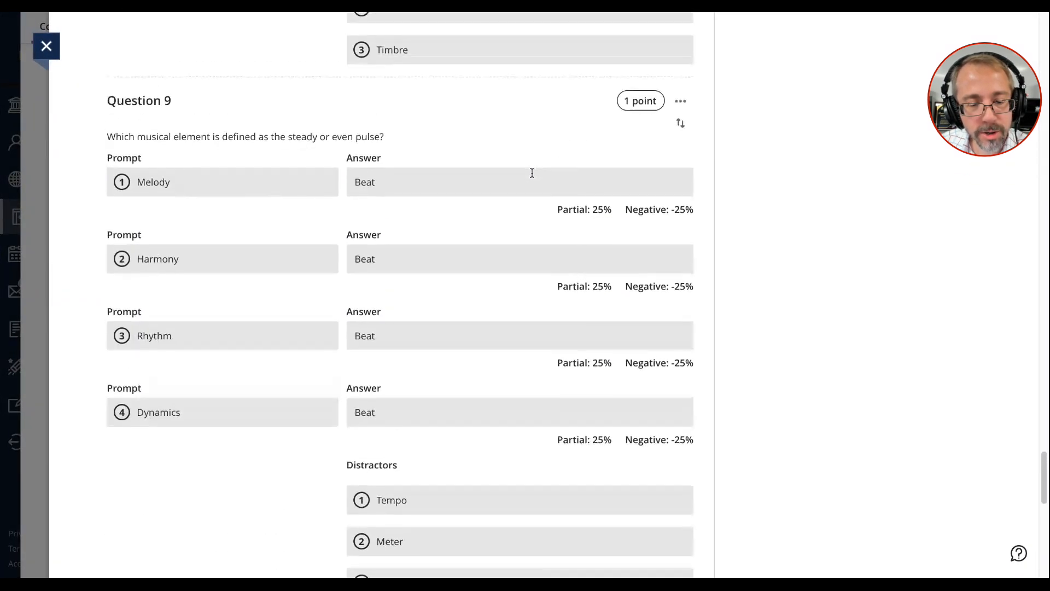
scroll(533, 172, up, 14)
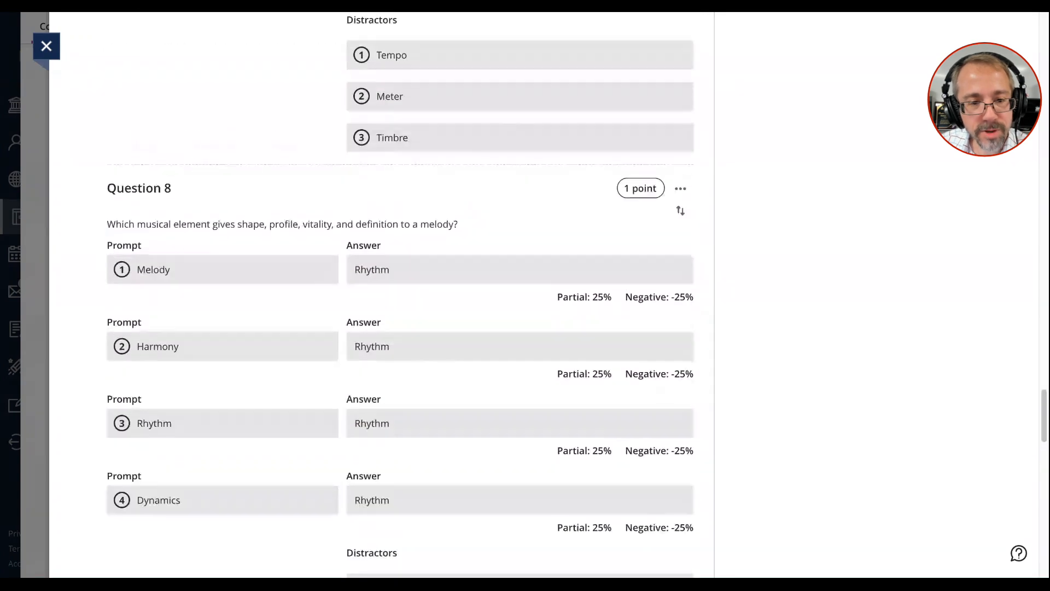
scroll(532, 172, up, 15)
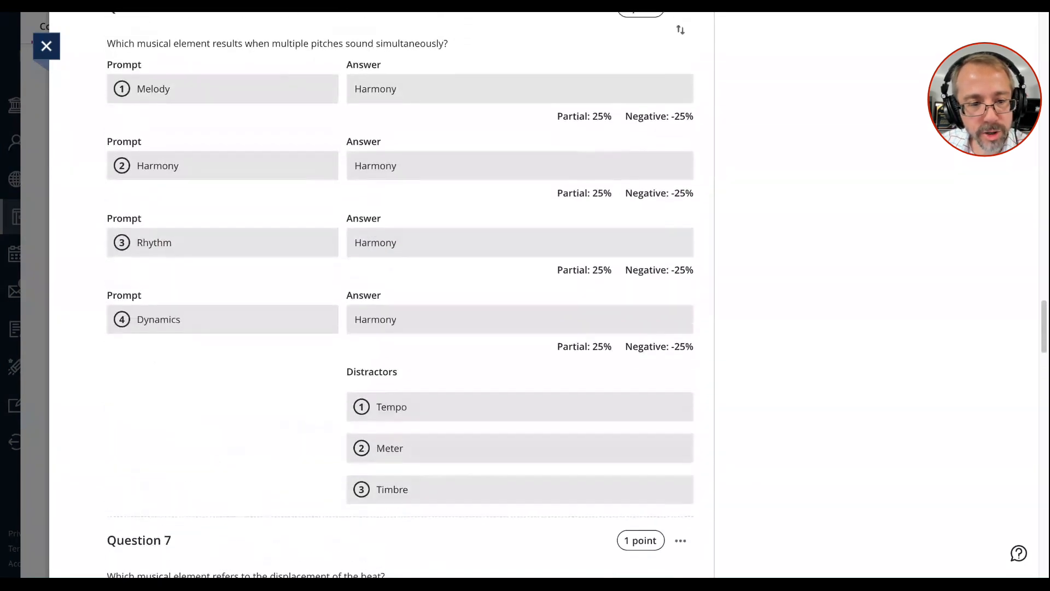
scroll(533, 263, up, 2)
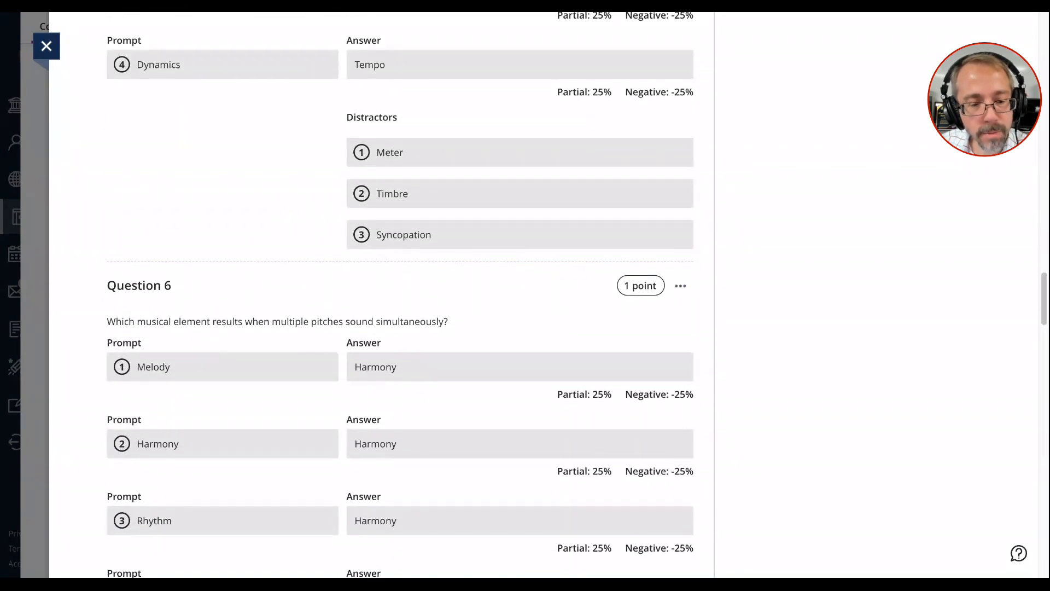
Step: Change the Practice Quiz's availability from hidden to visible to students
scroll(204, 165, down, 4)
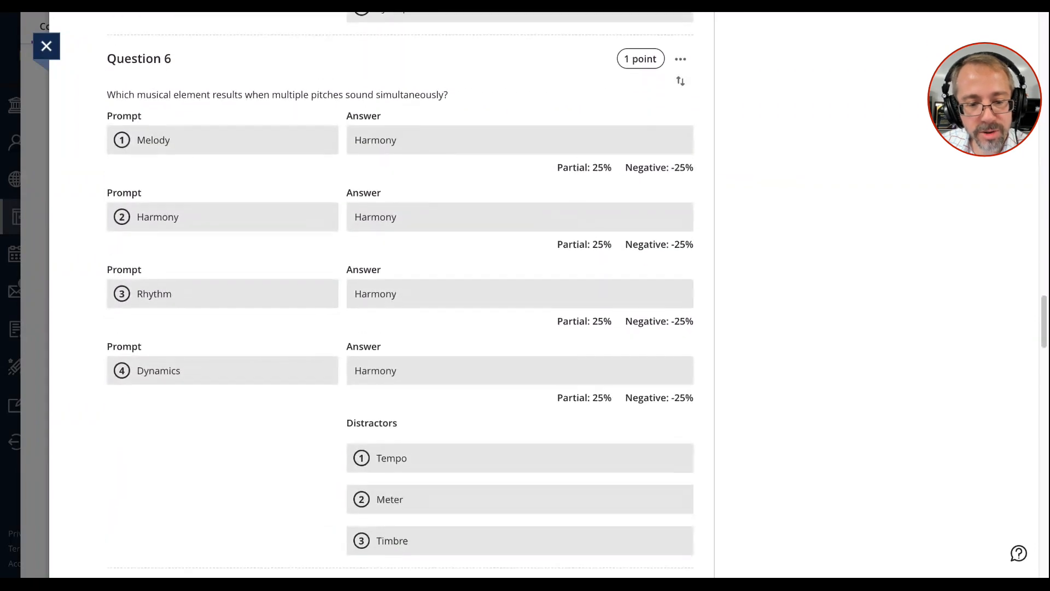
scroll(424, 207, down, 2)
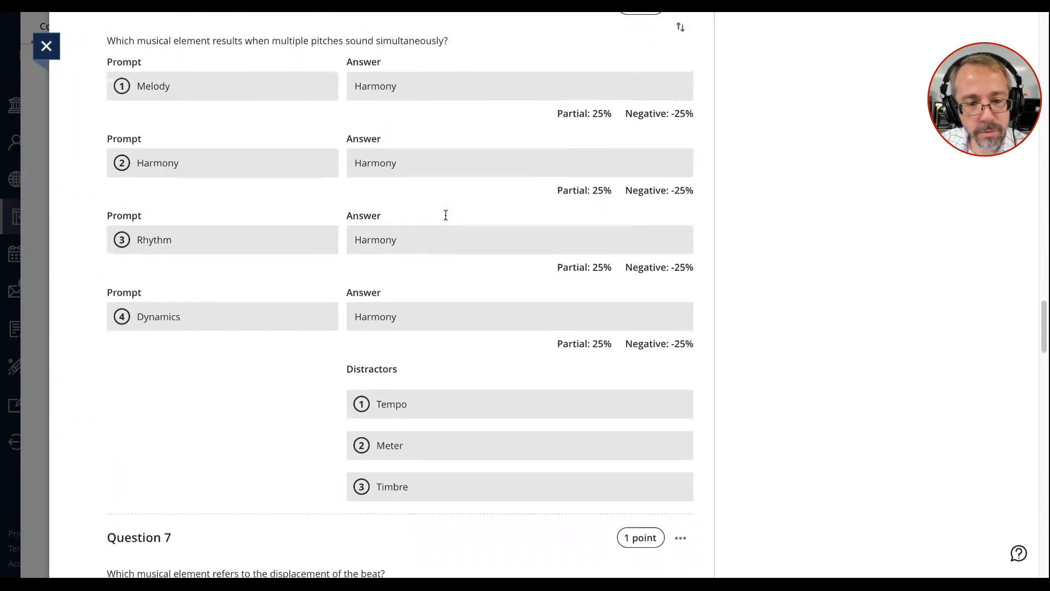
scroll(446, 218, up, 20)
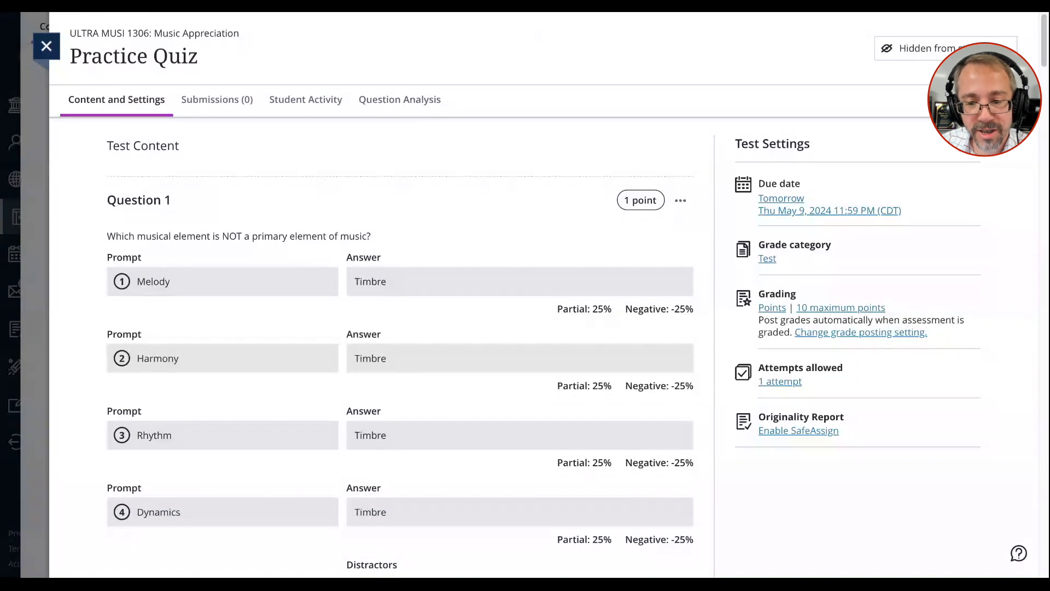
click(938, 49)
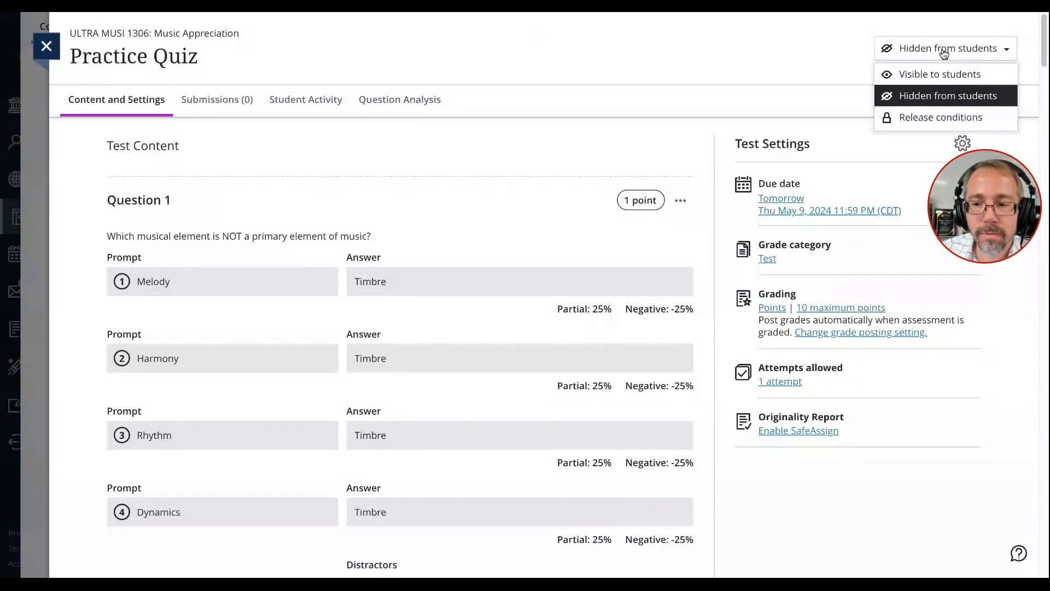
click(935, 80)
scroll(759, 235, down, 20)
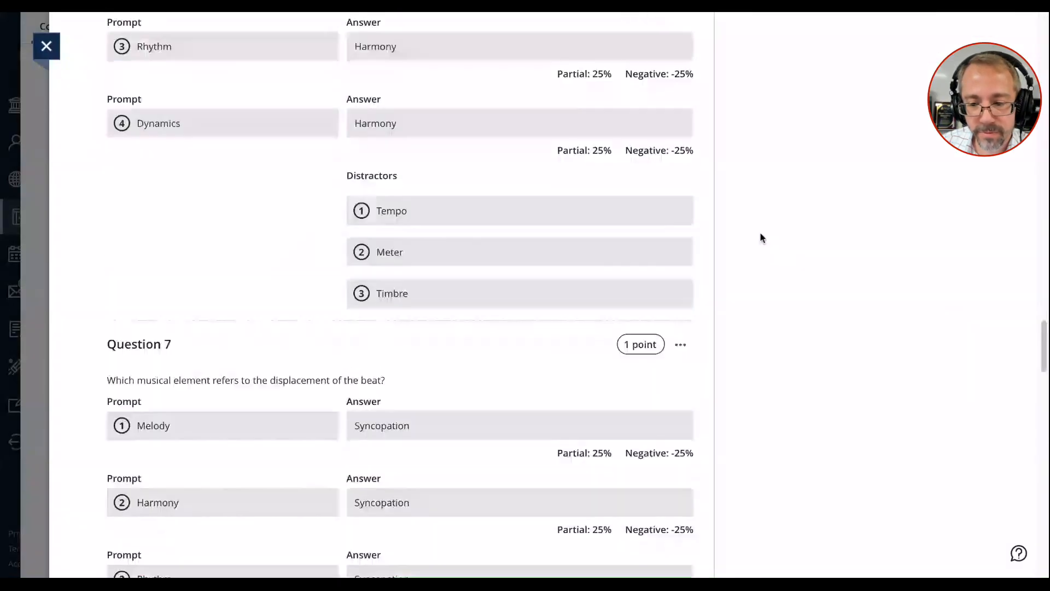
scroll(760, 235, up, 20)
scroll(760, 237, up, 10)
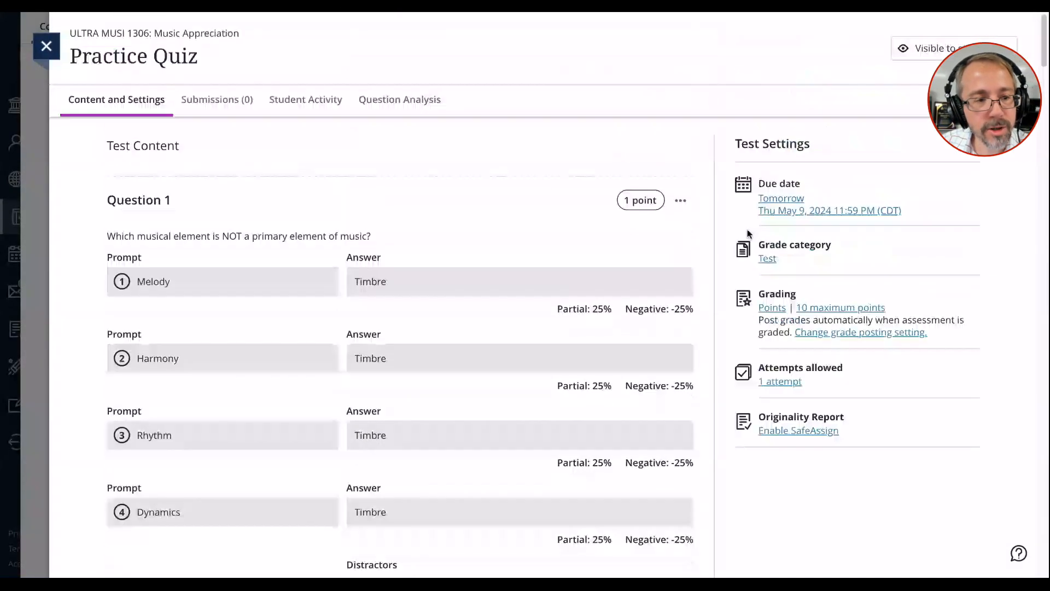
Step: Close the Practice Quiz and start a student preview of the Music Appreciation course
click(47, 47)
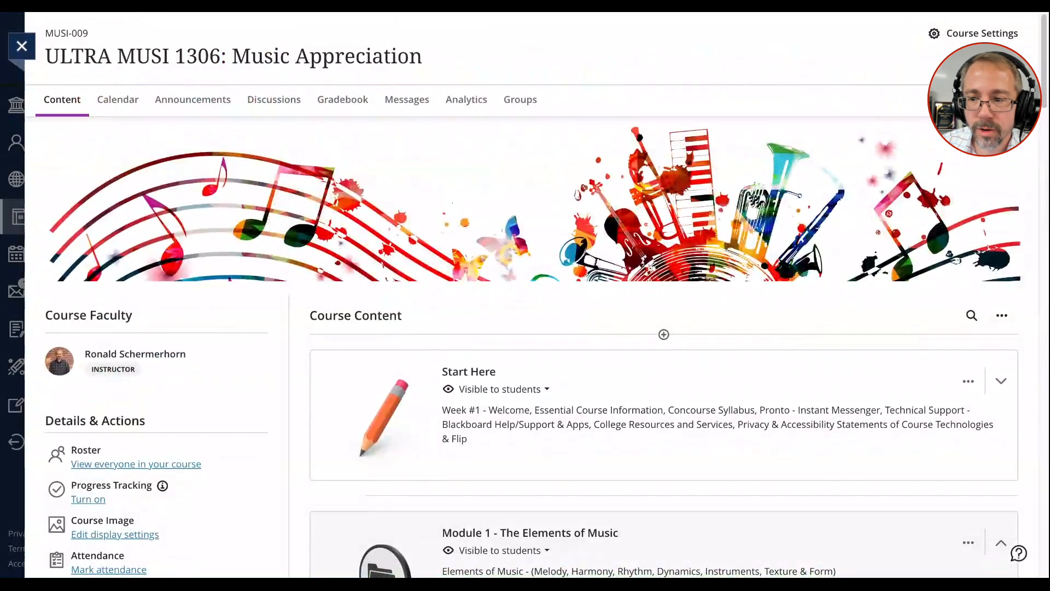
click(982, 100)
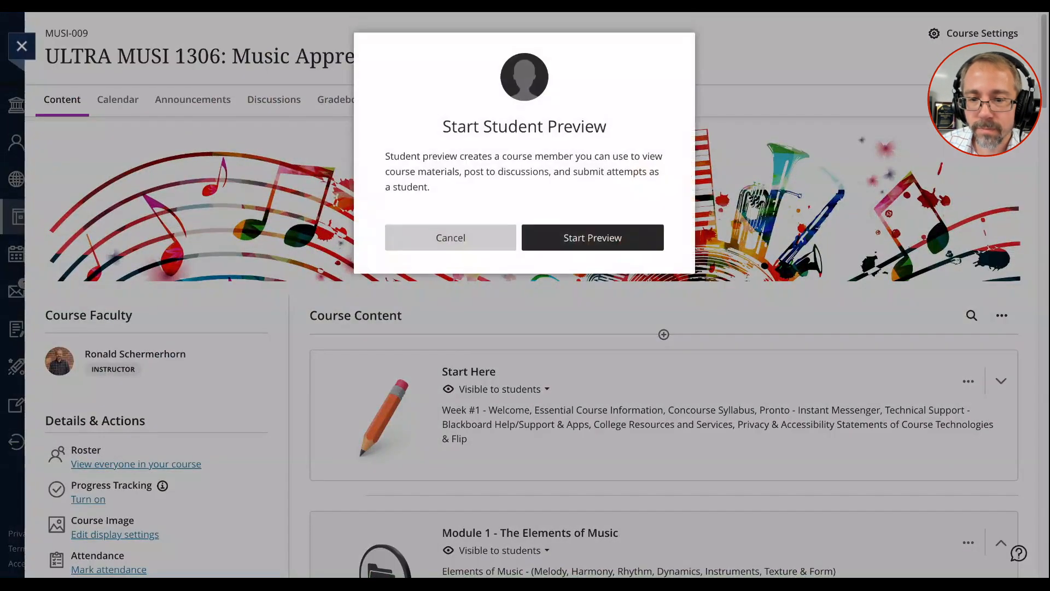
click(563, 237)
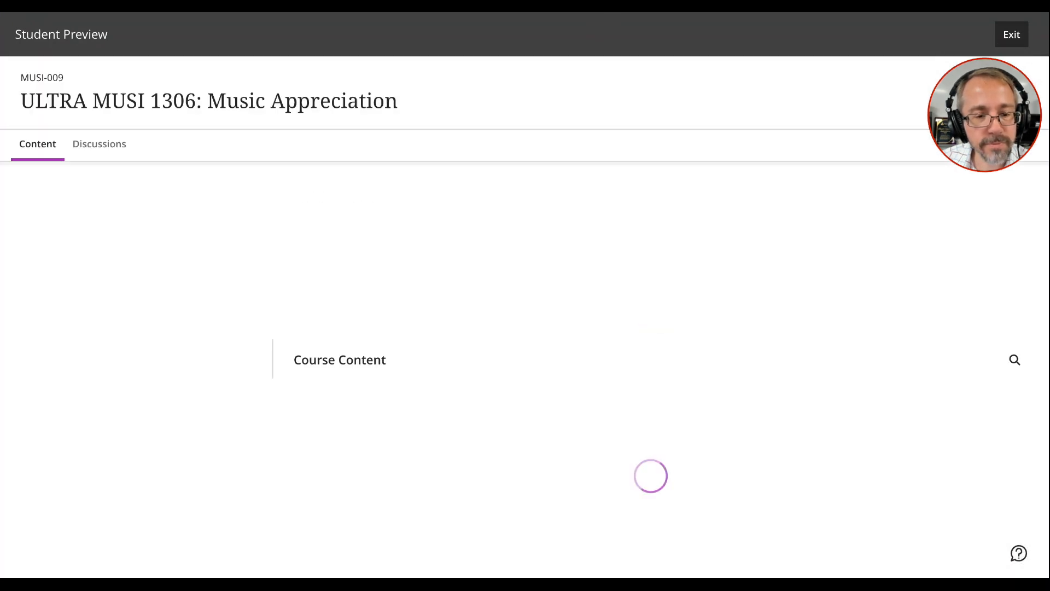
Step: Expand Module 1 - The Elements of Music and its Week #5: Elements of Music 4 folder in the course content
scroll(736, 280, down, 10)
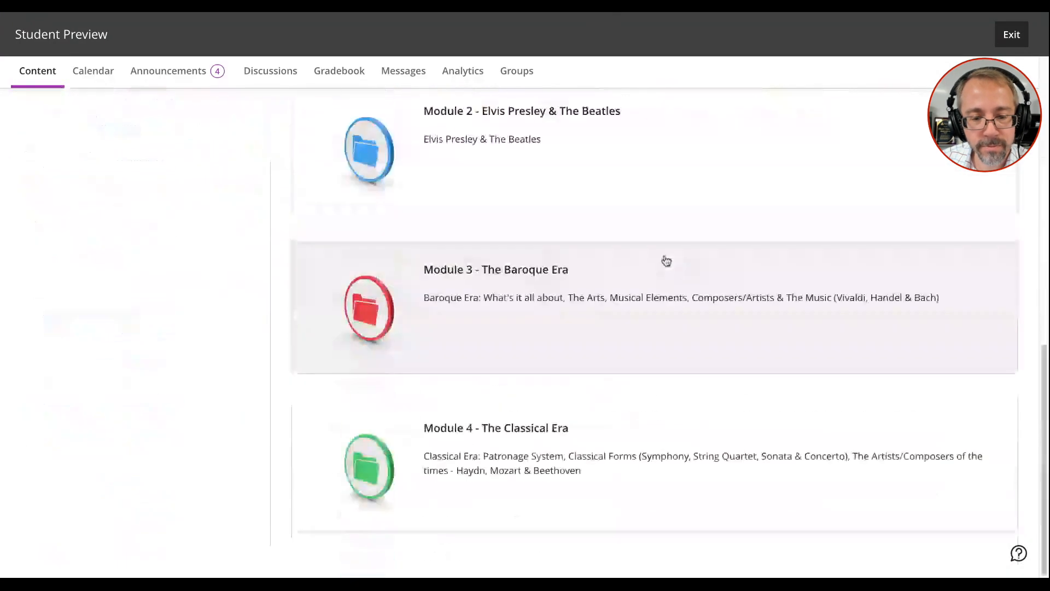
scroll(664, 261, up, 5)
click(562, 253)
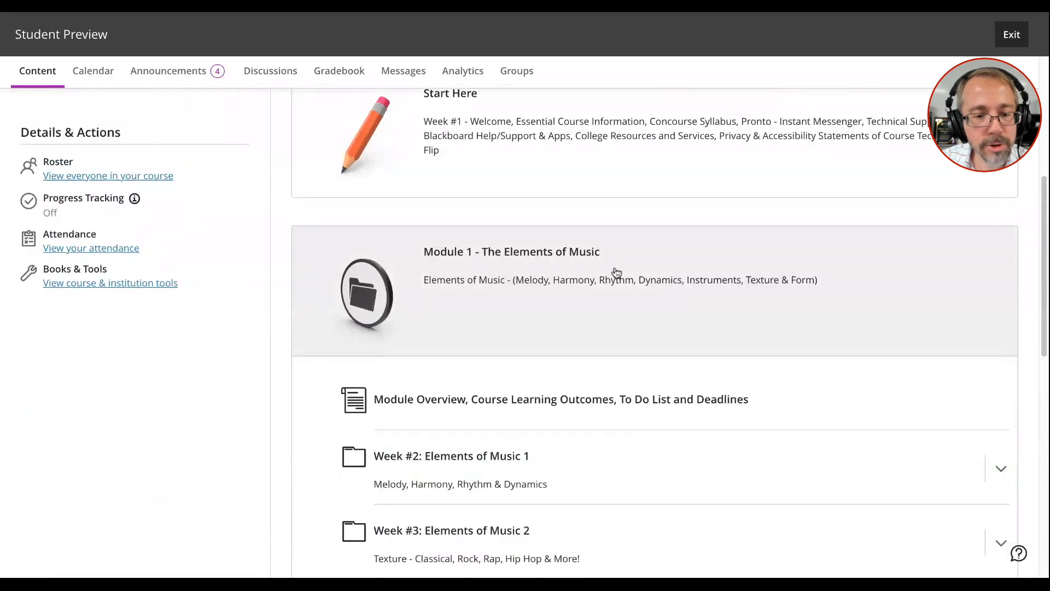
scroll(617, 269, down, 9)
click(482, 202)
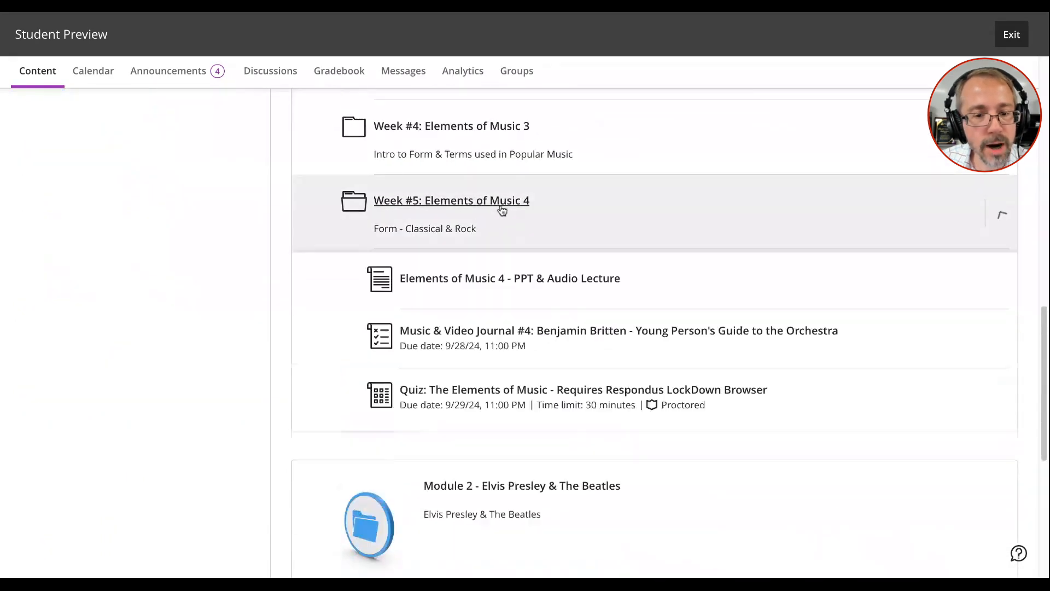
Step: Open the Practice Quiz from the Week #5 folder and start an attempt as the preview student
scroll(558, 225, down, 3)
click(435, 308)
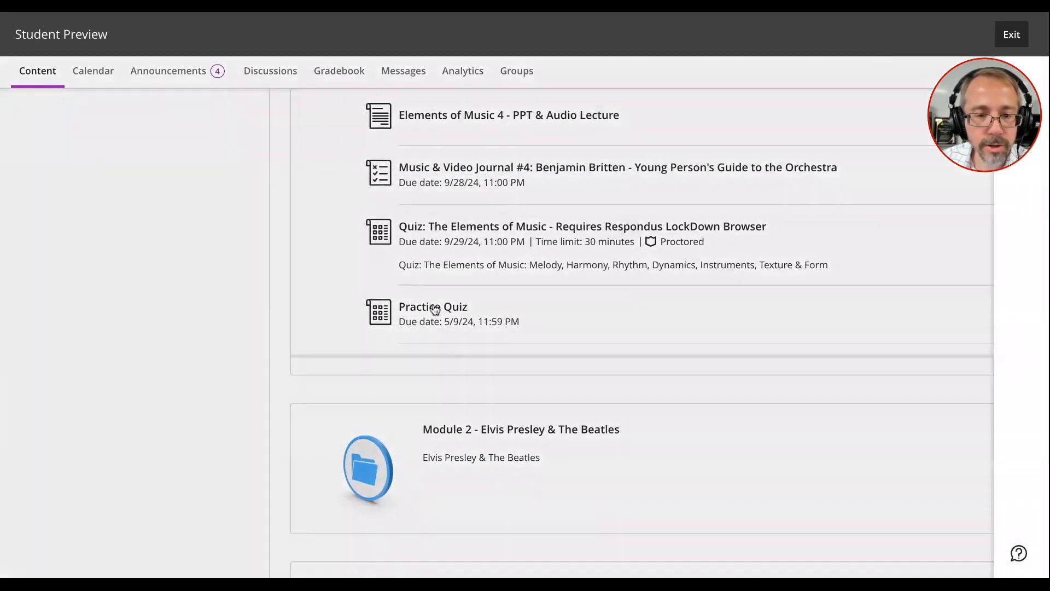
click(887, 557)
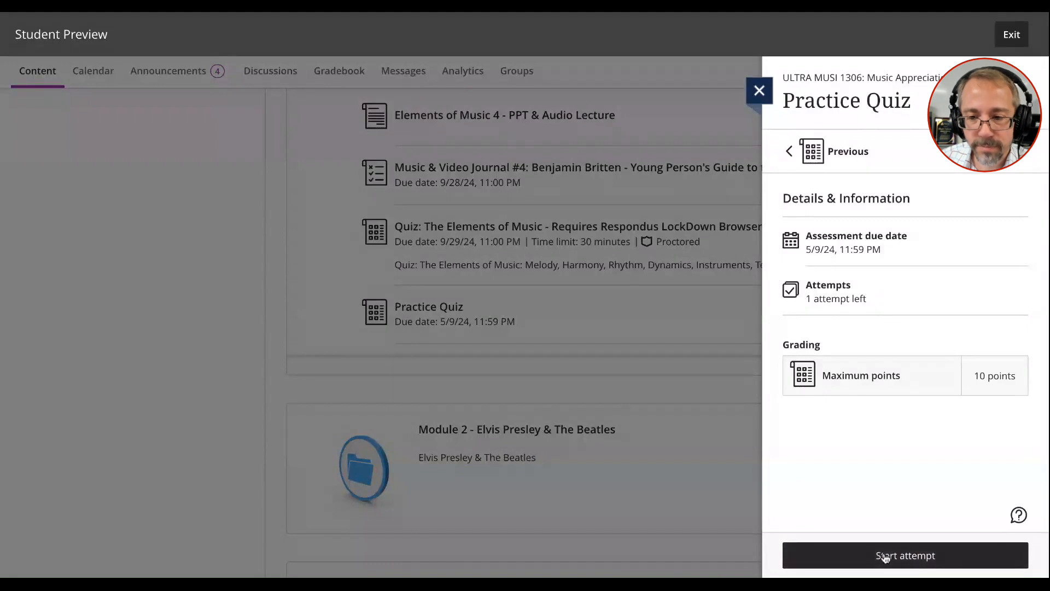
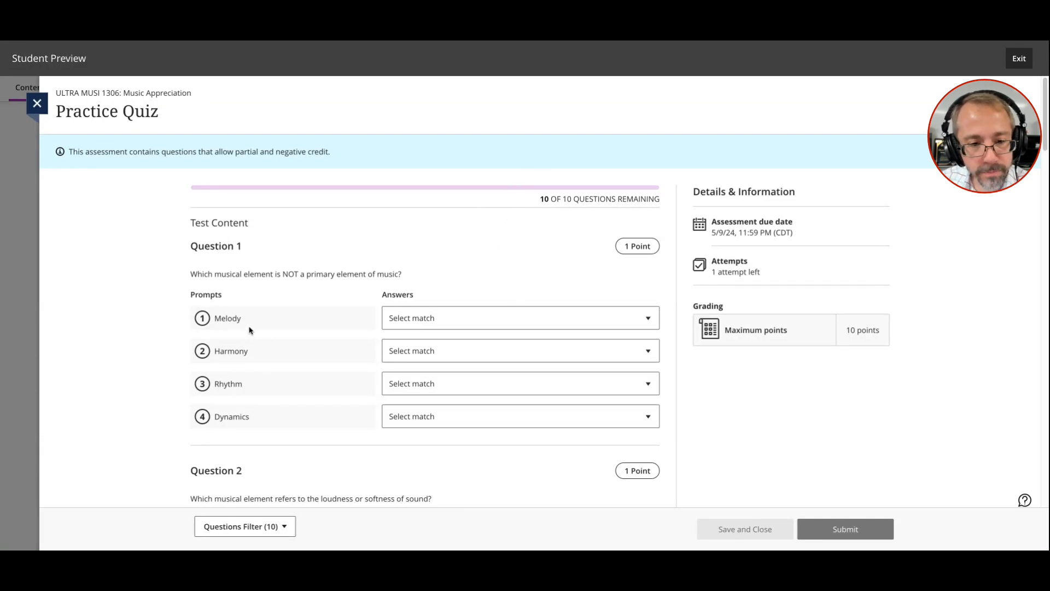
Step: Examine Question 1's wording, its four prompts and the answer choices offered for matching Melody
click(471, 324)
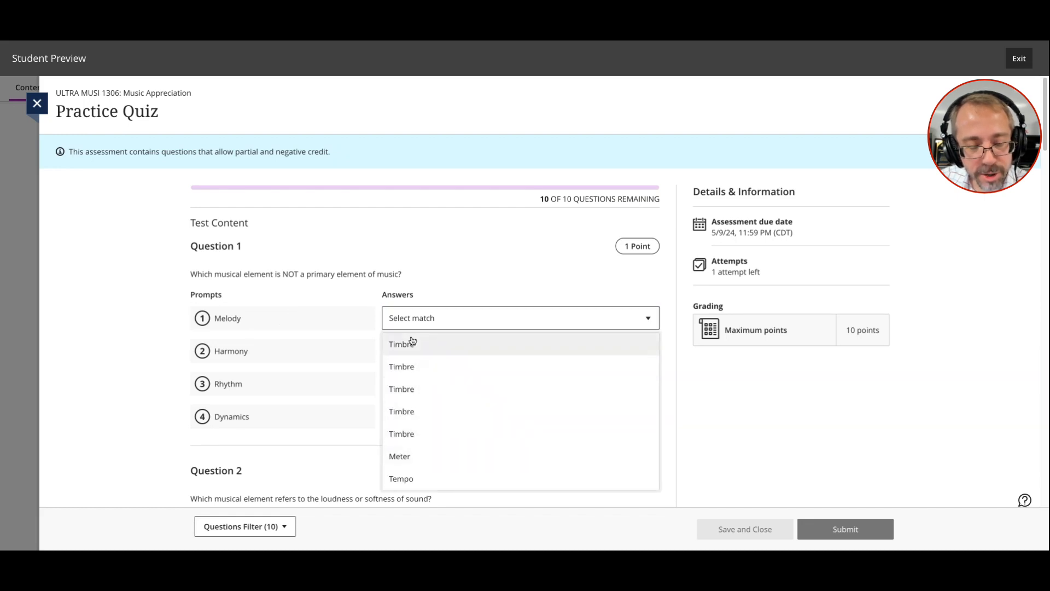
click(372, 243)
scroll(394, 227, down, 1)
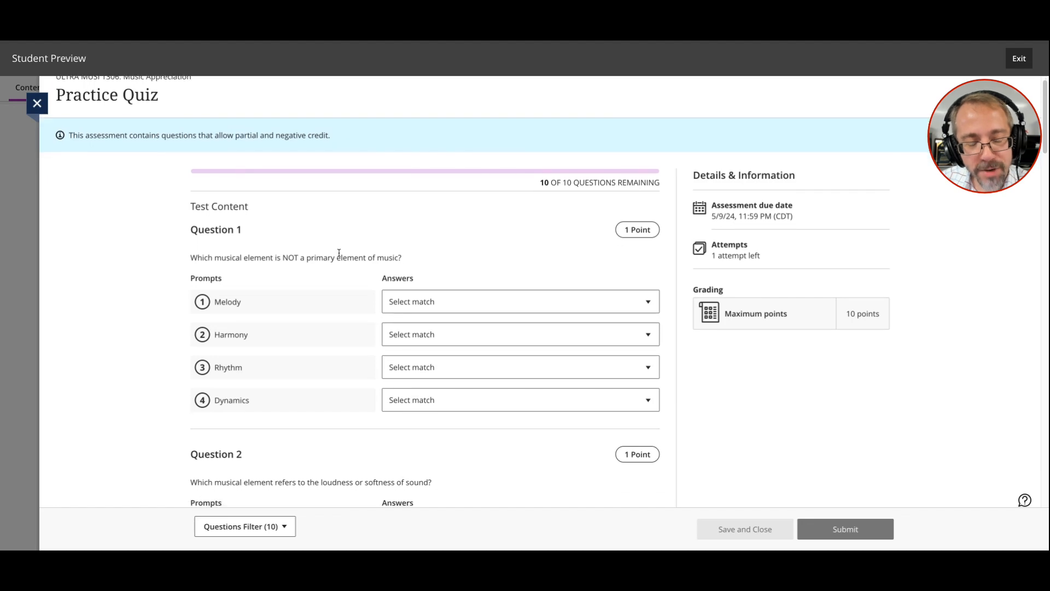
scroll(348, 258, down, 2)
scroll(350, 258, up, 1)
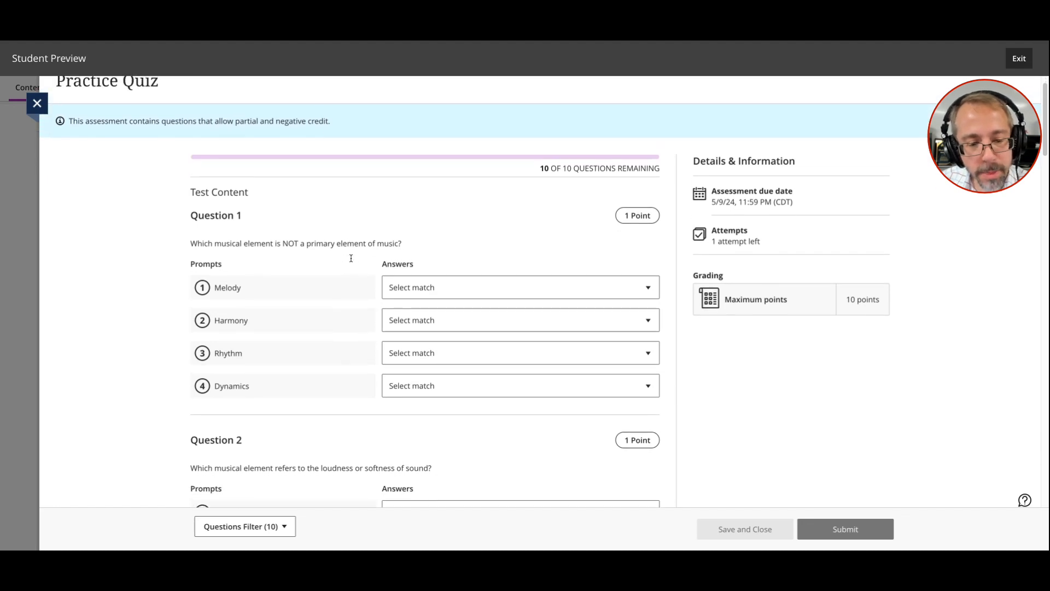
scroll(351, 258, down, 3)
scroll(352, 258, down, 2)
scroll(351, 258, up, 4)
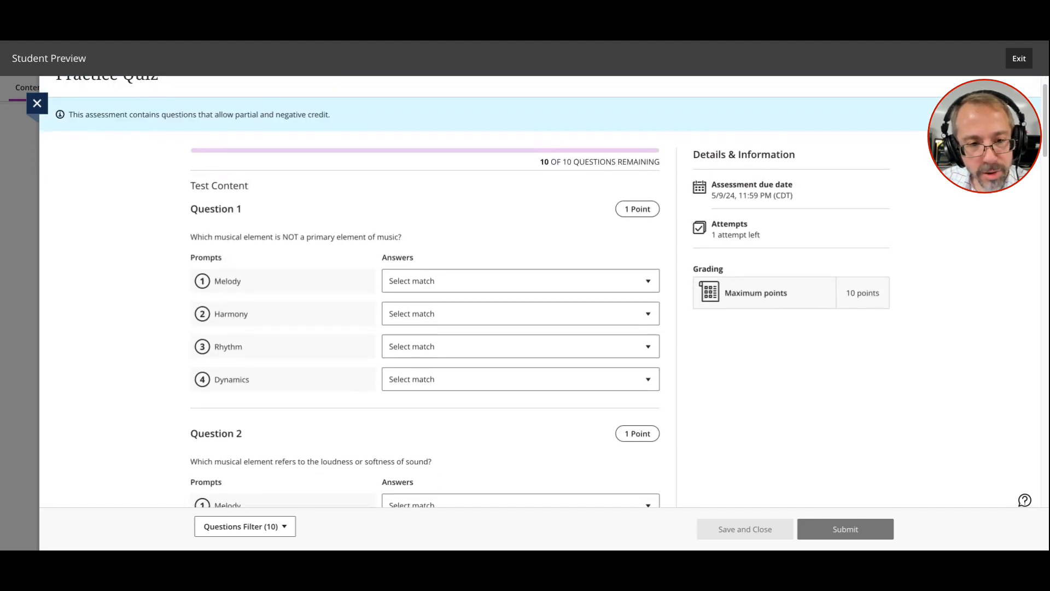
scroll(352, 258, down, 1)
scroll(351, 258, down, 4)
scroll(351, 258, up, 3)
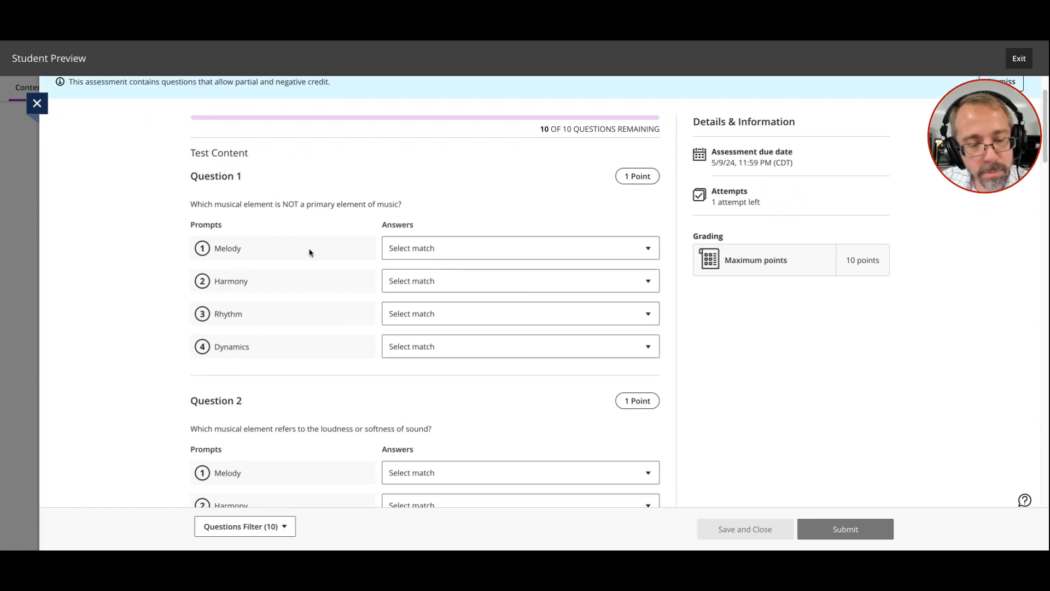
scroll(321, 247, down, 1)
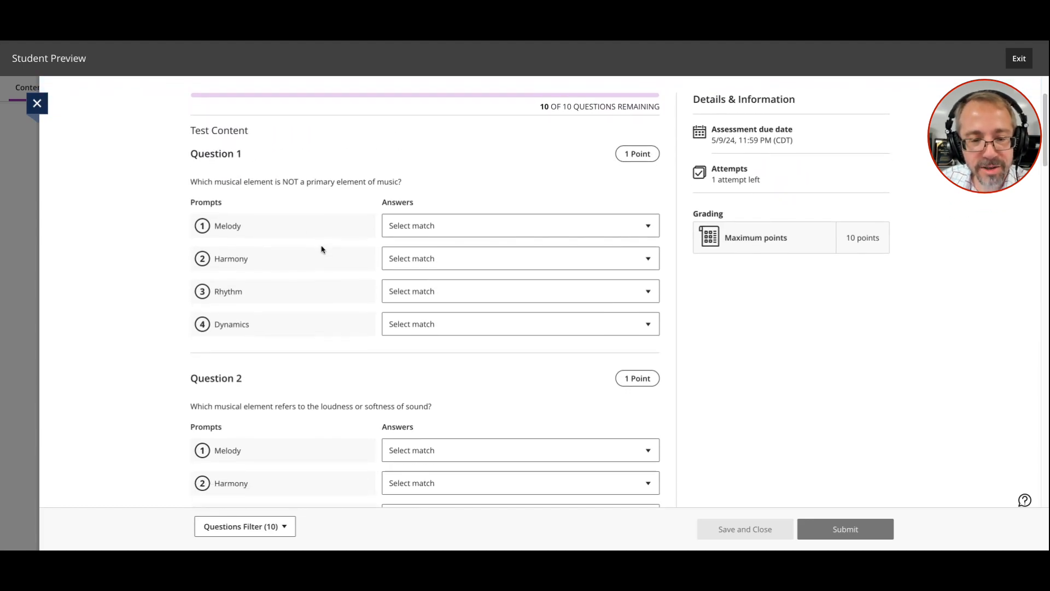
scroll(321, 248, up, 3)
scroll(321, 248, down, 2)
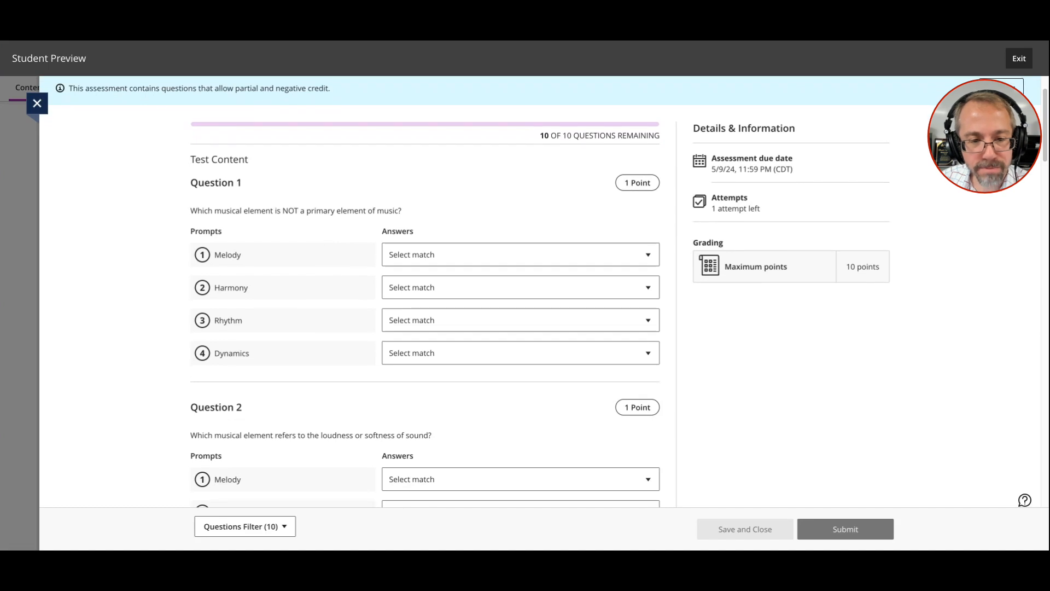
scroll(471, 292, down, 1)
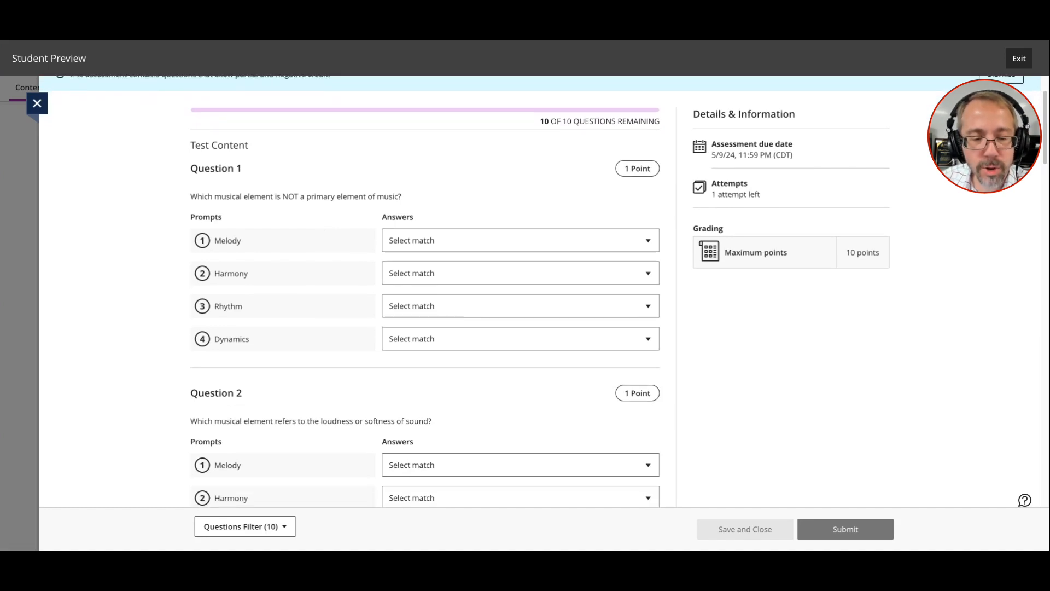
click(445, 244)
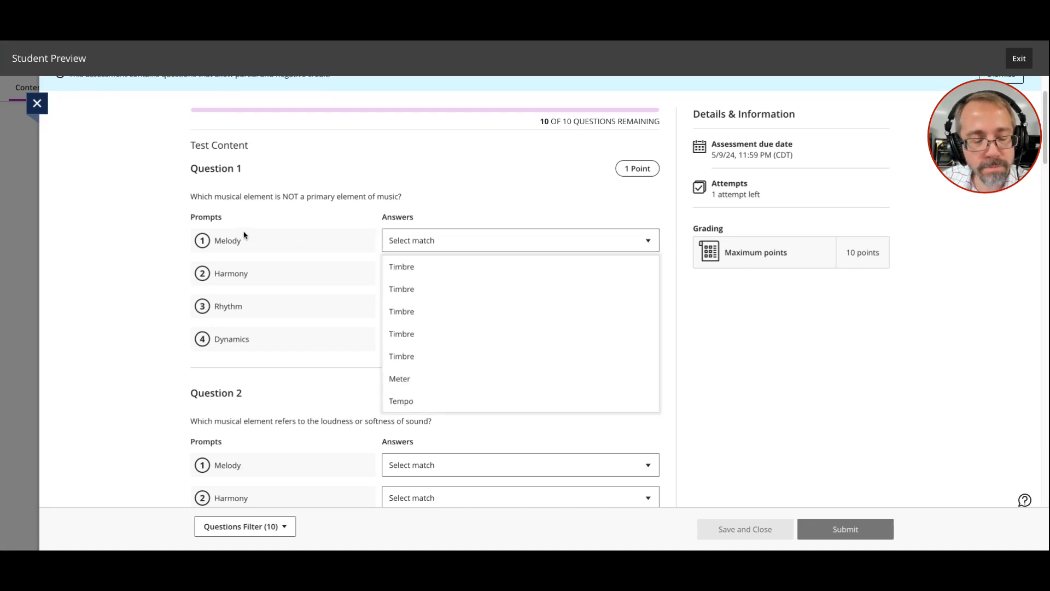
click(282, 222)
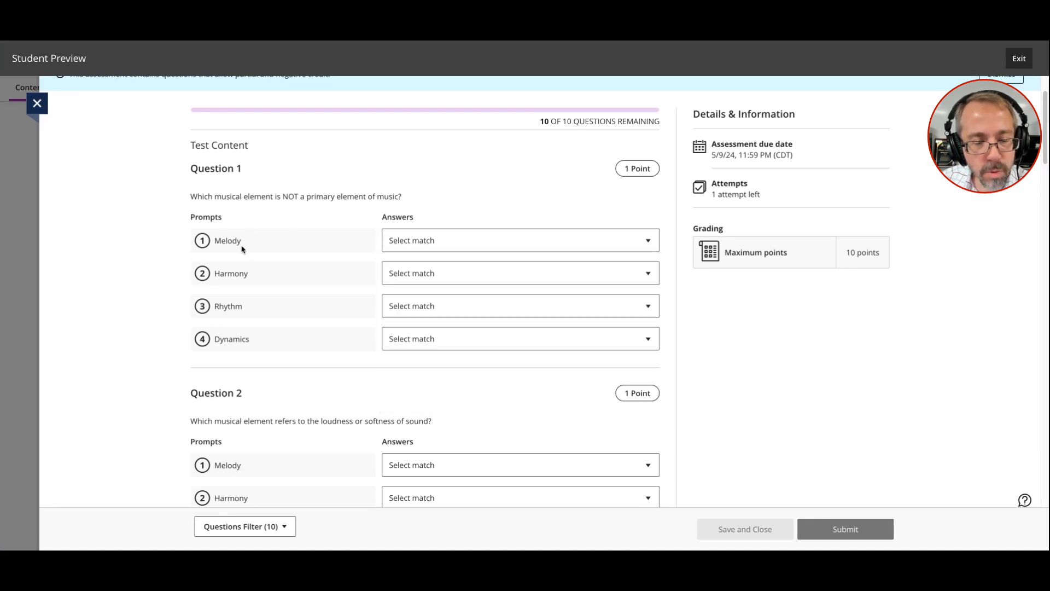
click(453, 241)
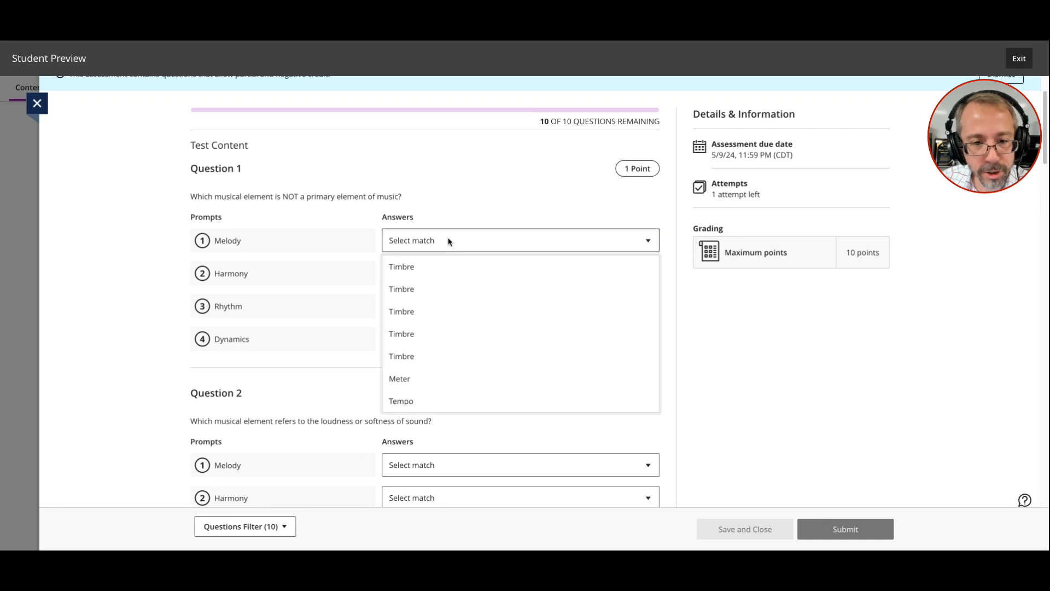
click(331, 217)
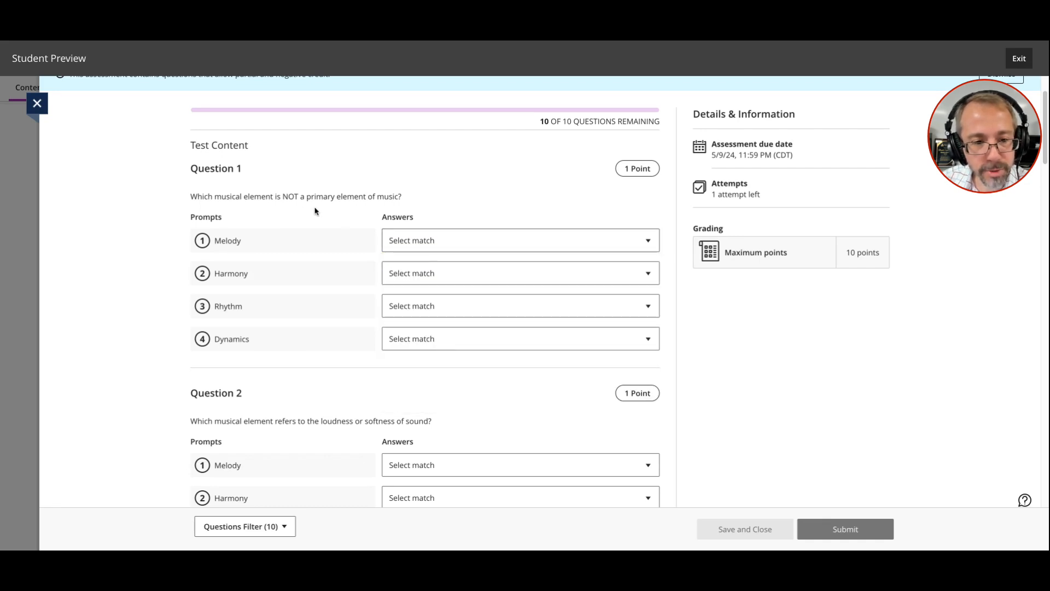
Step: Answer the Melody prompt of Question 1 with the first Timbre match
scroll(264, 246, down, 1)
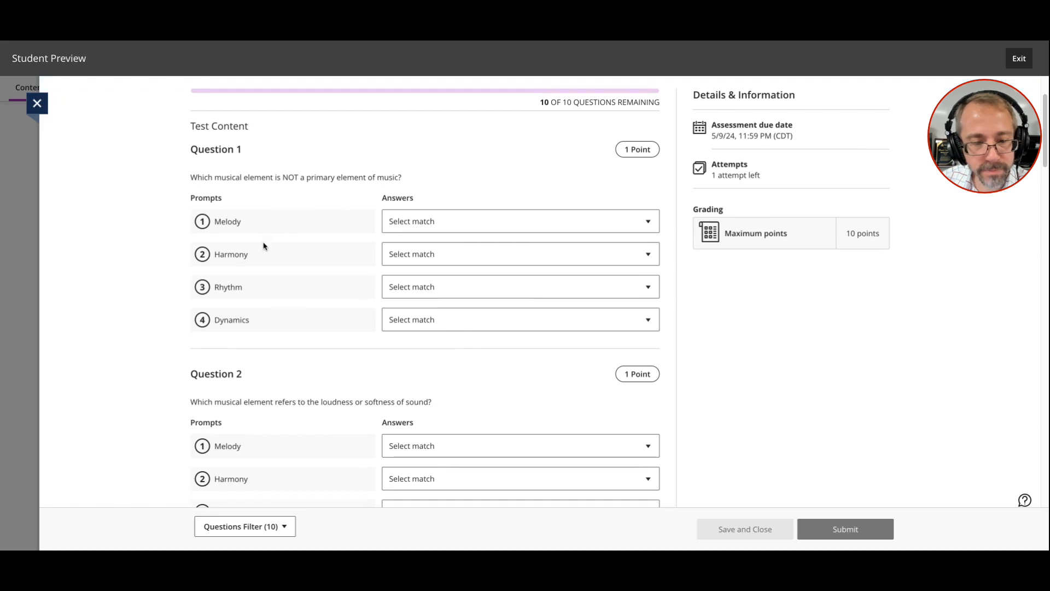
click(419, 222)
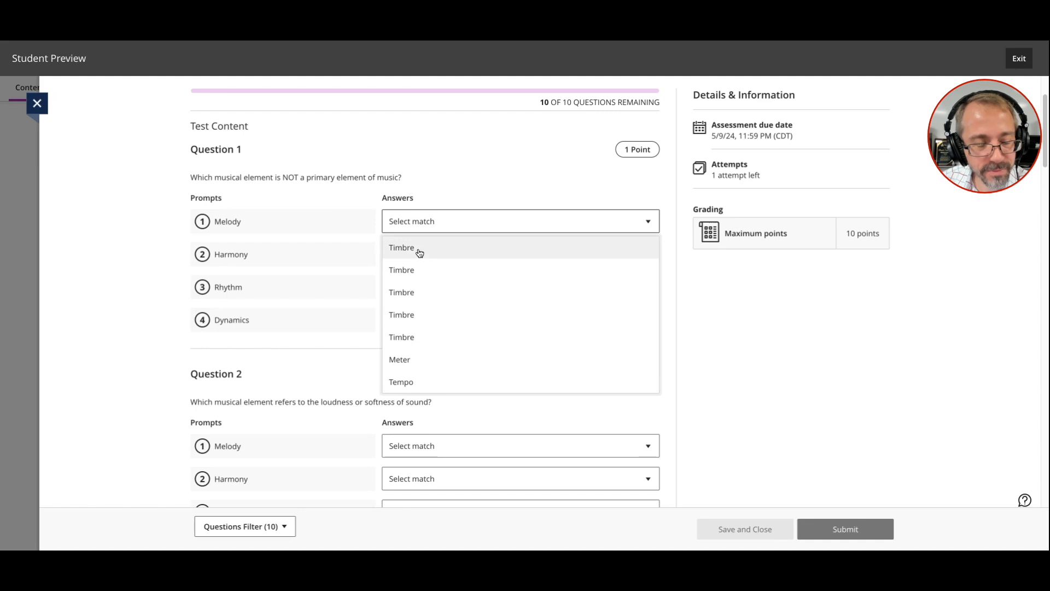
click(419, 252)
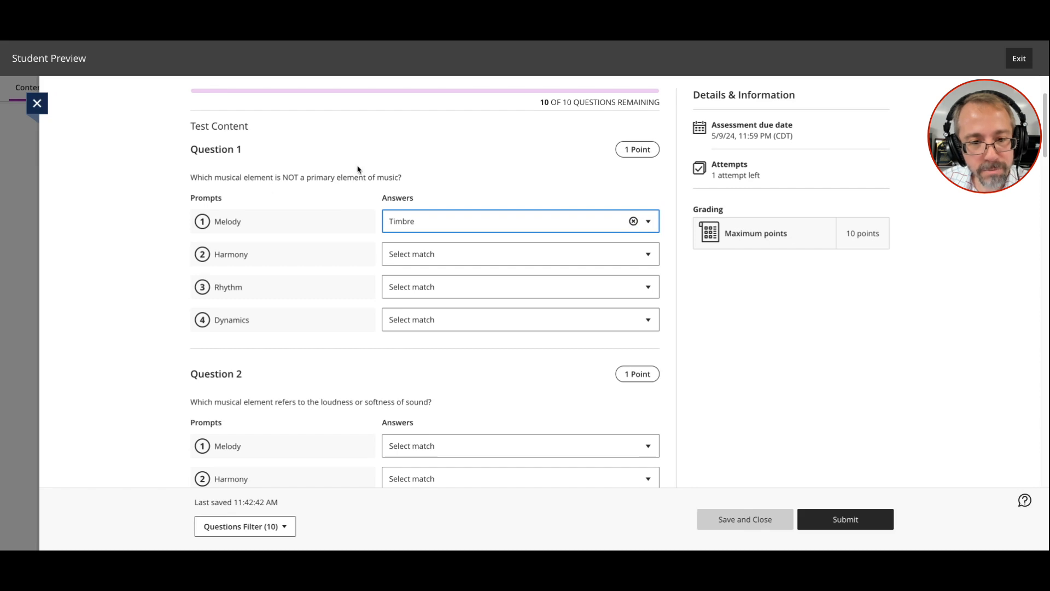
click(512, 173)
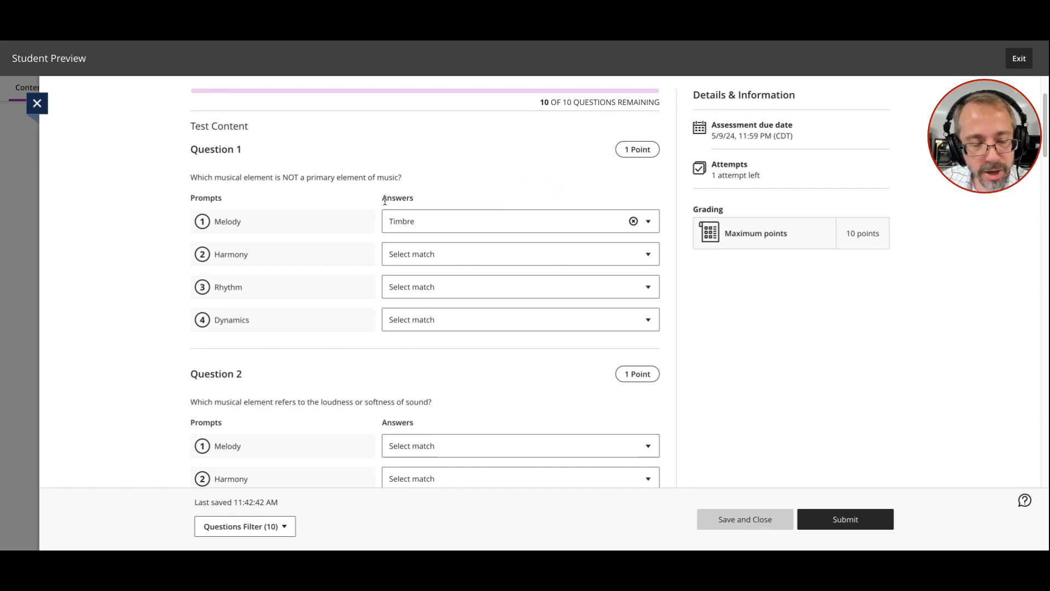
Step: Close the Practice Quiz attempt and exit the student preview, discarding the preview user
scroll(441, 215, down, 9)
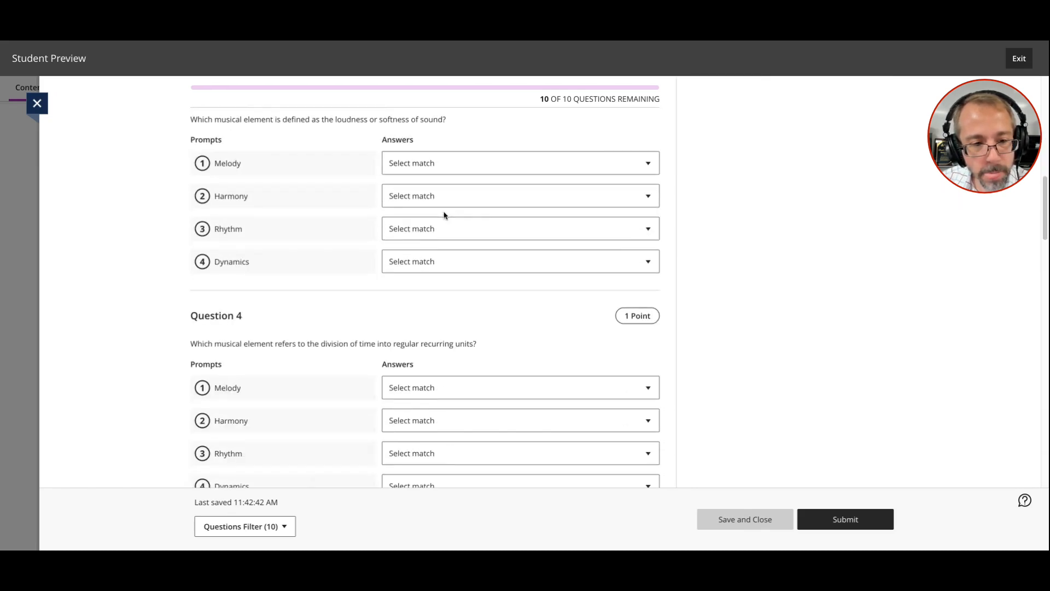
scroll(444, 215, down, 12)
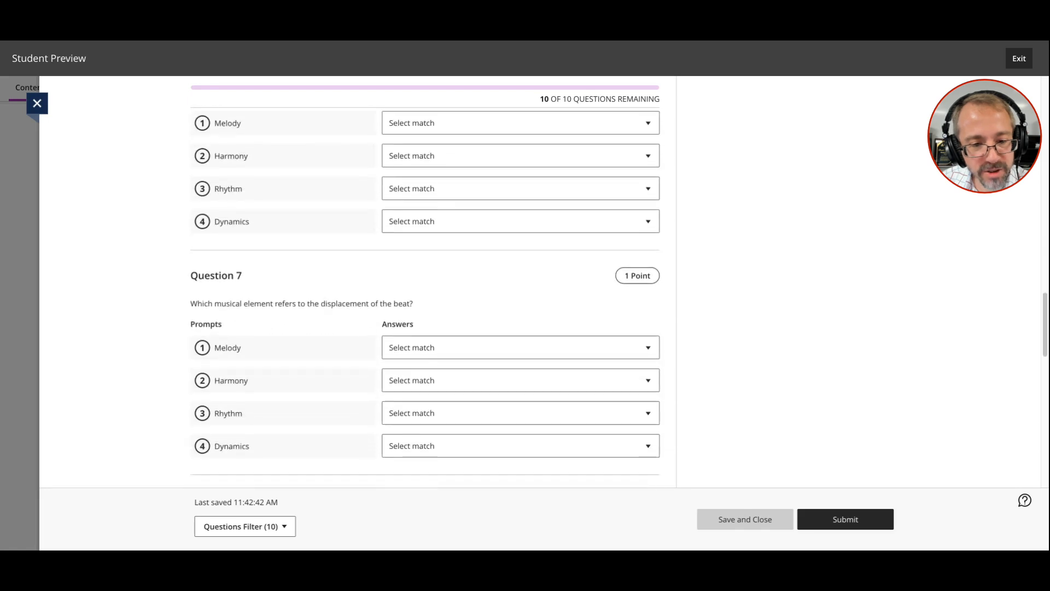
scroll(455, 170, up, 20)
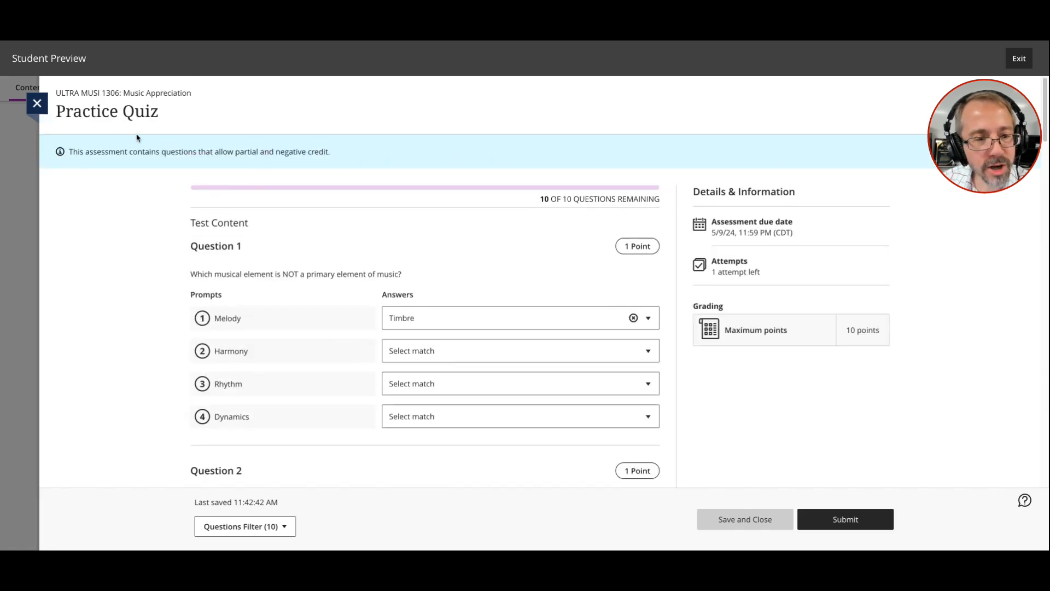
click(37, 104)
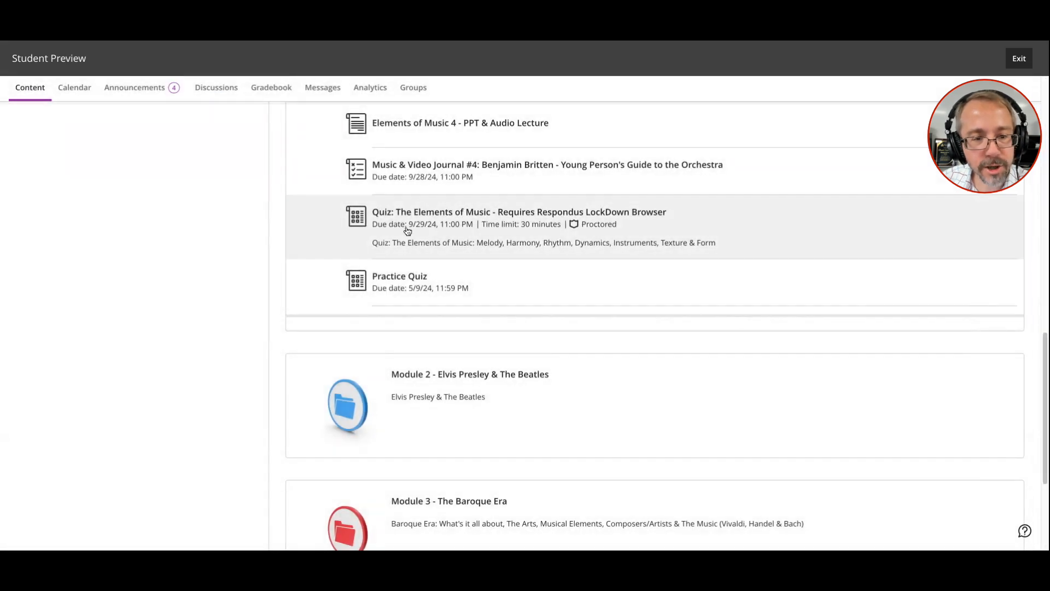
scroll(408, 231, up, 15)
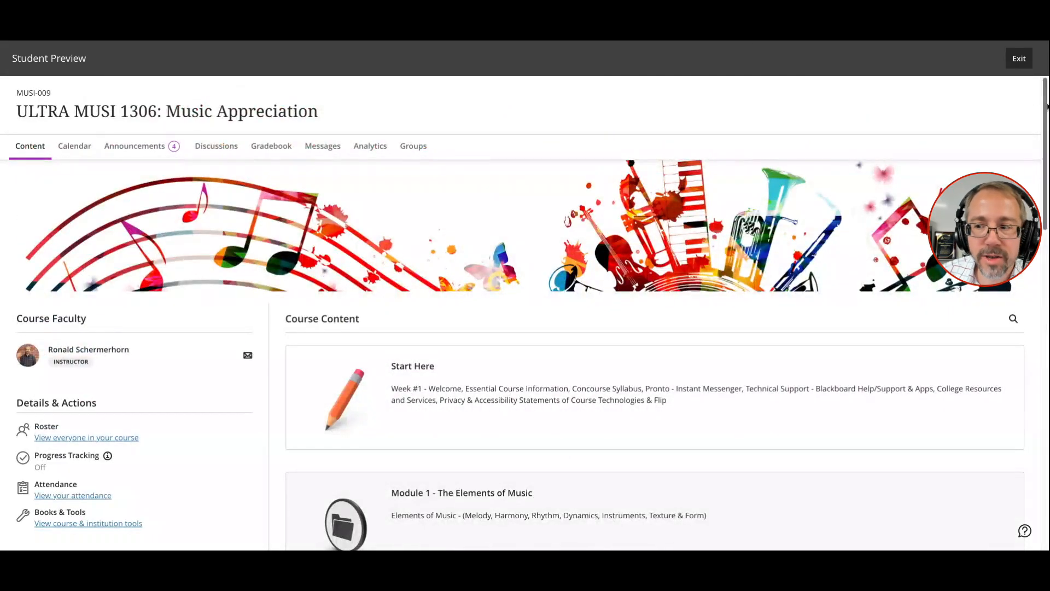
click(1019, 59)
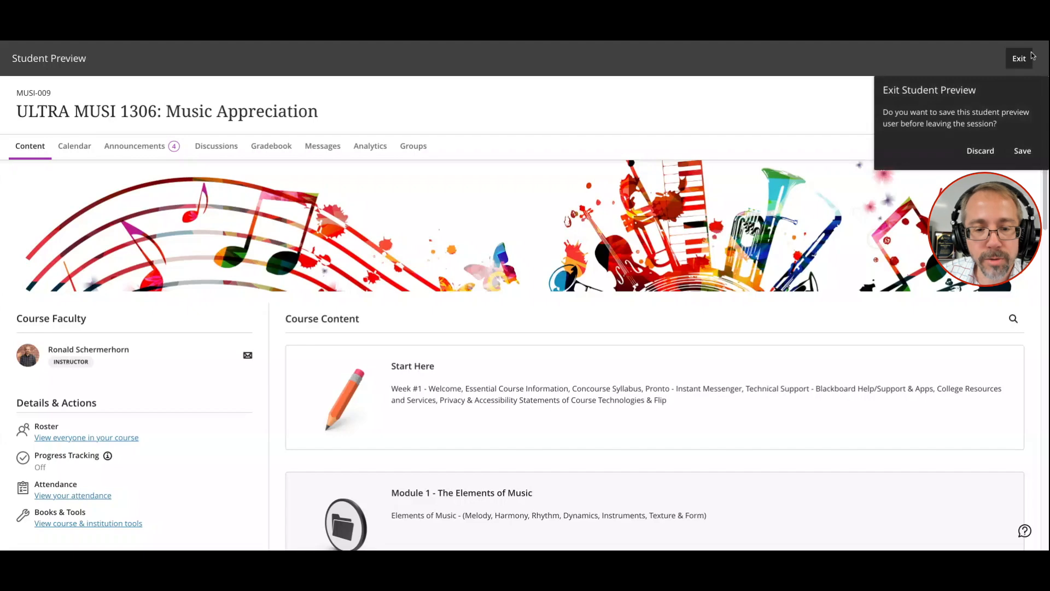
click(979, 150)
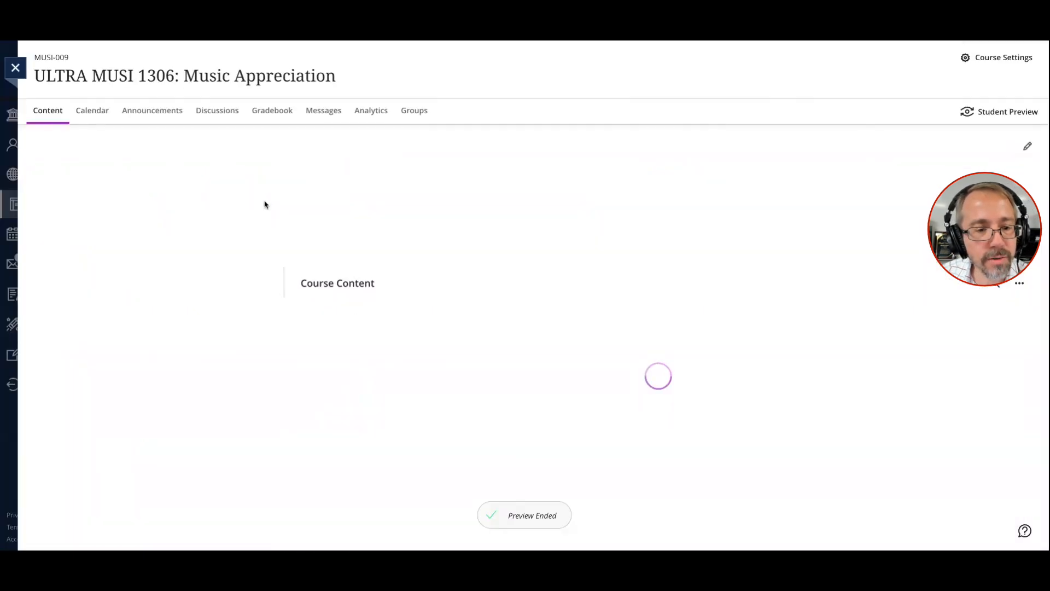
Step: Expand Module 1 - The Elements of Music and its Week #5: Elements of Music 4 folder in the instructor's course content
scroll(449, 279, down, 8)
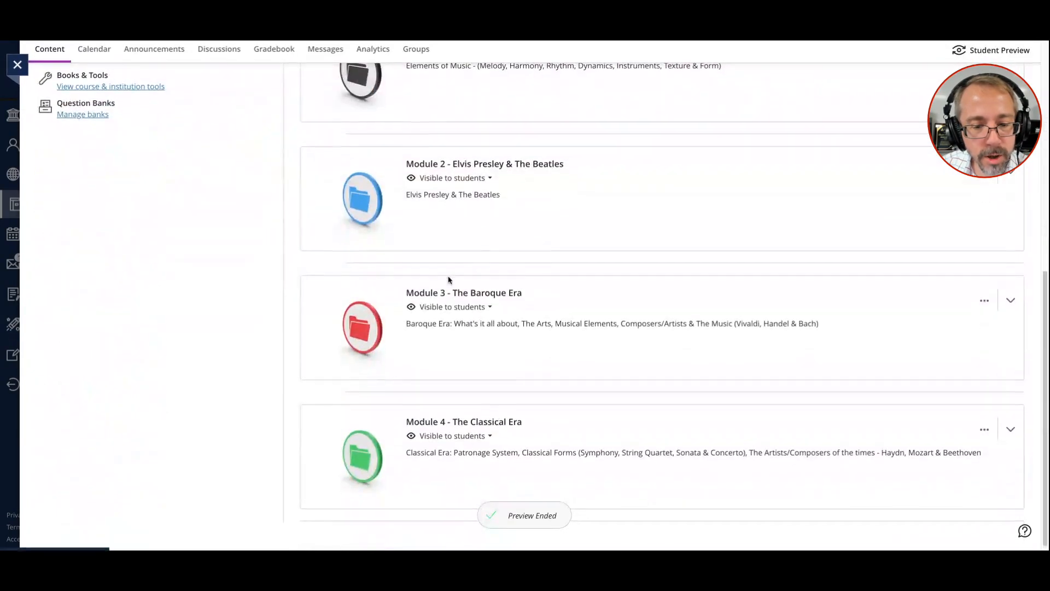
scroll(460, 191, up, 5)
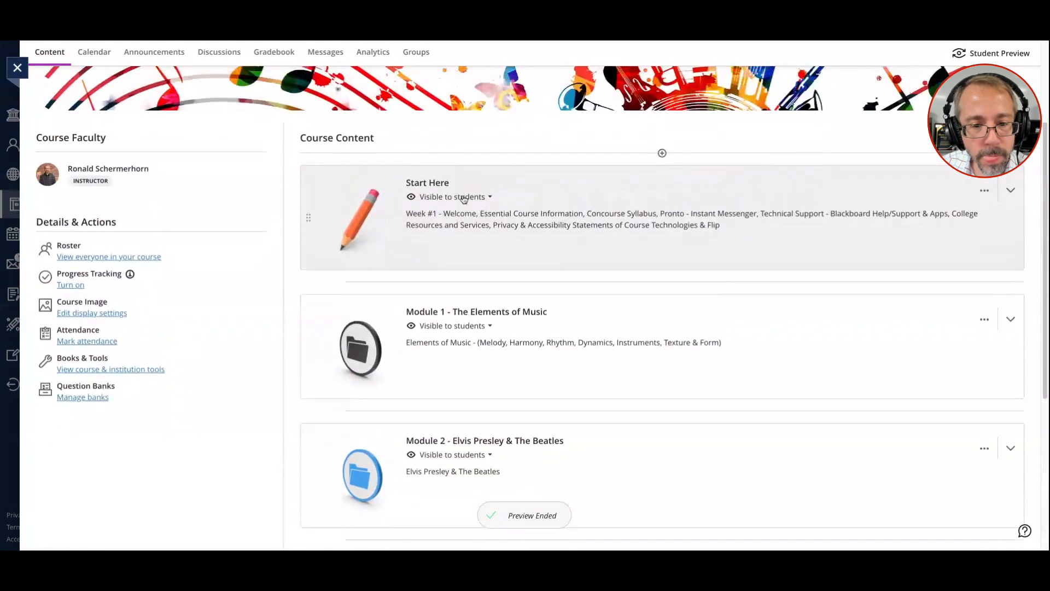
scroll(464, 198, down, 1)
click(462, 261)
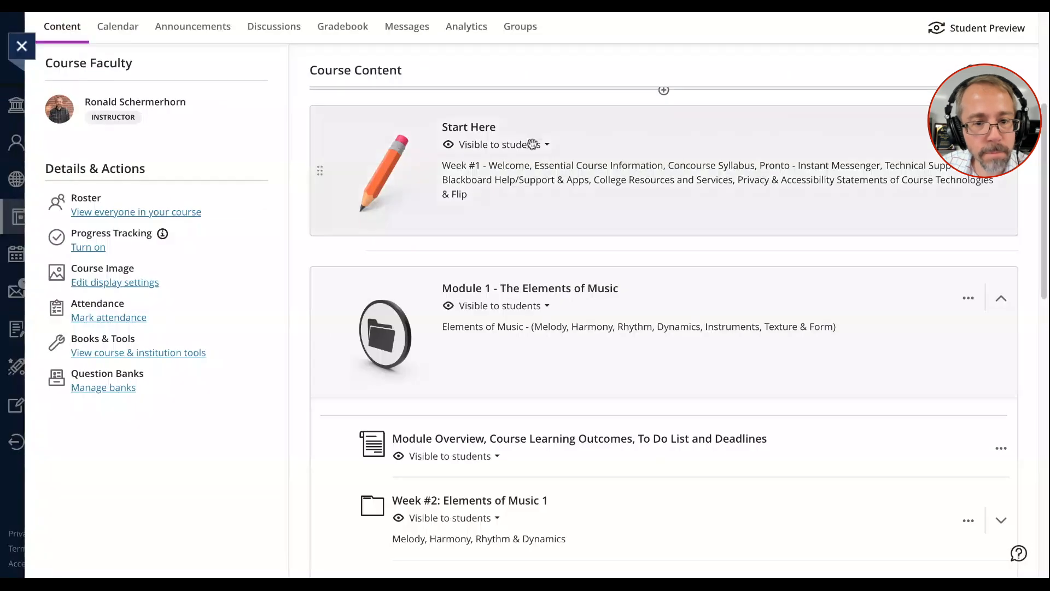
scroll(536, 263, down, 7)
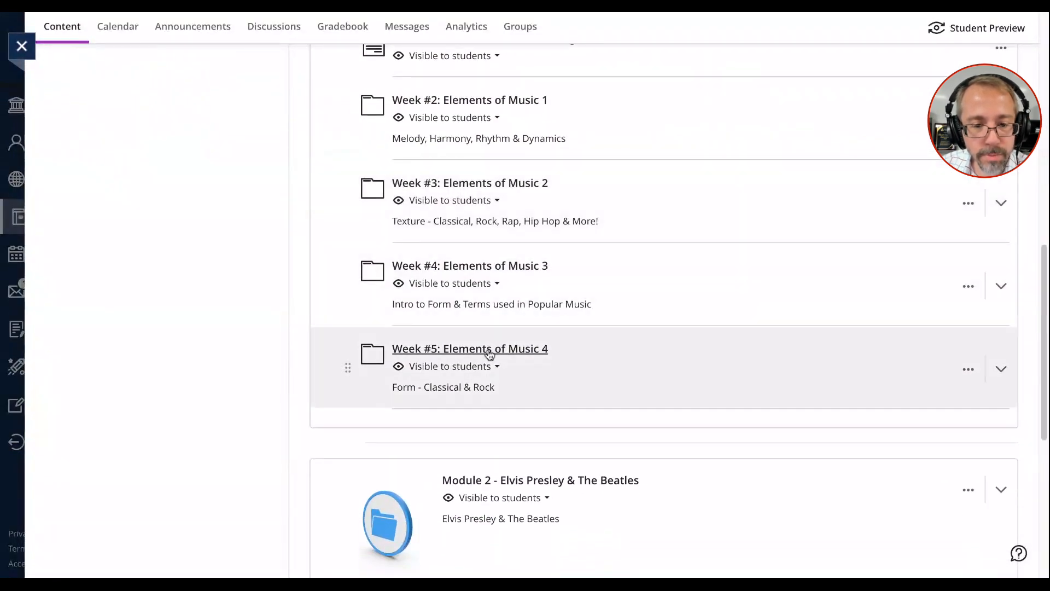
click(491, 351)
scroll(631, 241, down, 5)
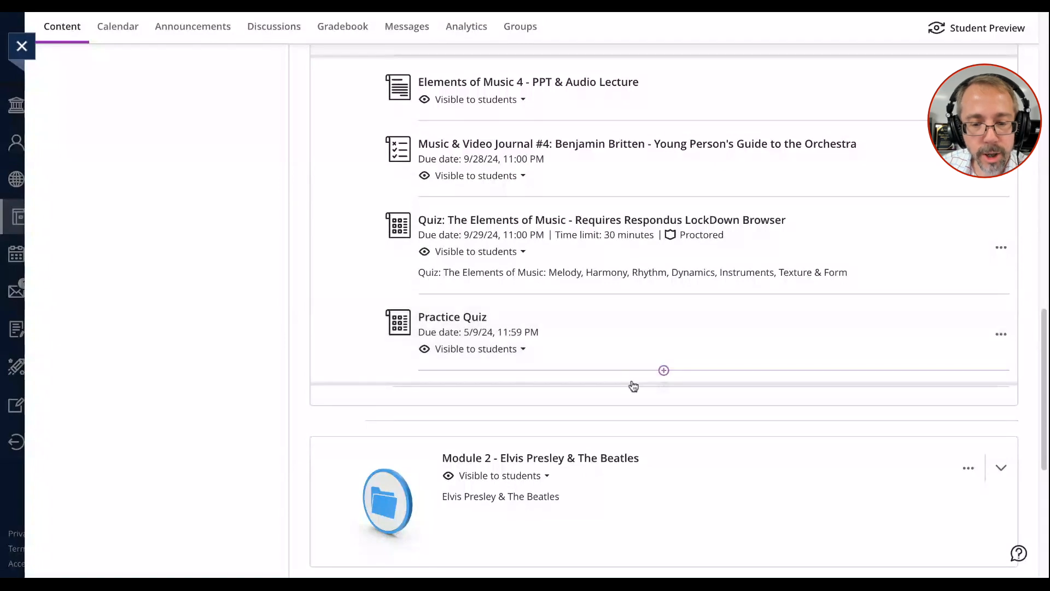
Step: Create a new test below the existing Practice Quiz in the Week #5 folder and title it Practice Quiz
click(664, 370)
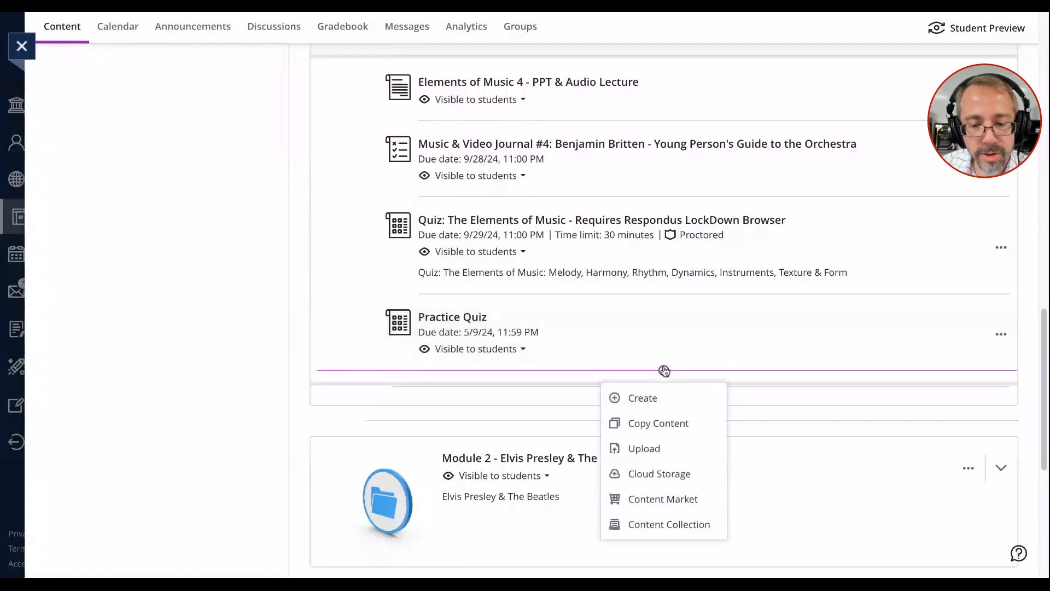
click(653, 402)
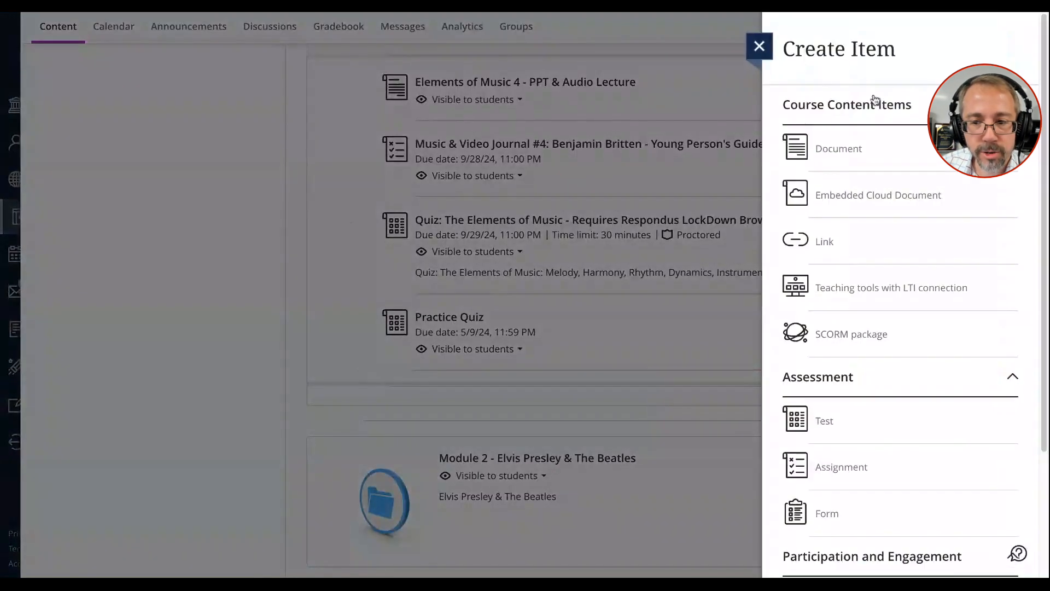
scroll(832, 340, down, 1)
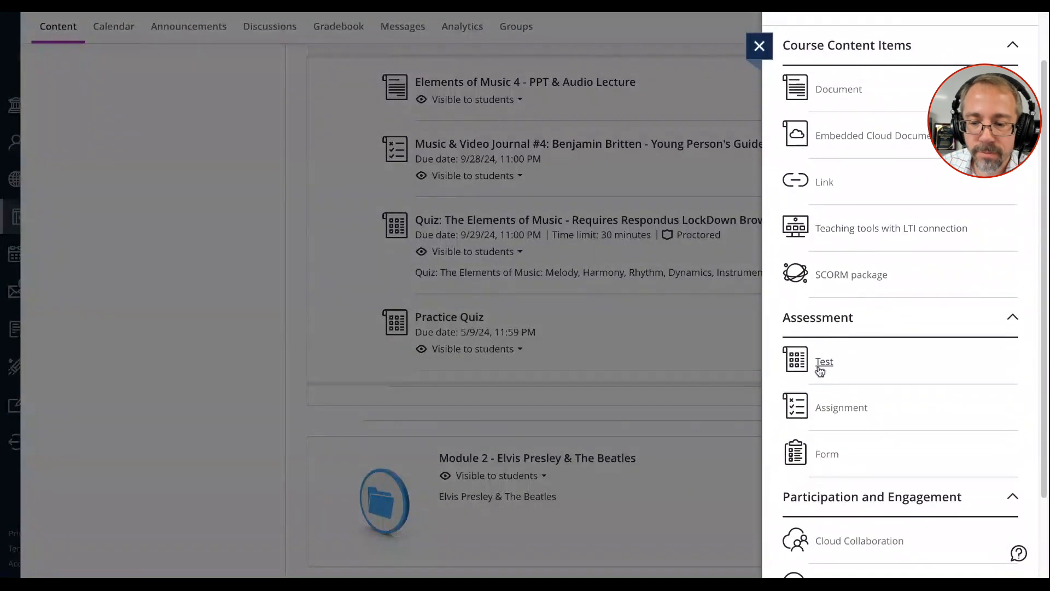
click(824, 363)
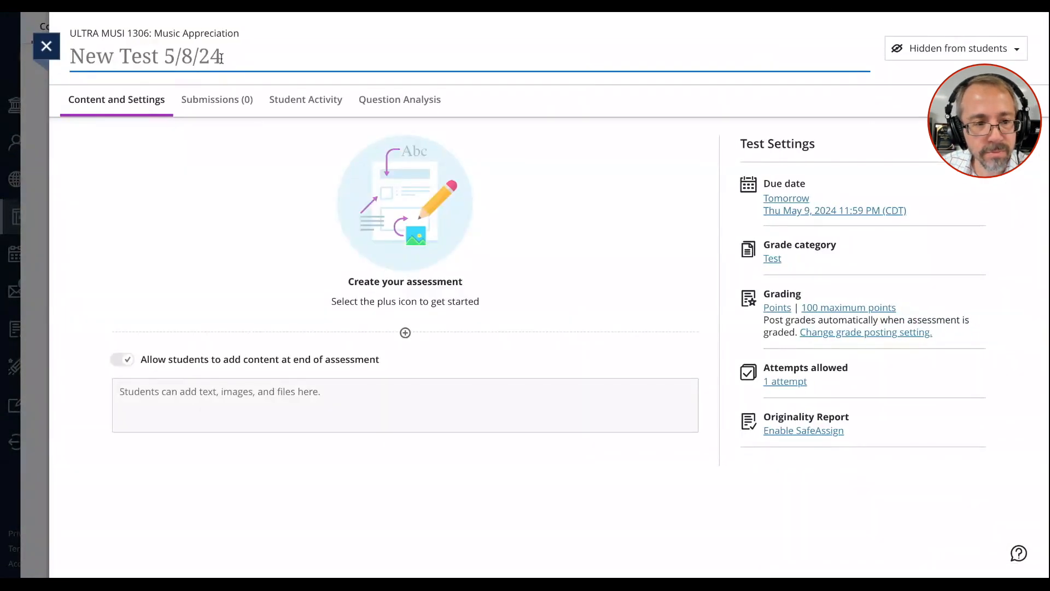
text(Practice Quiz)
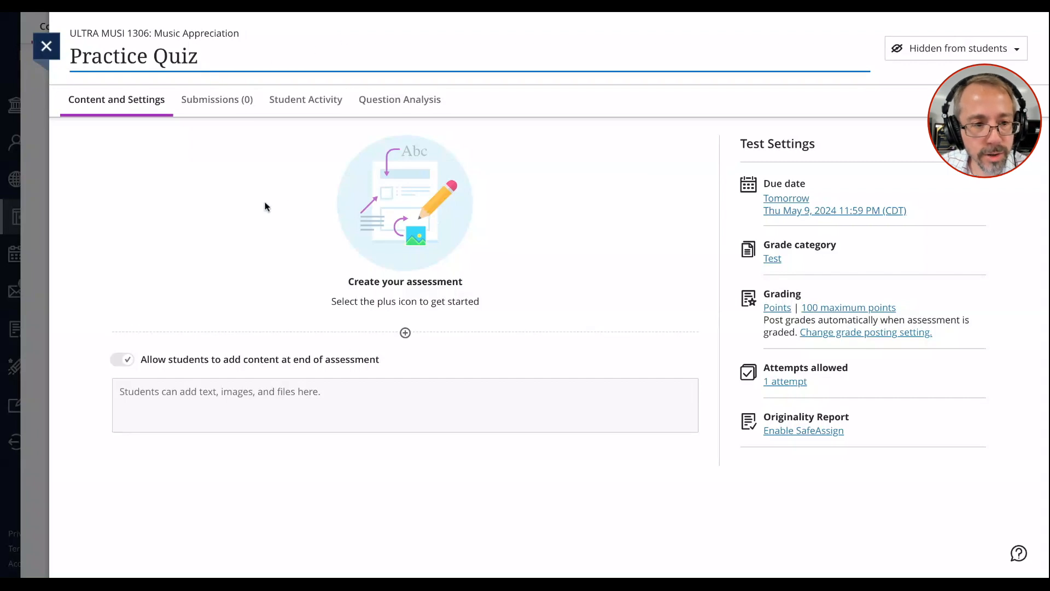
Step: Open question auto-generation for the new Practice Quiz and set the question type to Multiple choice
click(406, 332)
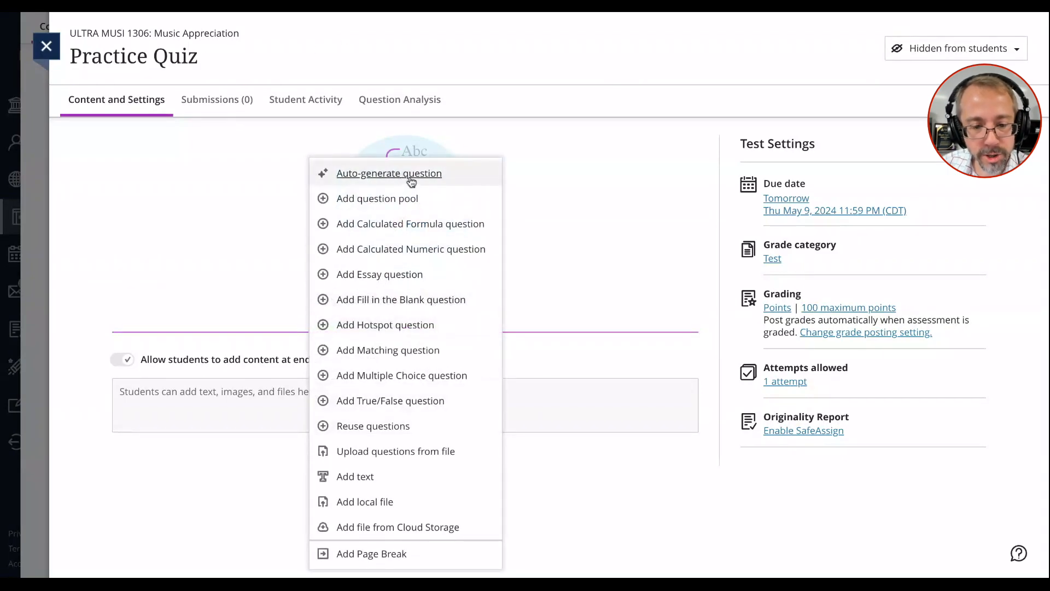
click(412, 180)
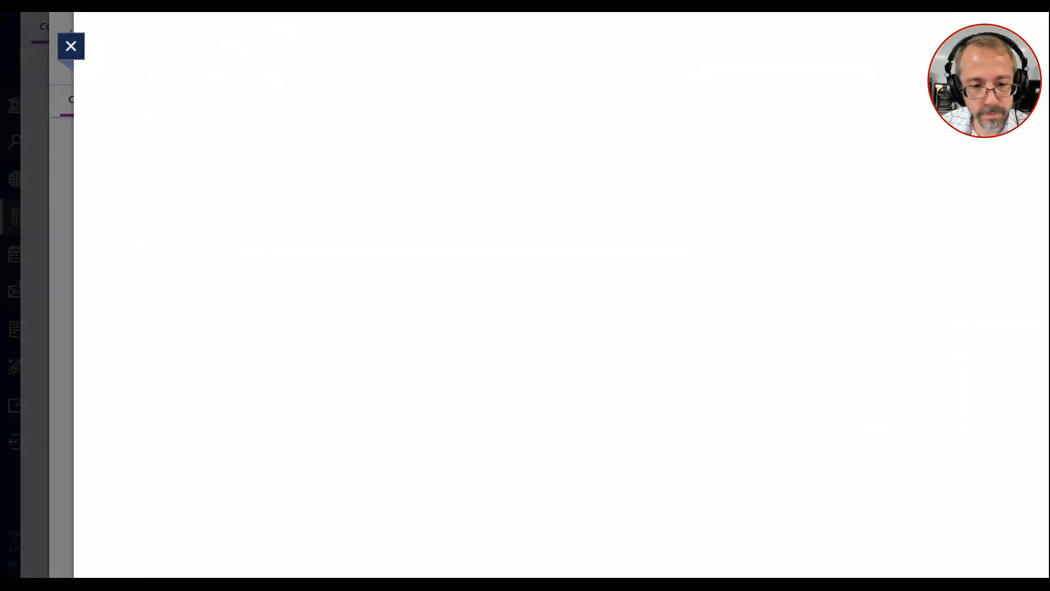
click(197, 336)
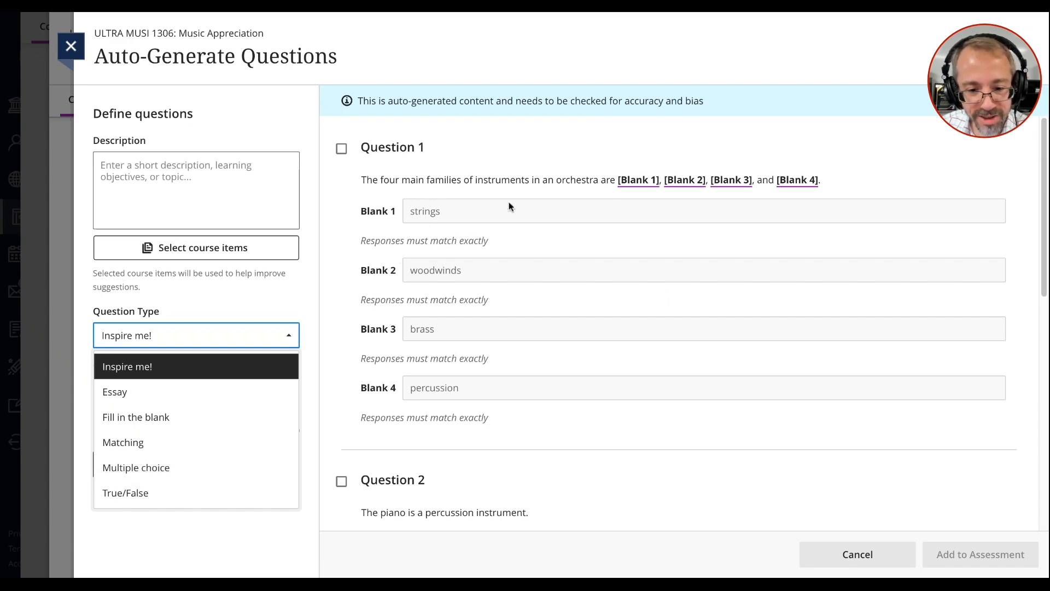
click(152, 469)
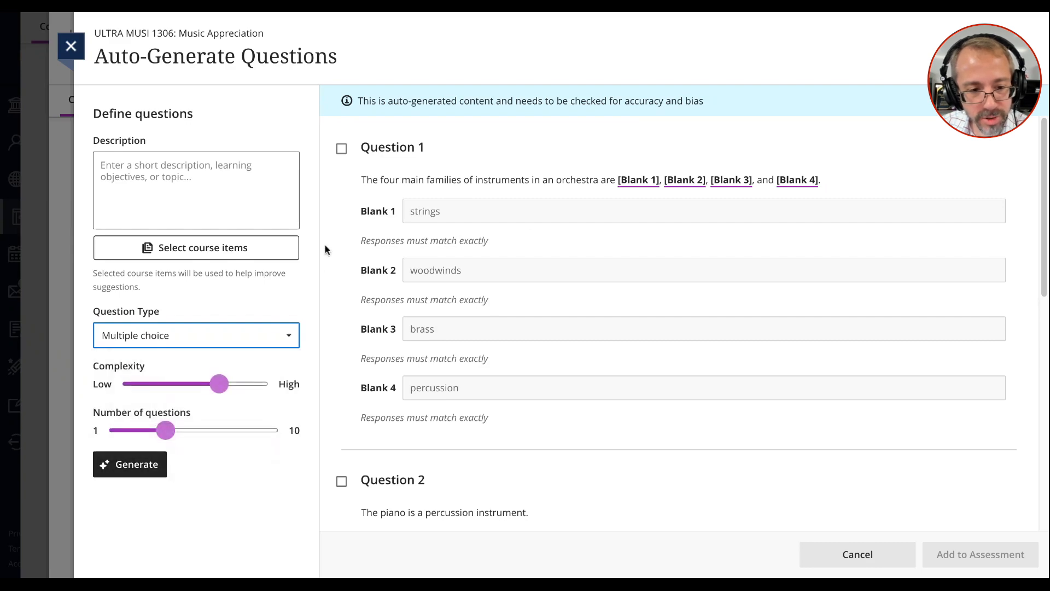
Step: Add Elements of Music 1 - PPT & Audio Lecture from Module 1's Week #2 folder as a source course item
click(210, 249)
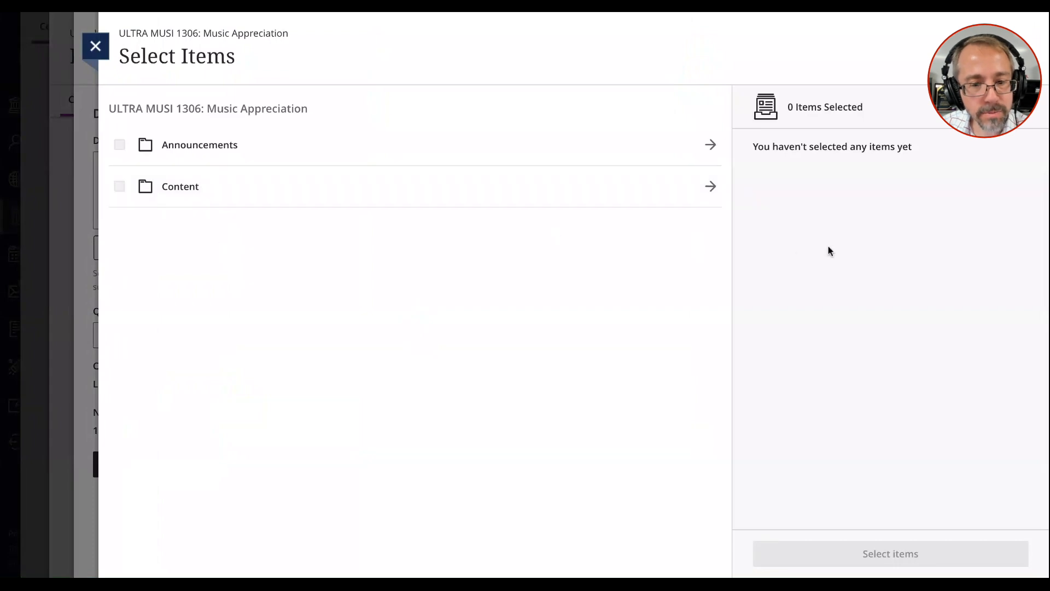
click(639, 188)
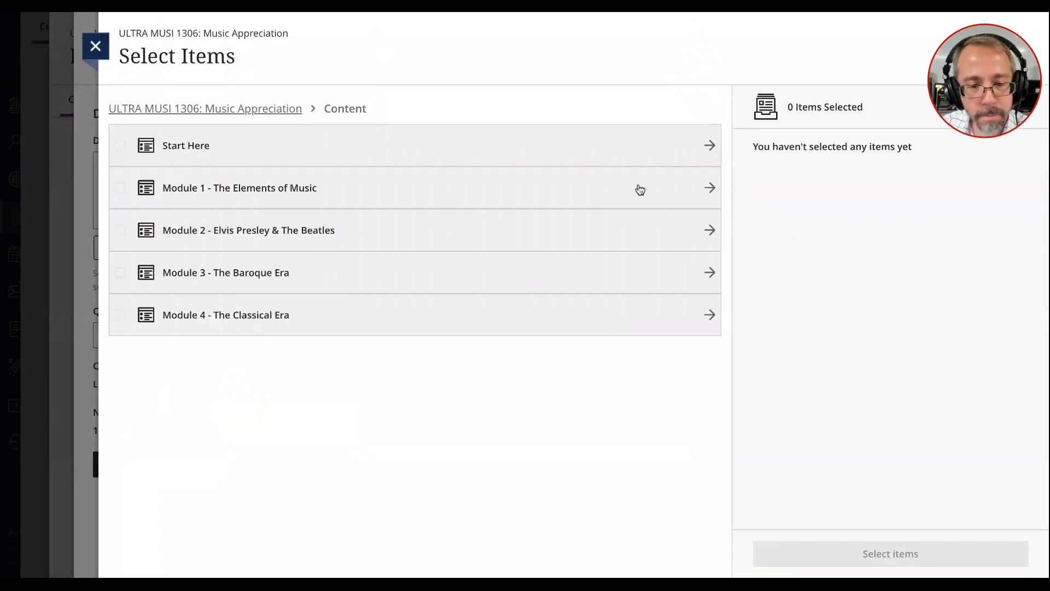
click(311, 195)
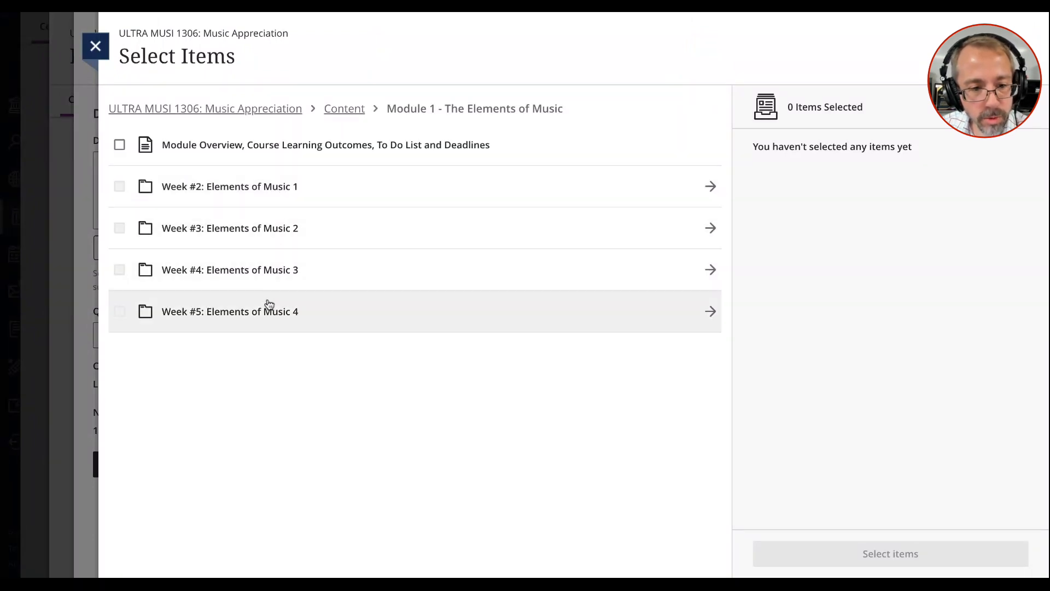
click(275, 198)
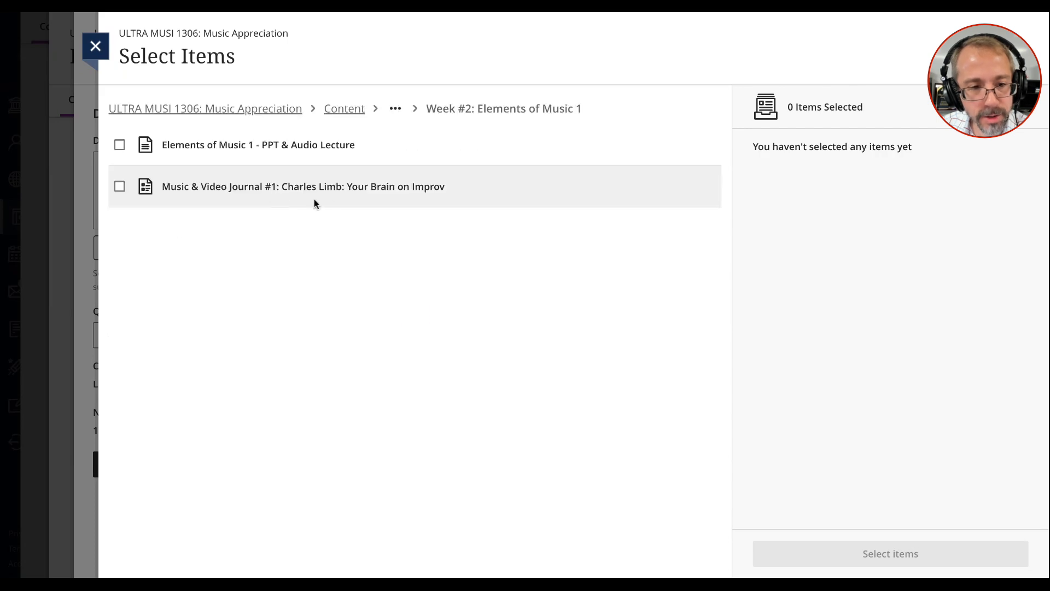
click(119, 145)
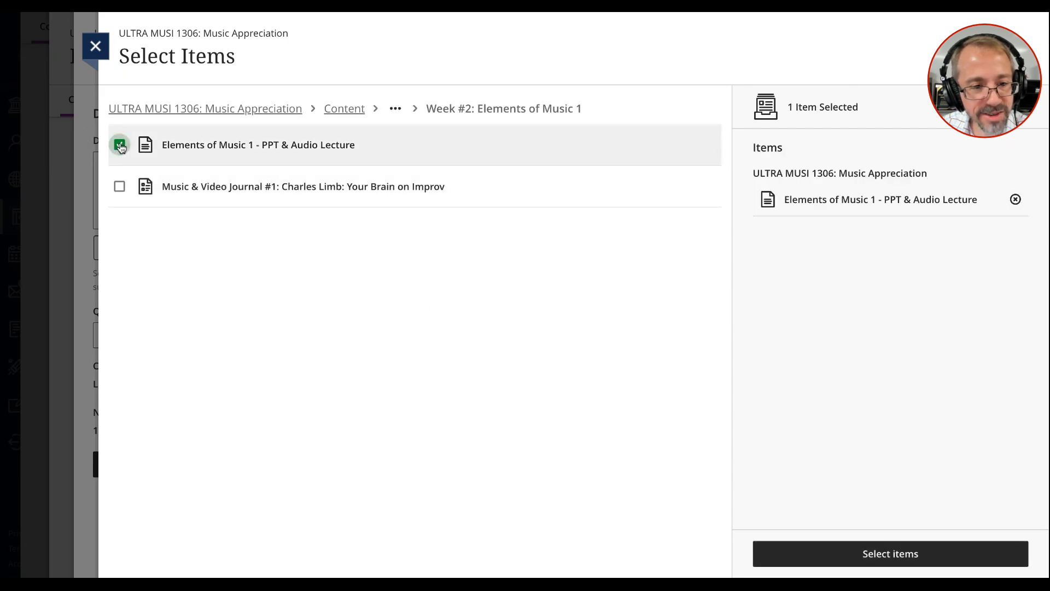
click(882, 555)
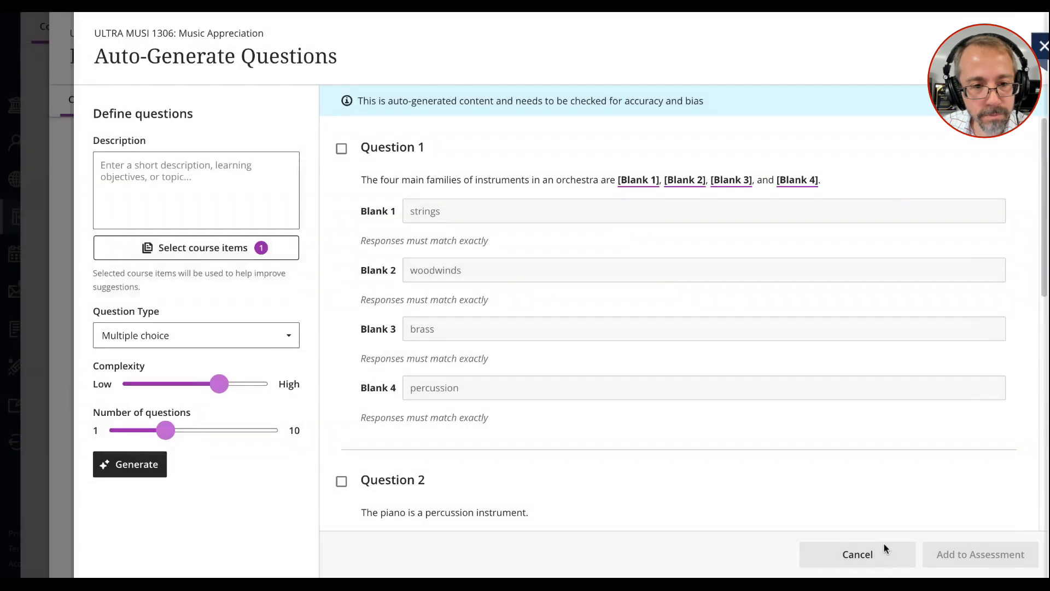
Step: Reopen the course item selection and include Elements of Music 2 - PPT & Audio Lecture from Module 1's Week #3 folder
click(232, 252)
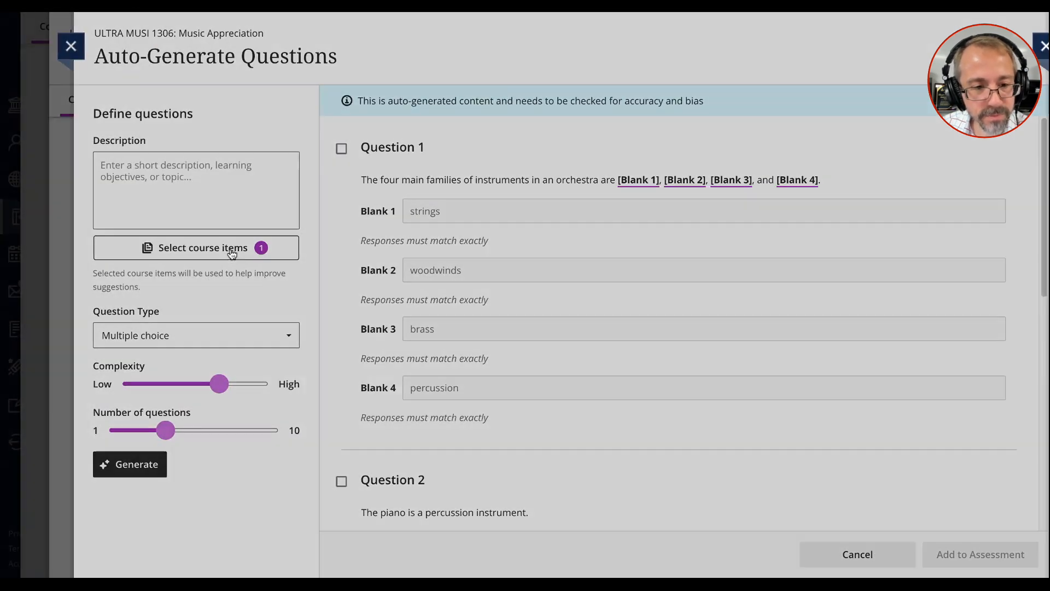
click(197, 196)
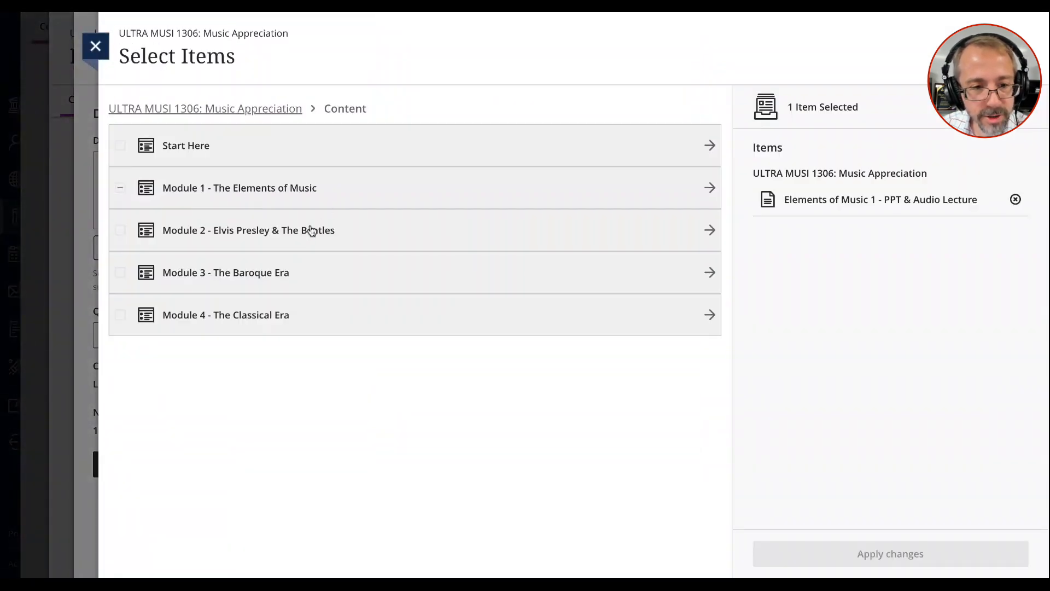
click(286, 191)
click(274, 232)
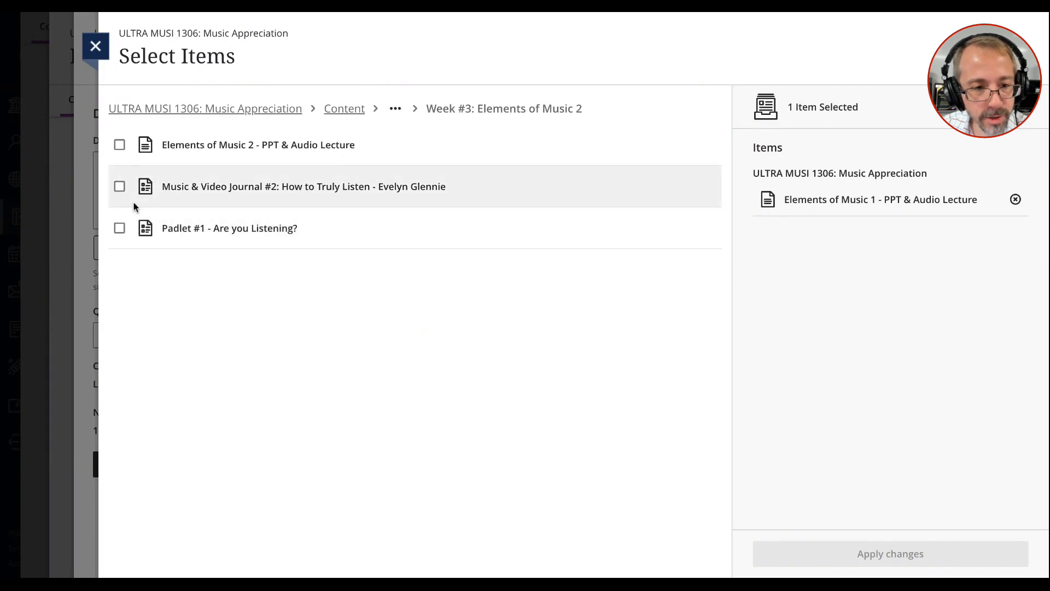
click(119, 145)
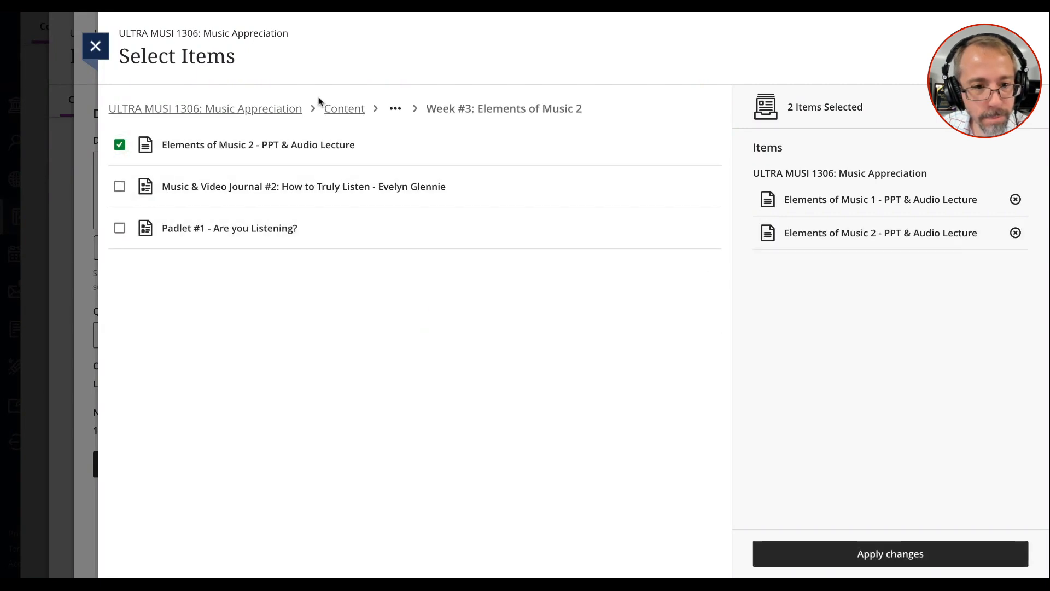
Step: Include Elements of Music 3 - PPT & Audio Lecture from Module 1's Week #4 folder in the selection
click(345, 109)
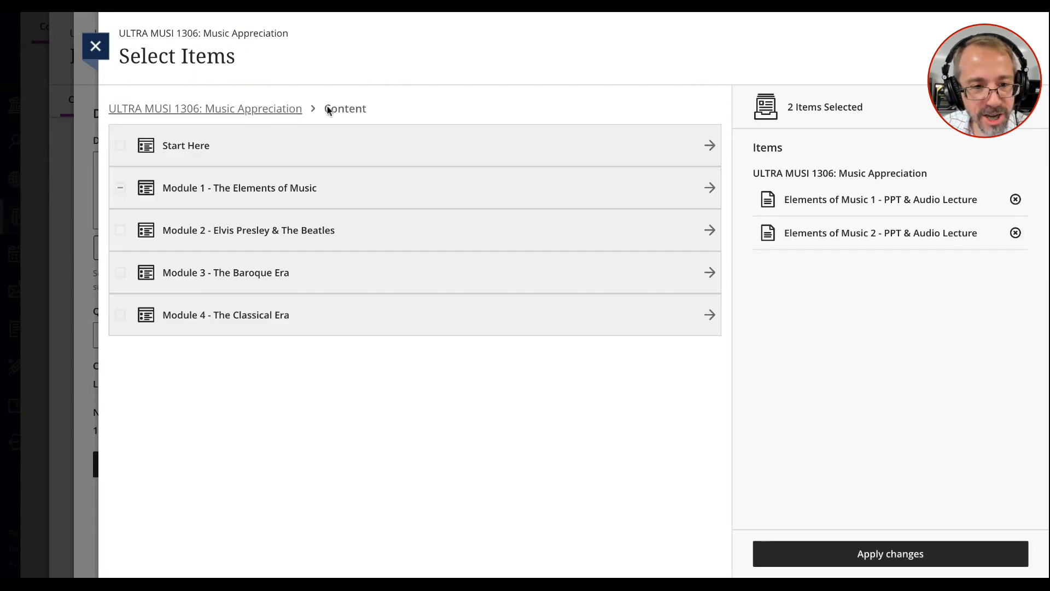
click(239, 190)
click(230, 273)
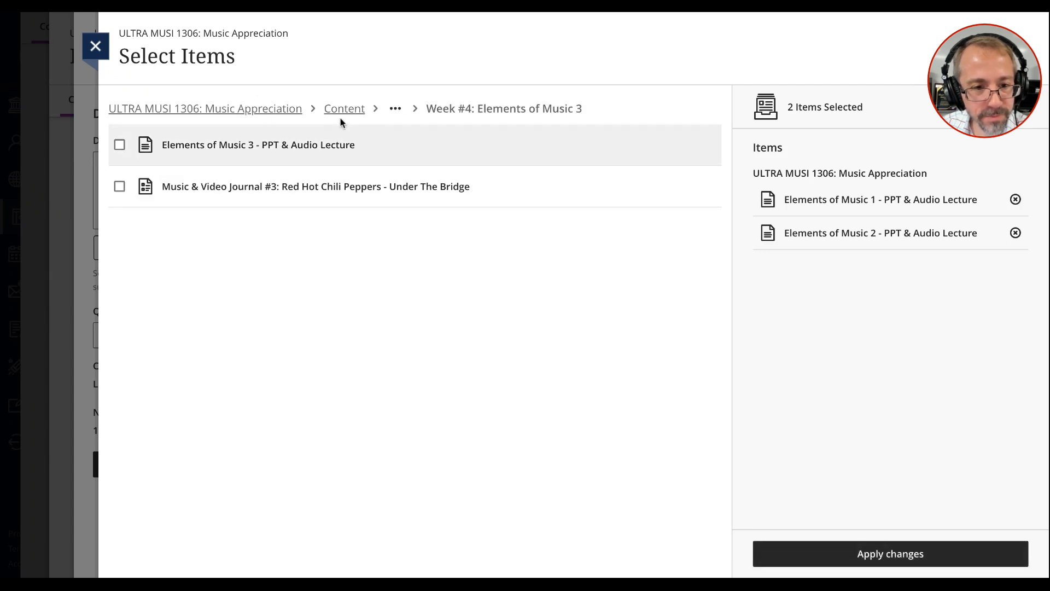
click(119, 144)
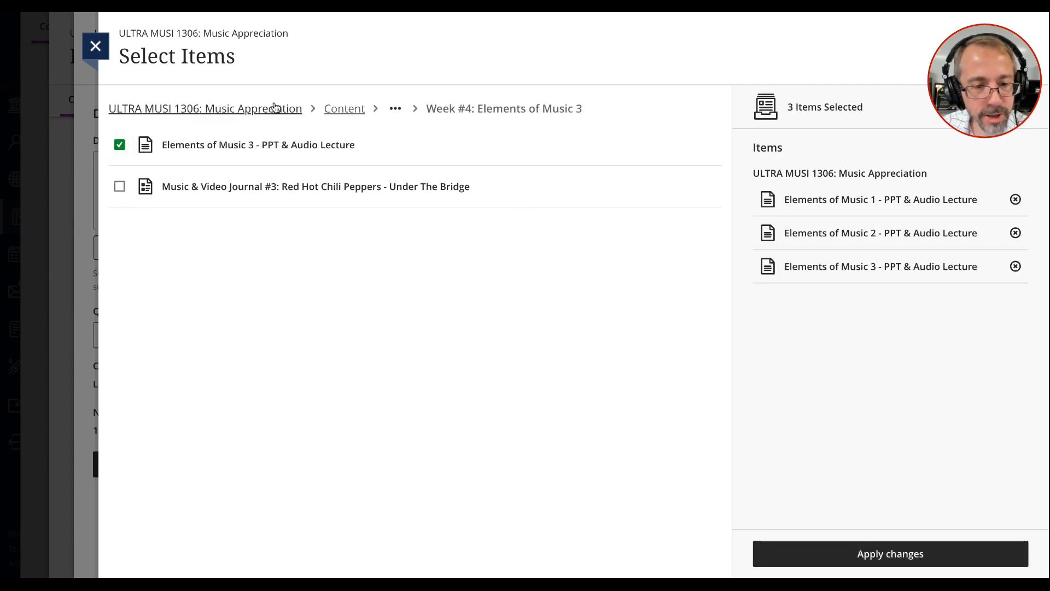
Step: Include Elements of Music 4 - PPT & Audio Lecture from Module 1's Week #5 folder in the selection
click(343, 109)
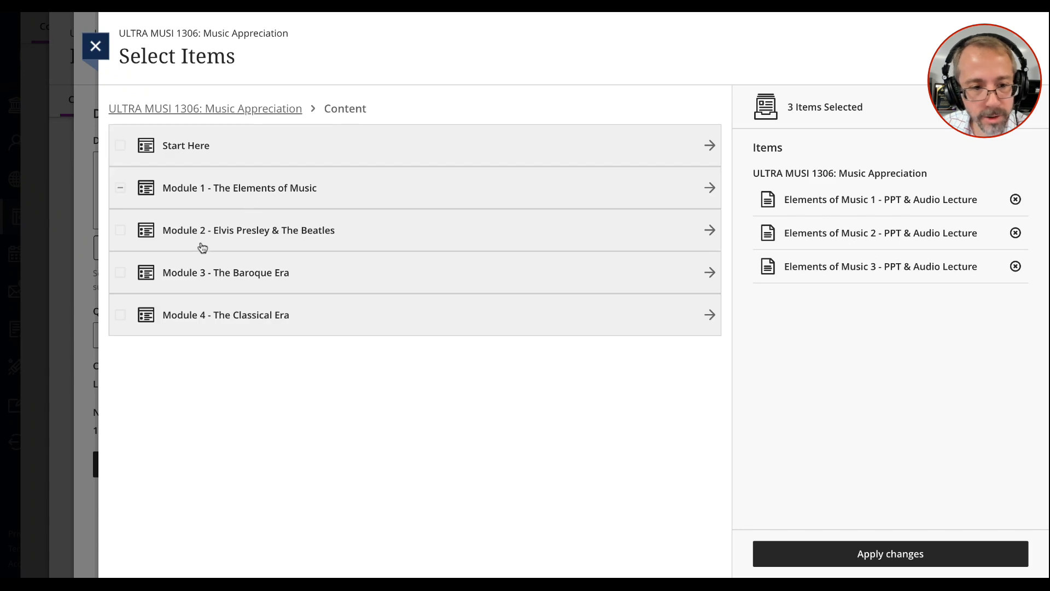
click(237, 189)
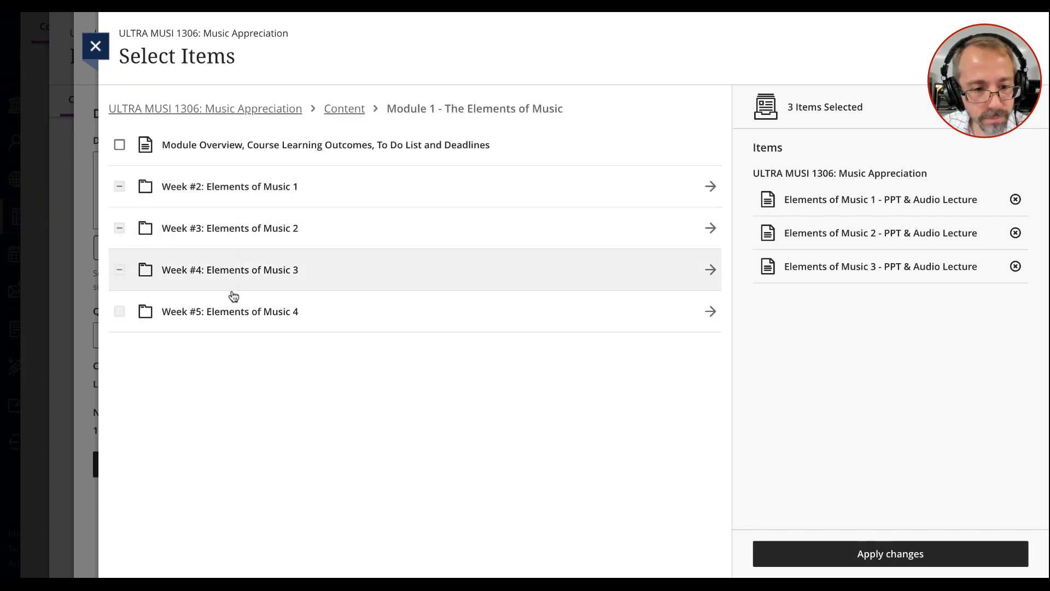
click(234, 275)
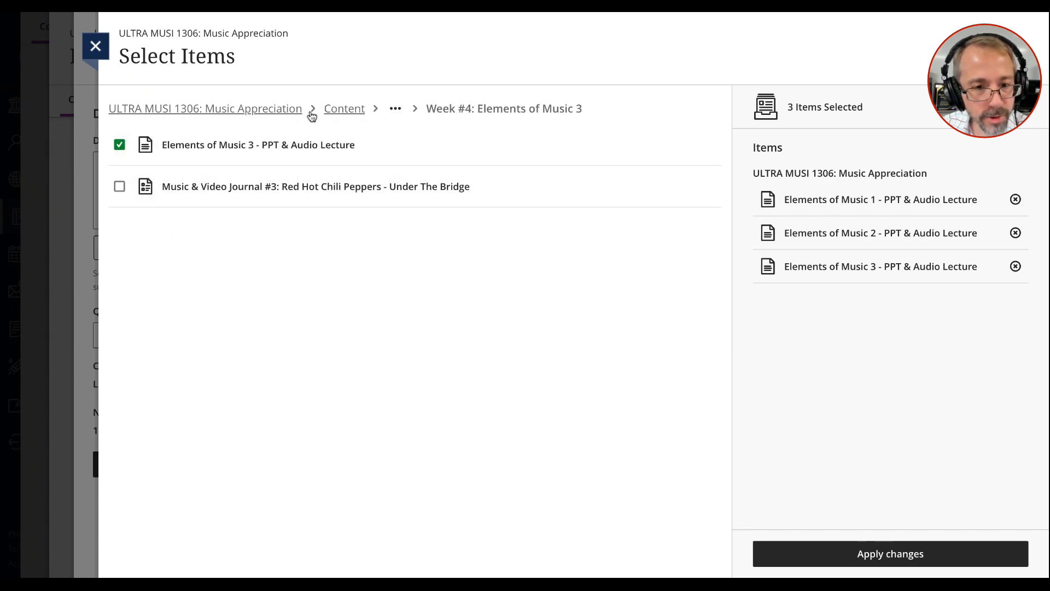
click(346, 109)
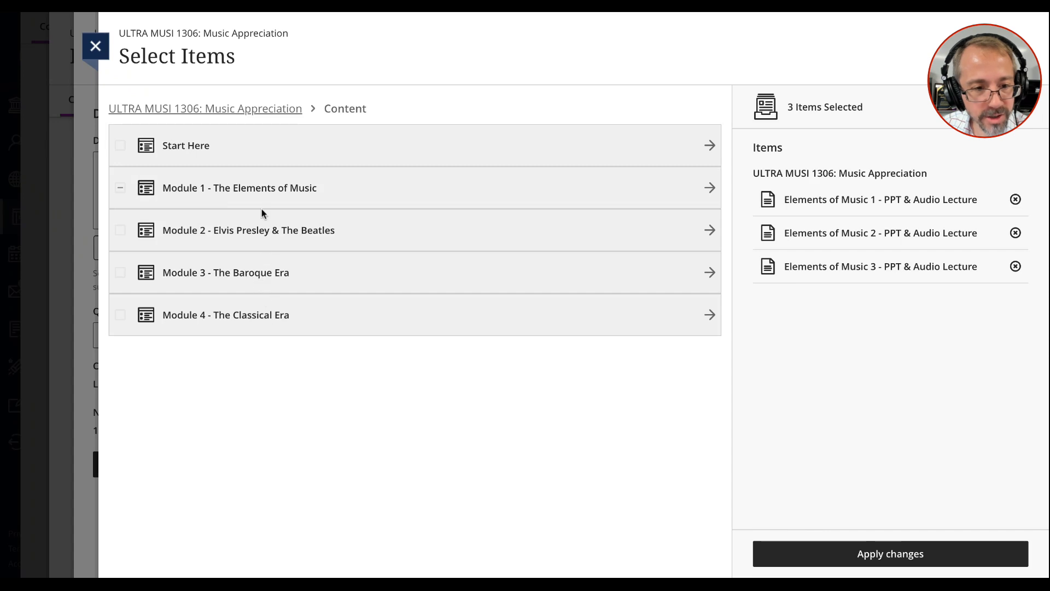
click(249, 189)
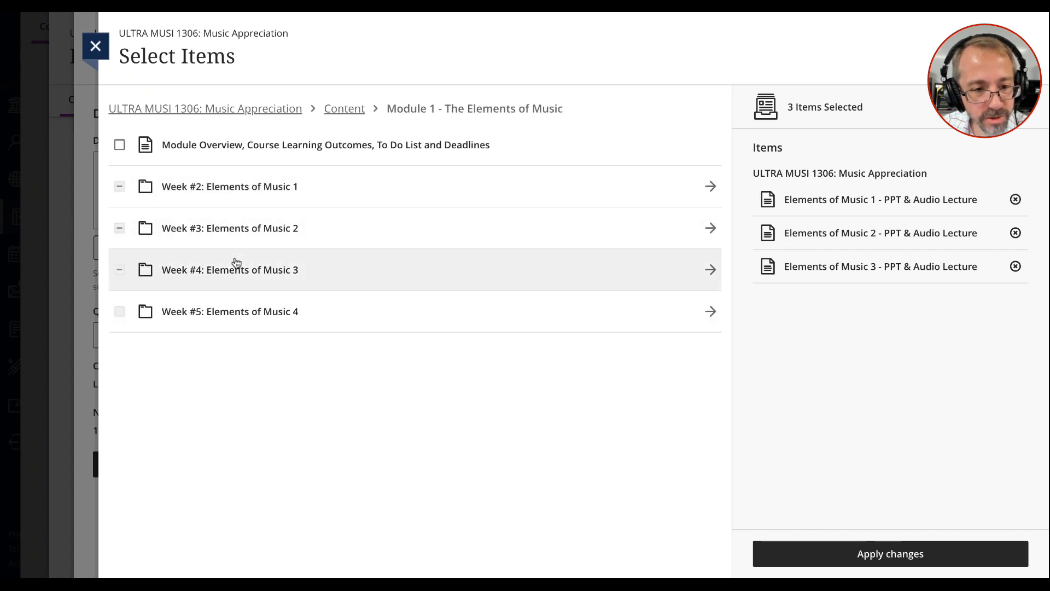
click(221, 311)
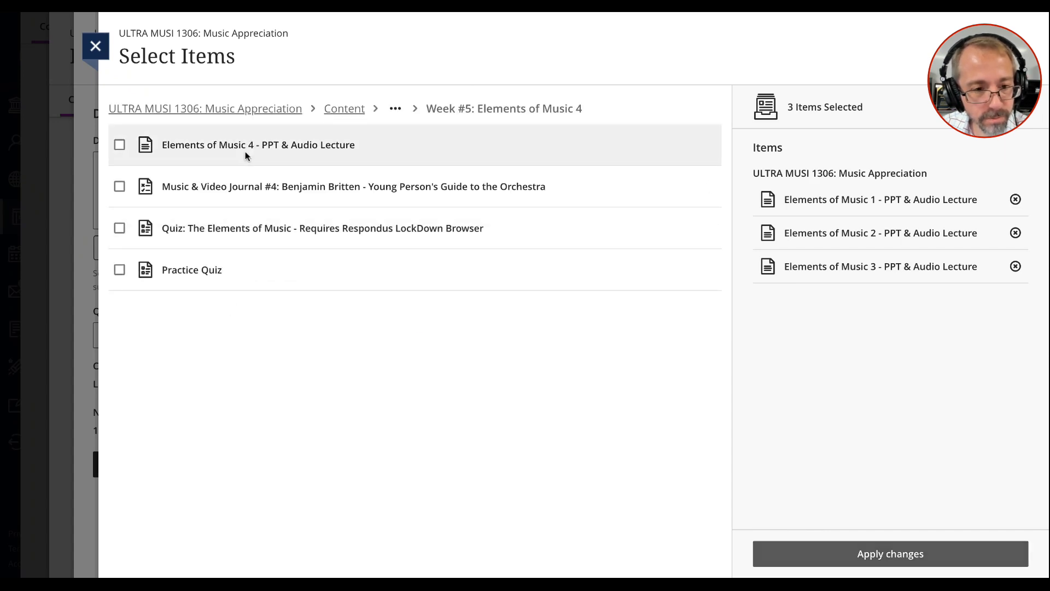
click(120, 145)
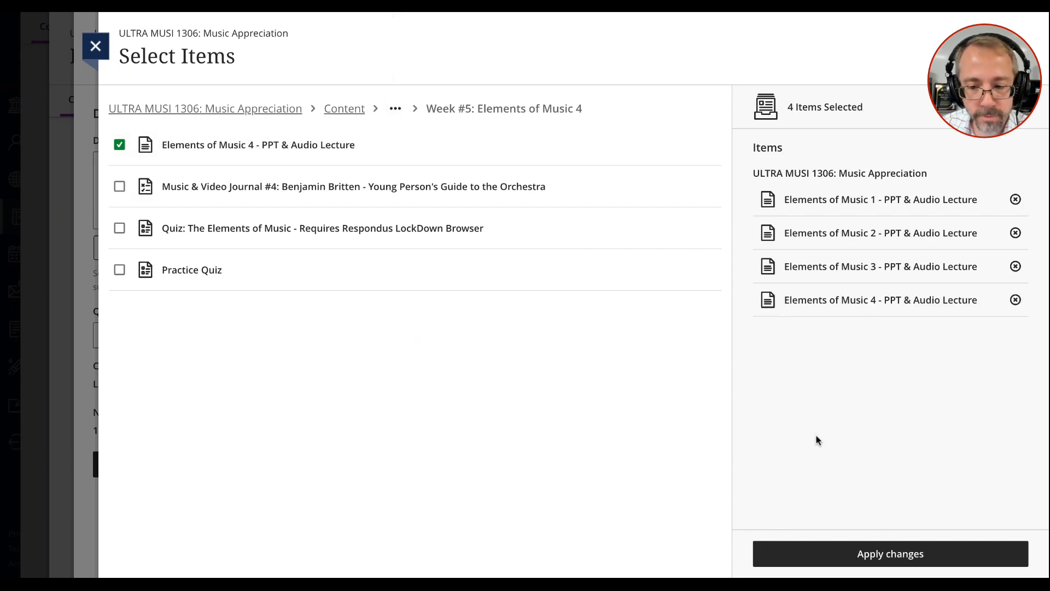
Step: Apply the selection of four lecture items and generate multiple choice questions from them, leaving the description empty
click(858, 553)
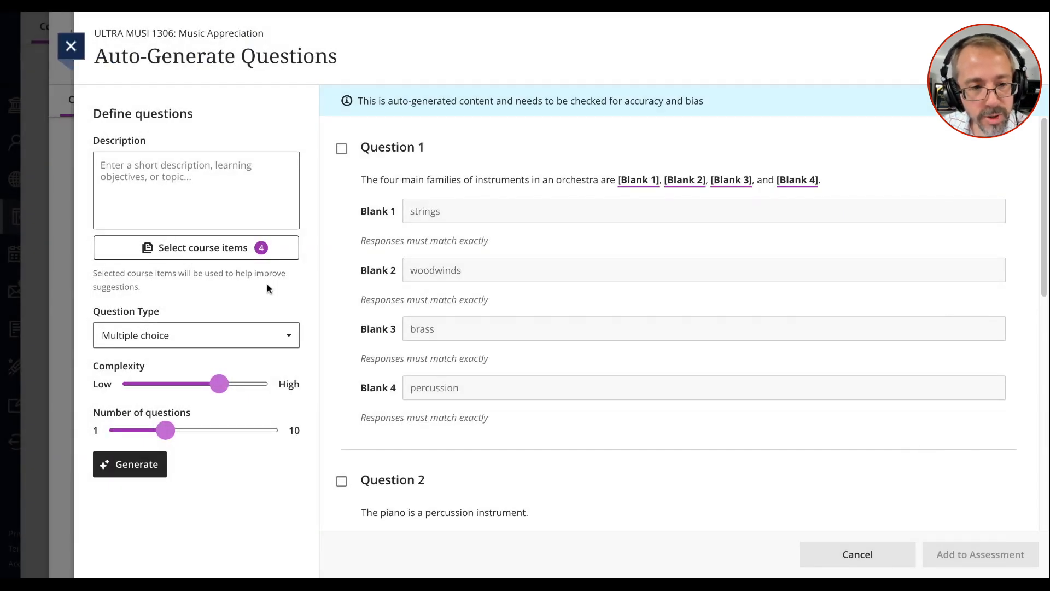
click(164, 174)
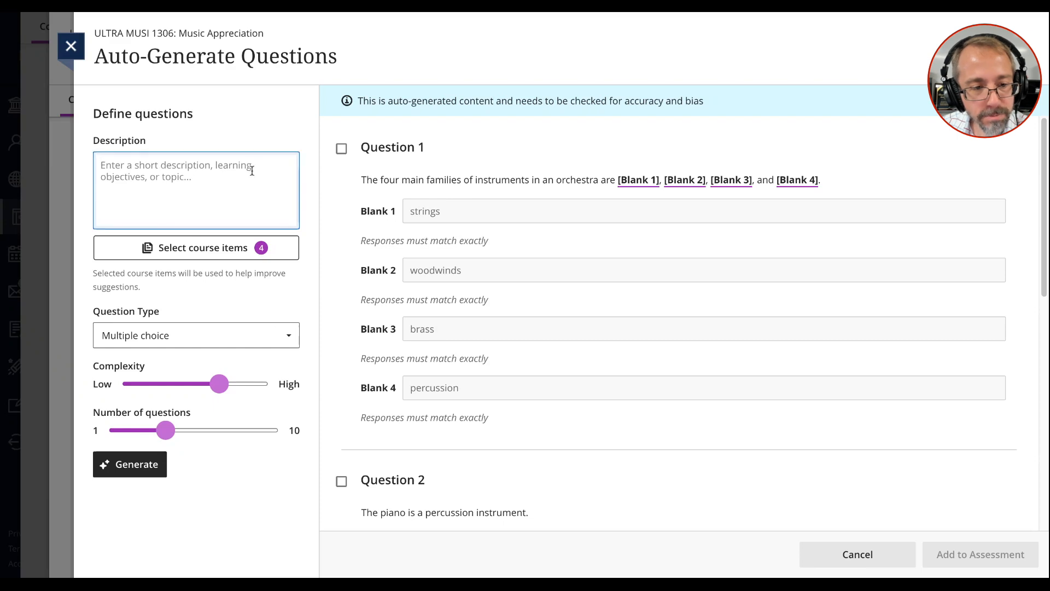
click(141, 474)
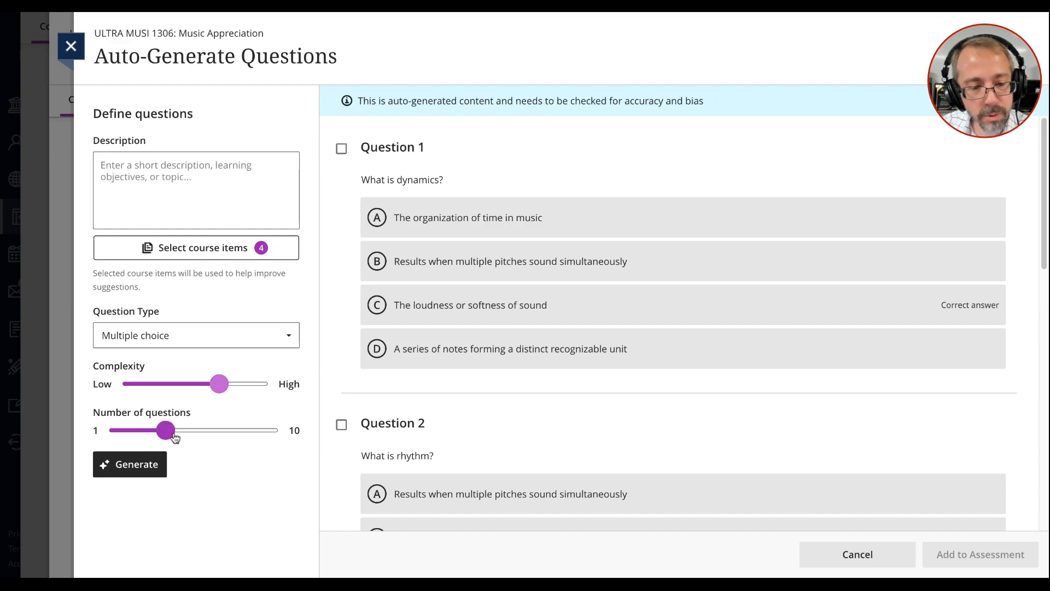
Step: Review the generated multiple choice questions, Question 1 through Question 4, with their answer options and marked correct answers
scroll(465, 383, down, 10)
scroll(464, 384, up, 10)
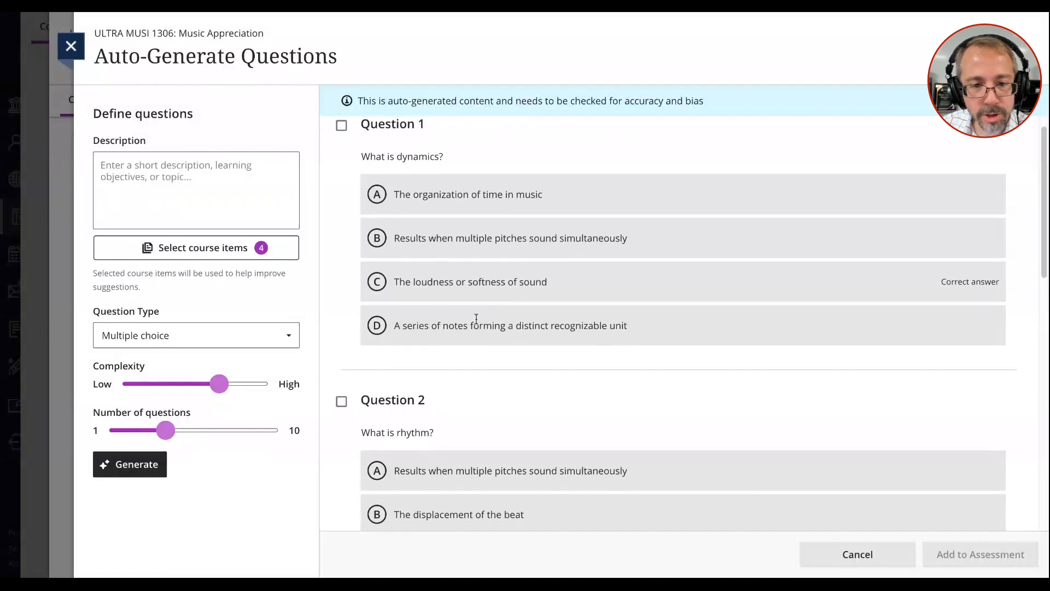
scroll(492, 334, down, 1)
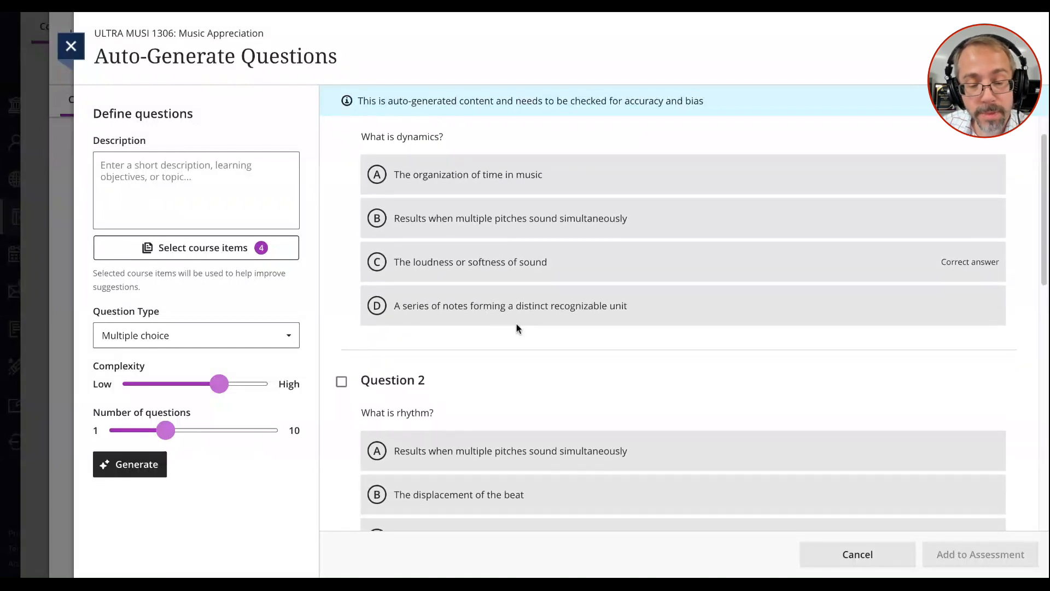
scroll(535, 330, down, 2)
scroll(535, 330, down, 3)
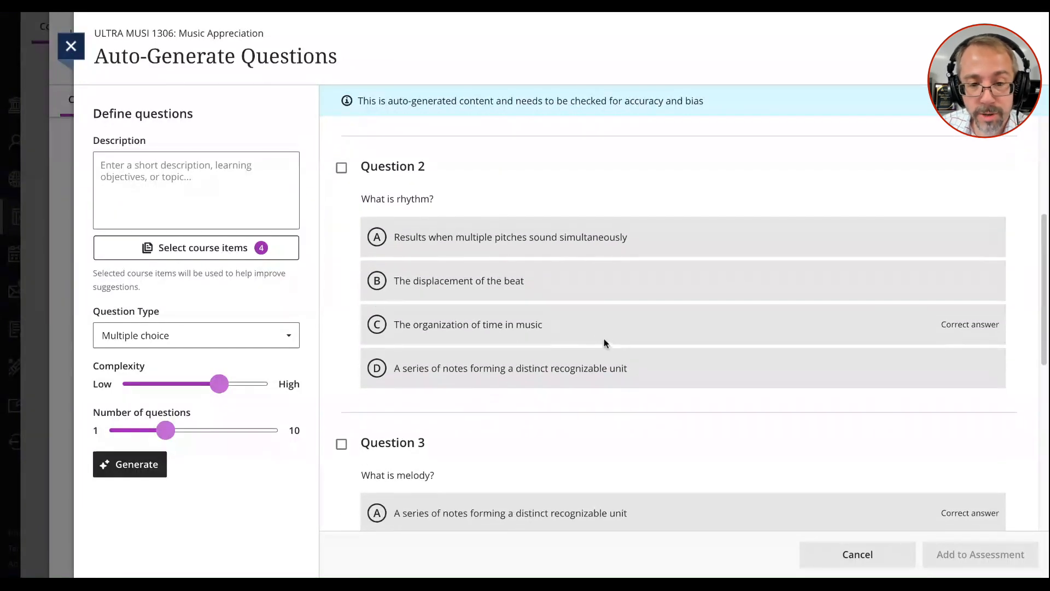
scroll(596, 337, down, 3)
scroll(601, 337, down, 2)
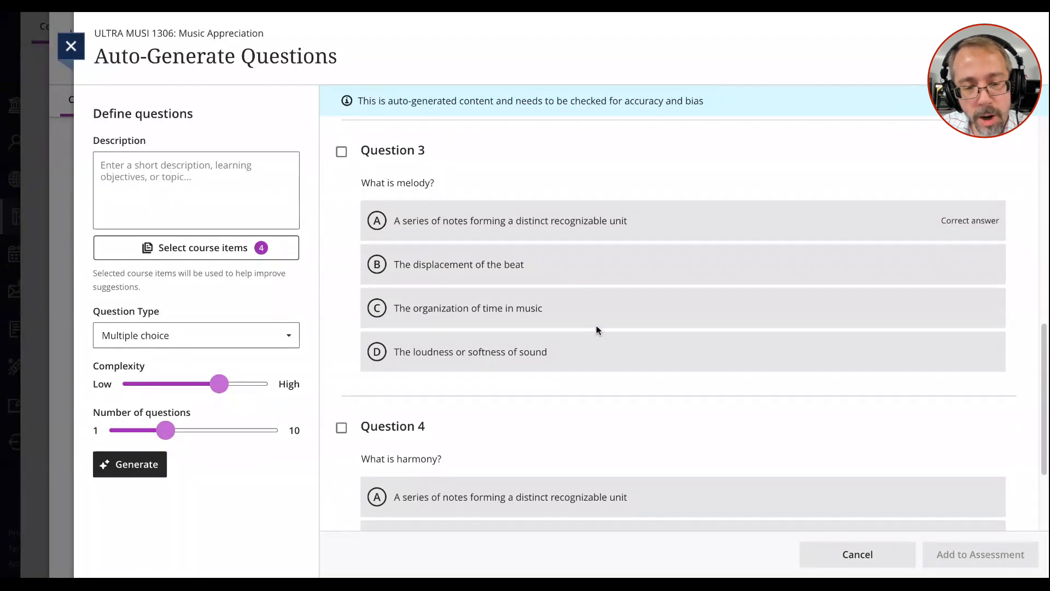
scroll(603, 319, down, 1)
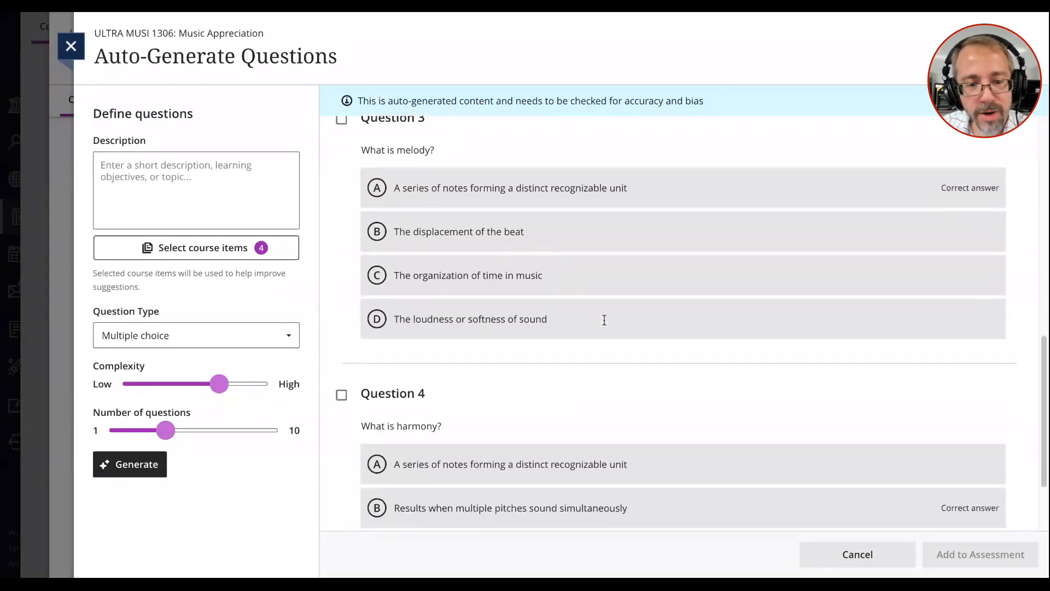
scroll(604, 320, up, 1)
scroll(673, 301, down, 2)
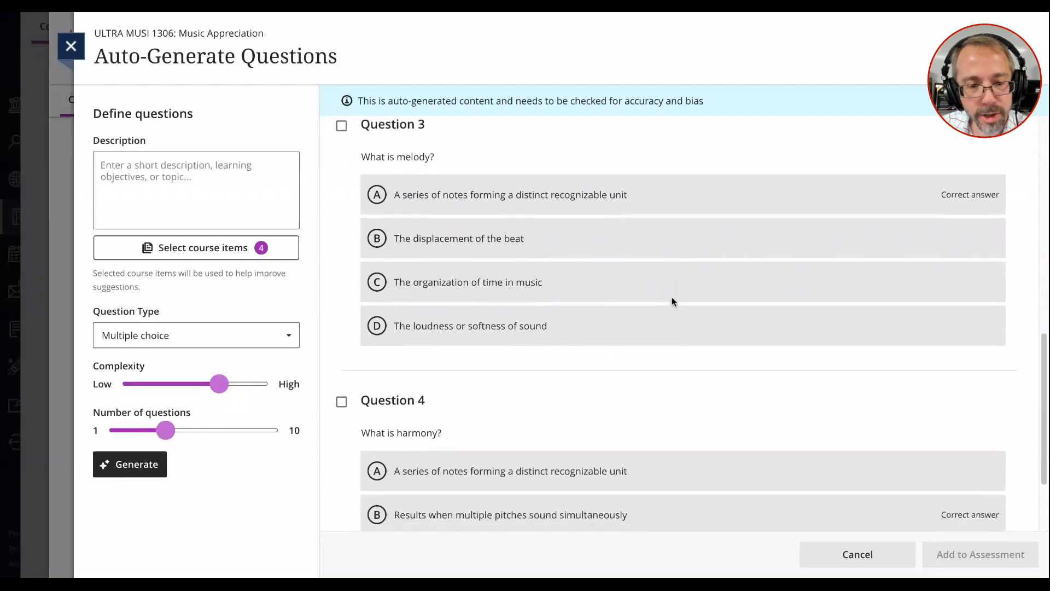
scroll(688, 282, down, 3)
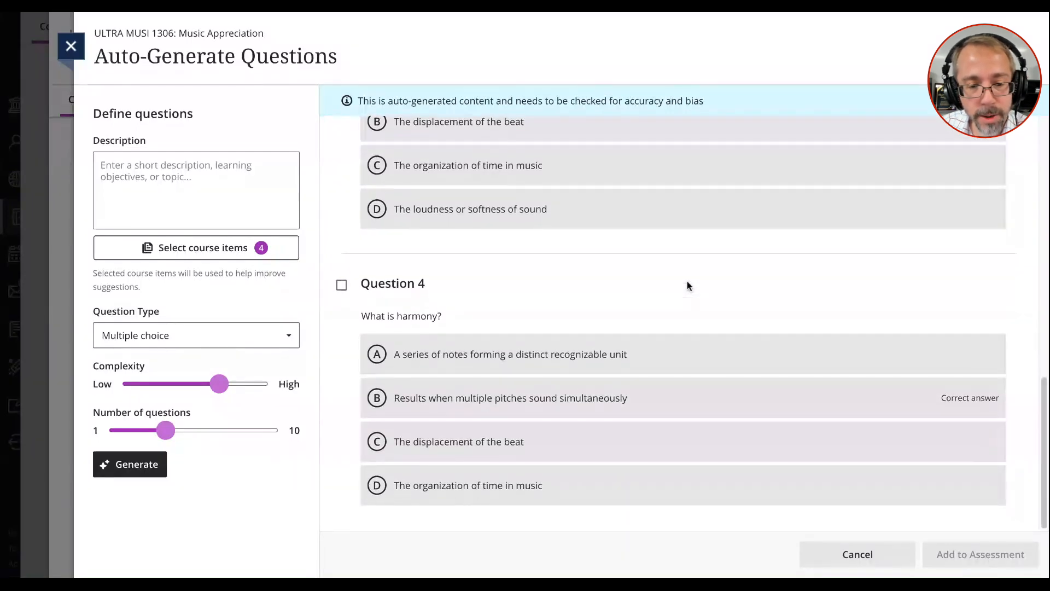
scroll(688, 283, up, 1)
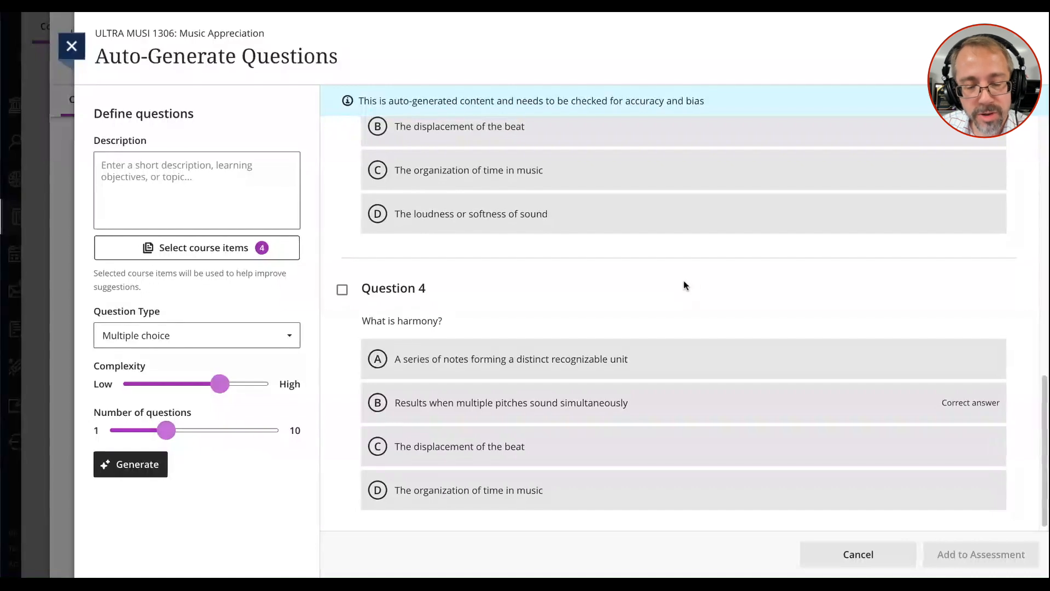
Step: Return to the start of the generated question list at Question 1
scroll(692, 282, down, 1)
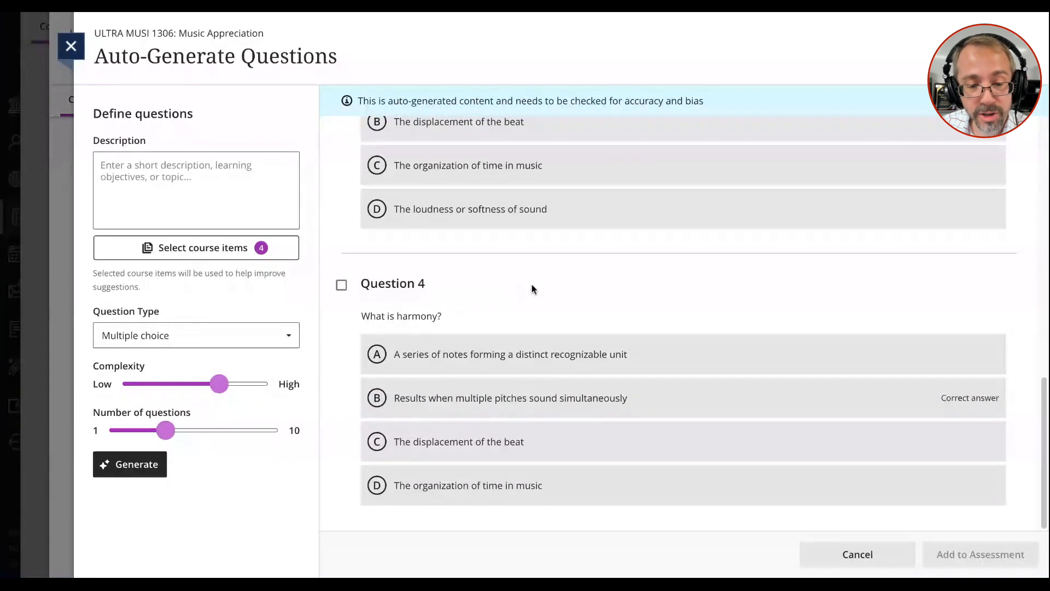
scroll(532, 285, up, 12)
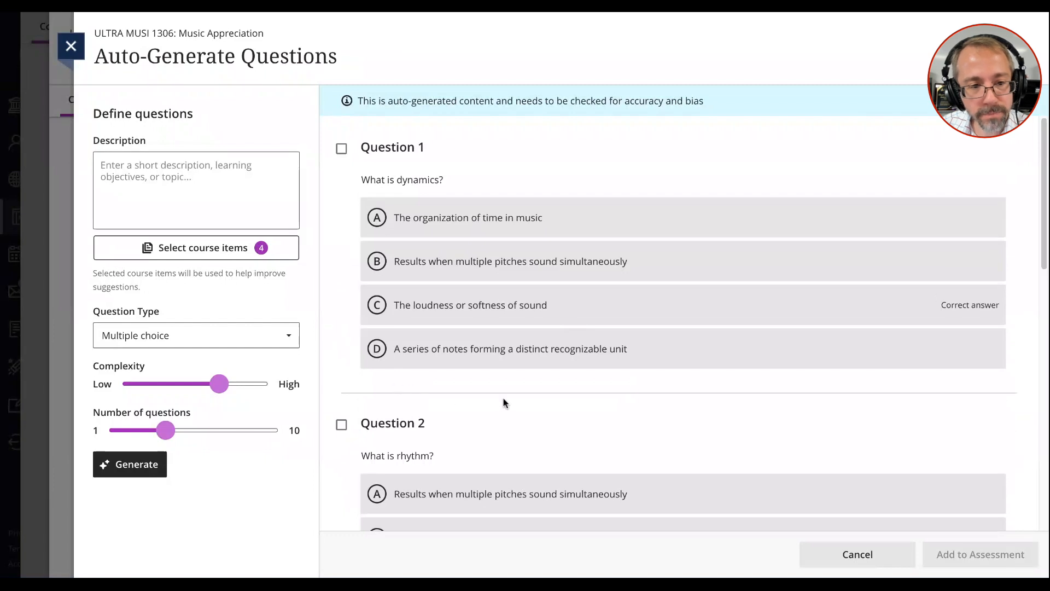
click(148, 178)
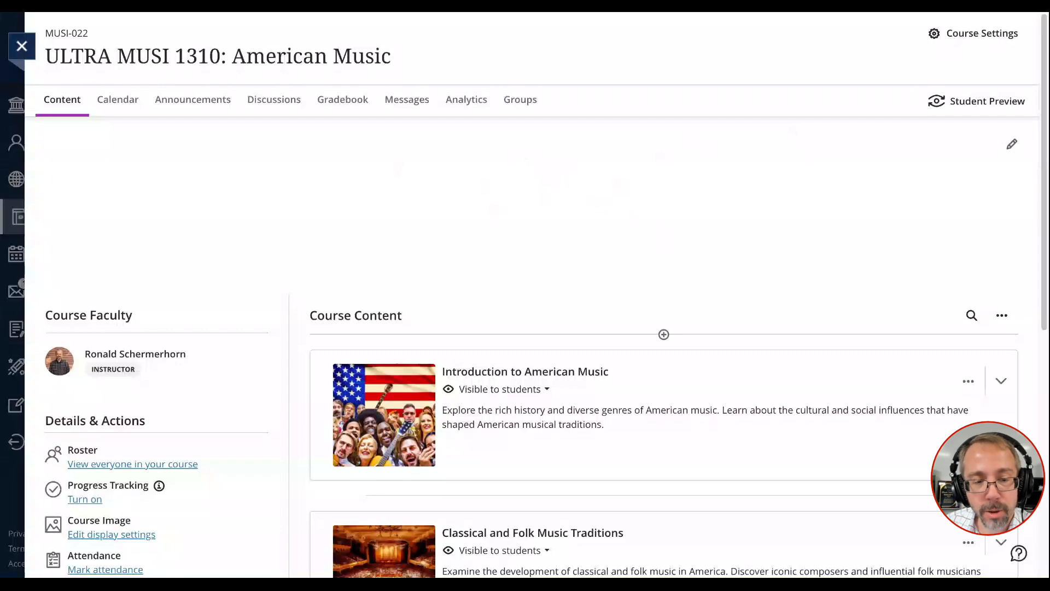
click(1010, 146)
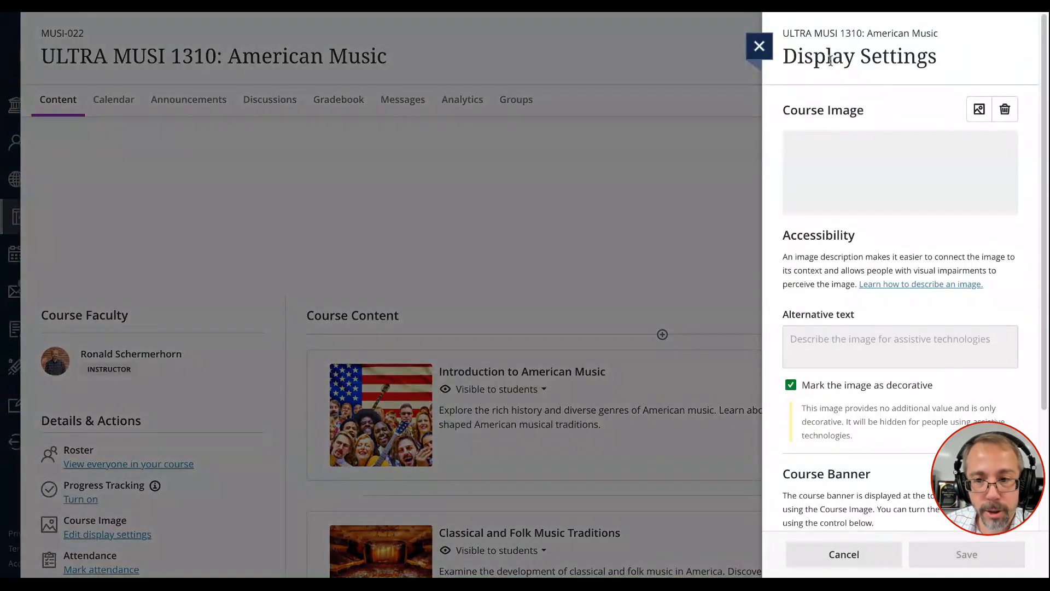
click(759, 46)
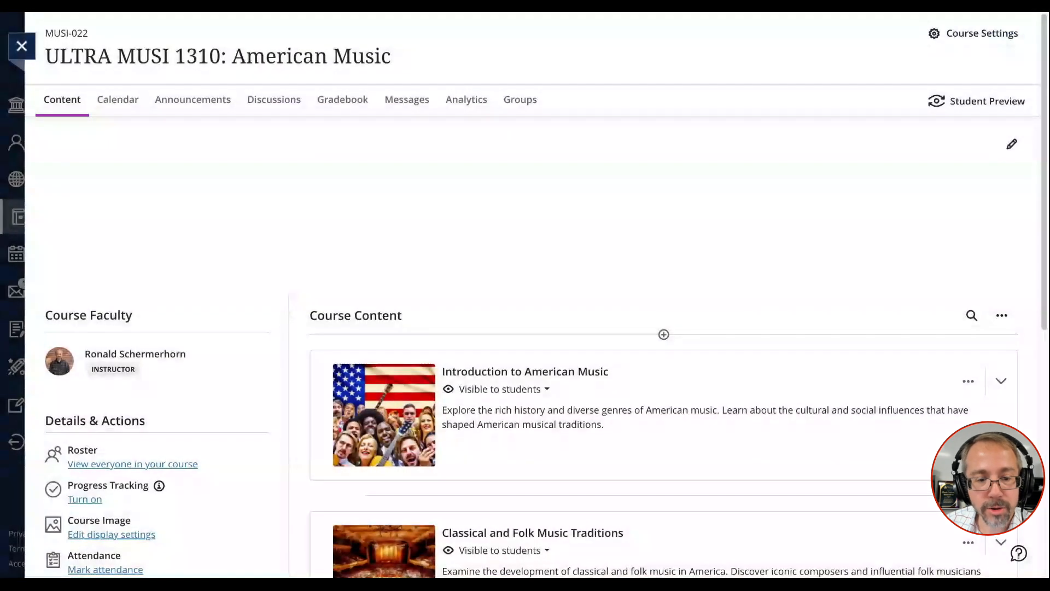
scroll(308, 190, down, 2)
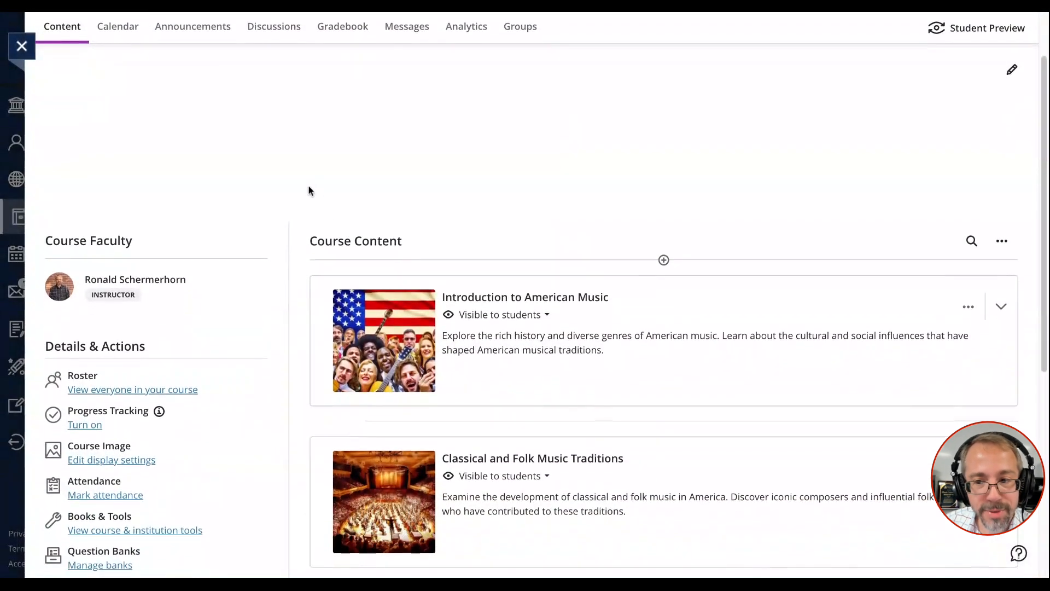
scroll(309, 191, up, 2)
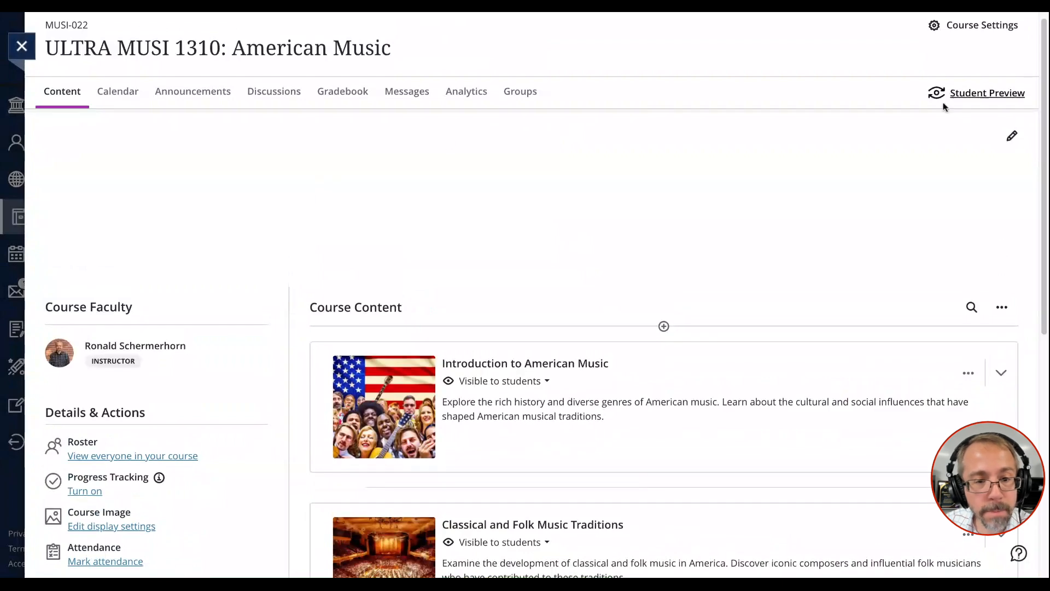
Step: Delete the current course image of the American Music course and save the display settings
click(1012, 136)
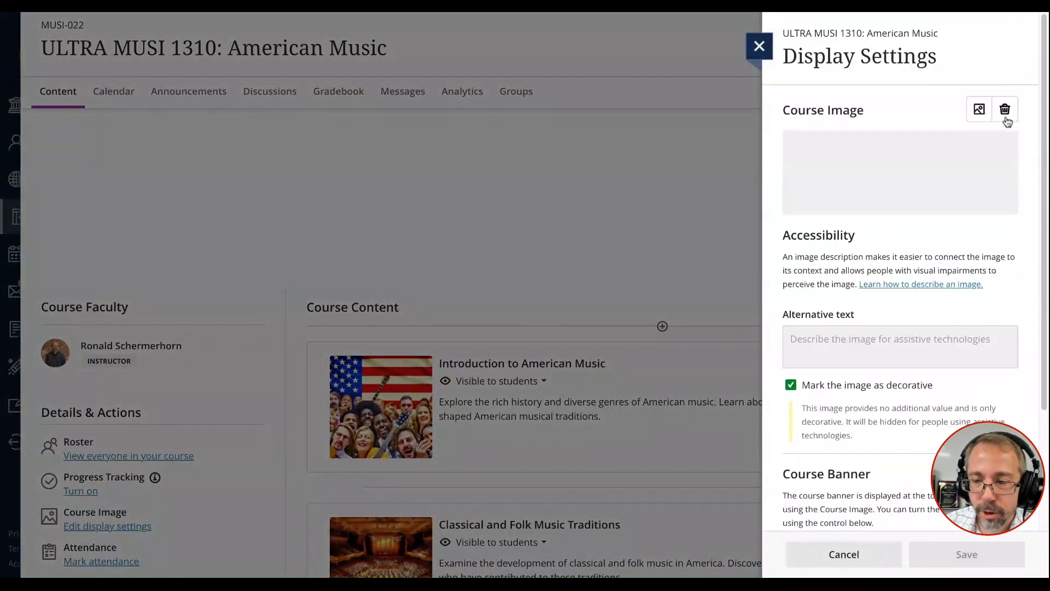
click(1006, 111)
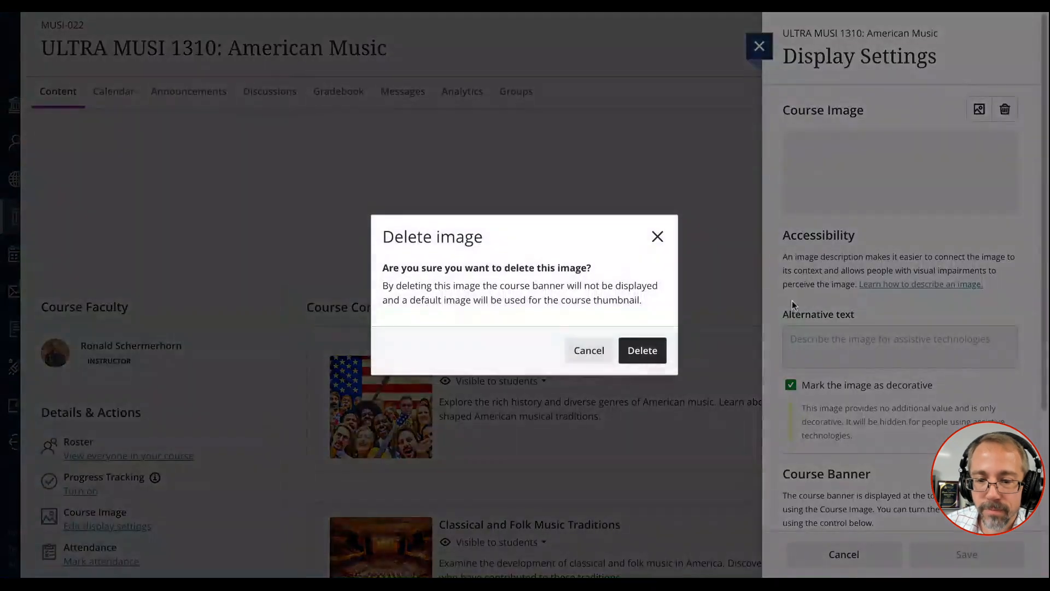
click(659, 355)
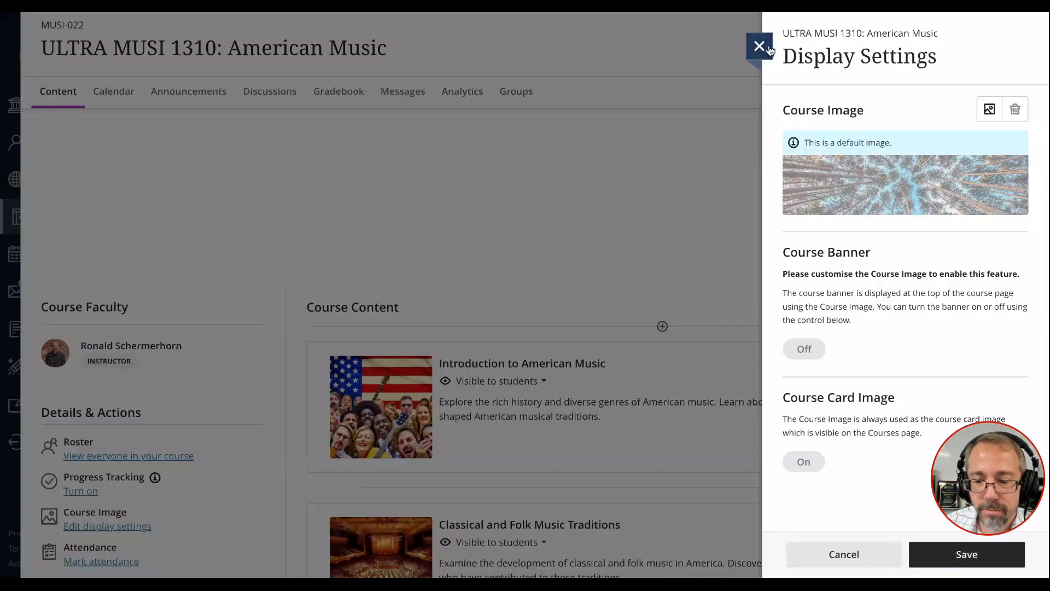
click(967, 557)
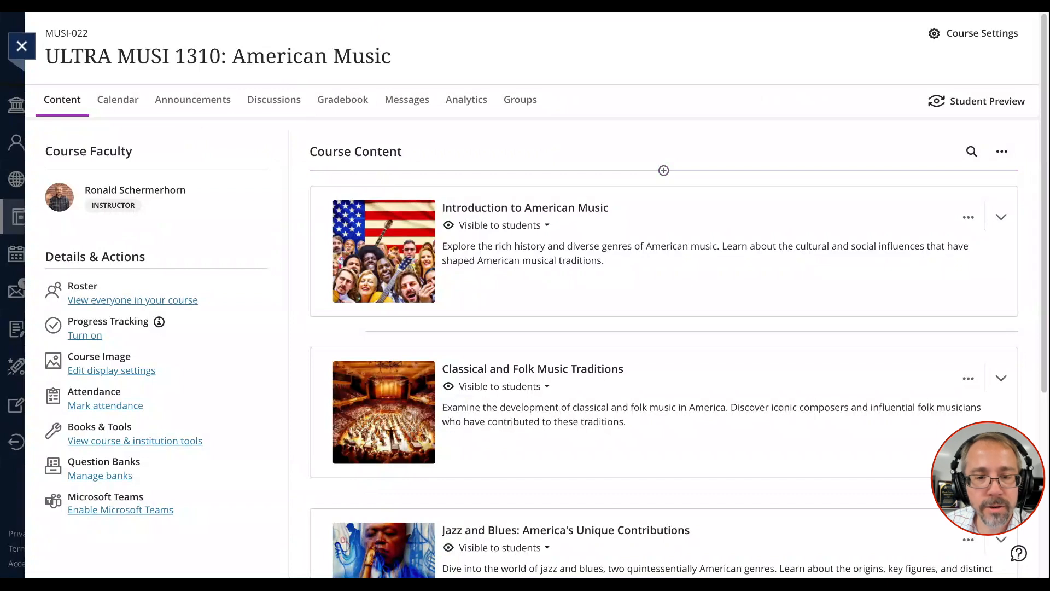
click(1002, 151)
click(863, 151)
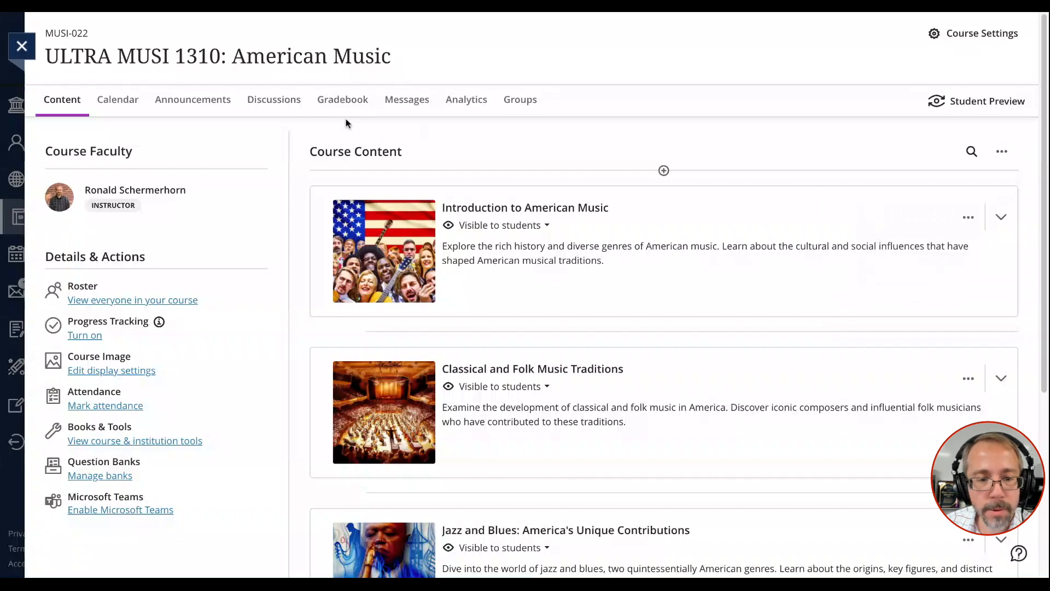
scroll(158, 391, down, 1)
scroll(156, 388, down, 2)
scroll(199, 368, up, 1)
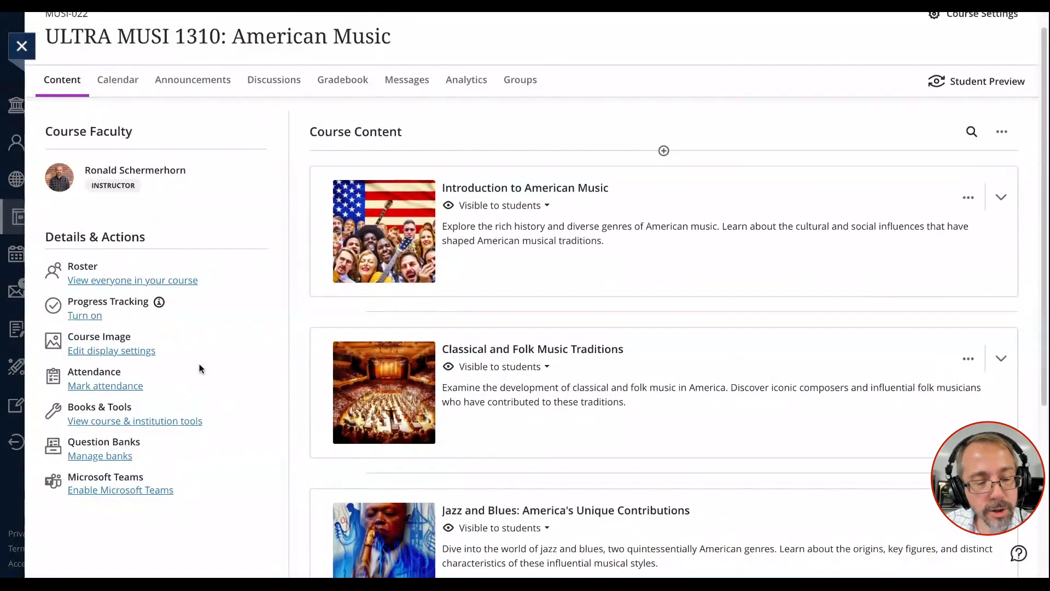
Step: Upload 1-Home Page-Music-Splash-Color.jpeg from the device as the course image in the Display Settings
scroll(216, 349, down, 3)
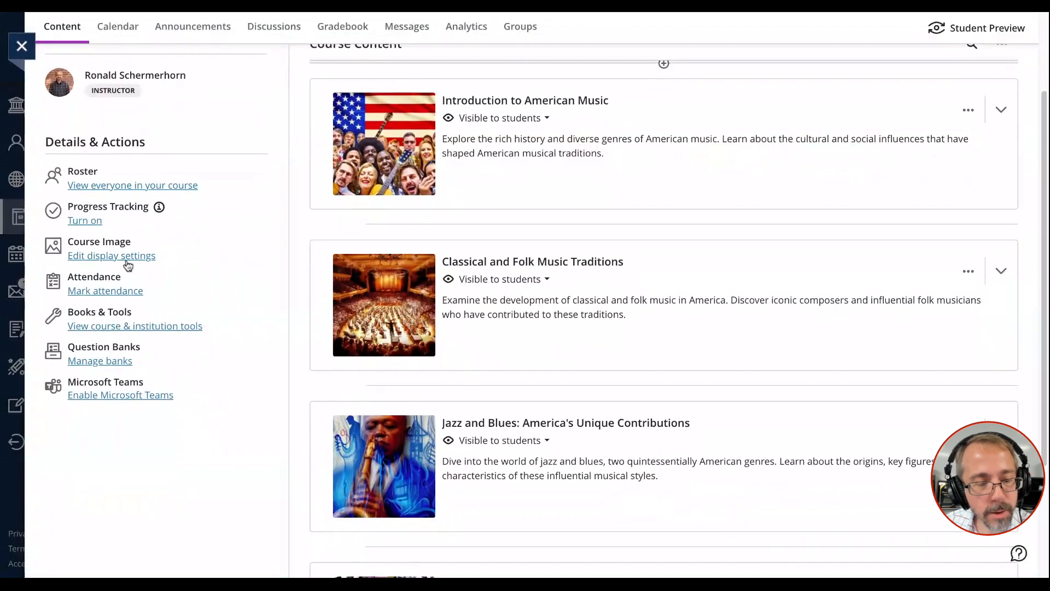
click(128, 262)
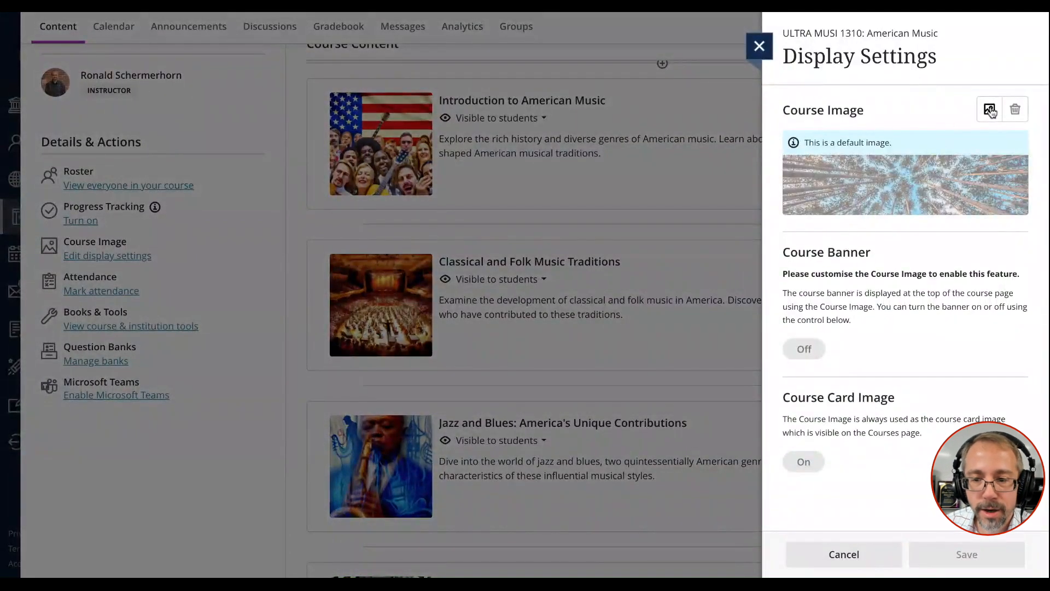
click(991, 111)
click(537, 135)
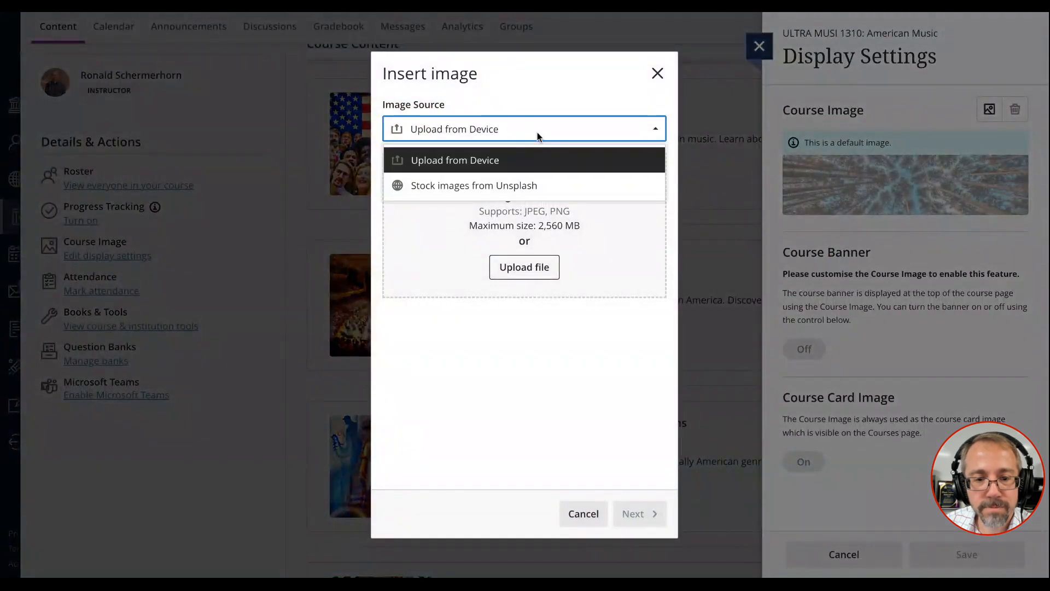
click(577, 100)
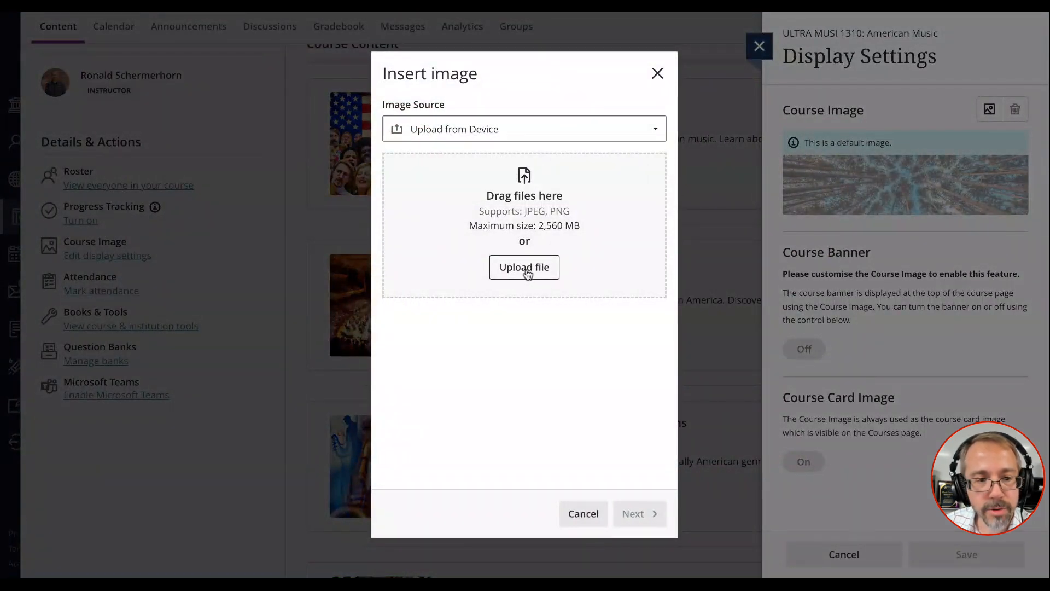
click(527, 274)
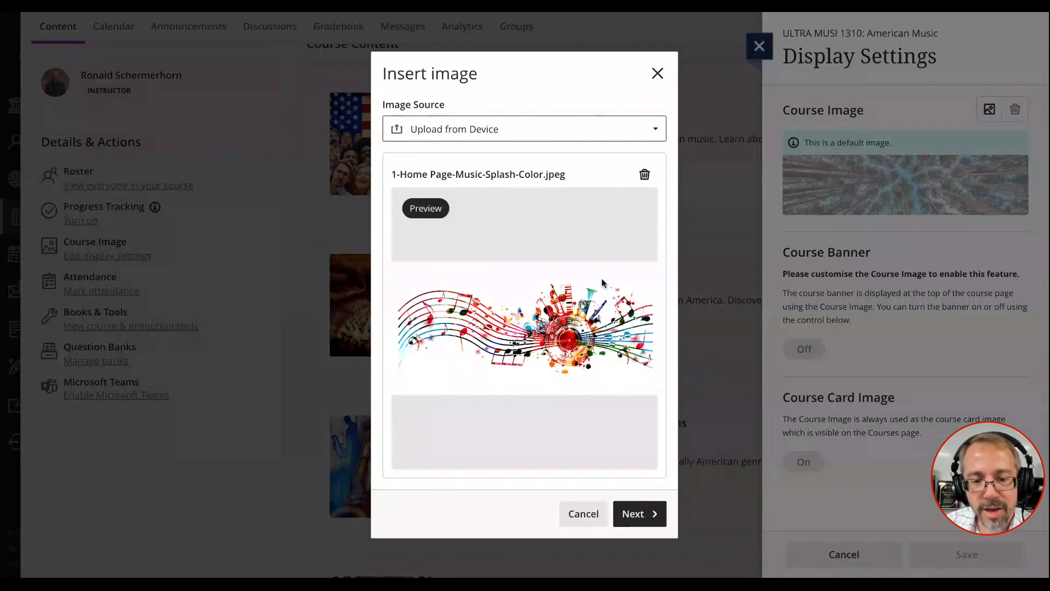
Step: Reposition the uploaded image vertically in the crop frame at the lowest zoom and save it as the course image
click(636, 516)
drag(529, 254, 526, 276)
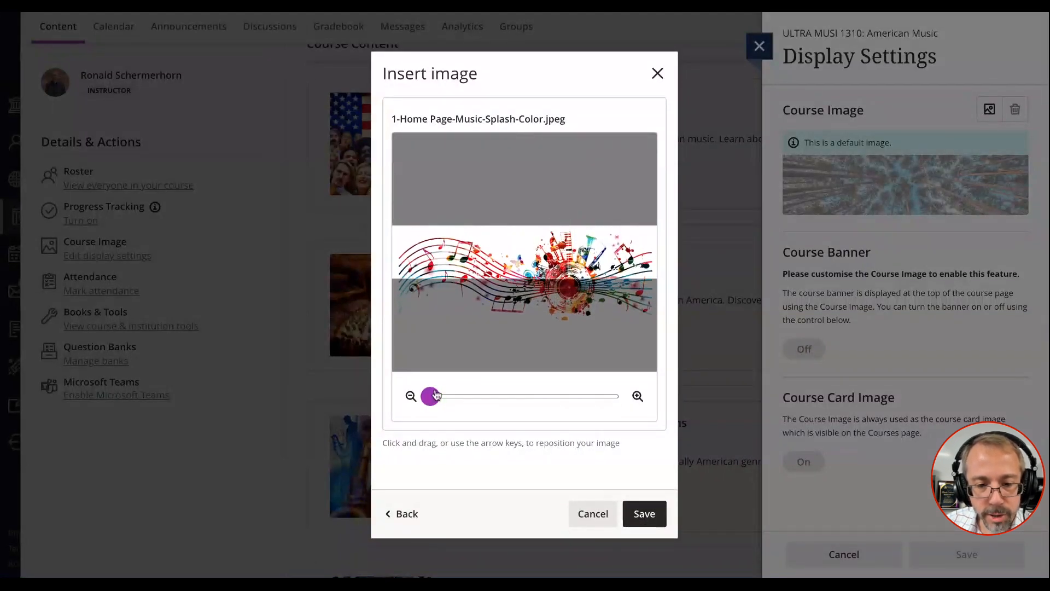
drag(431, 396, 408, 405)
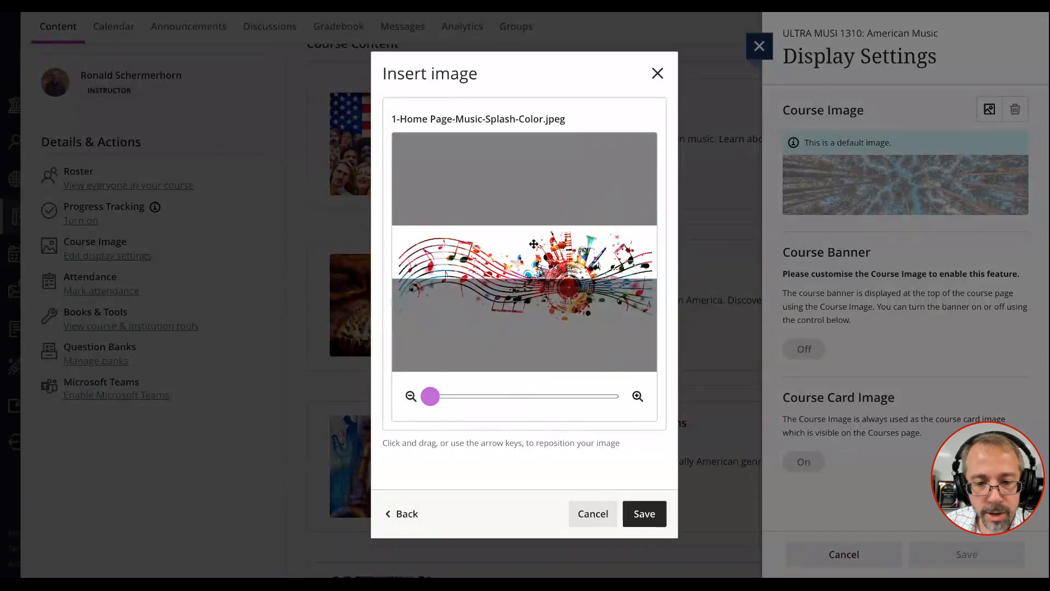
drag(534, 243, 532, 248)
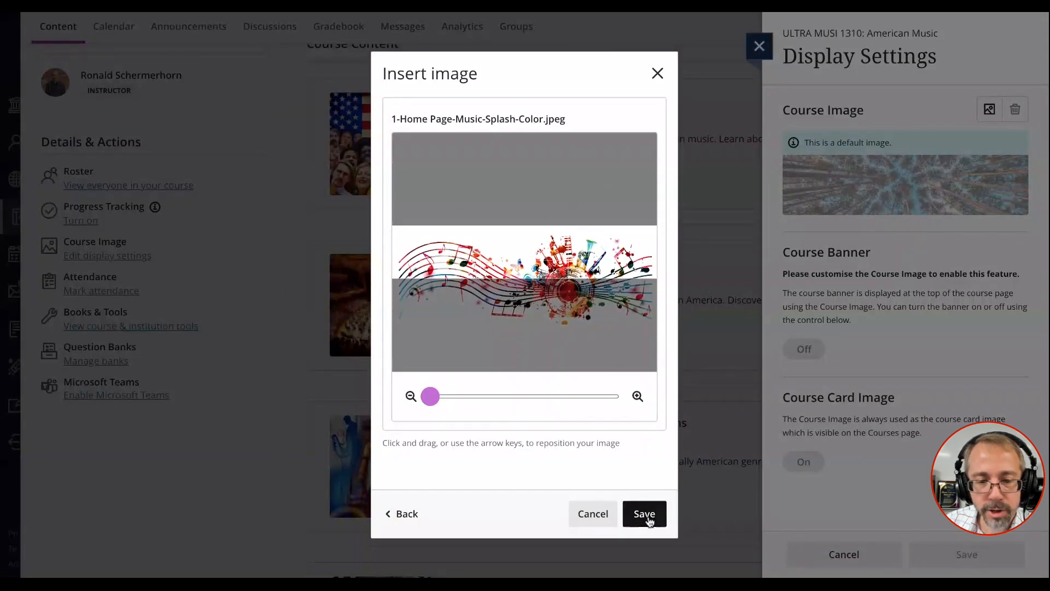
click(648, 514)
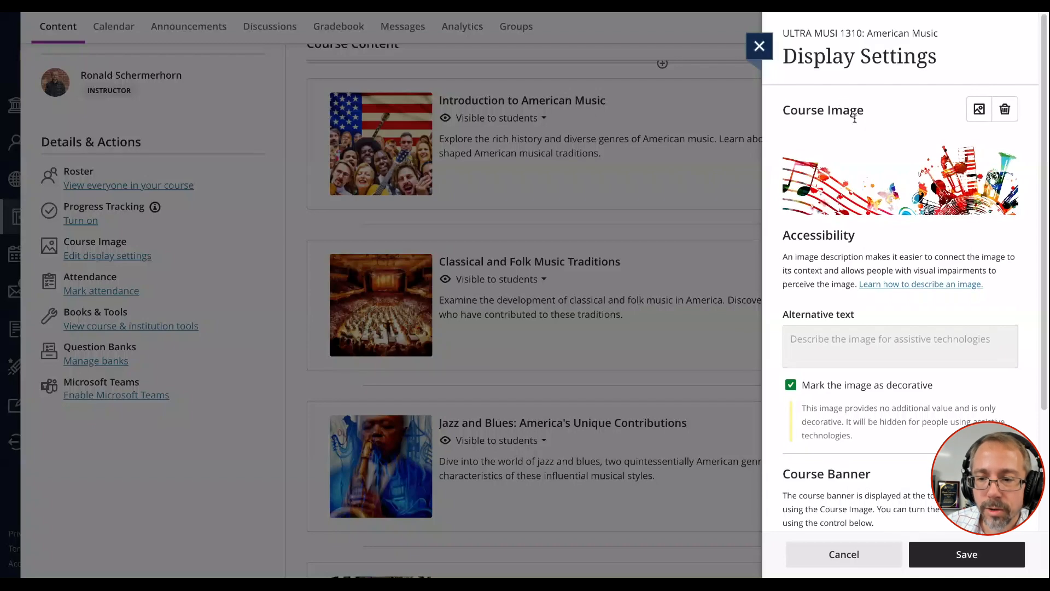
Step: Check the new image's accessibility, course banner and course card options, and save the display settings
scroll(855, 118, down, 3)
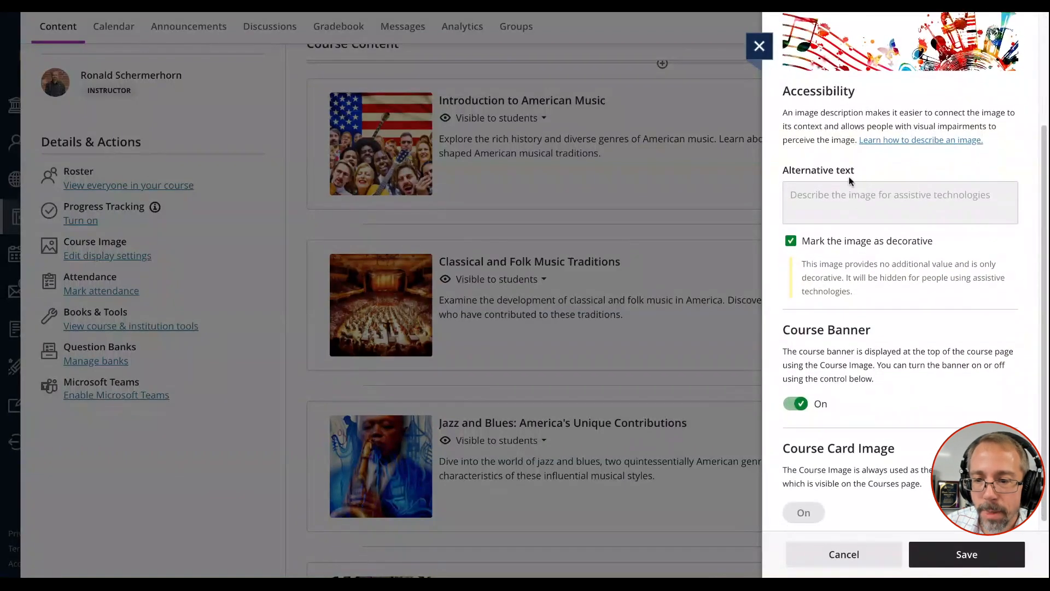
scroll(903, 201, down, 1)
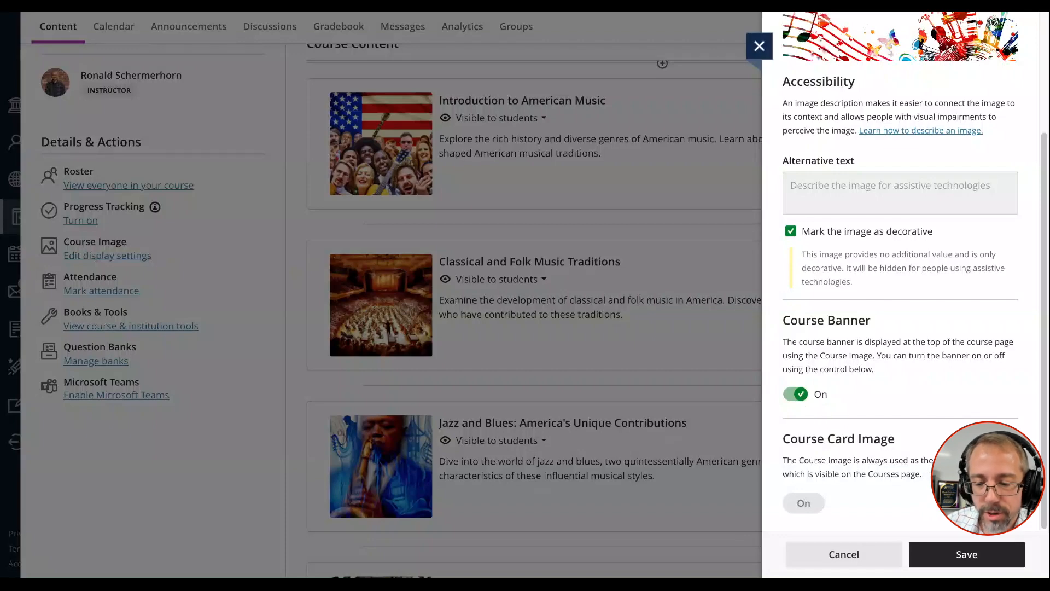
scroll(903, 274, up, 2)
scroll(903, 274, down, 2)
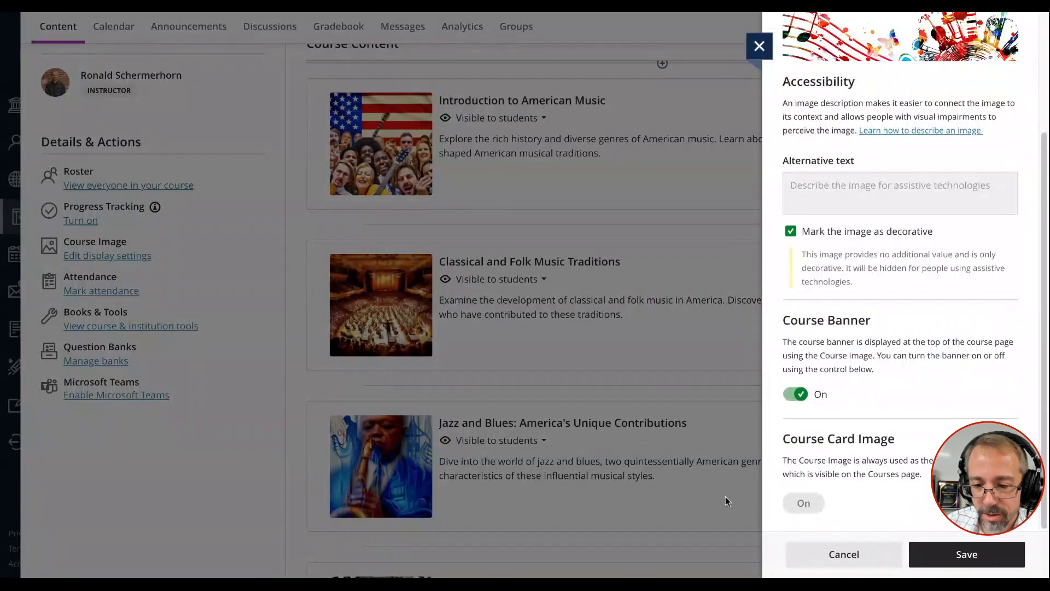
scroll(862, 318, up, 1)
scroll(876, 344, down, 1)
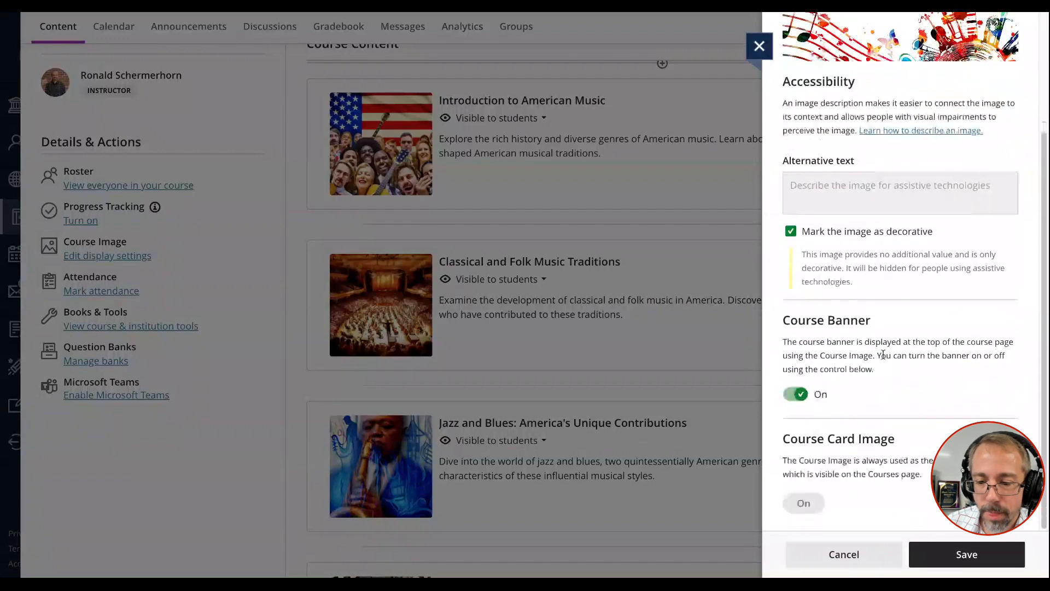
click(954, 558)
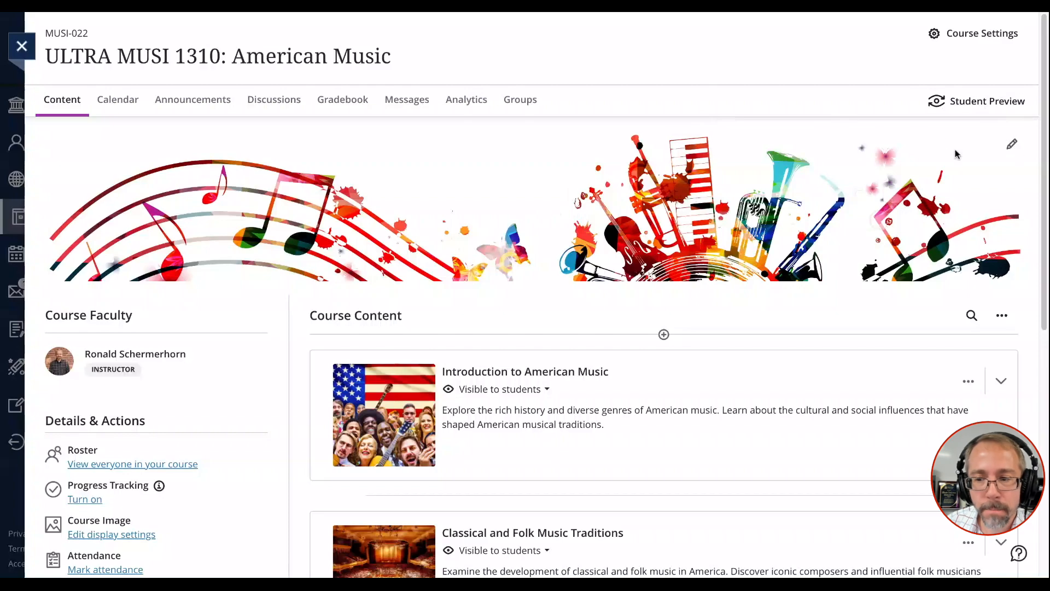
Step: Reopen the course display settings and change the course image source to Stock images from Unsplash
scroll(406, 235, down, 3)
scroll(406, 235, up, 3)
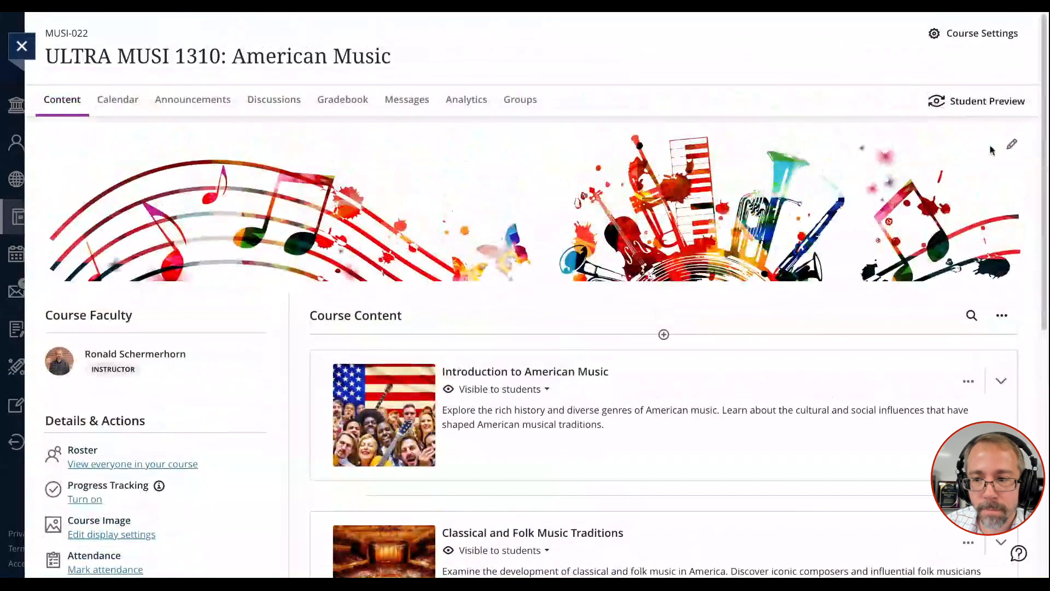
click(1012, 143)
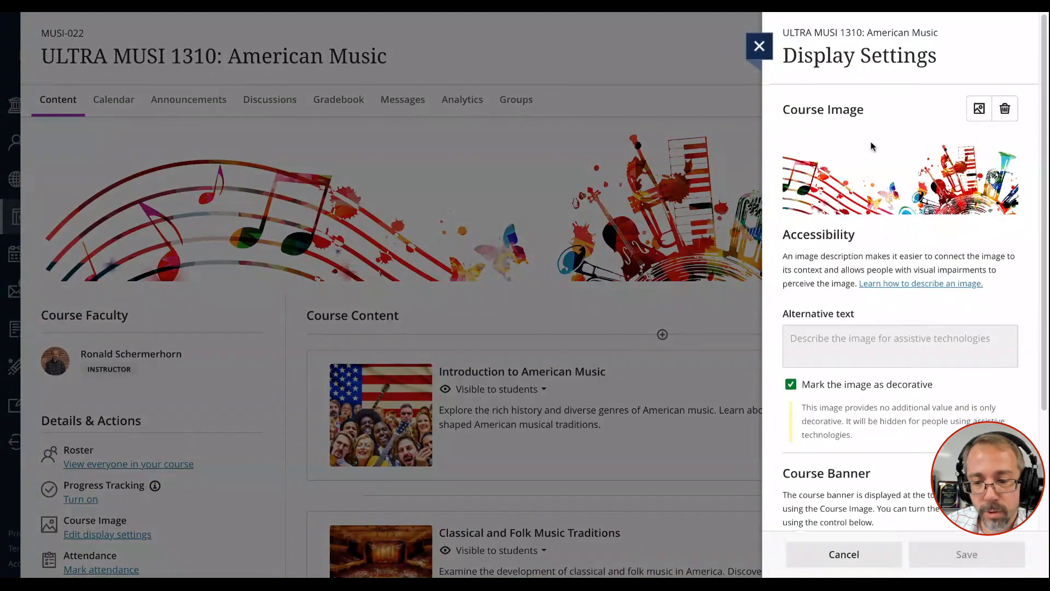
scroll(873, 145, down, 2)
scroll(888, 149, up, 2)
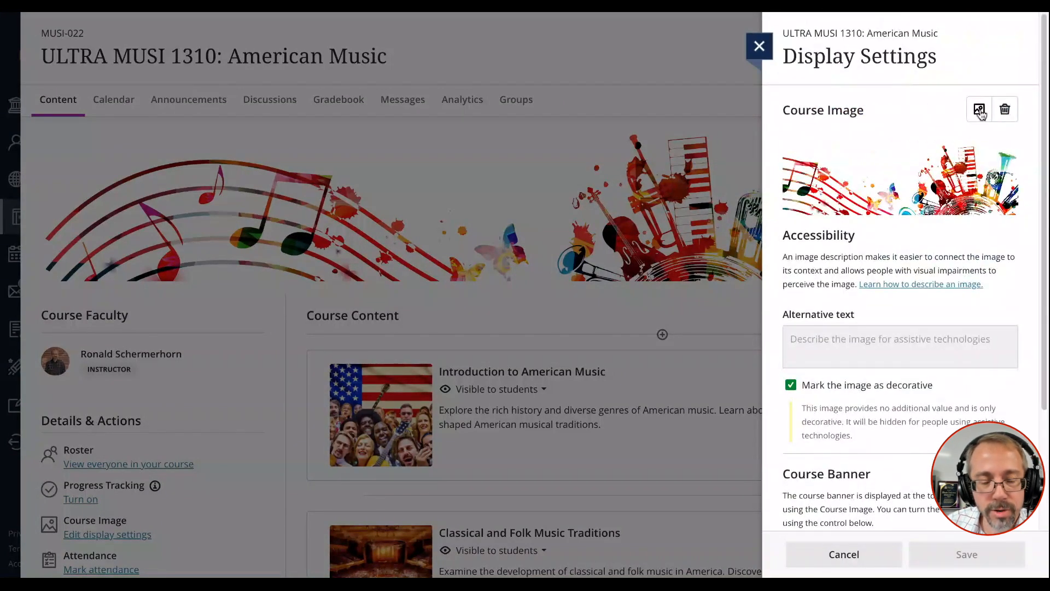
click(980, 110)
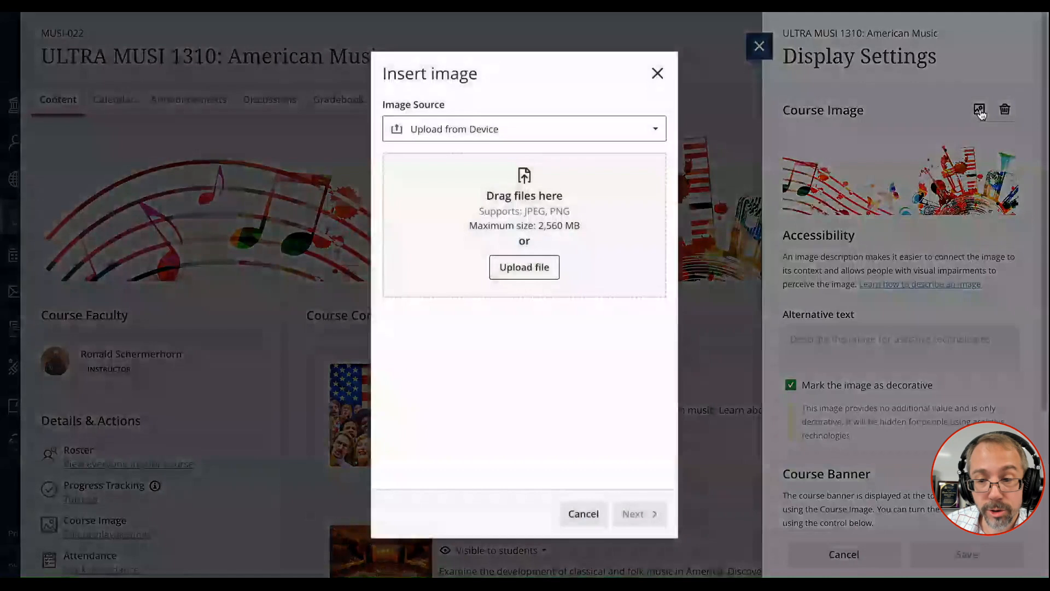
click(478, 135)
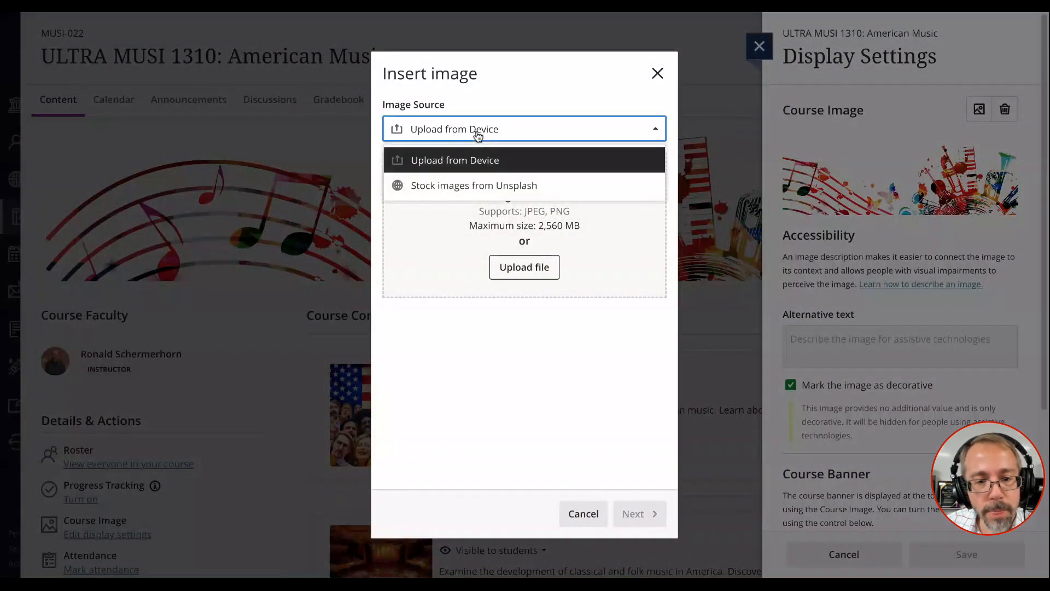
click(497, 186)
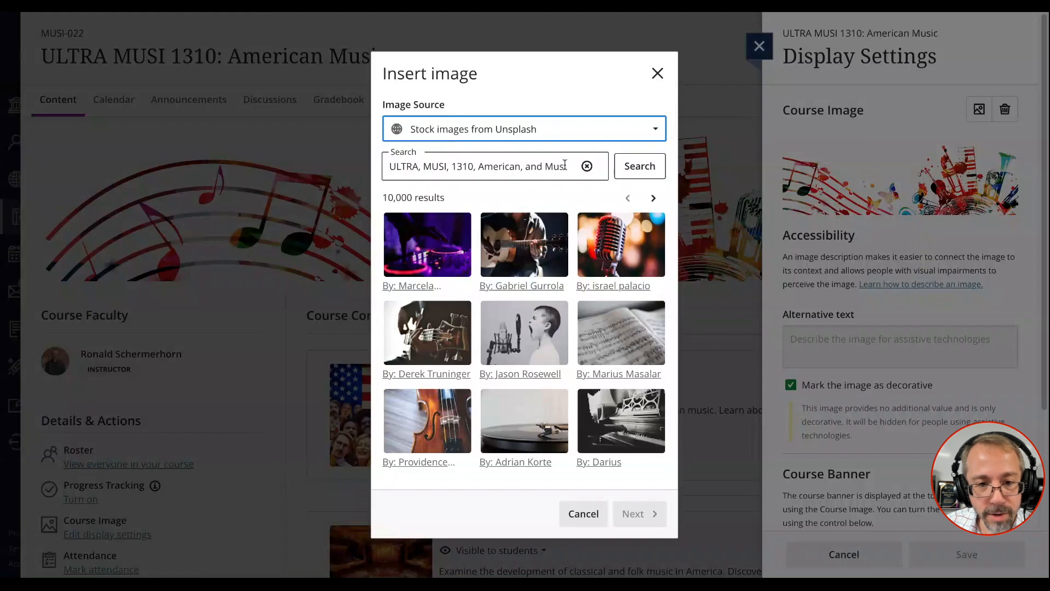
Step: Replace the suggested search terms with American Music and search the Unsplash stock images
drag(390, 167, 580, 167)
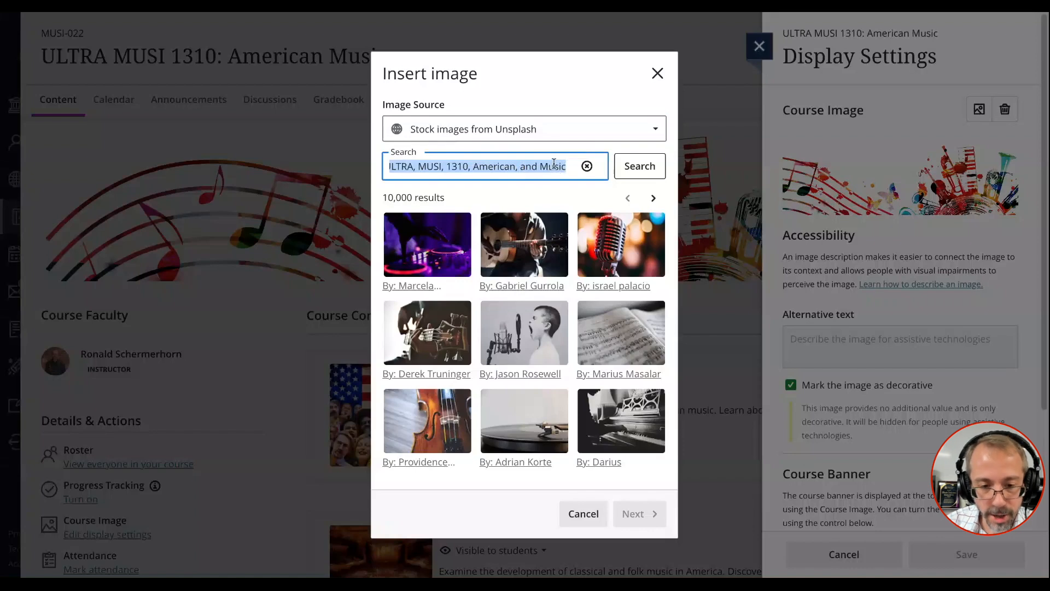
key(BackSpace)
text(American)
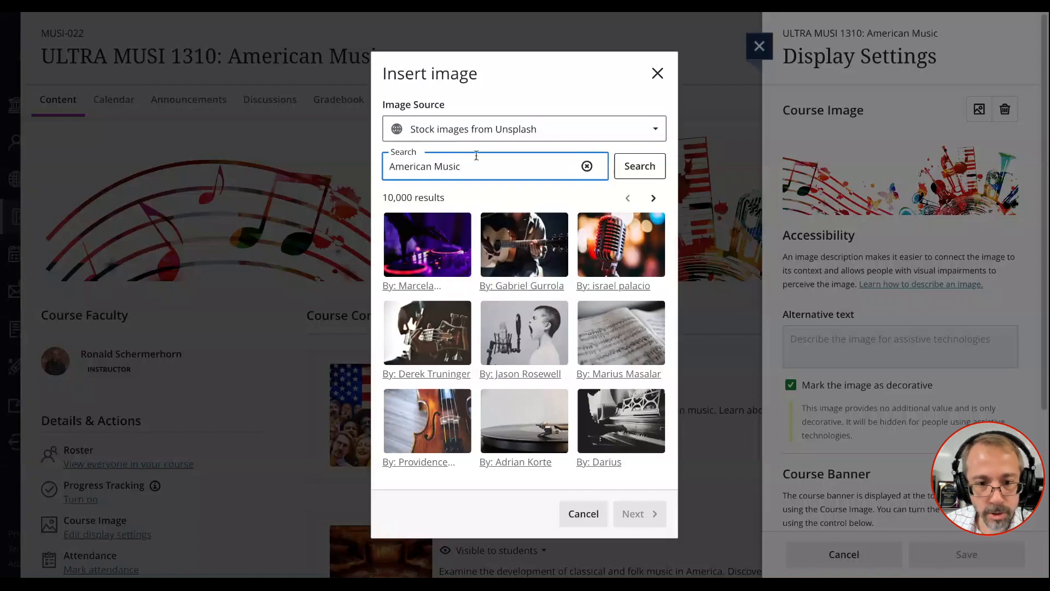
click(643, 170)
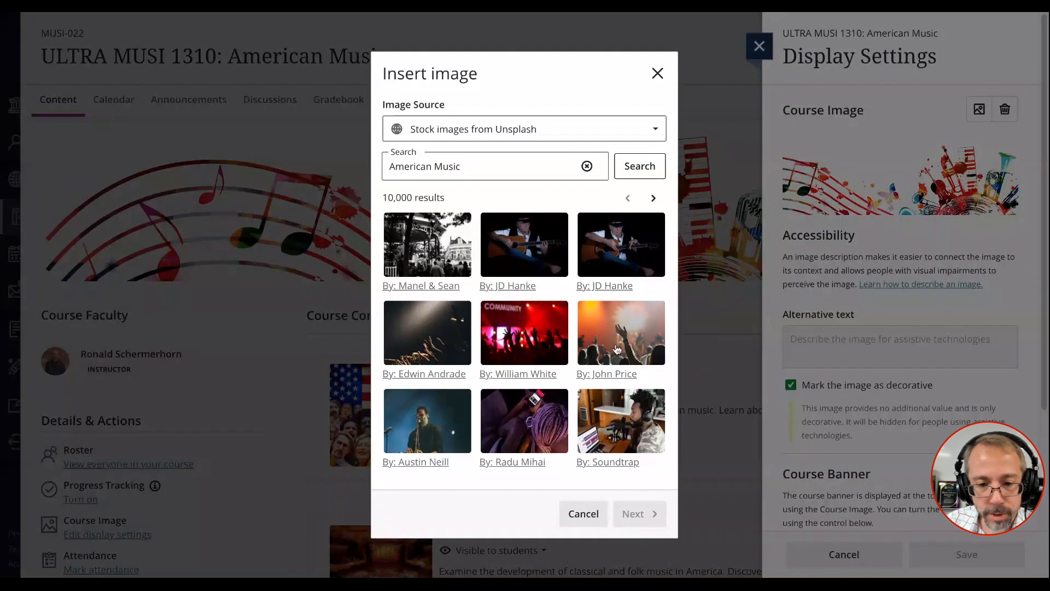
Step: Search the Unsplash stock images for Rock & Roll
click(483, 165)
key(ctrl+a)
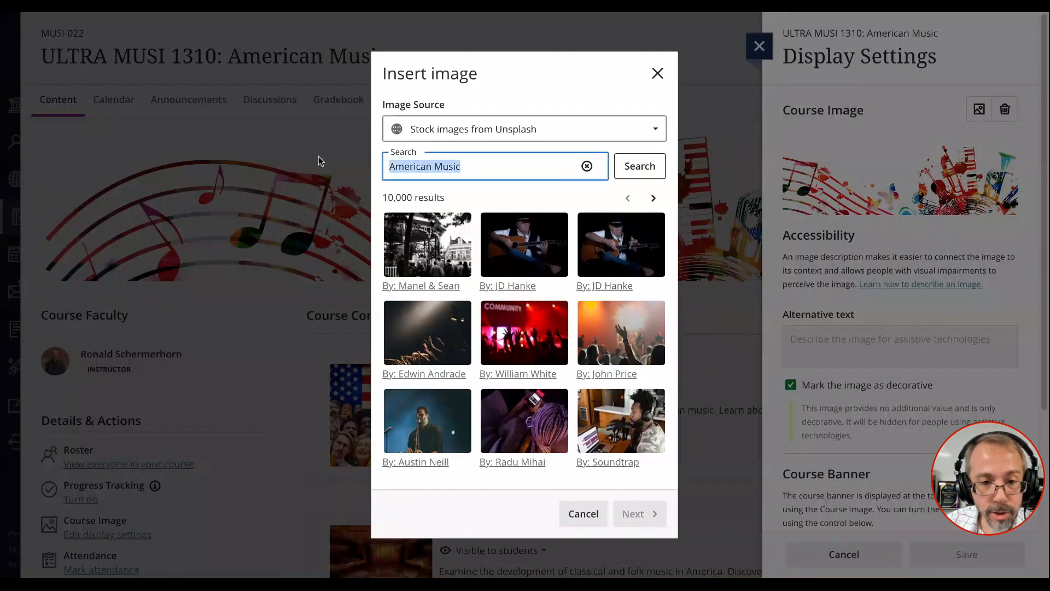
key(BackSpace)
text(Rock and)
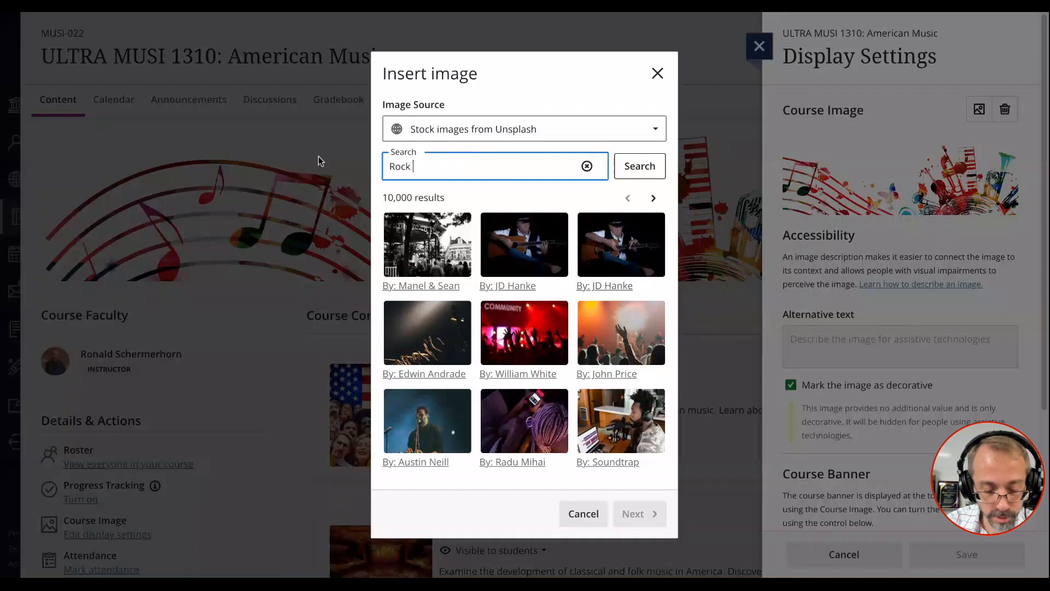
key(BackSpace)
key(BackSpace)
key(BackSpace)
key(BackSpace)
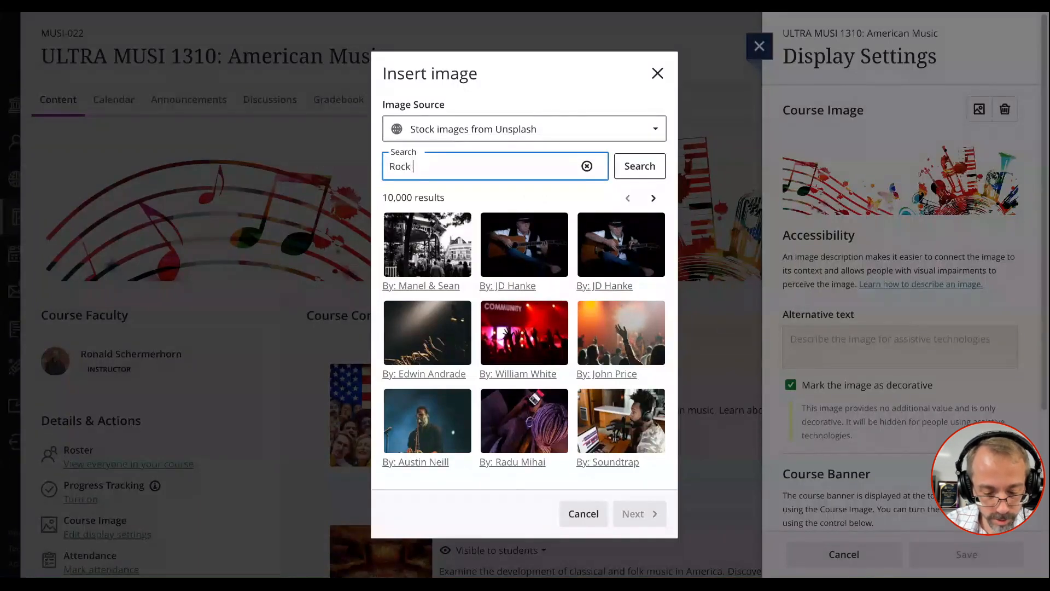
text(& Roll)
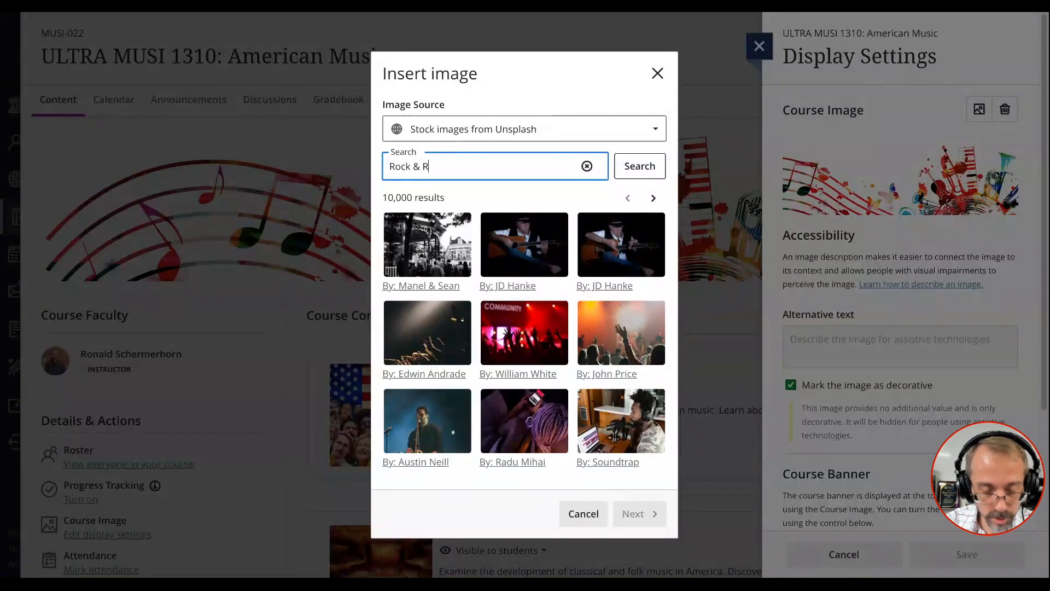
click(632, 175)
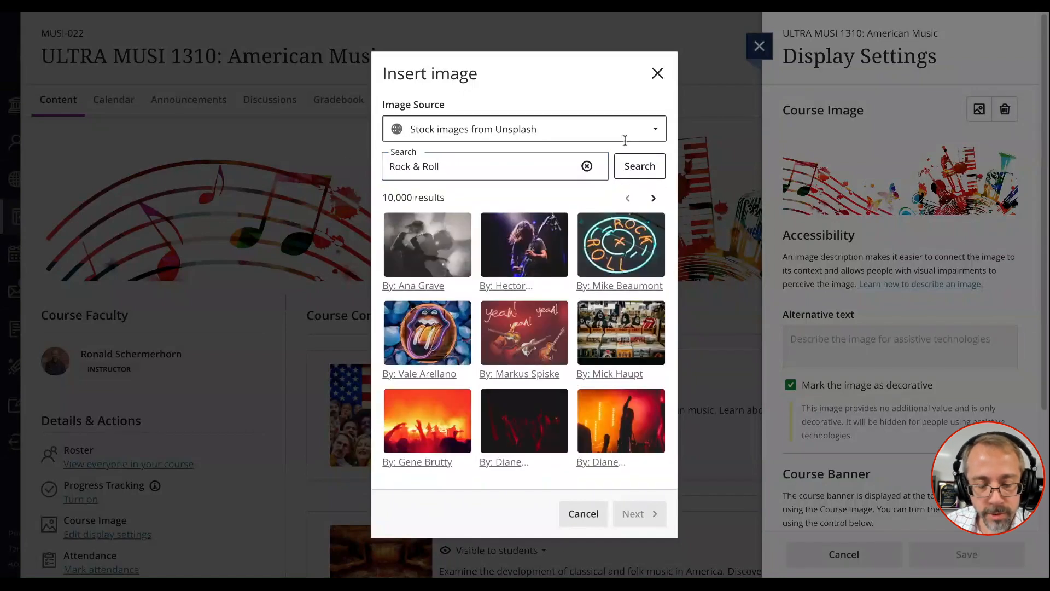
Step: Insert the stock photo of the long-haired guitarist as the course image, zoomed in and repositioned to frame the guitar closely
click(531, 256)
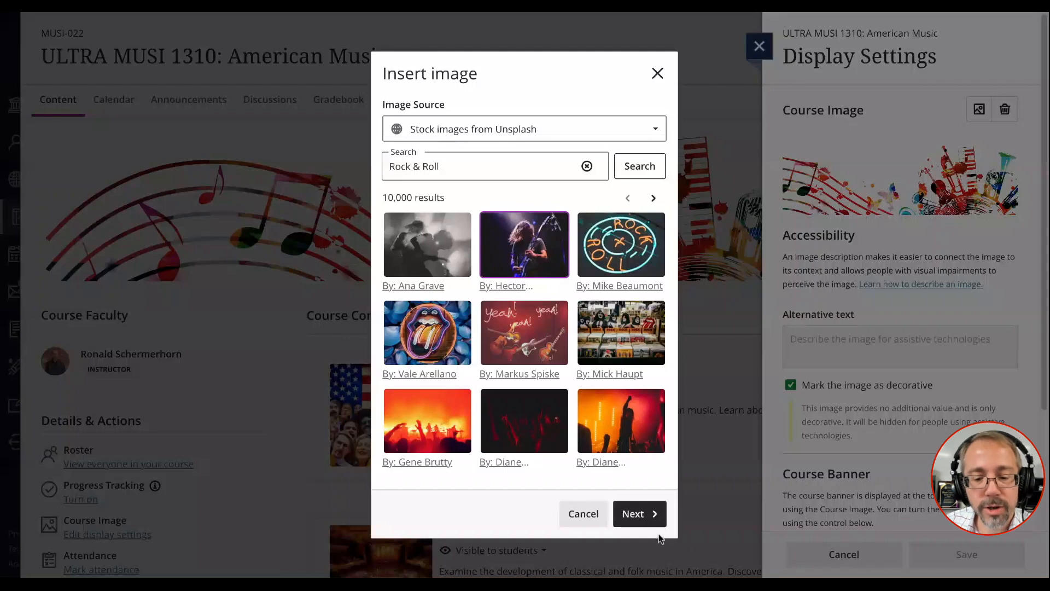
click(646, 524)
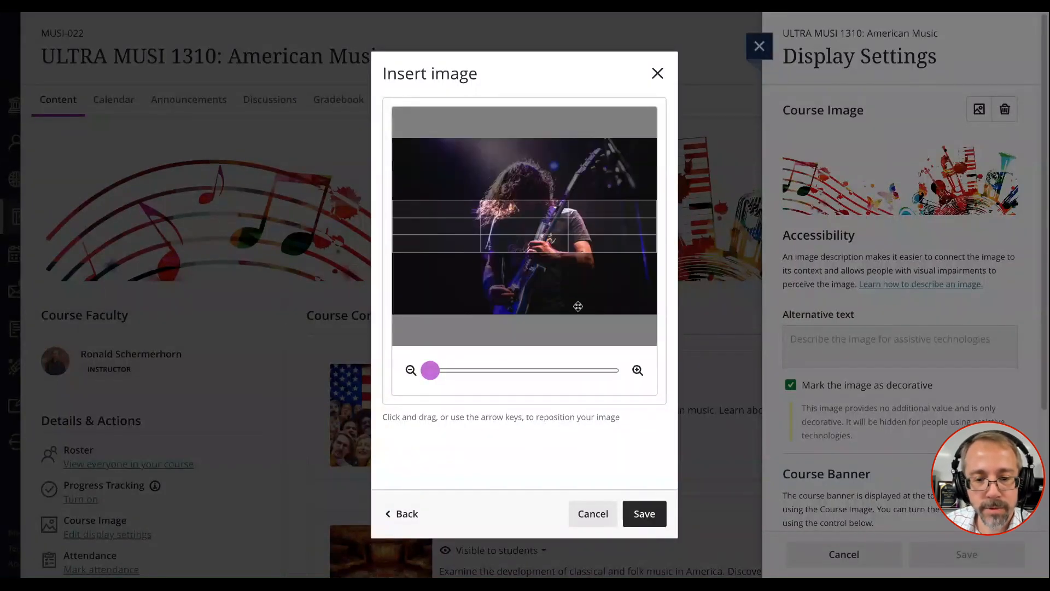
drag(577, 230, 562, 176)
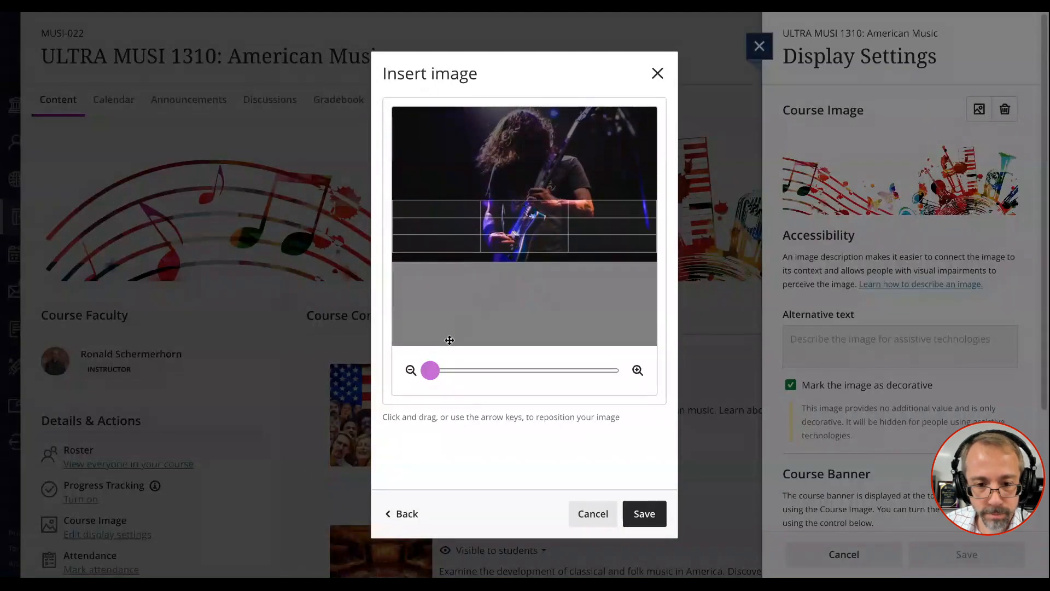
click(527, 375)
drag(526, 371, 664, 397)
drag(552, 234, 557, 311)
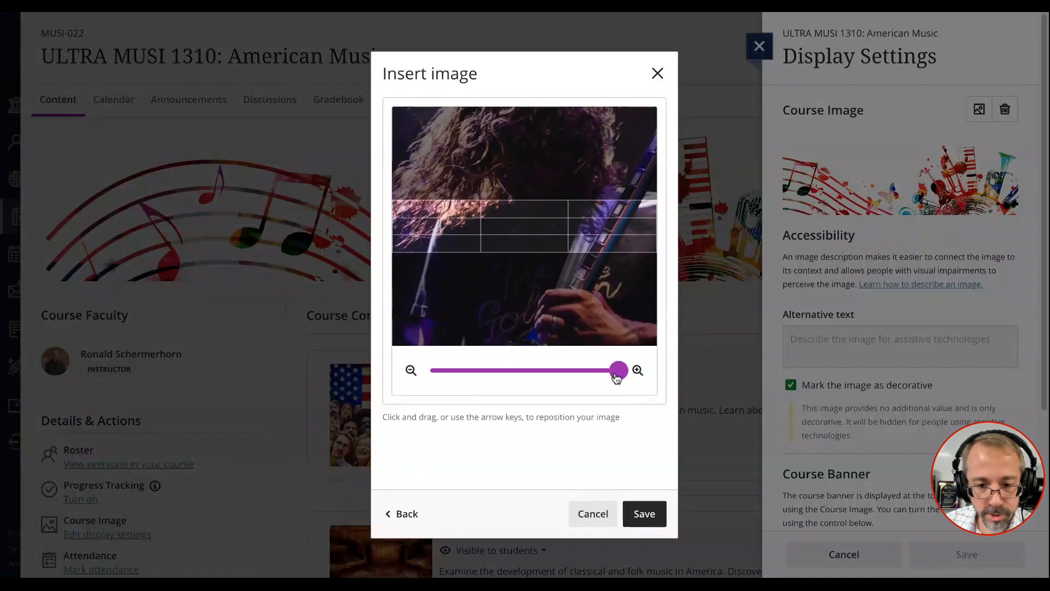
drag(619, 371, 491, 376)
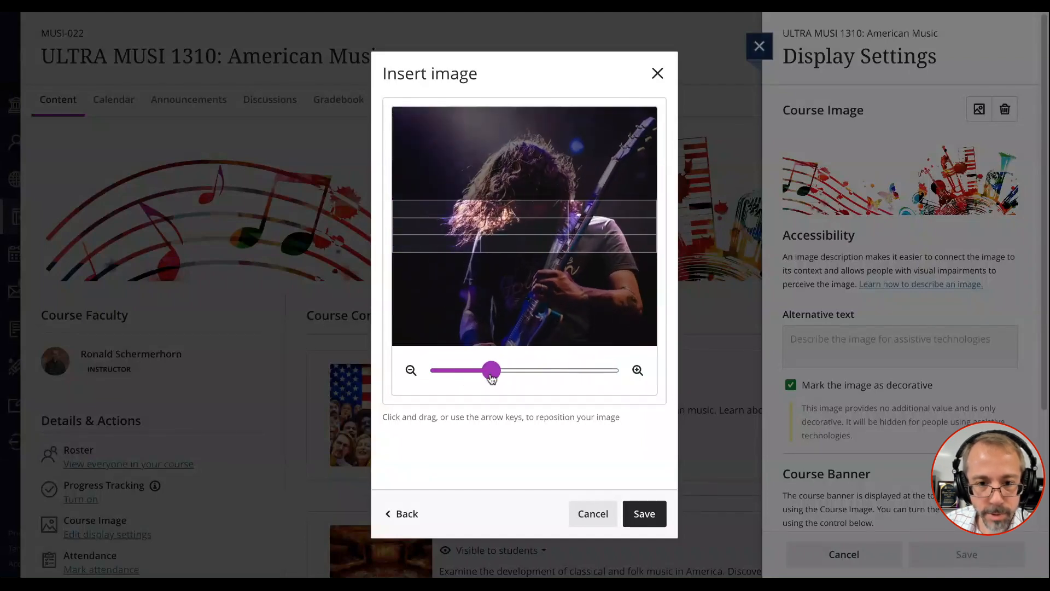
drag(509, 240, 516, 150)
drag(492, 372, 600, 370)
drag(557, 245, 562, 179)
click(644, 514)
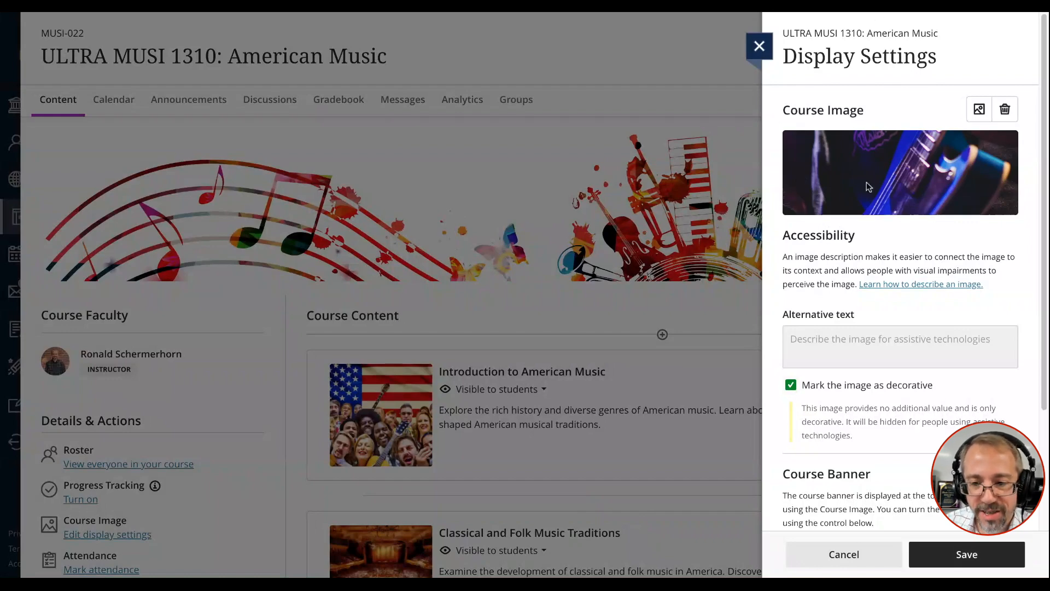
Step: Replace the course image with the Unsplash photo of a raised hand in a concert crowd, shifted upward in the crop frame
click(979, 109)
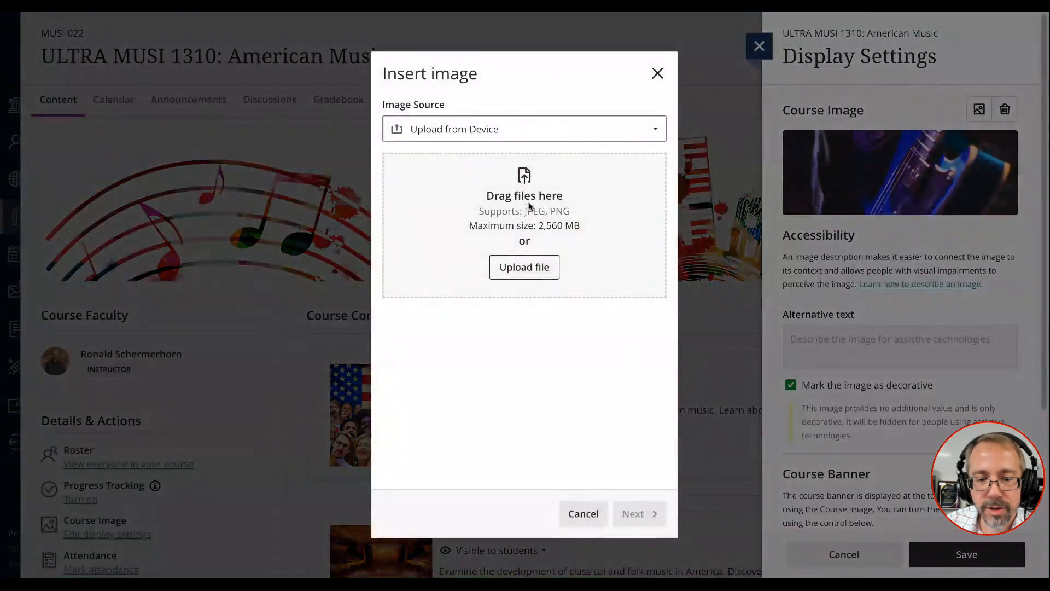
click(526, 136)
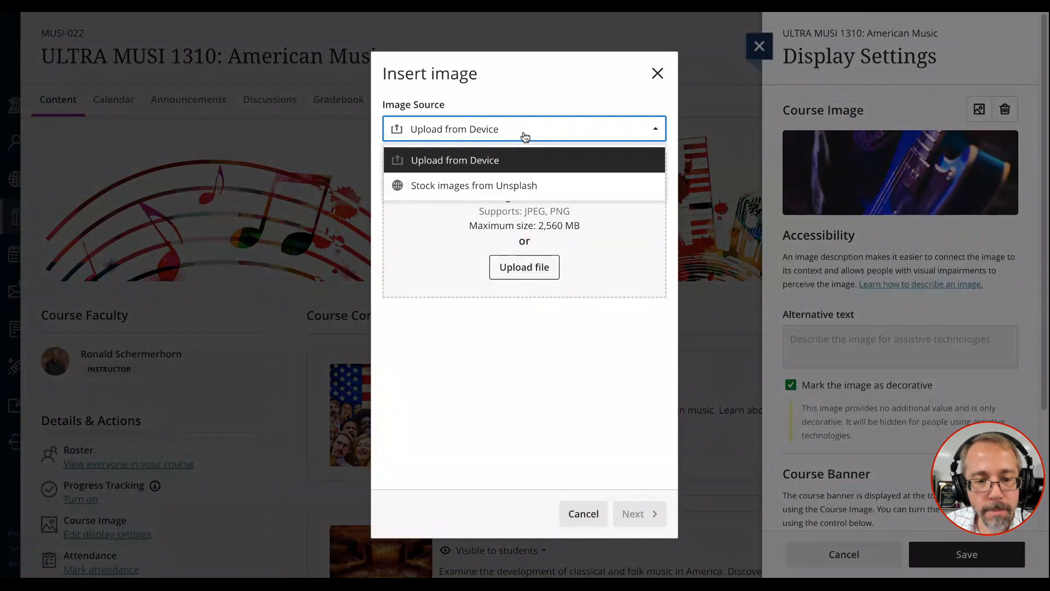
click(487, 189)
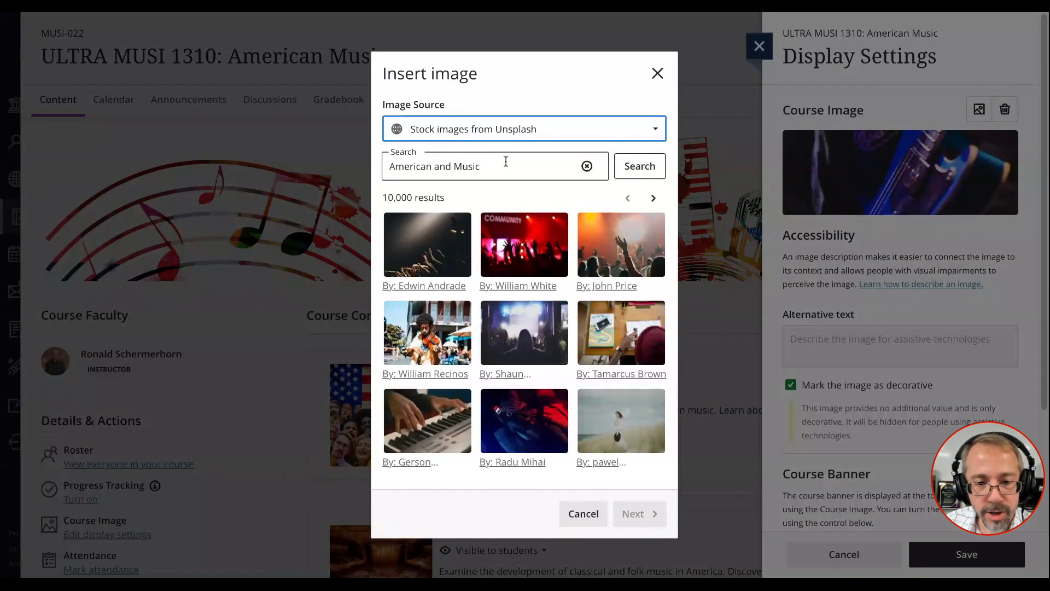
click(619, 244)
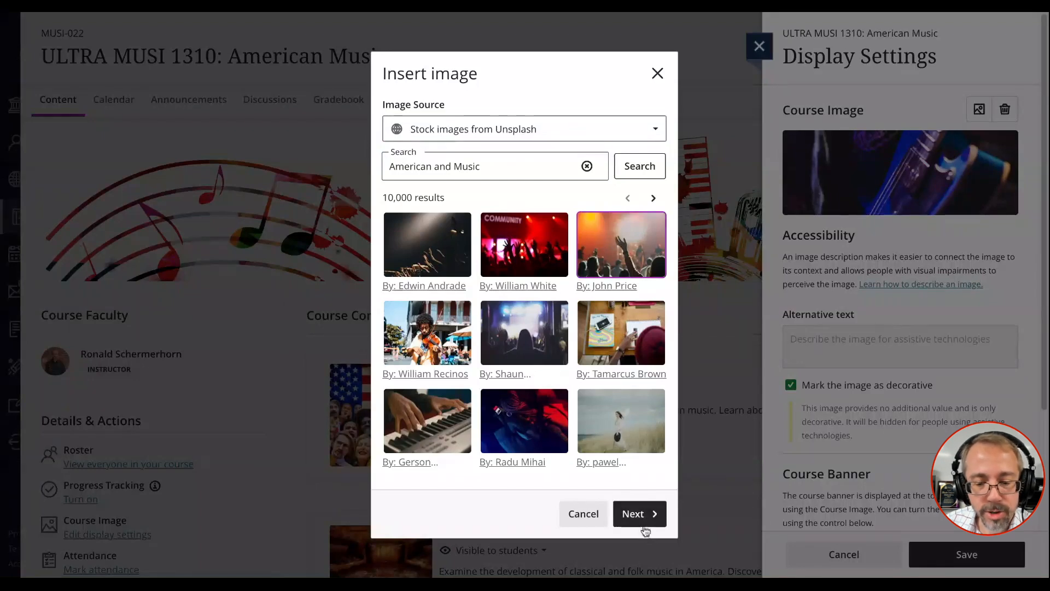
click(645, 514)
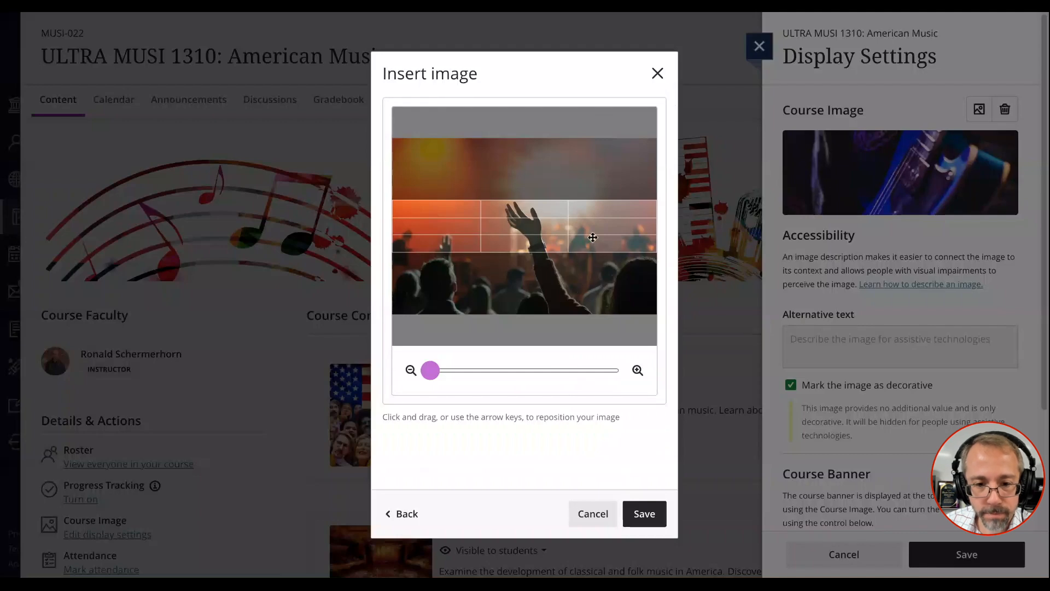
drag(594, 236, 627, 184)
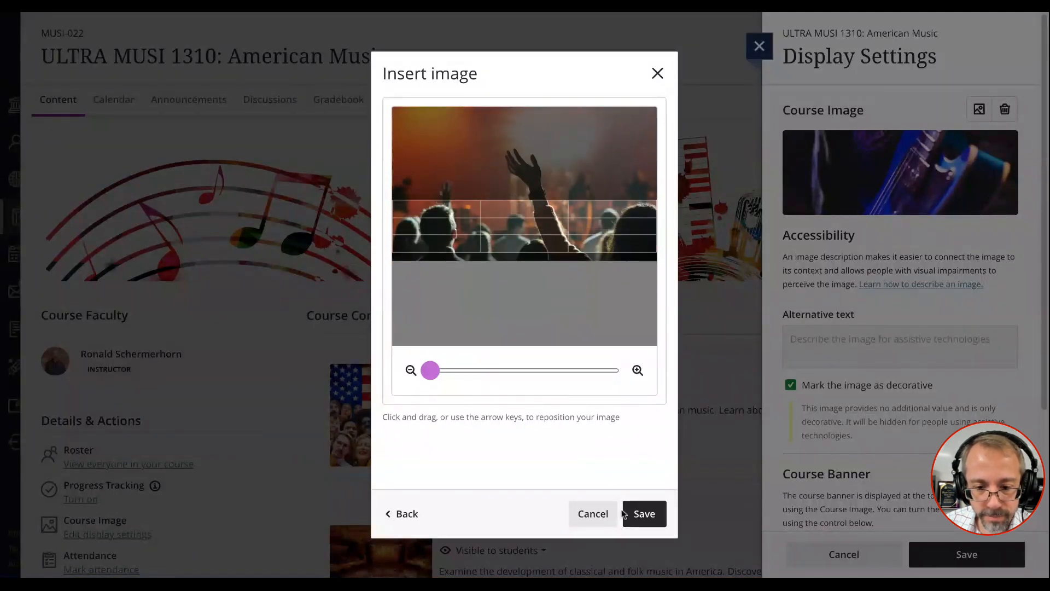
click(641, 512)
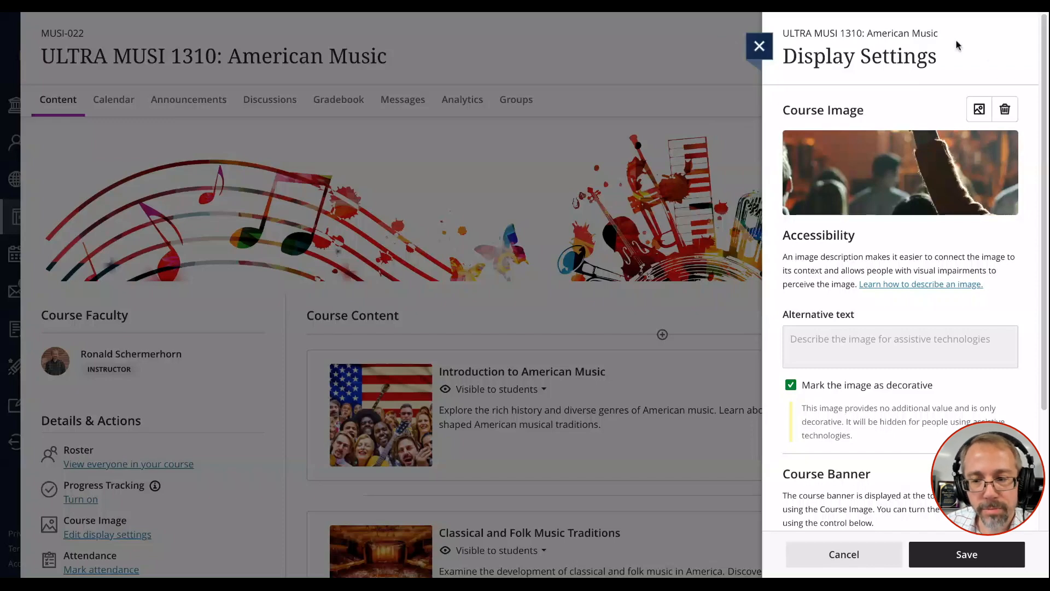
Step: Try the Unsplash photo of hands on a keyboard as the course image at the lowest zoom, and discard the display settings changes
click(979, 109)
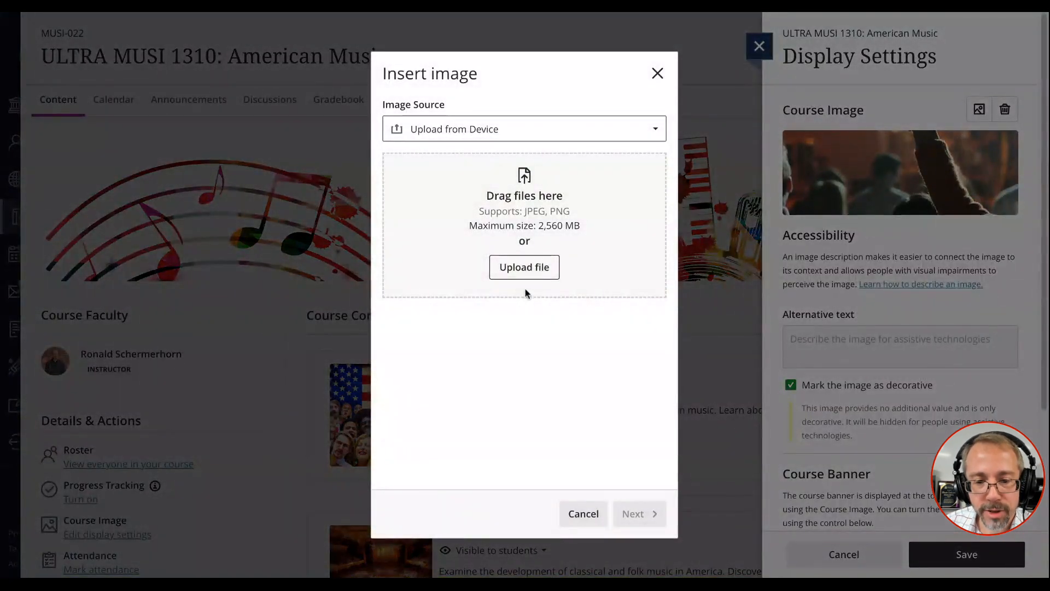
click(658, 73)
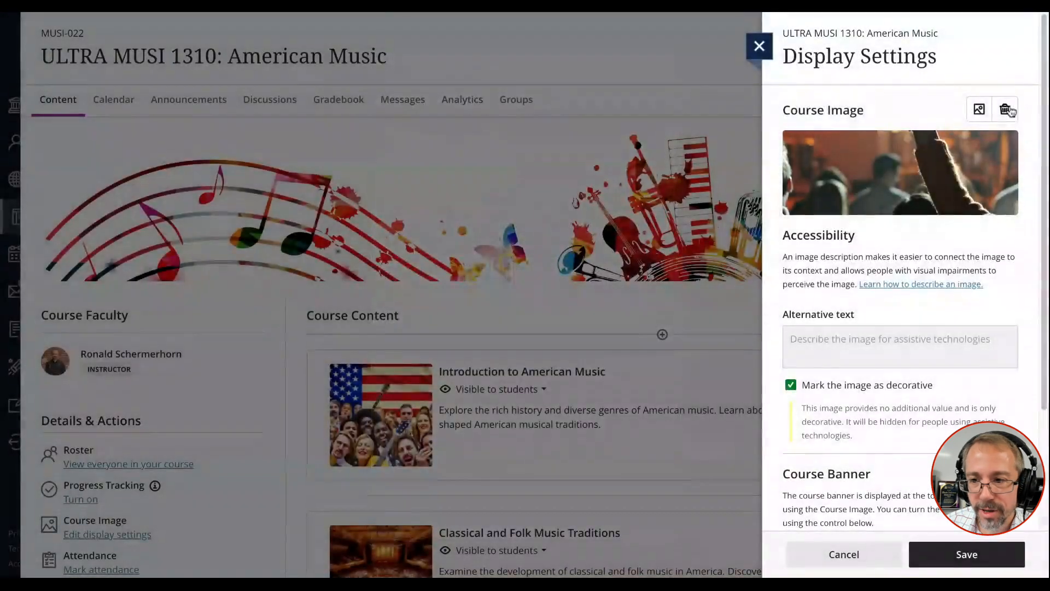
click(980, 110)
click(506, 135)
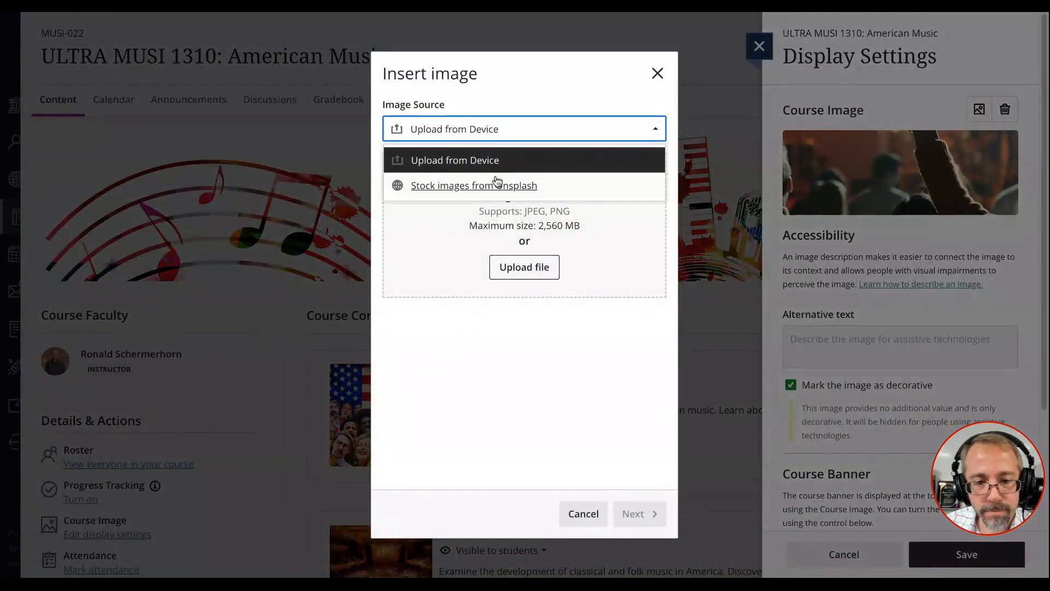
click(497, 183)
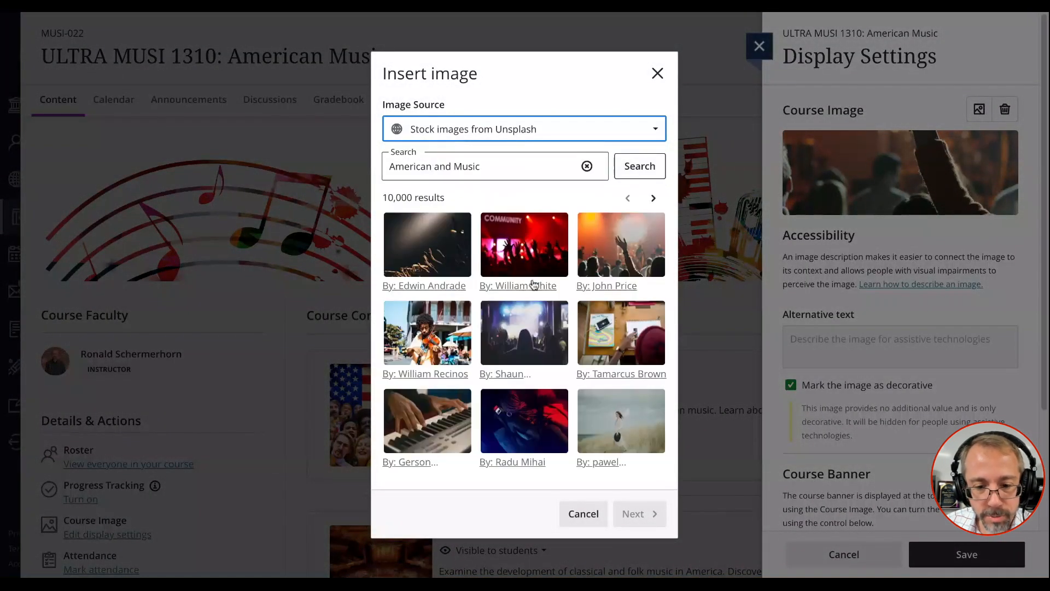
click(427, 428)
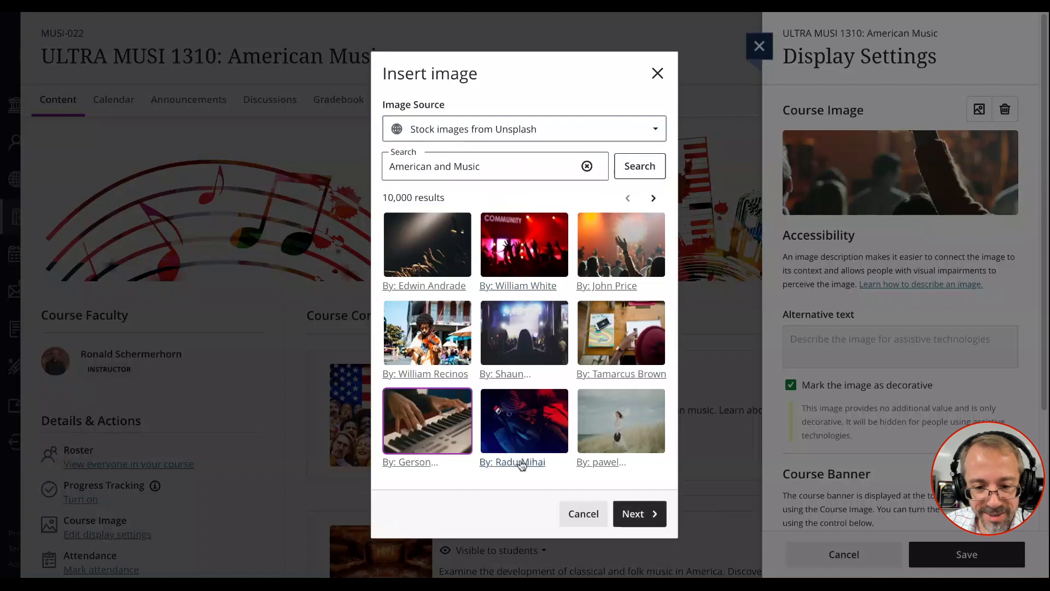
click(645, 516)
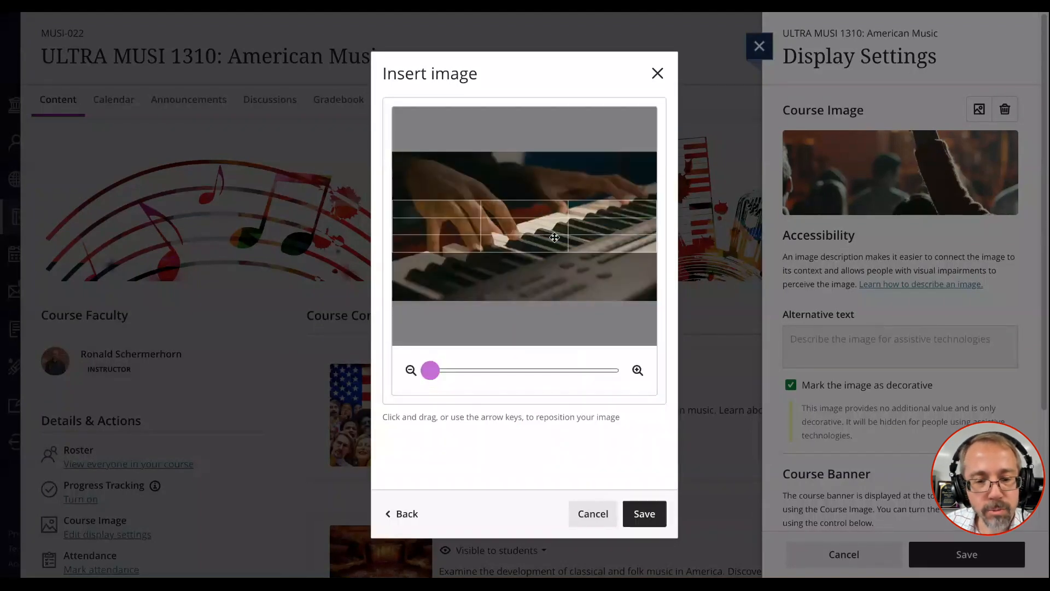
drag(554, 237, 561, 186)
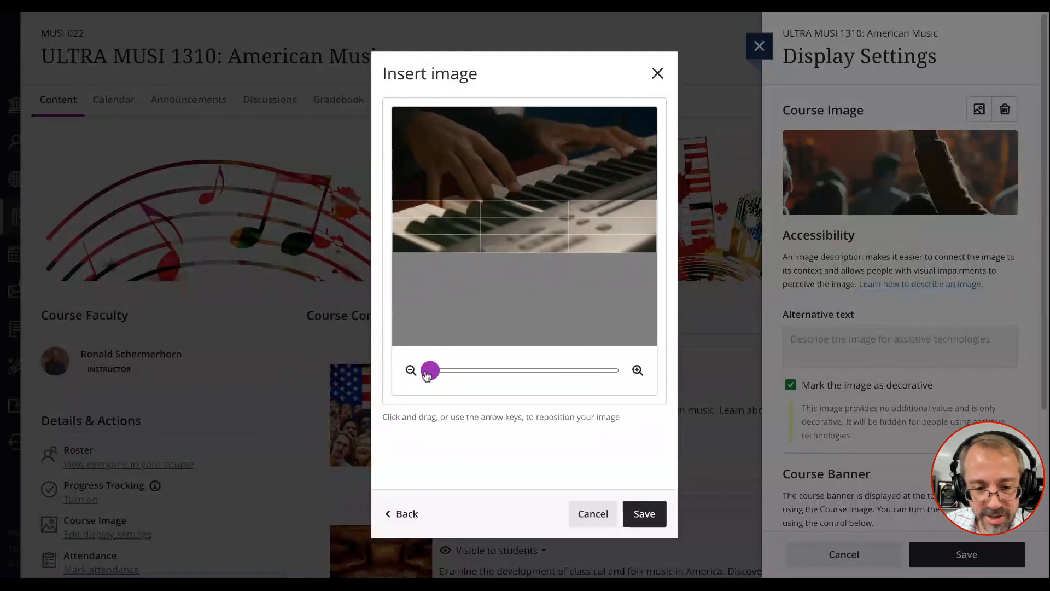
drag(430, 370, 355, 371)
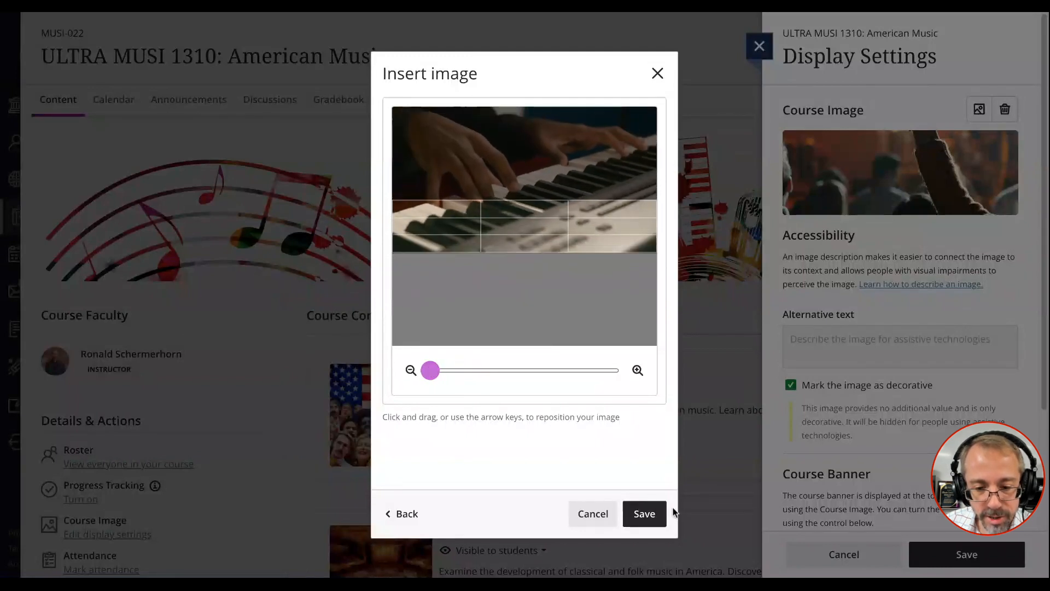
click(644, 514)
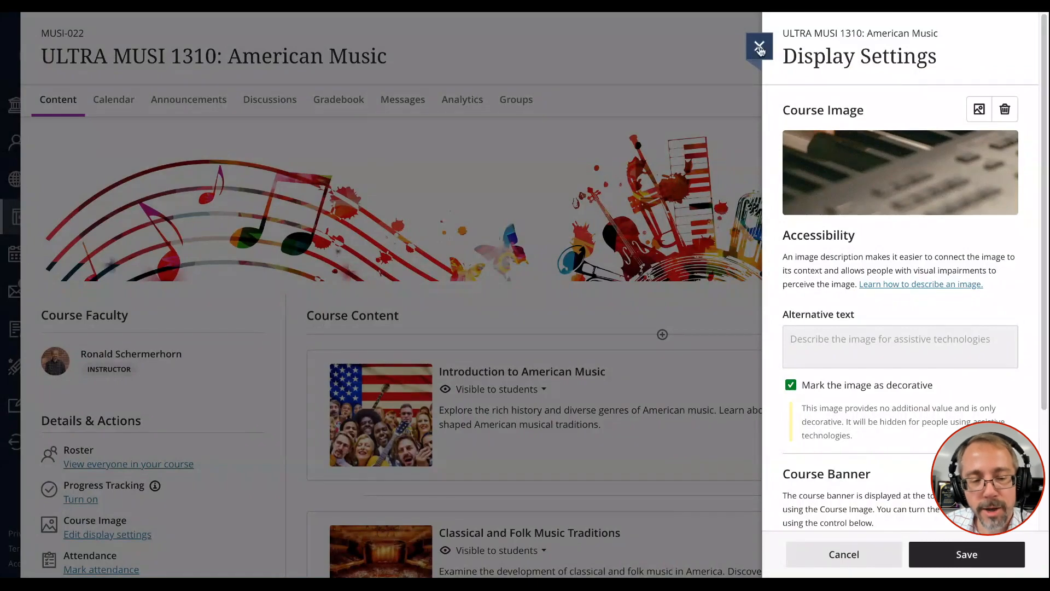
click(844, 554)
click(643, 345)
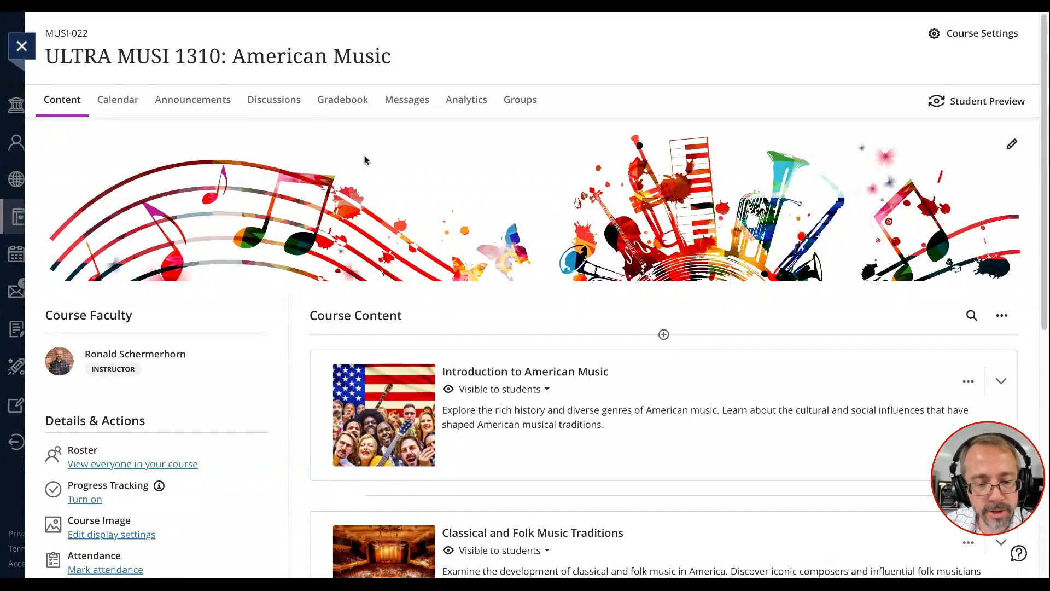
Step: Look over the course content page, from the banner down to the images of the learning modules
scroll(367, 164, down, 3)
scroll(558, 275, down, 4)
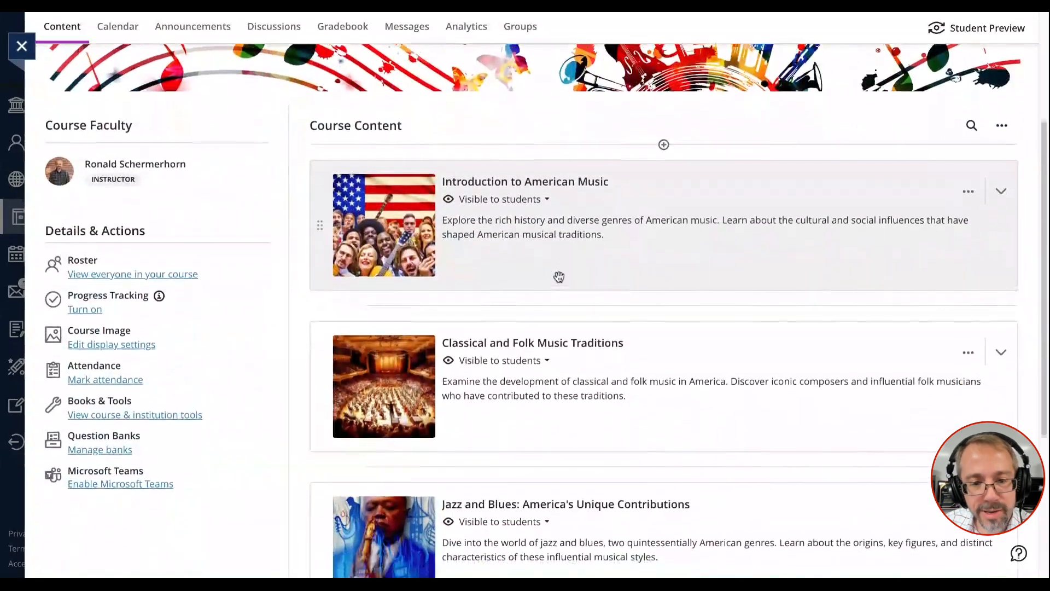
scroll(558, 275, down, 3)
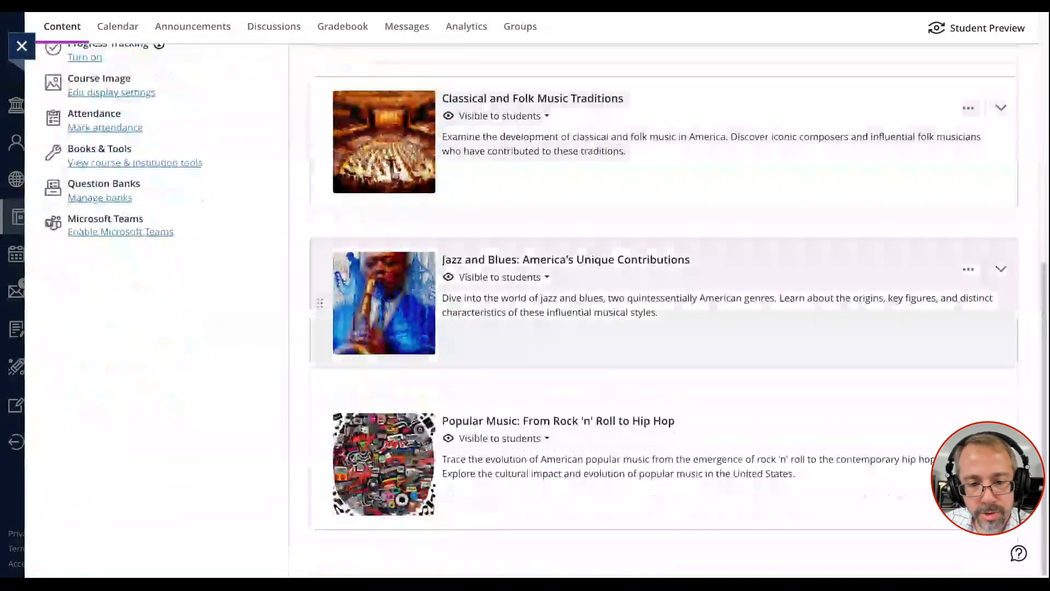
scroll(664, 334, up, 10)
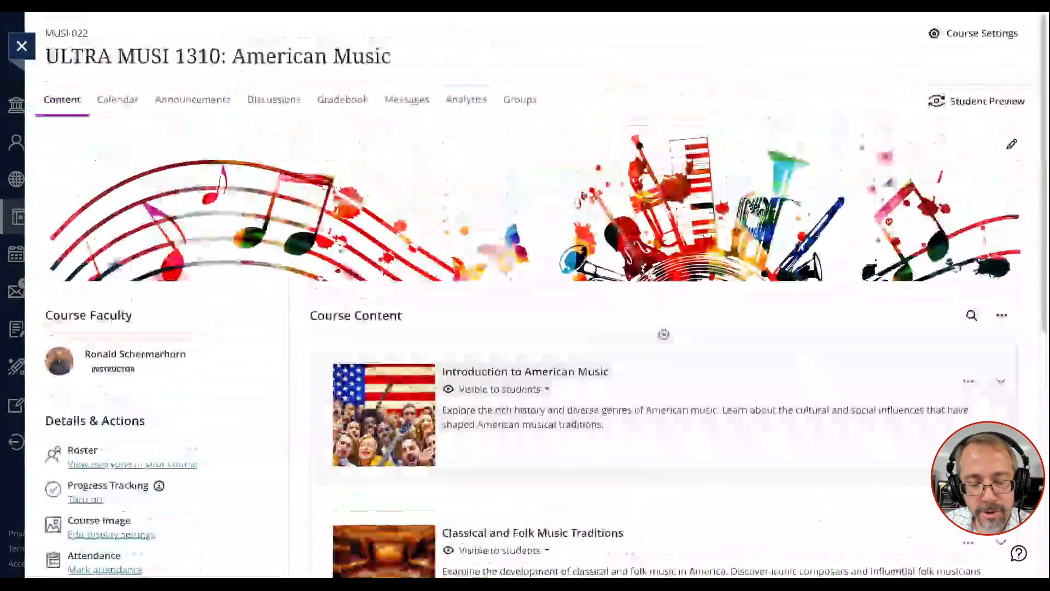
scroll(664, 334, down, 8)
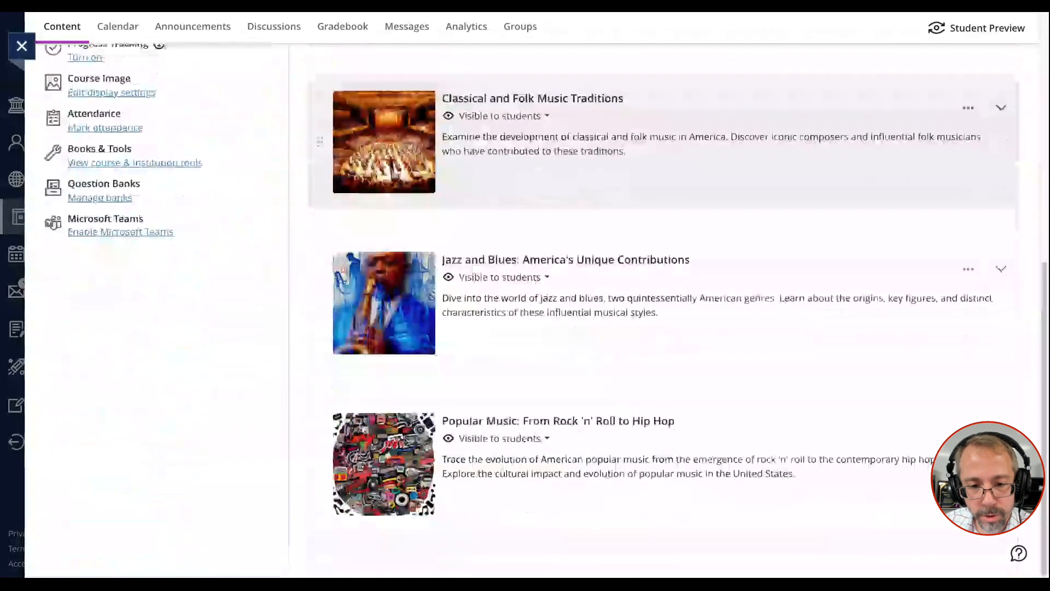
Step: Create a new assignment titled "Journal 1" in the Introduction to American Music module
scroll(573, 185, up, 5)
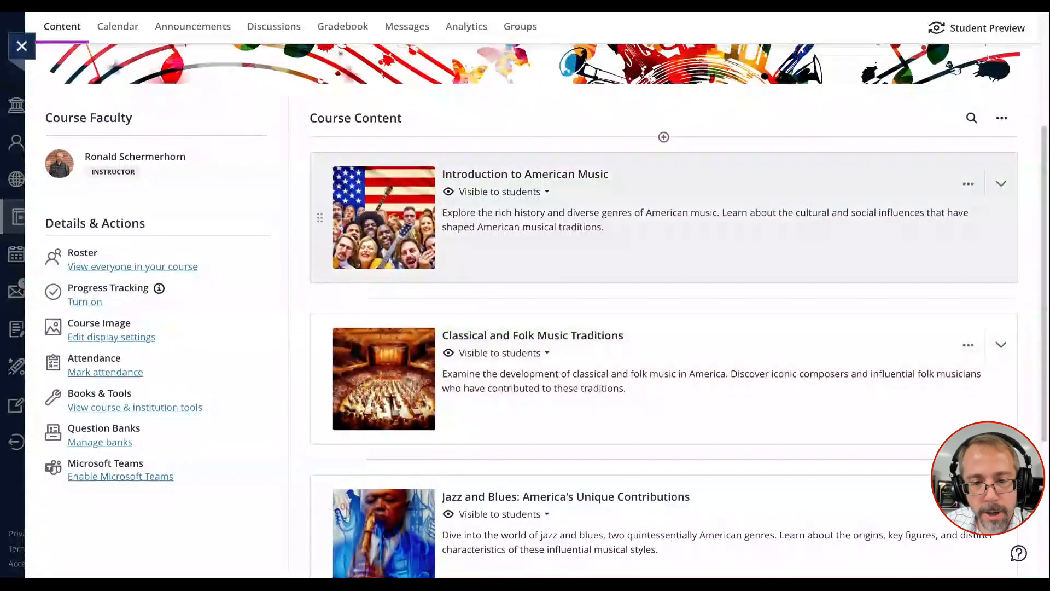
click(529, 174)
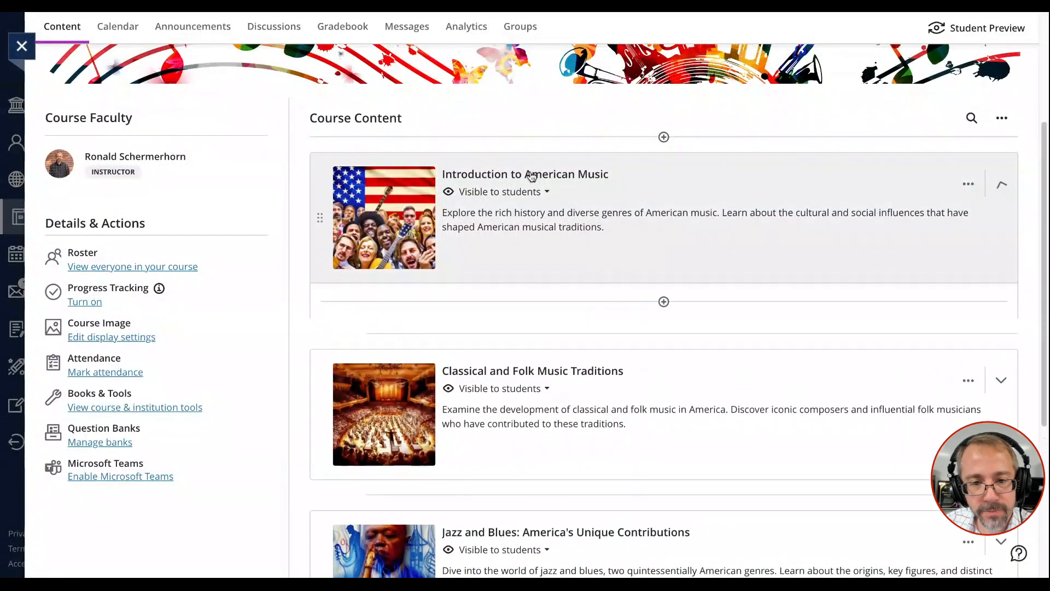
click(663, 300)
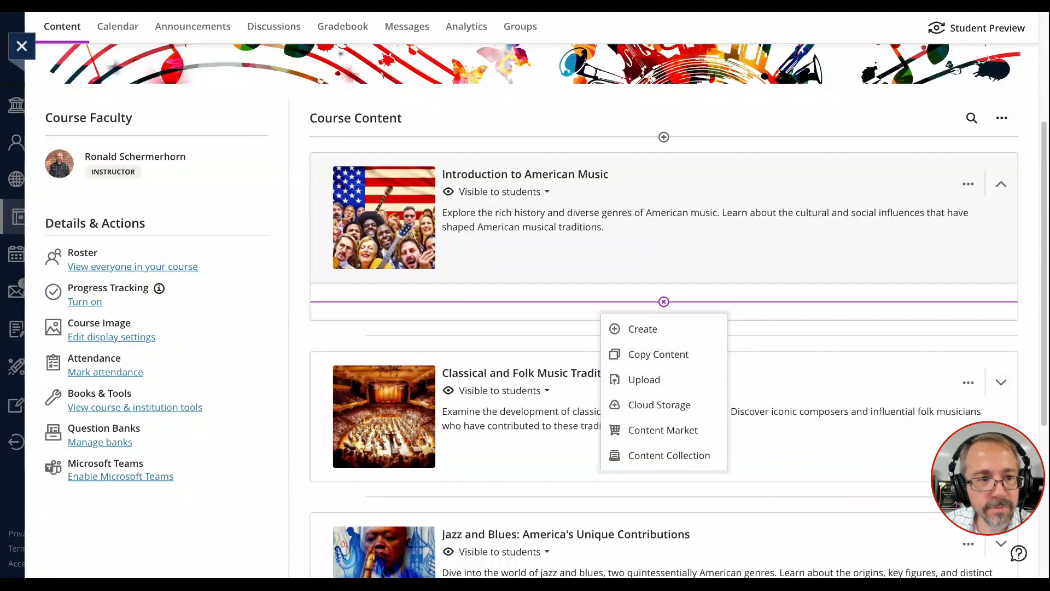
click(645, 334)
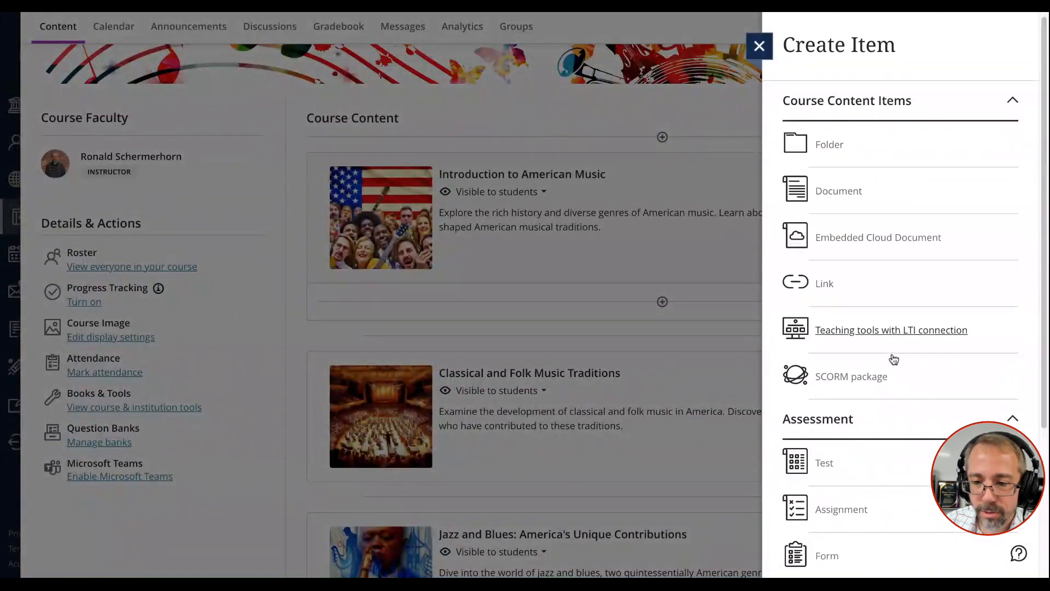
scroll(891, 359, down, 2)
click(839, 388)
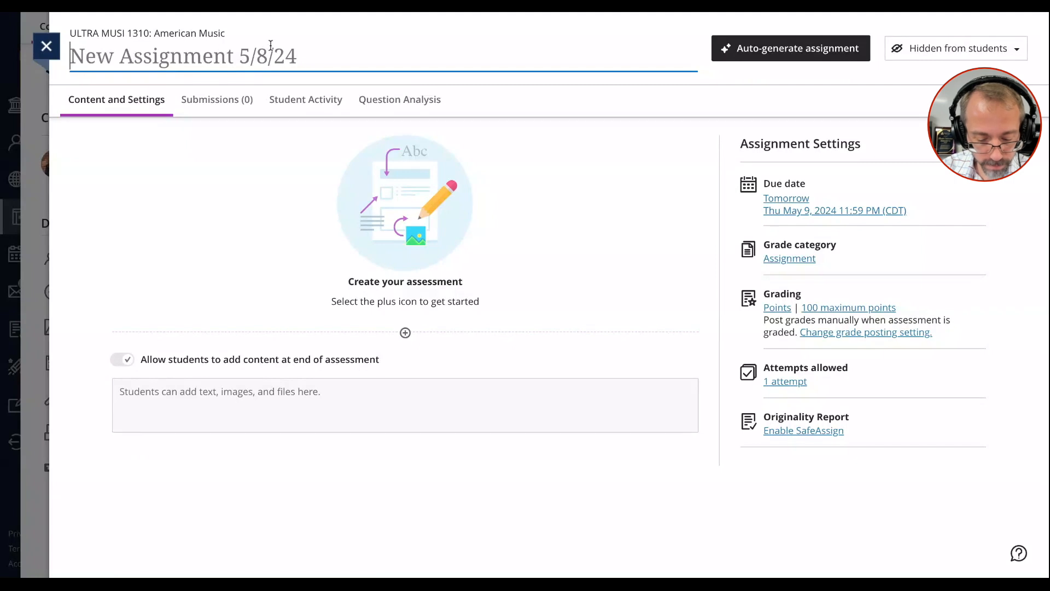
text(Journa)
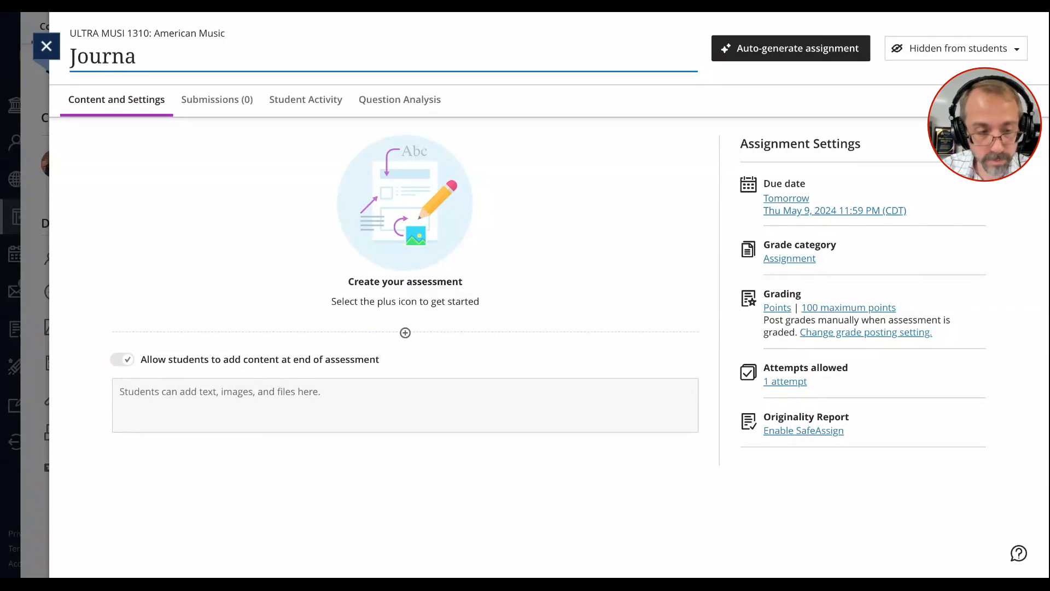
text(l 1)
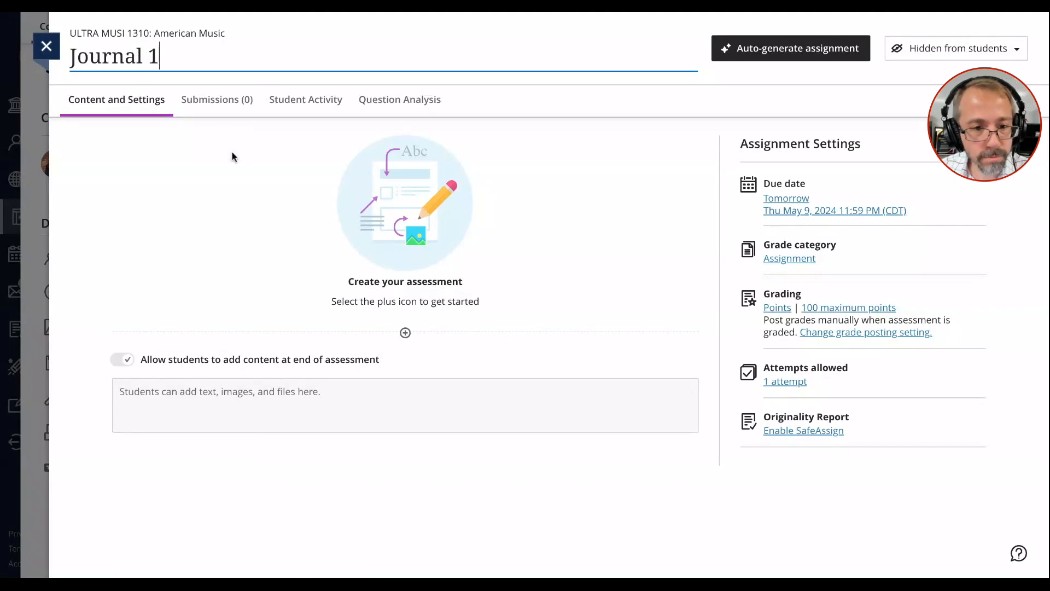
click(248, 145)
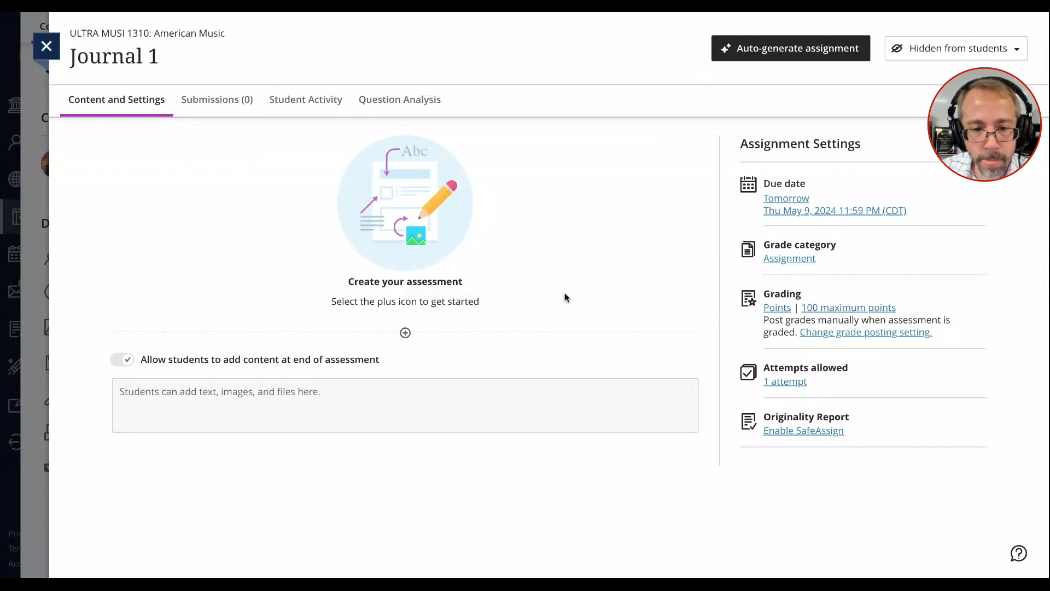
Step: Add a text block to the Journal 1 assignment and choose Unsplash stock images as the source for inserting an image
click(405, 333)
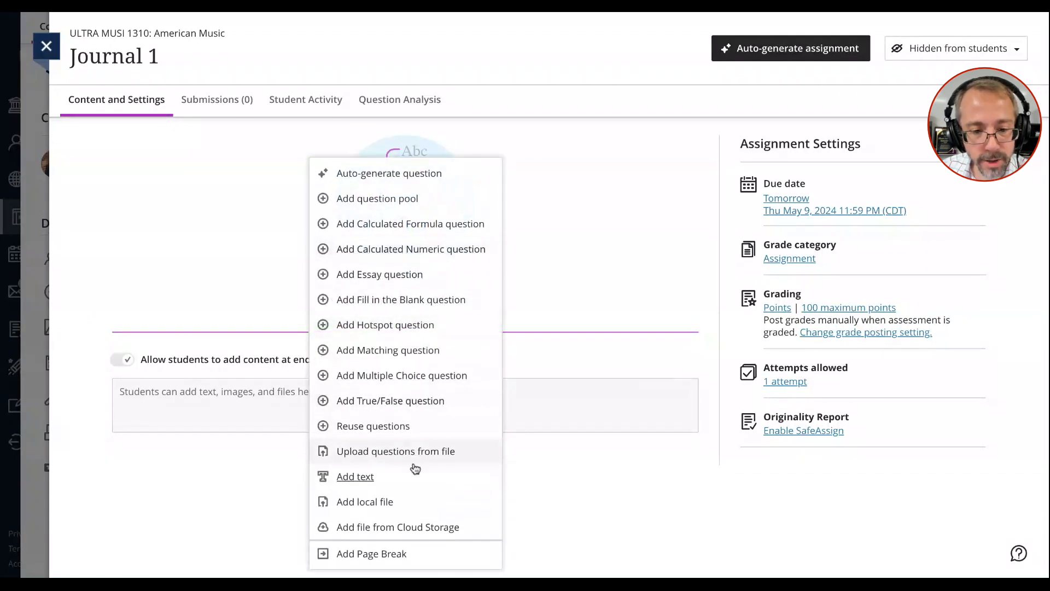
click(367, 481)
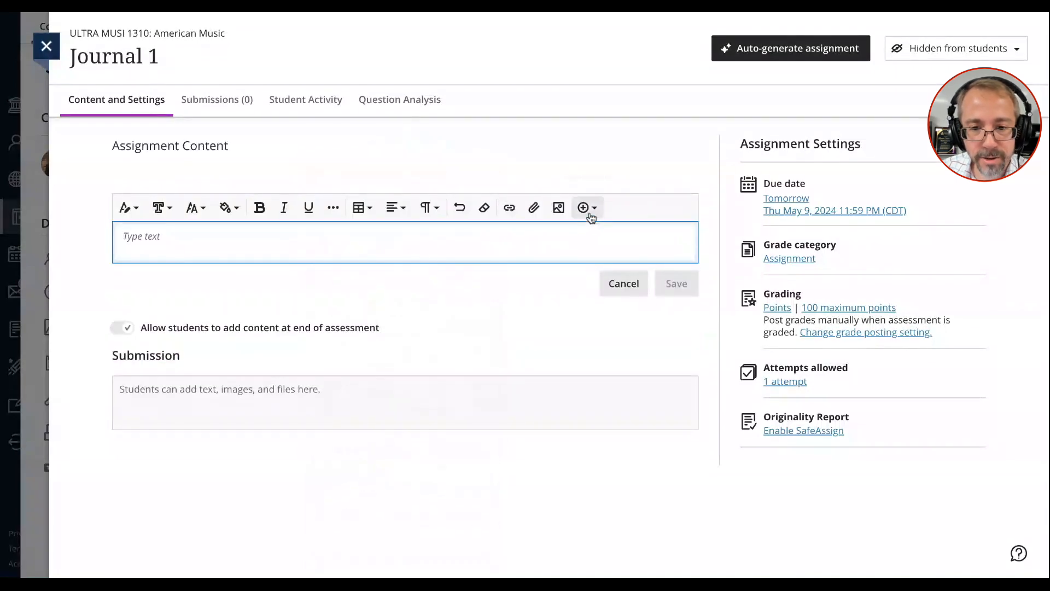
click(586, 210)
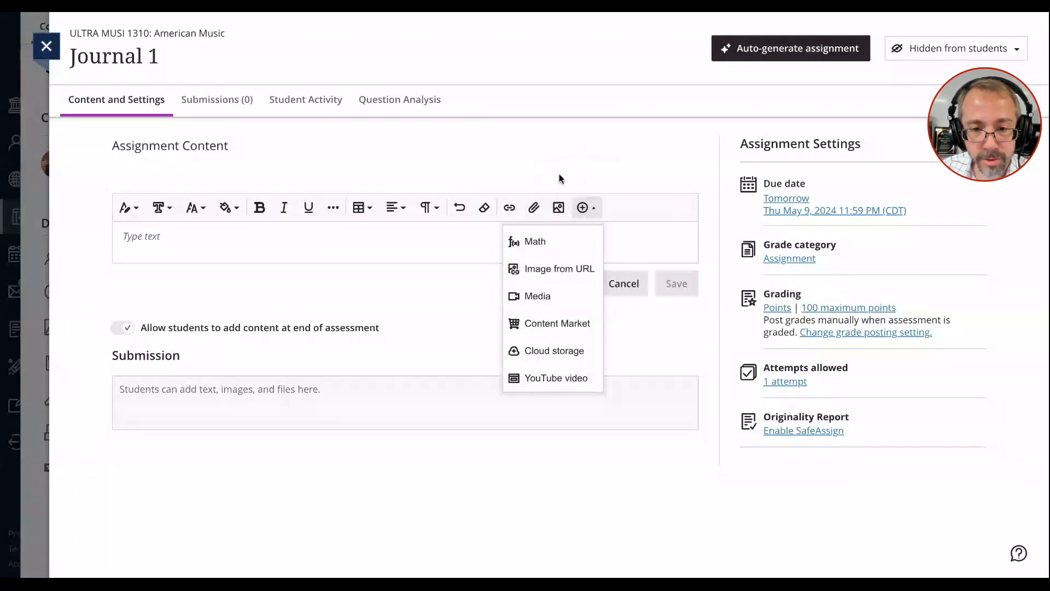
click(559, 208)
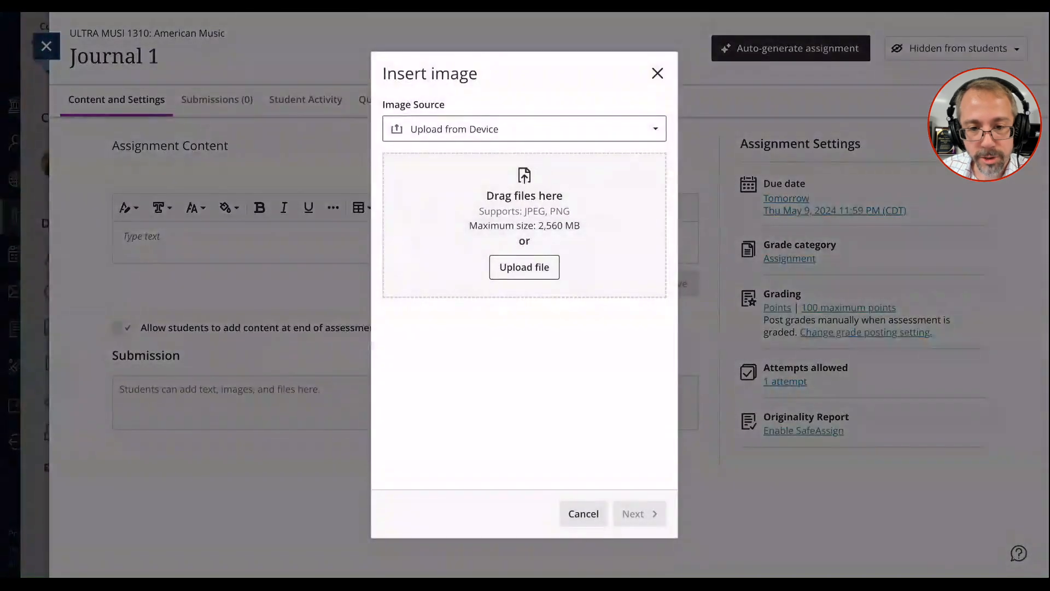
click(431, 135)
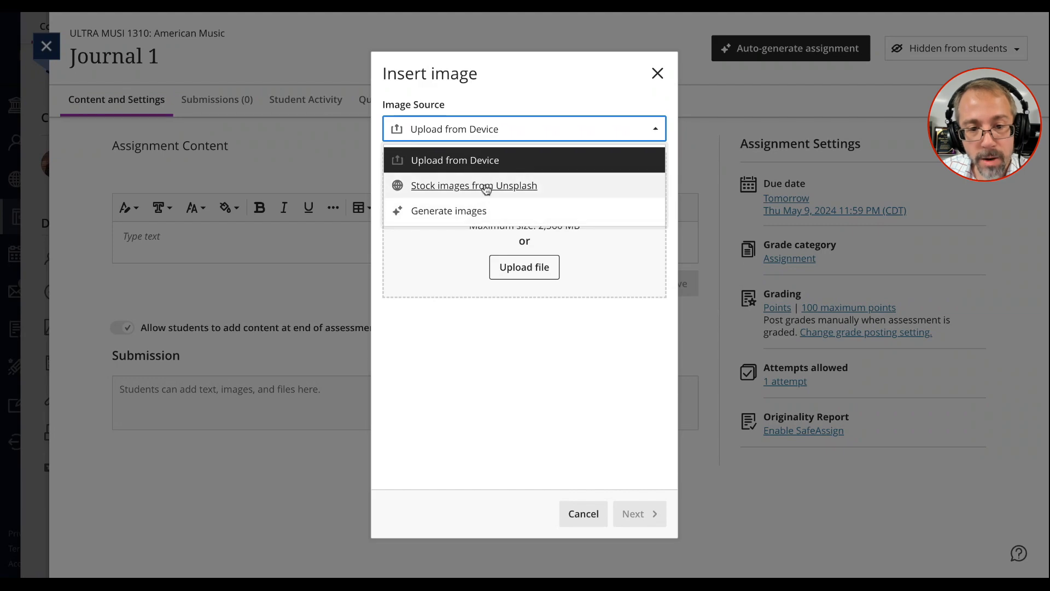
click(520, 189)
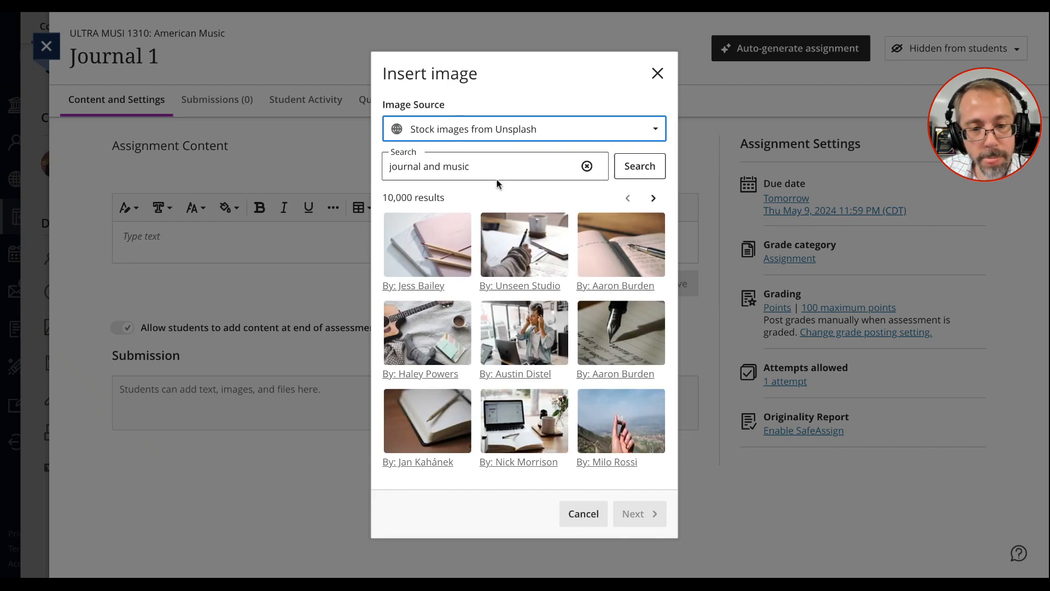
Step: Select the Unsplash photo of a person writing beside a mug, keeping the original aspect ratio and the lowest zoom
click(487, 167)
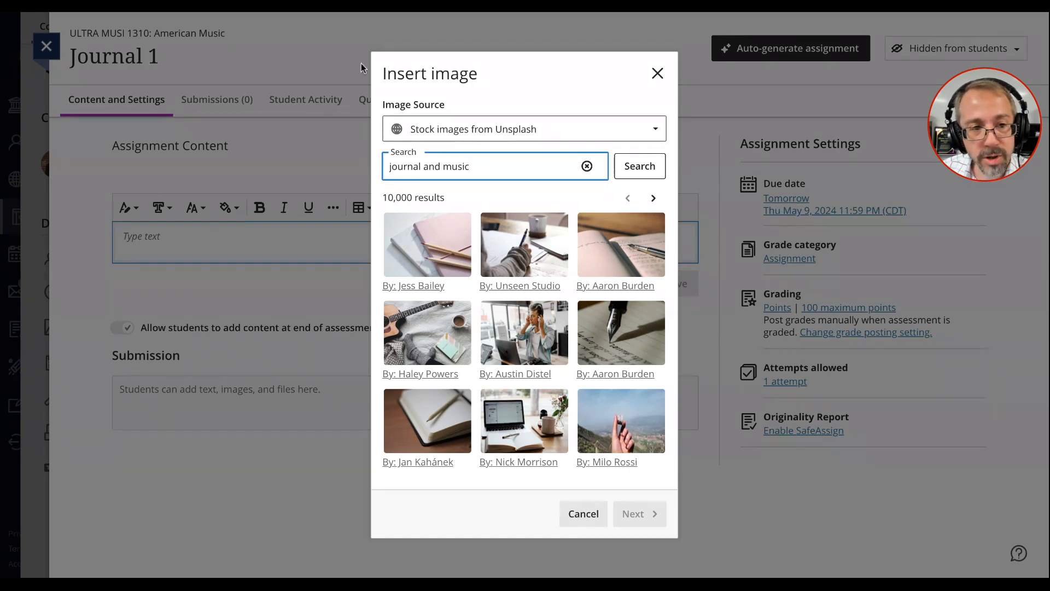
click(549, 268)
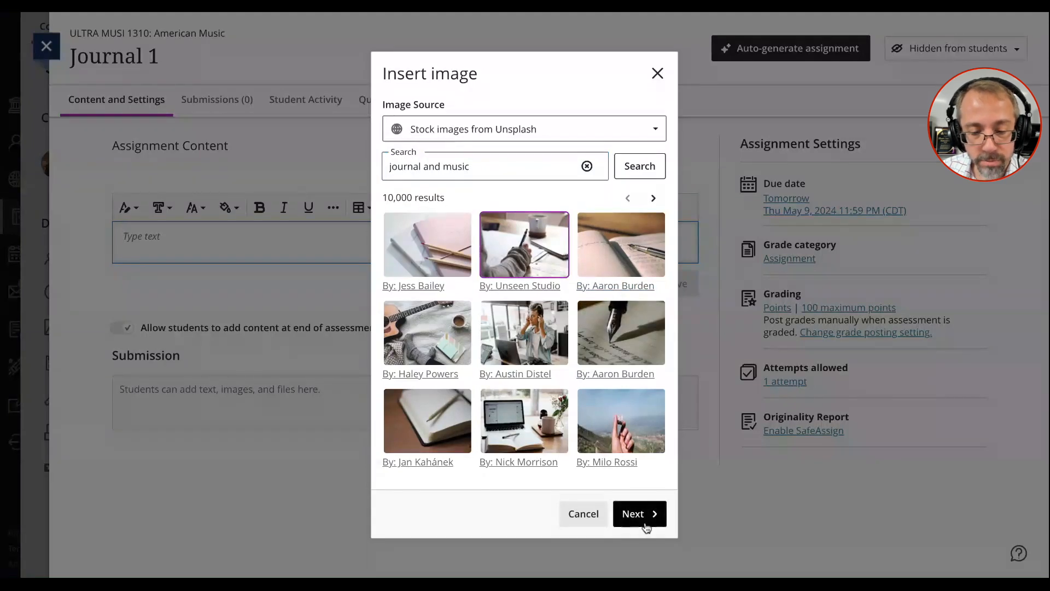
click(484, 172)
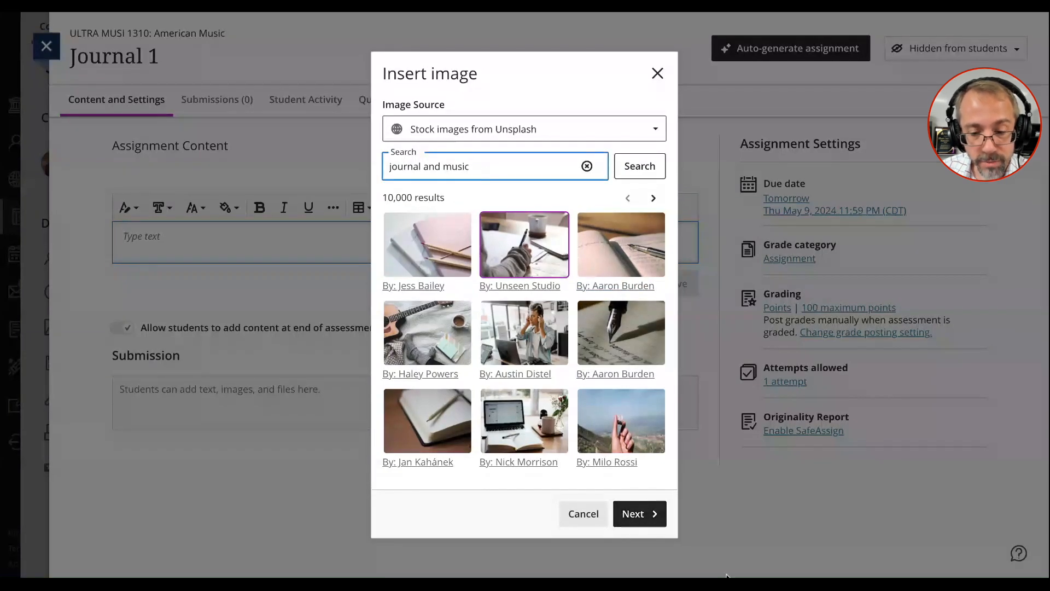
click(643, 517)
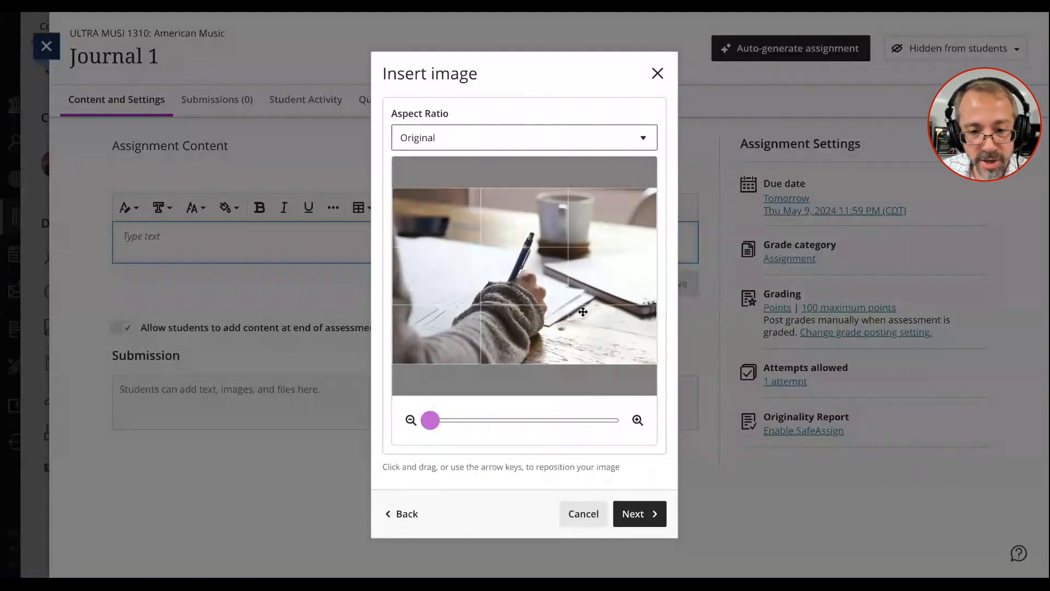
drag(430, 420, 350, 422)
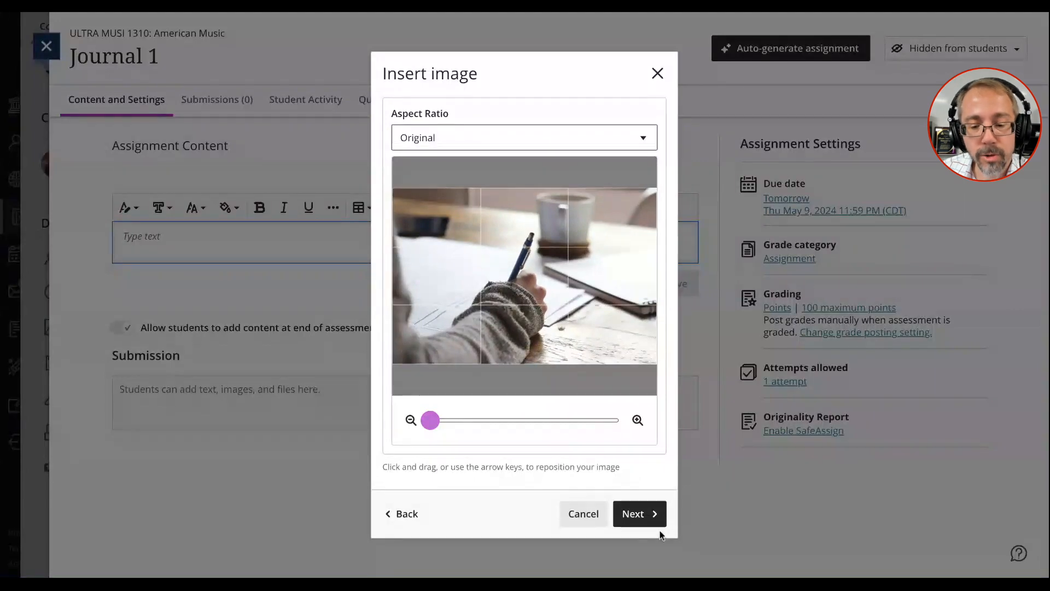
click(640, 515)
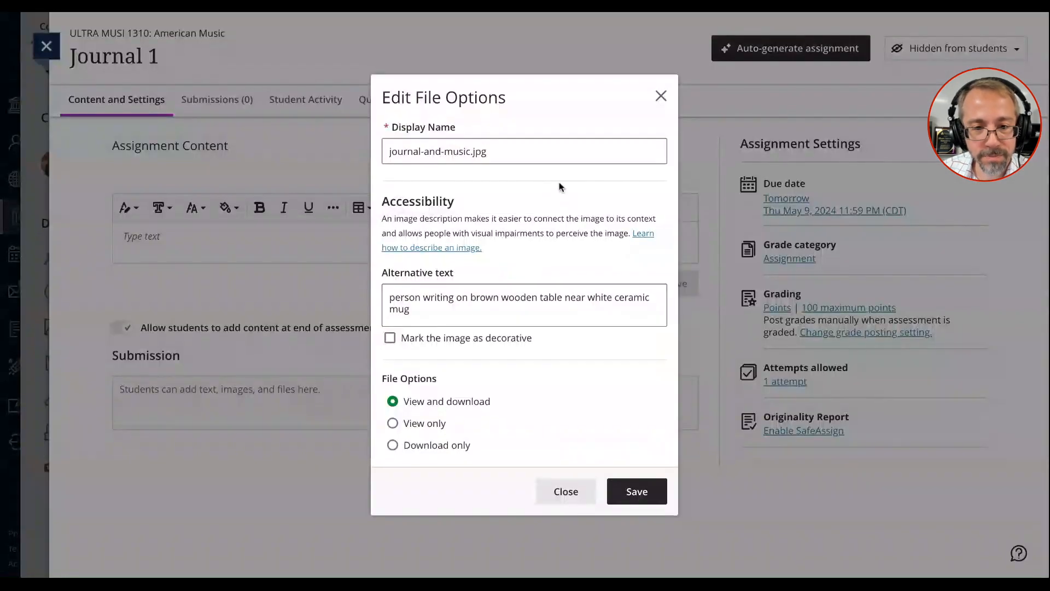
Step: Name the image "Music Journal", edit its alternative text to "a person writing on brown wooden table near white ceramic mug.", and save it as view only
drag(503, 156, 387, 145)
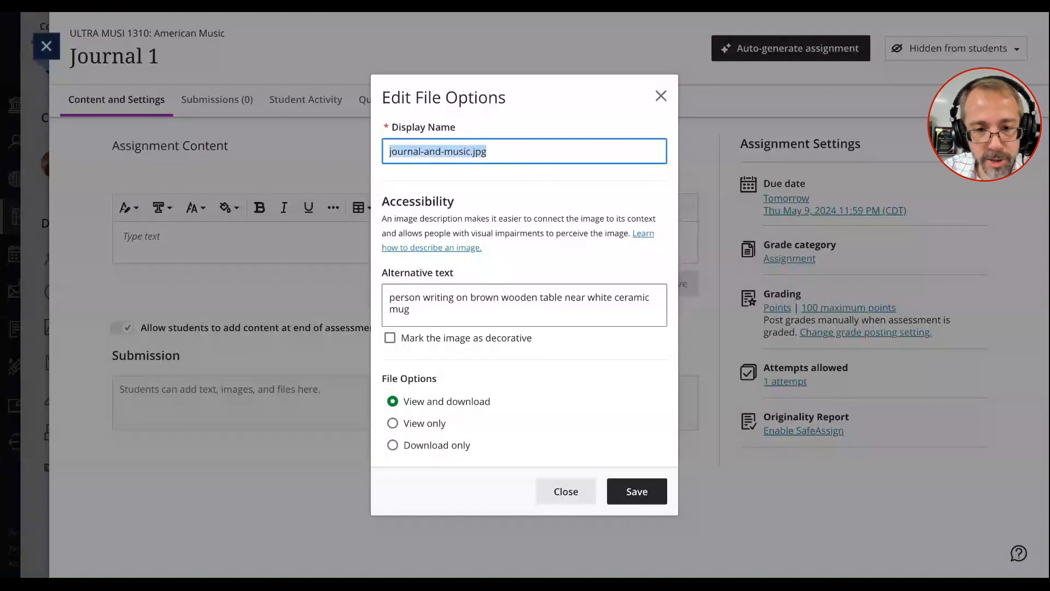
key(BackSpace)
text(Music)
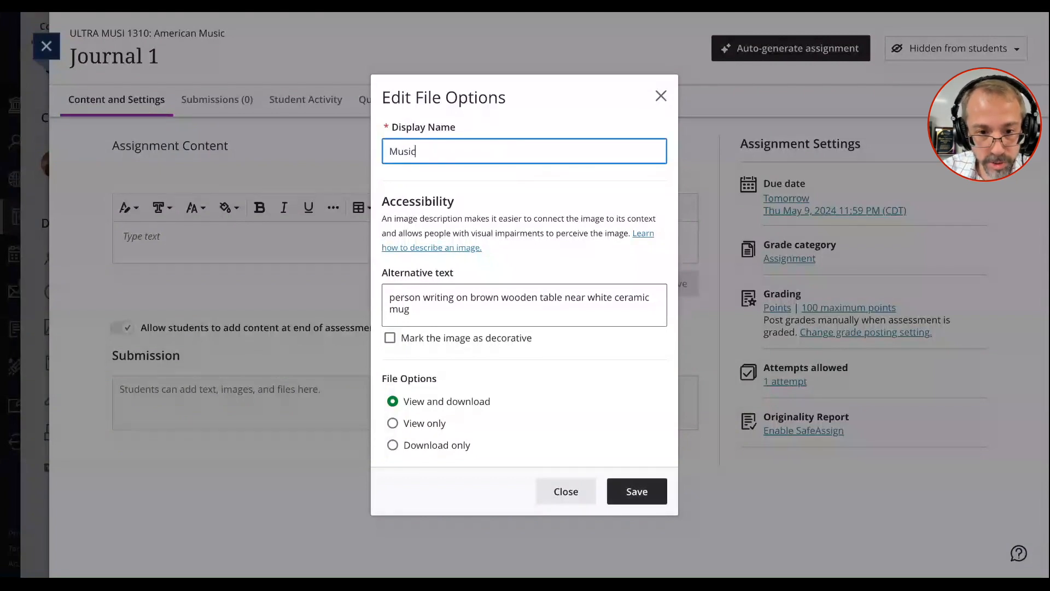
text( Journal)
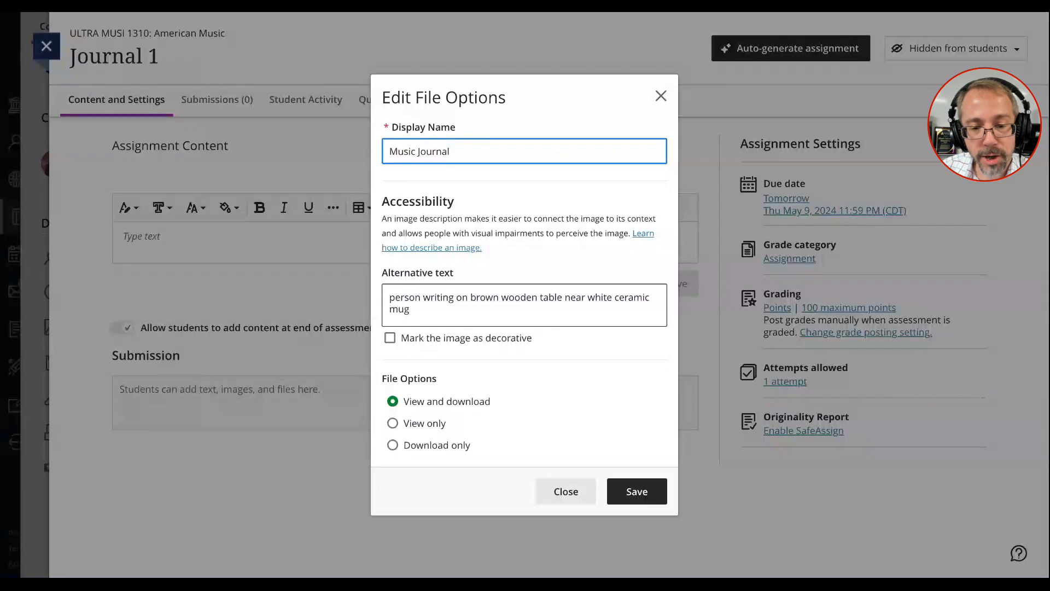
key(Tab)
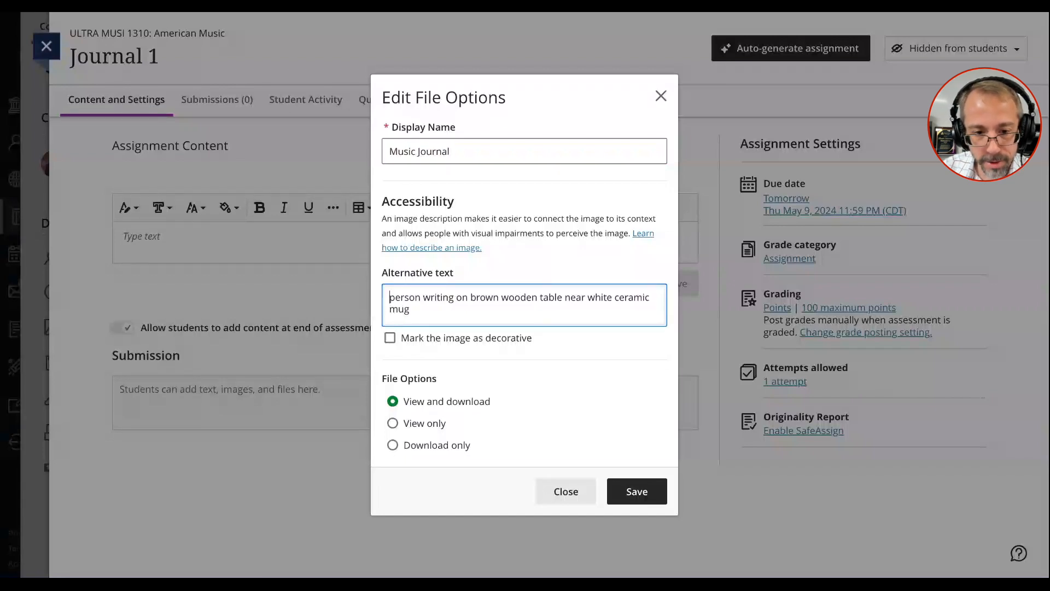
text(a)
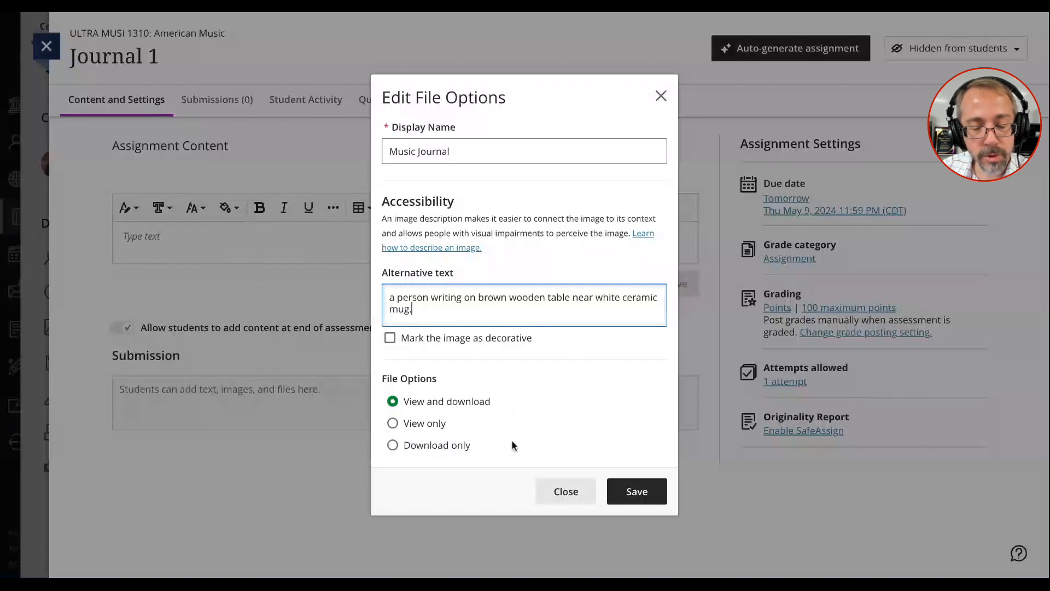
click(393, 423)
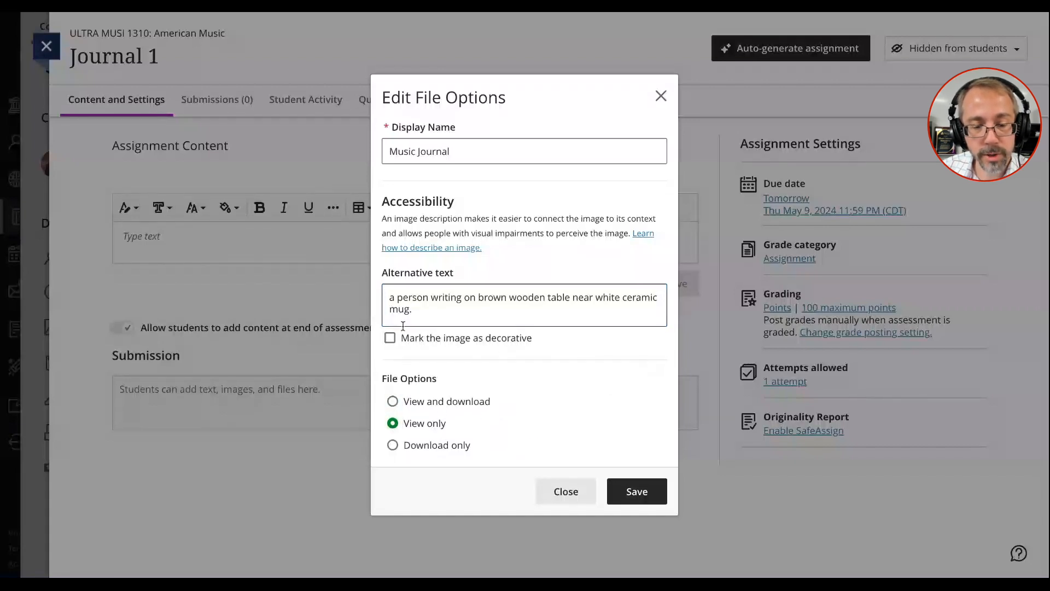
click(636, 491)
Step: Look over the inserted writing photo in the assignment content and discard the text block
scroll(537, 306, down, 4)
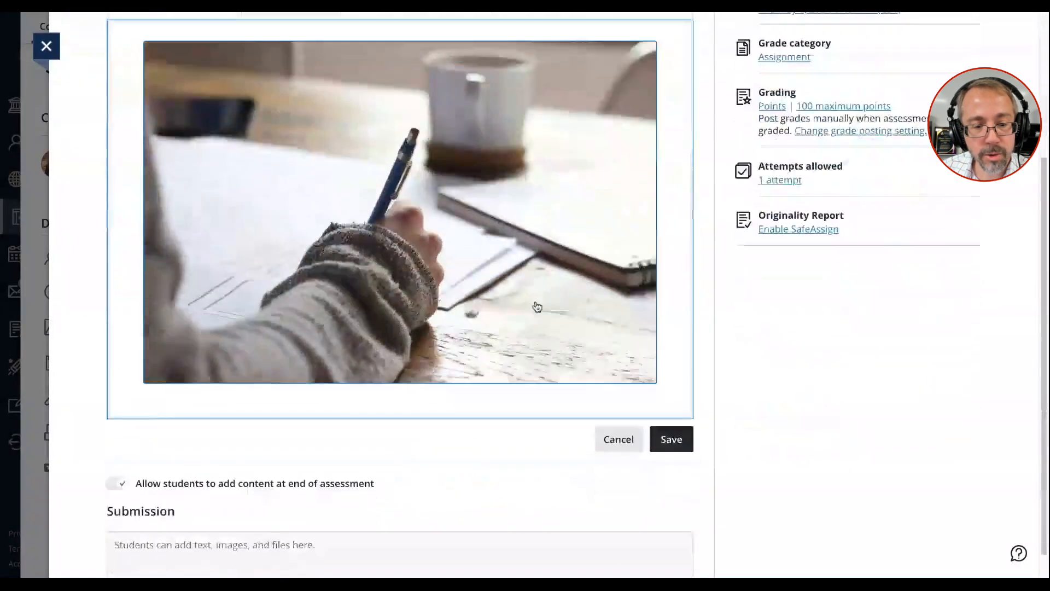
scroll(537, 307, up, 2)
scroll(538, 307, down, 1)
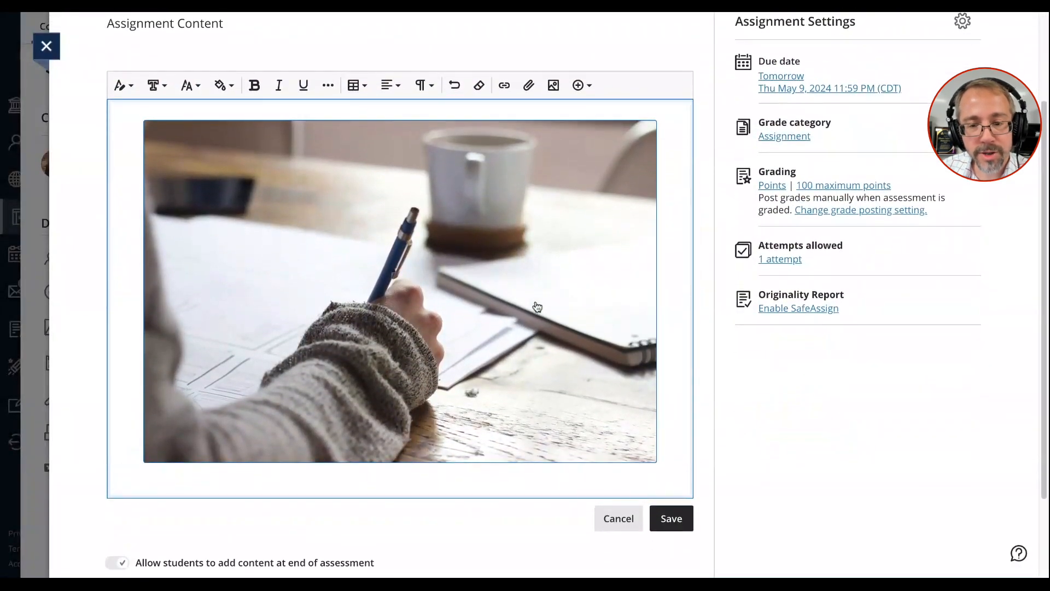
scroll(538, 307, up, 1)
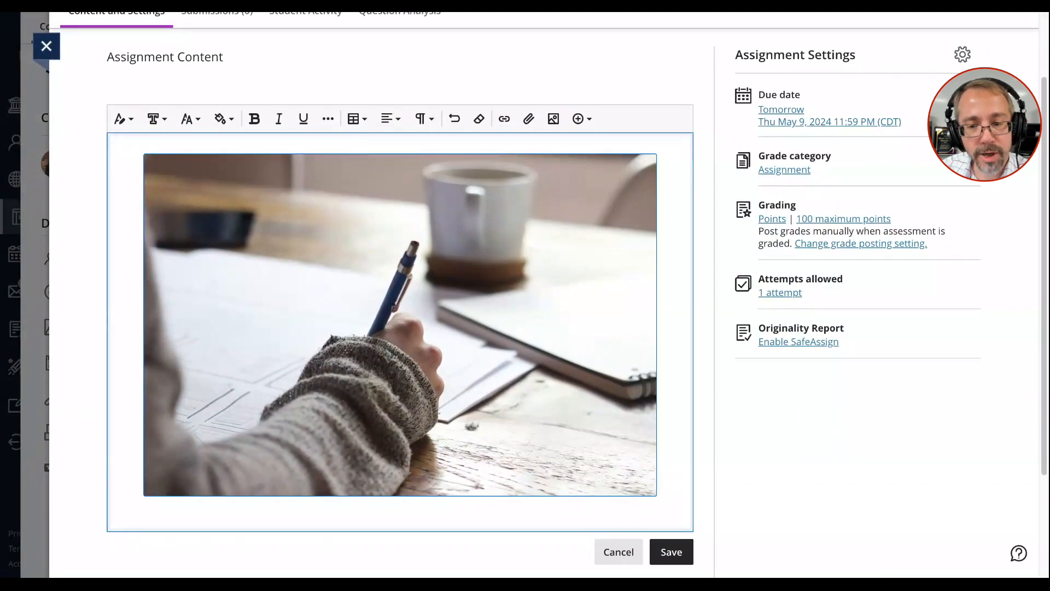
scroll(530, 237, up, 2)
scroll(531, 236, up, 1)
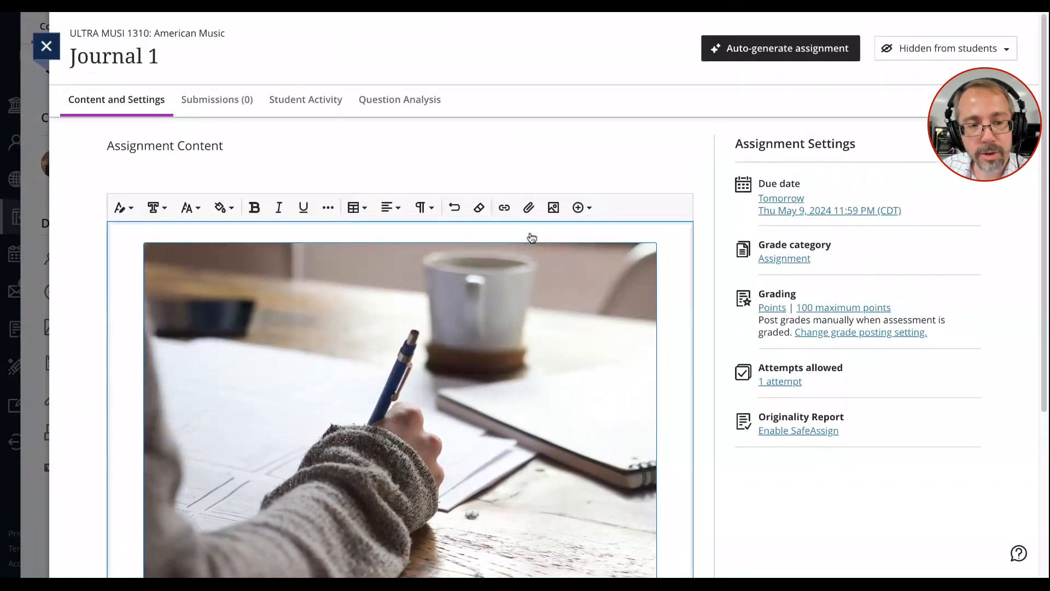
scroll(554, 235, down, 1)
scroll(553, 235, down, 3)
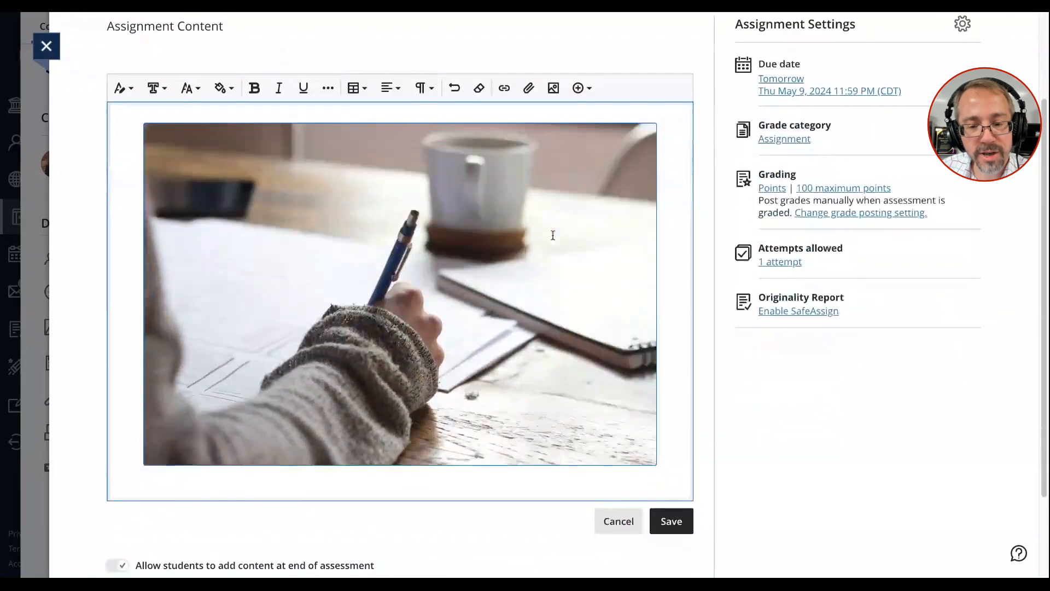
click(616, 535)
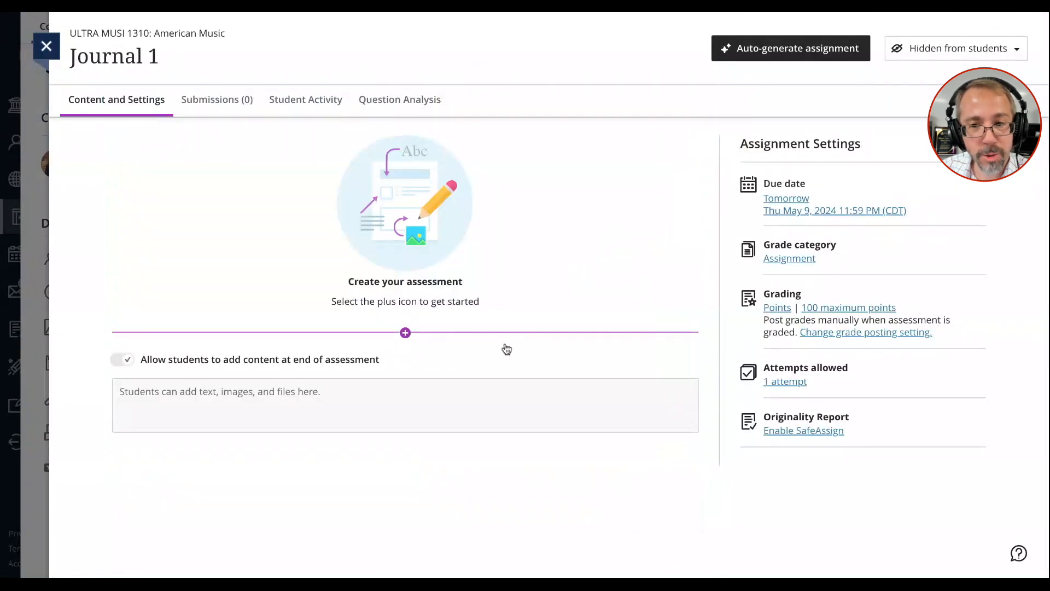
Step: Add a text block to the Journal 1 assignment and choose generated images as the source for inserting an image
click(405, 333)
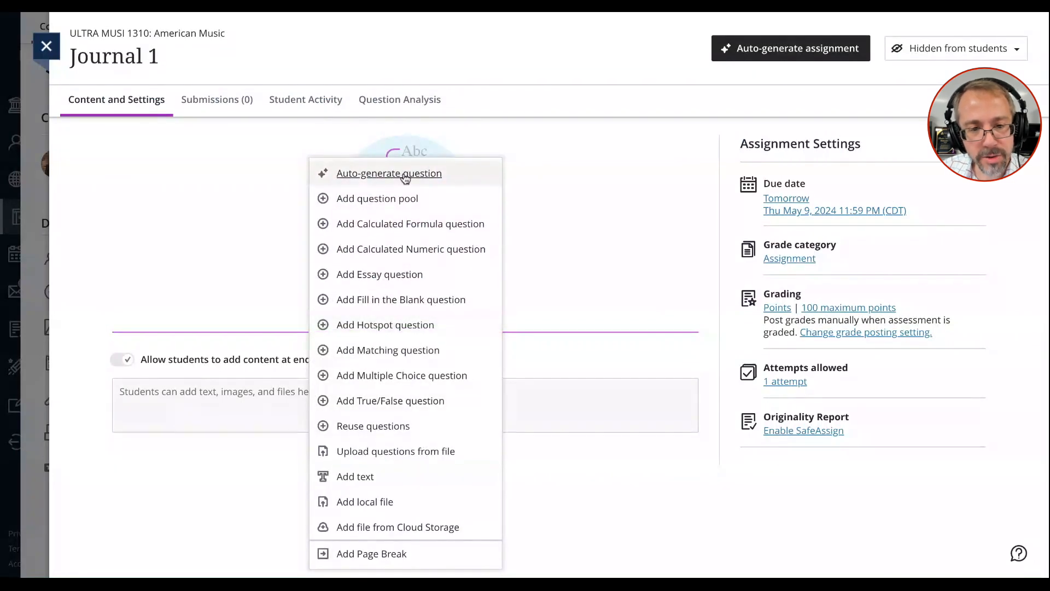
click(364, 476)
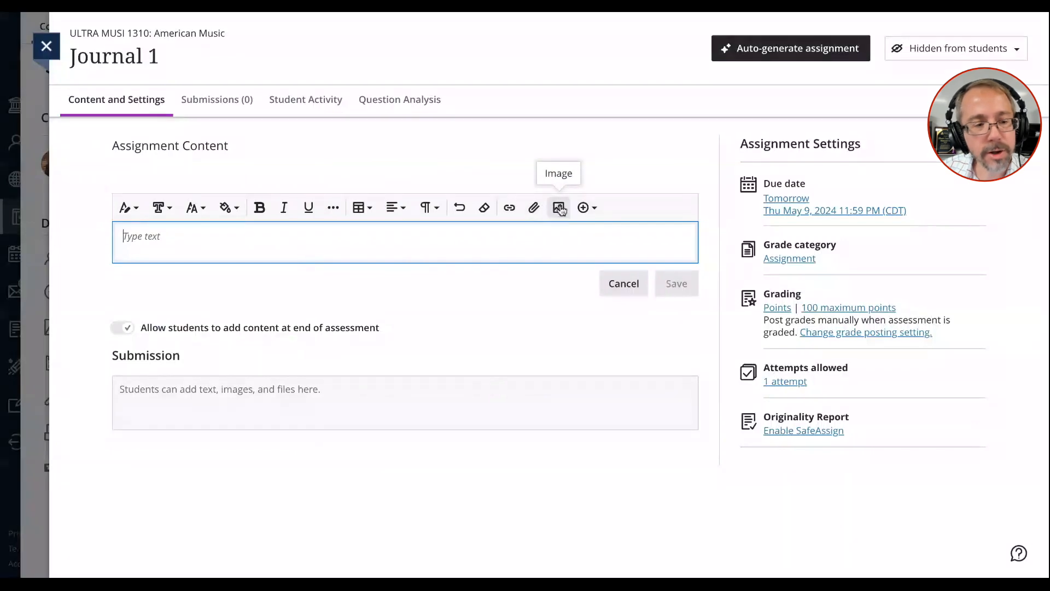
click(560, 209)
click(498, 130)
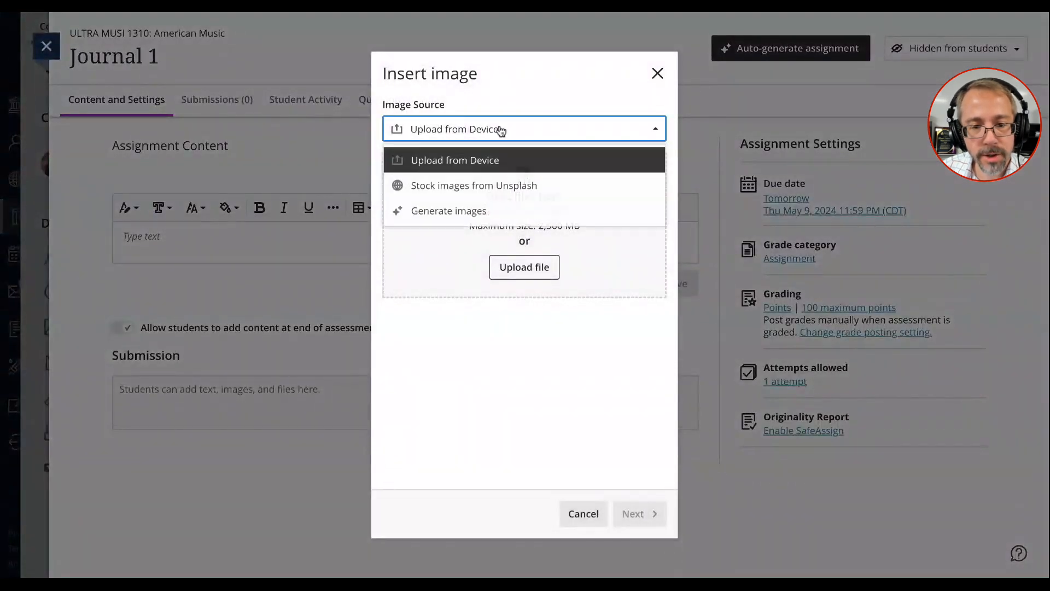
click(451, 214)
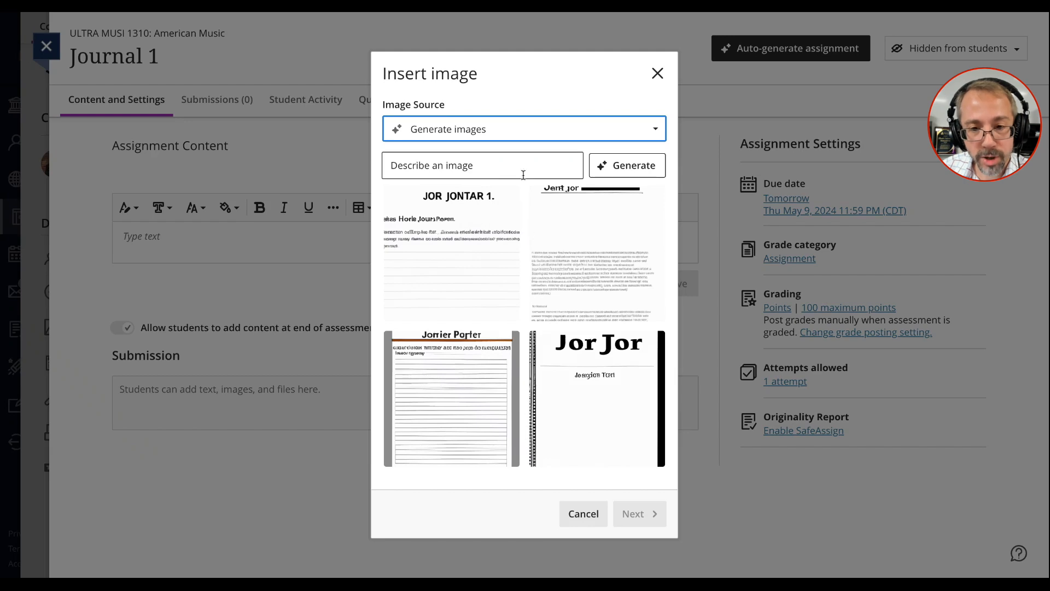
Step: Generate a set of images from the description "music journals"
click(499, 167)
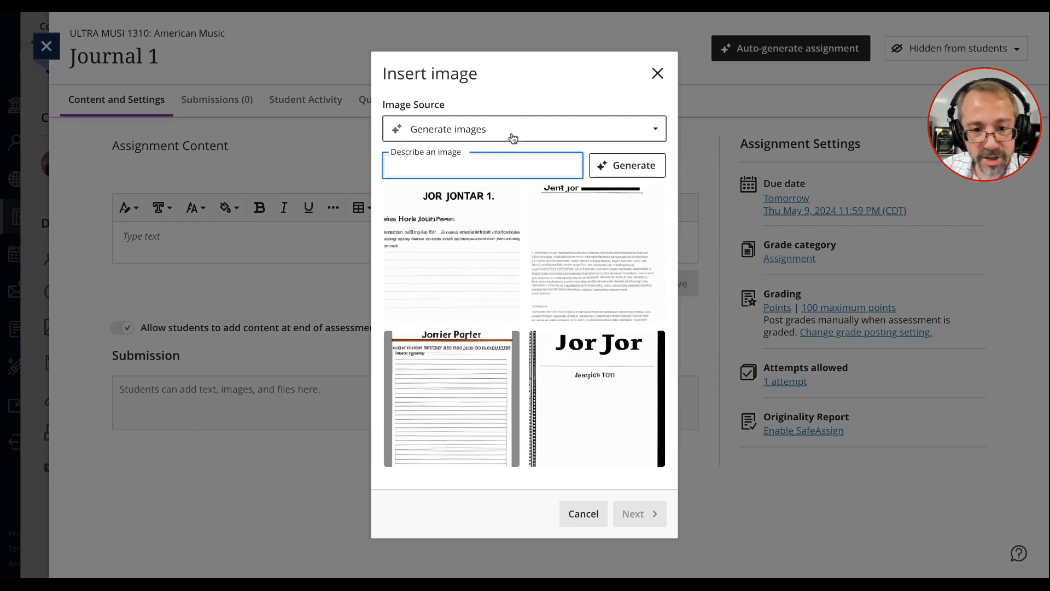
click(523, 93)
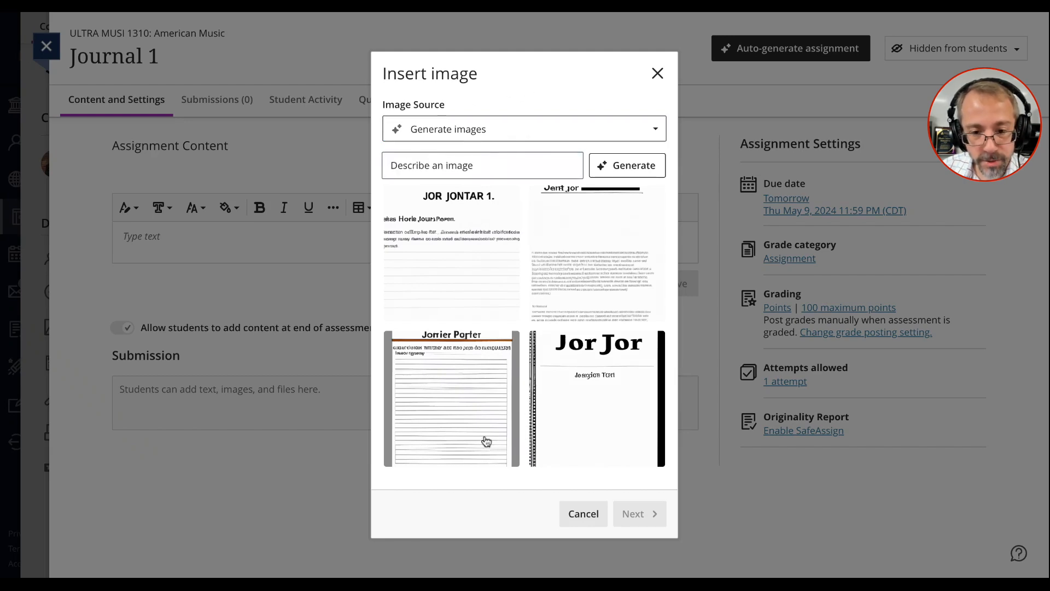
click(485, 167)
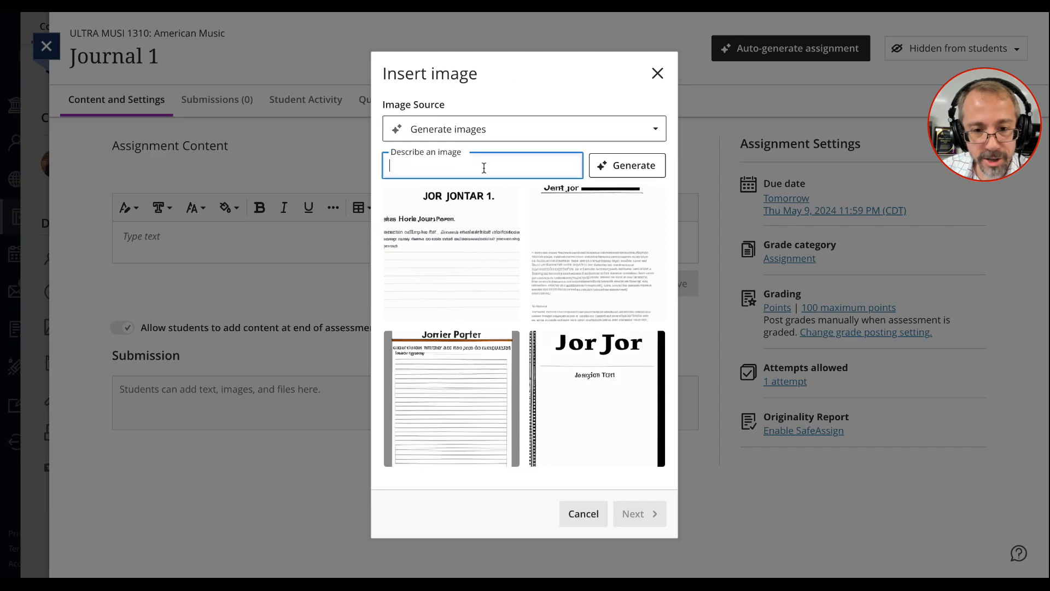
click(479, 186)
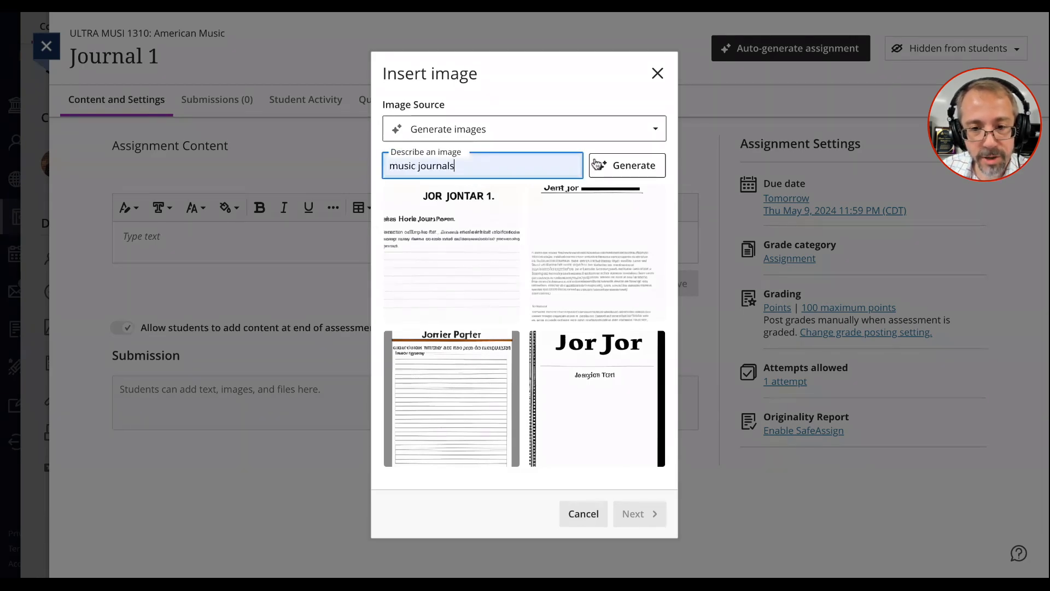
click(621, 167)
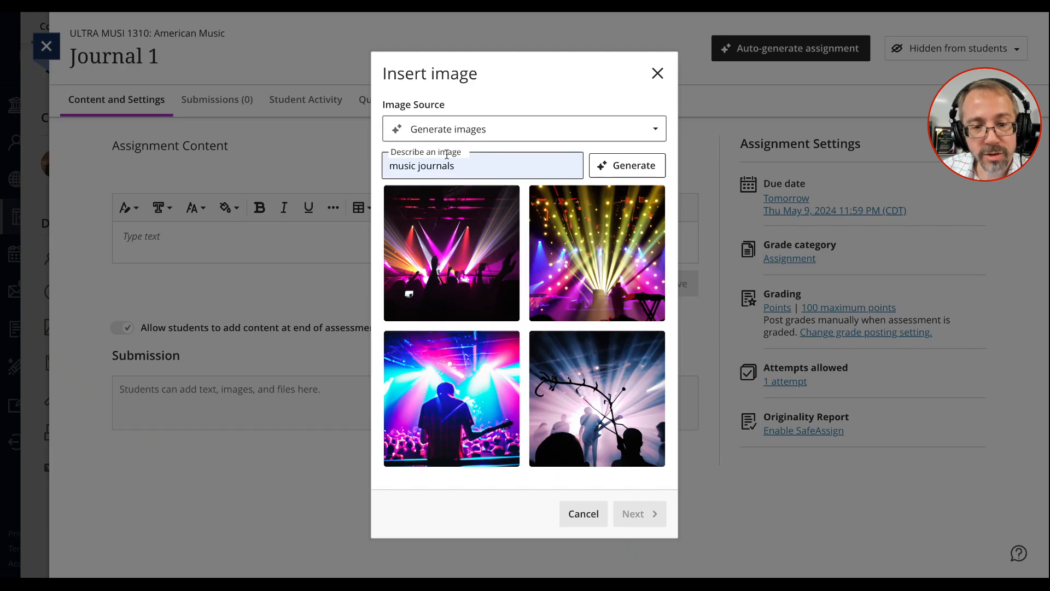
Step: Replace the image description with "American Music Journal" and generate a new set of images
drag(468, 167, 391, 168)
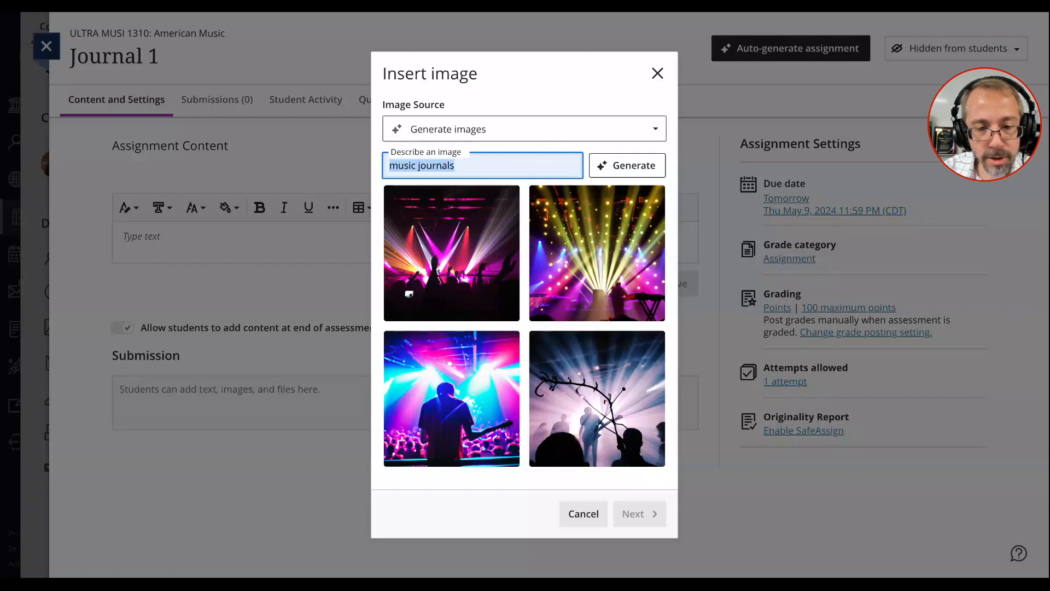
key(BackSpace)
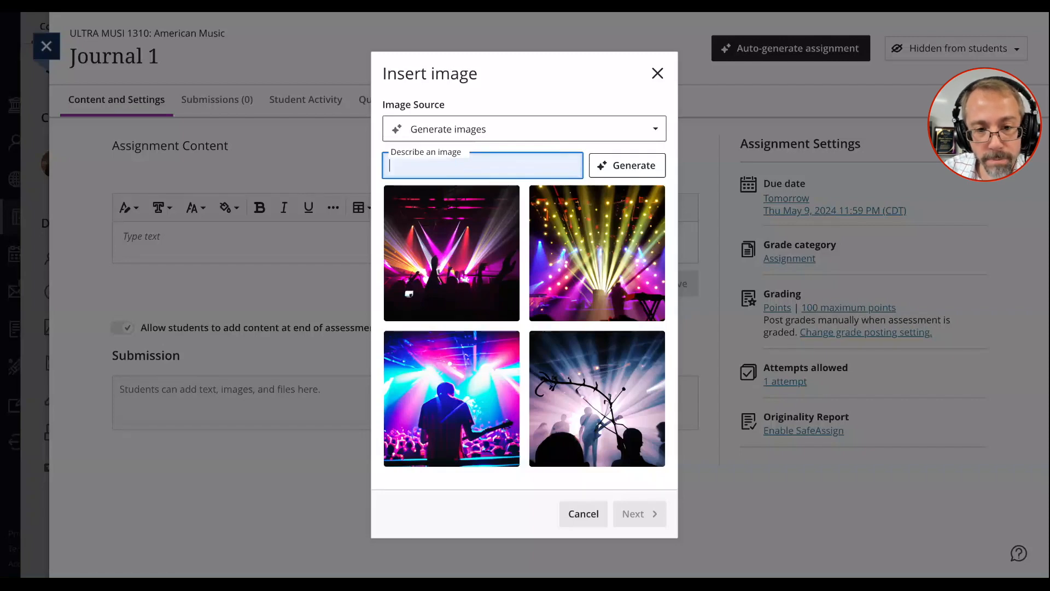
text(Music)
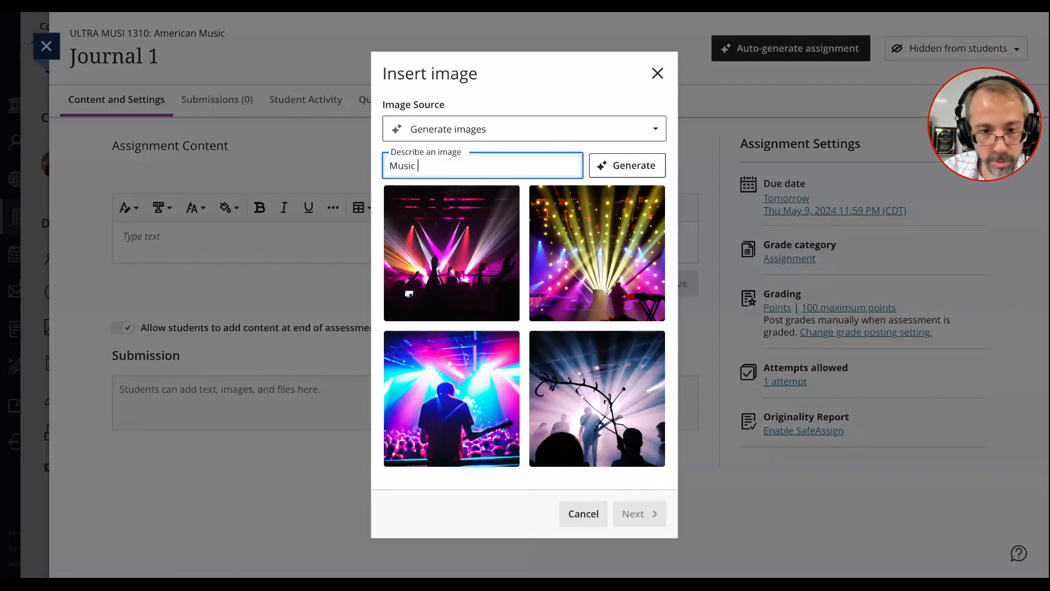
key(BackSpace)
key(BackSpace)
key(BackSpace)
key(BackSpace)
key(BackSpace)
key(BackSpace)
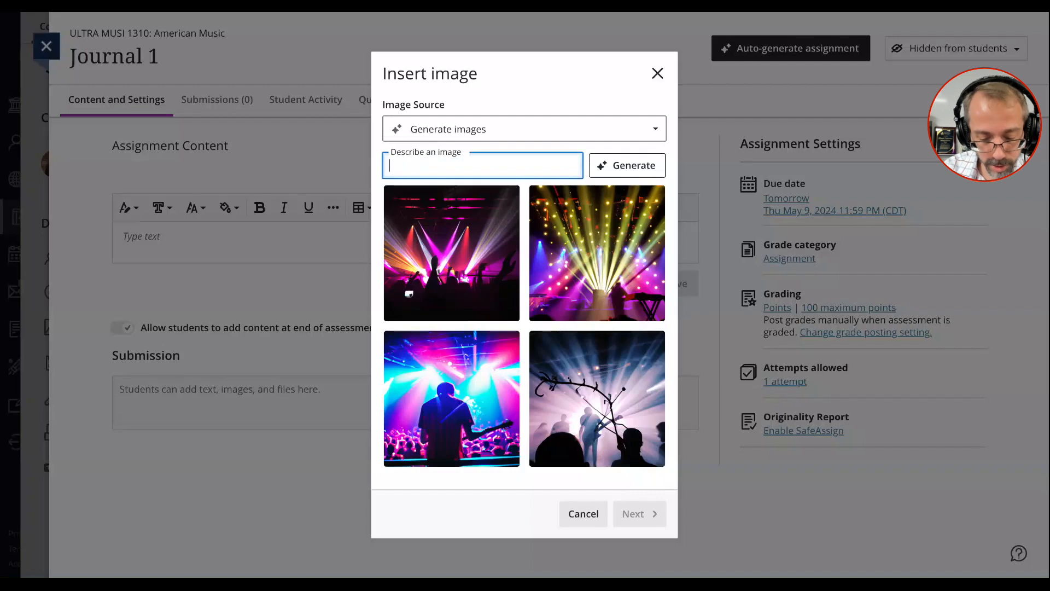
text(America)
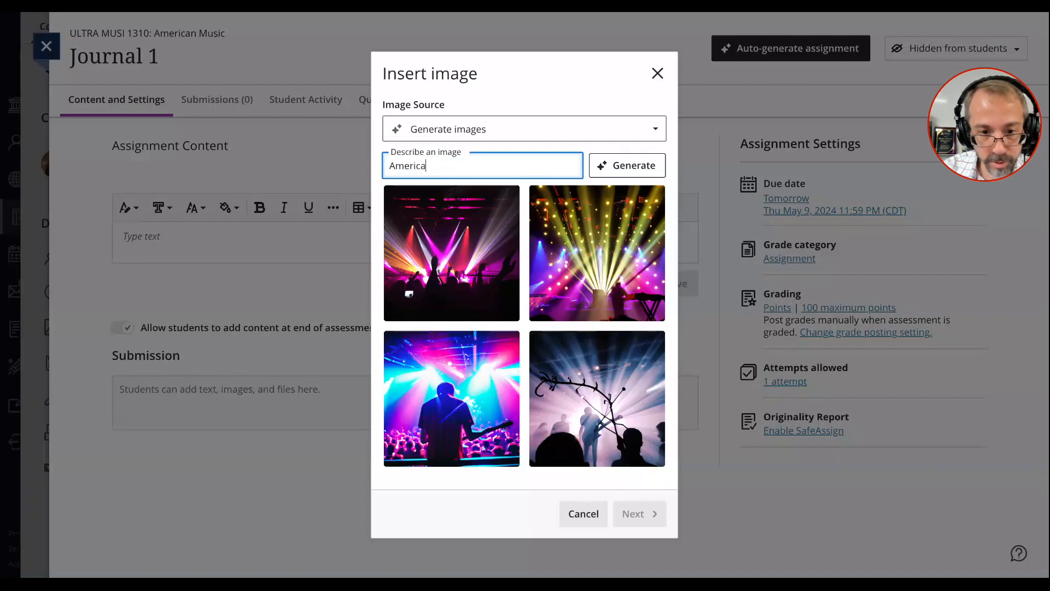
text(n Music Journal)
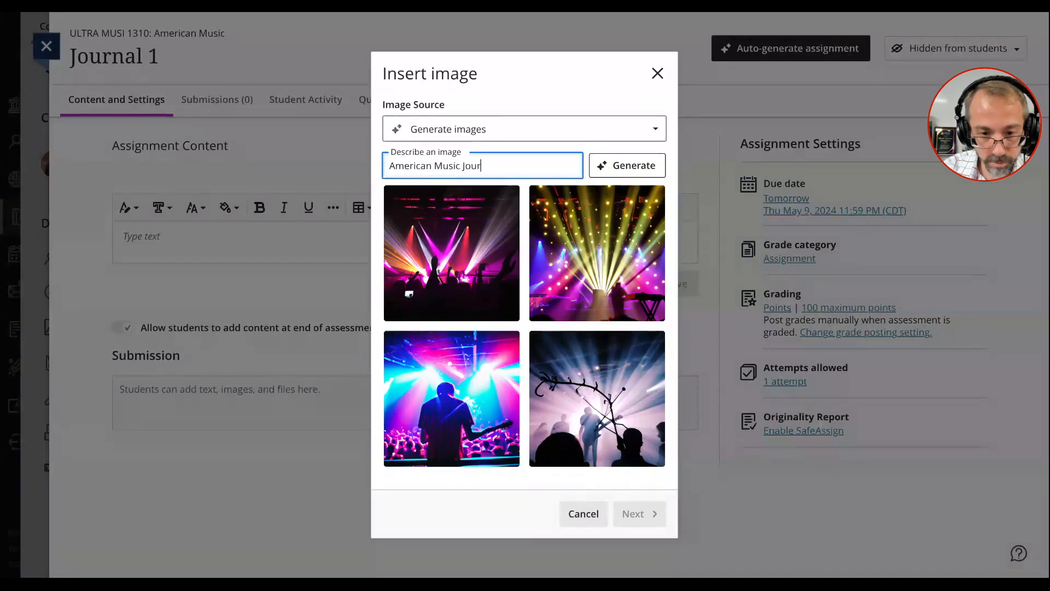
click(643, 173)
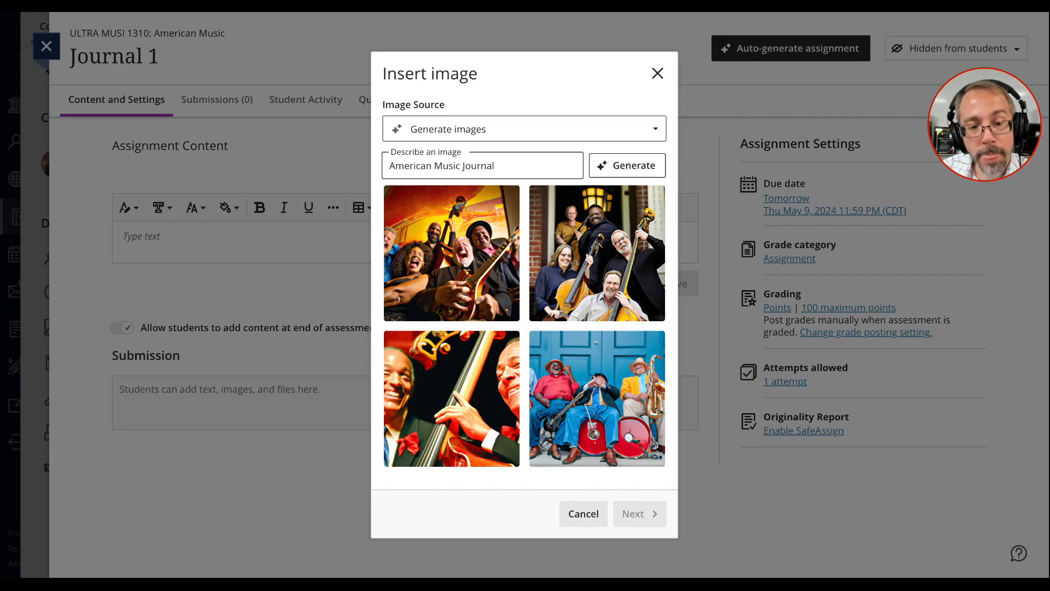
Step: Select the generated image of laughing musicians against a yellow background, keep the original aspect ratio and lowest zoom, and close its file options without saving
click(497, 166)
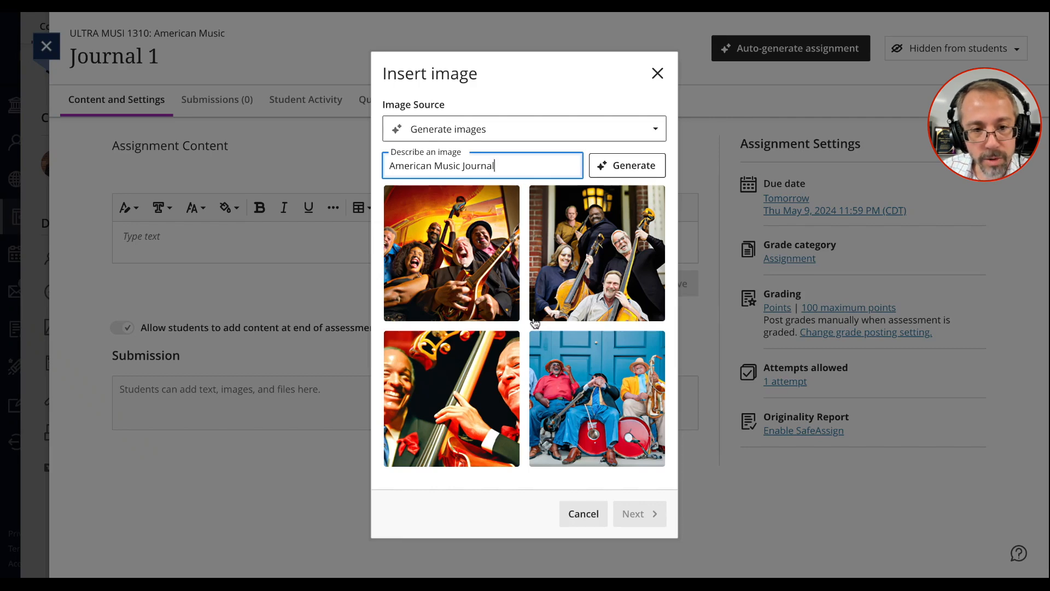
drag(507, 167, 391, 171)
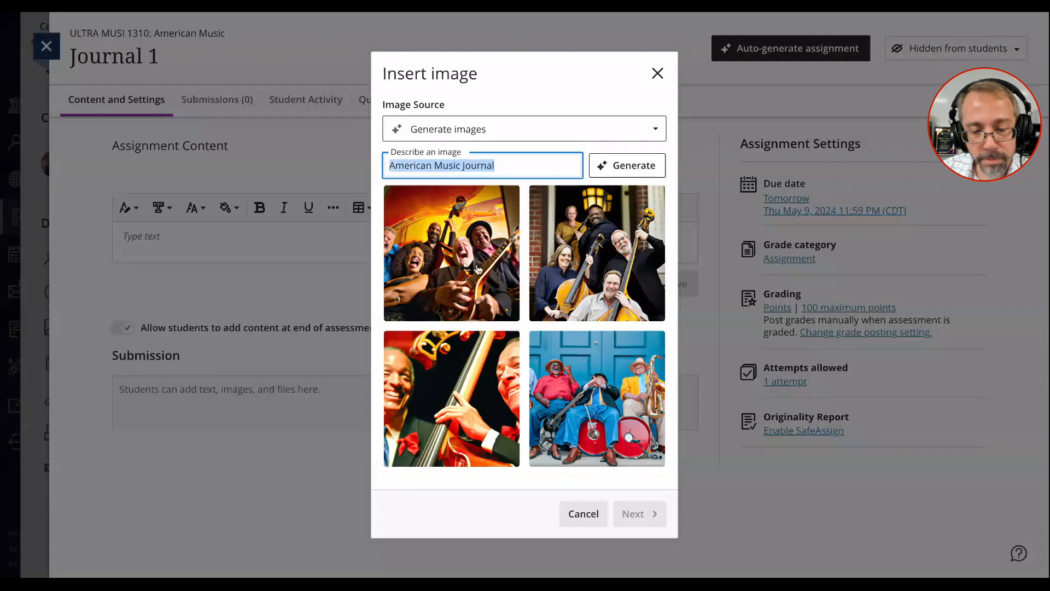
click(513, 160)
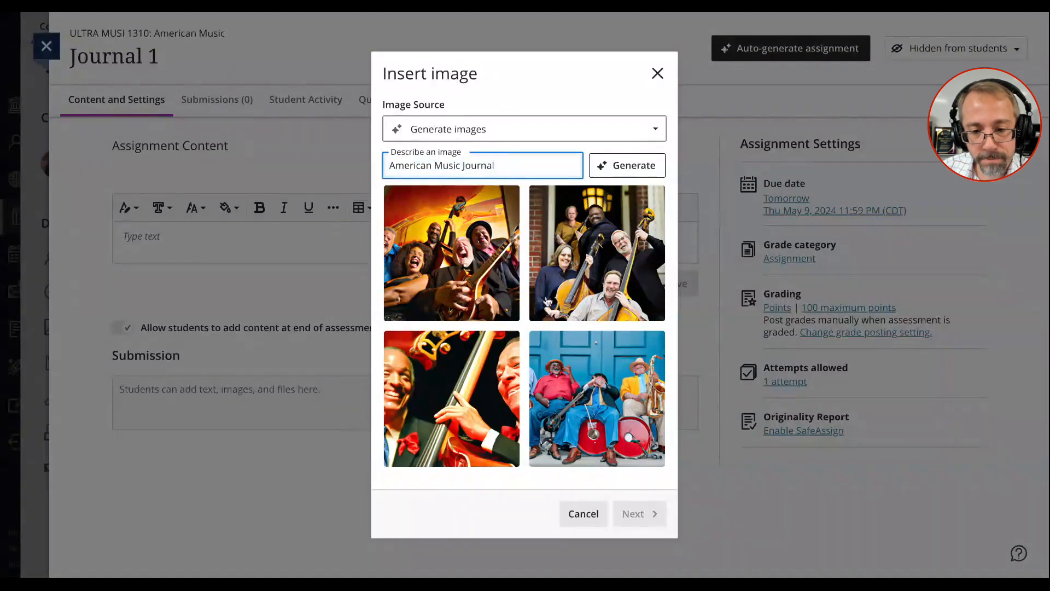
click(492, 290)
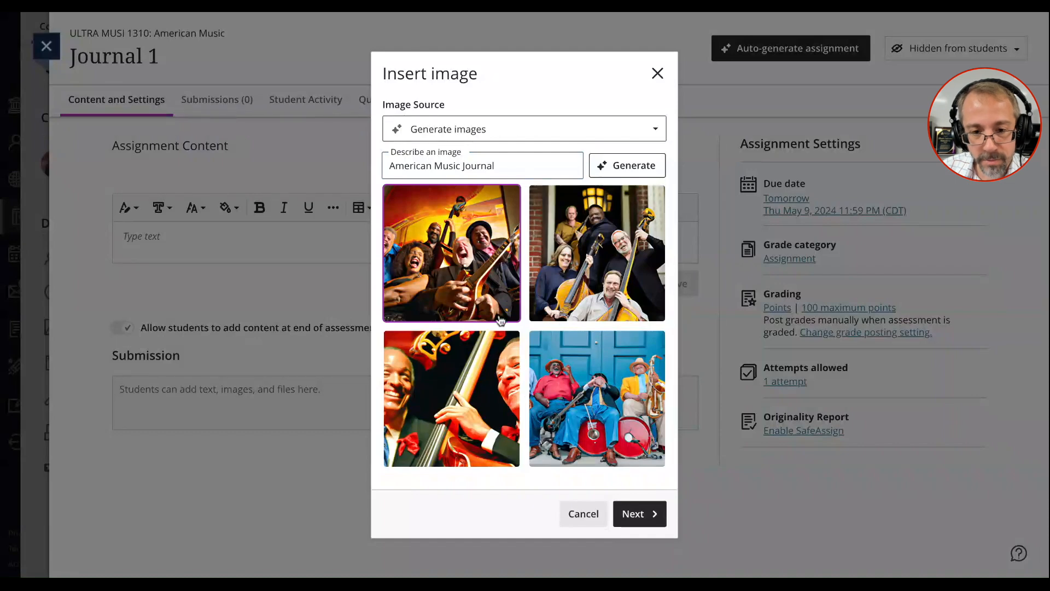
click(647, 517)
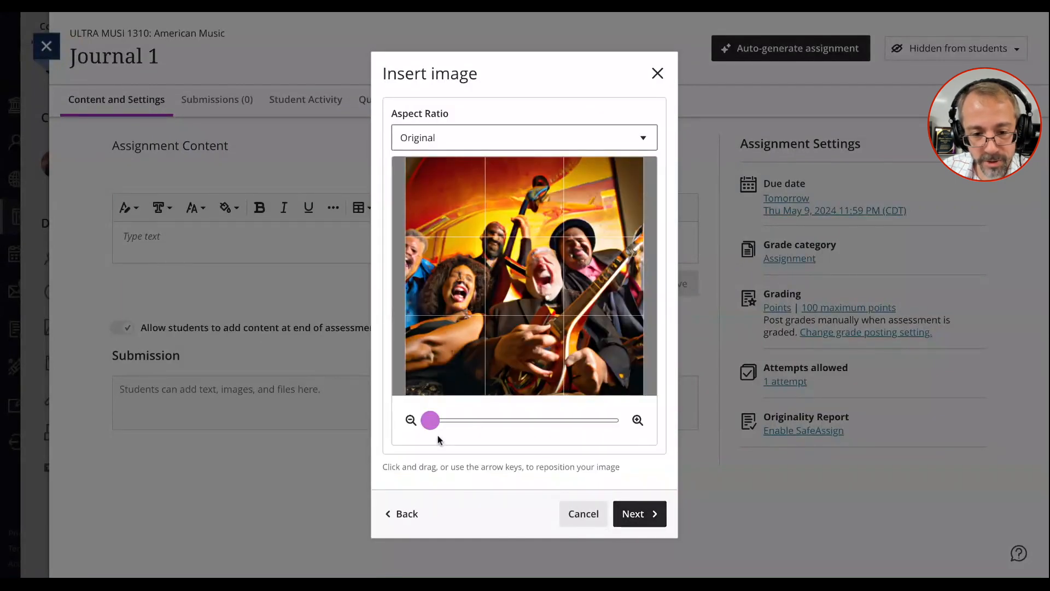
mouse_move(432, 422)
mouse_down()
mouse_move(528, 427)
mouse_move(429, 428)
mouse_up()
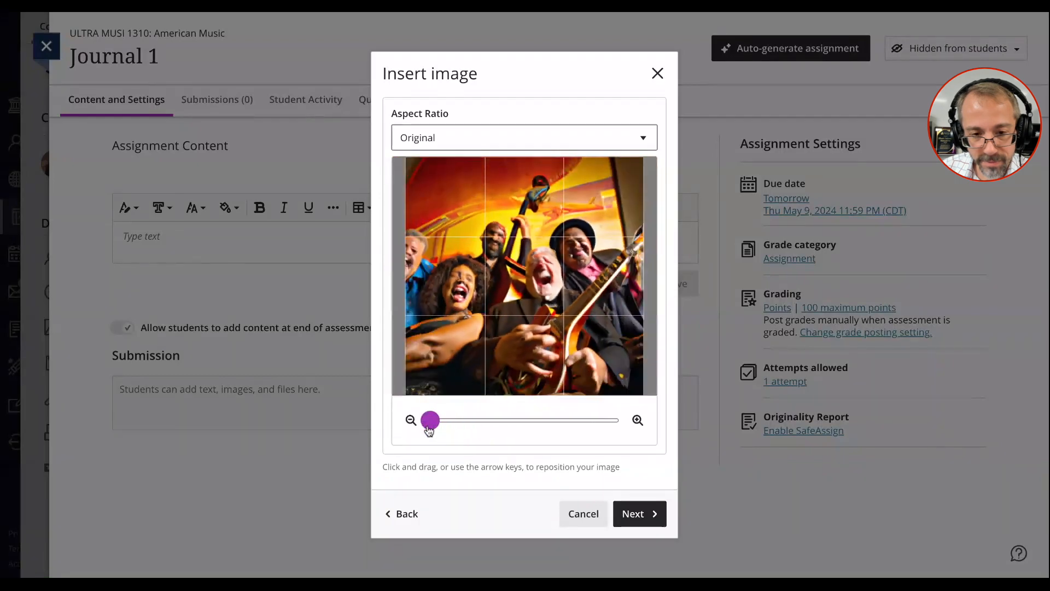
click(651, 516)
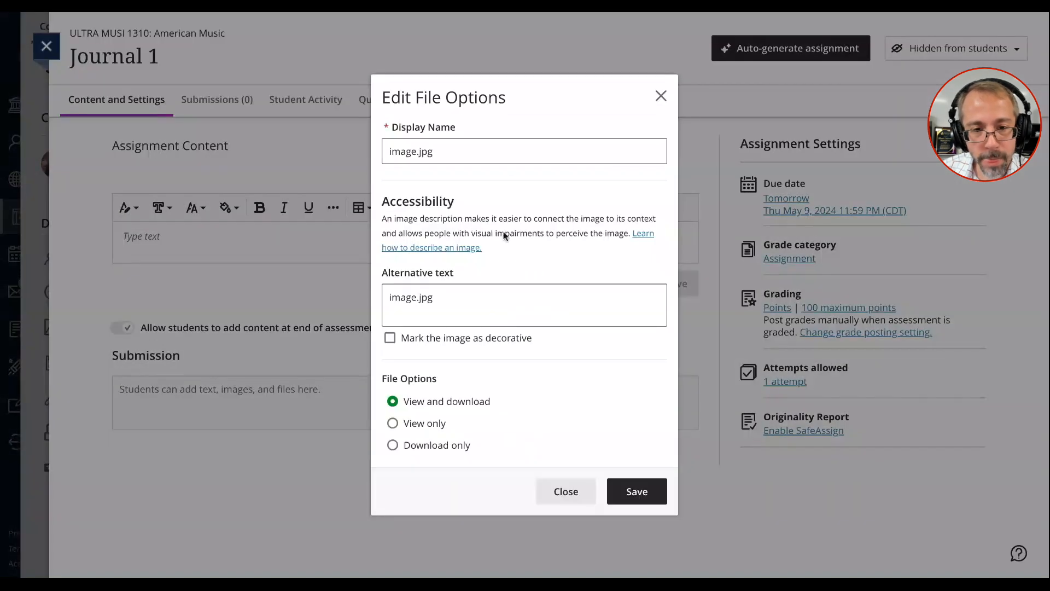
click(450, 157)
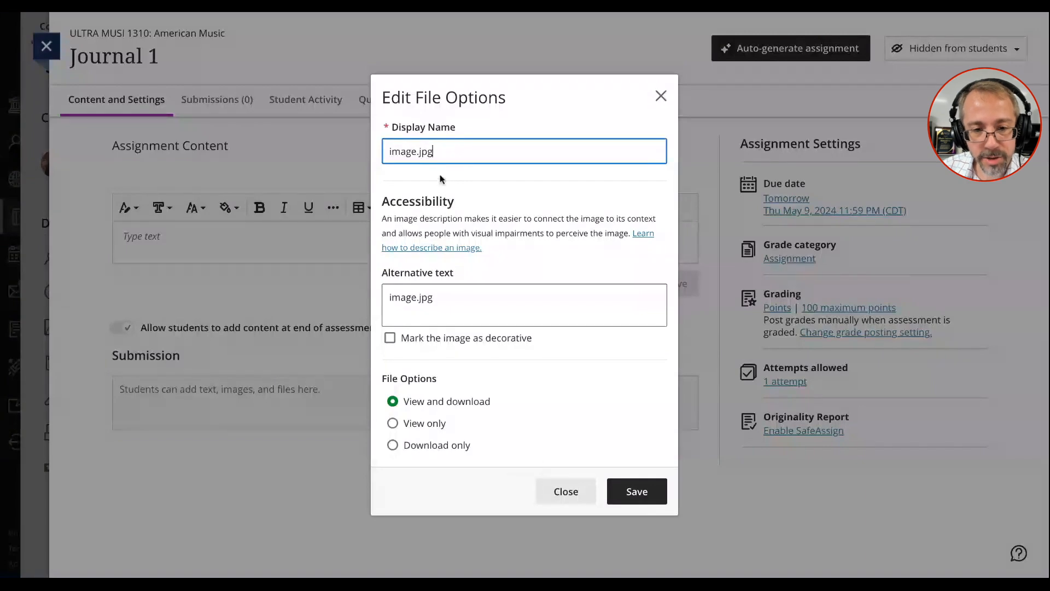
click(564, 492)
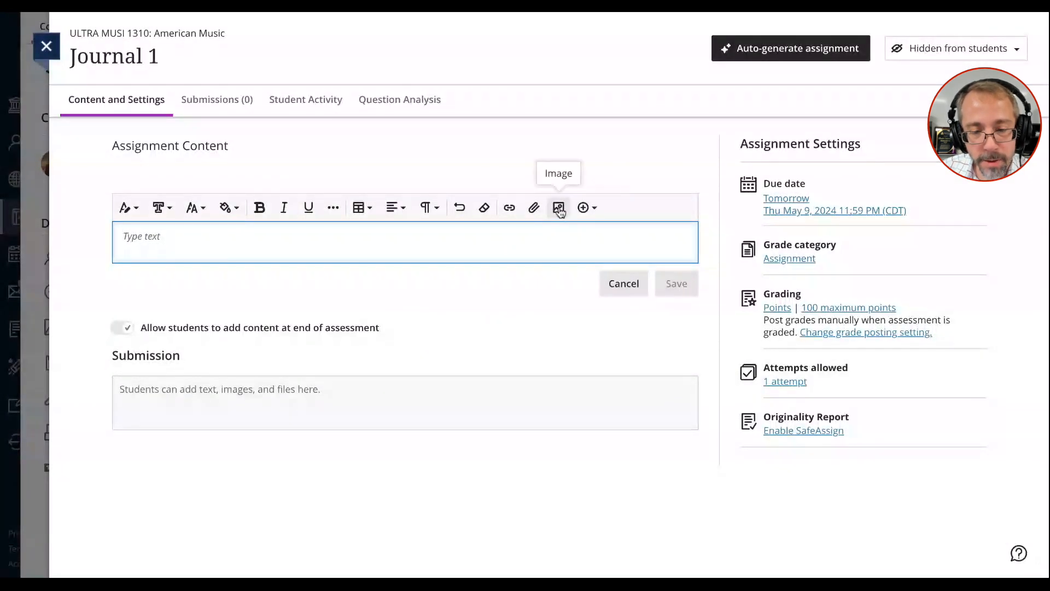
click(559, 207)
click(460, 134)
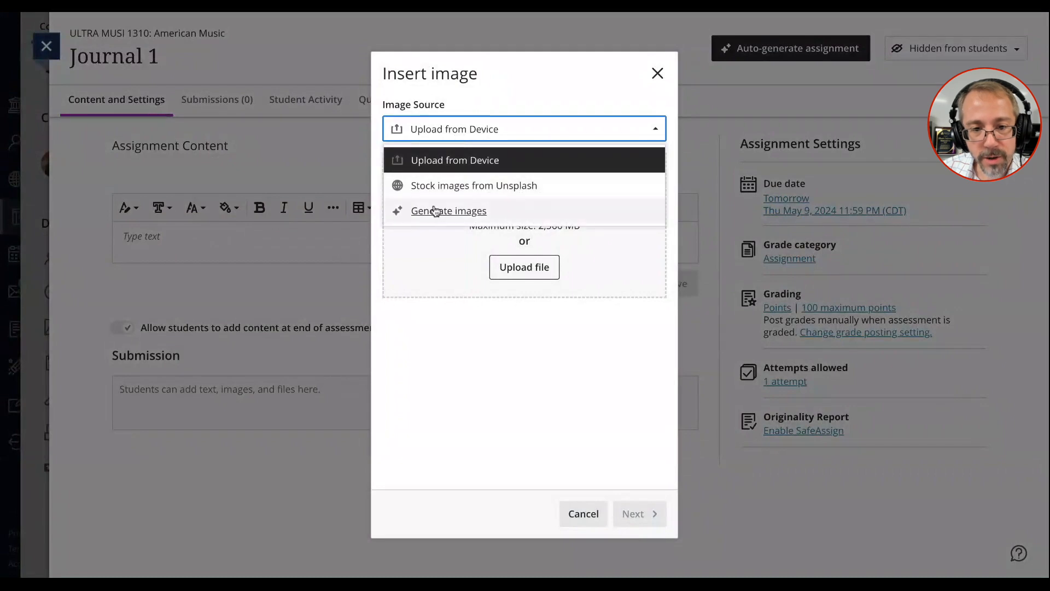
click(435, 211)
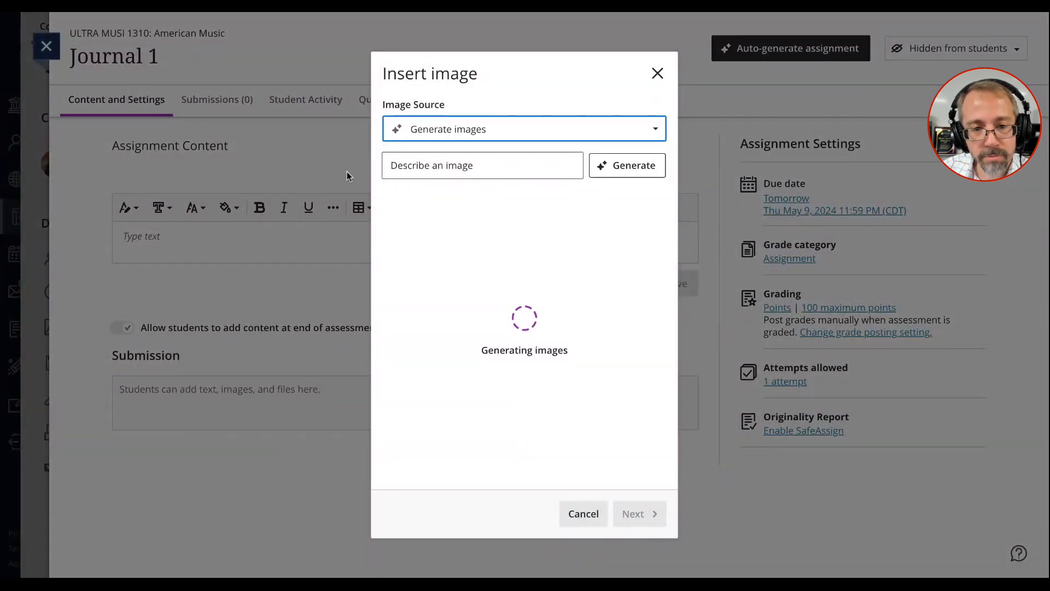
click(304, 246)
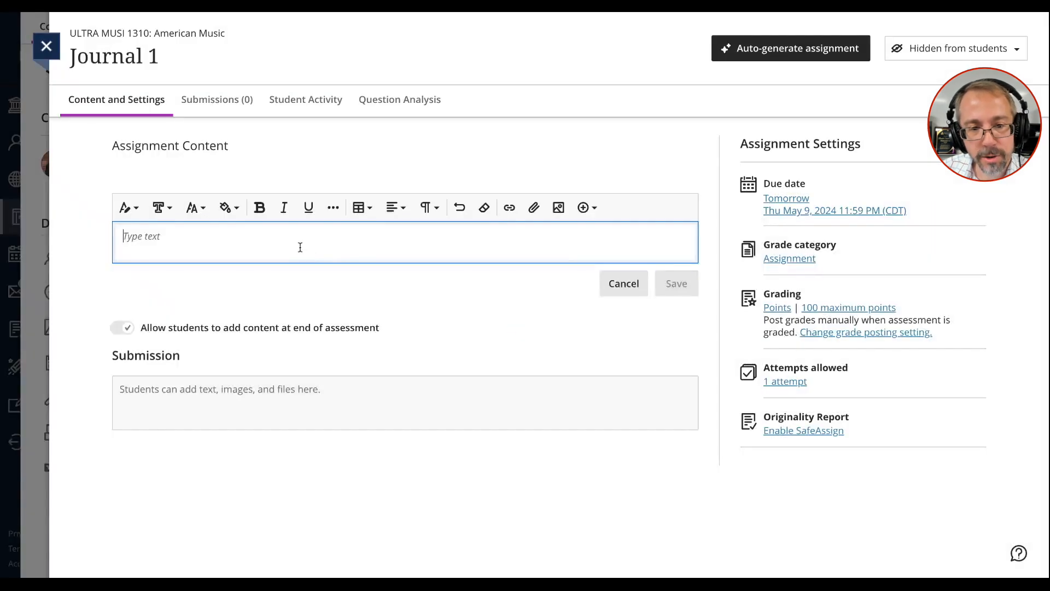
Step: Start inserting an image in the text block with generated images as the source, and generate a set from the description "Journal"
click(558, 207)
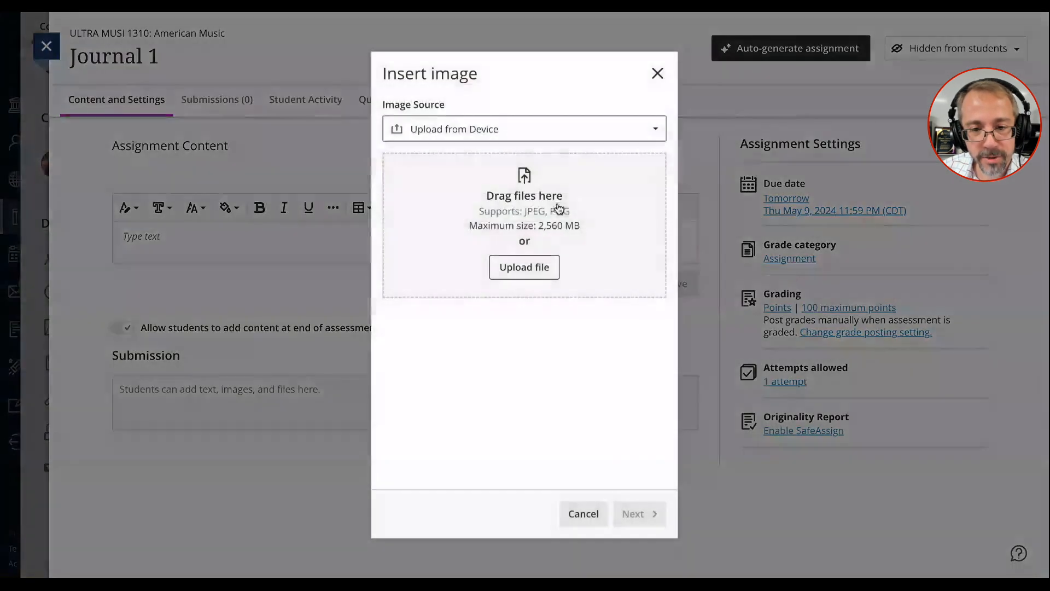
click(487, 129)
click(467, 213)
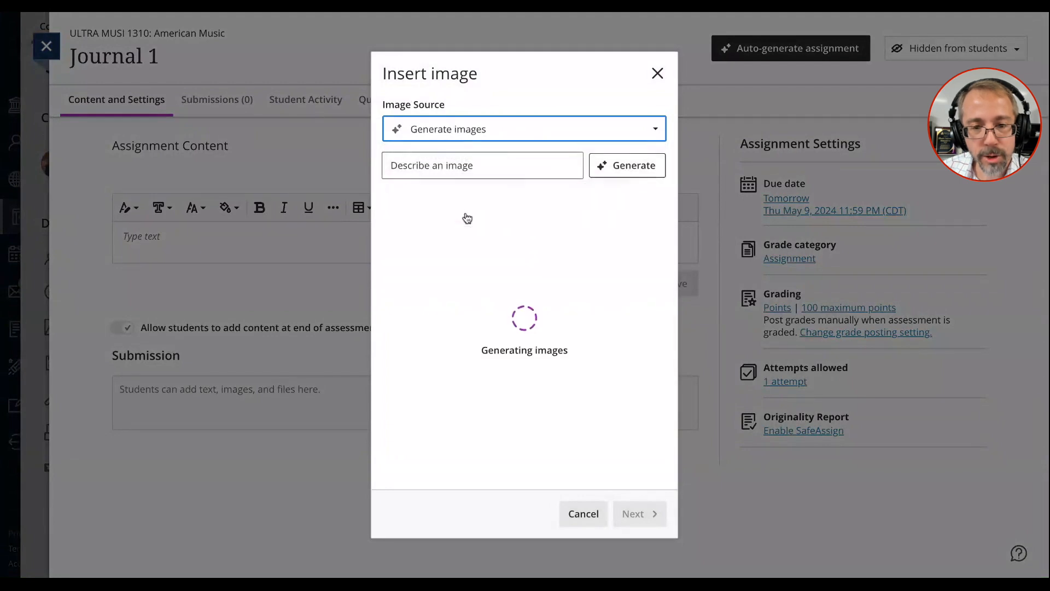
click(466, 171)
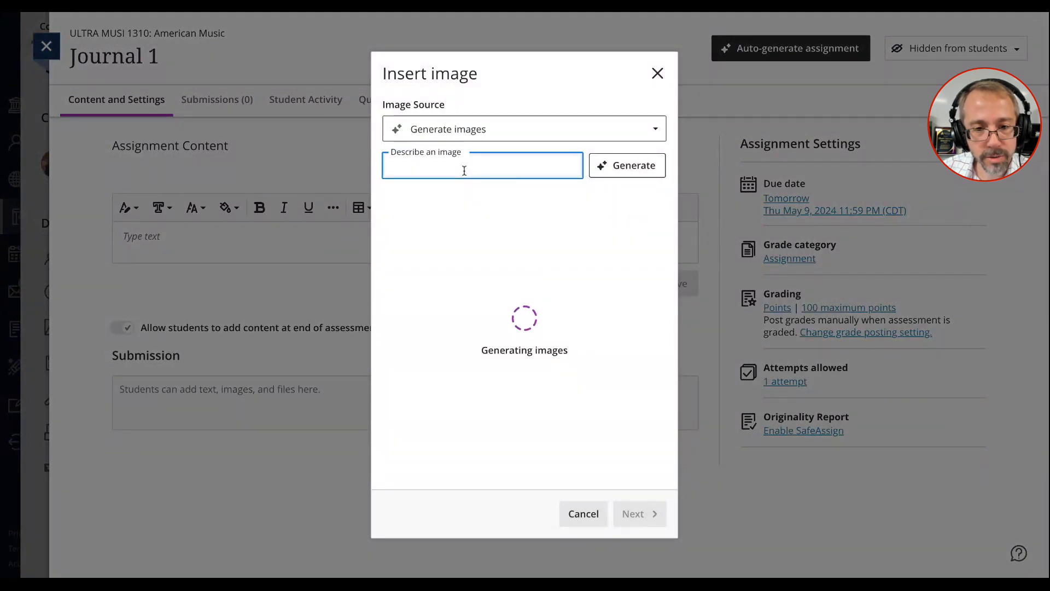
text(Journal)
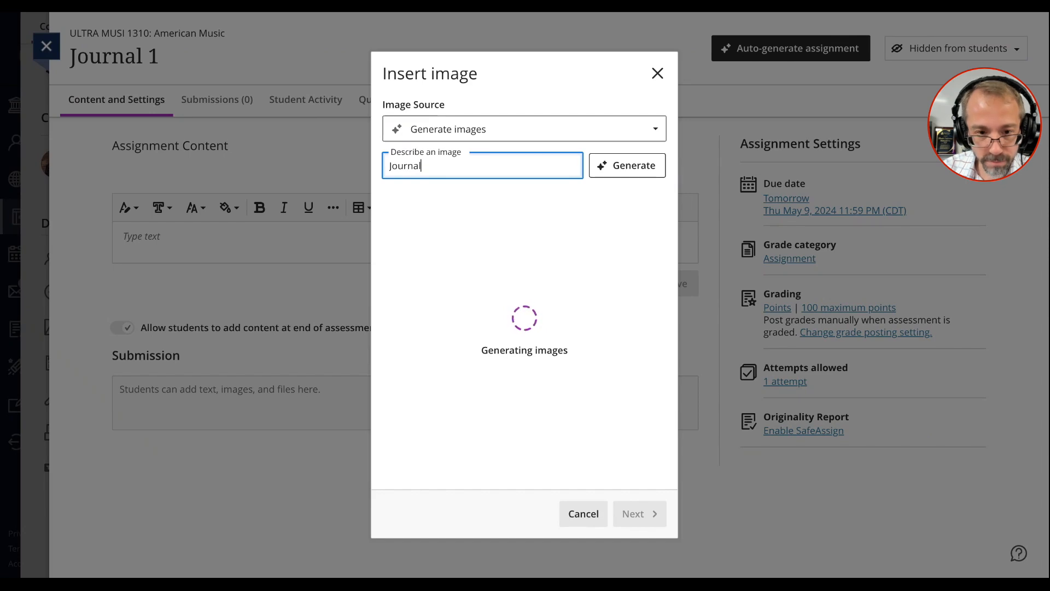
click(645, 170)
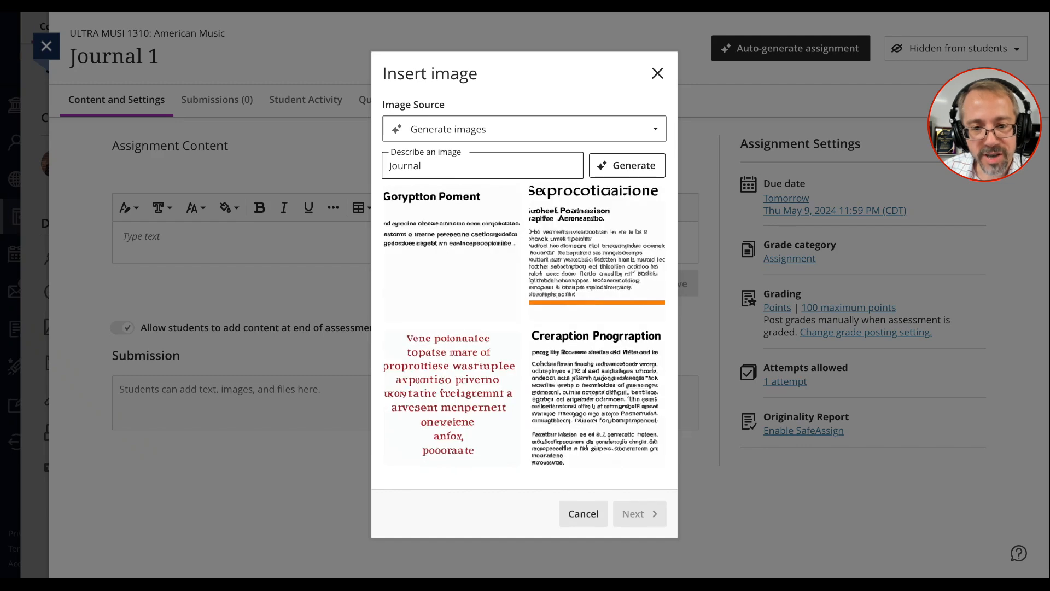
Step: Replace the image description with "English journal", generate a new set of images, and close the image insertion without choosing one
click(471, 165)
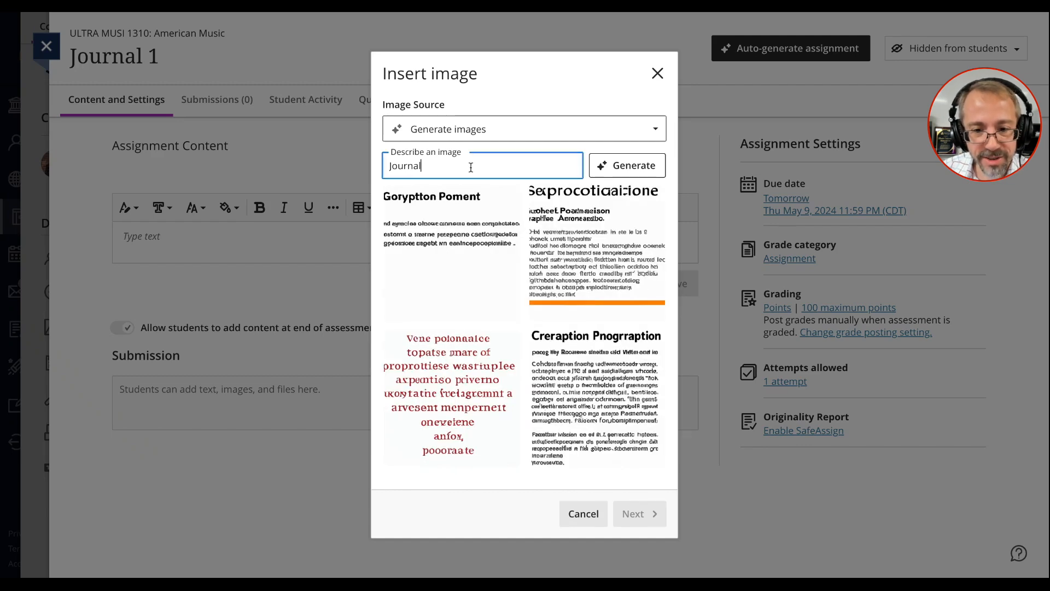
drag(448, 165, 383, 172)
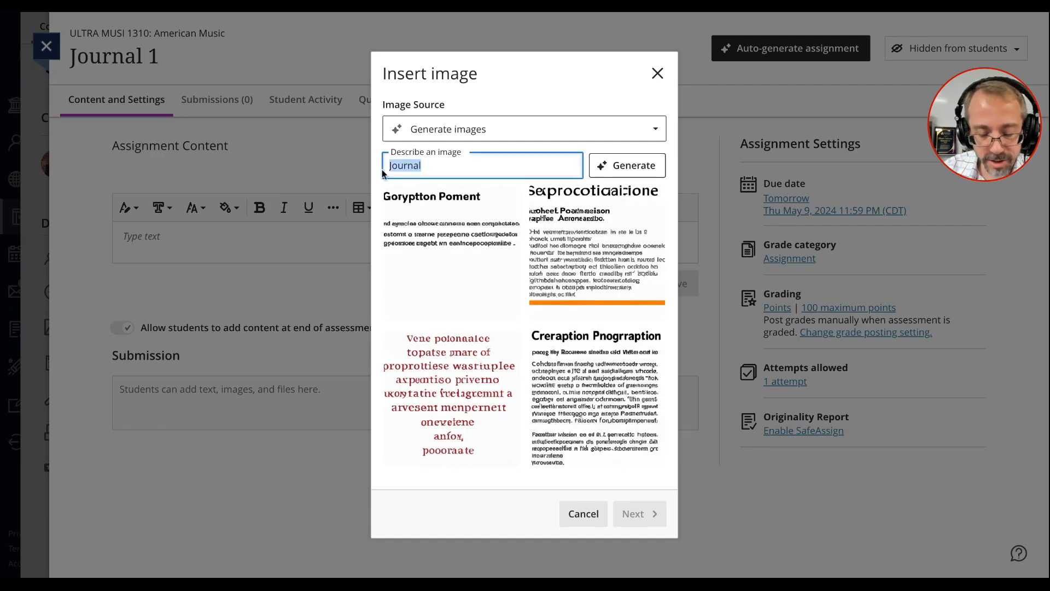
key(BackSpace)
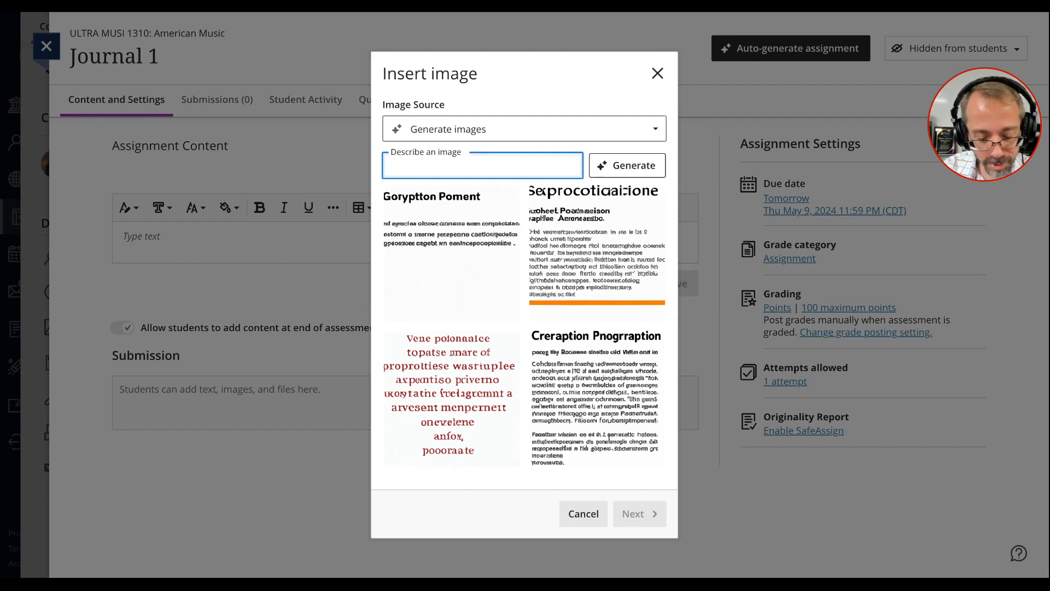
text(Engl)
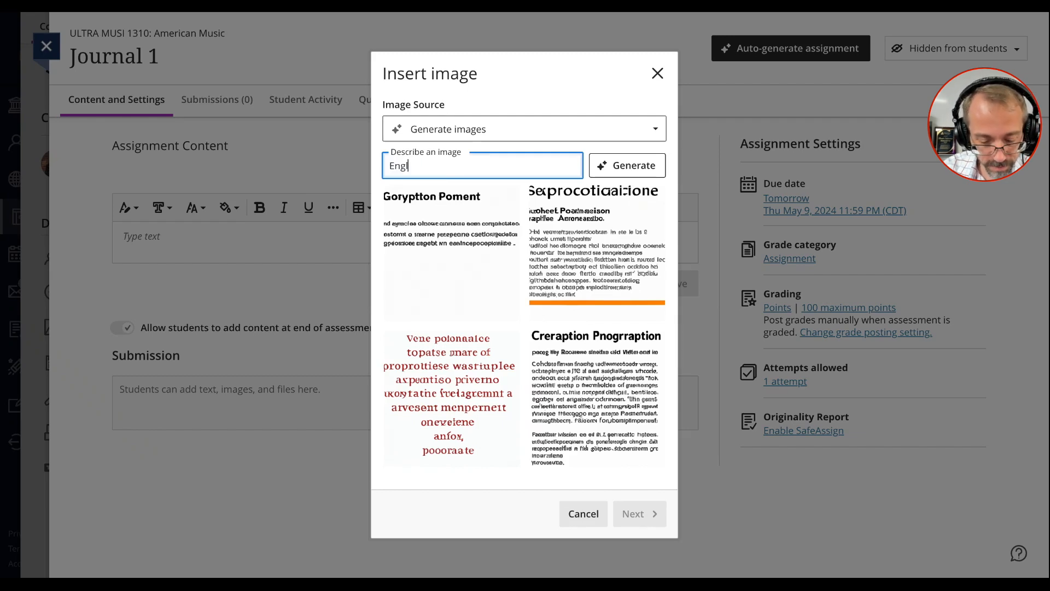
text(ish journal)
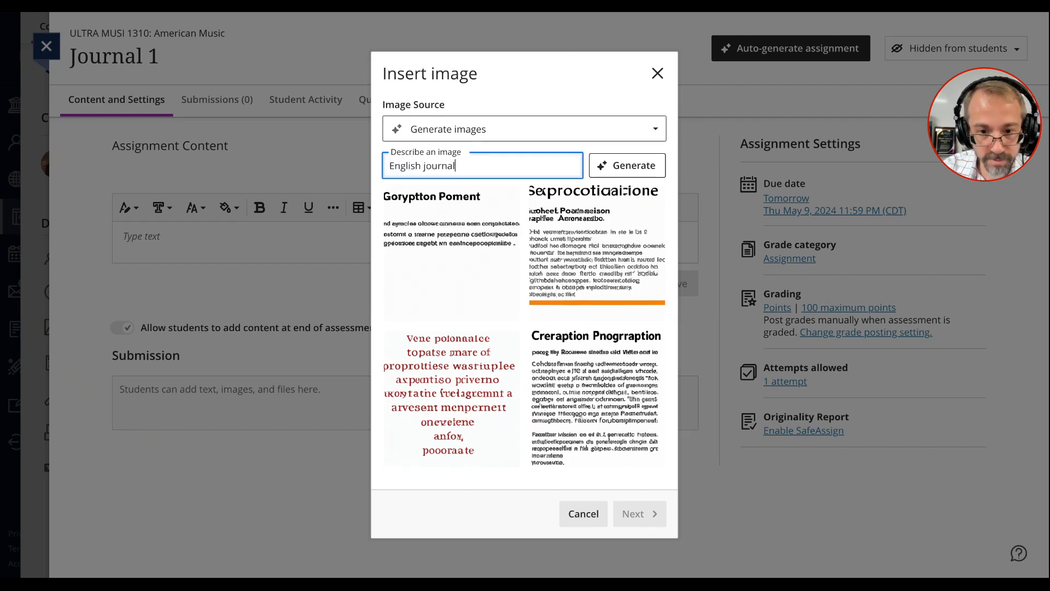
key(Return)
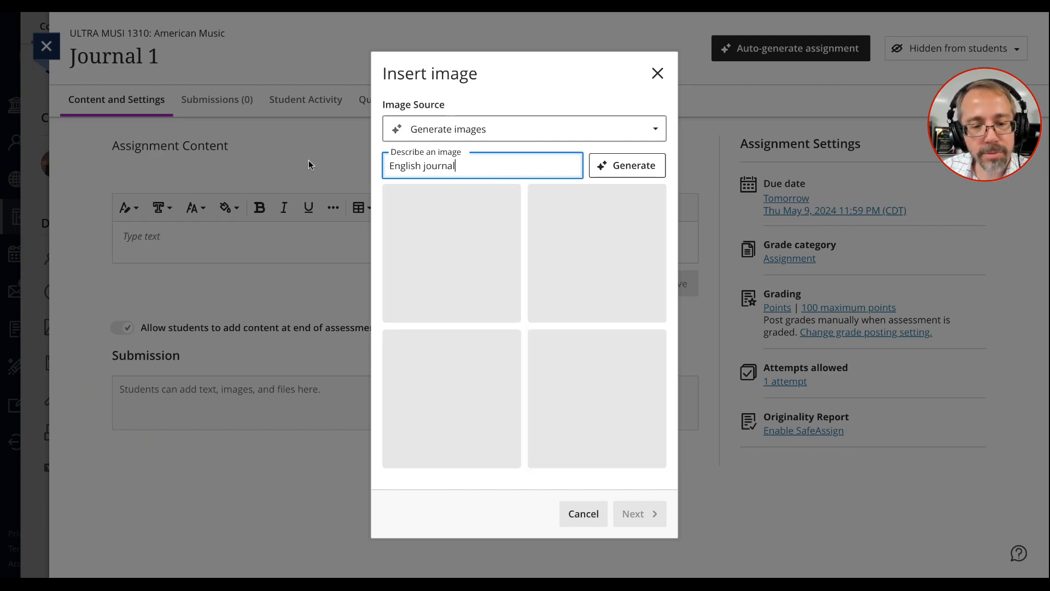
click(657, 73)
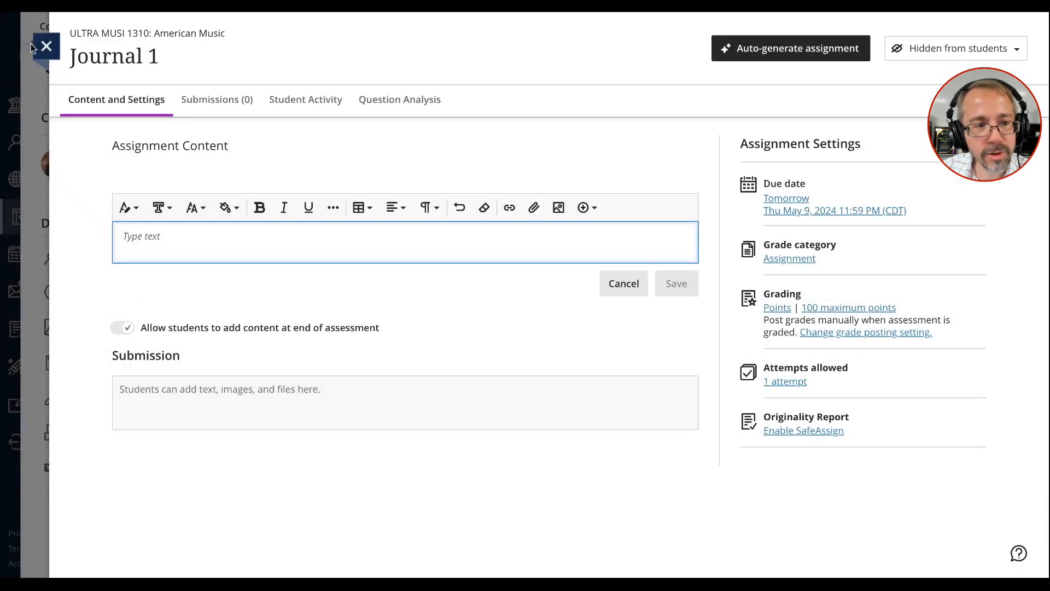
Step: Leave Journal 1 and open Music & Video Journal #5: Hound Dog - Elvis Presley from Module 2 of the MUSI 1306 Music Appreciation course
click(46, 47)
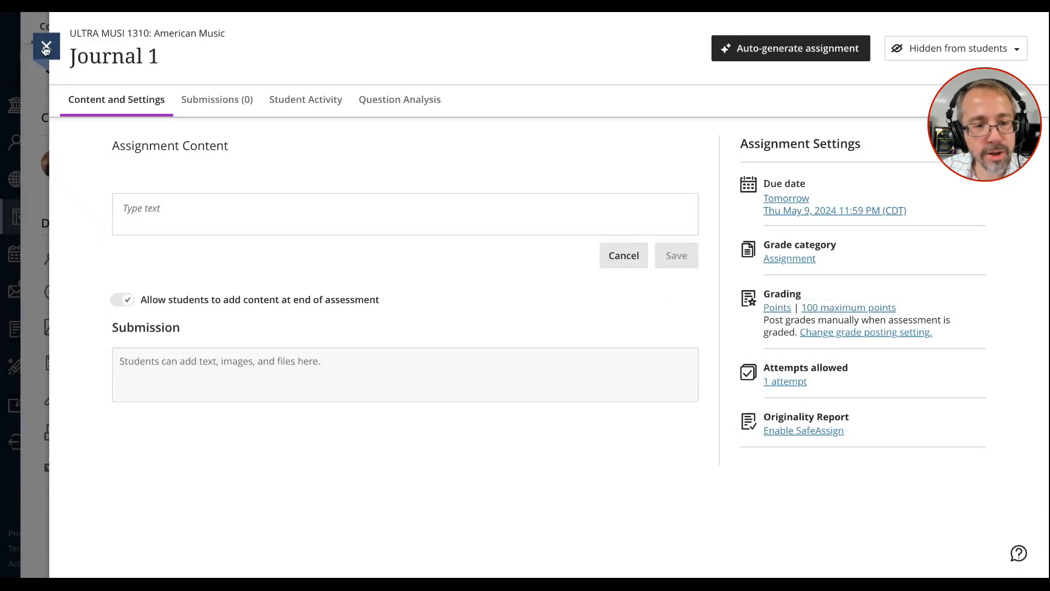
click(640, 196)
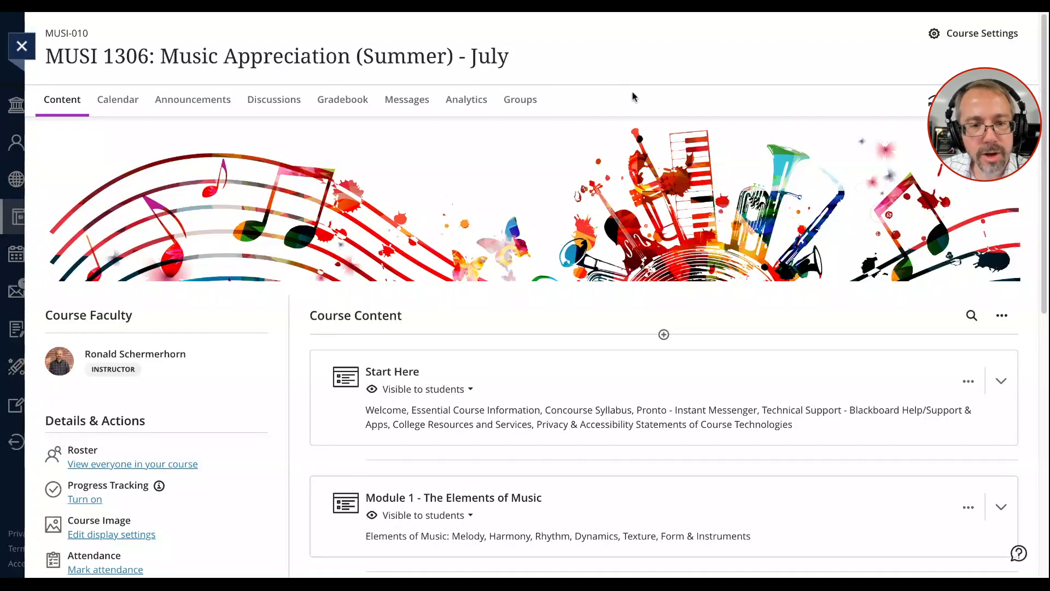
scroll(612, 86, down, 2)
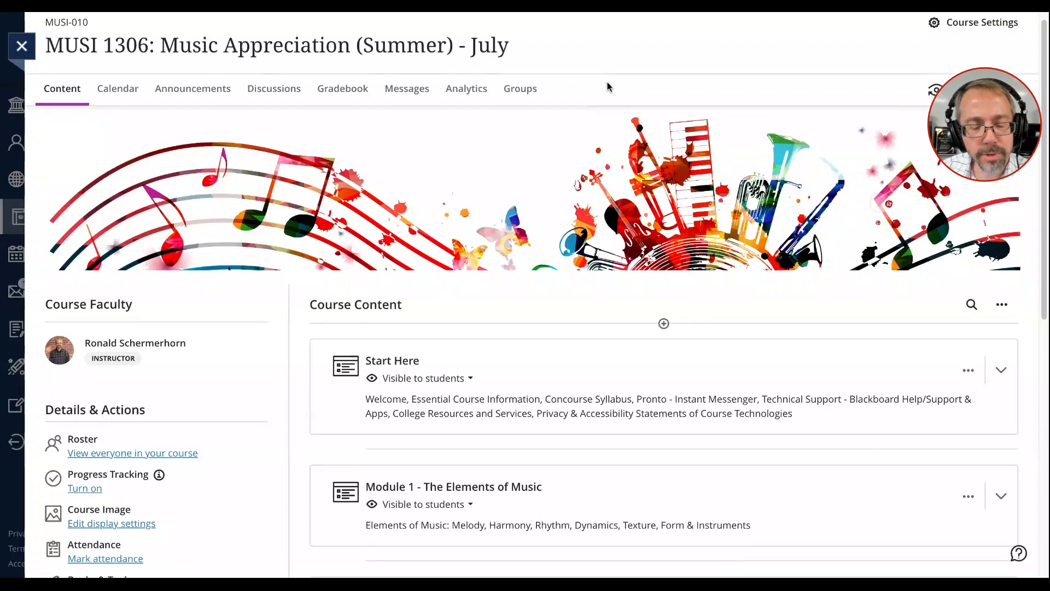
scroll(612, 86, down, 6)
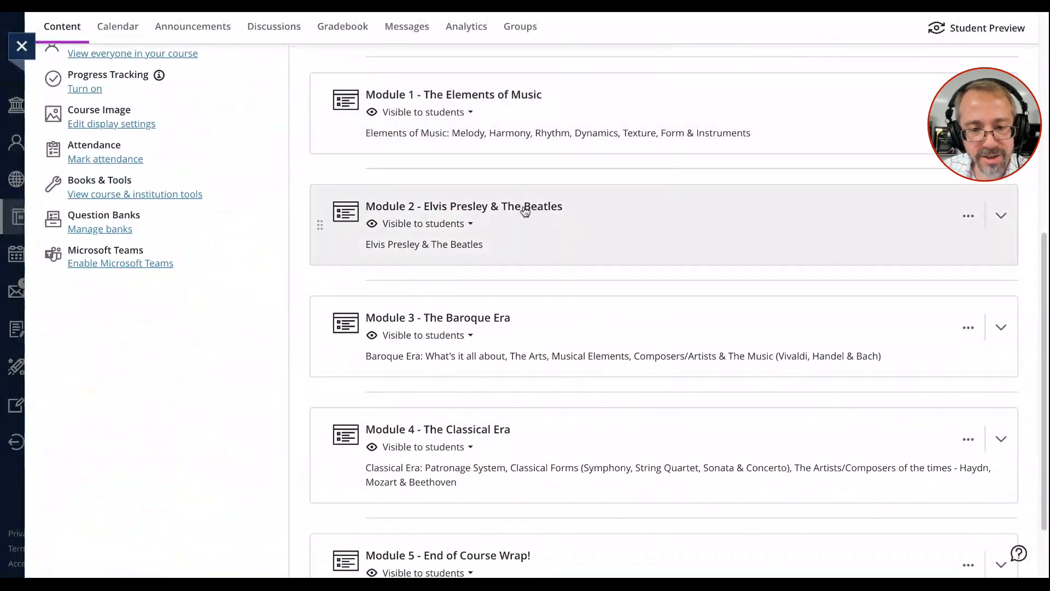
click(528, 211)
scroll(563, 223, down, 2)
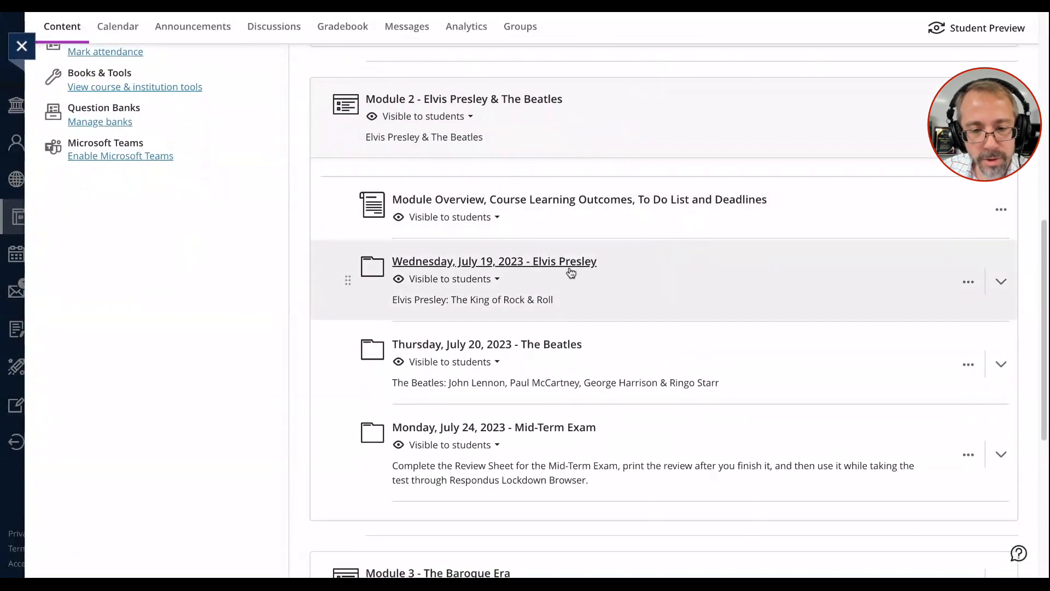
click(570, 273)
scroll(602, 265, down, 4)
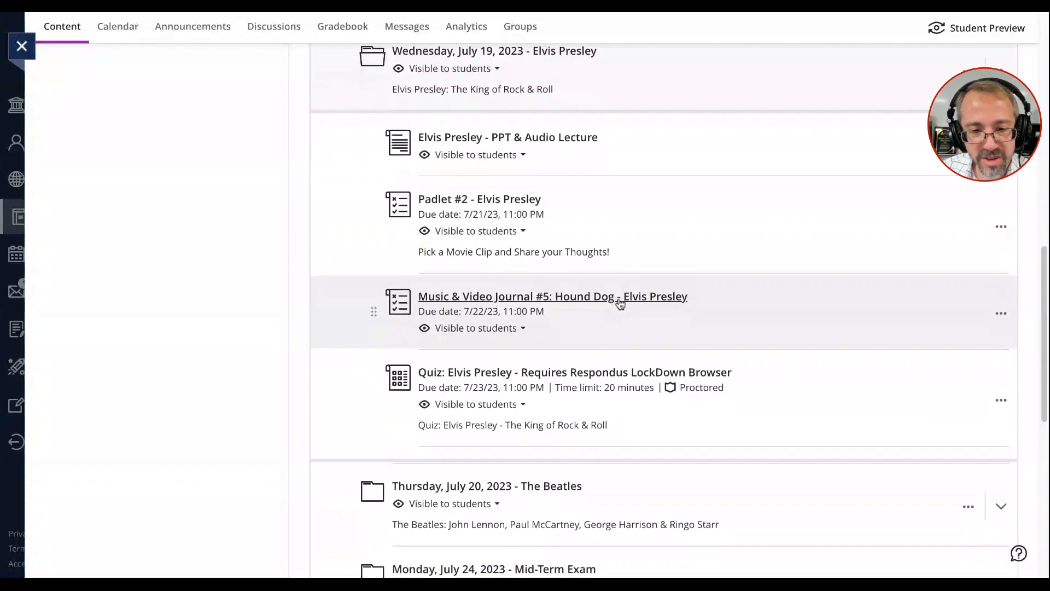
click(619, 303)
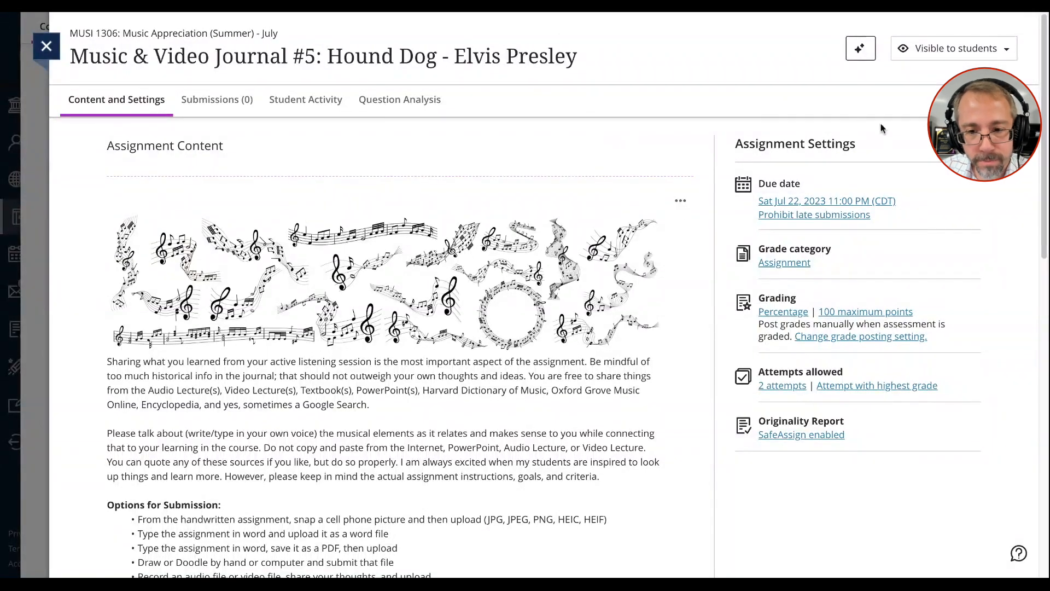
Step: Open the journal's text block for editing, and look at the available image sources without inserting anything
click(680, 201)
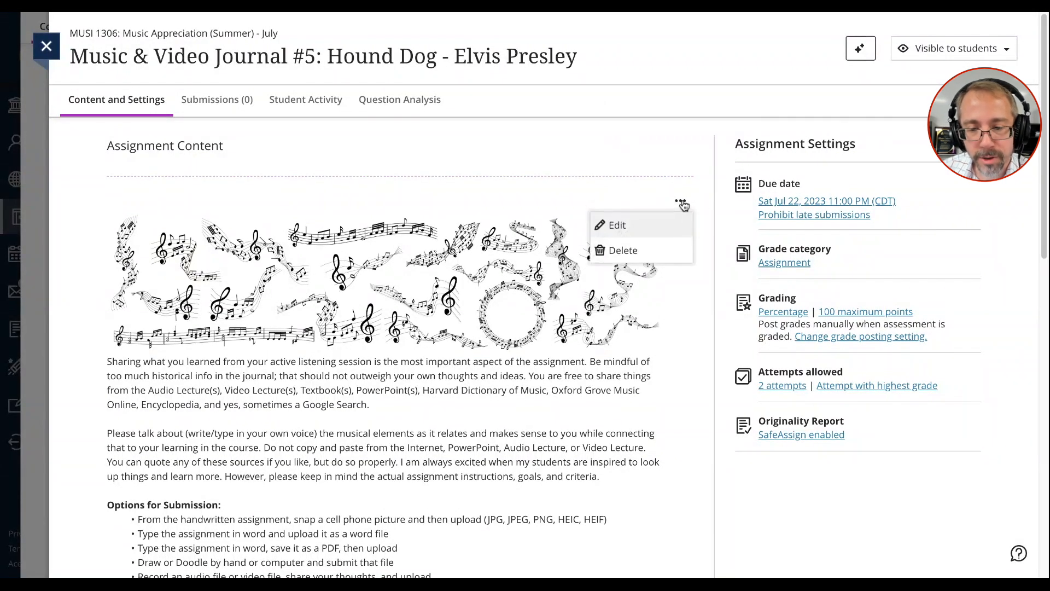
click(638, 228)
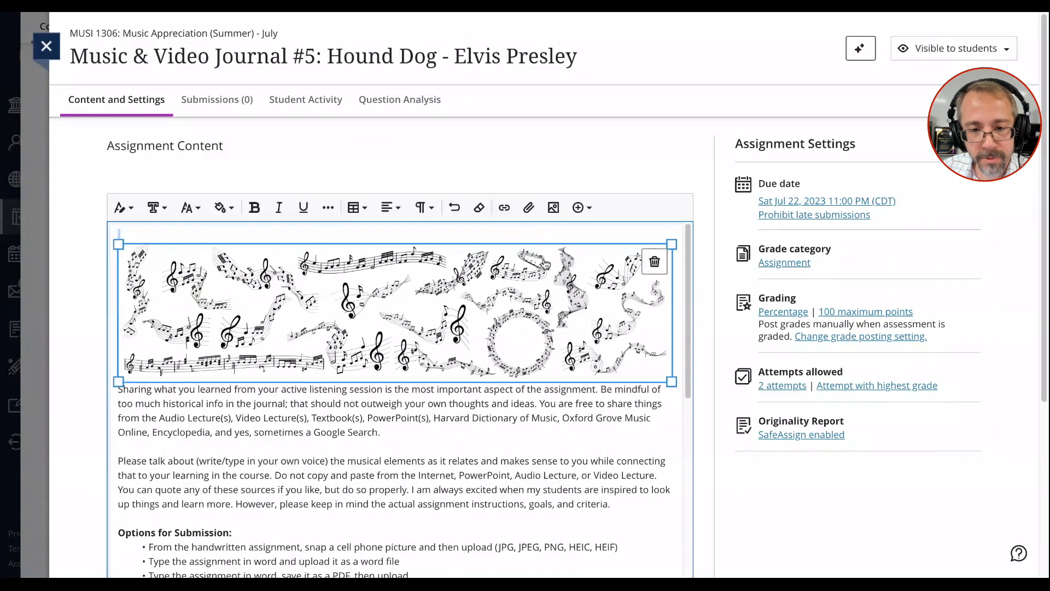
click(554, 208)
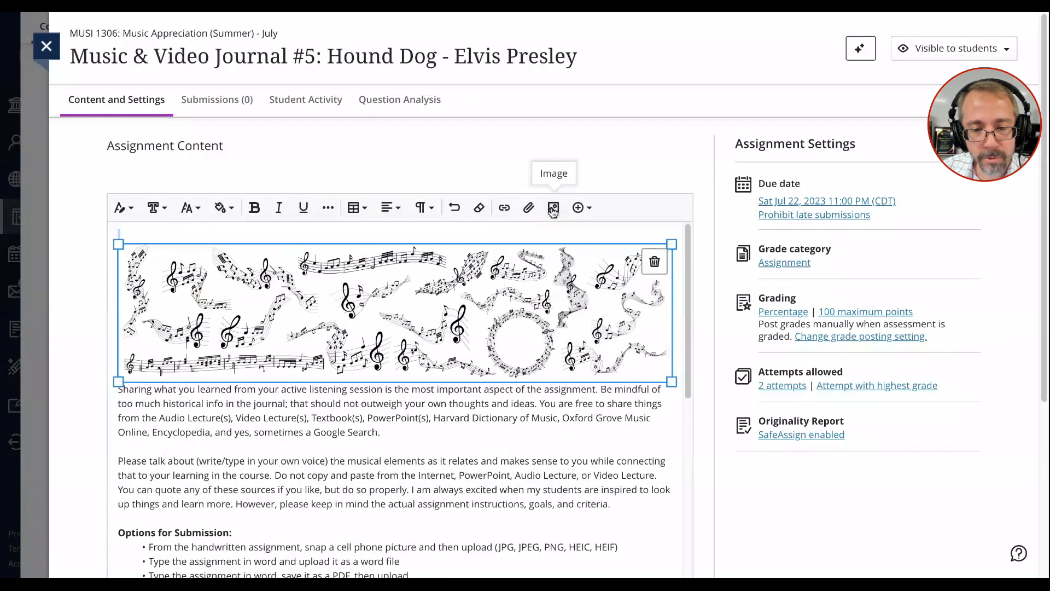
click(470, 131)
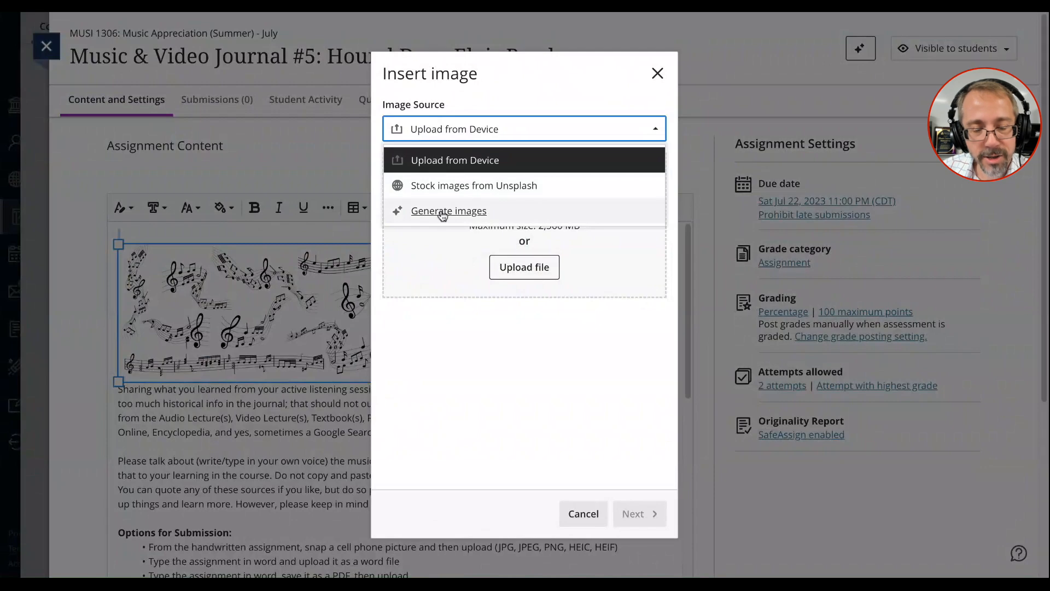
click(293, 236)
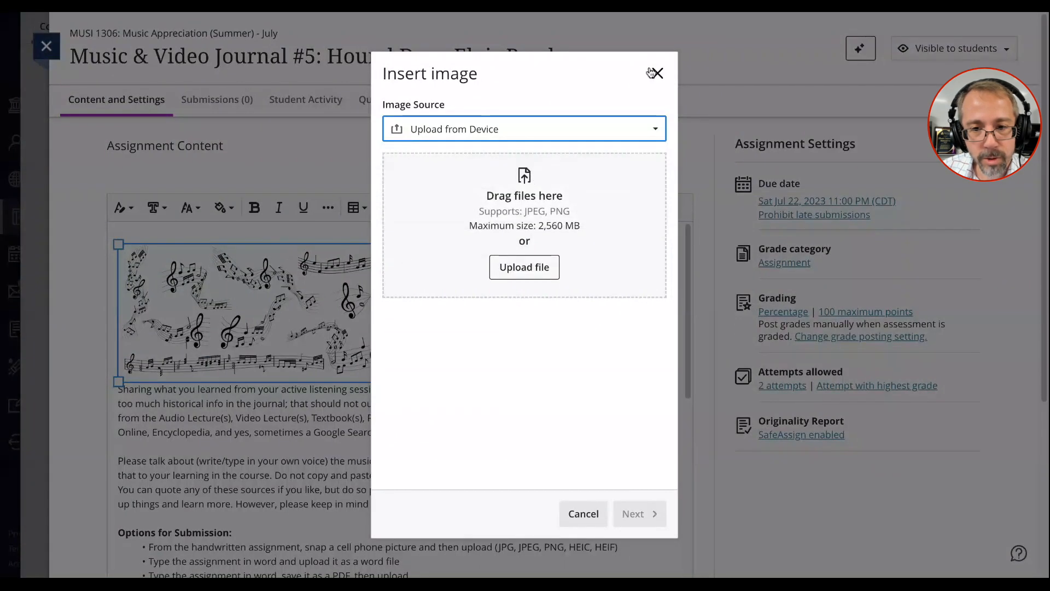
click(653, 72)
click(547, 209)
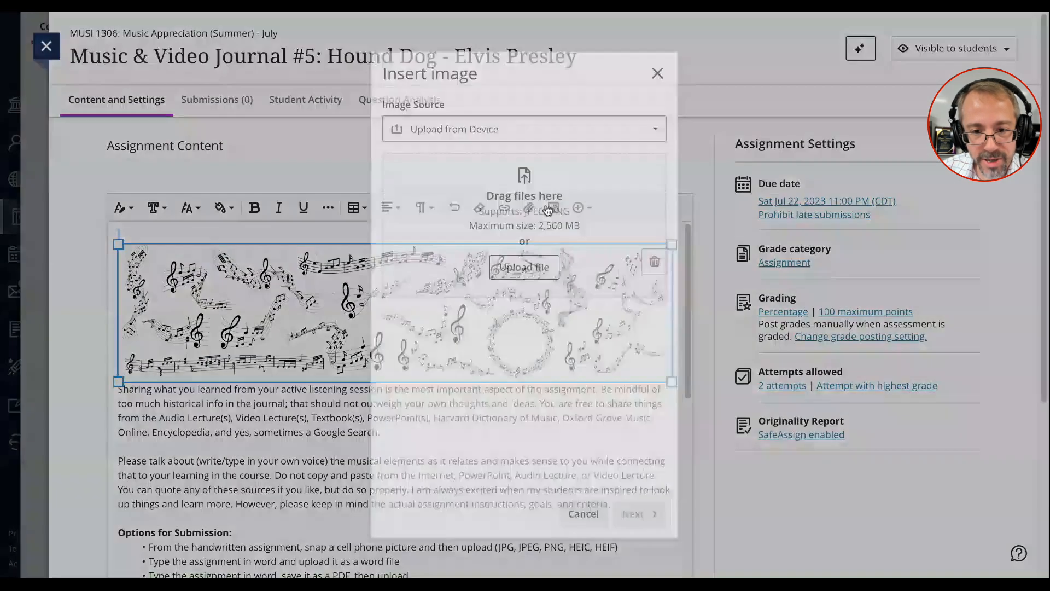
click(659, 75)
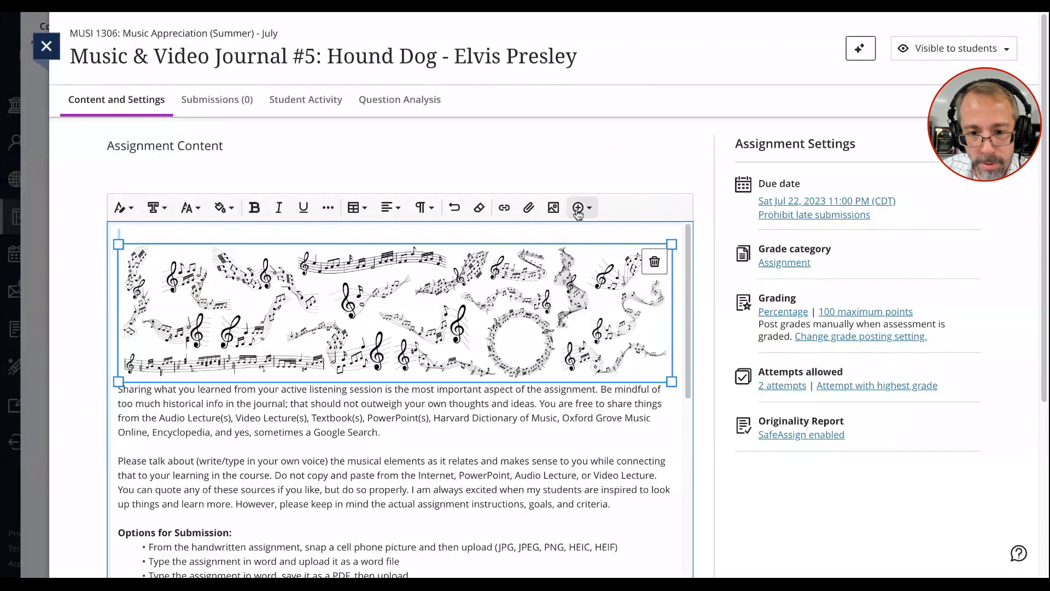
Step: Inspect the web image settings of the music notes banner, including its image URL and alternative text, and leave without saving
click(579, 208)
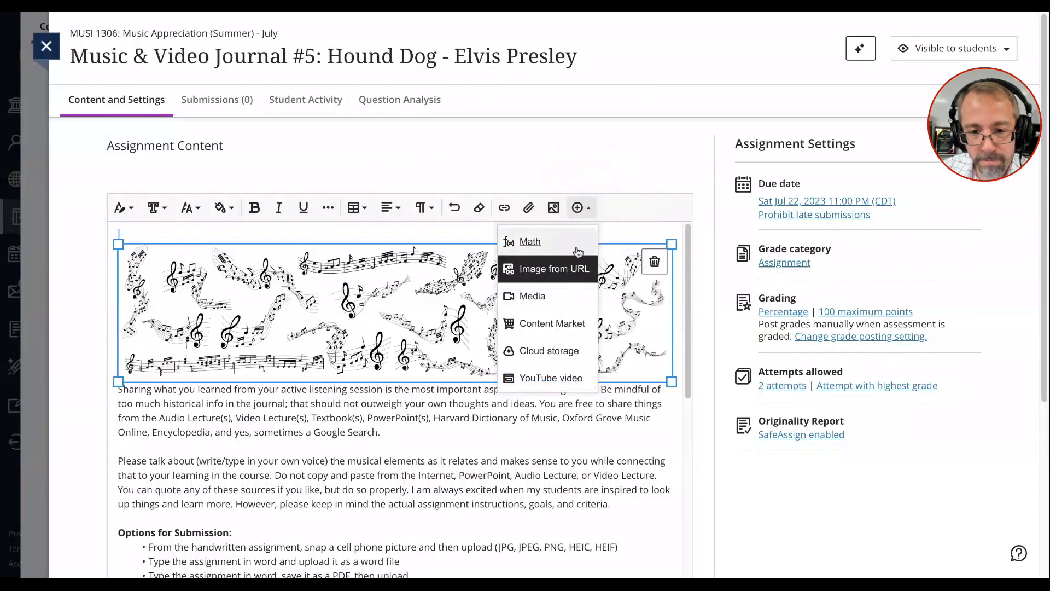
click(555, 271)
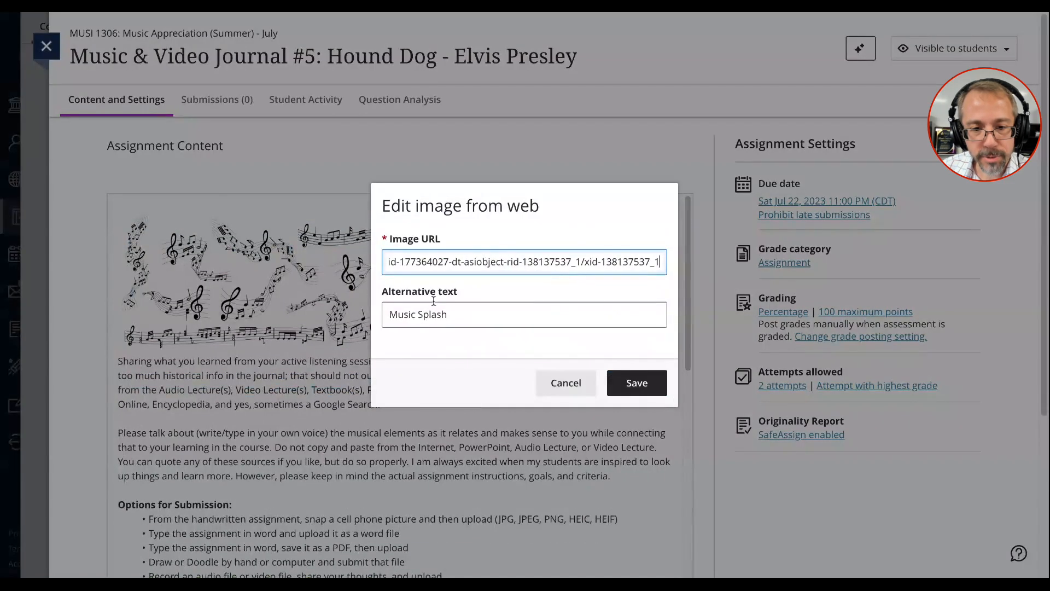
click(402, 263)
key(ctrl+a)
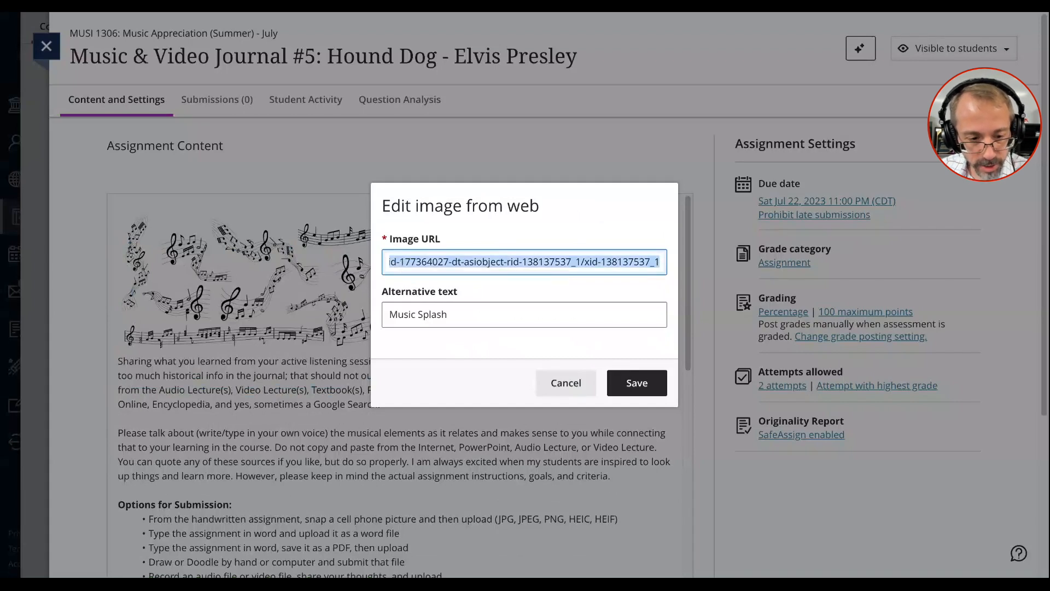
key(super+Tab)
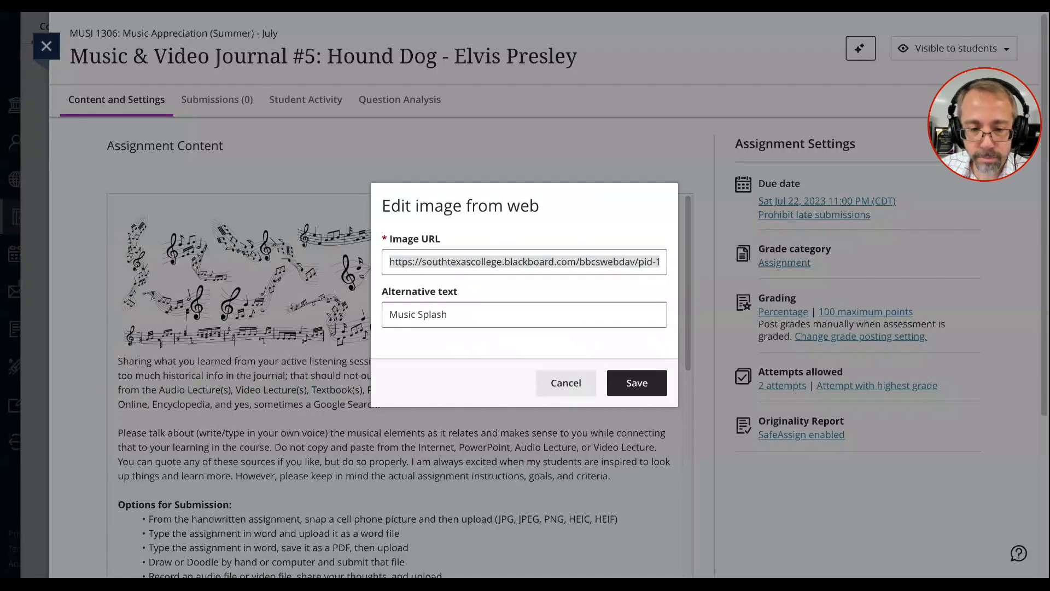
key(Tab)
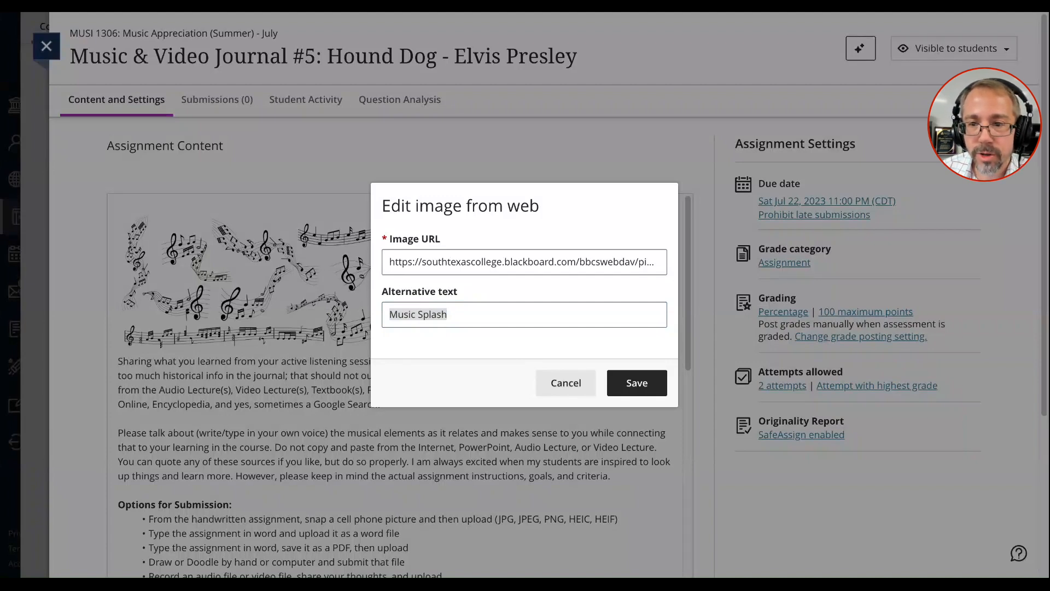
click(565, 381)
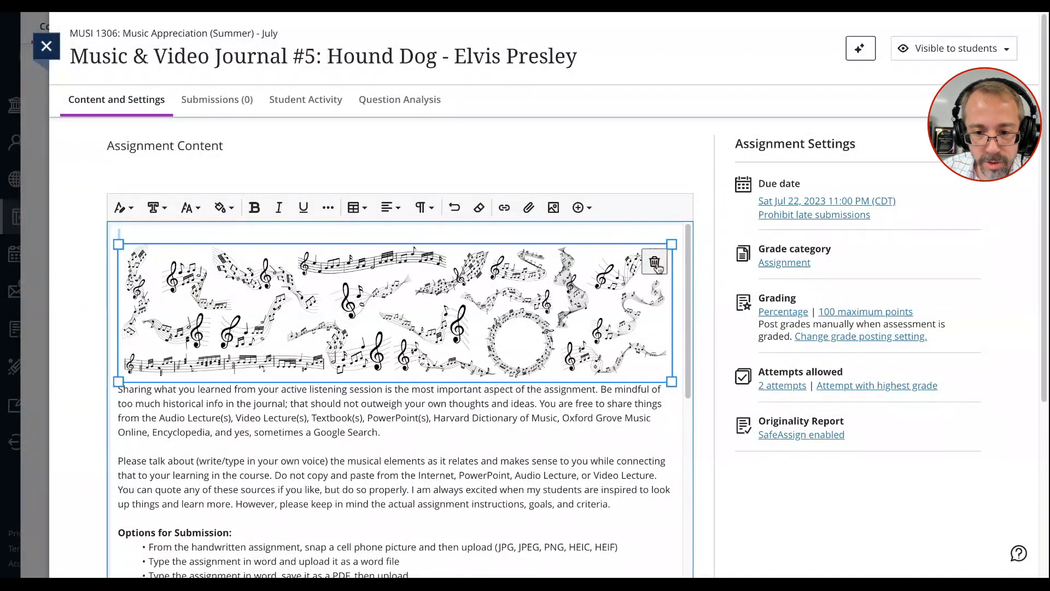
Step: Delete the music notes banner from the text block, and try starting a replacement image with generated images as the source
click(655, 262)
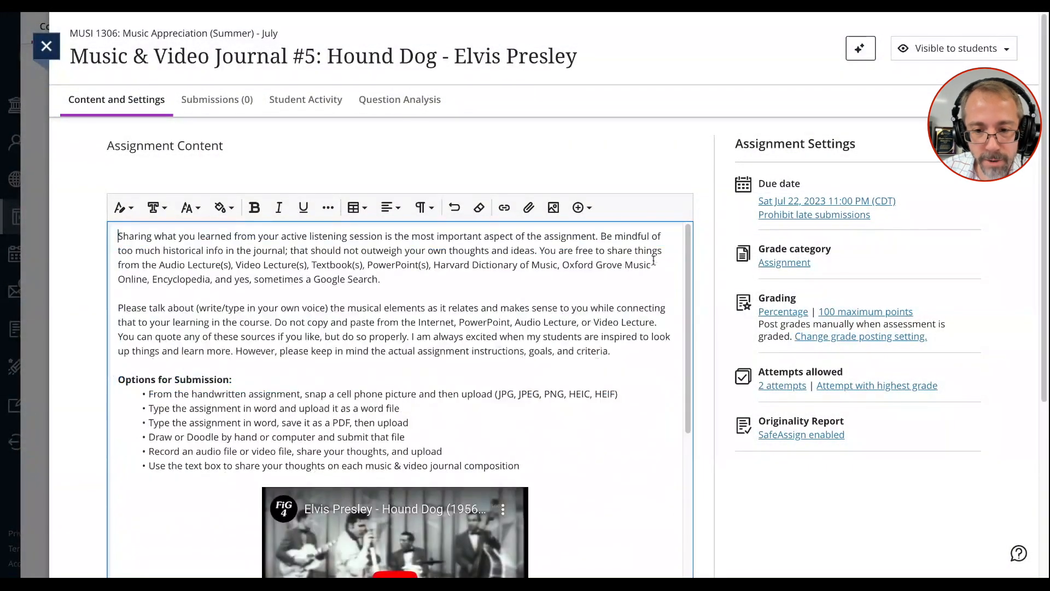
click(554, 207)
click(500, 138)
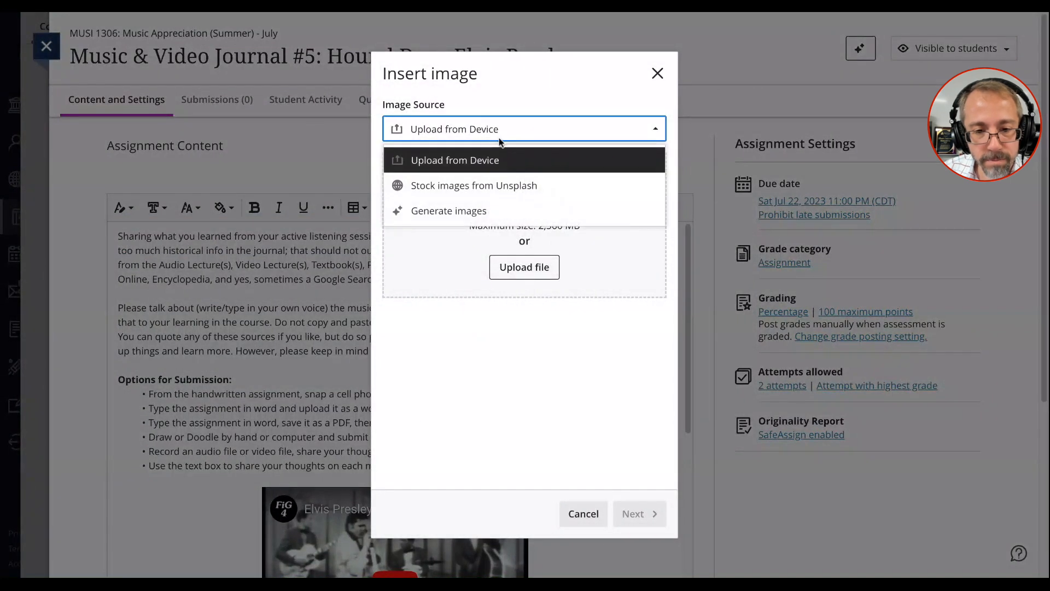
click(444, 217)
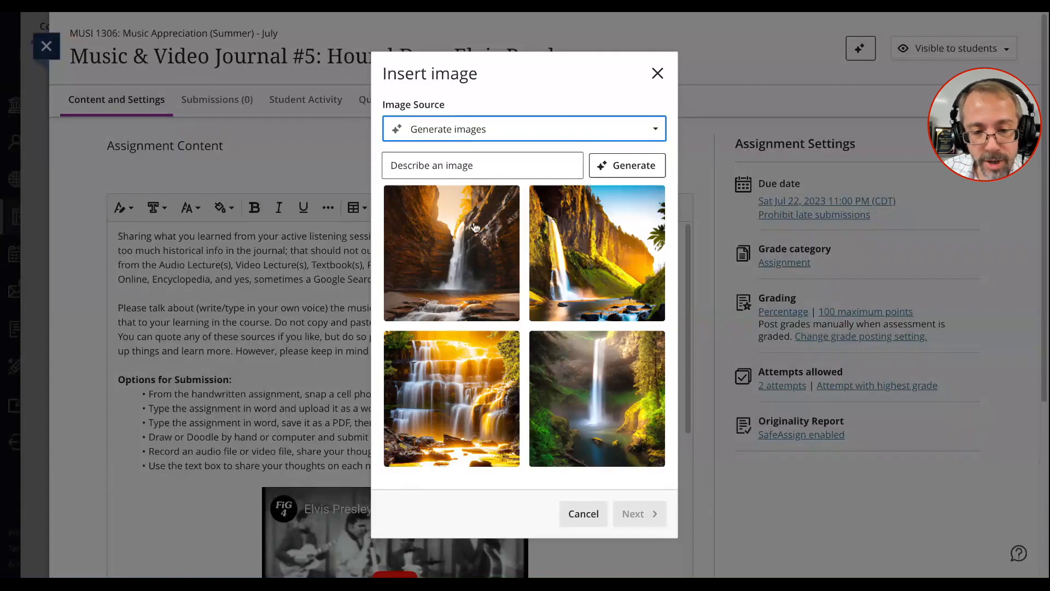
click(485, 164)
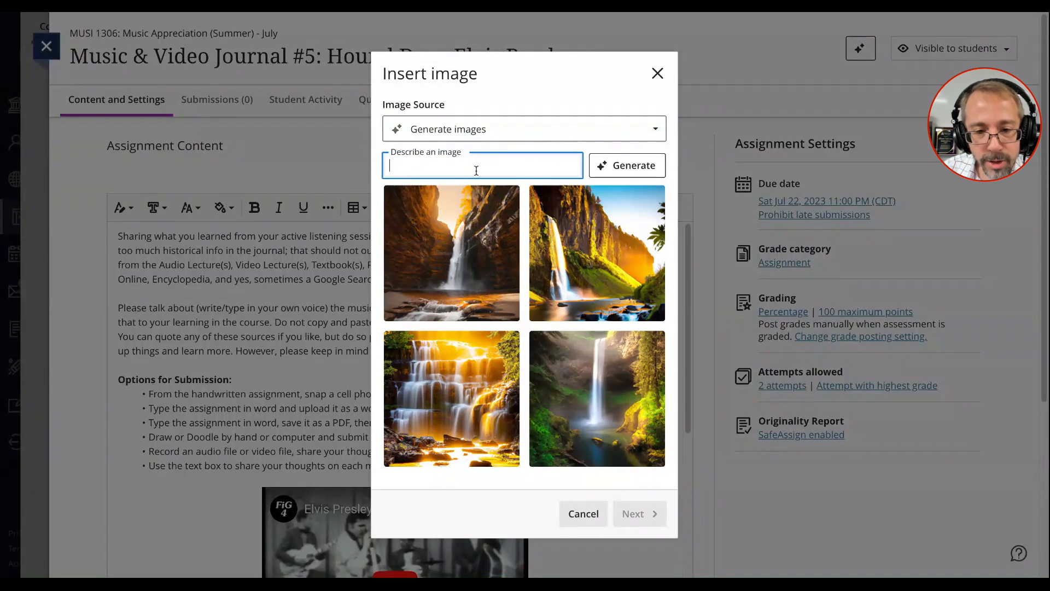
click(324, 67)
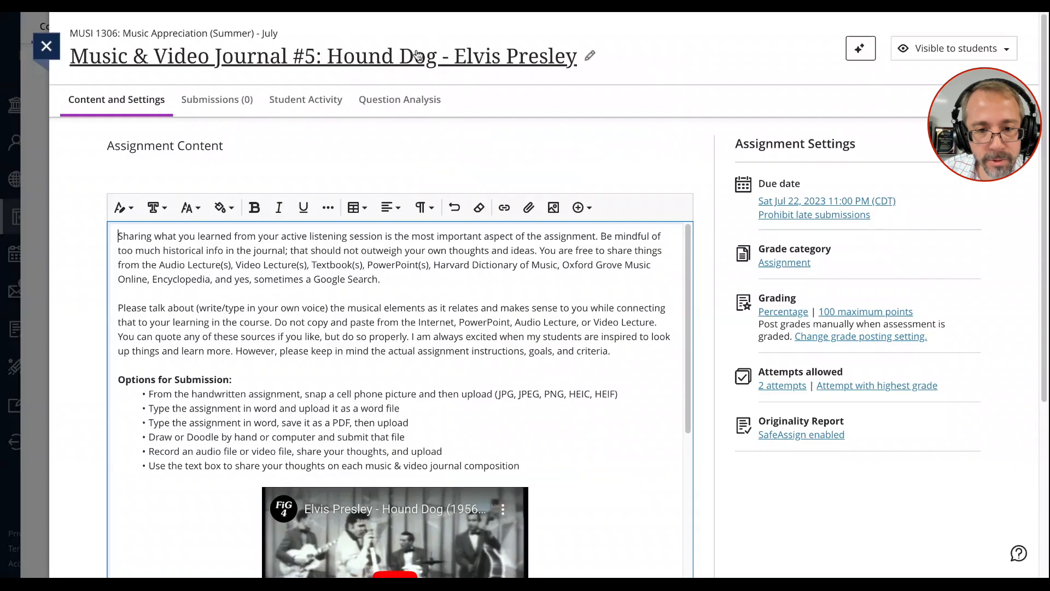
Step: Copy "Hound Dog - Elvis Presley" from the journal title and start inserting an image into the text block with generated images as the source
click(590, 61)
drag(578, 58, 330, 60)
key(ctrl+c)
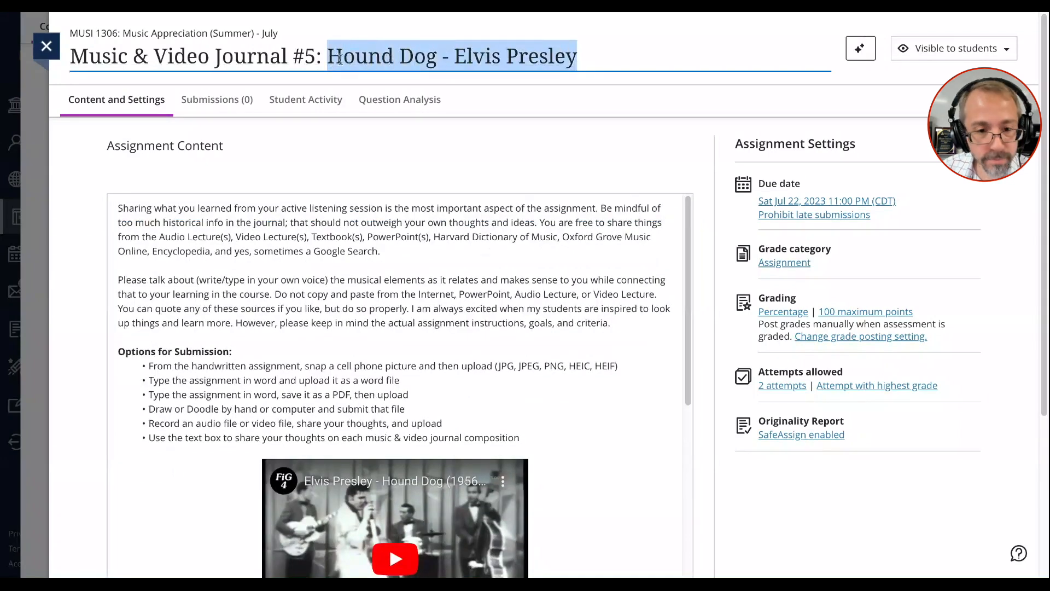
click(569, 215)
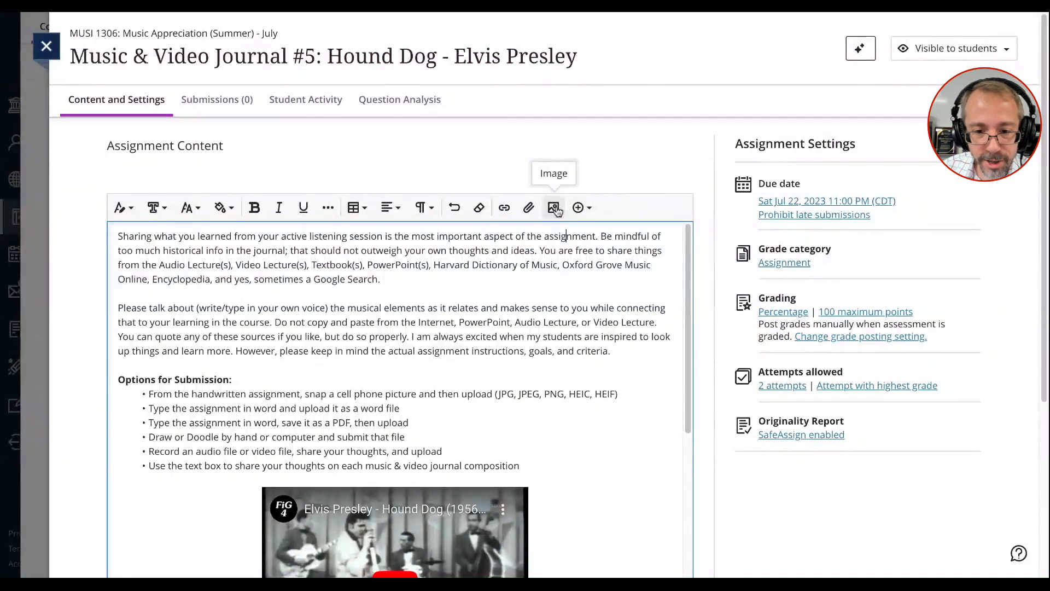
click(553, 208)
click(530, 131)
click(463, 211)
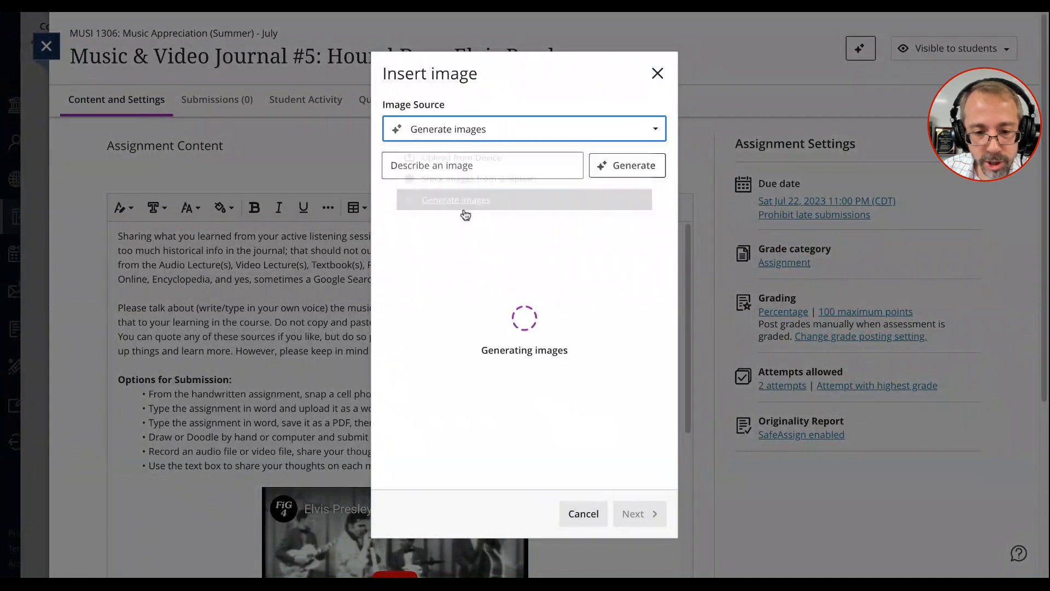
Step: Paste the copied title as the image description, shorten it to "Elvis Presley" and generate images from it
click(457, 162)
key(ctrl+v)
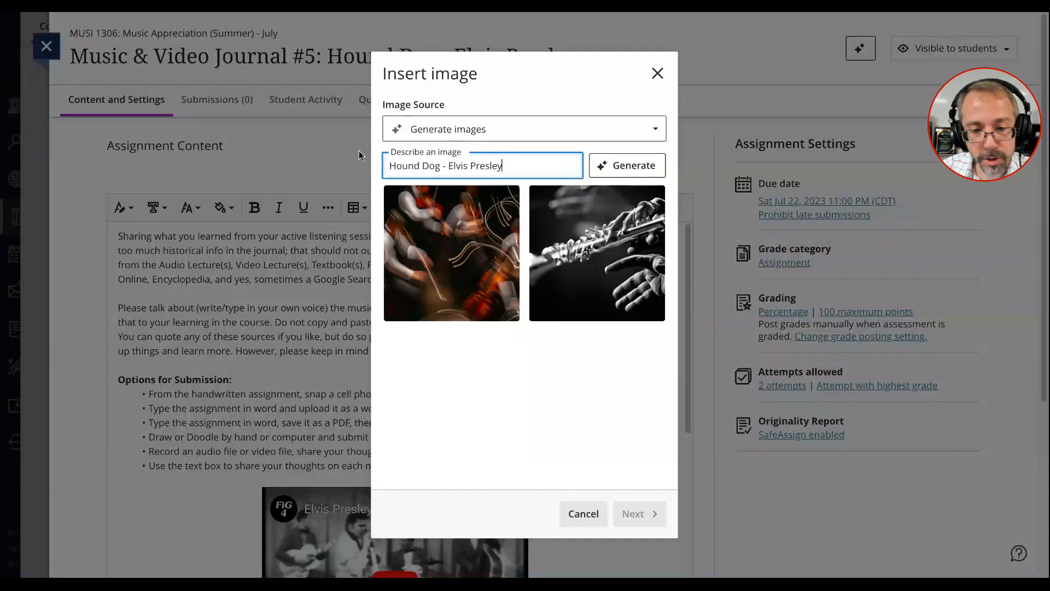
click(453, 168)
key(BackSpace)
key(BackSpace)
key(BackSpace)
key(BackSpace)
key(BackSpace)
key(BackSpace)
key(BackSpace)
key(BackSpace)
key(BackSpace)
key(BackSpace)
key(BackSpace)
key(BackSpace)
key(BackSpace)
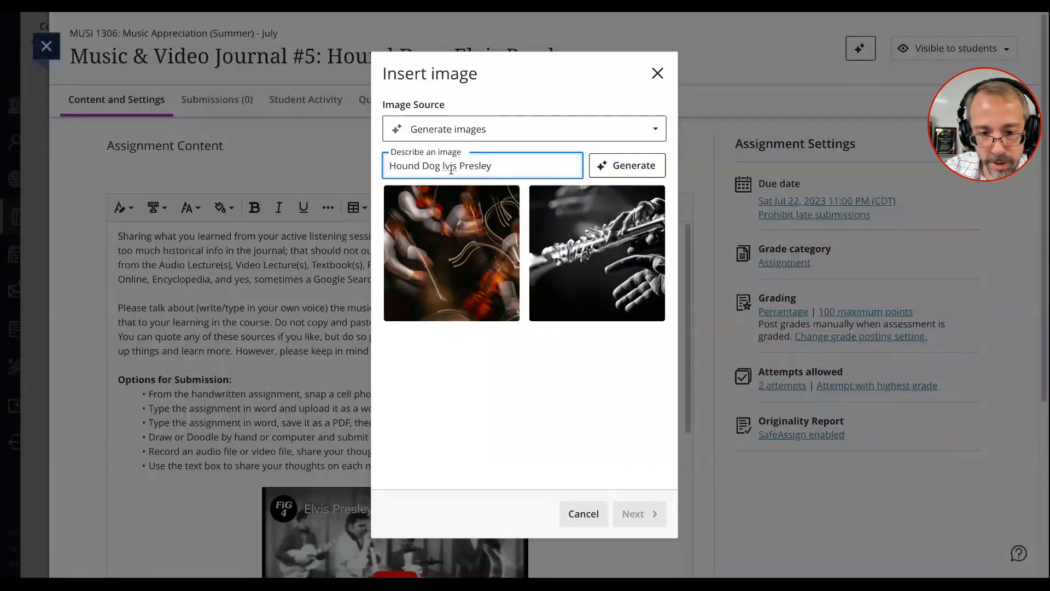
text(E)
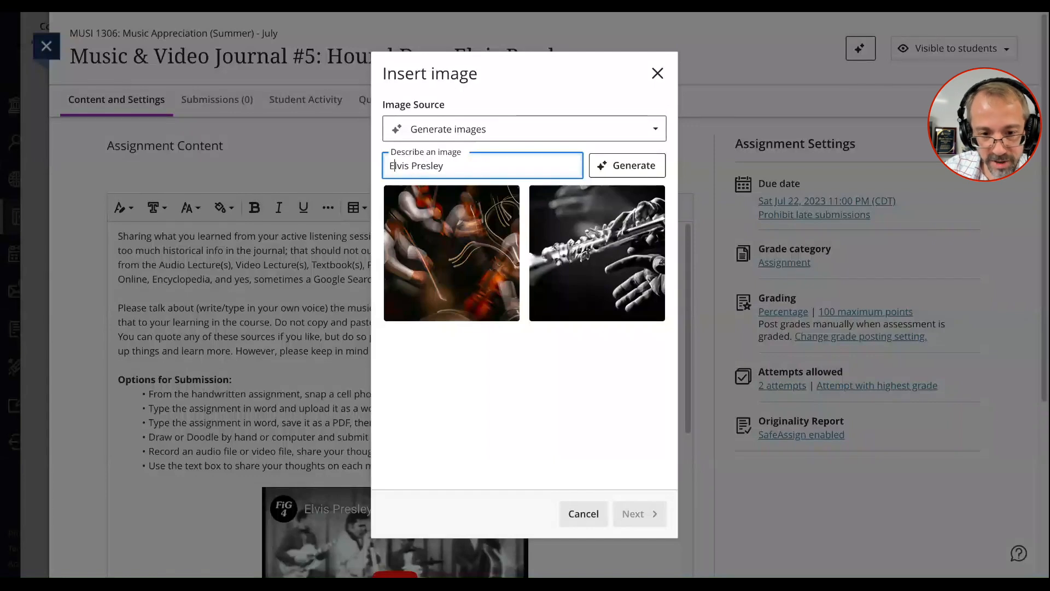
click(612, 169)
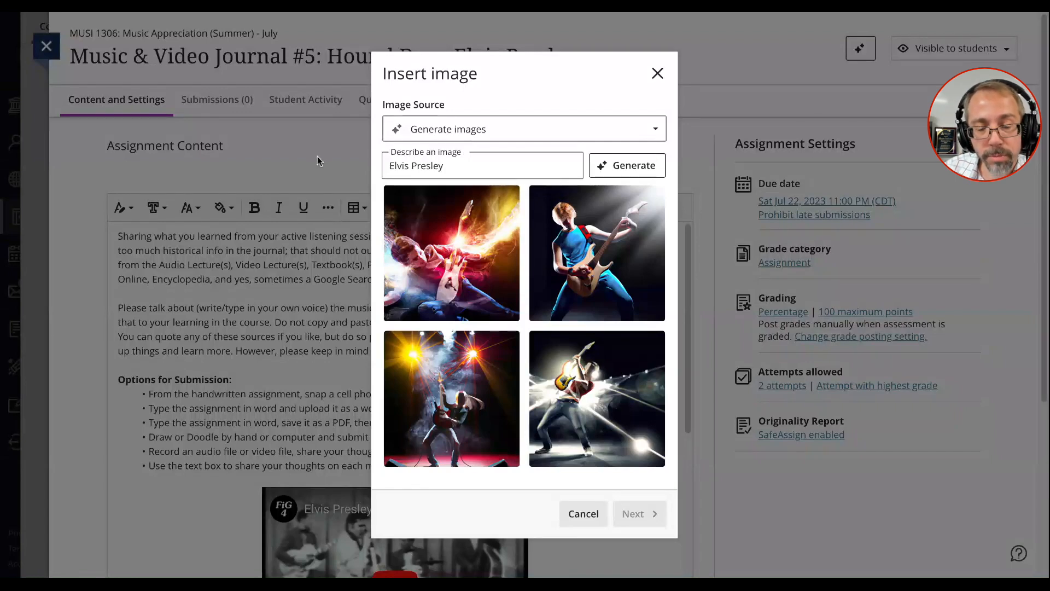
Step: Replace the image description with "Musical Notes Colorful" and generate a new set of images
click(462, 166)
drag(462, 165, 388, 162)
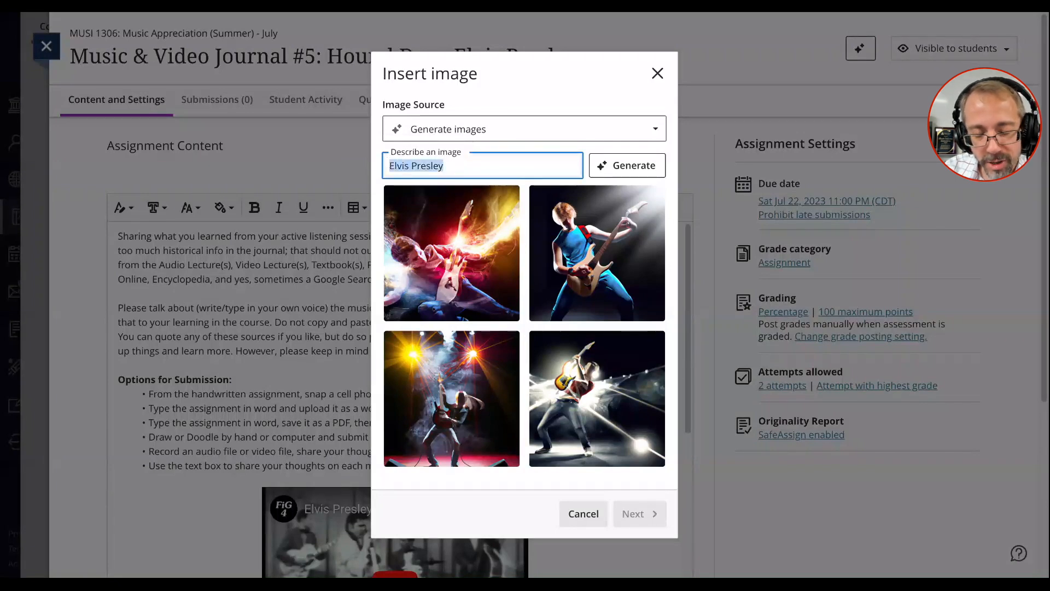
key(BackSpace)
text(Musica)
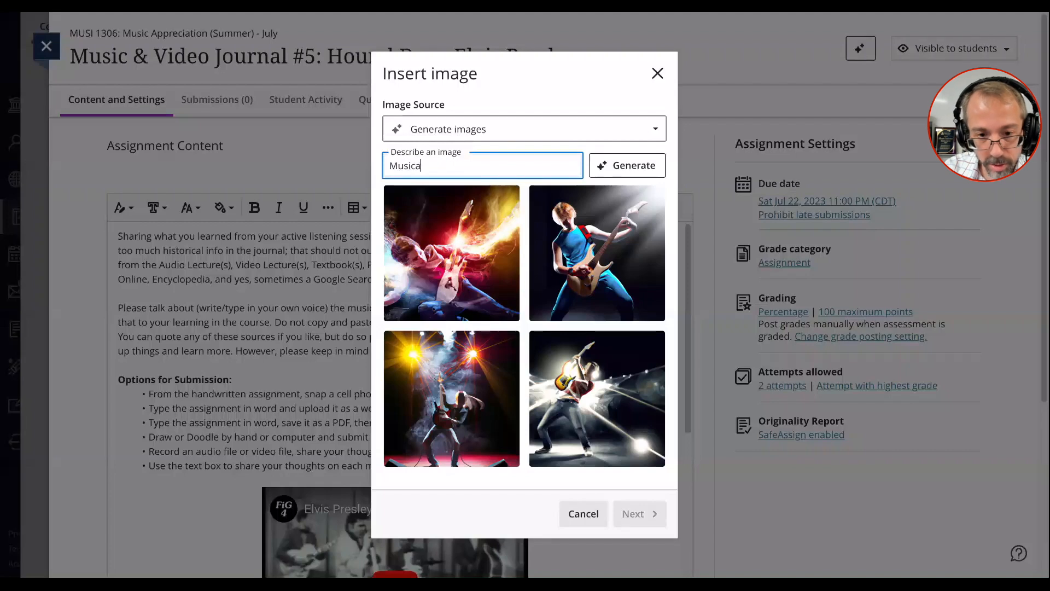
text(l Notes)
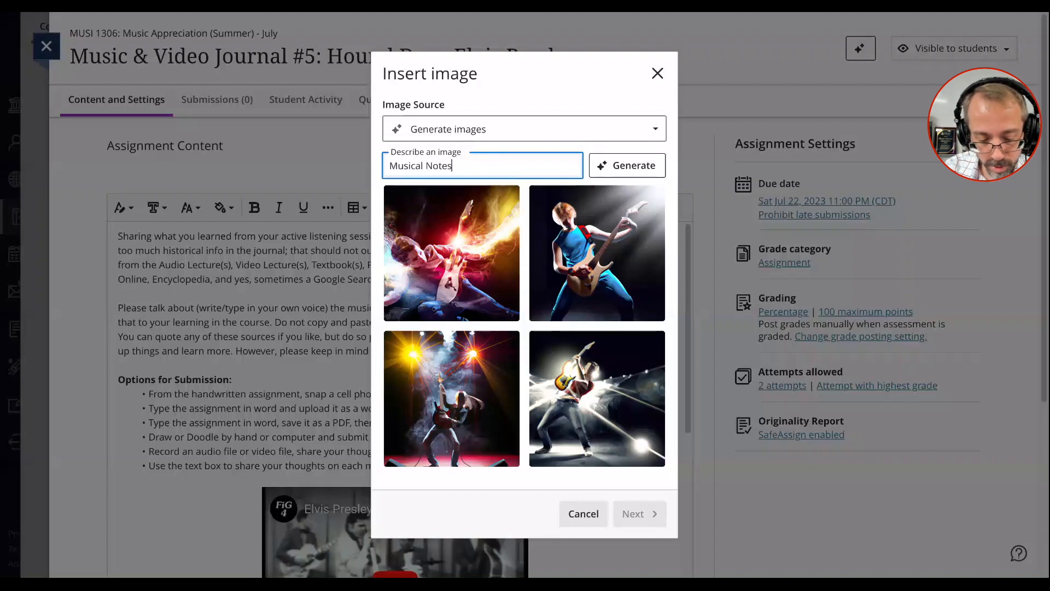
text( Color)
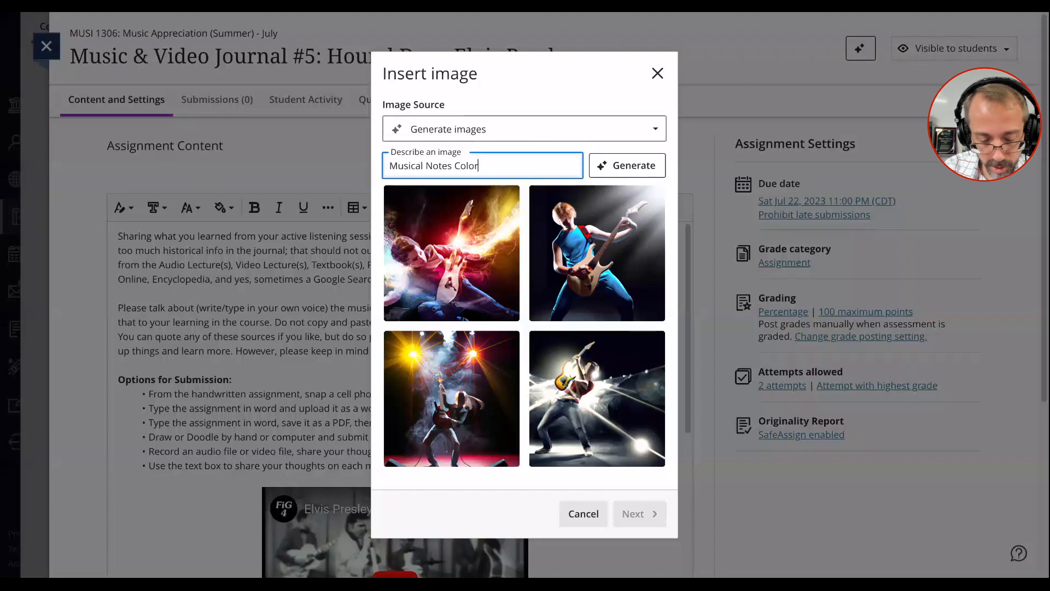
text(ful)
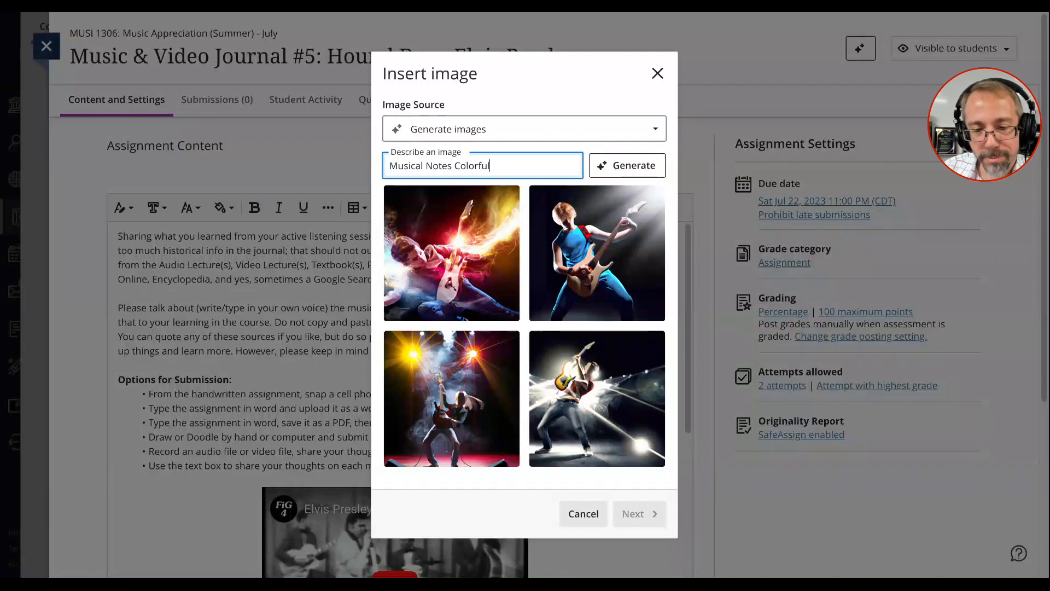
key(Return)
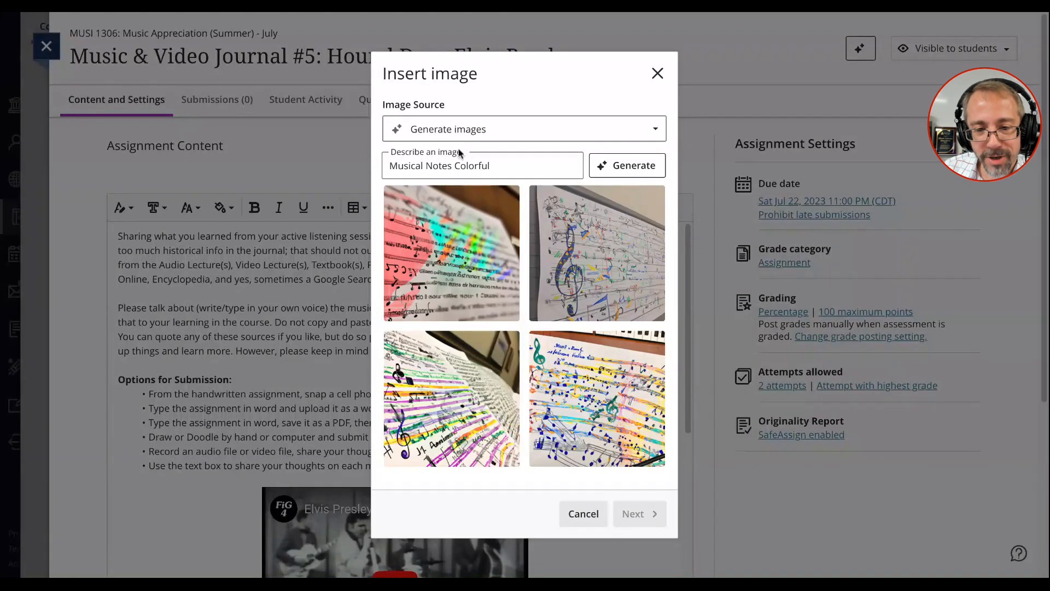
Step: Change the image description to "Drum Set" and generate images for it
click(499, 167)
key(ctrl+a)
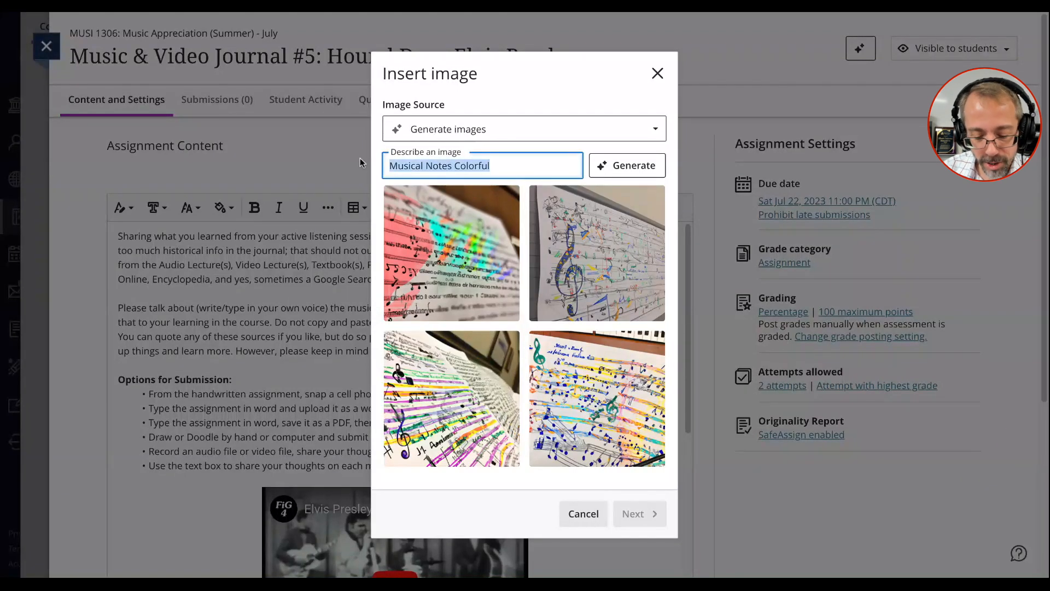
key(BackSpace)
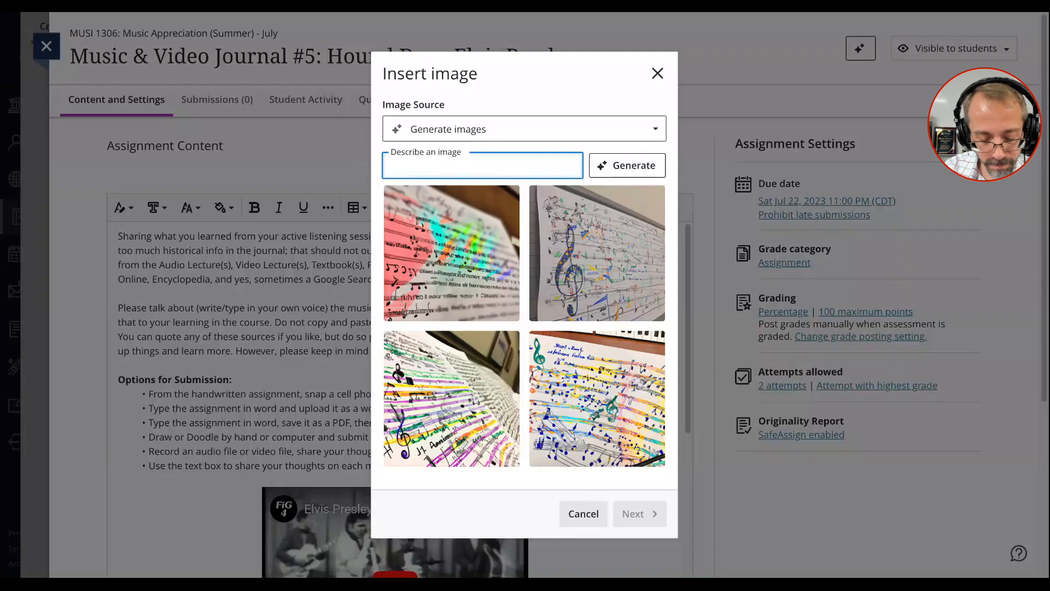
text(Drums)
key(BackSpace)
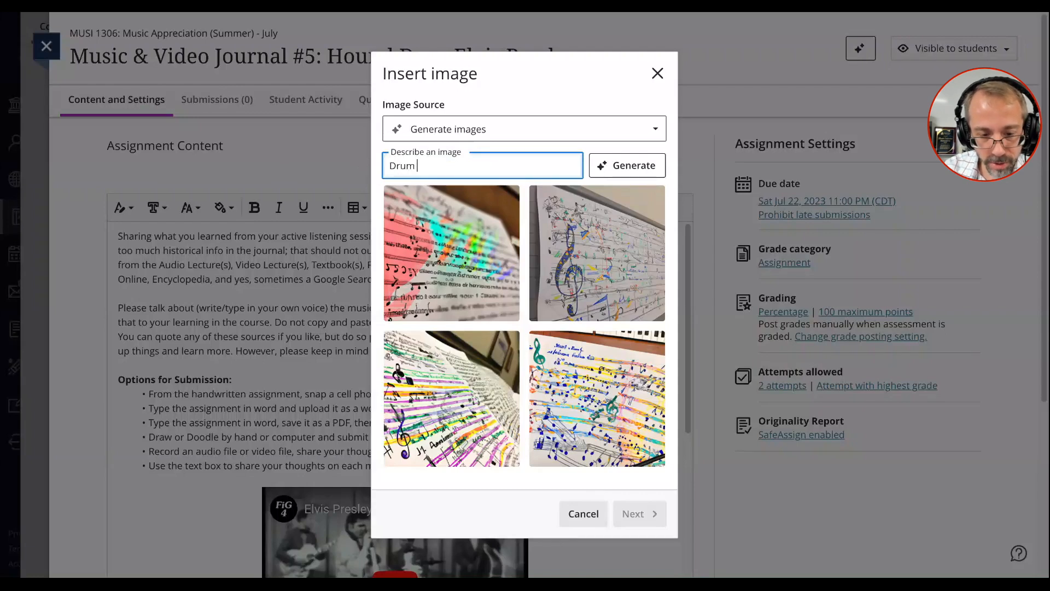
text(Set)
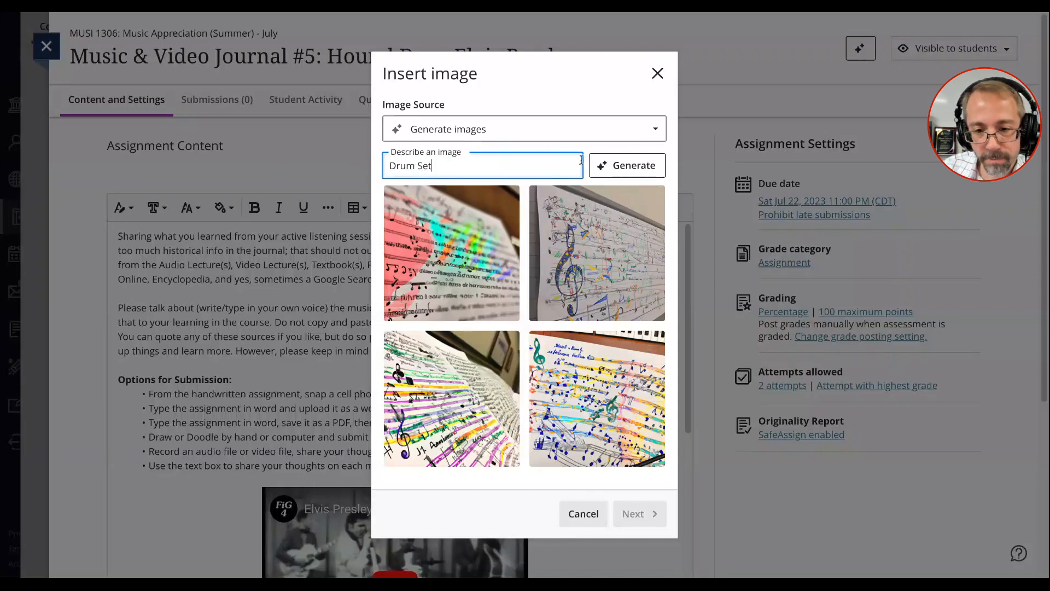
click(606, 167)
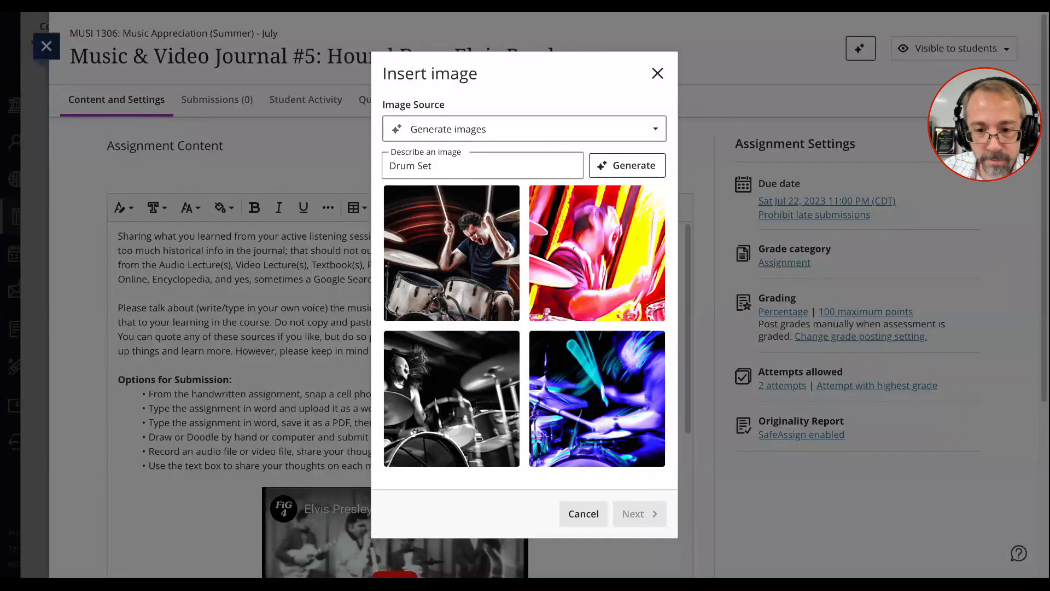
Step: Replace the image description with the copied text "Biology Class" and generate images to test an off-topic prompt
click(464, 168)
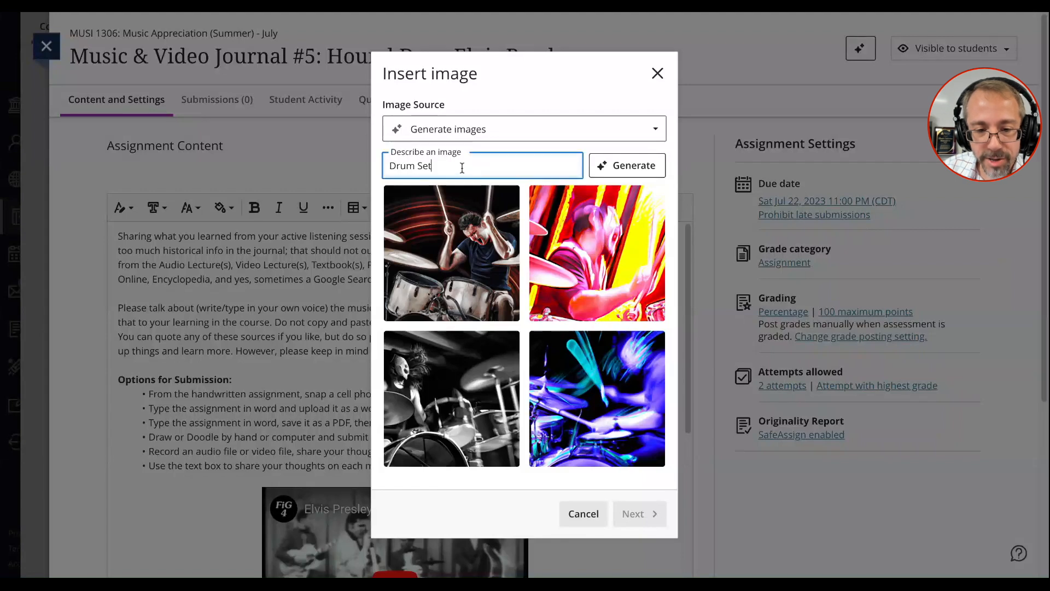
drag(464, 168, 389, 163)
key(BackSpace)
text(Biology Class)
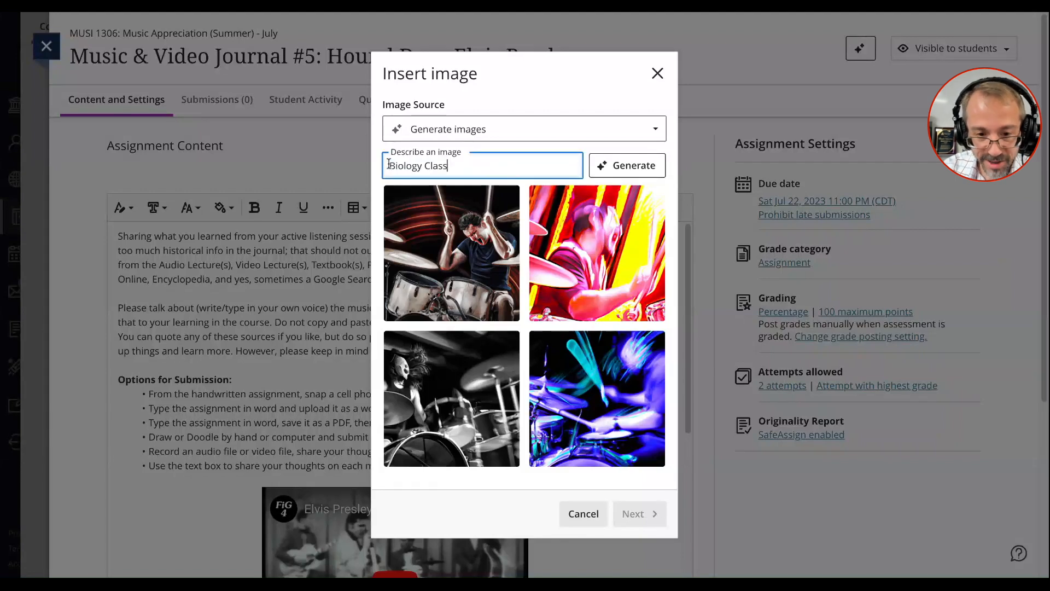
click(623, 166)
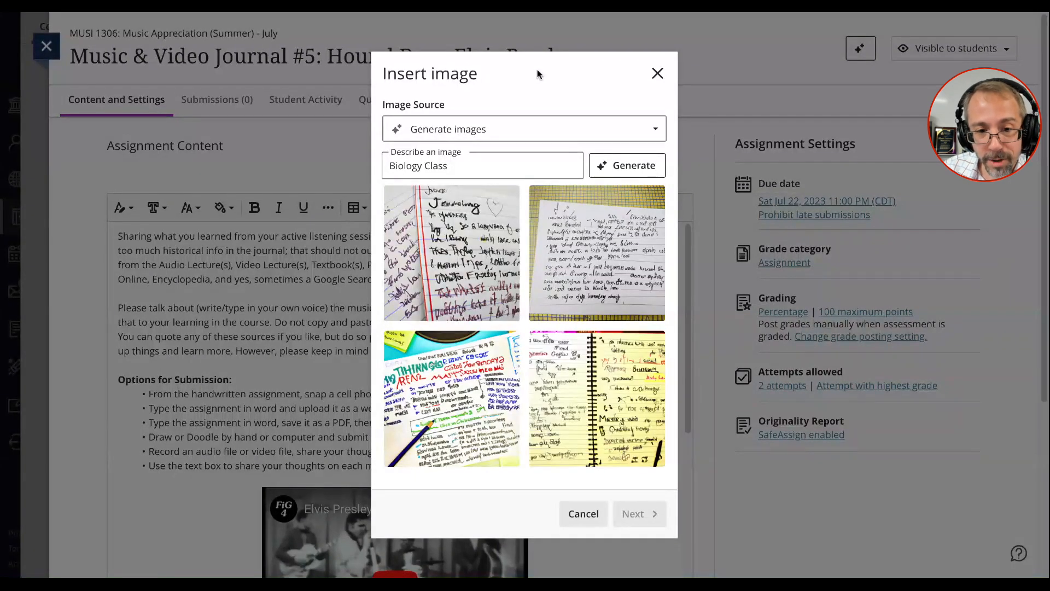
Step: Clear the image description, enter "lab" instead and generate images from that single word
drag(471, 166, 393, 169)
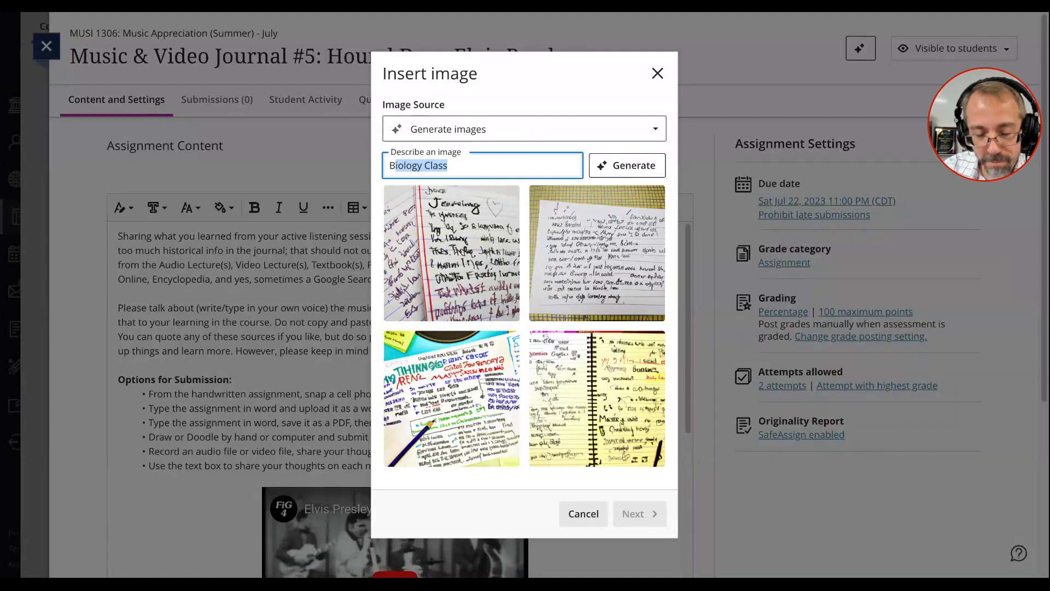
key(BackSpace)
key(BackSpace)
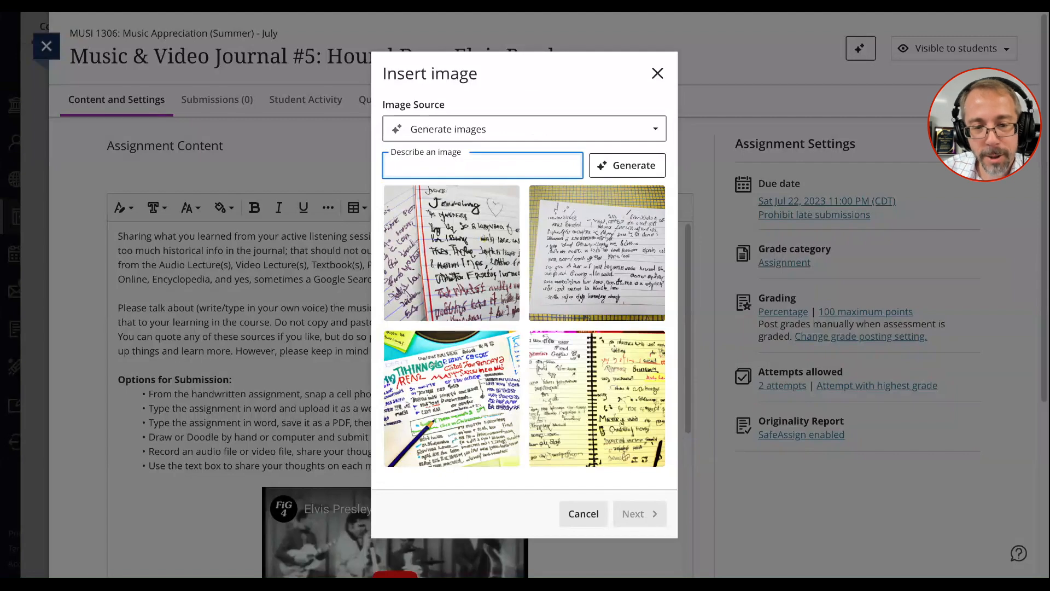
text(lab)
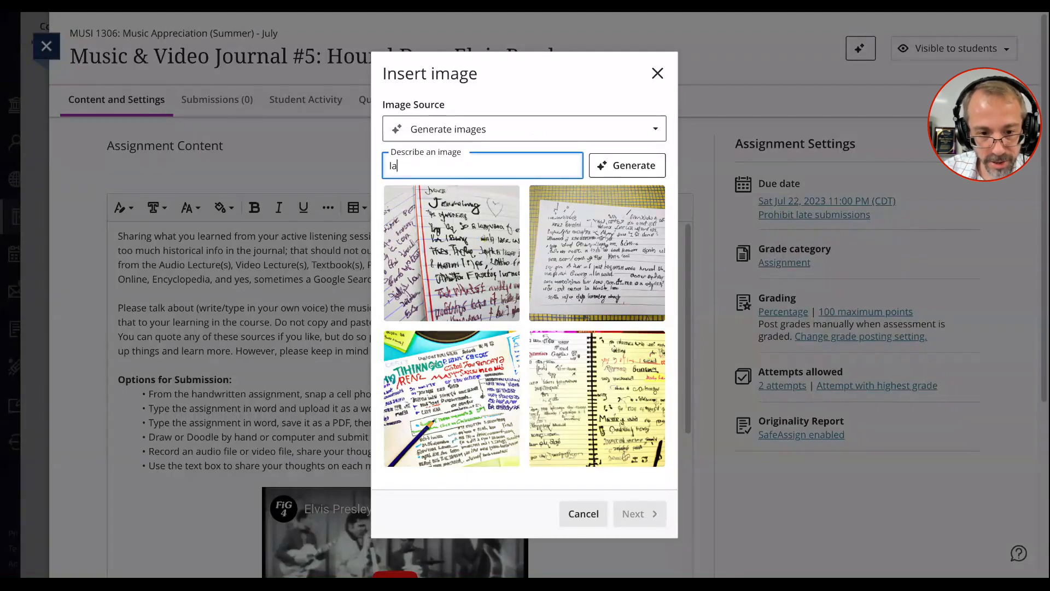
click(627, 168)
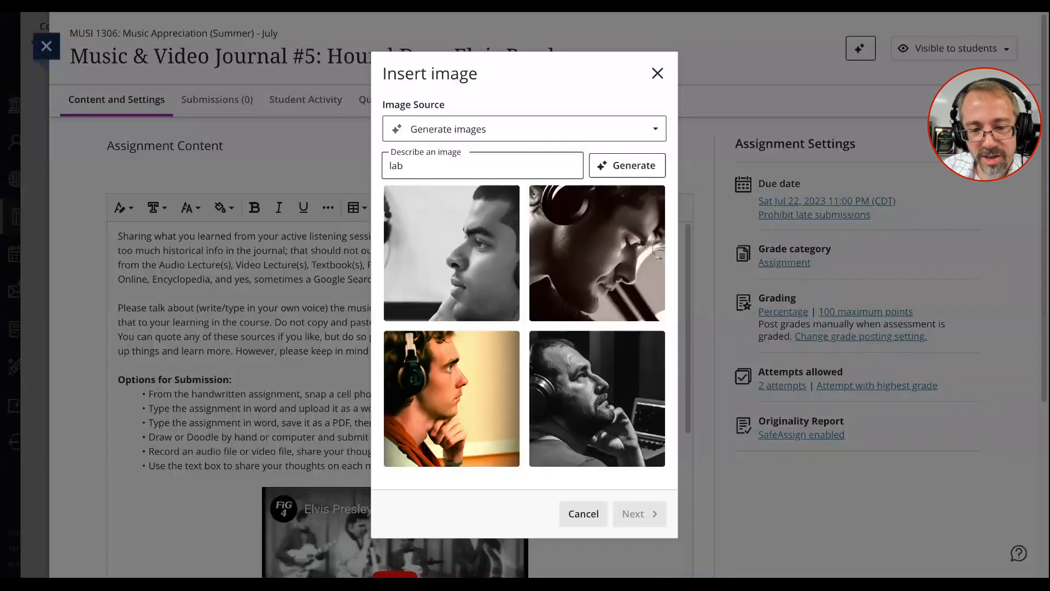
Step: Set the image description to "Biology lab" and generate another set of images
click(447, 165)
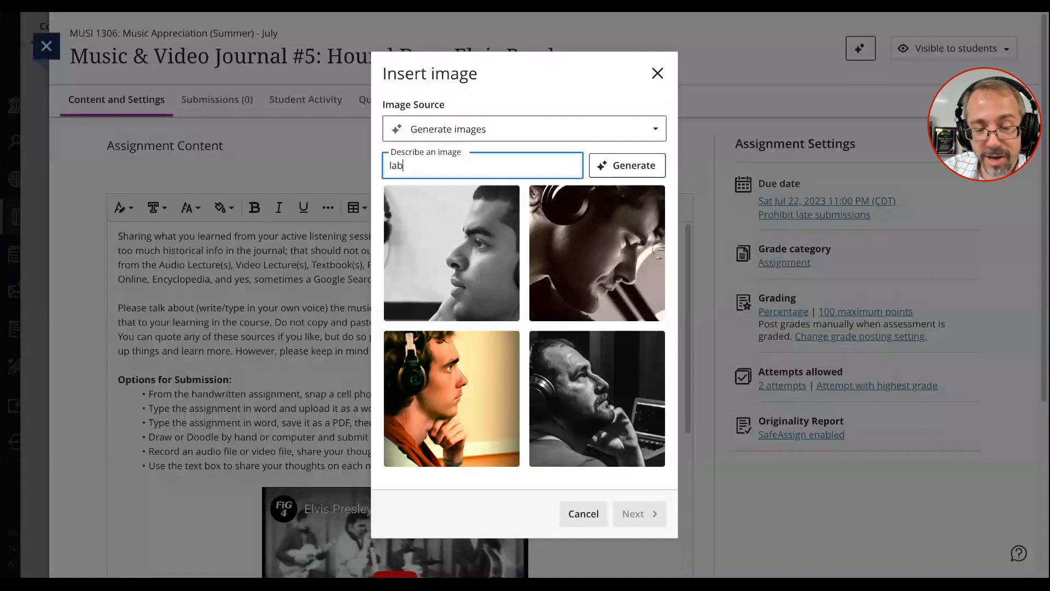
key(BackSpace)
key(BackSpace)
key(BackSpace)
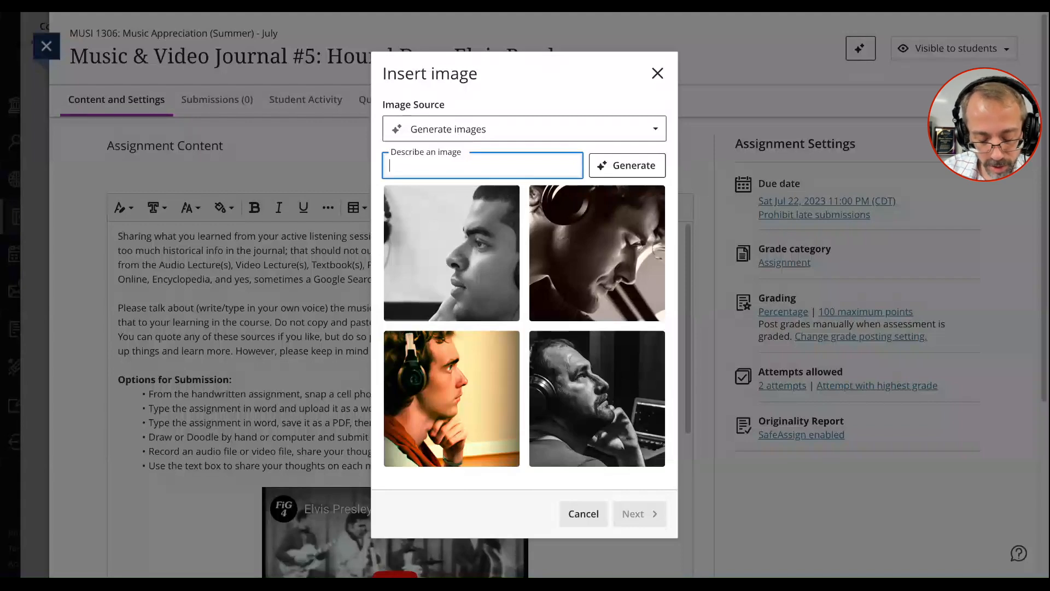
text(B)
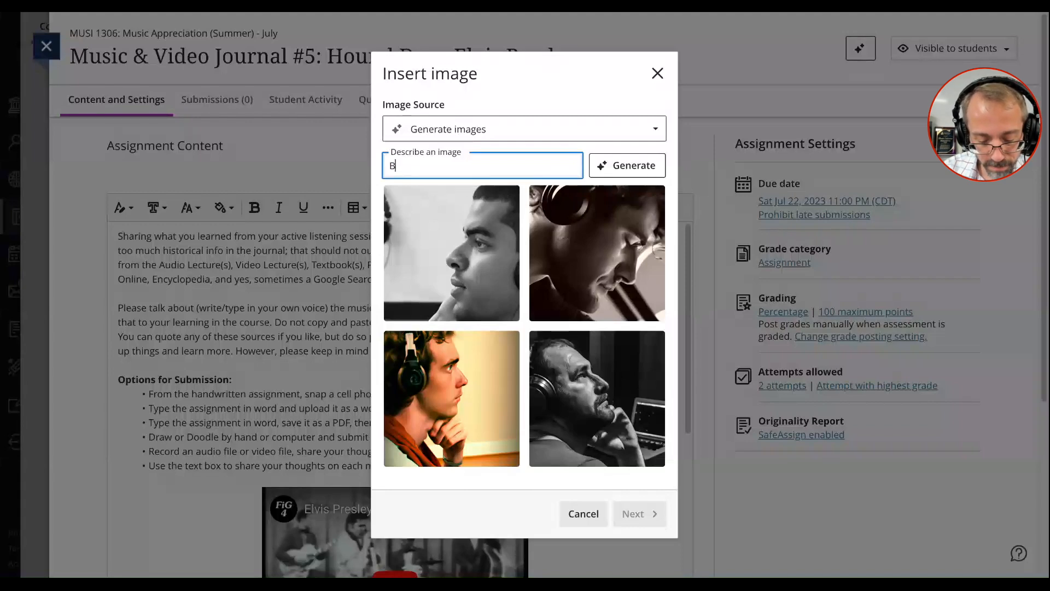
text(iology lab)
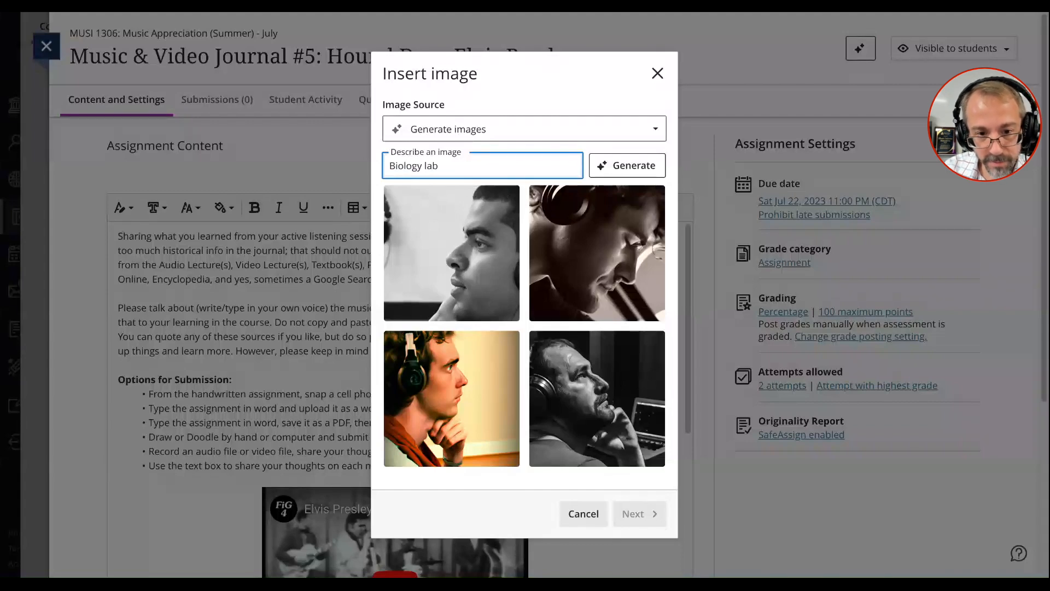
key(Return)
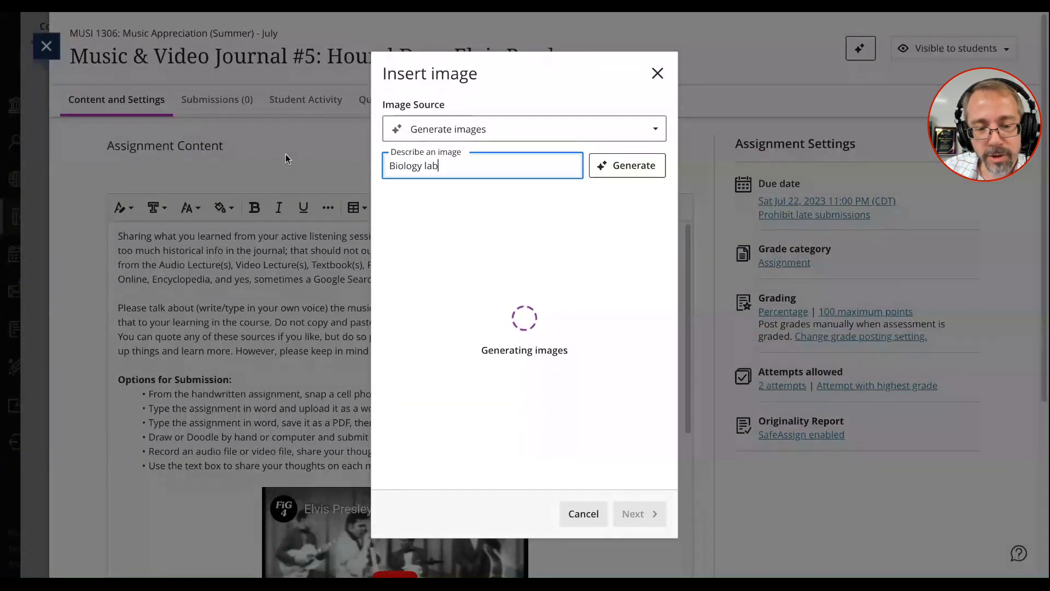
click(232, 9)
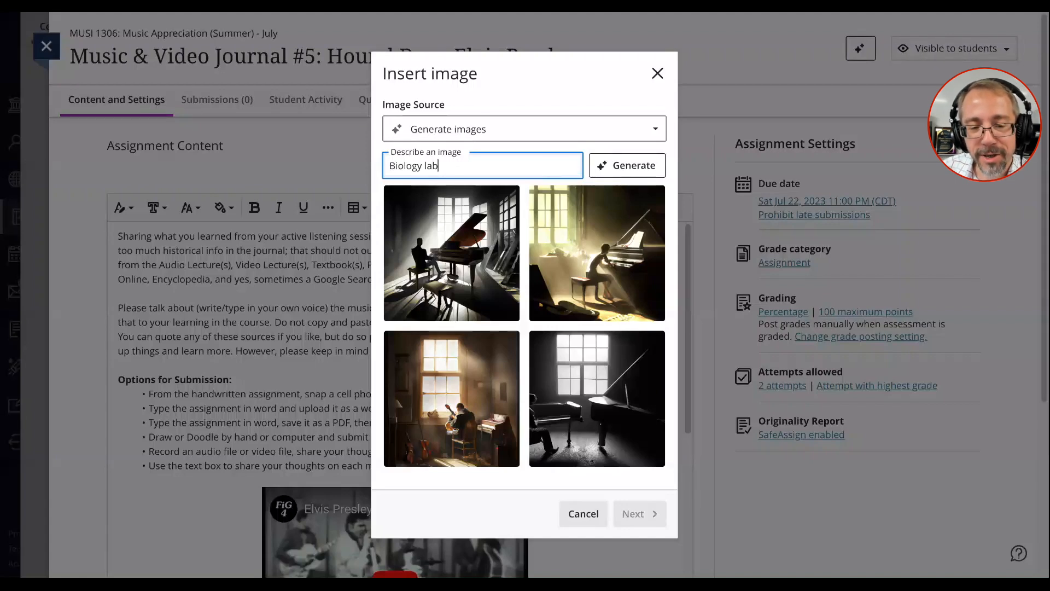
Step: Replace the image description with "Race Car" and generate images from it
drag(455, 167, 376, 173)
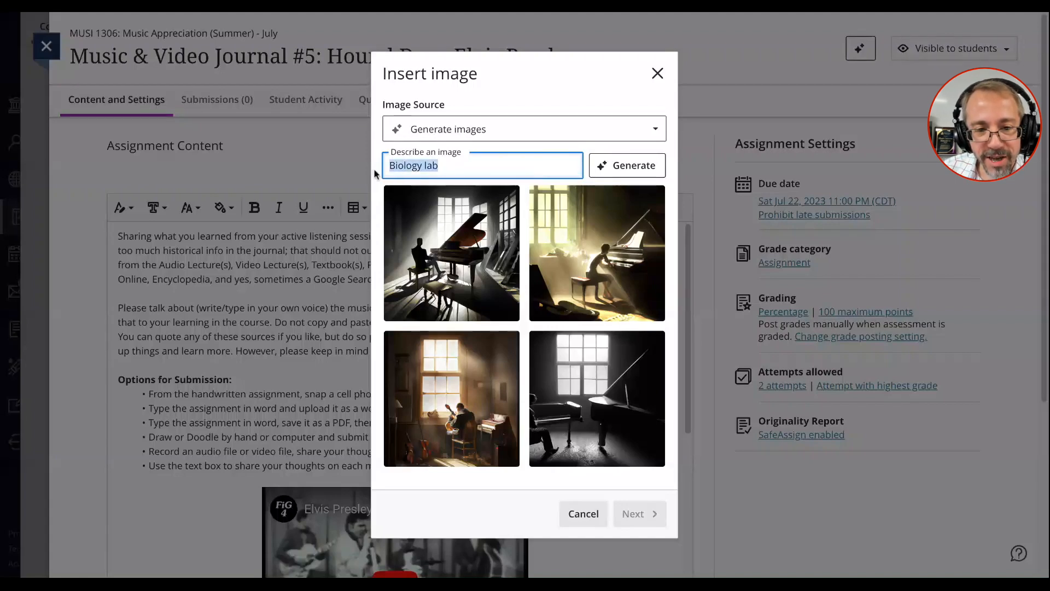
key(BackSpace)
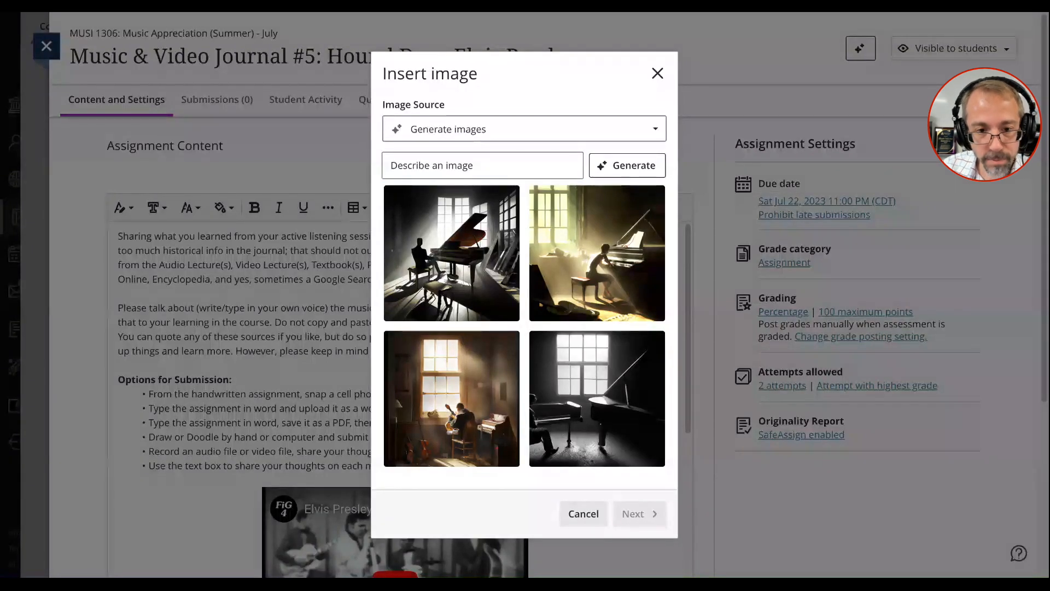
click(469, 165)
text(Race Car)
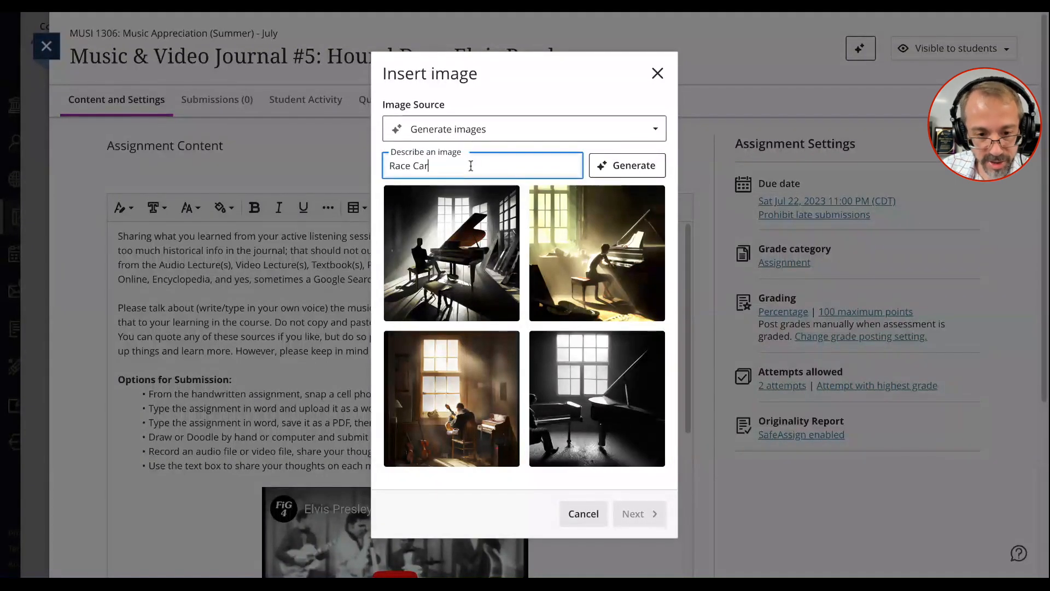
click(629, 168)
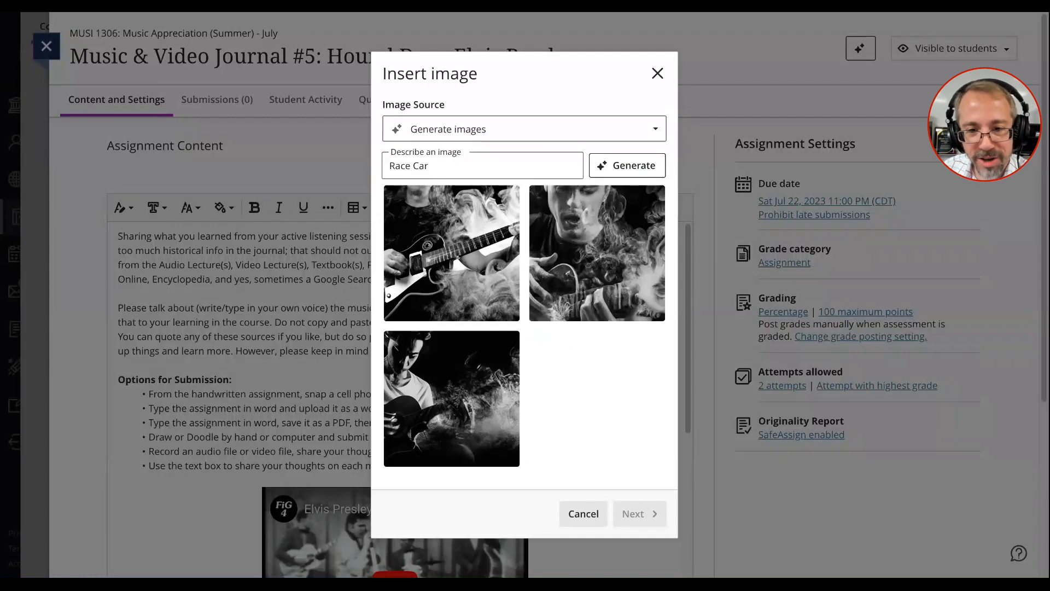
Step: Close the image generator without inserting any of the generated images into the journal
click(452, 169)
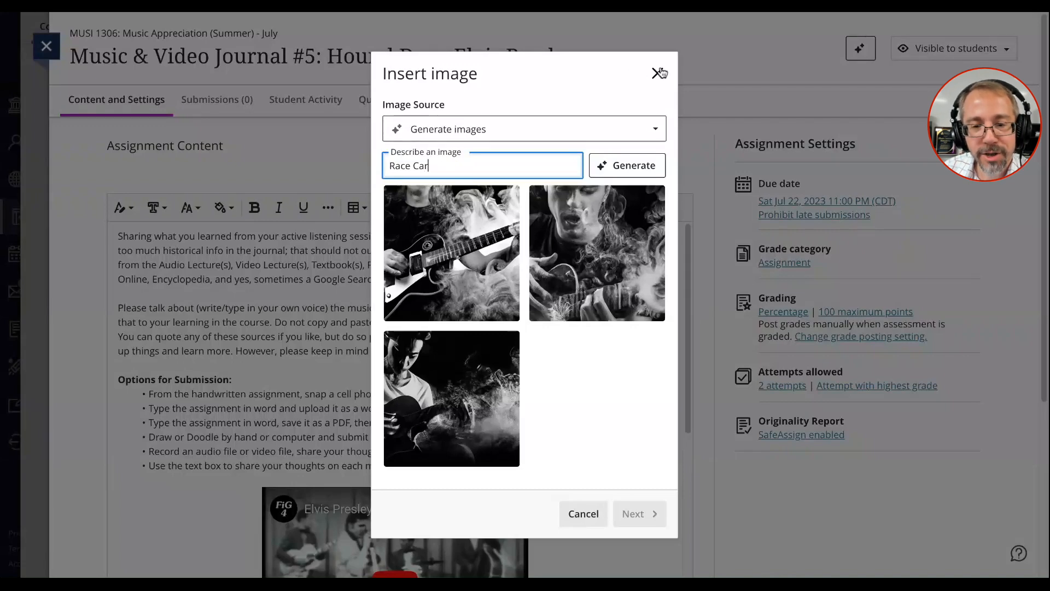
click(660, 73)
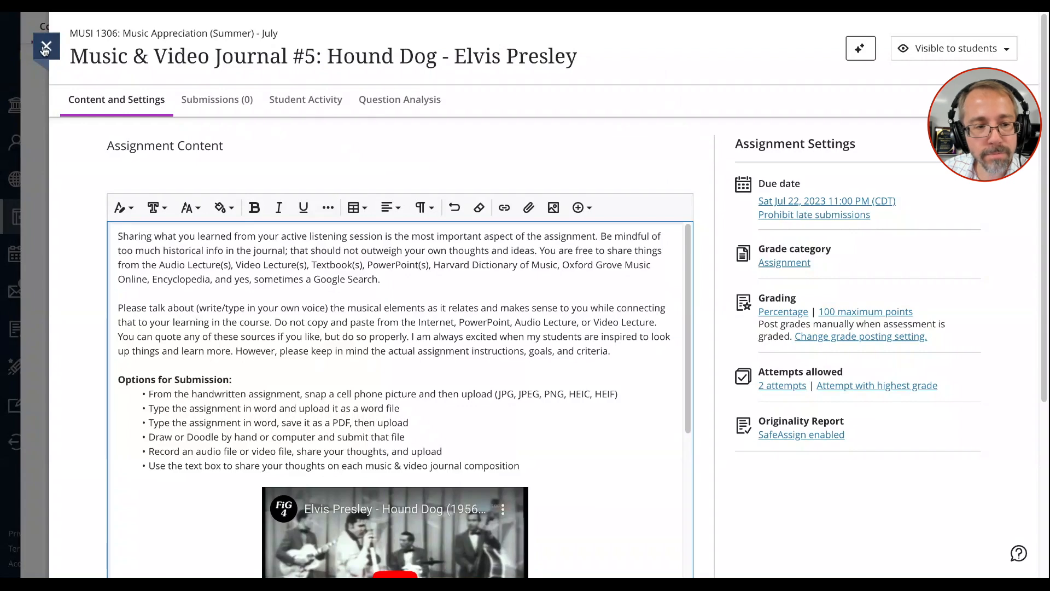
click(555, 208)
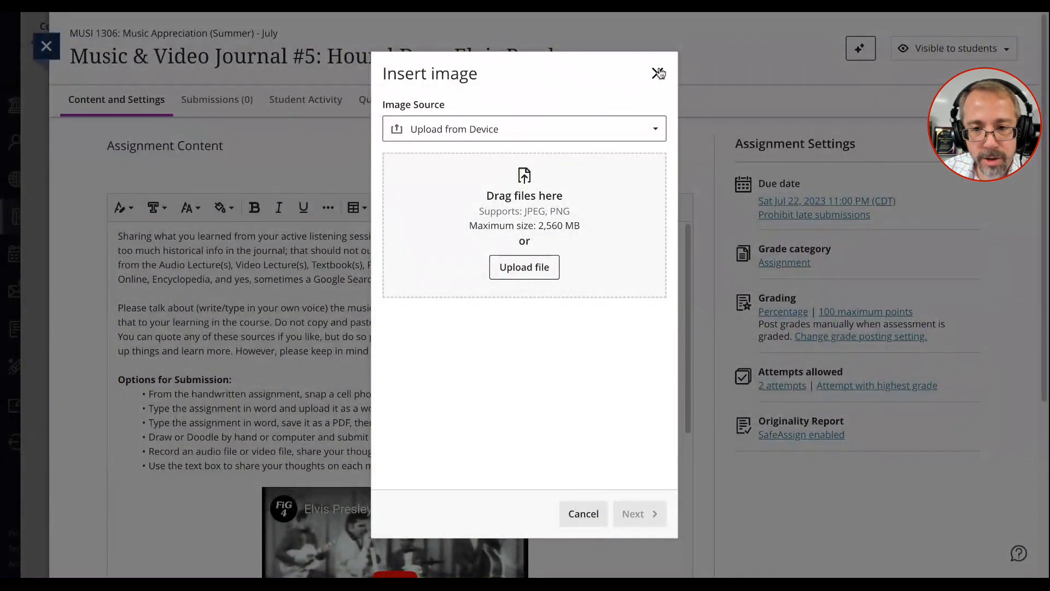
click(658, 73)
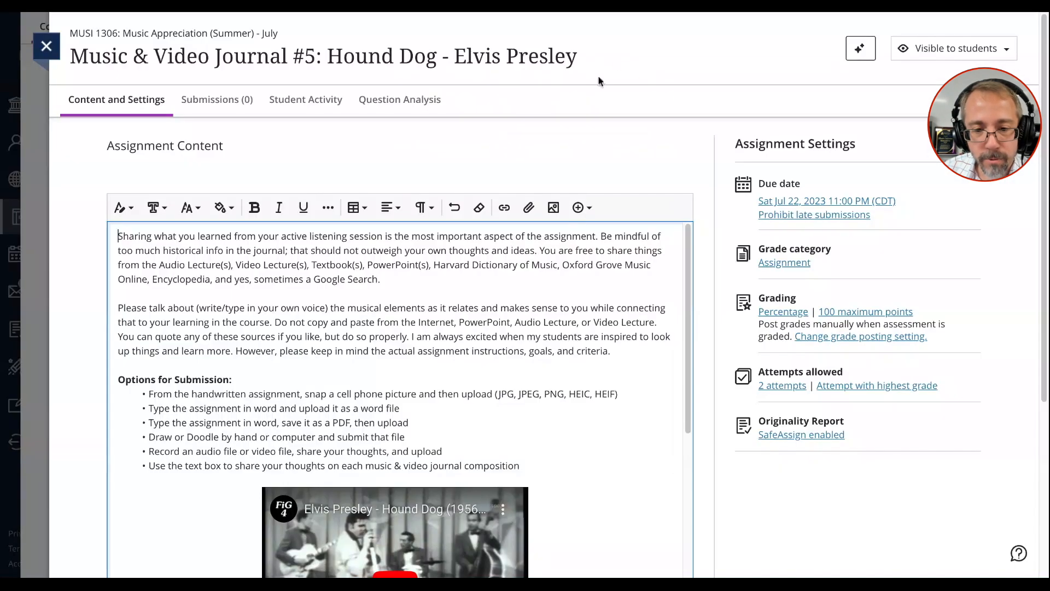
Step: Start inserting an image from the web into the journal's content and paste the copied Blackboard image address as its URL
click(577, 209)
click(546, 269)
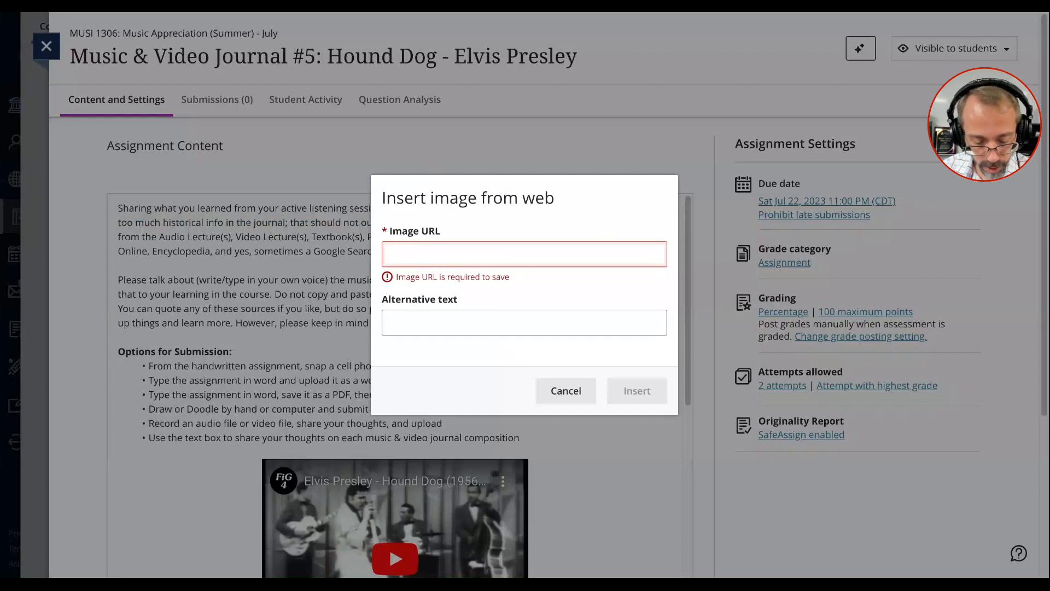
key(ctrl+v)
key(Tab)
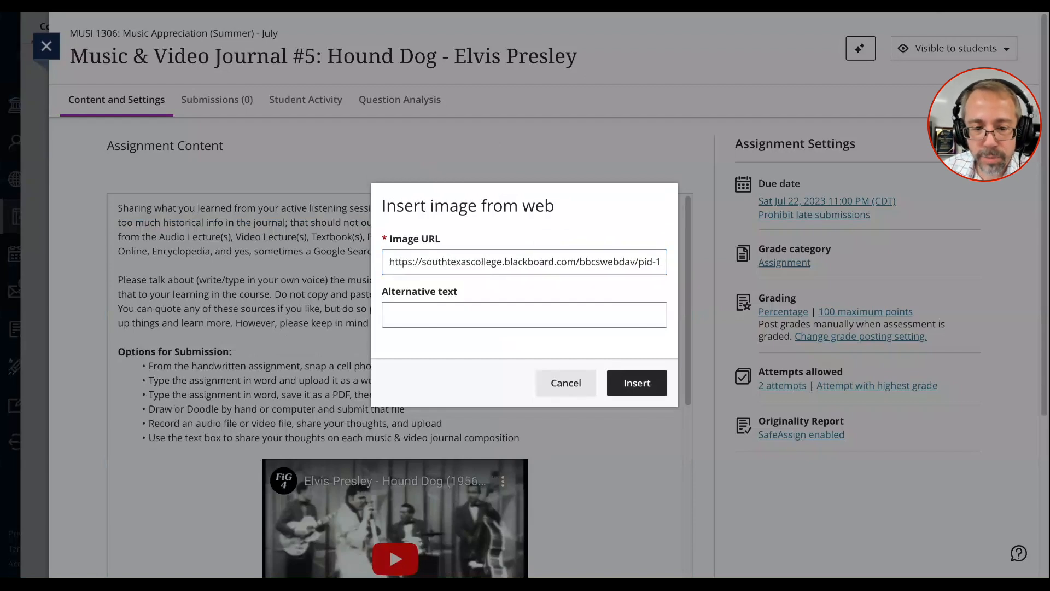
click(524, 262)
Step: Give the web image the alternative text "a musical splash of notes." and insert it above the journal instructions
click(524, 315)
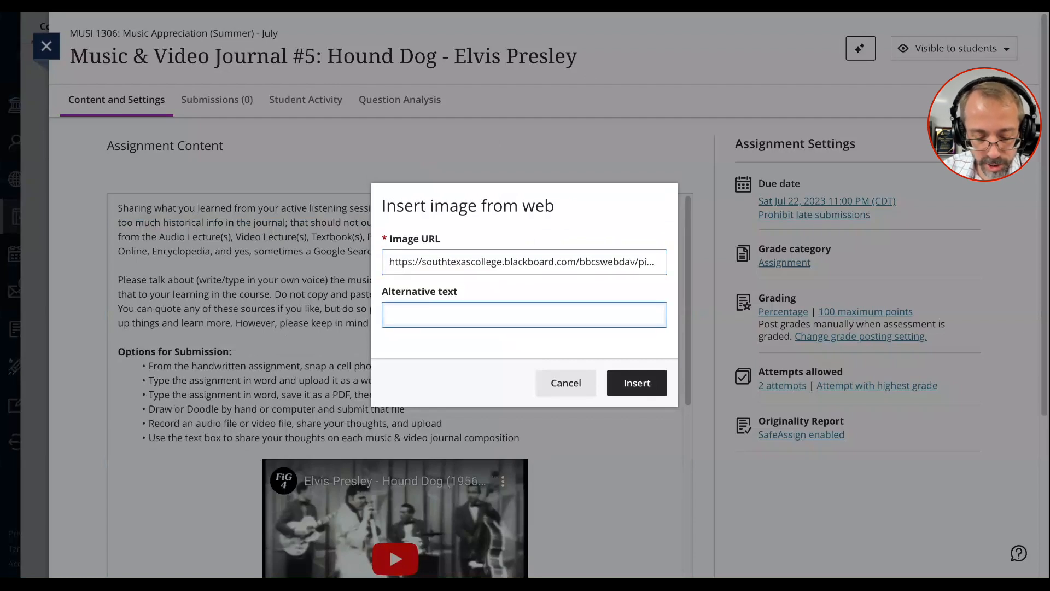
text(a spla)
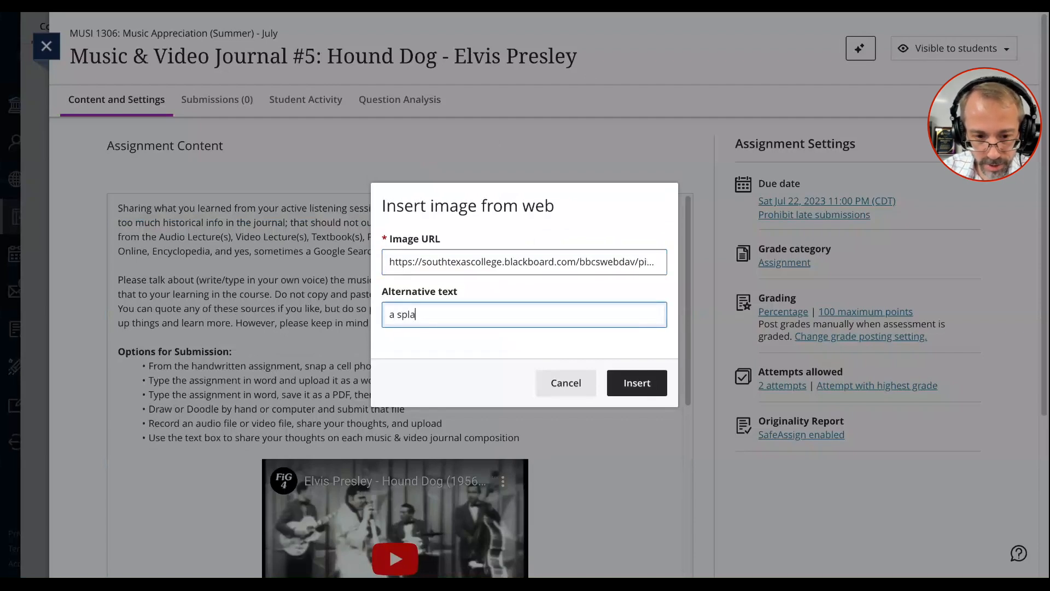
text(sh)
key(BackSpace)
key(BackSpace)
key(BackSpace)
key(BackSpace)
key(BackSpace)
key(BackSpace)
key(BackSpace)
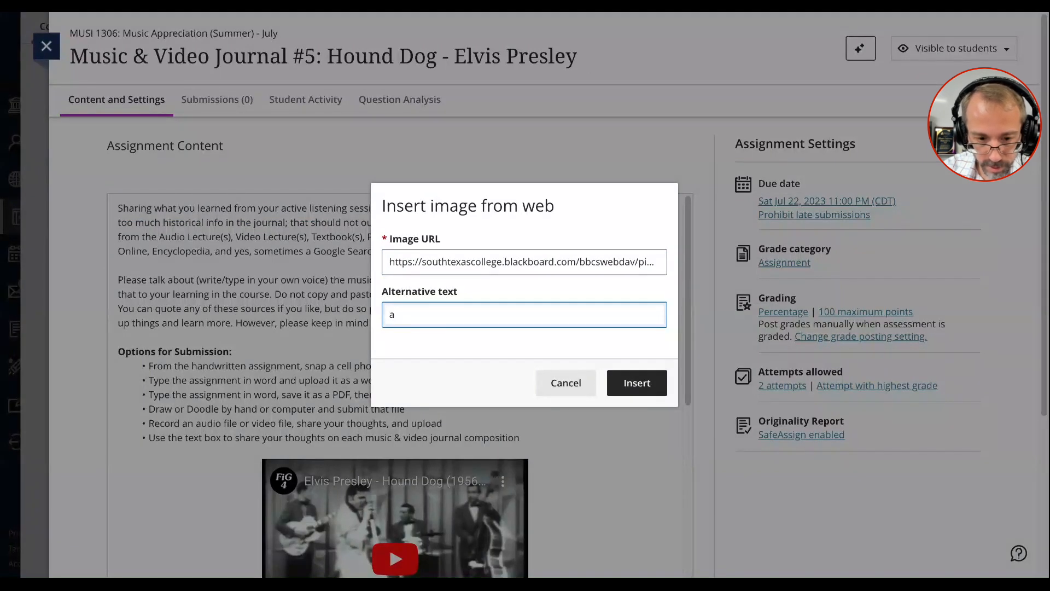
text(musicalo)
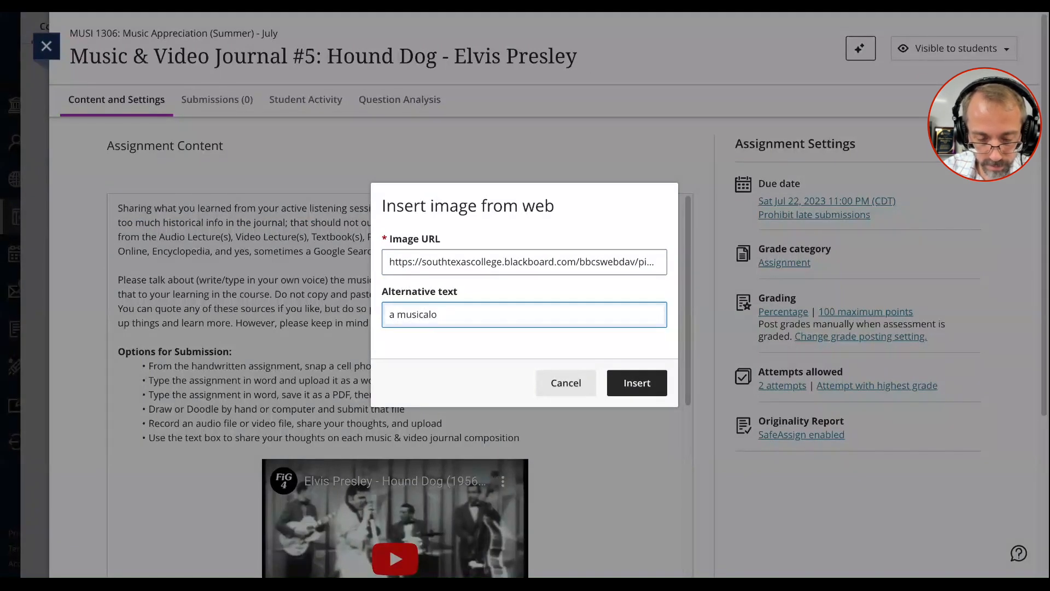
key(BackSpace)
key(BackSpace)
text(l sp)
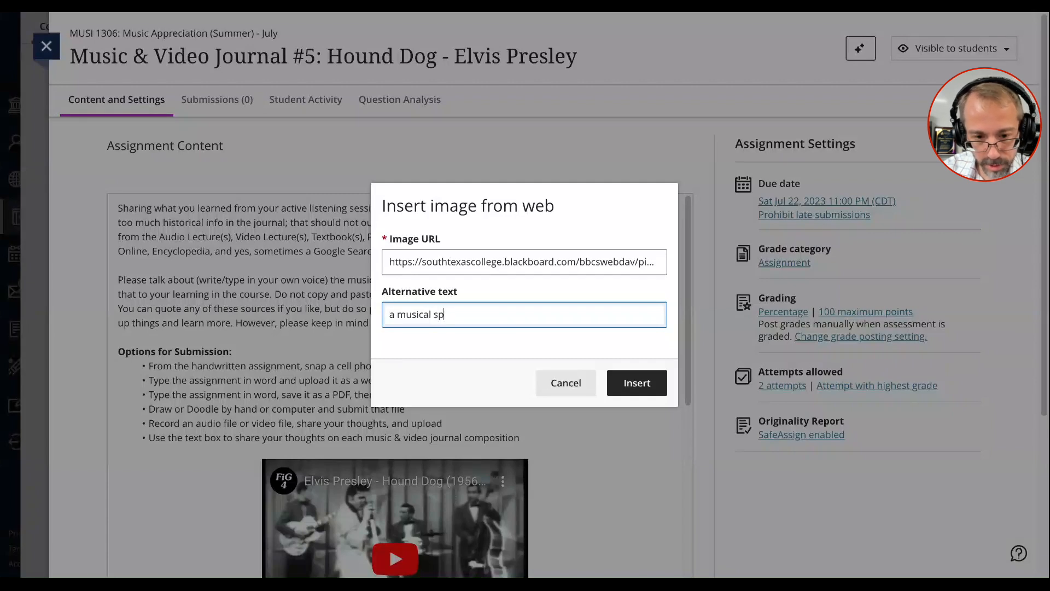
text(lash)
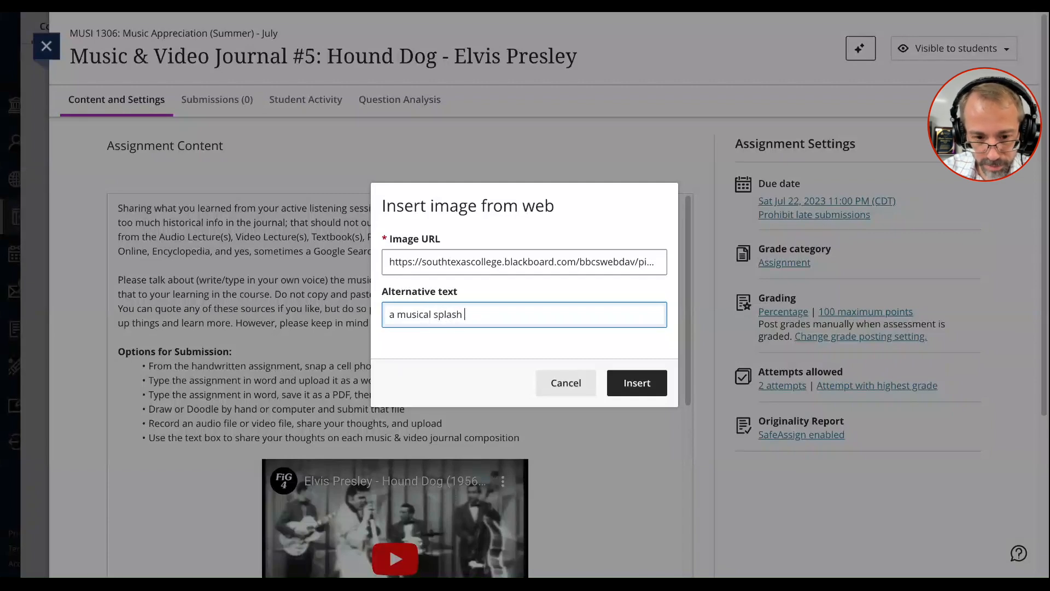
text( of note)
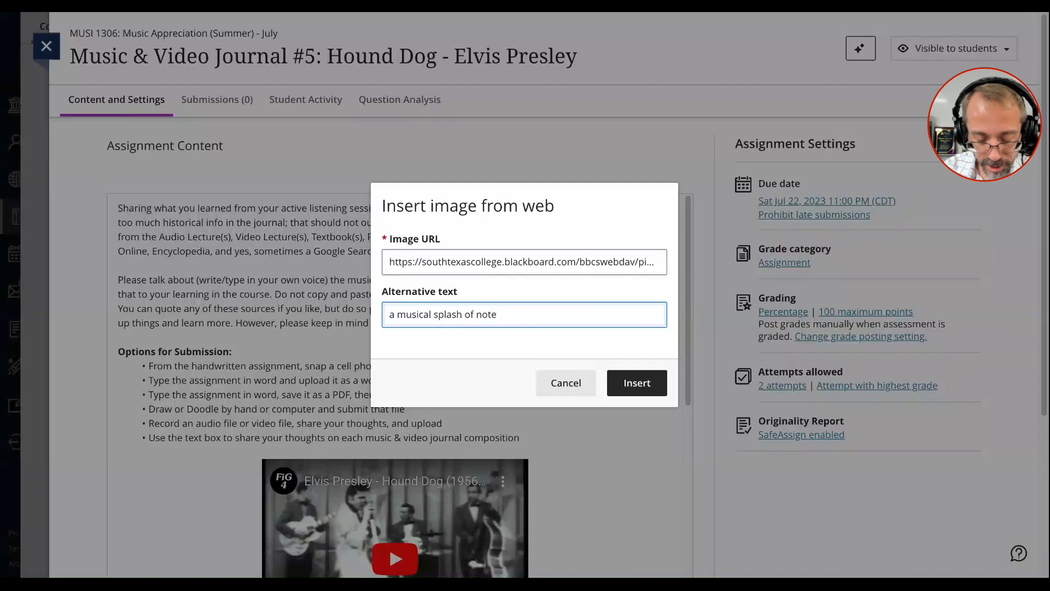
text(s.)
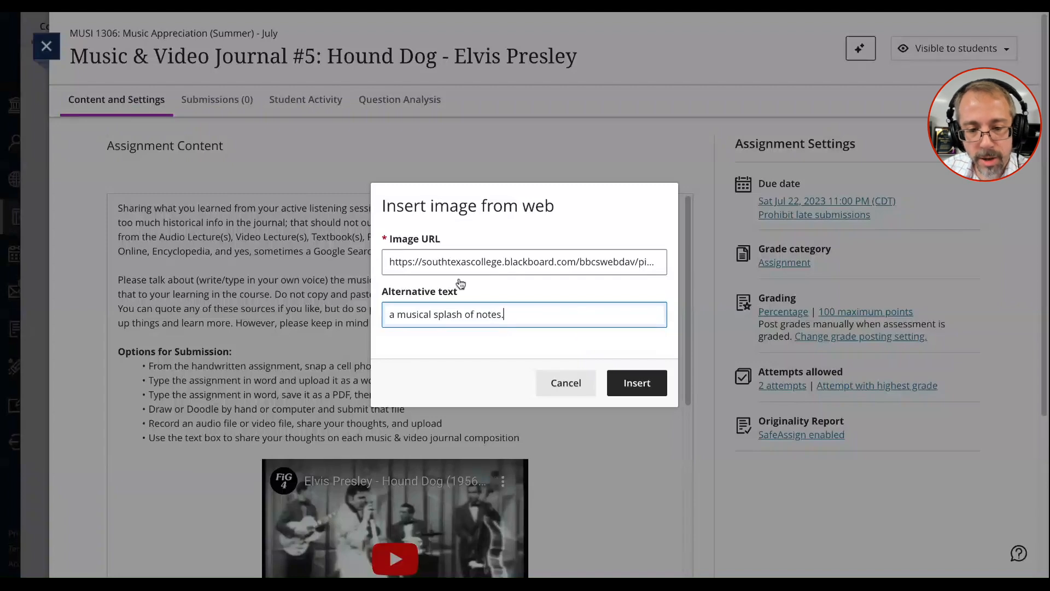
click(643, 390)
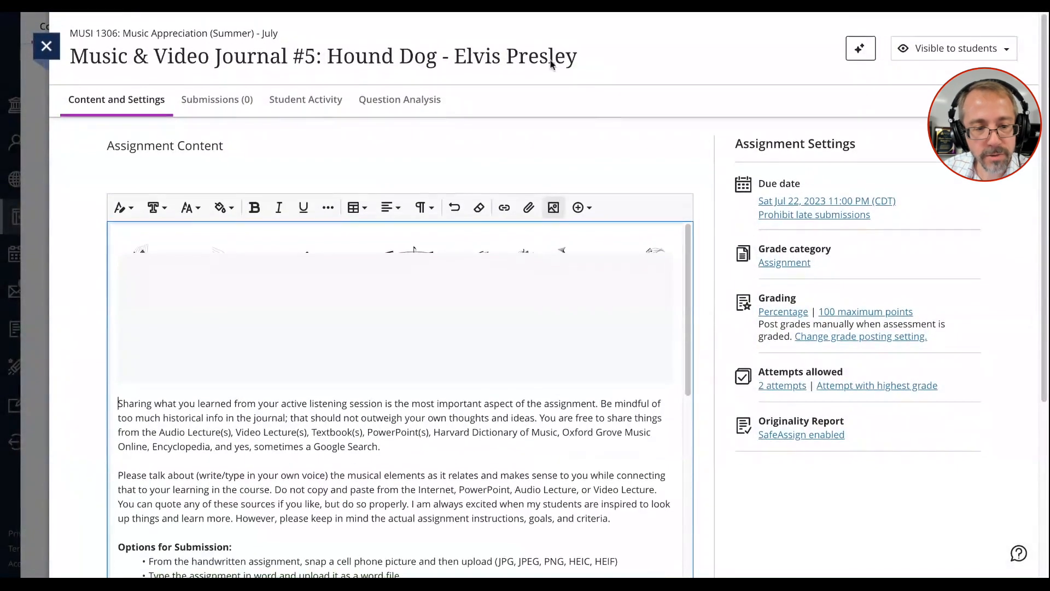
Step: Save the journal's edited content block and close the assignment to return to the course content
scroll(664, 305, down, 5)
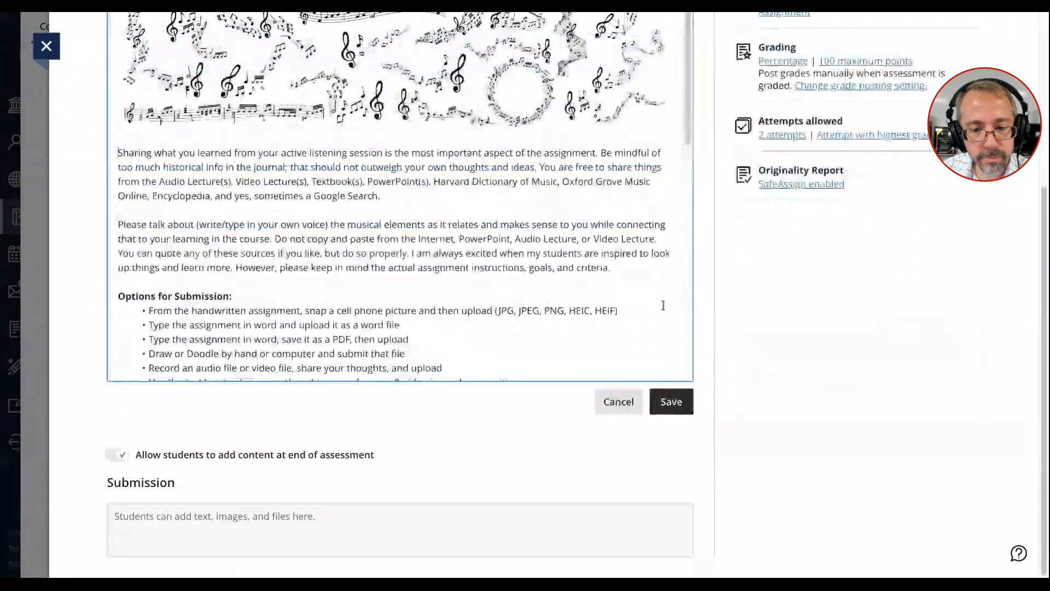
click(671, 401)
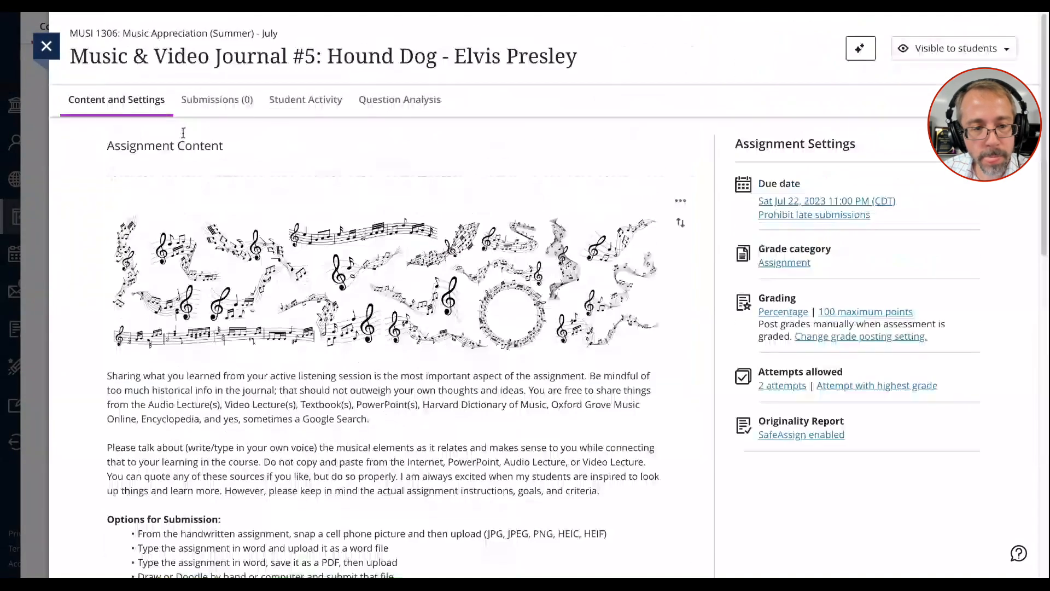
click(51, 50)
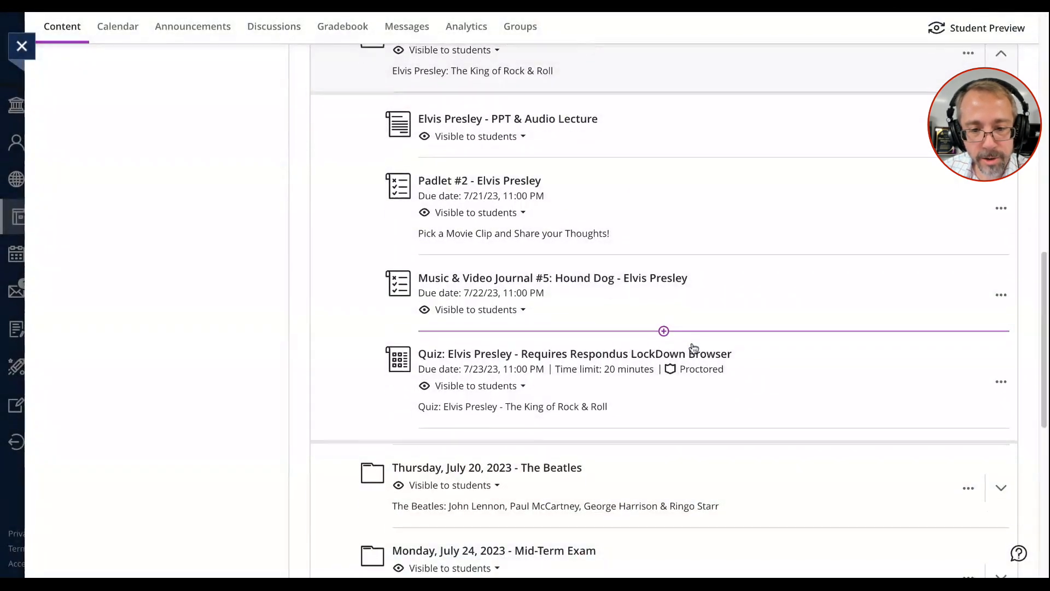
Step: Create a new assignment between Music & Video Journal #5 and the Elvis Presley quiz
scroll(690, 344, down, 1)
scroll(632, 279, up, 1)
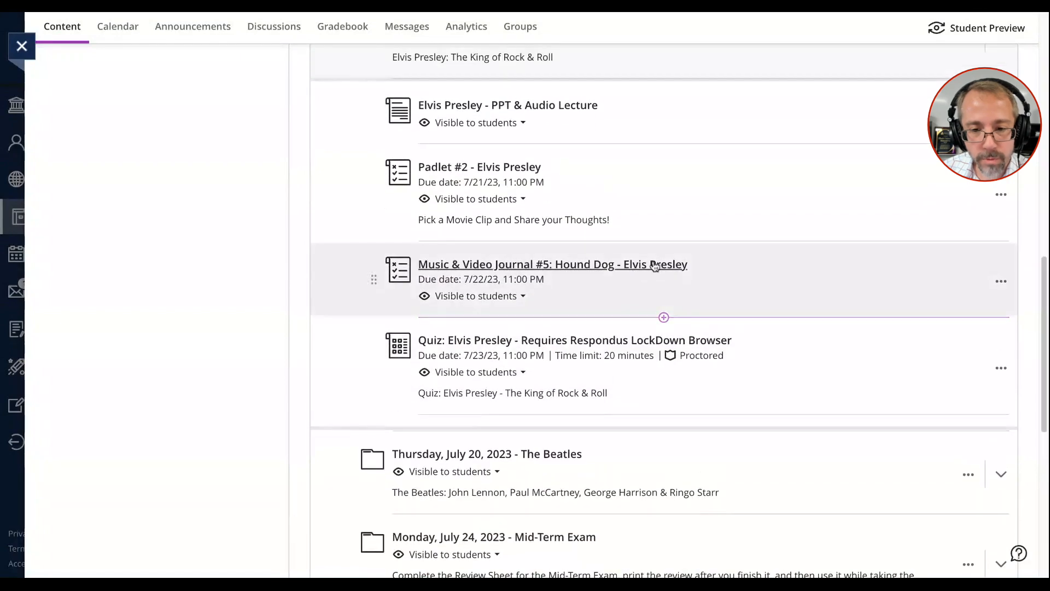
click(664, 318)
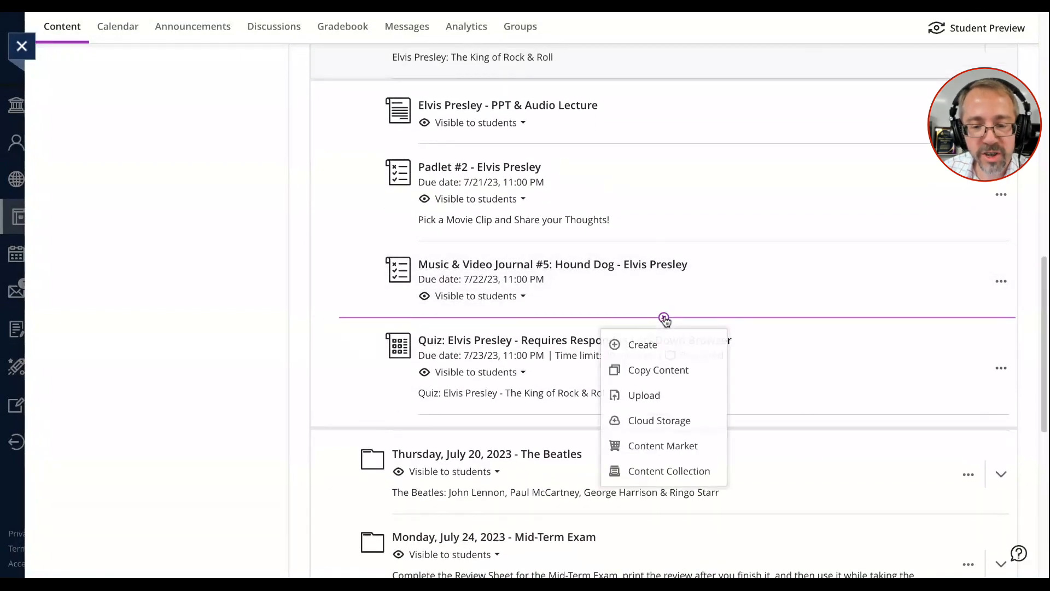
click(652, 348)
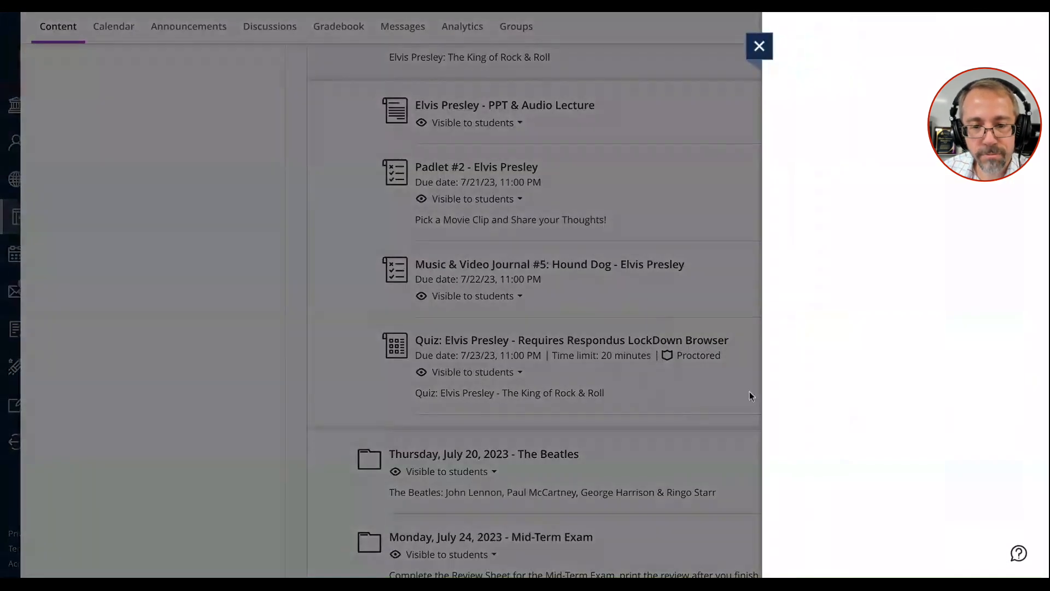
scroll(865, 272, down, 3)
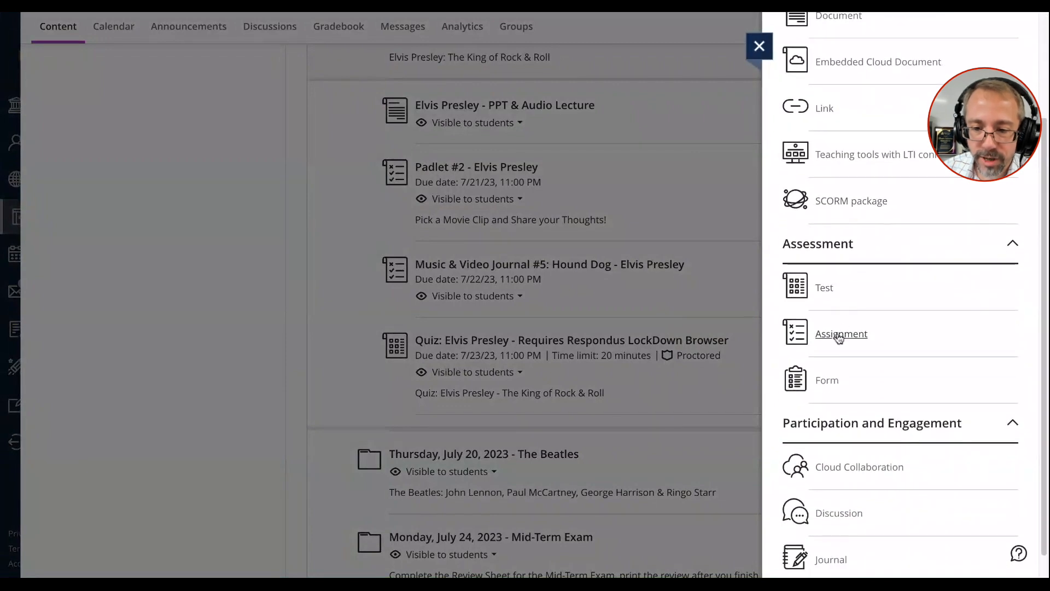
click(841, 335)
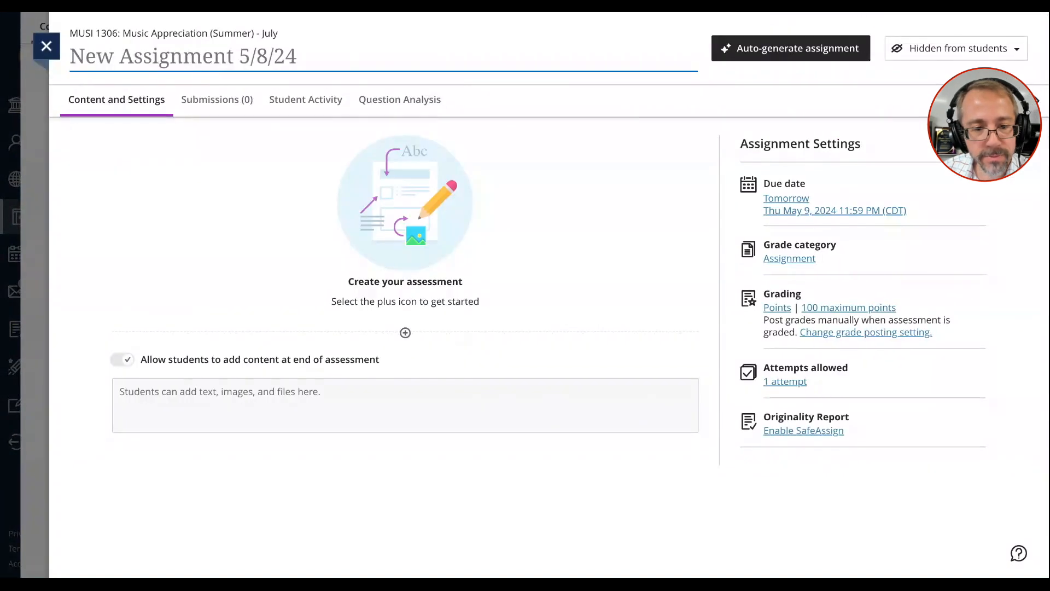
Step: Add a text block containing "Race Car" to the new assignment
click(406, 332)
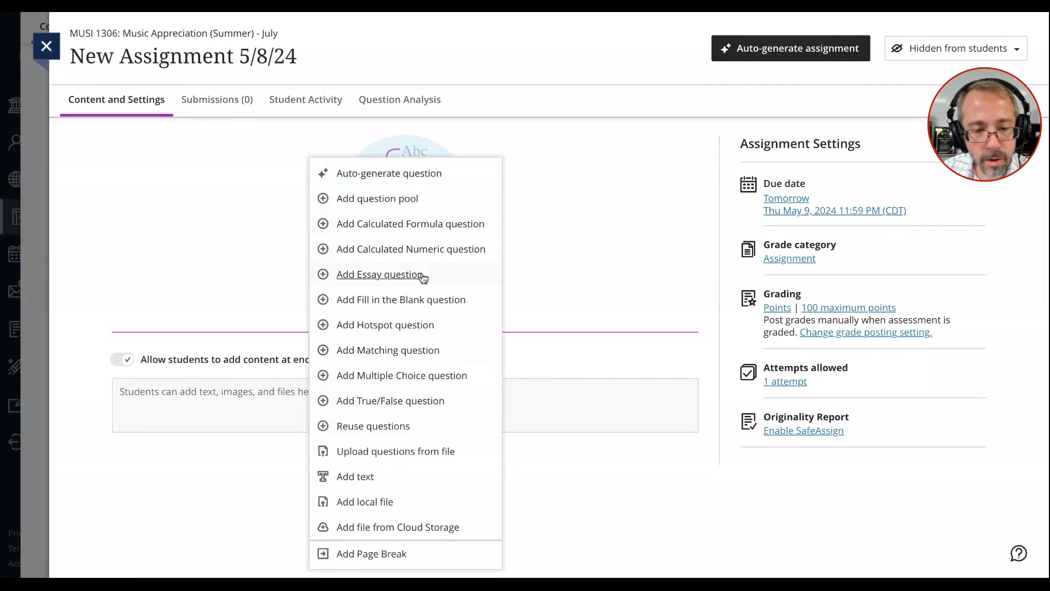
click(357, 479)
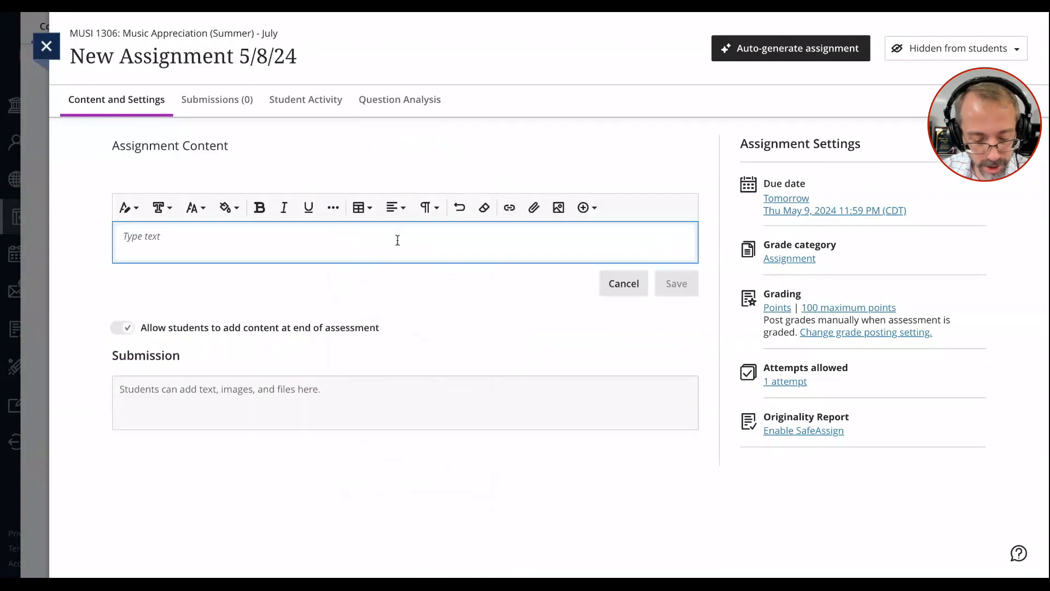
text(Race A)
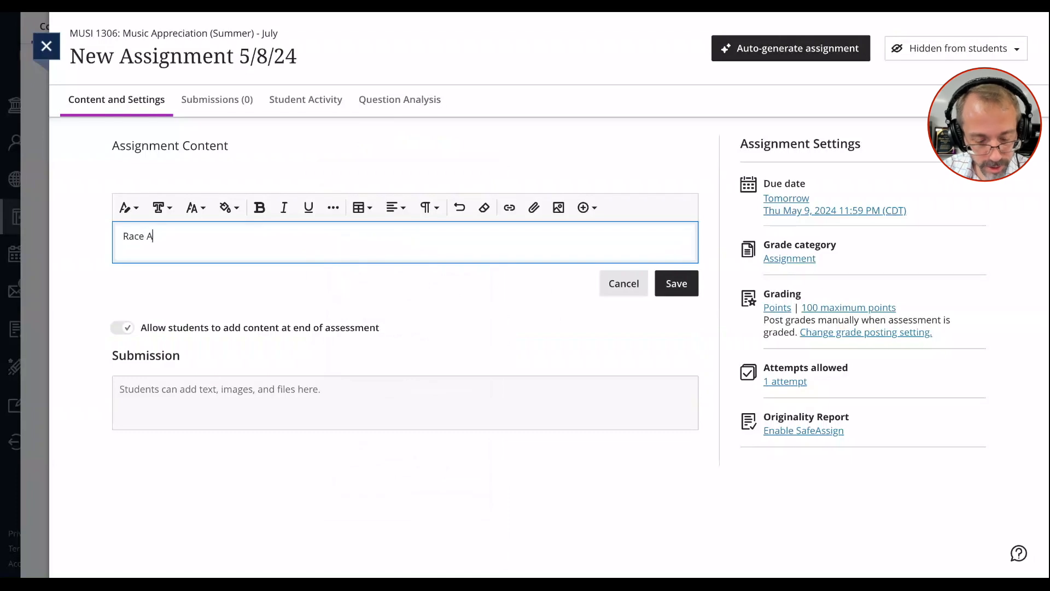
key(BackSpace)
text(cha)
key(BackSpace)
key(BackSpace)
key(BackSpace)
text(C)
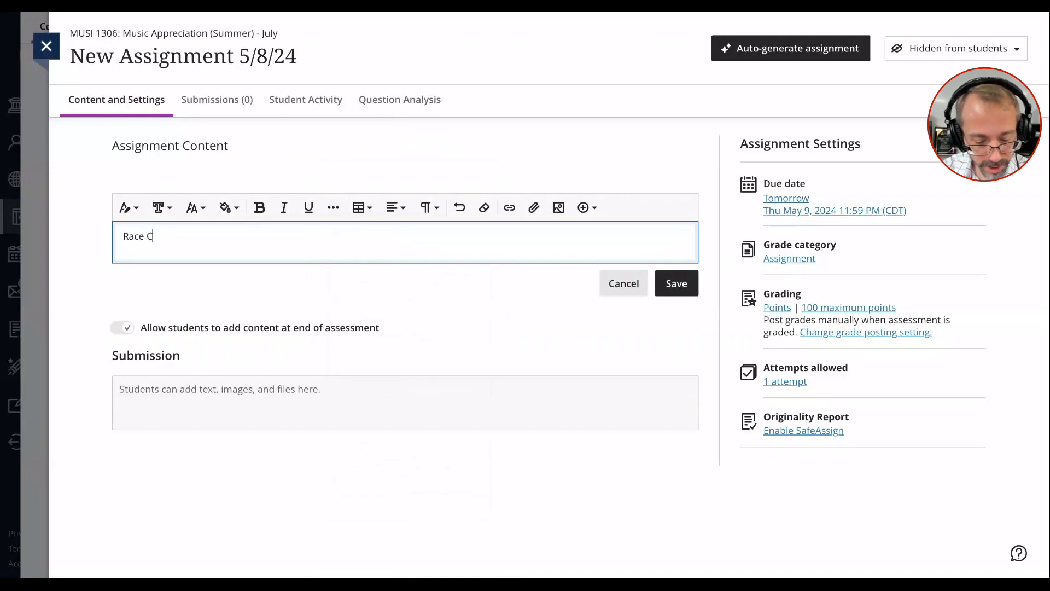
text(ar)
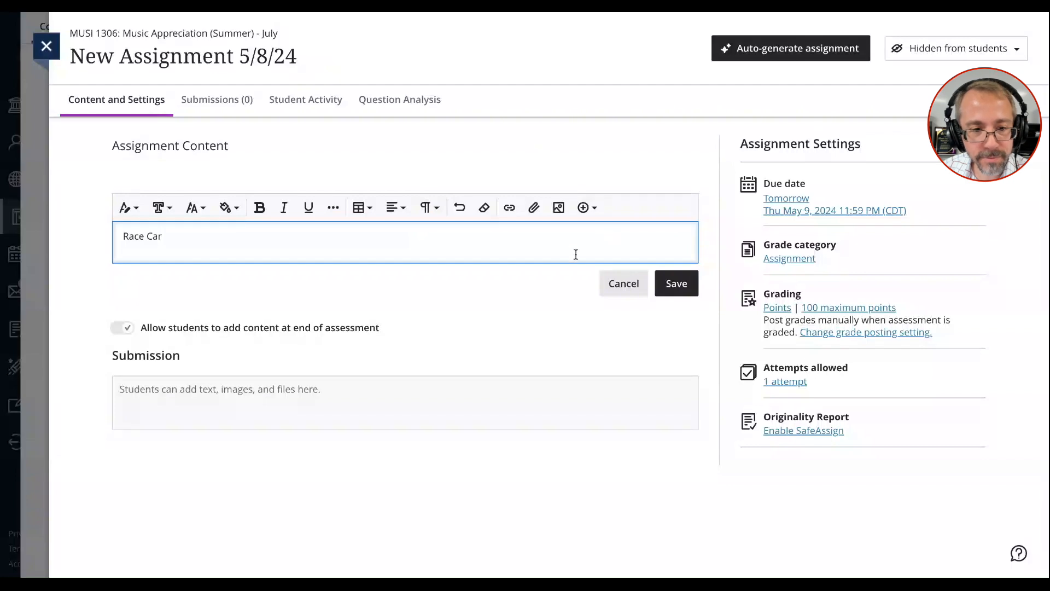
Step: Start an image insertion in the text block with generated images as the source, leaving the description empty
click(559, 208)
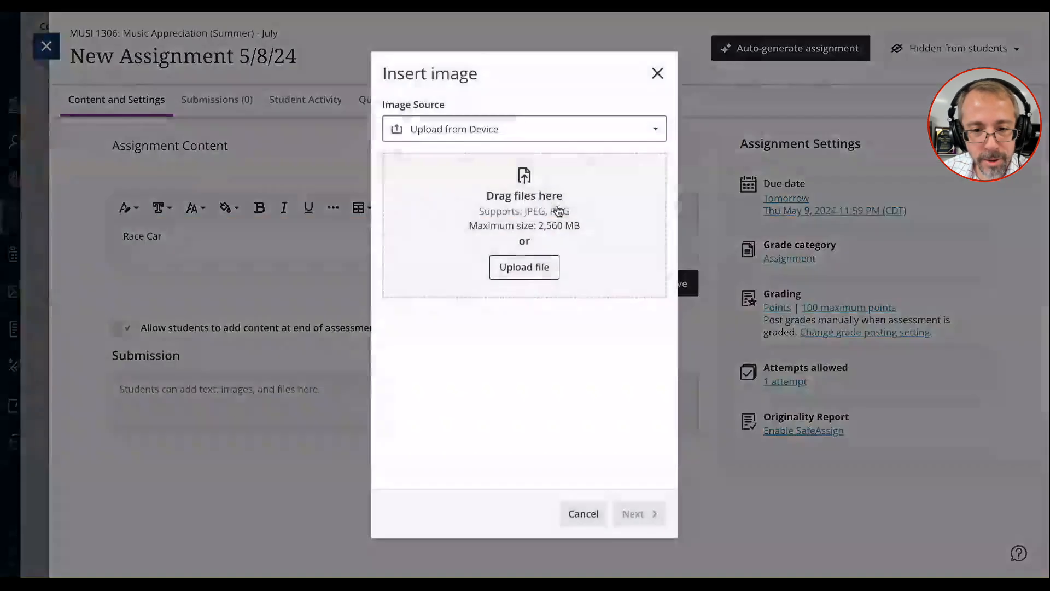
click(536, 136)
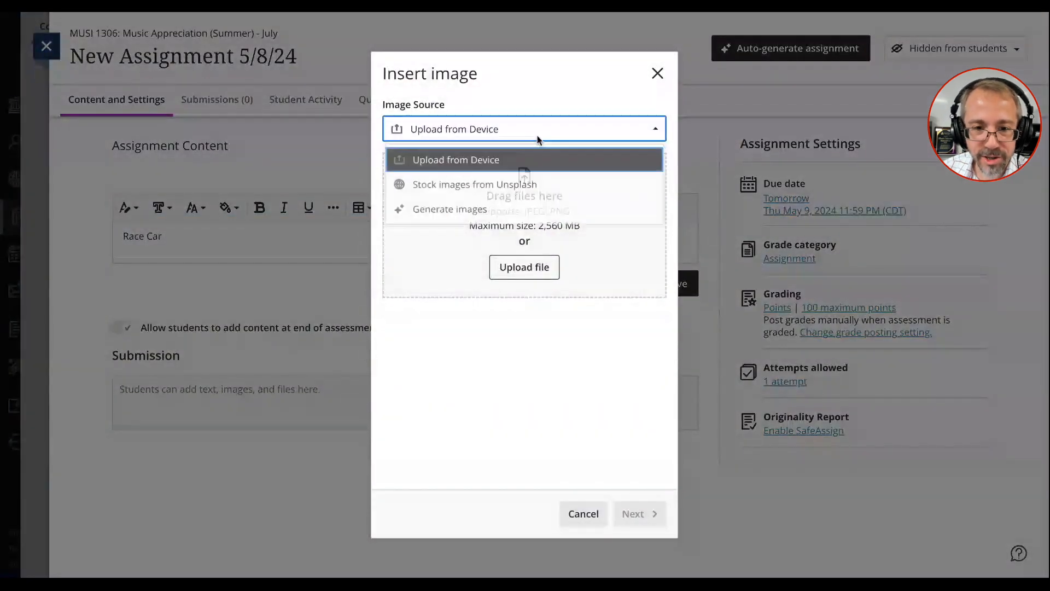
click(471, 213)
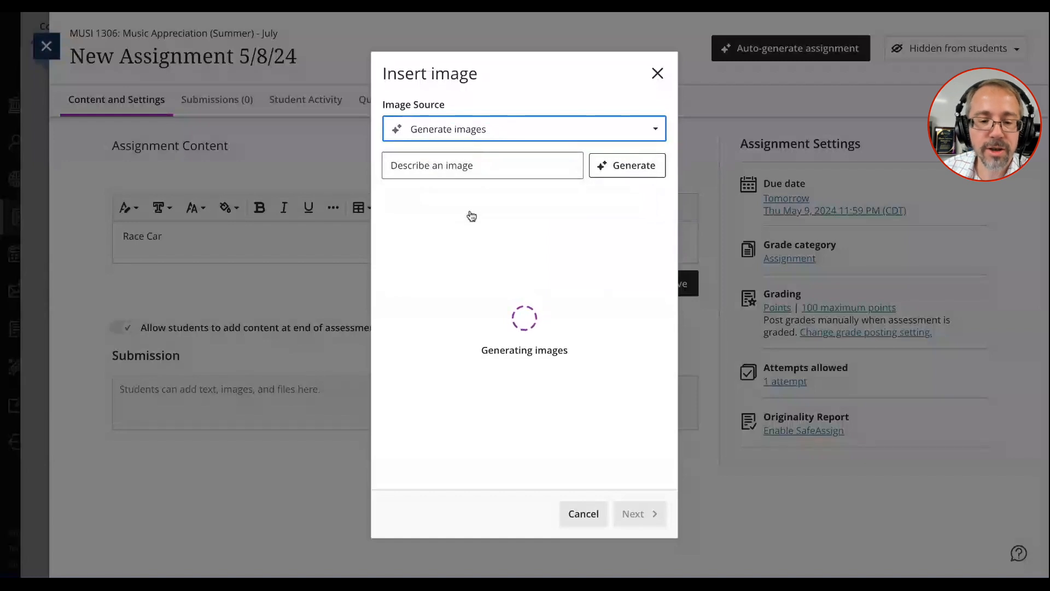
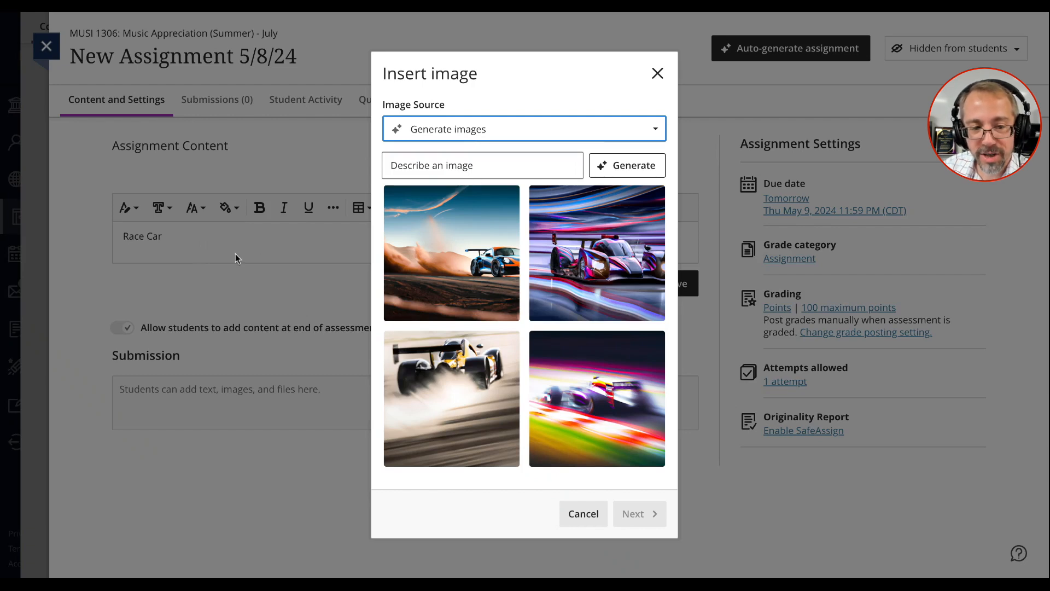
Step: Generate images in the Insert image dialog from the description "mozart plays piano"
click(484, 168)
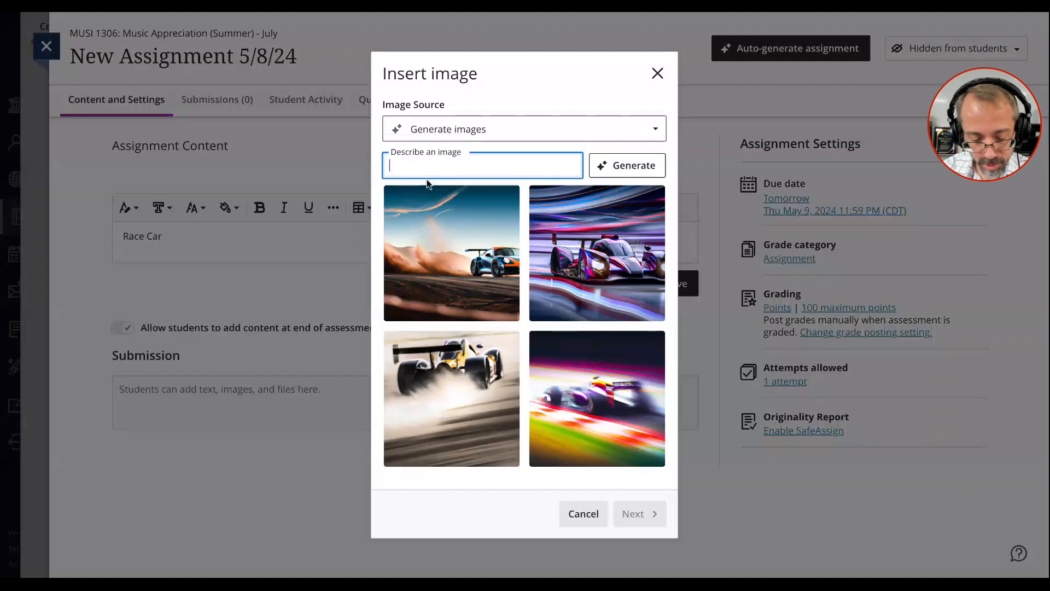
text(moz)
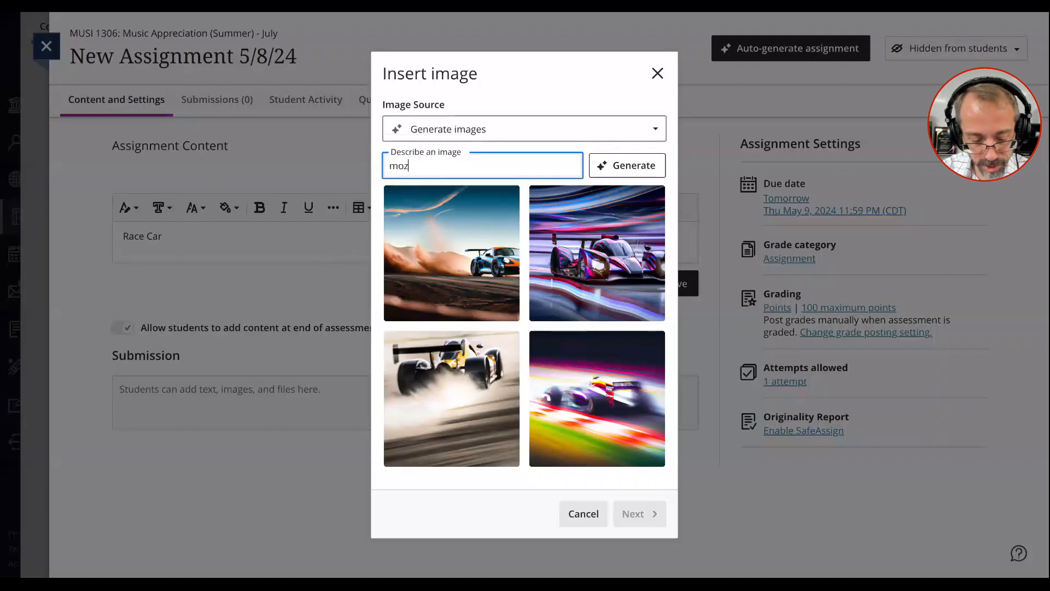
text(art plays piano)
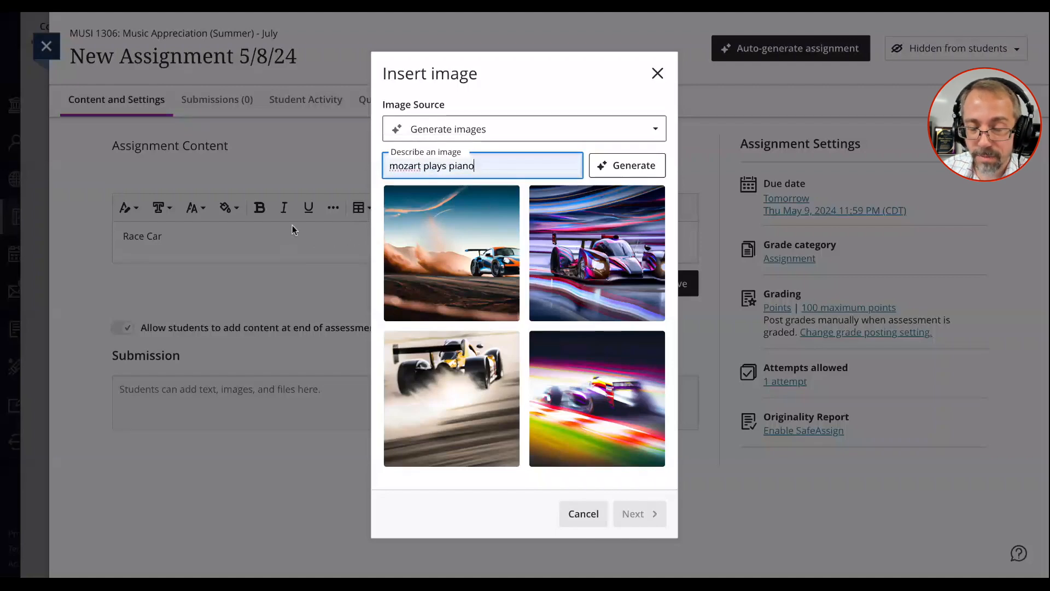
click(636, 169)
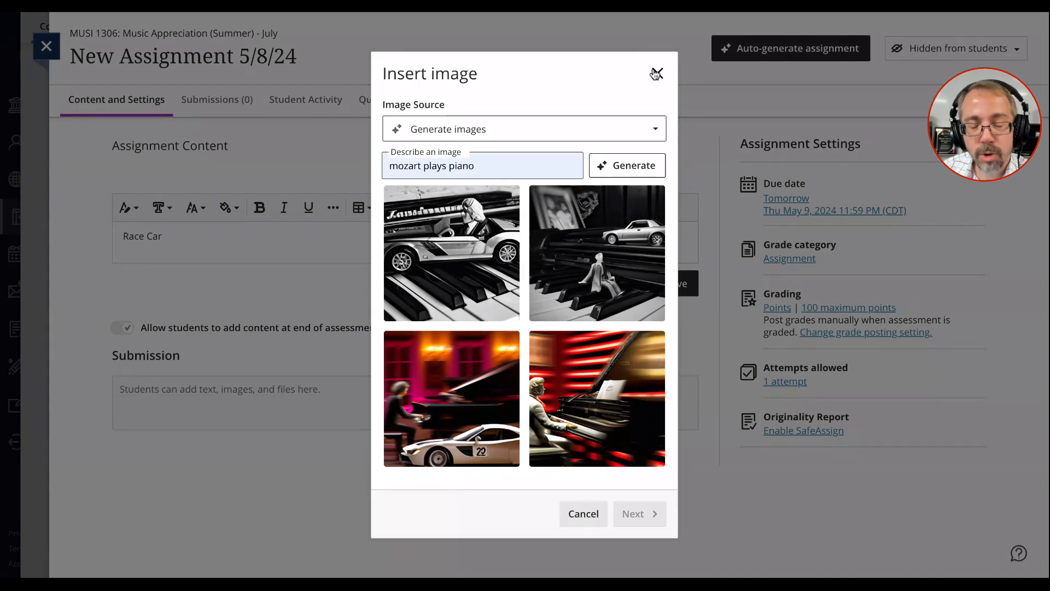
Step: Dismiss the image dialog and close the new assignment without saving it
click(658, 74)
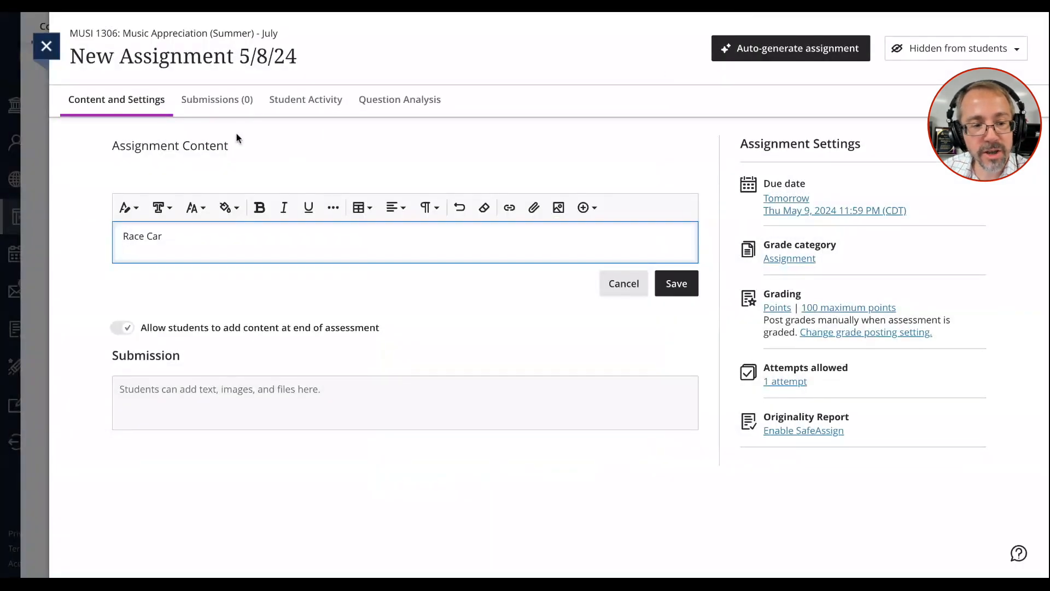
click(53, 49)
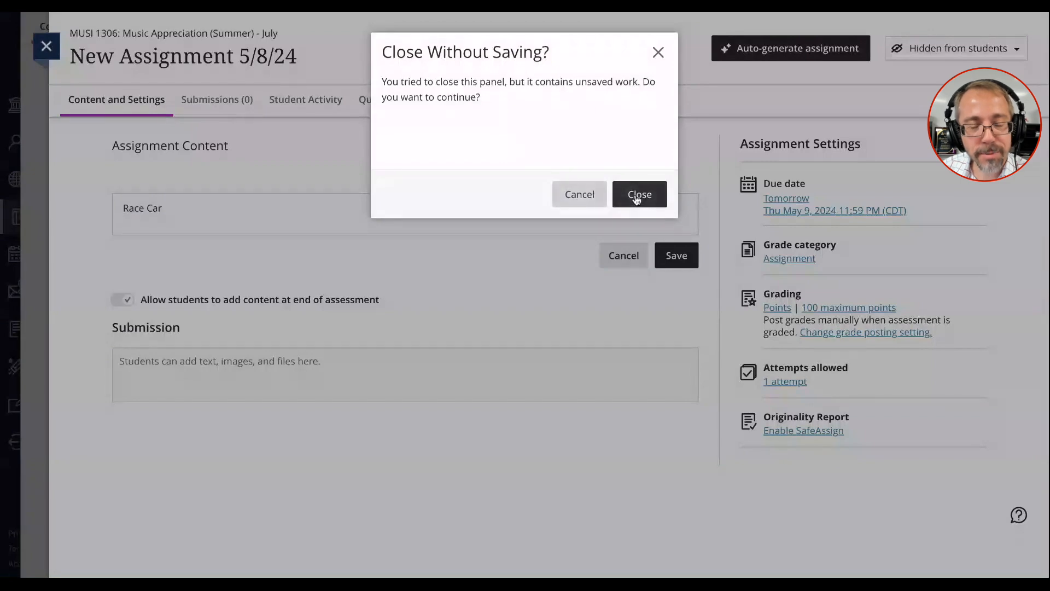
click(638, 195)
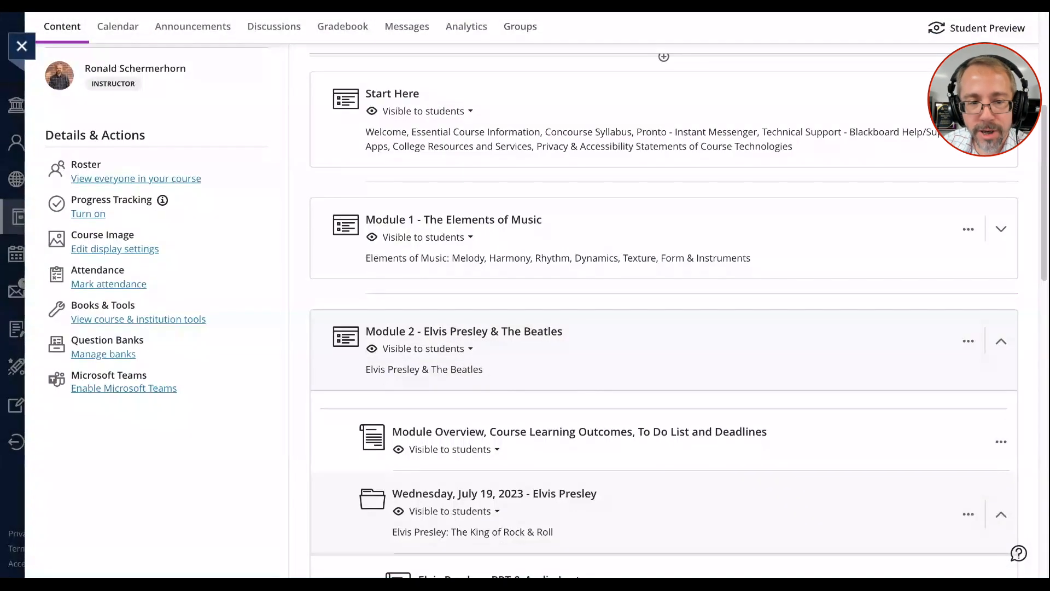
Step: Open Module 1 - The Elements of Music for editing and upload 1-Icon Folder.H03.2k.png from the device as its image
click(969, 229)
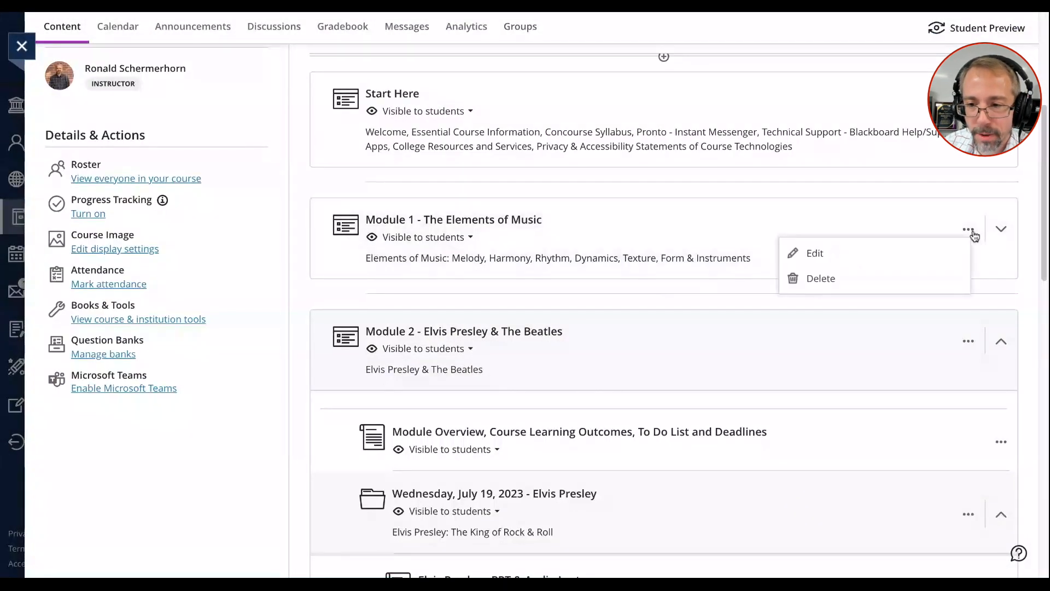
click(839, 258)
scroll(938, 286, down, 3)
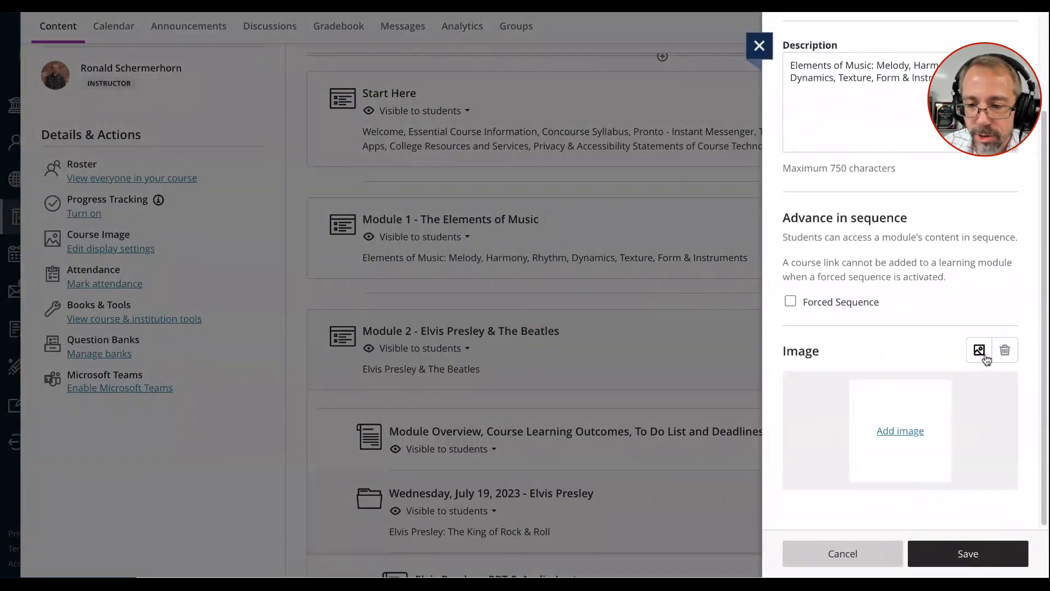
click(980, 351)
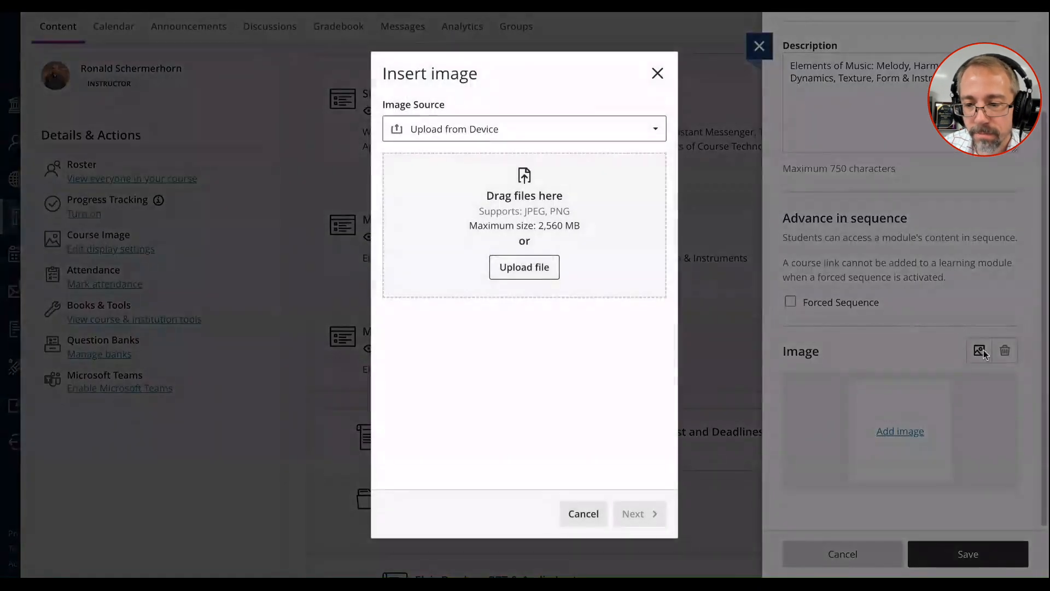
click(545, 141)
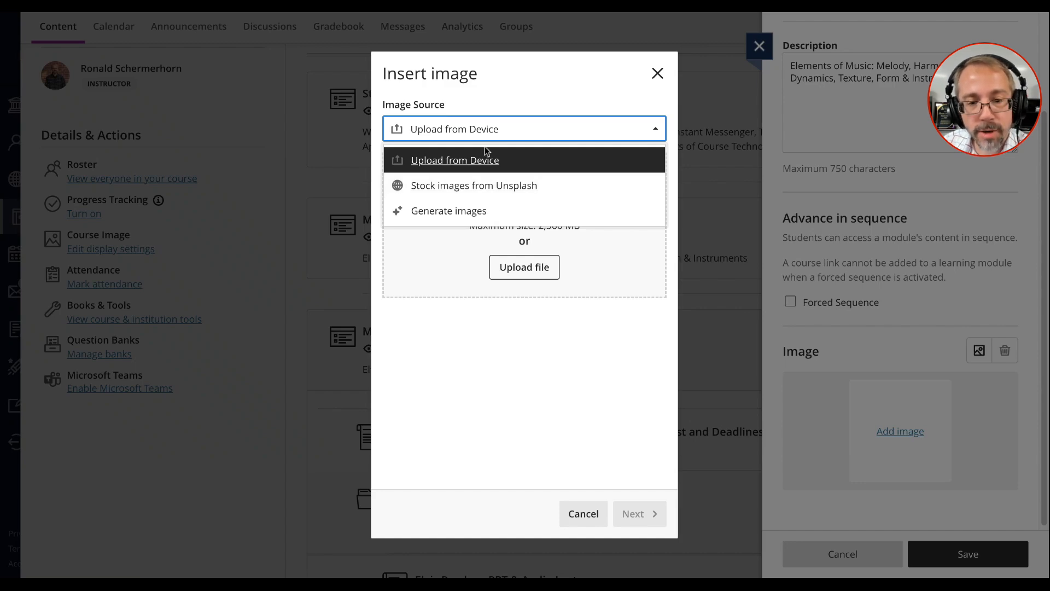
click(535, 100)
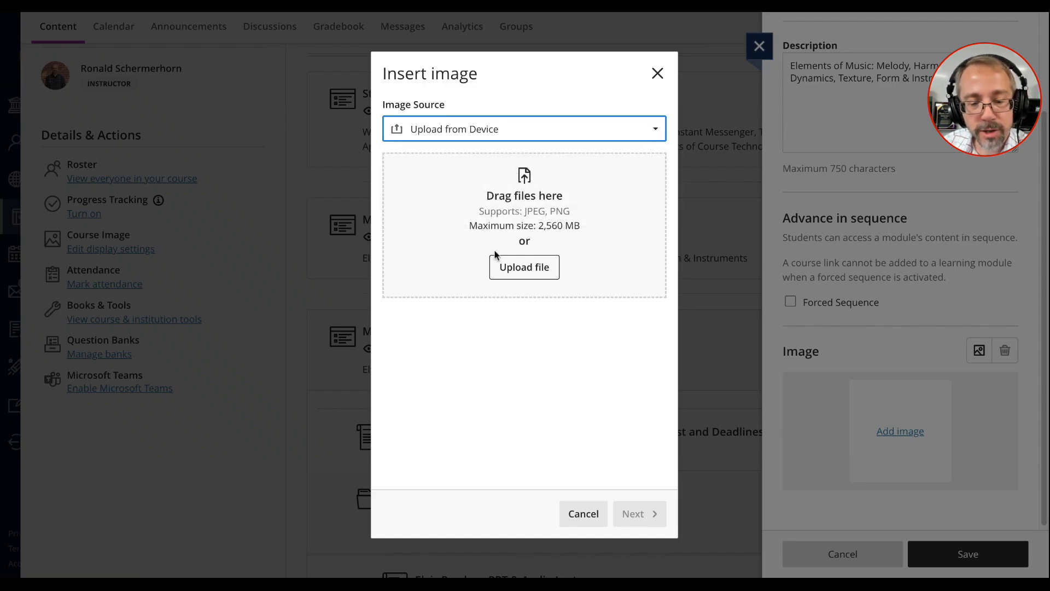
click(517, 270)
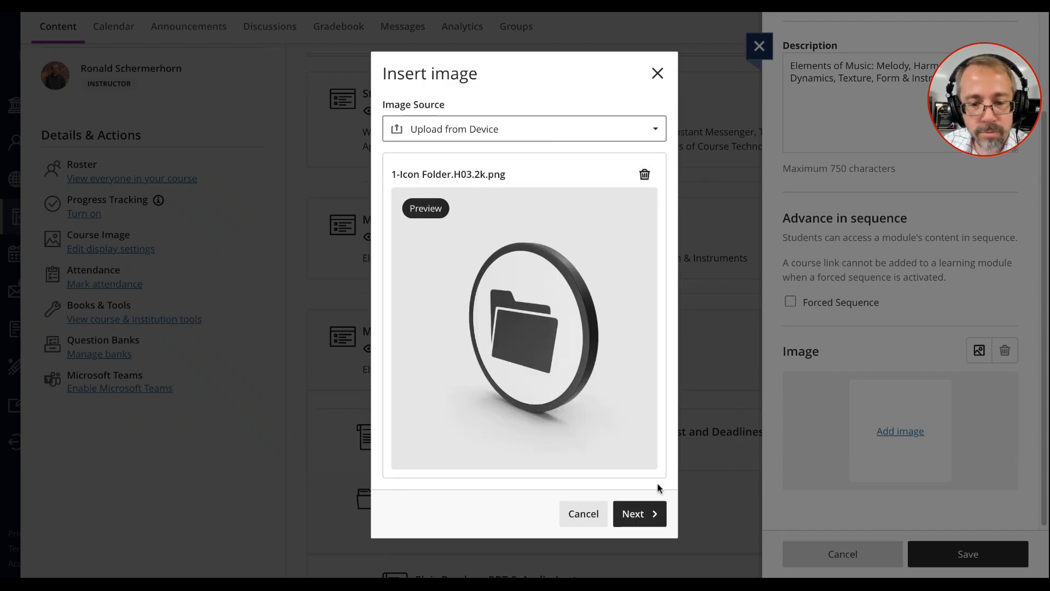
Step: Accept the folder icon's default framing and save Module 1 with the image marked as decorative
click(635, 514)
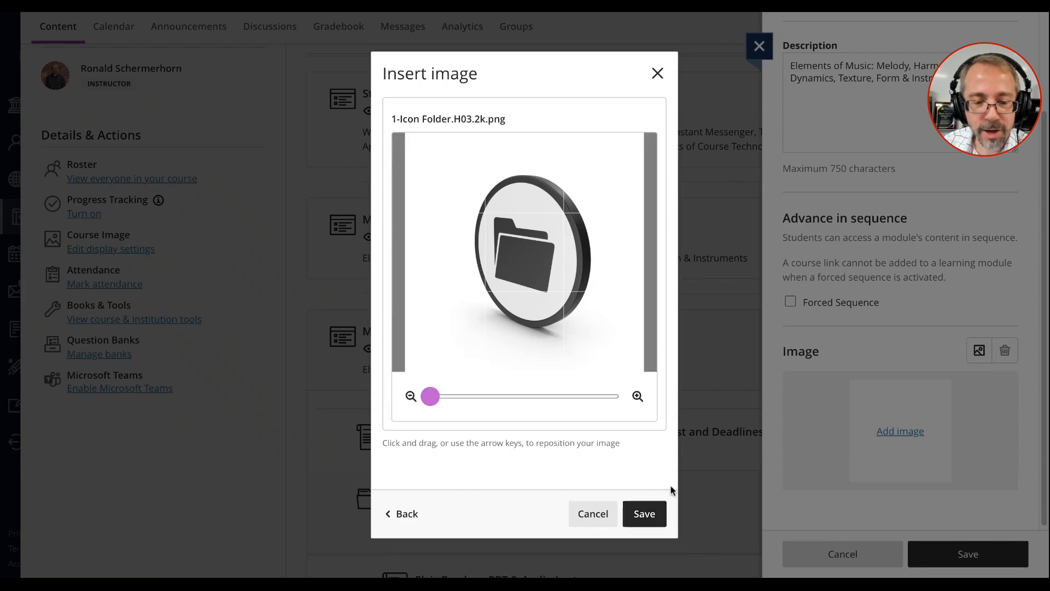
click(646, 517)
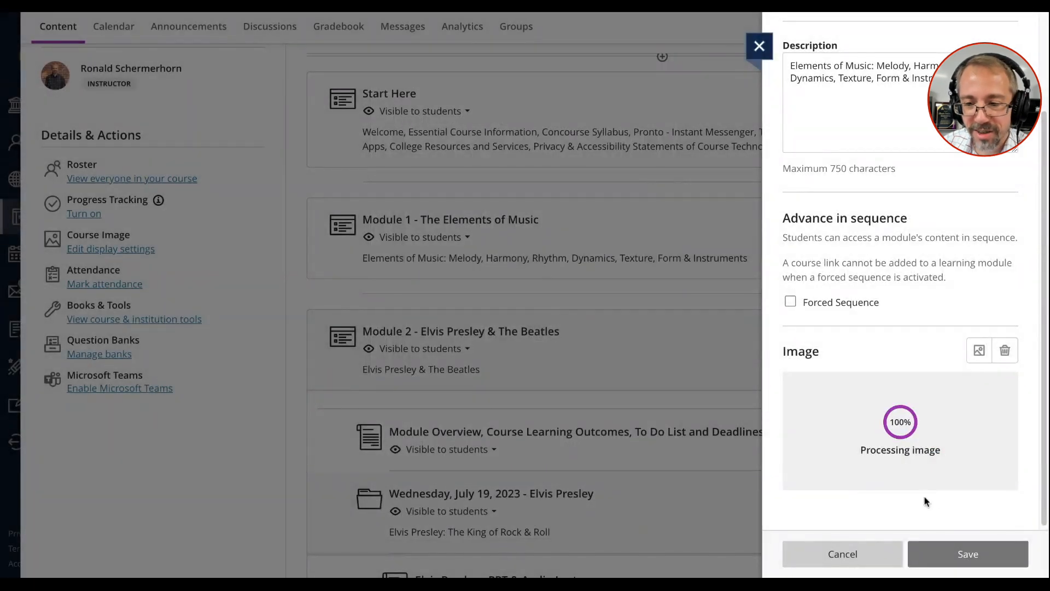
scroll(864, 308, down, 4)
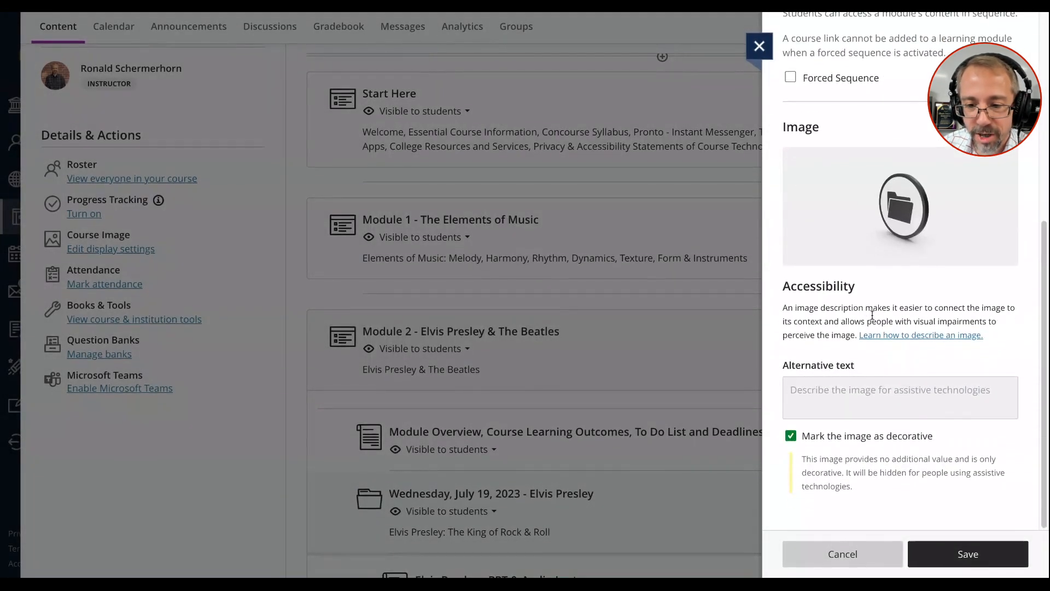
click(972, 562)
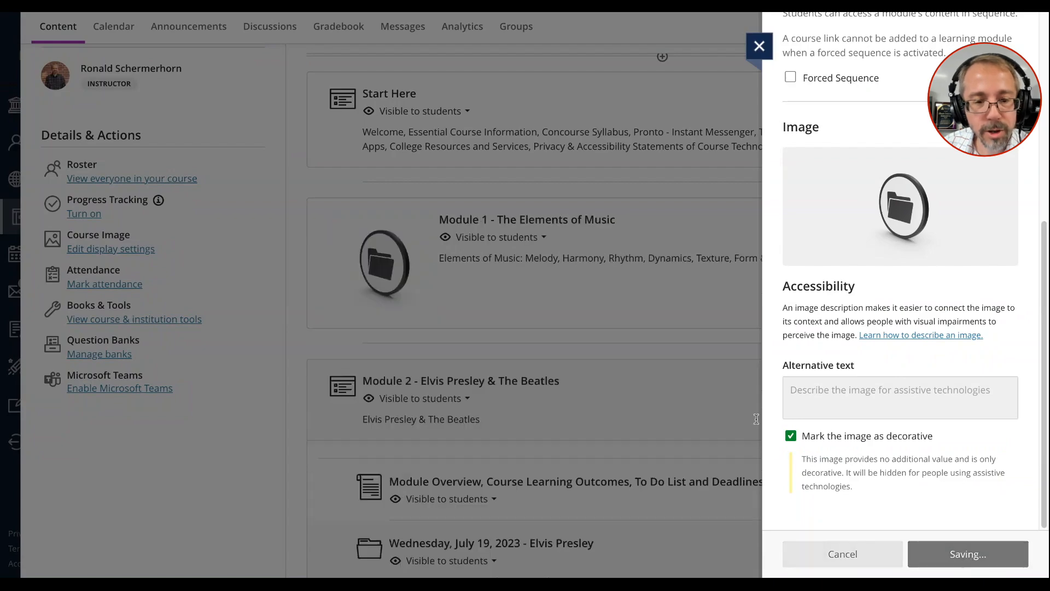
Step: Open Module 2 - Elvis Presley & The Beatles for editing and upload 2-Icon Folder Blue.H03.2k.png from the device as its image
scroll(716, 155, down, 2)
scroll(717, 155, down, 2)
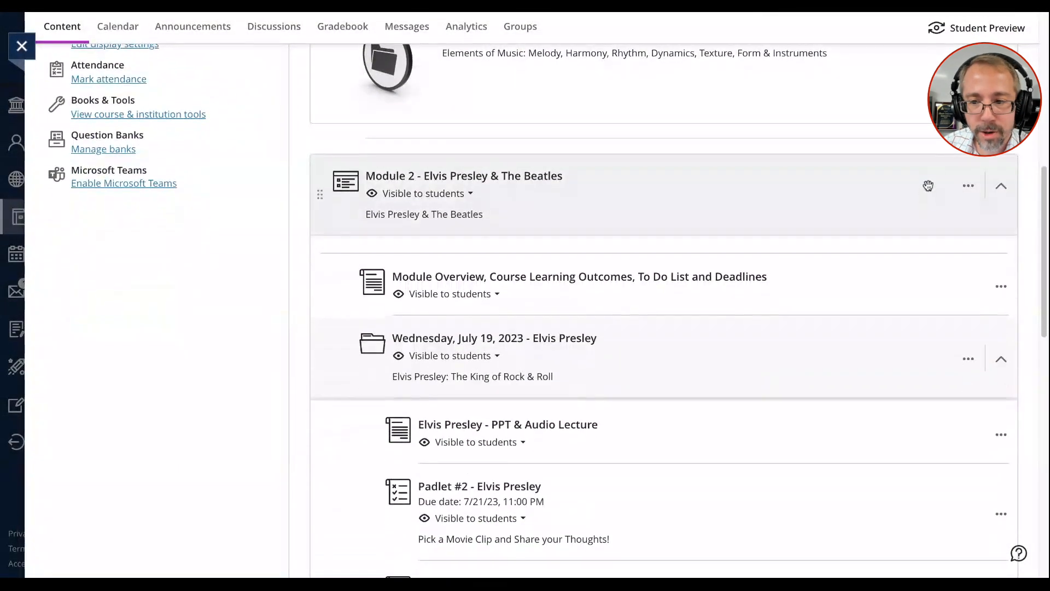
click(965, 190)
click(891, 220)
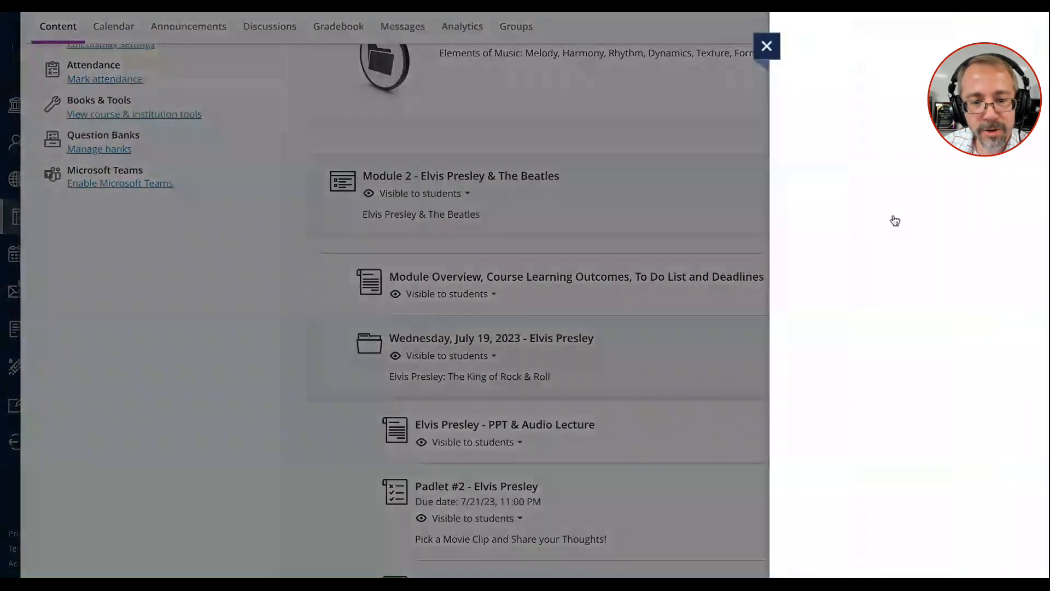
scroll(855, 399, down, 2)
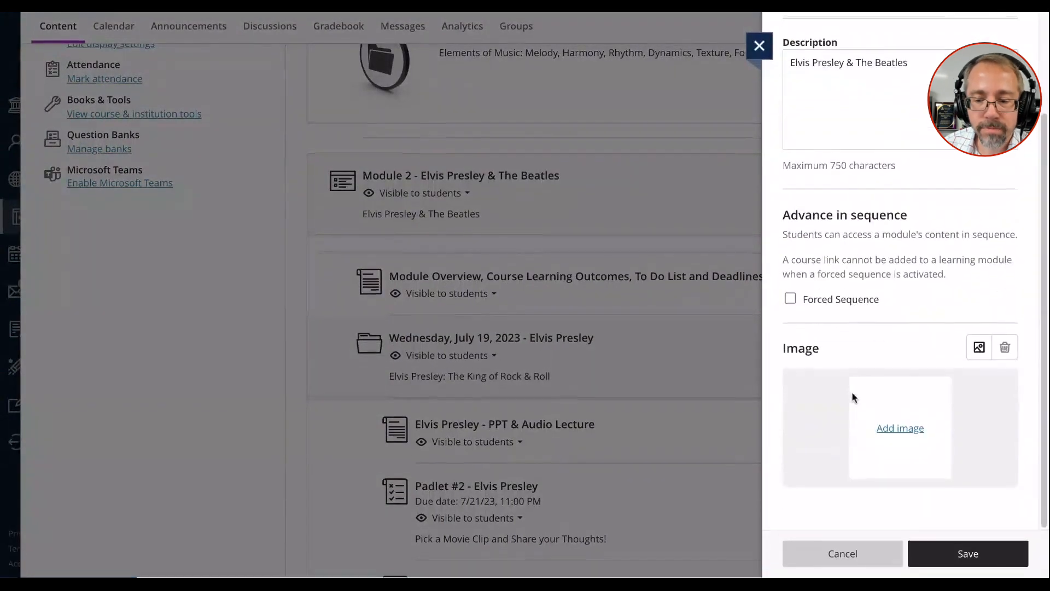
click(897, 431)
click(472, 128)
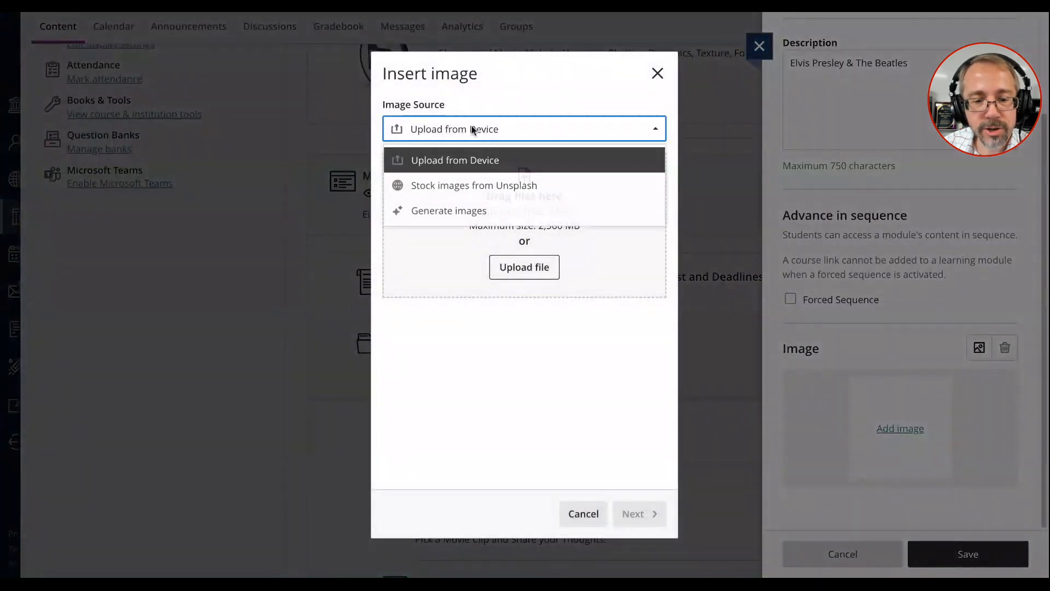
click(521, 266)
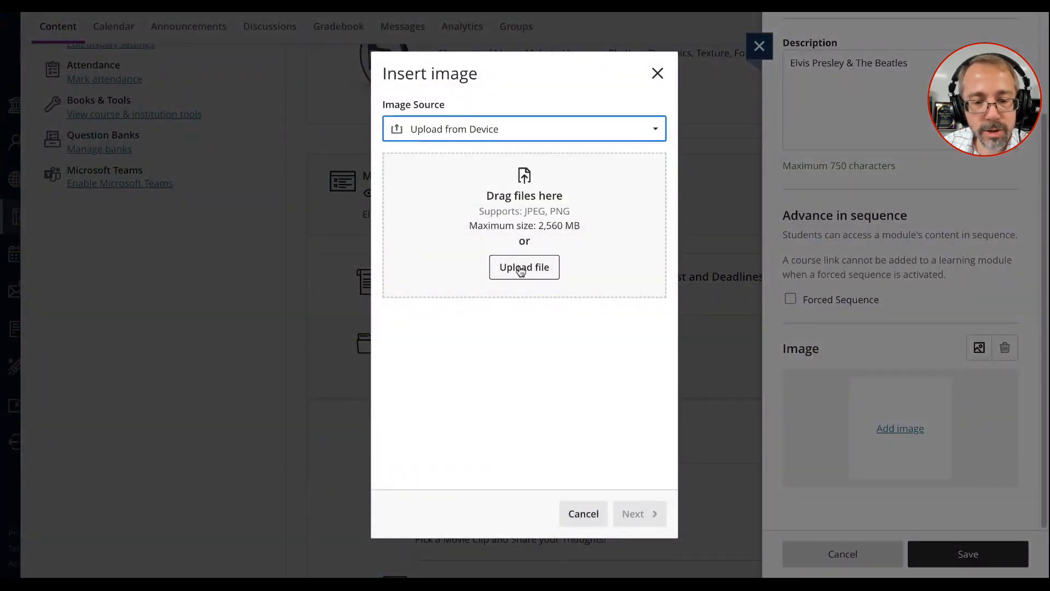
click(521, 271)
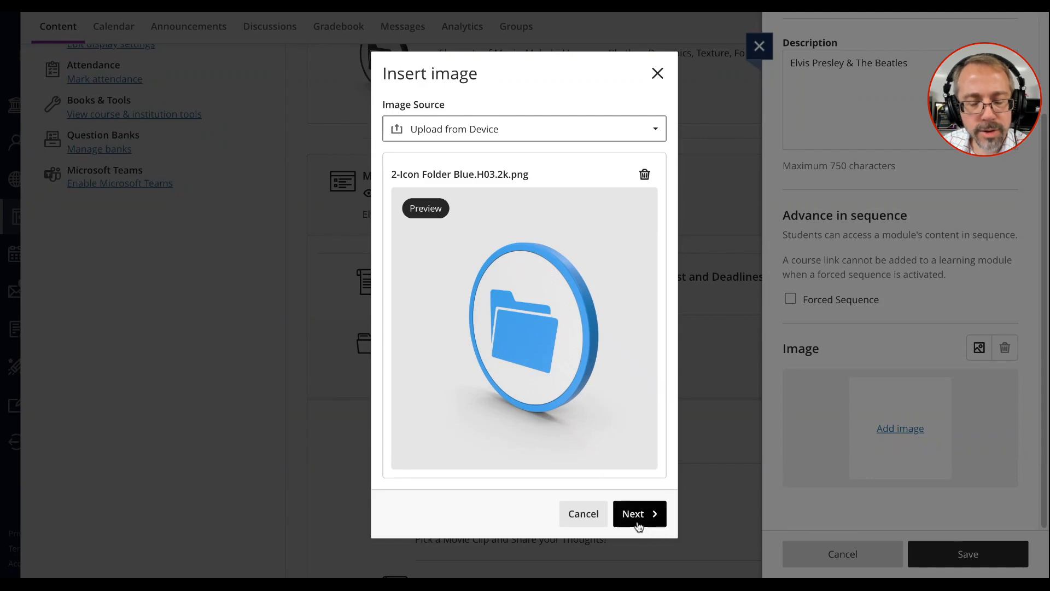
Step: Accept the blue folder icon's default framing and save Module 2
click(640, 524)
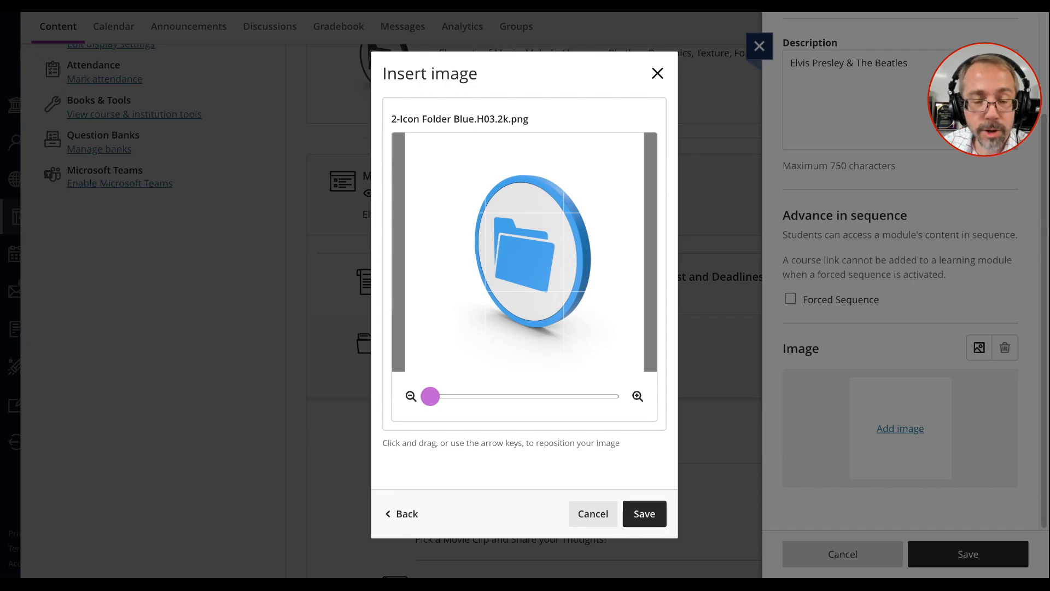
click(645, 517)
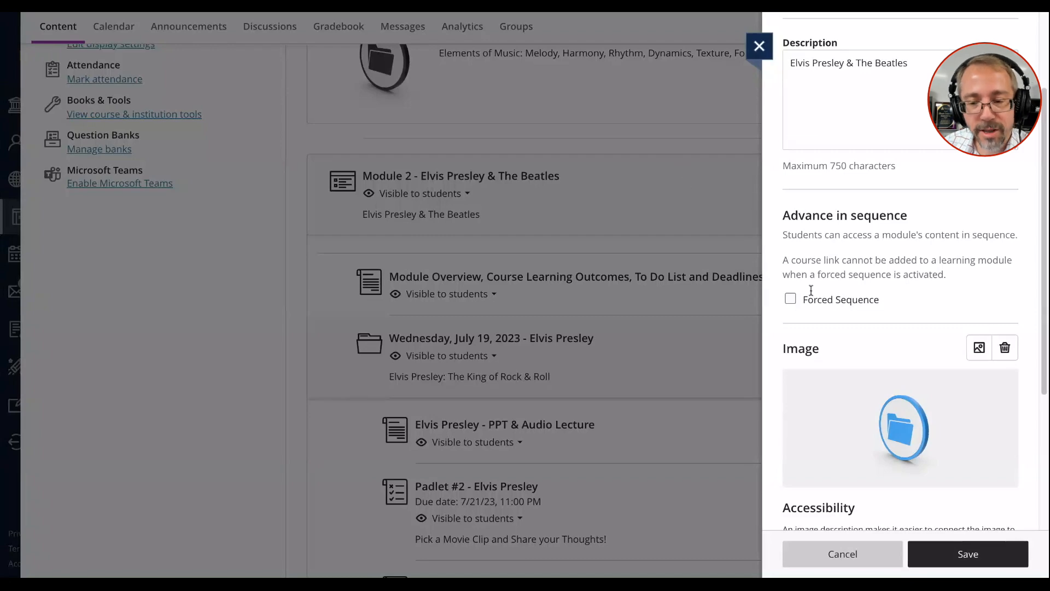
click(955, 554)
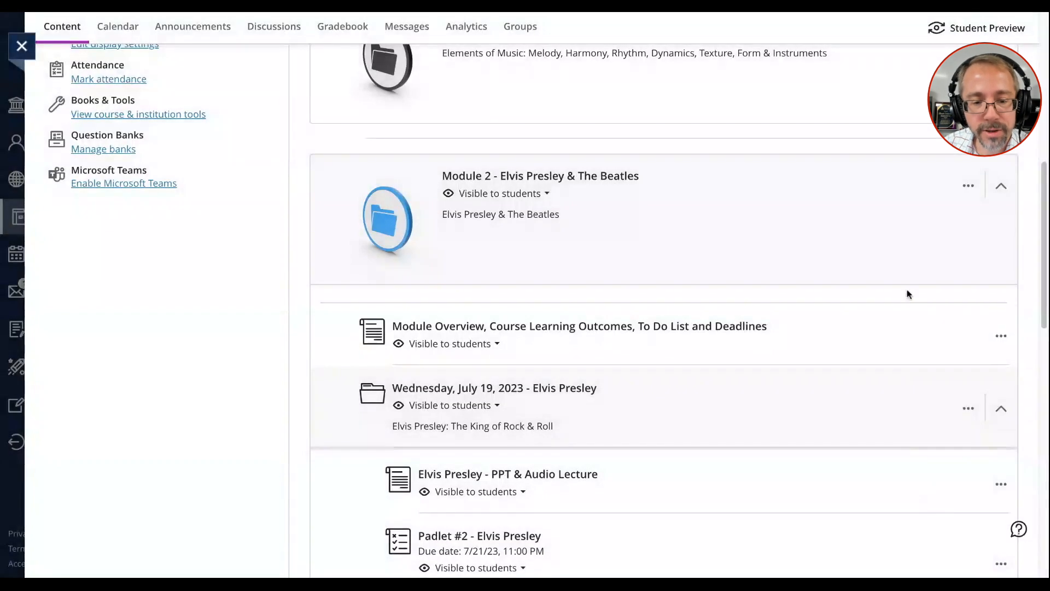
Step: Open Module 3 - The Baroque Era for editing and upload 3-Icon Folder Red.H03.2k.png from the device as its image
scroll(908, 293, down, 3)
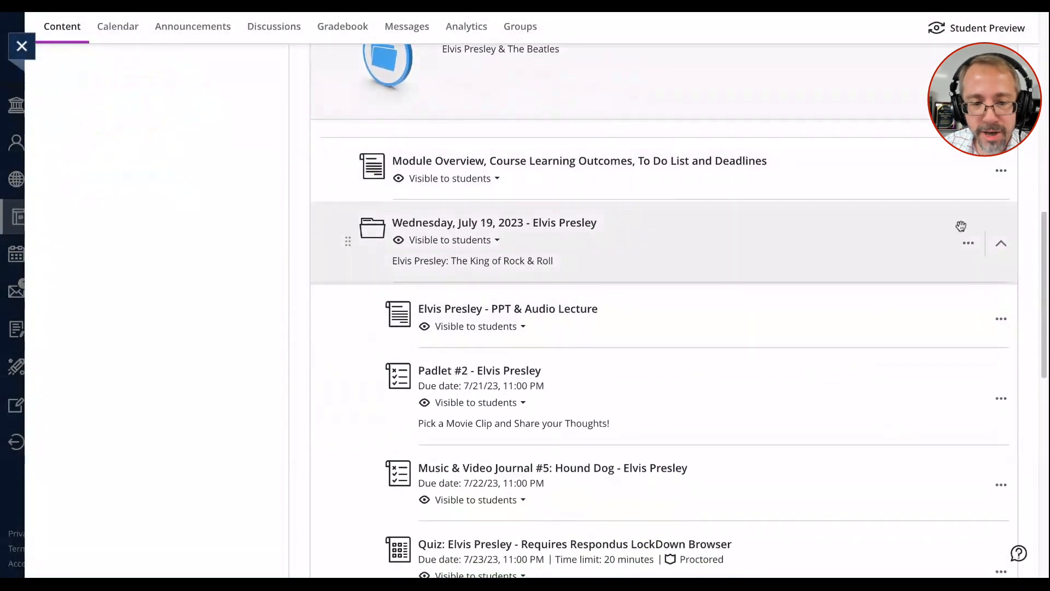
scroll(961, 229, up, 5)
scroll(963, 230, down, 3)
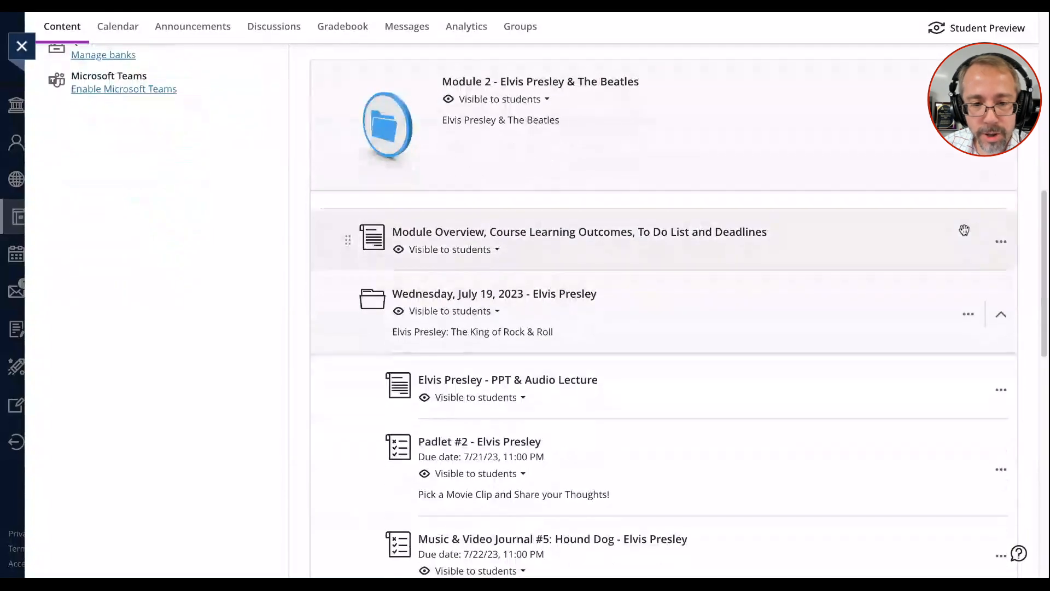
scroll(832, 300, down, 8)
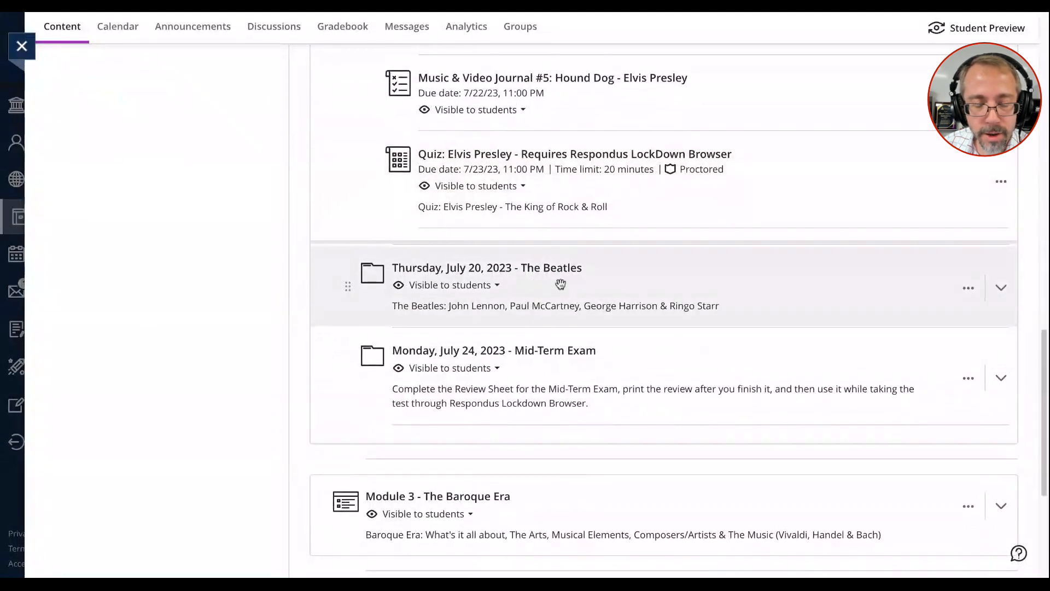
scroll(950, 356, down, 4)
click(965, 284)
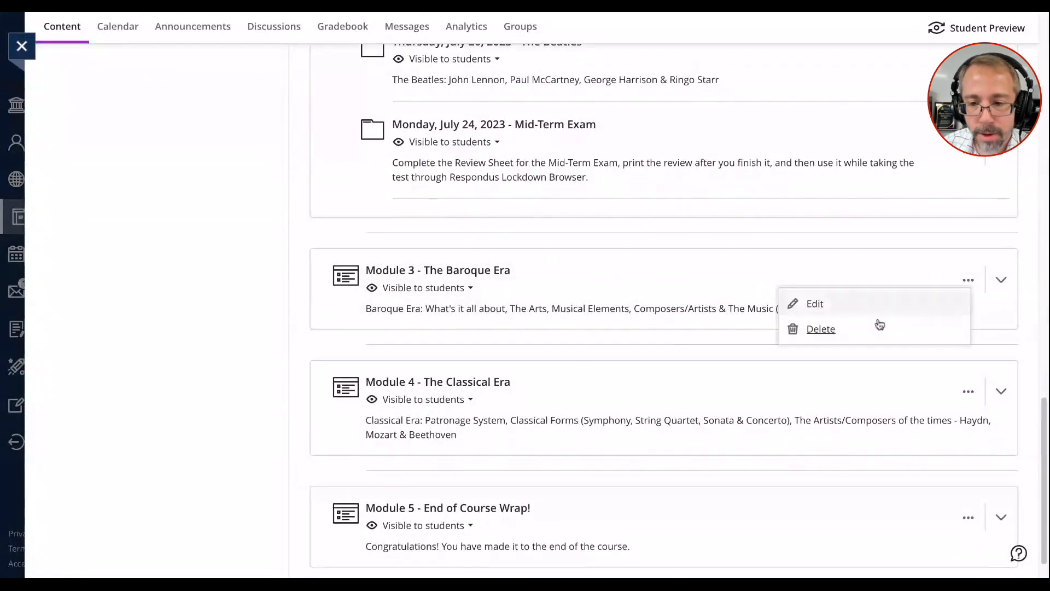
click(870, 306)
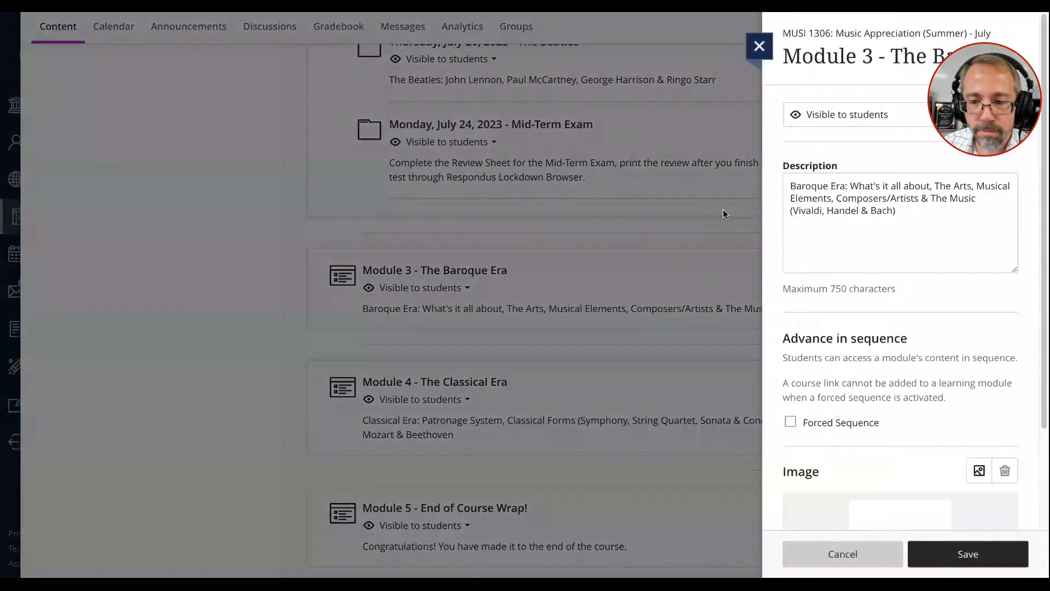
click(979, 470)
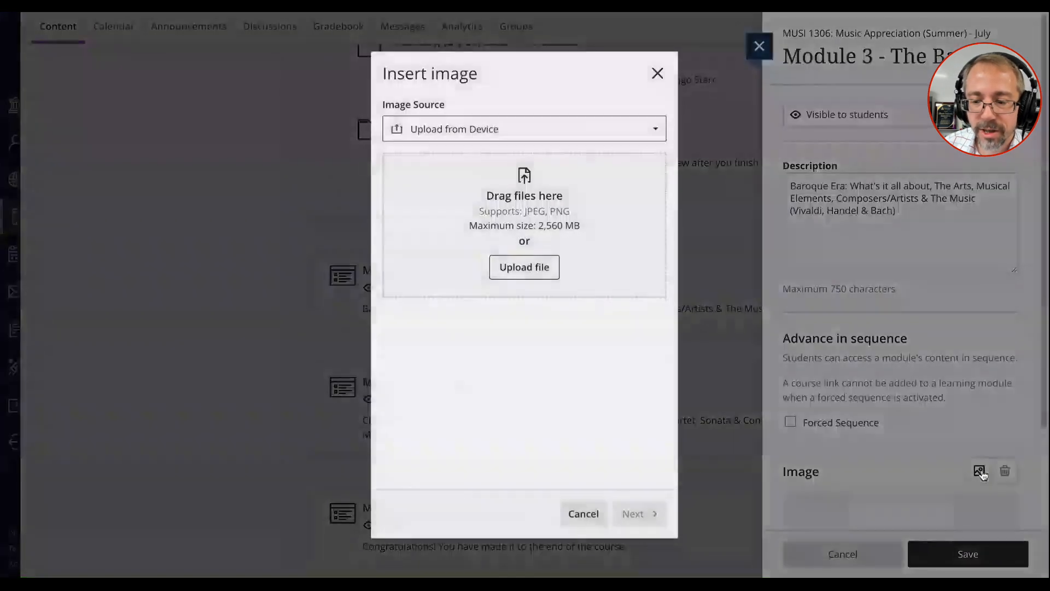
click(493, 135)
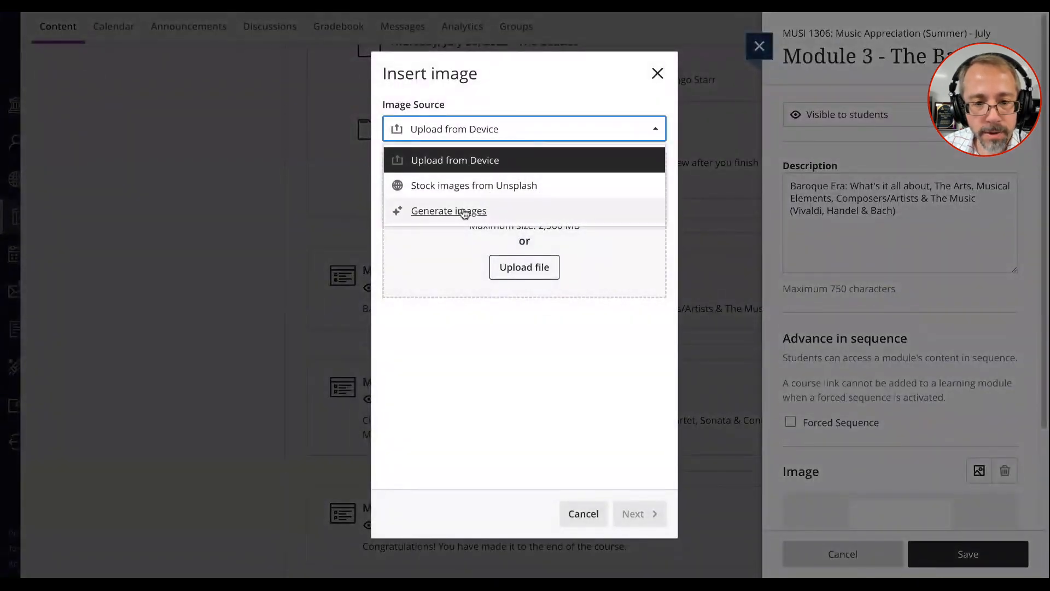
click(535, 91)
click(524, 279)
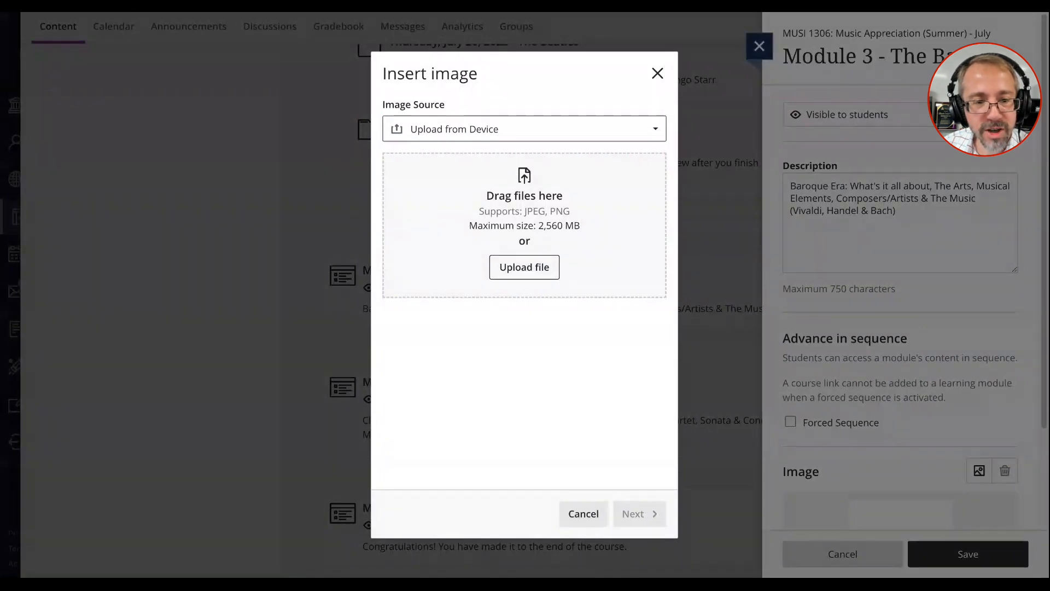
click(648, 333)
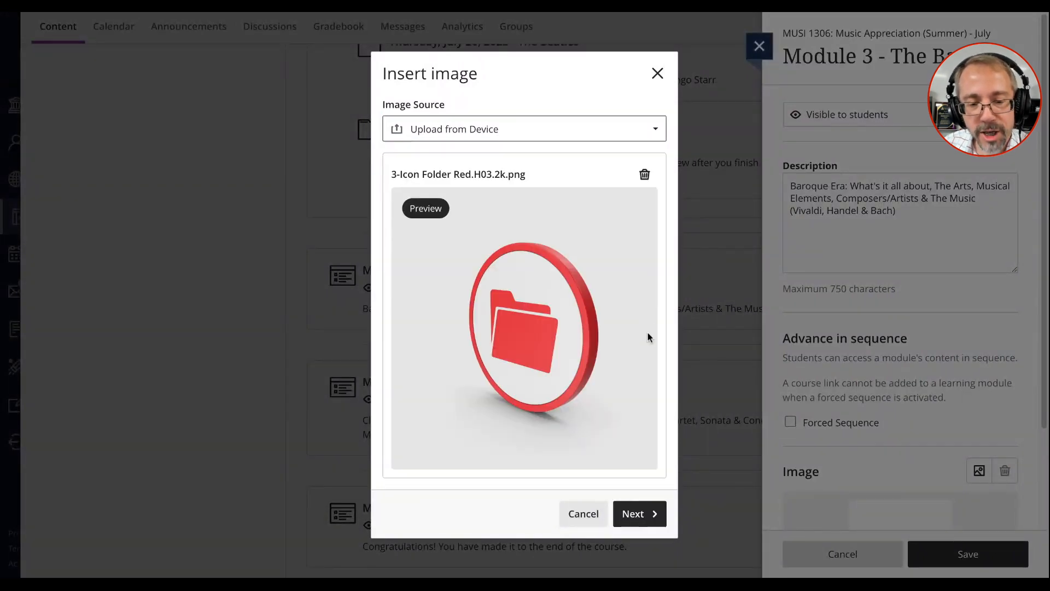
Step: Accept the red folder icon's default framing and save Module 3
click(642, 516)
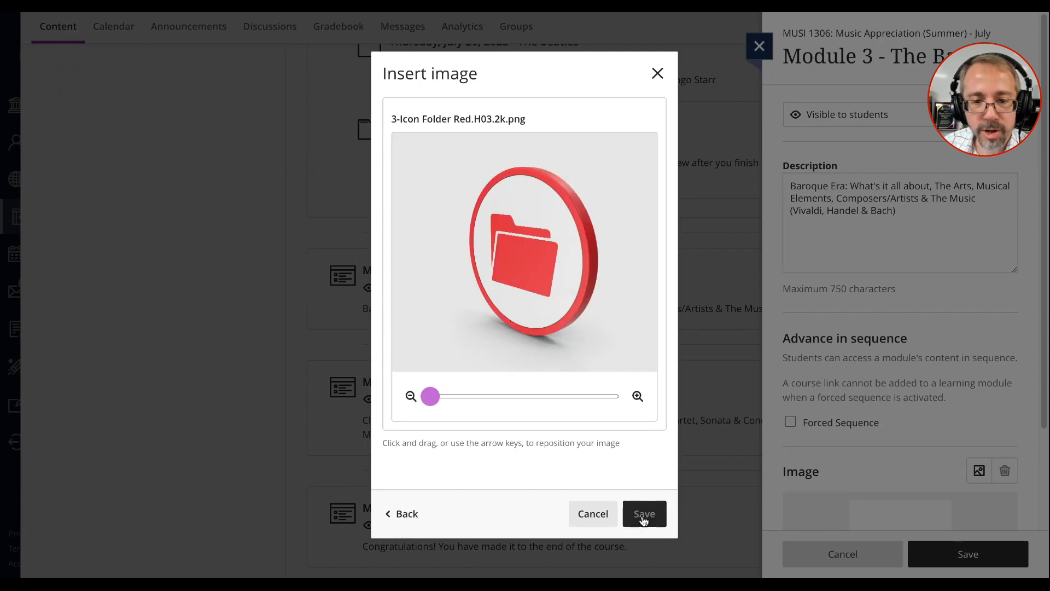
click(642, 518)
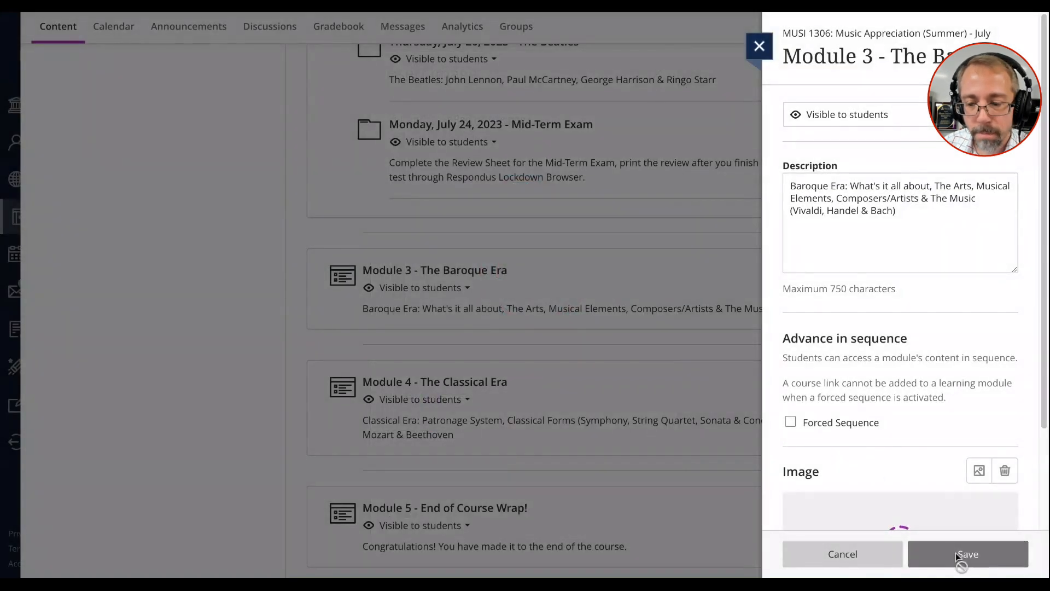
scroll(973, 469, down, 3)
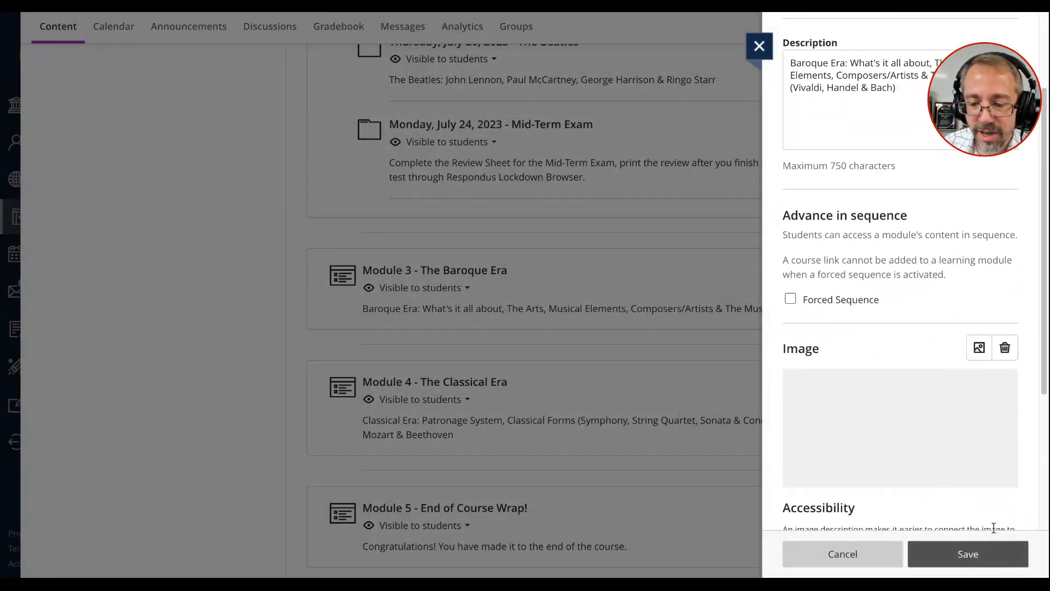
click(967, 554)
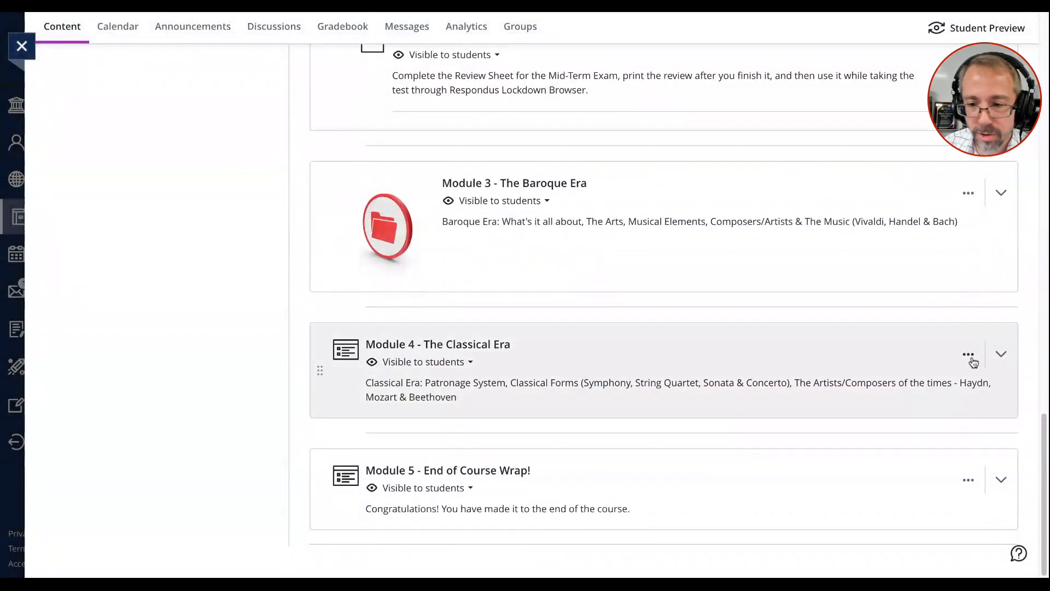
Step: Open Module 4 - The Classical Era for editing and upload 4-Icon-Folder-Green.H11.2k.png from the device as its image
click(969, 356)
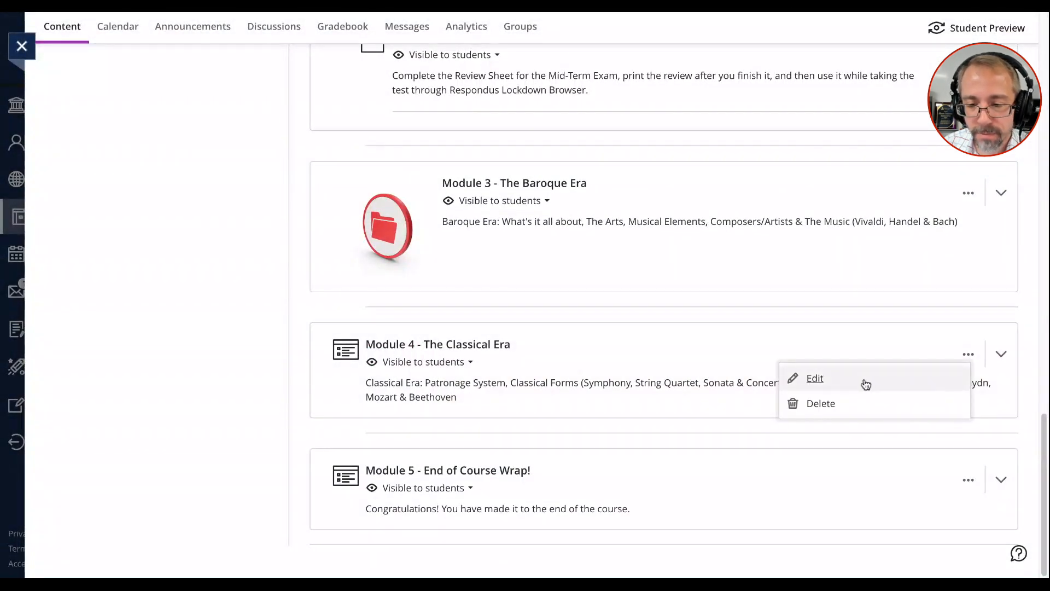
click(865, 383)
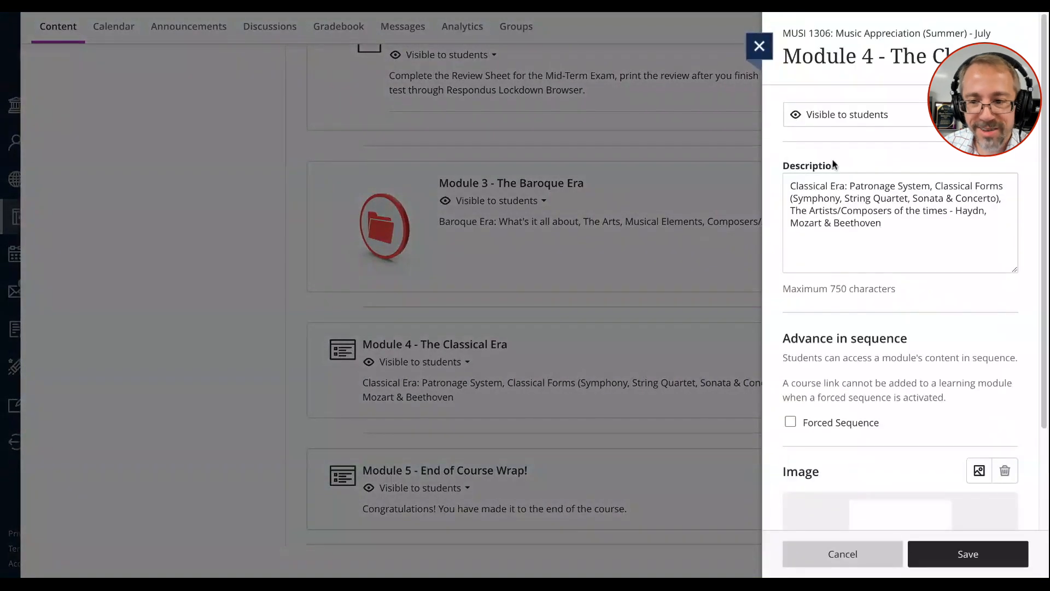
scroll(955, 425, down, 1)
click(979, 348)
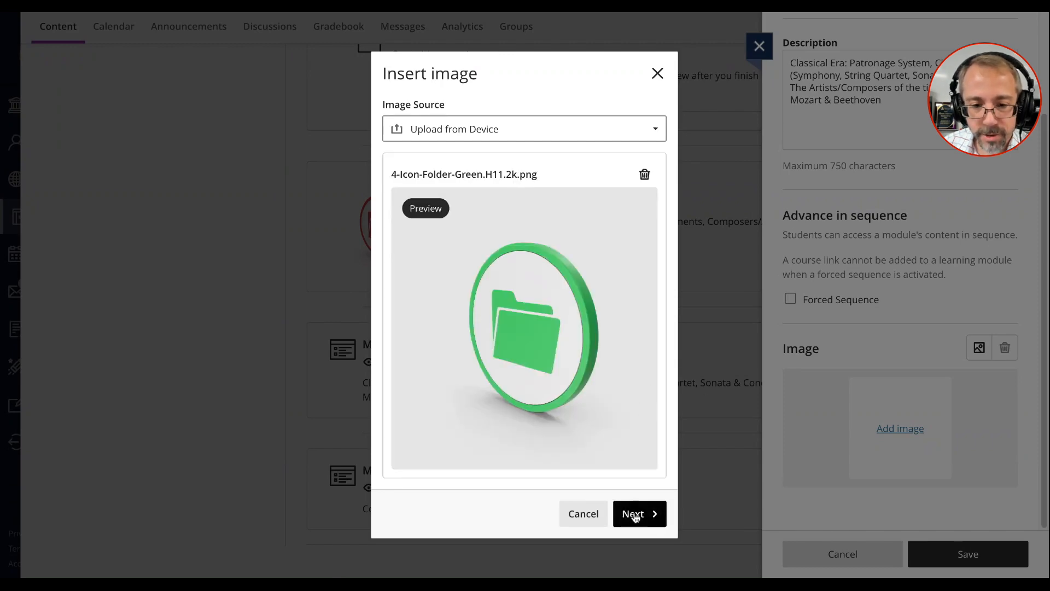
Step: Accept the green folder icon's default framing and save Module 4
click(635, 515)
click(646, 516)
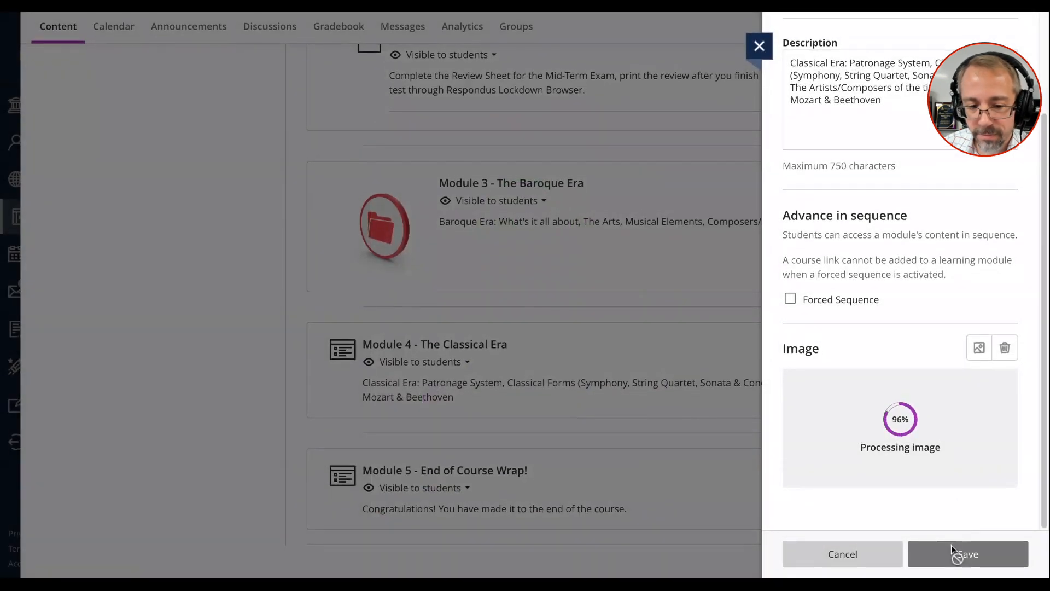
click(965, 554)
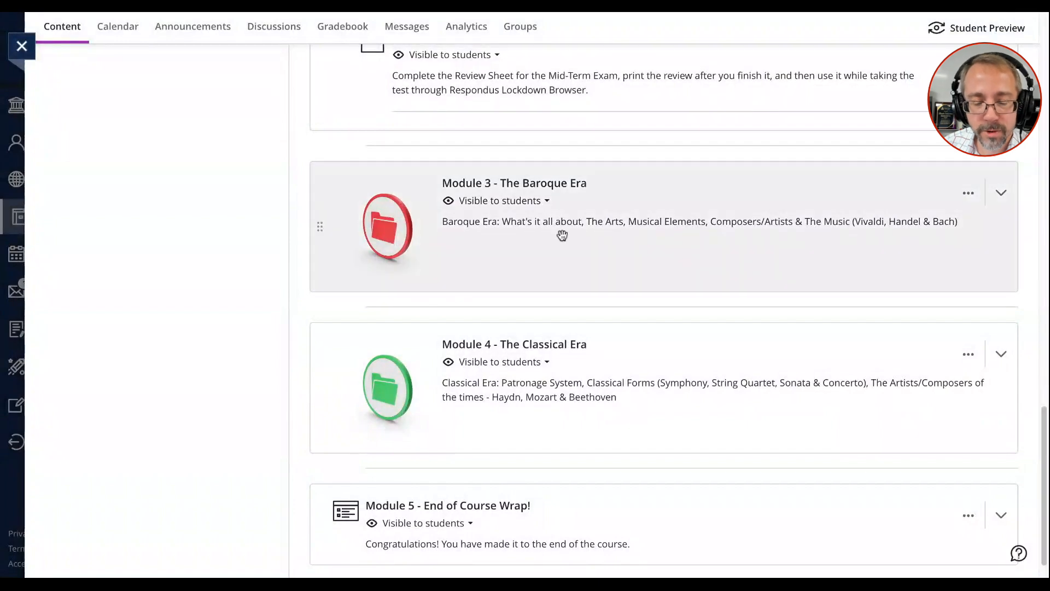
scroll(561, 234, down, 1)
click(969, 486)
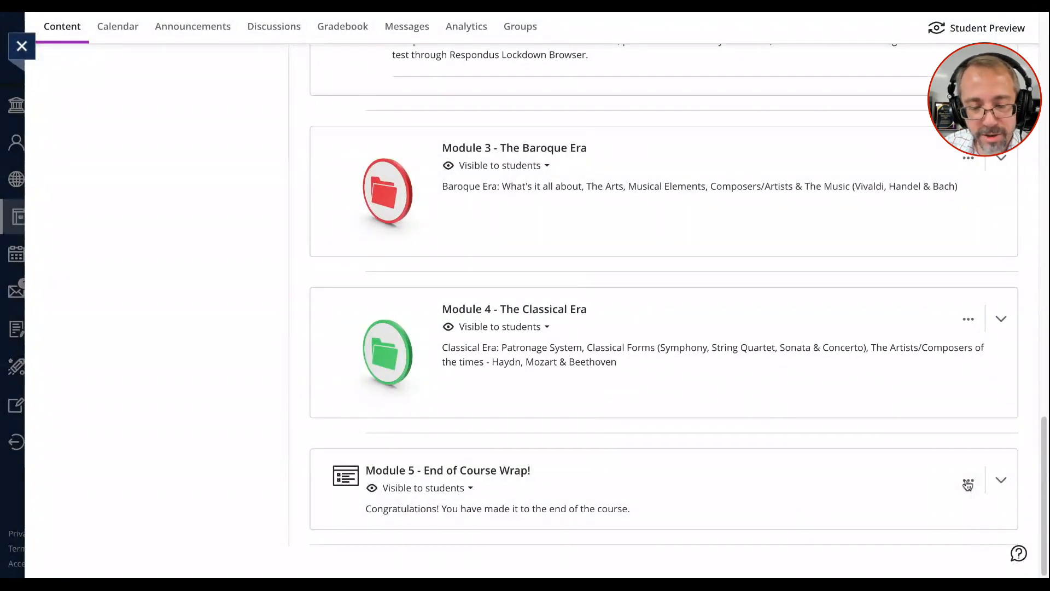
click(807, 504)
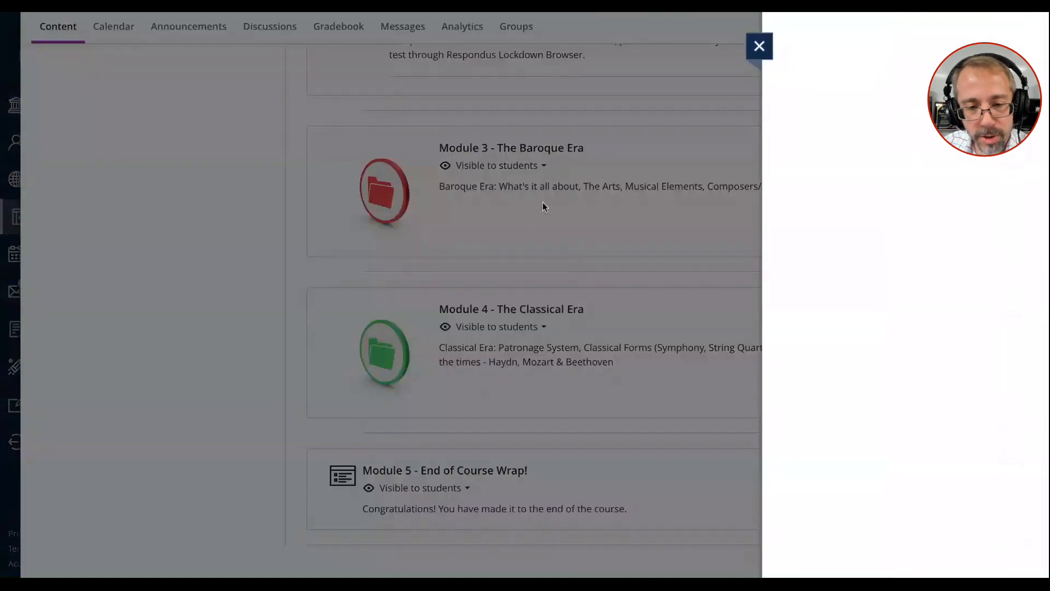
click(758, 45)
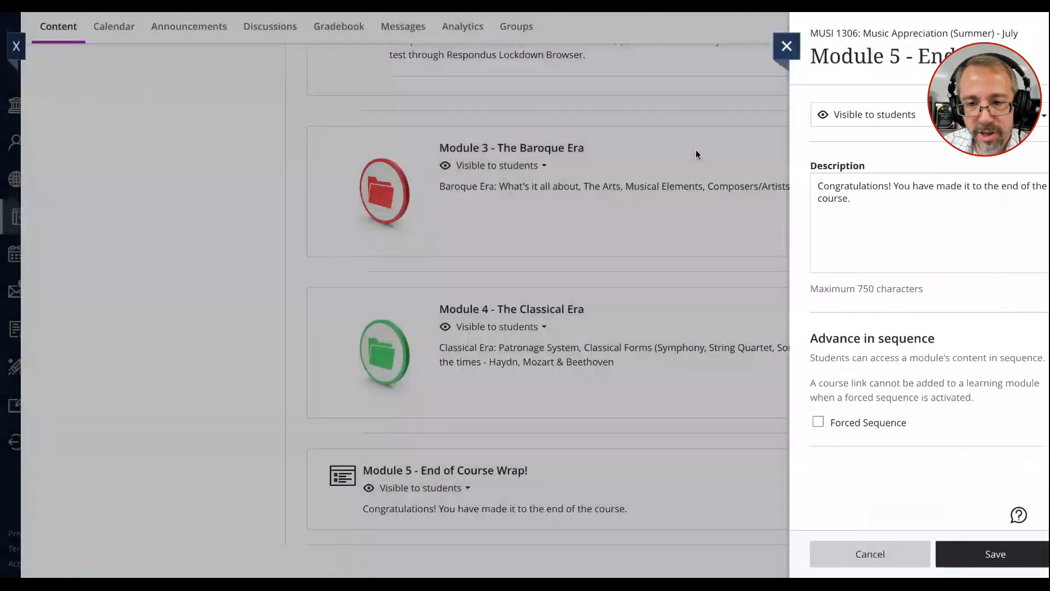
Step: Look over the folder icons on the learning modules in the course content list
scroll(667, 221, down, 2)
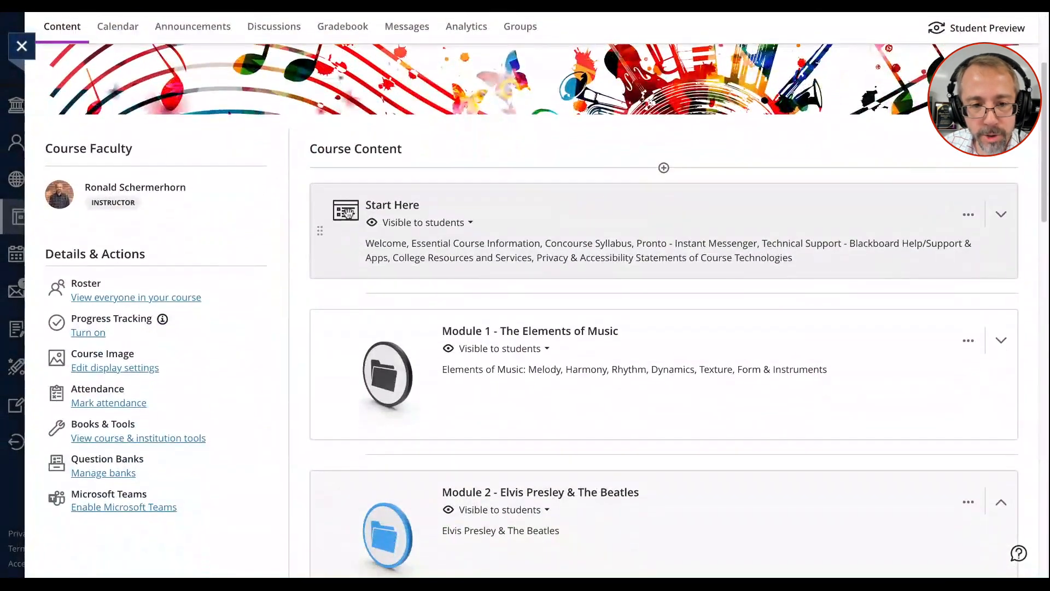
scroll(579, 218, down, 5)
scroll(678, 188, down, 15)
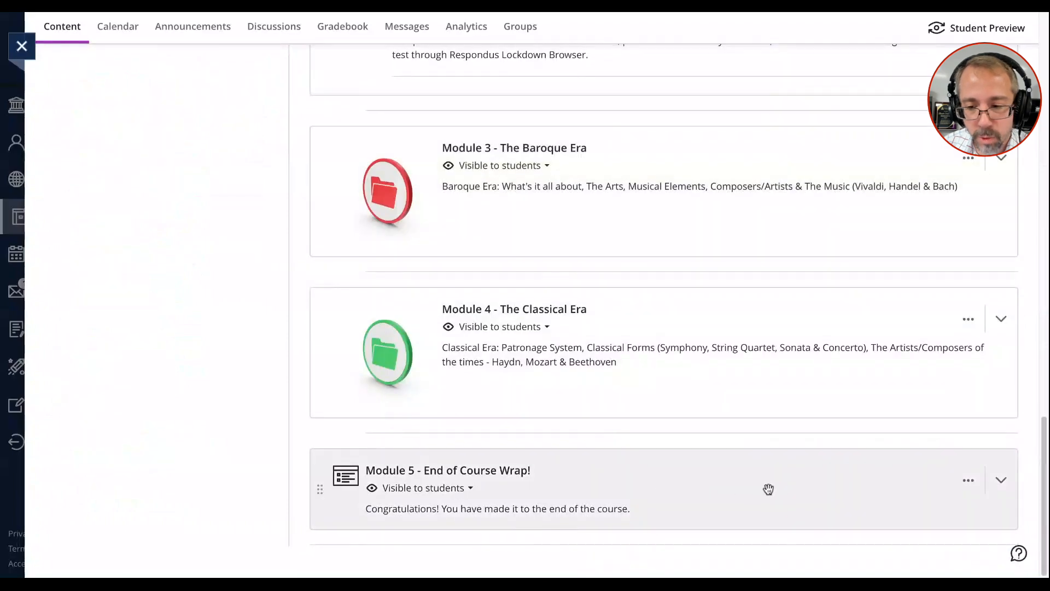
scroll(799, 389, up, 15)
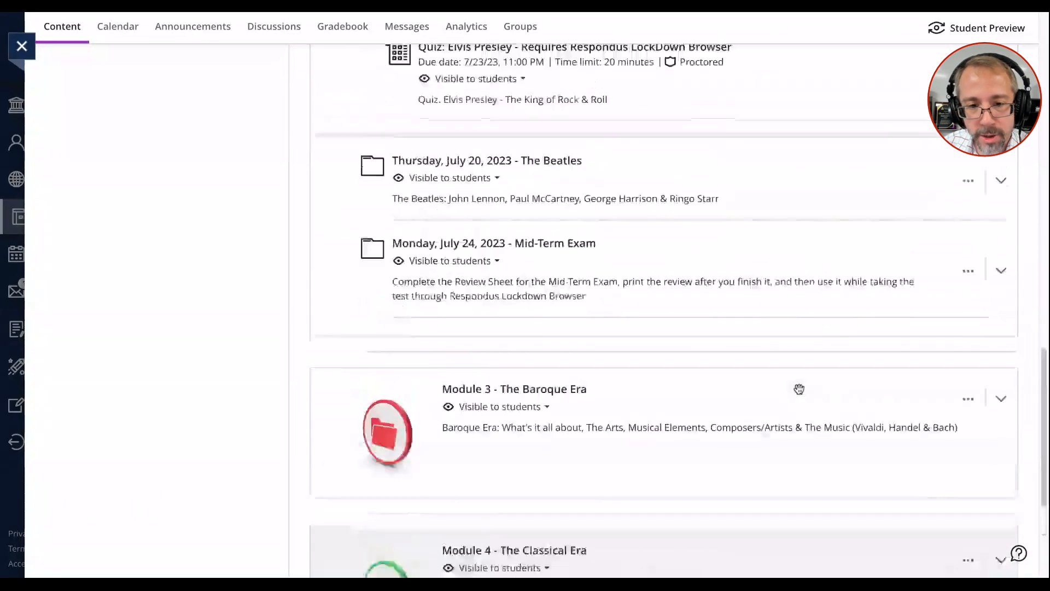
scroll(800, 389, up, 5)
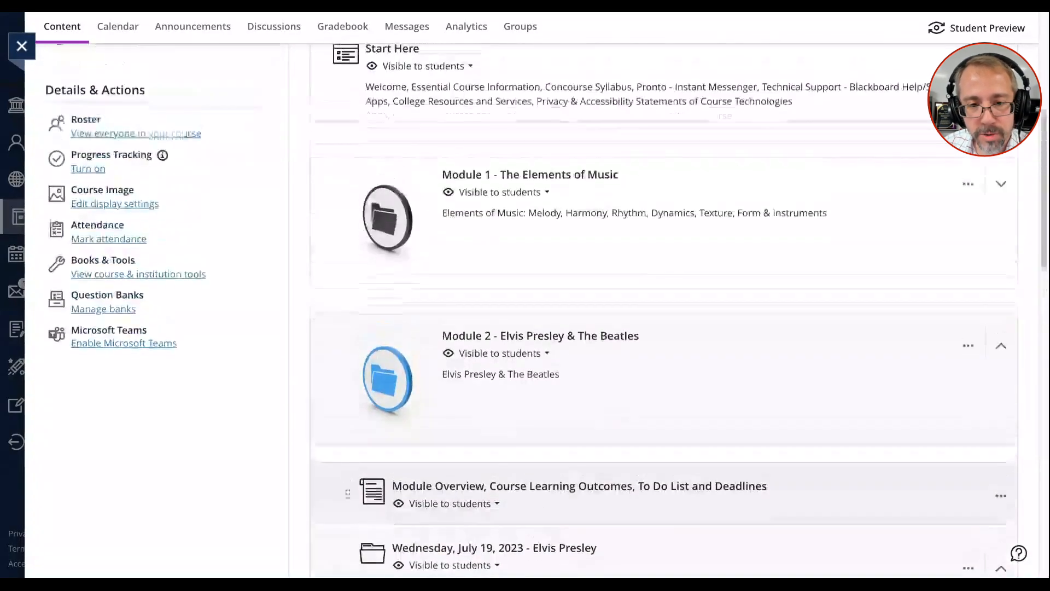
scroll(799, 389, down, 12)
scroll(995, 481, down, 2)
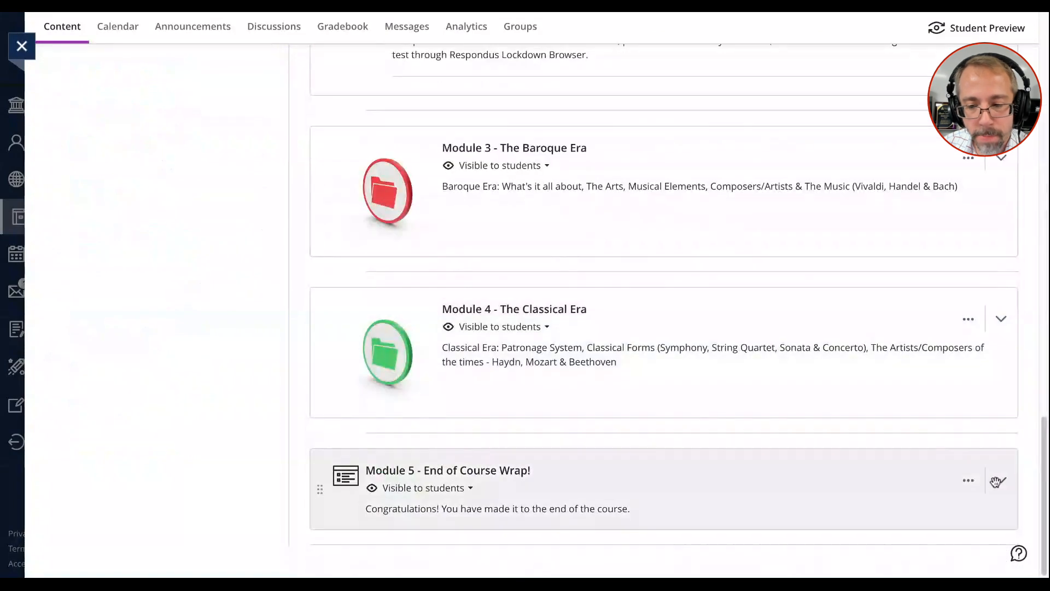
Step: Open Module 5 - End of Course Wrap! for editing and set its image source to Stock images from Unsplash
click(975, 485)
click(863, 507)
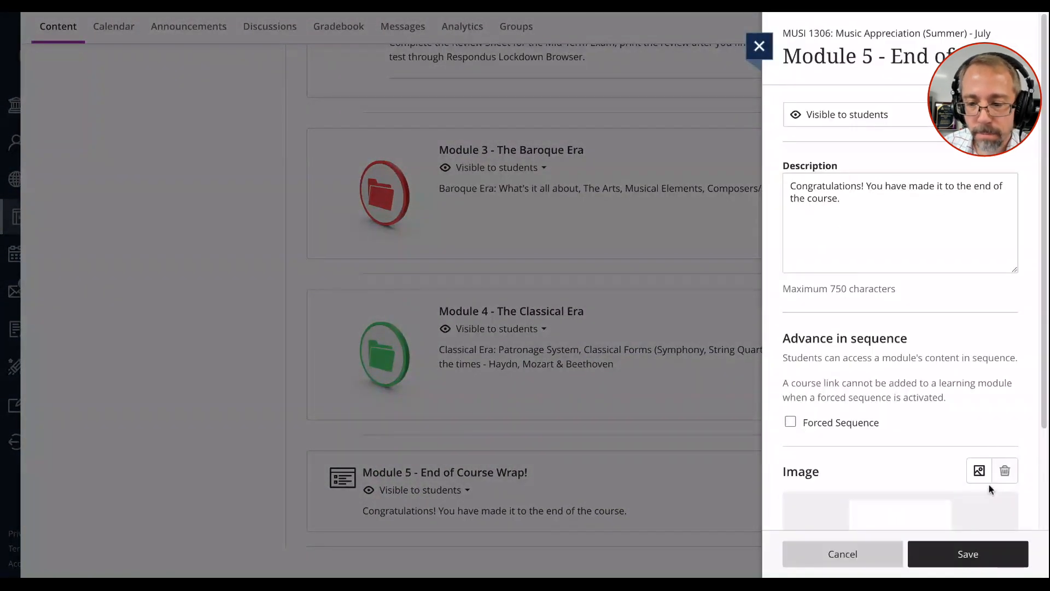
click(979, 471)
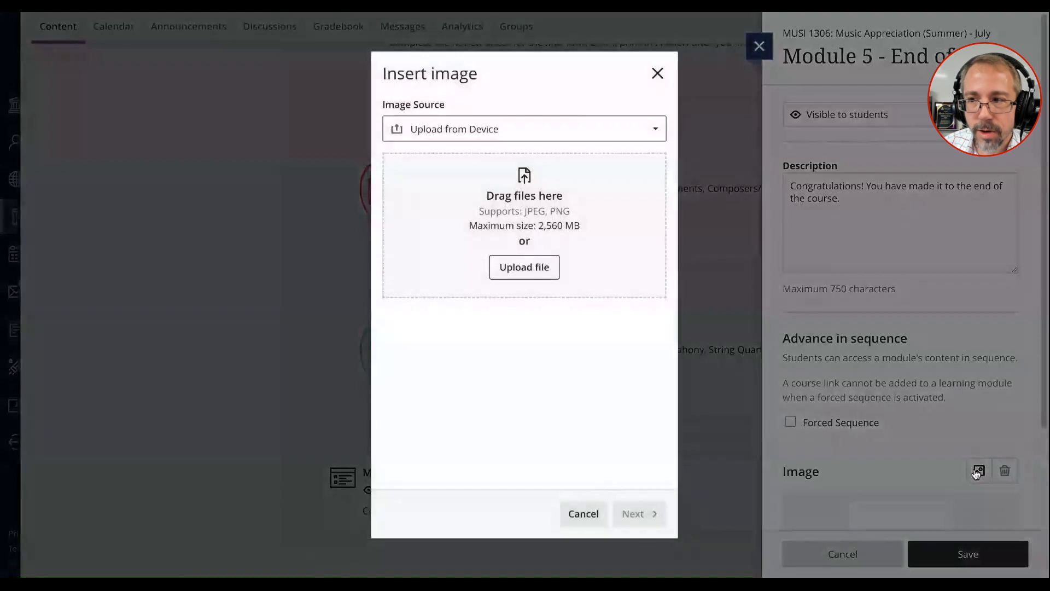
click(539, 134)
click(498, 187)
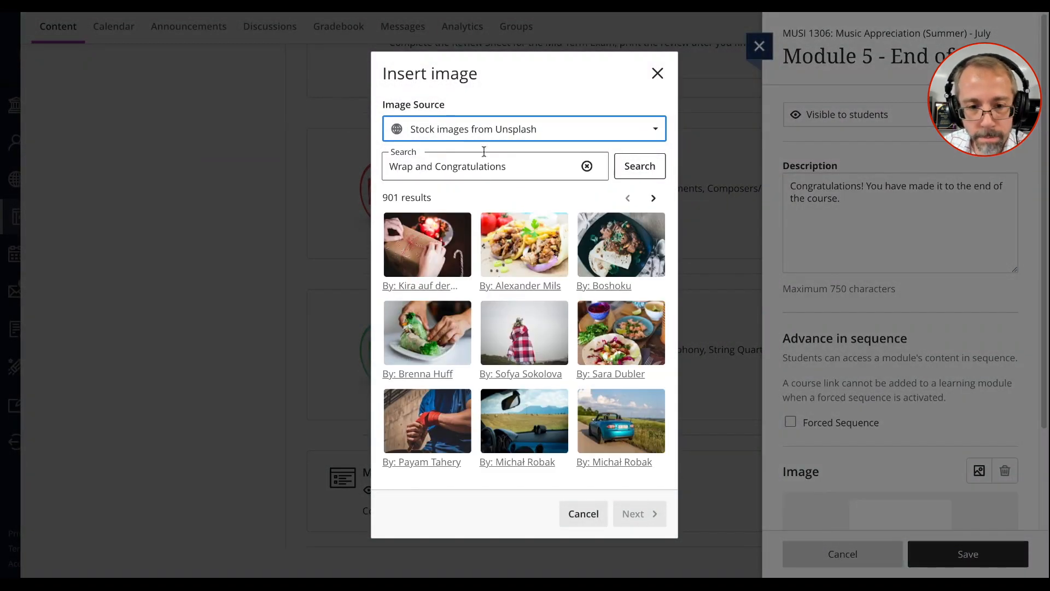
Step: Replace the suggested search text and search the stock images for "End of College Course"
drag(521, 168, 354, 160)
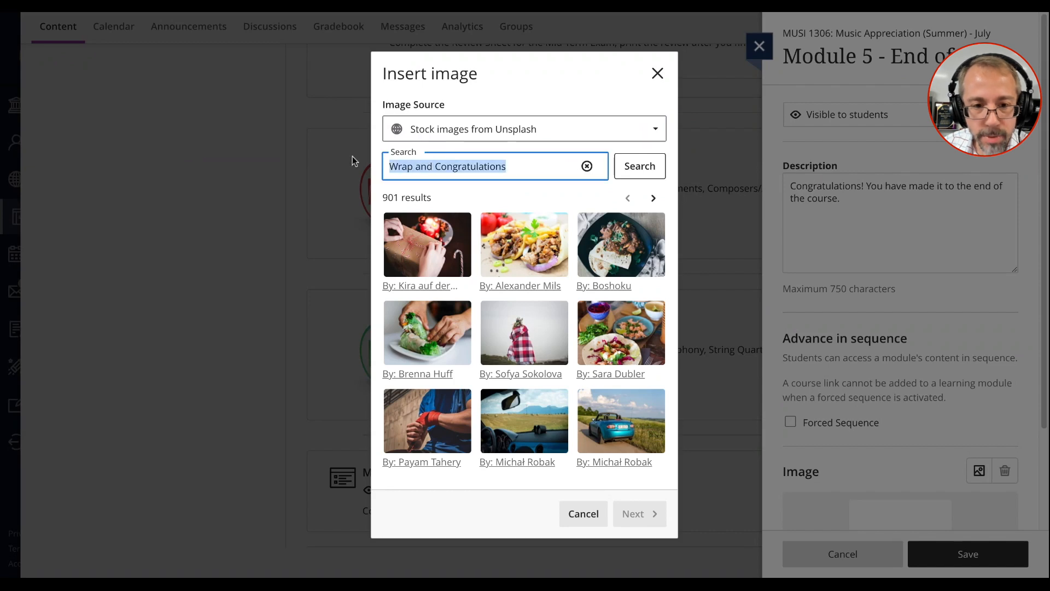
key(BackSpace)
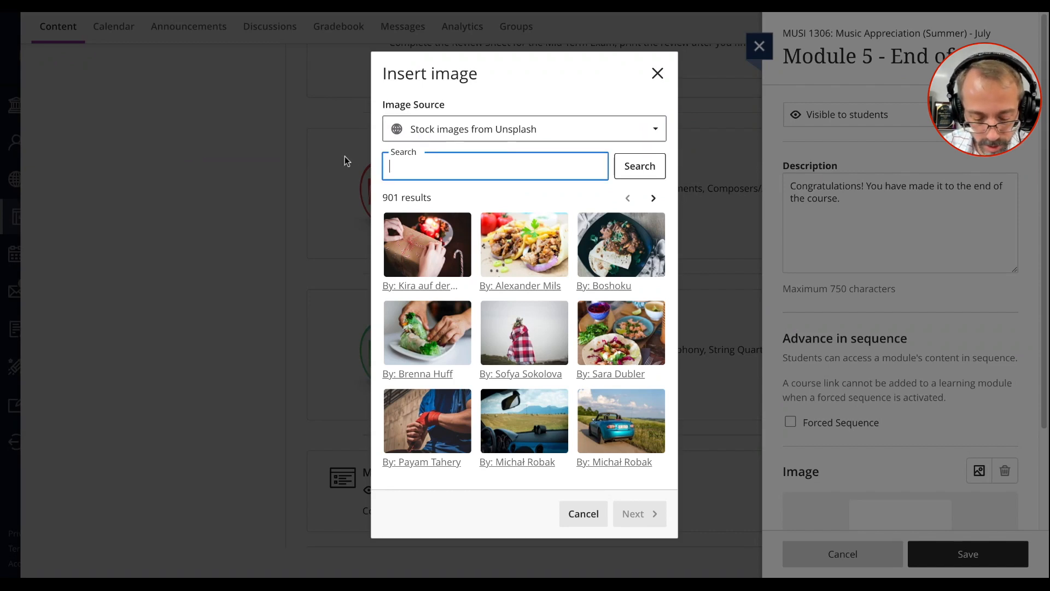
text(End of)
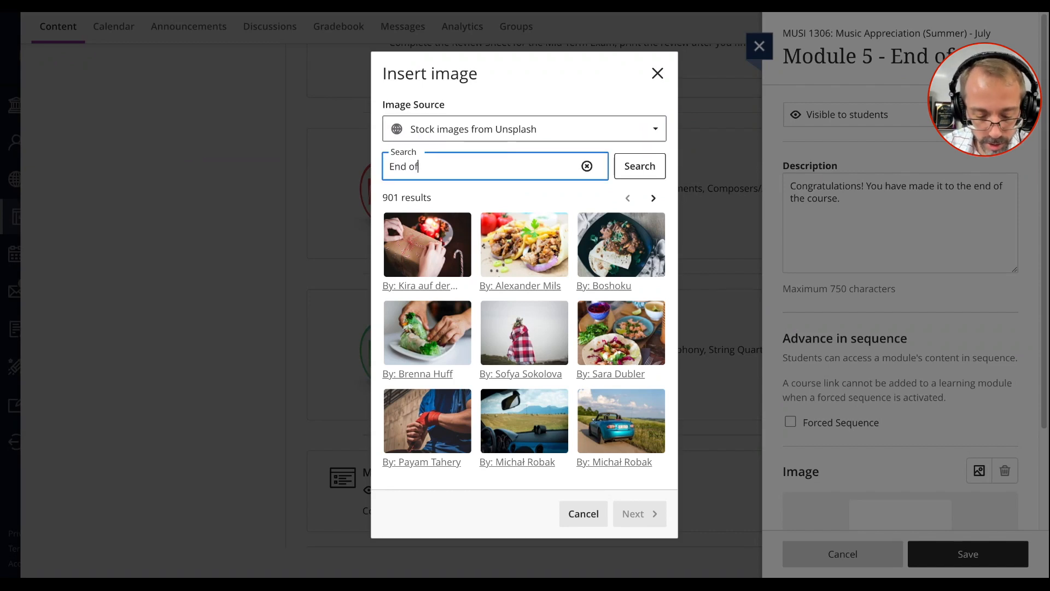
text( Colleg)
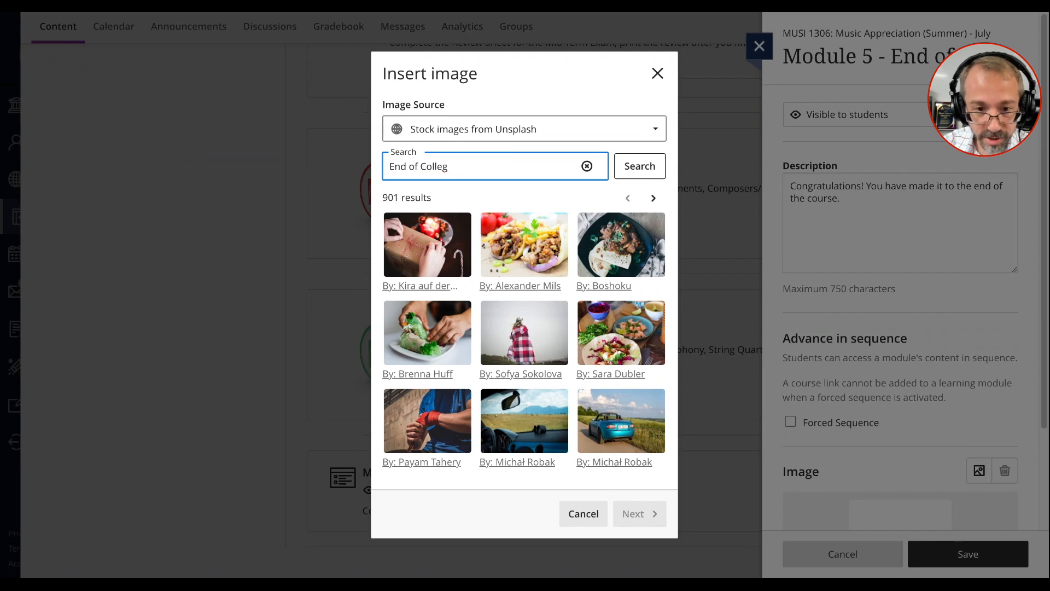
text(e Course)
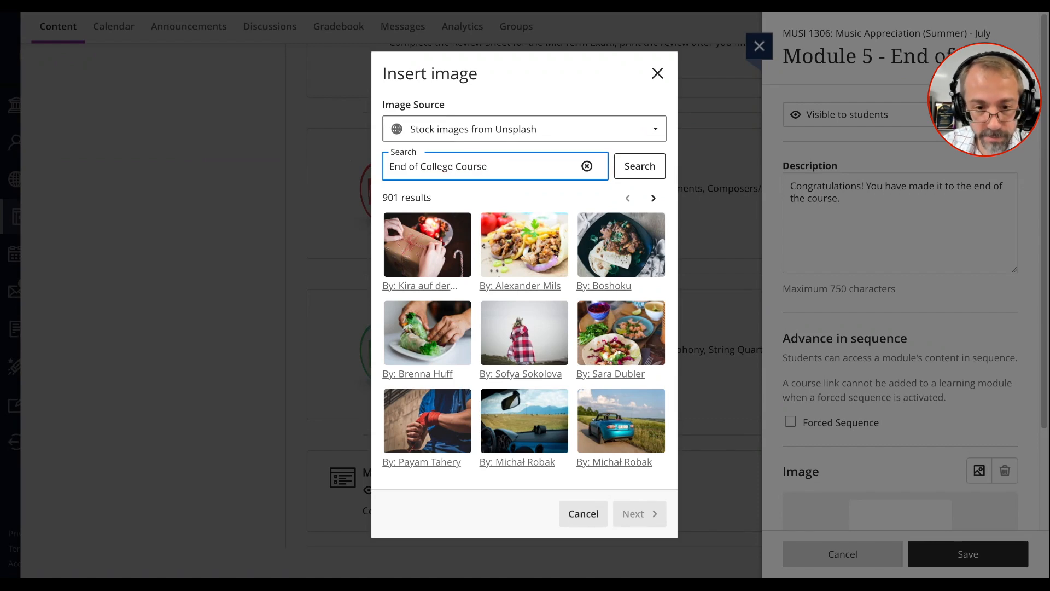
click(654, 174)
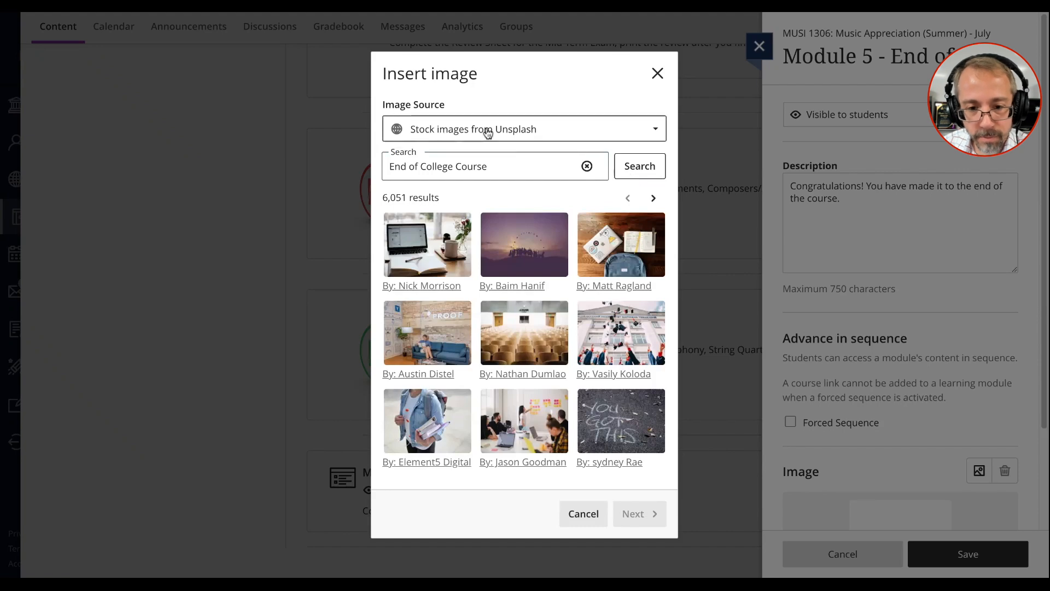
Step: Insert the stock photo of the empty lecture hall with its default framing and save Module 5
click(519, 340)
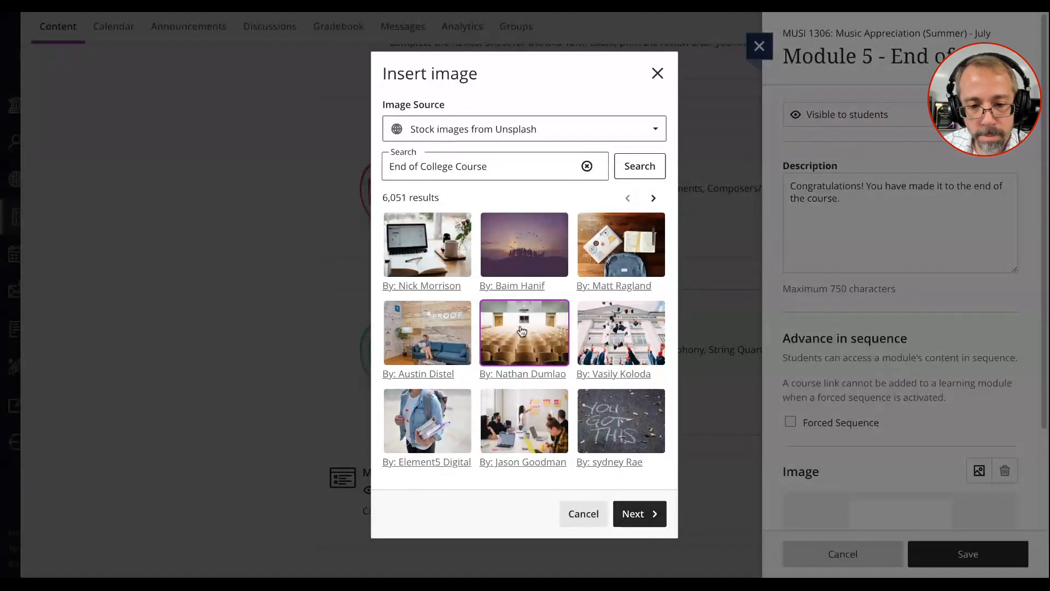
click(639, 517)
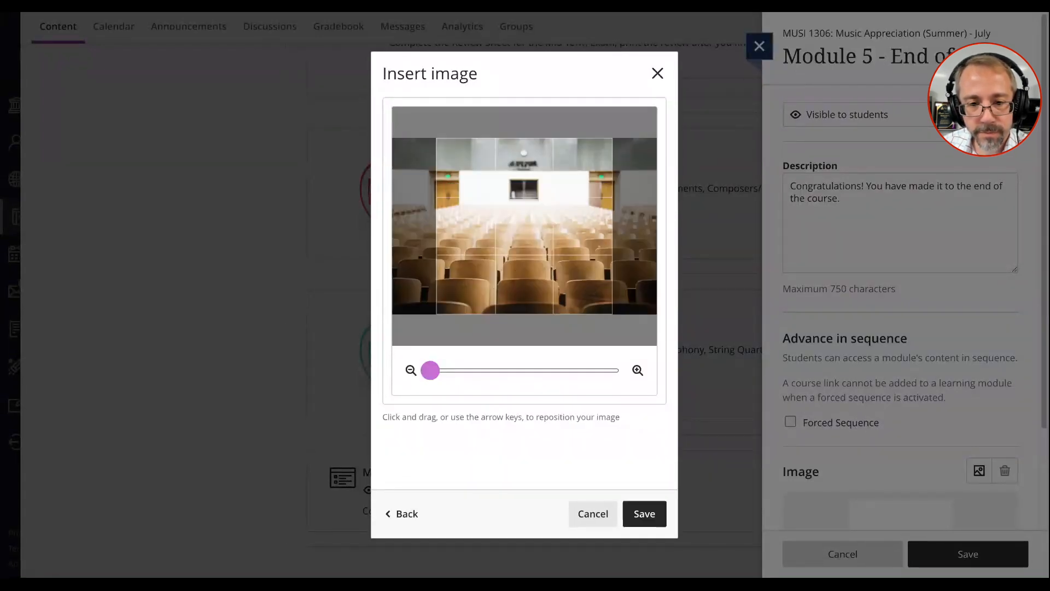
click(636, 512)
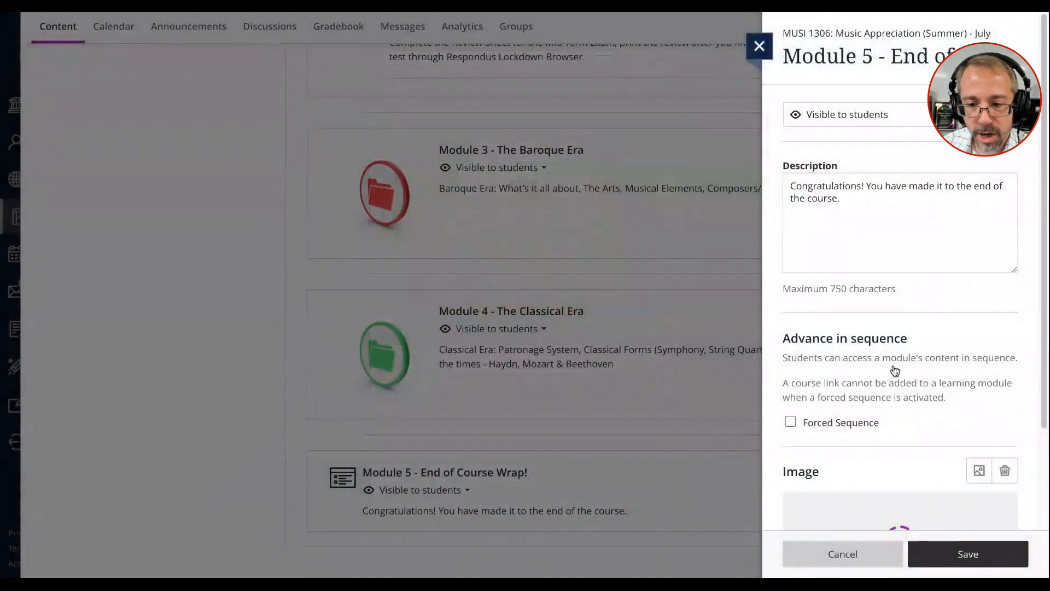
scroll(925, 400, down, 2)
scroll(846, 215, up, 2)
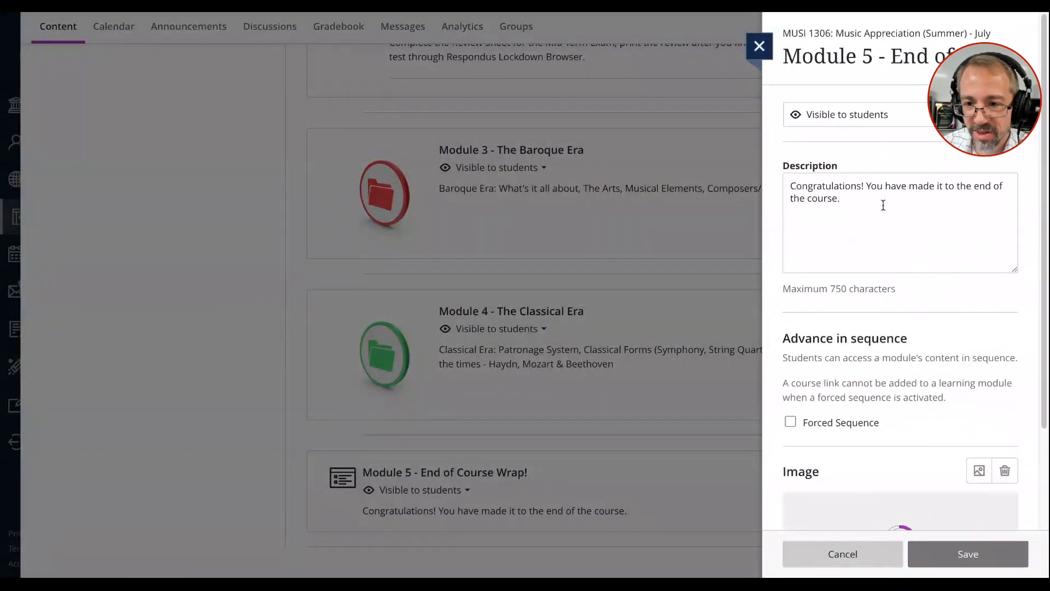
scroll(893, 205, down, 1)
scroll(892, 205, down, 2)
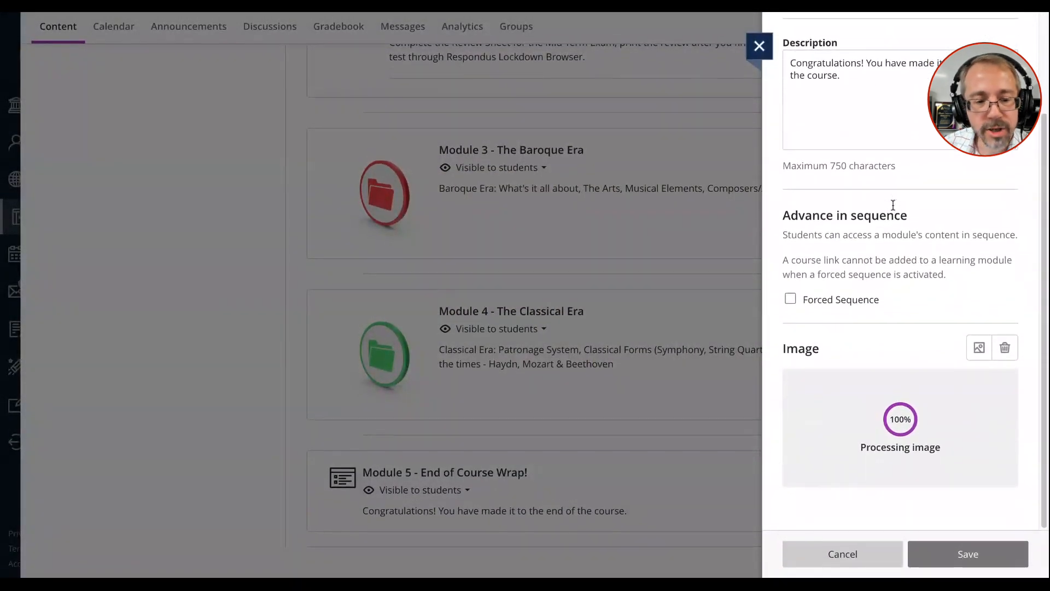
click(979, 557)
Step: Review the images of all modules, from Module 5 up to Start Here, on the course content page
scroll(751, 172, down, 1)
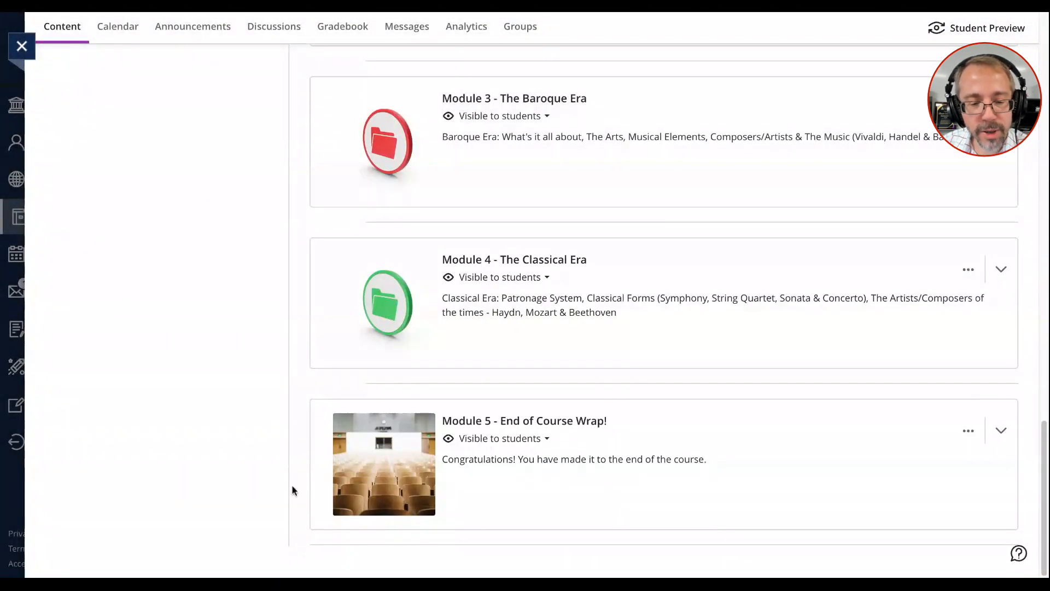
scroll(393, 455, up, 4)
scroll(394, 455, up, 15)
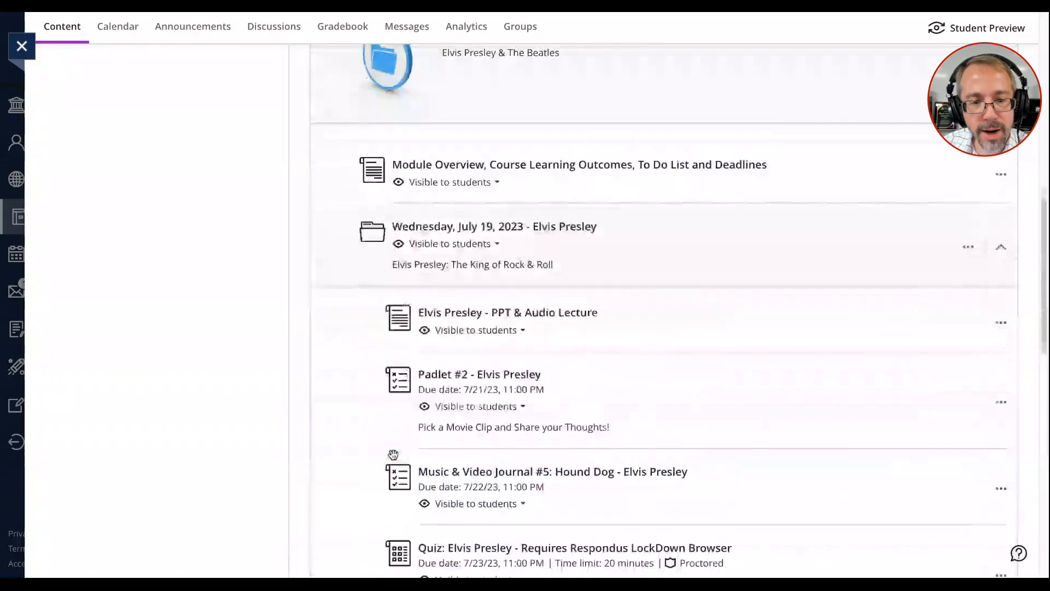
scroll(394, 455, down, 5)
scroll(388, 307, up, 4)
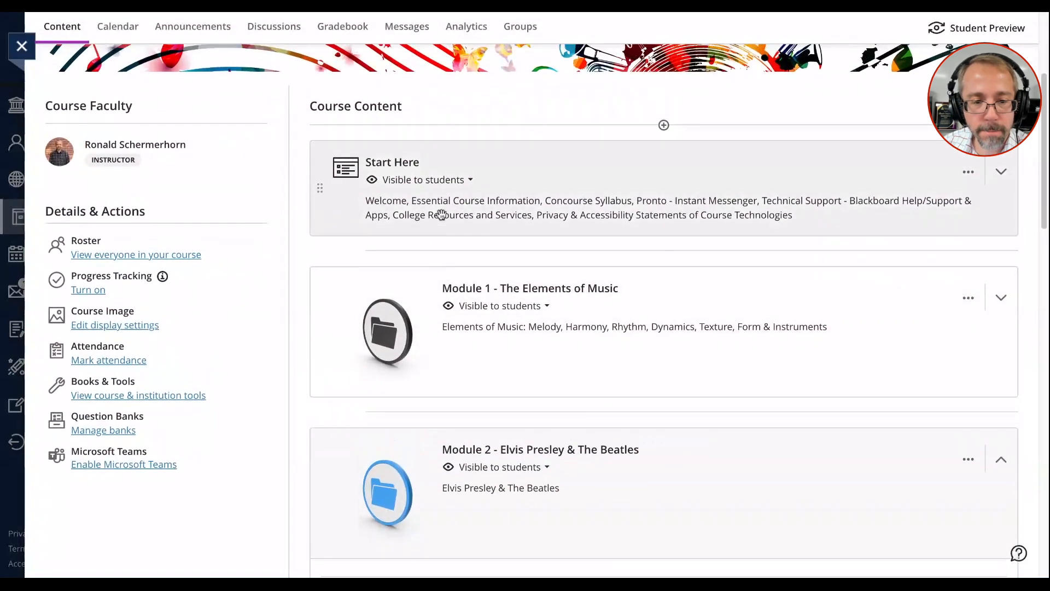
scroll(432, 219, down, 4)
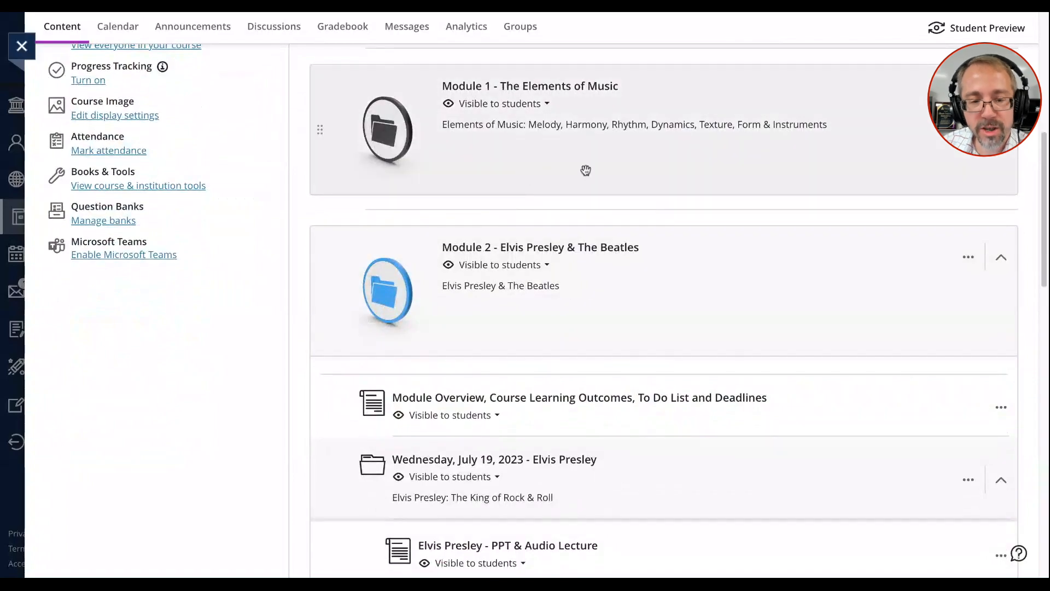
scroll(634, 194, down, 15)
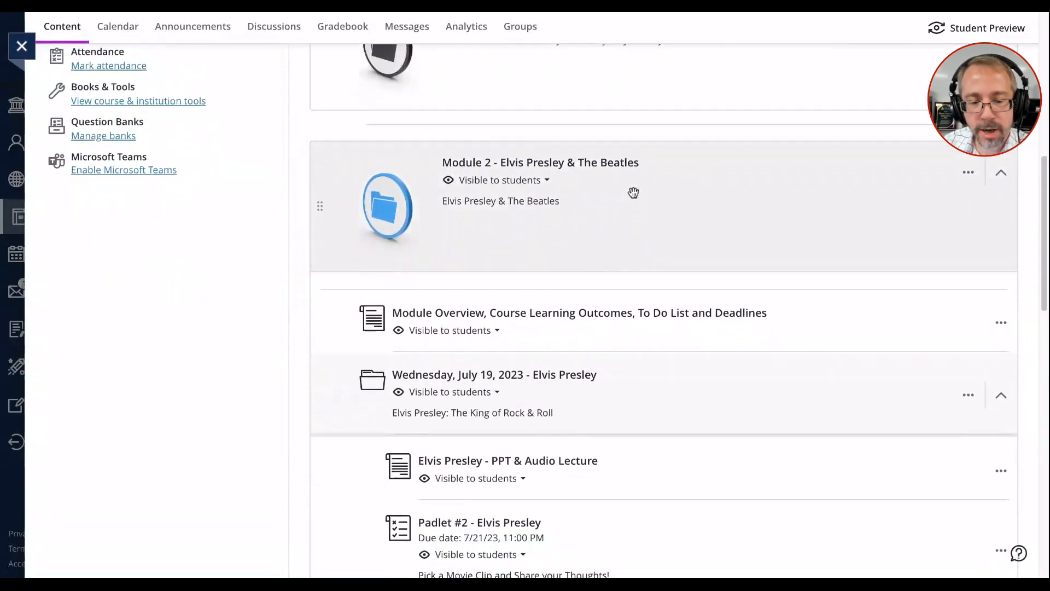
scroll(633, 192, down, 2)
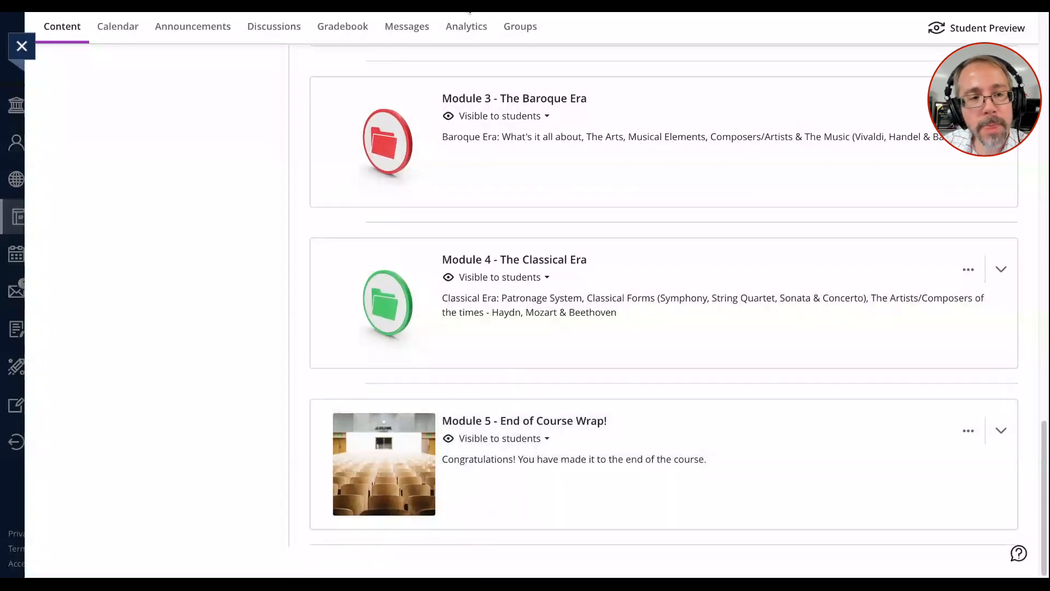
scroll(547, 322, up, 10)
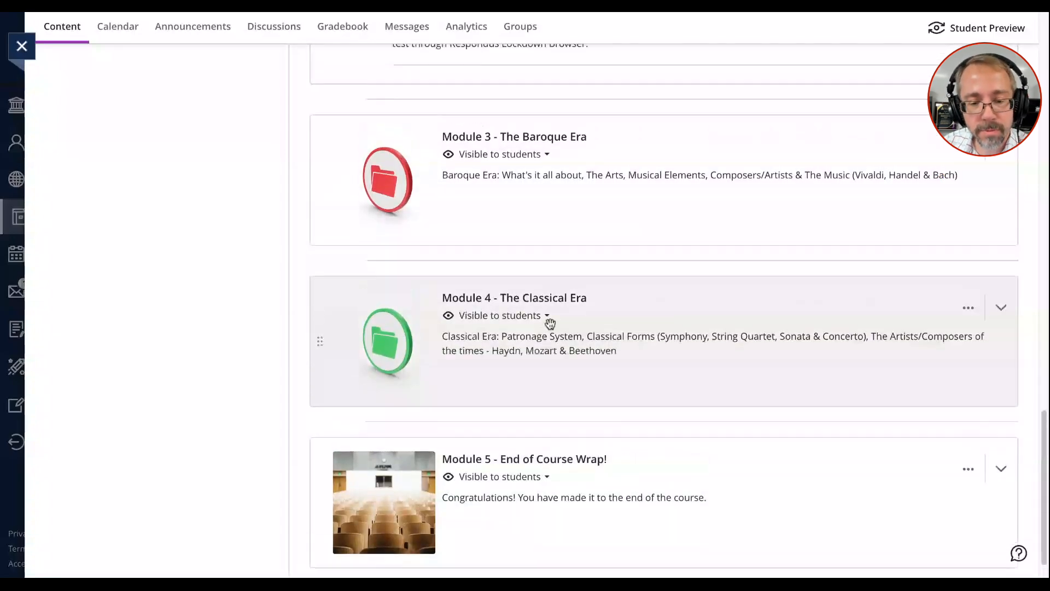
scroll(549, 323, up, 12)
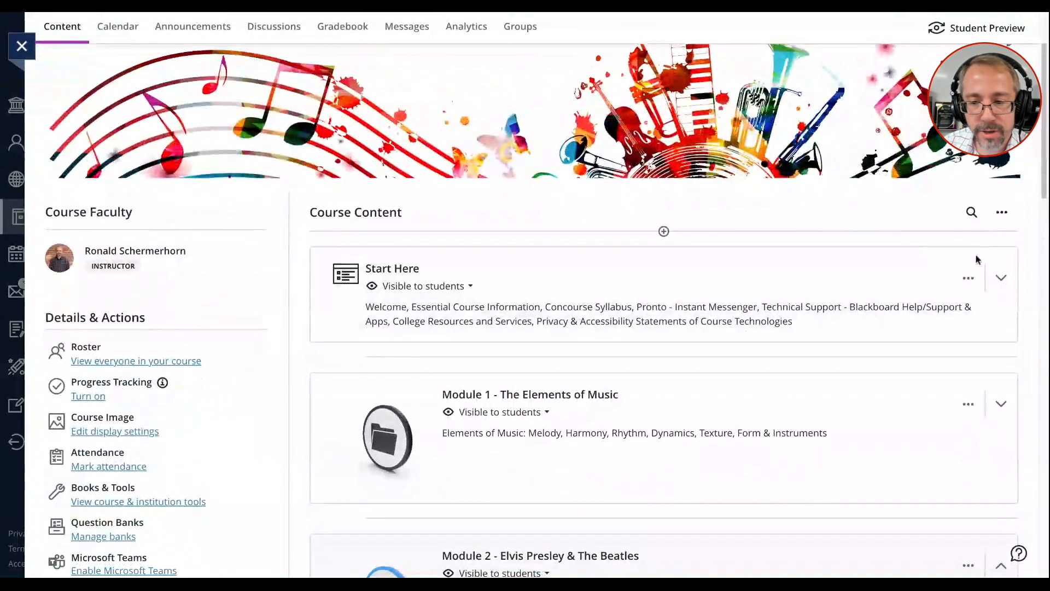
click(968, 278)
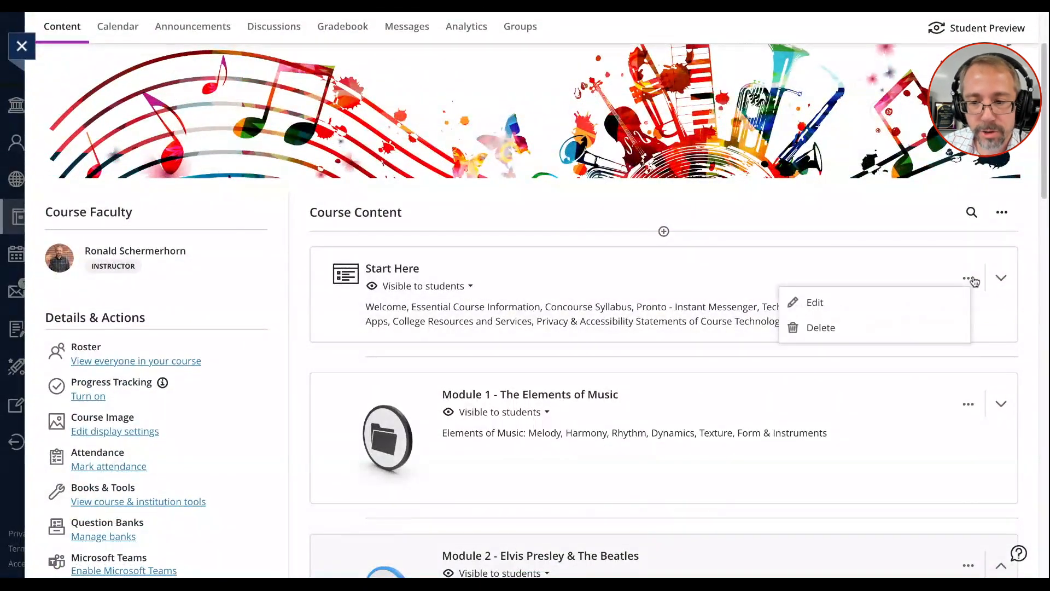
click(815, 304)
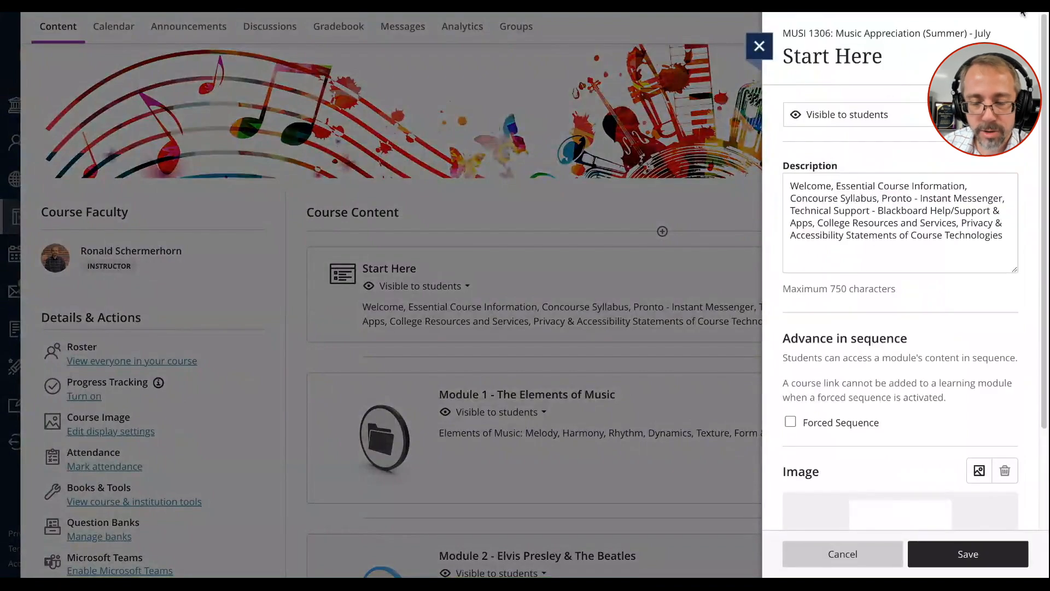
click(759, 48)
Step: Open Module 5 - End of Course Wrap! for editing and set its image source to Generate images
scroll(574, 319, down, 10)
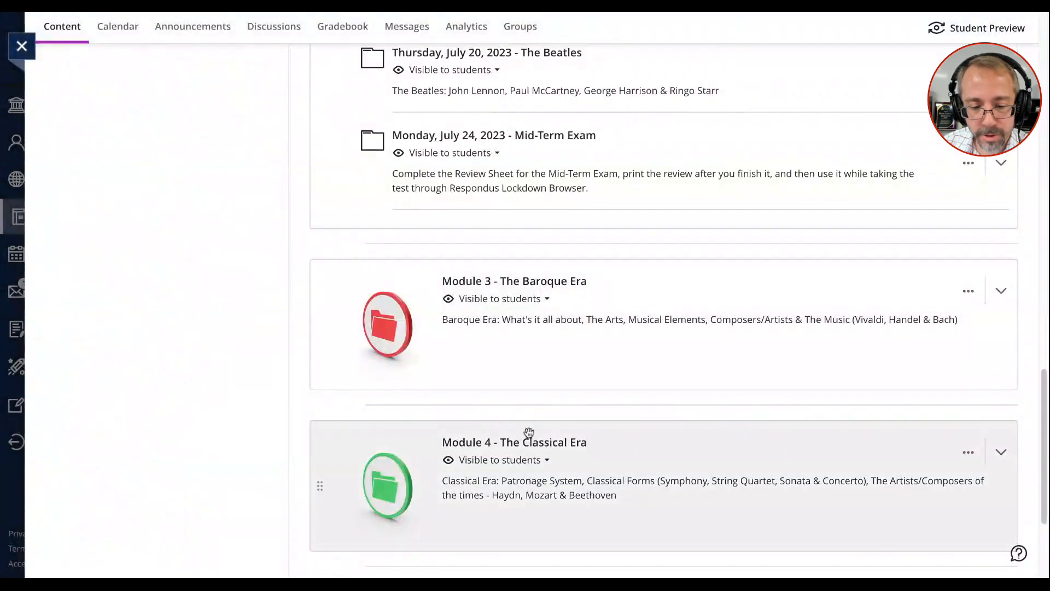
scroll(528, 432, down, 3)
click(527, 431)
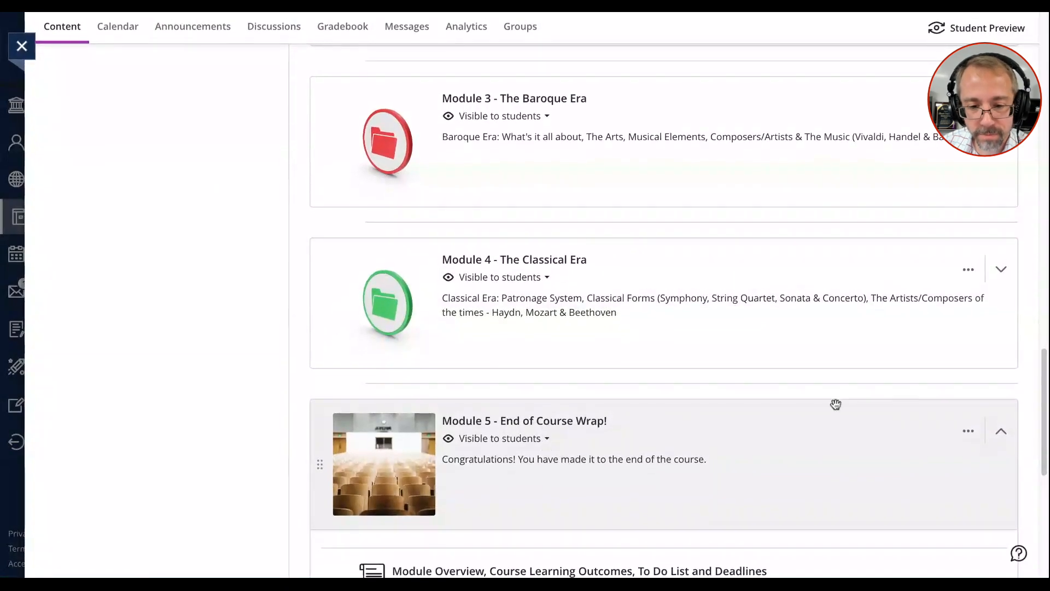
click(968, 431)
click(870, 458)
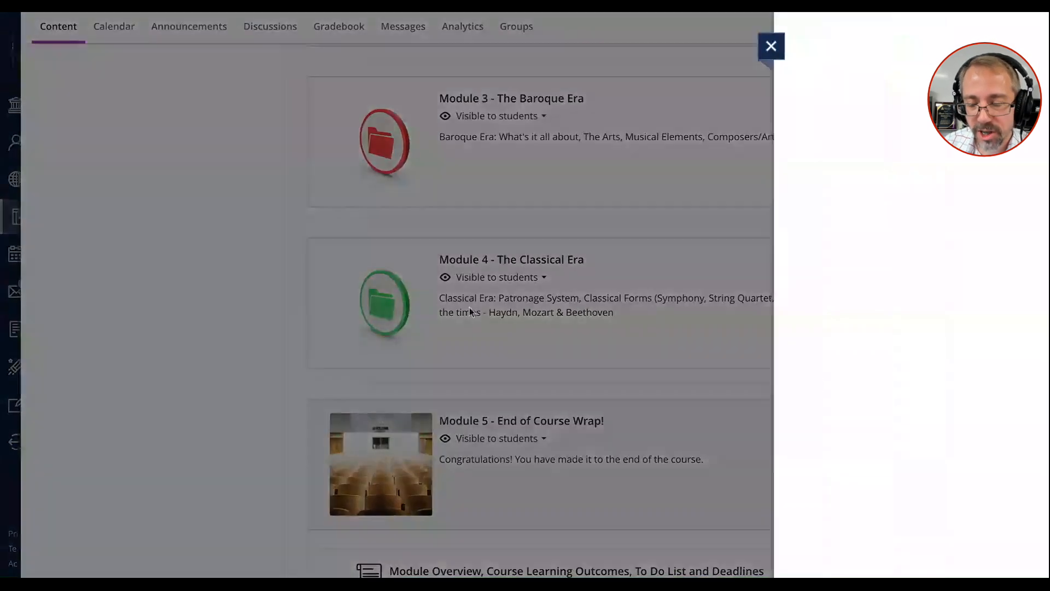
scroll(938, 235, down, 3)
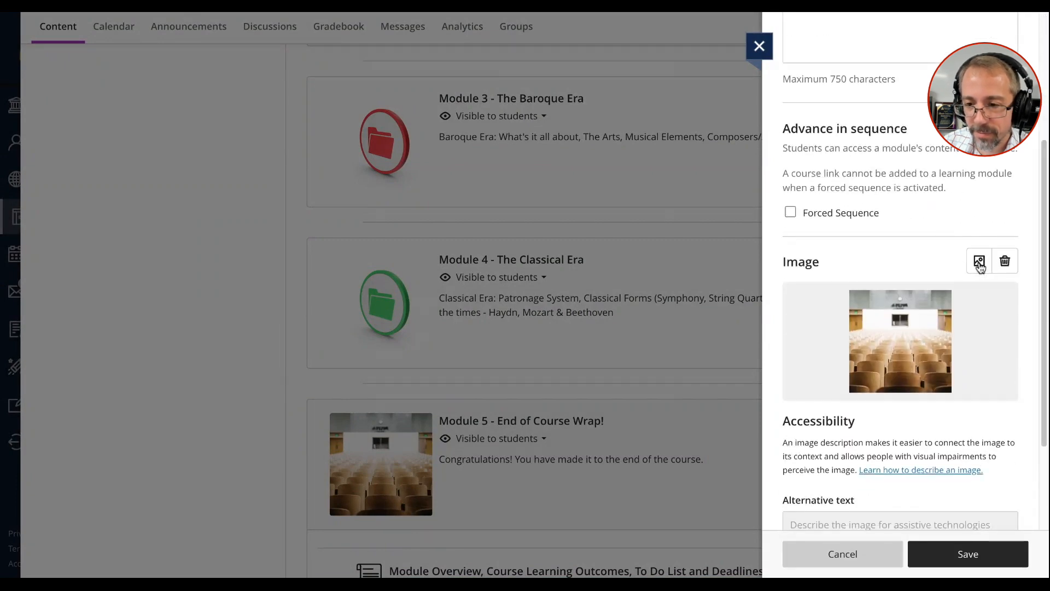
click(979, 261)
click(459, 130)
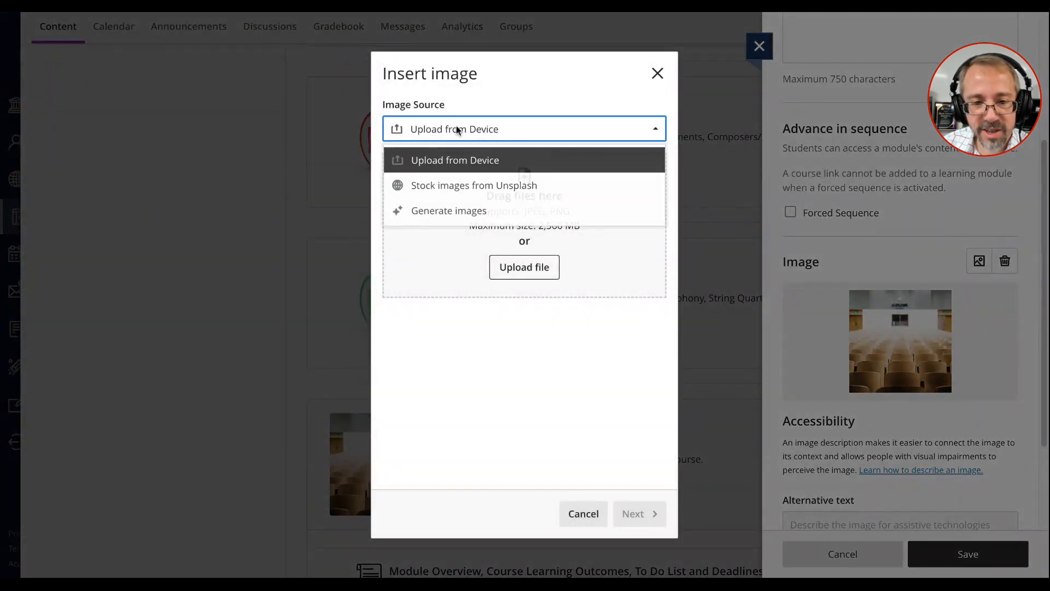
click(469, 212)
Step: Generate images for Module 5 from the description "College"
click(492, 172)
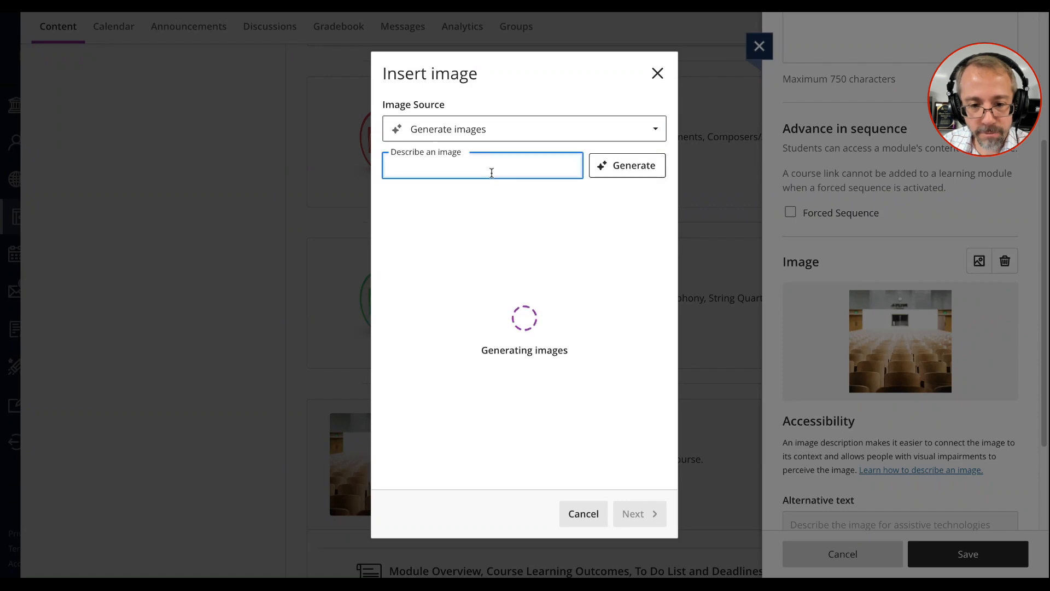
text(Col)
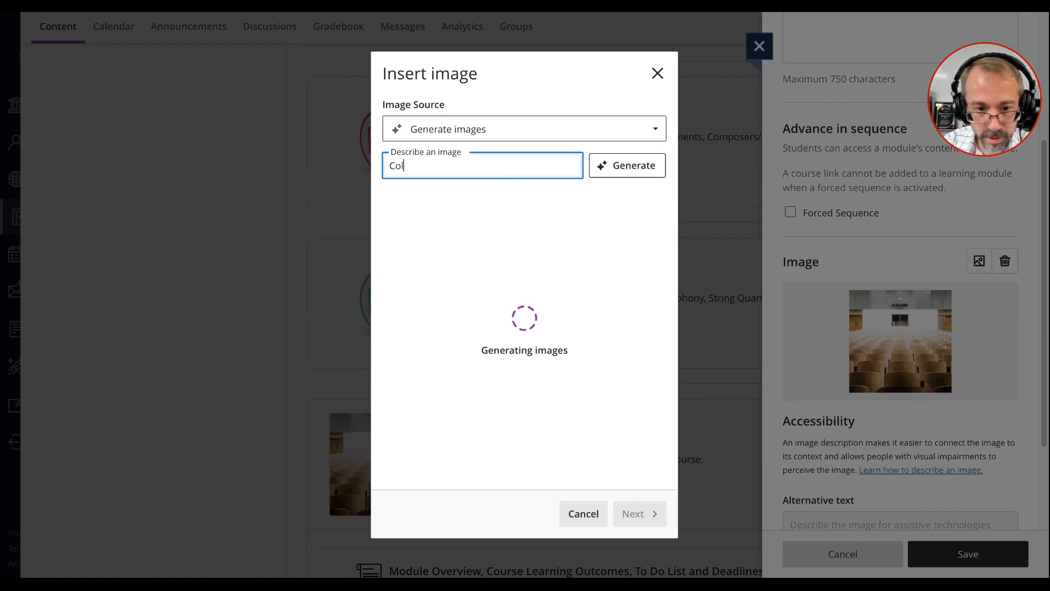
text(lege Ca)
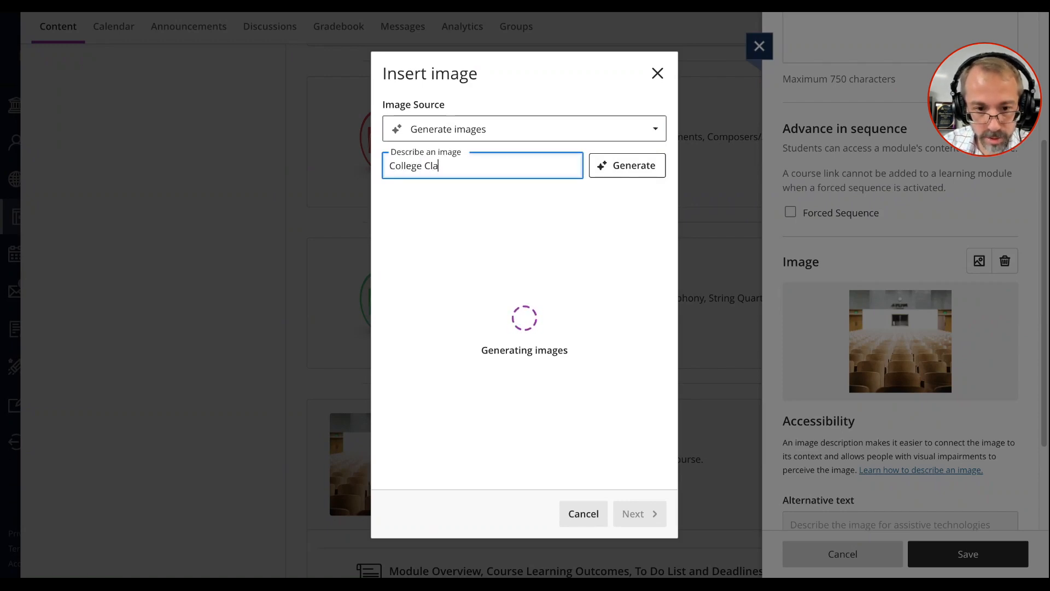
key(BackSpace)
key(BackSpace)
key(BackSpace)
key(BackSpace)
key(BackSpace)
key(BackSpace)
key(BackSpace)
key(BackSpace)
key(BackSpace)
key(BackSpace)
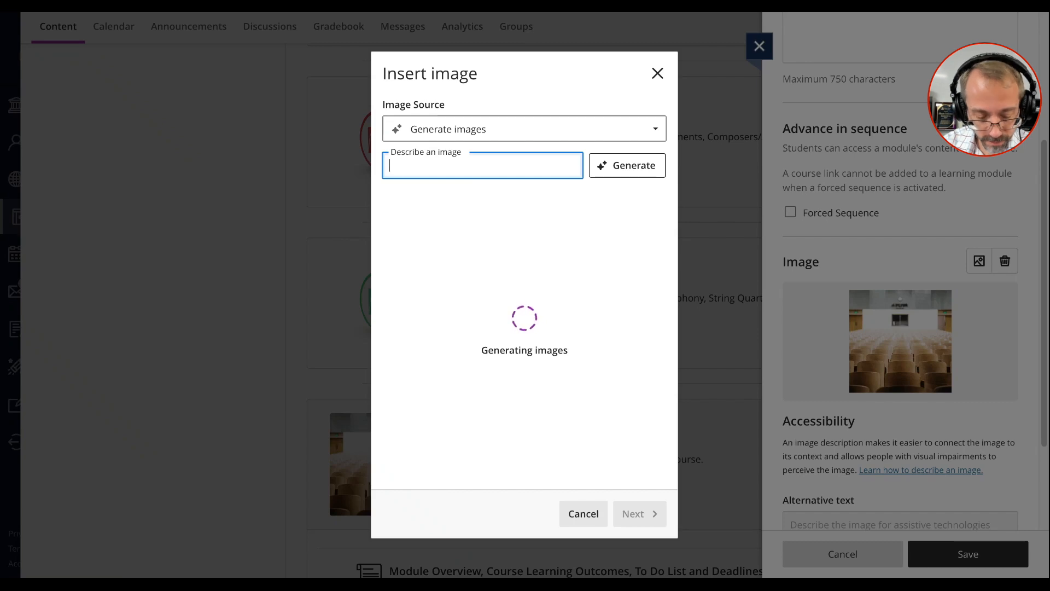
text(College)
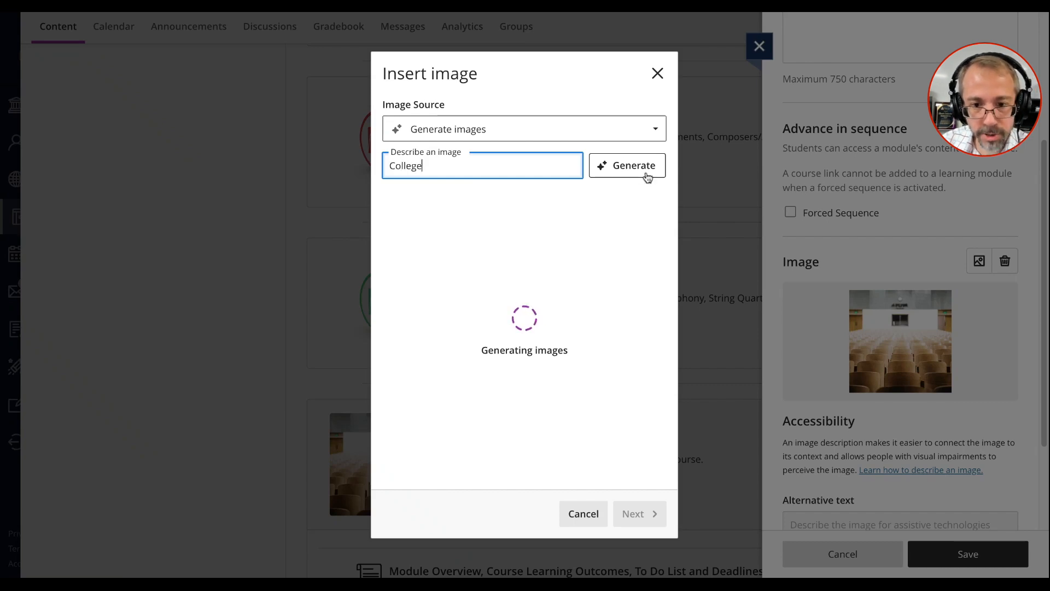
click(605, 166)
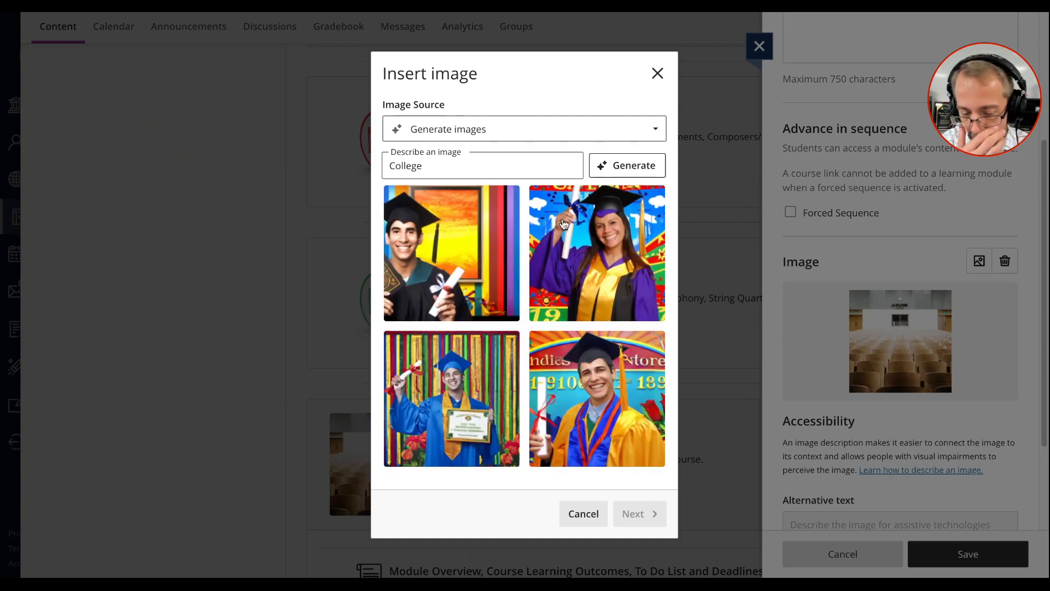
Step: Replace the description with "College Campus", generate new images, and select the one of graduates with raised arms before a building
click(473, 167)
key(BackSpace)
key(BackSpace)
key(BackSpace)
key(BackSpace)
key(BackSpace)
key(BackSpace)
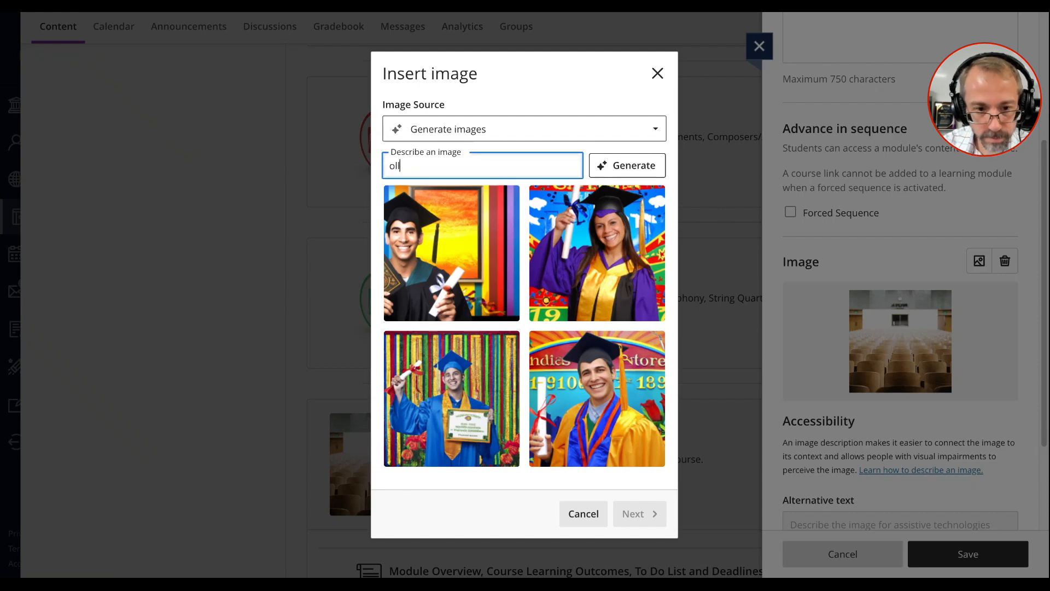
text(College Camp)
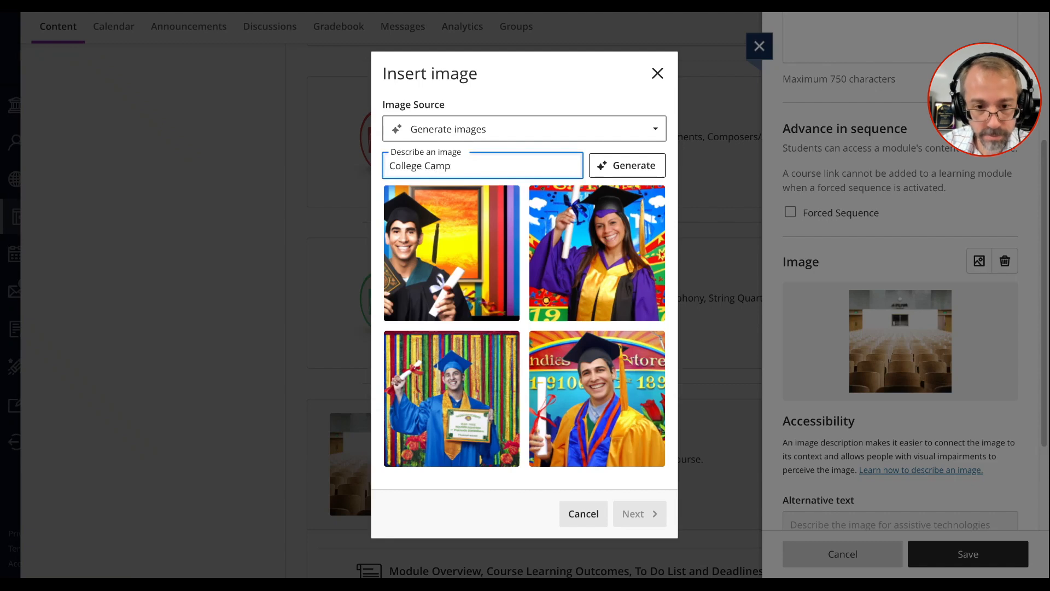
text(us)
key(Return)
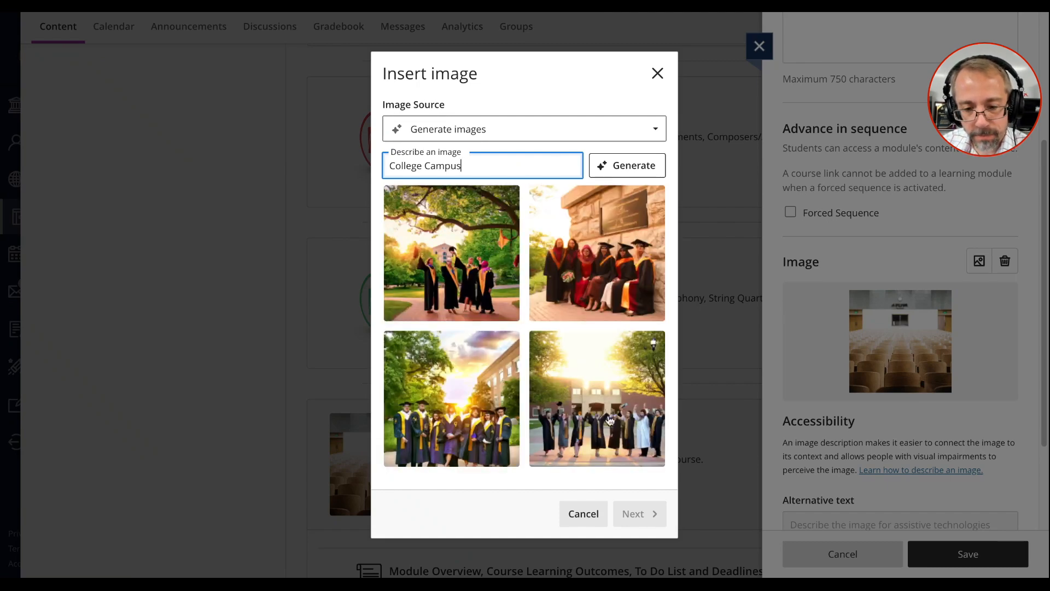
click(605, 389)
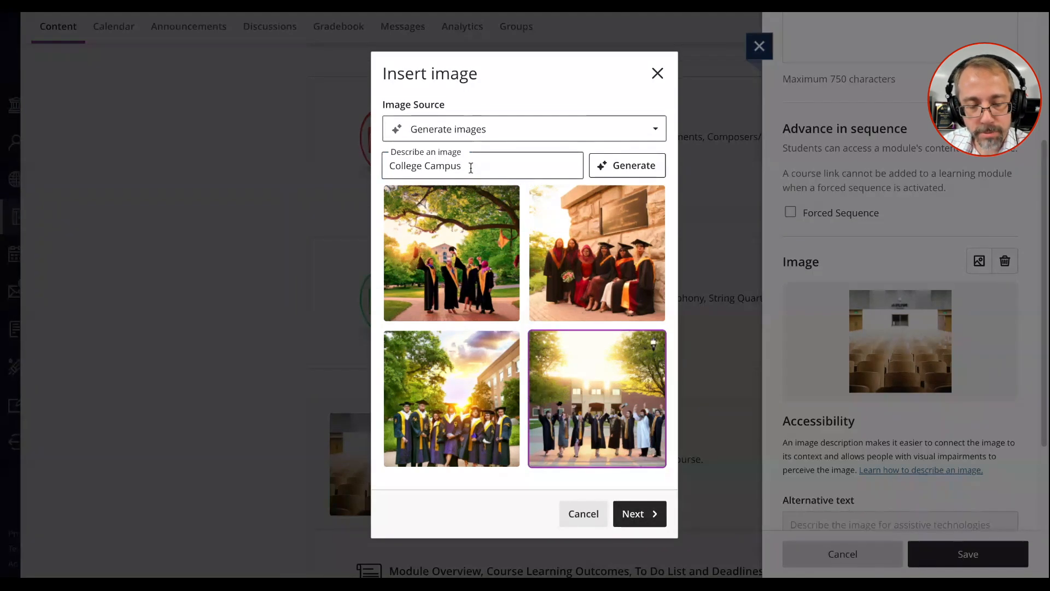
Step: Generate images from the description "Final Exams University", and cancel both the image insertion and the editing of Module 5
drag(470, 167, 421, 168)
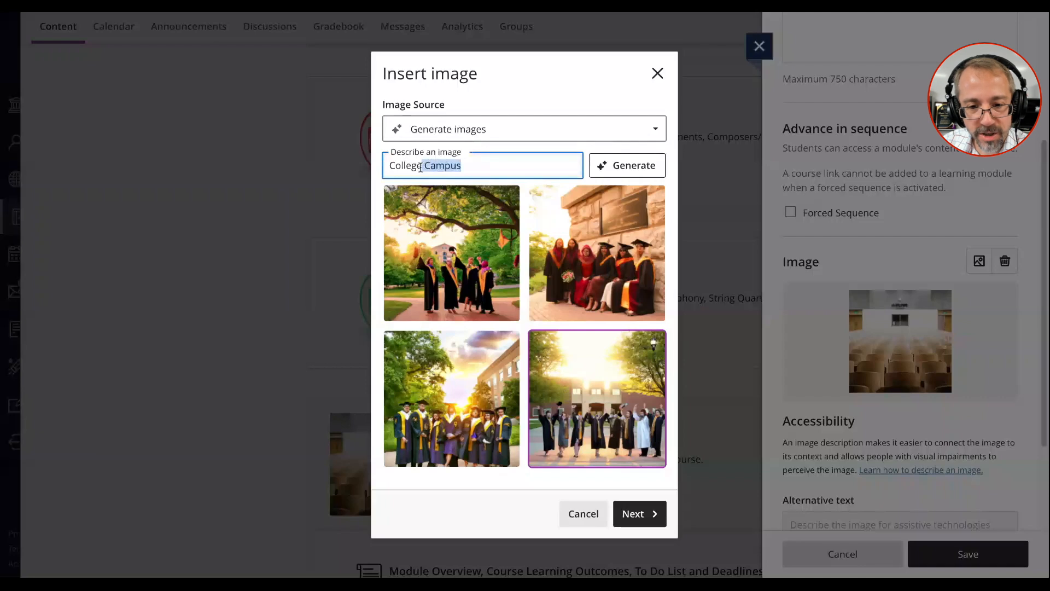
click(477, 166)
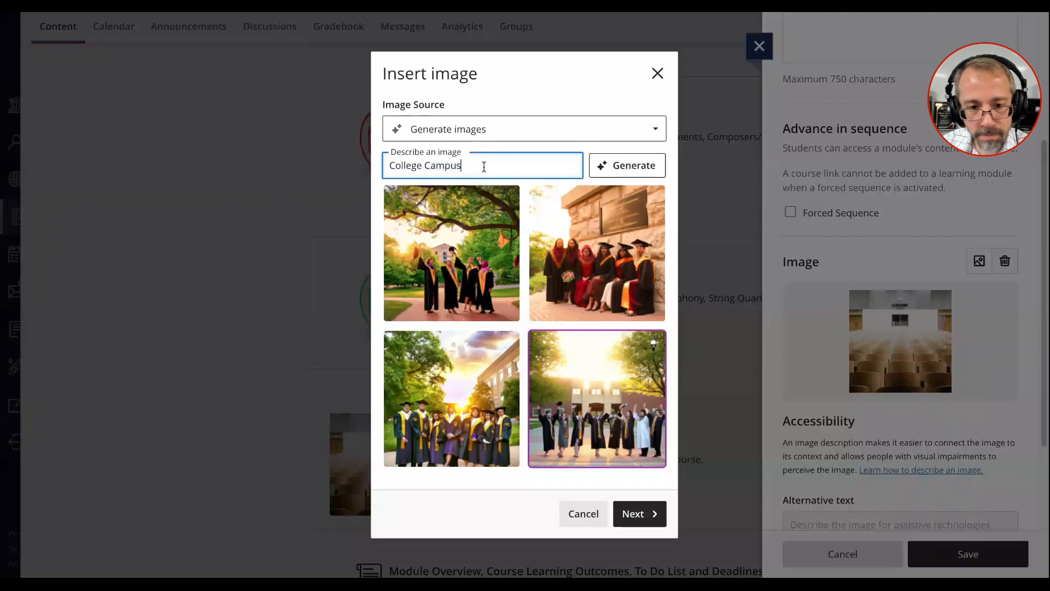
drag(484, 166, 389, 159)
key(BackSpace)
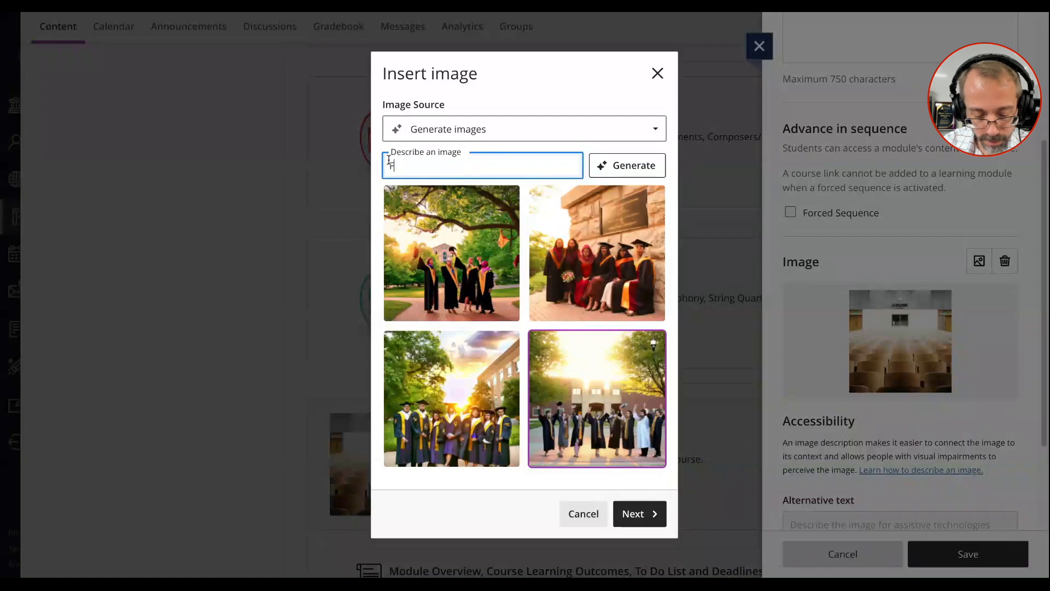
text(Final Exams University)
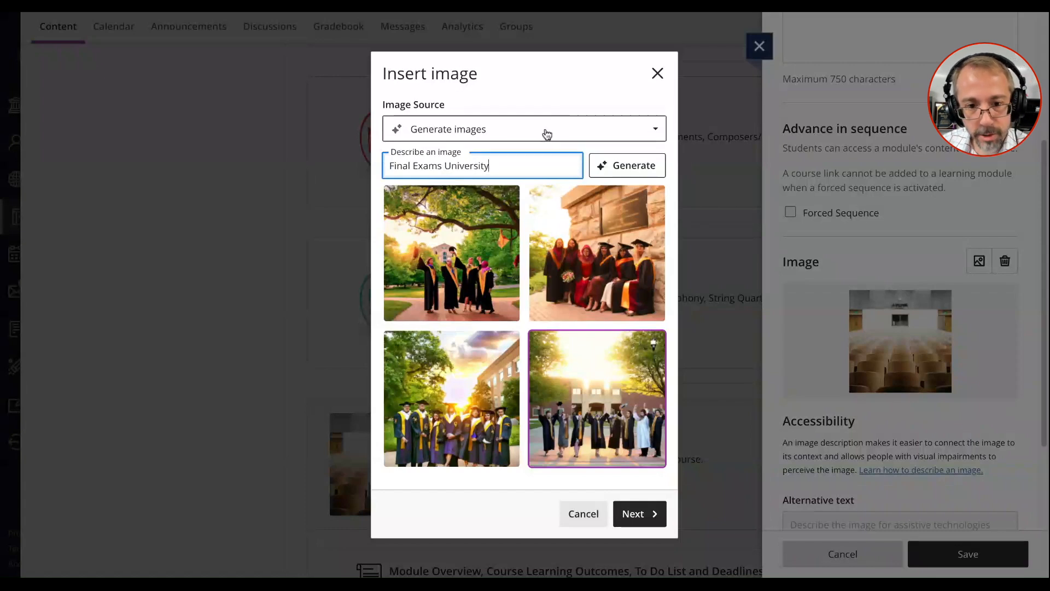
click(620, 168)
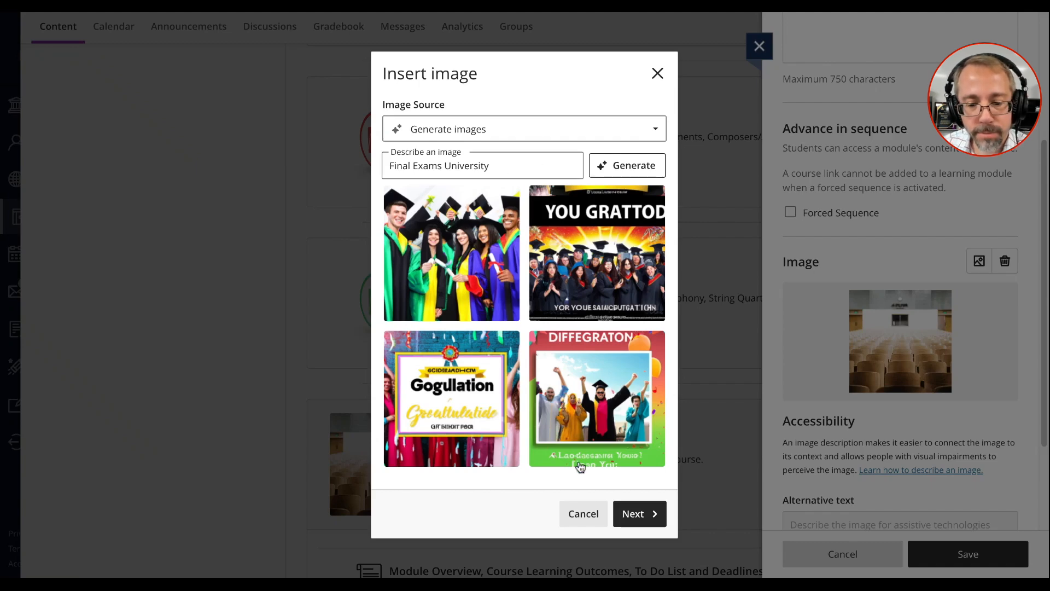
click(583, 515)
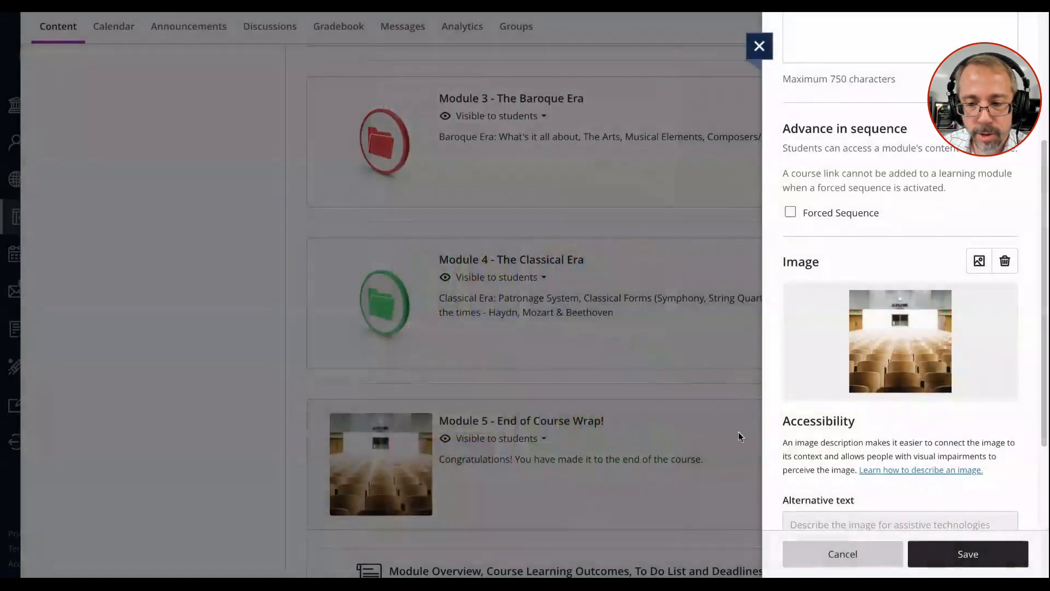
click(852, 564)
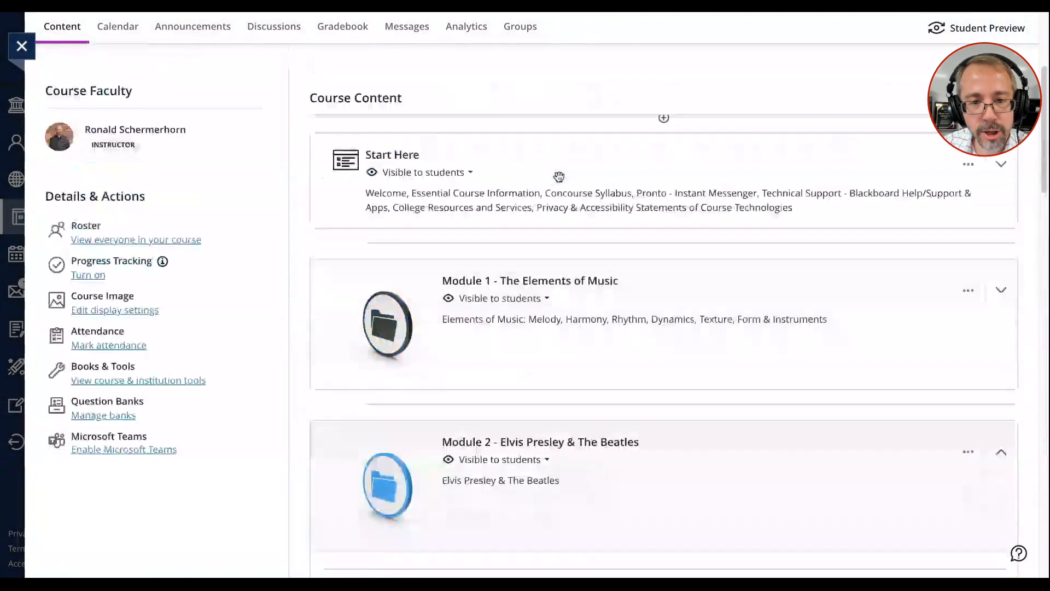
Step: Open the Start Here module for editing and set its image source to Stock images from Unsplash
scroll(559, 177, up, 4)
scroll(558, 176, down, 3)
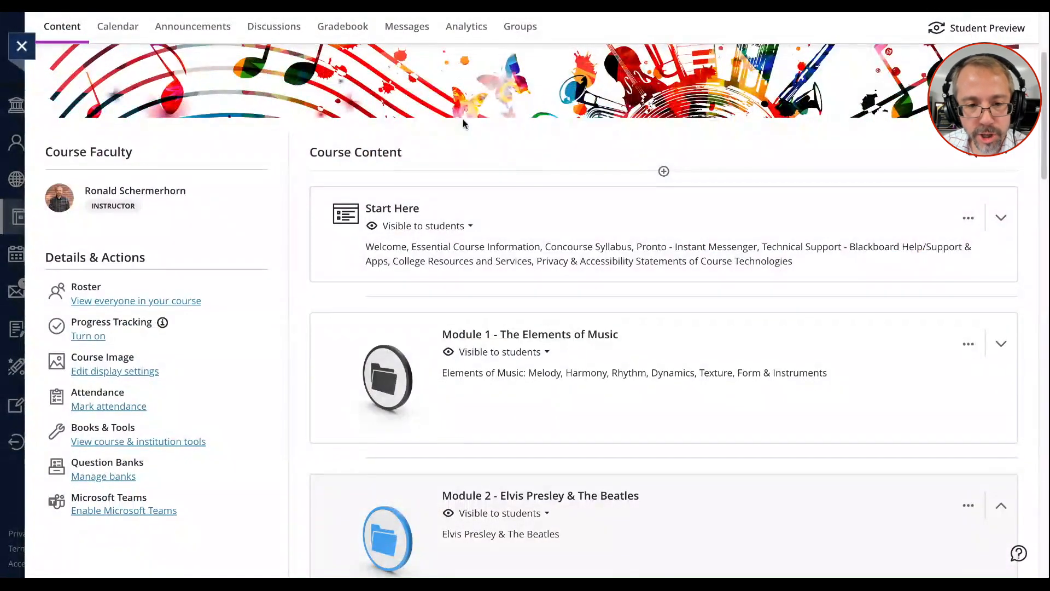
click(969, 218)
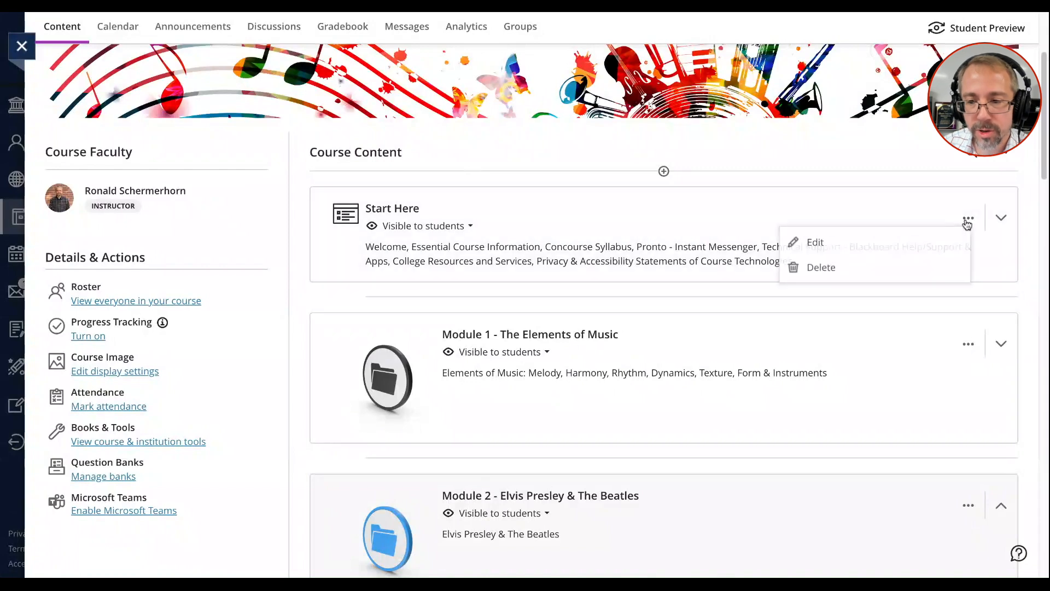
click(887, 253)
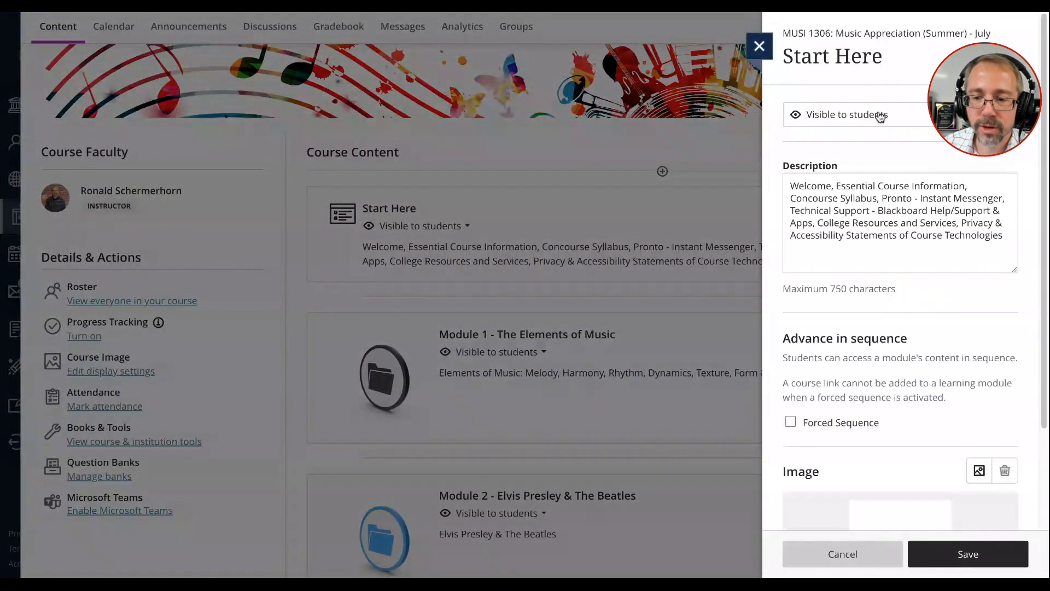
scroll(902, 381, down, 2)
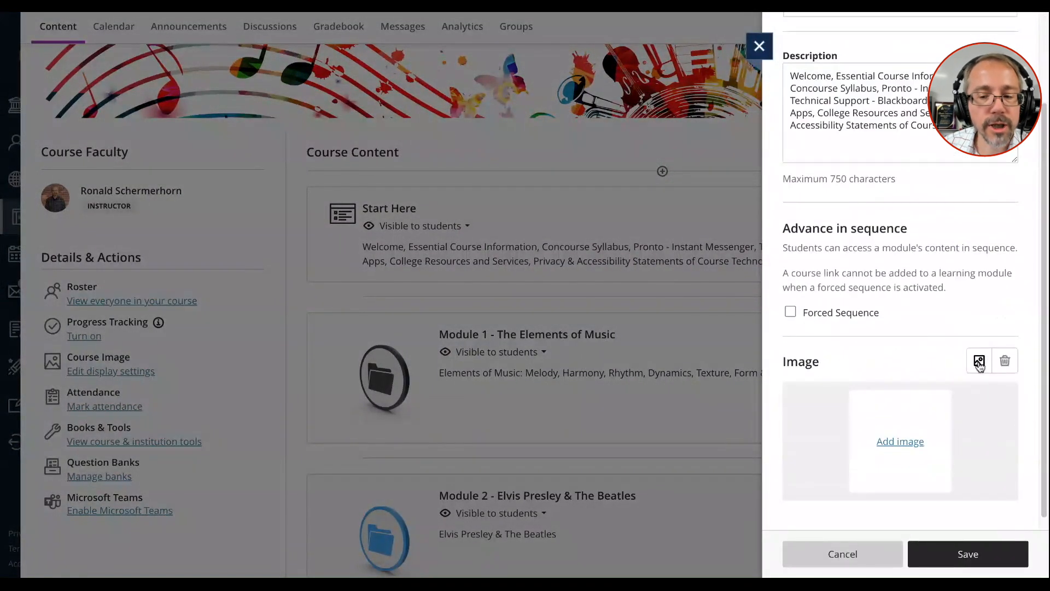
click(979, 361)
click(483, 131)
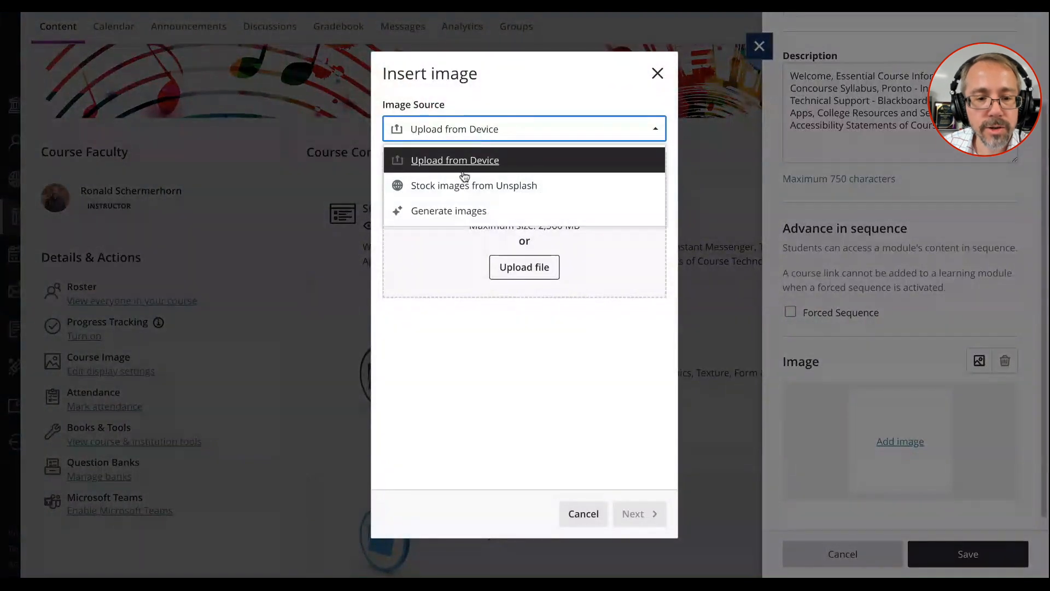
click(471, 189)
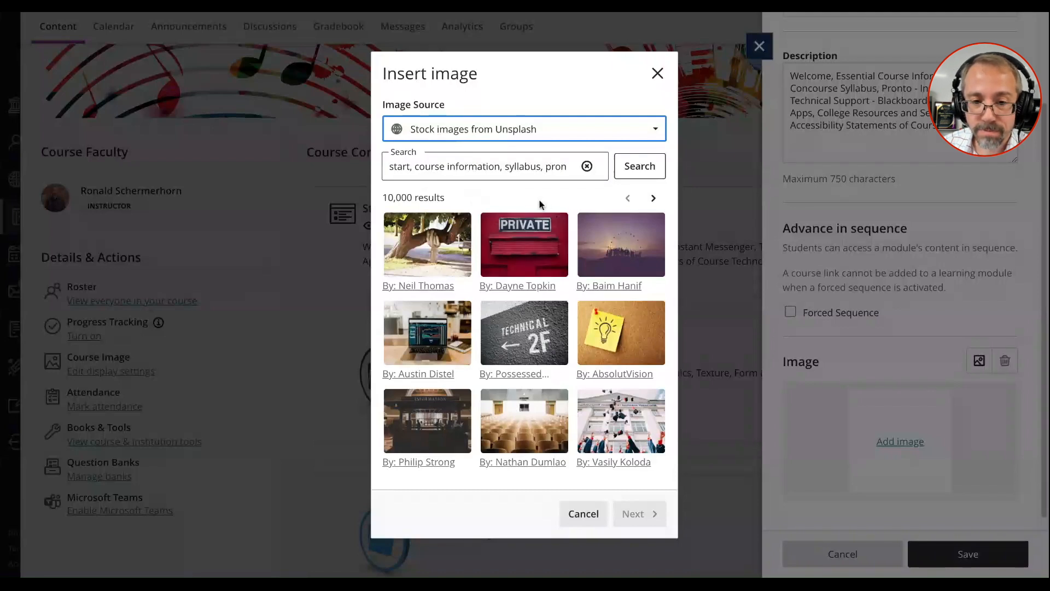
Step: Select the Unsplash photo of a yellow sticky note with a light bulb for the Start Here module and continue to cropping
click(390, 166)
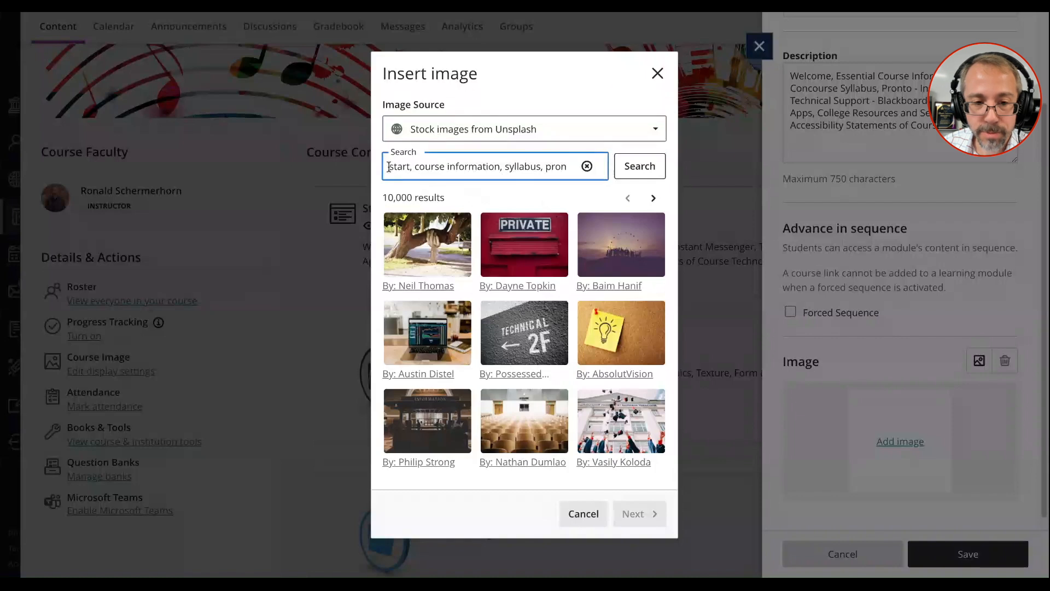
drag(389, 167, 274, 154)
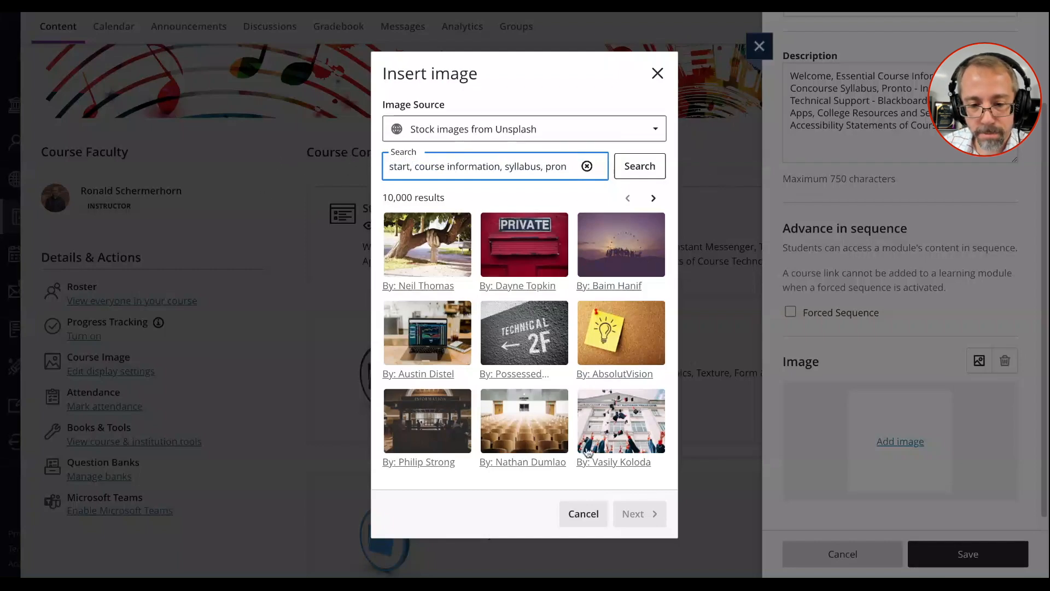
click(633, 338)
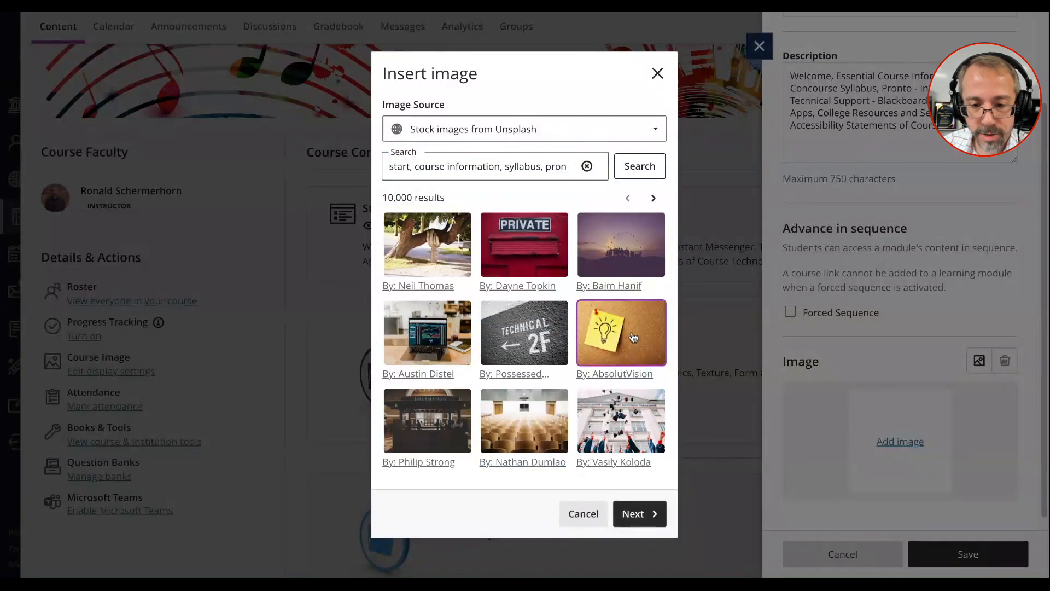
click(635, 517)
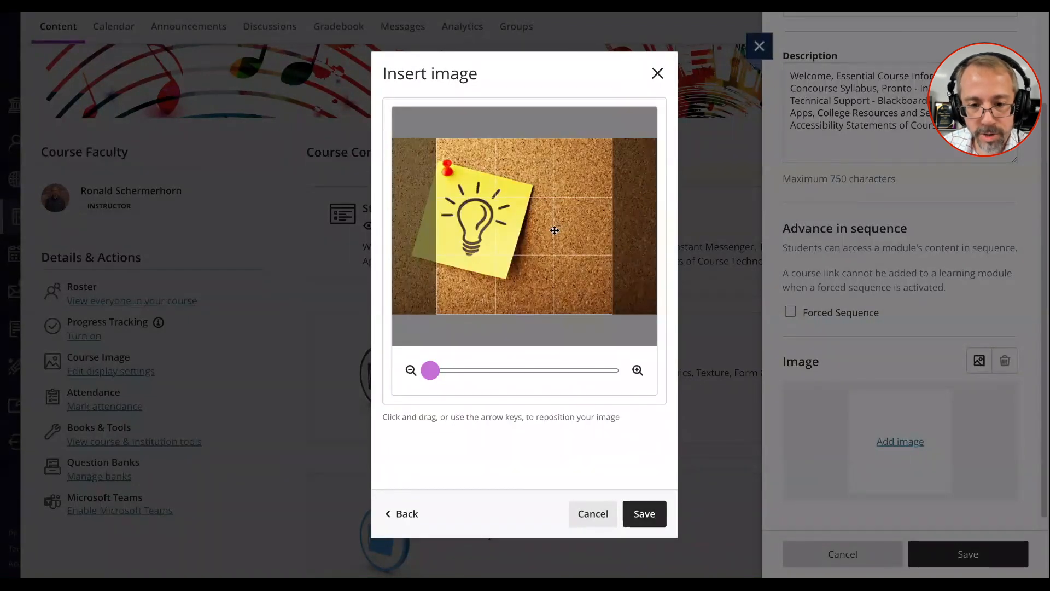
Step: Reposition the photo so the whole sticky note sits centrally in the crop frame, and save the image and the Start Here module
drag(555, 230, 574, 211)
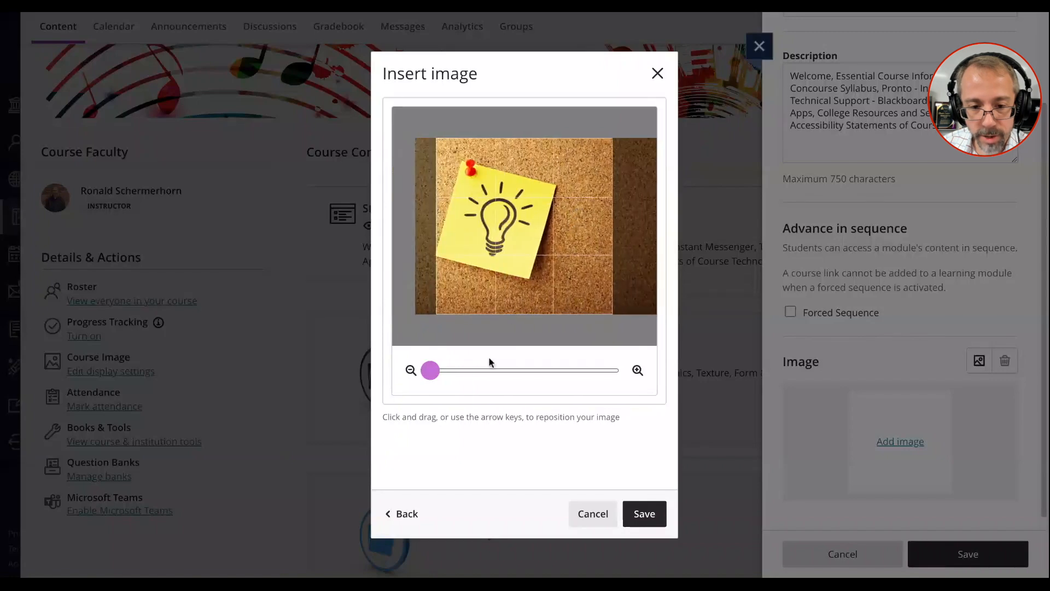
mouse_move(431, 371)
mouse_down()
mouse_move(492, 370)
mouse_move(430, 370)
mouse_up()
drag(537, 279, 558, 279)
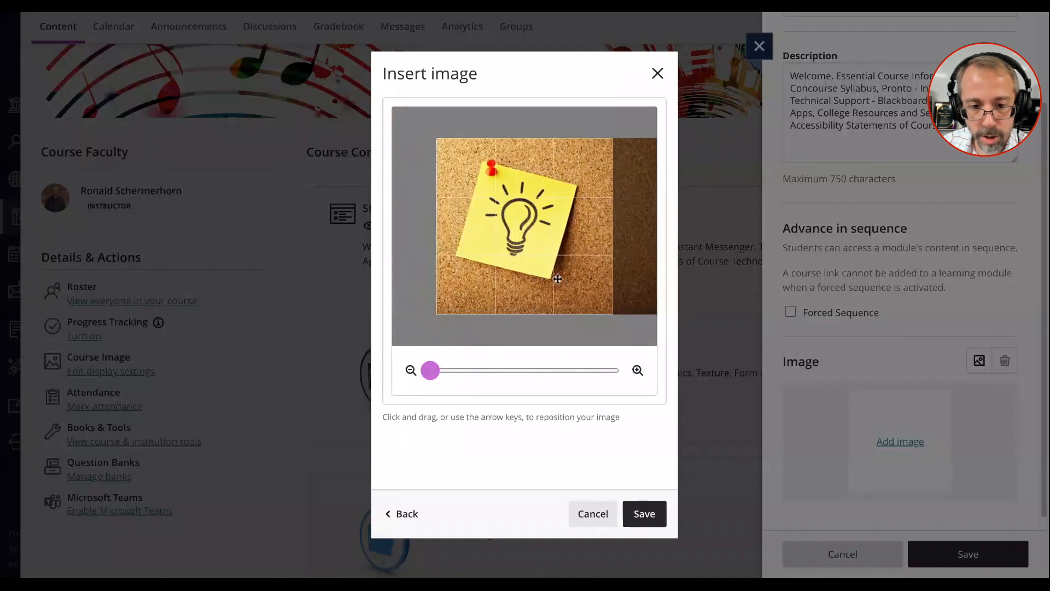
click(640, 516)
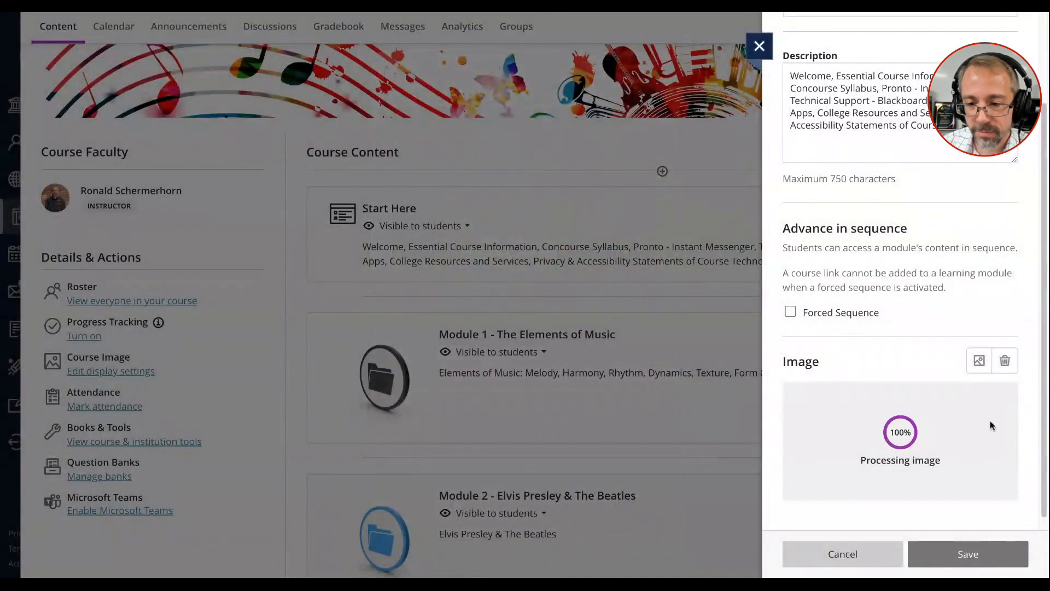
scroll(910, 263, down, 5)
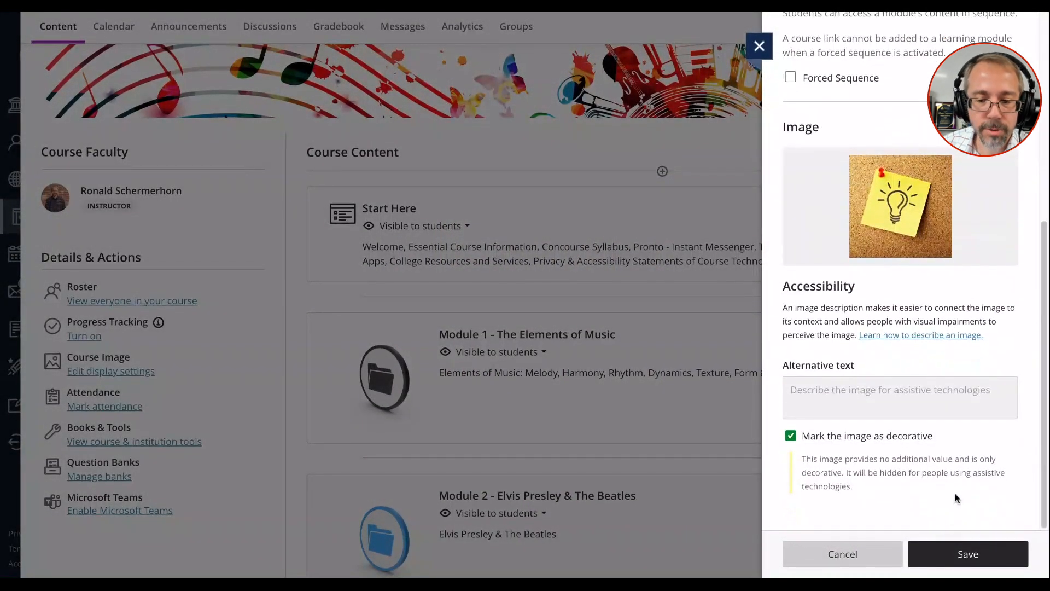
click(961, 561)
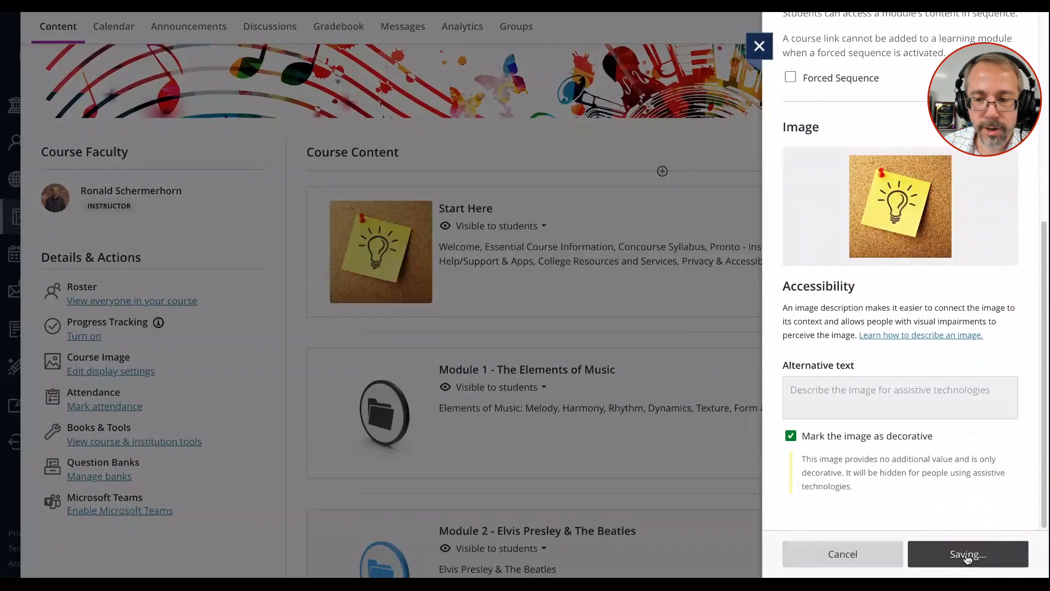
Step: Review the images of the learning modules in the course content, from Start Here down to Module 5
scroll(552, 224, down, 10)
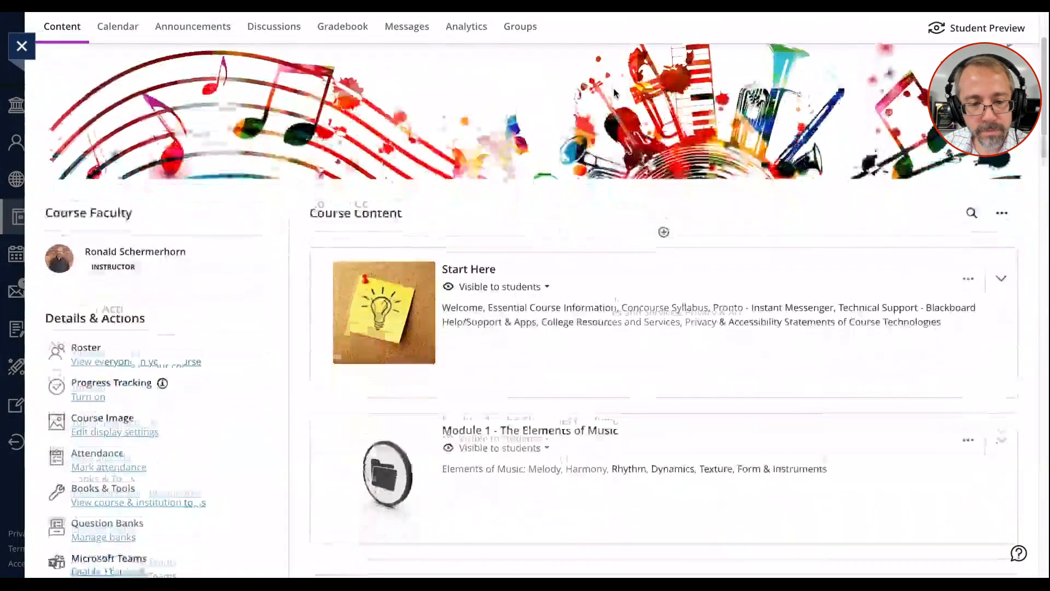
scroll(614, 94, down, 3)
scroll(614, 93, up, 14)
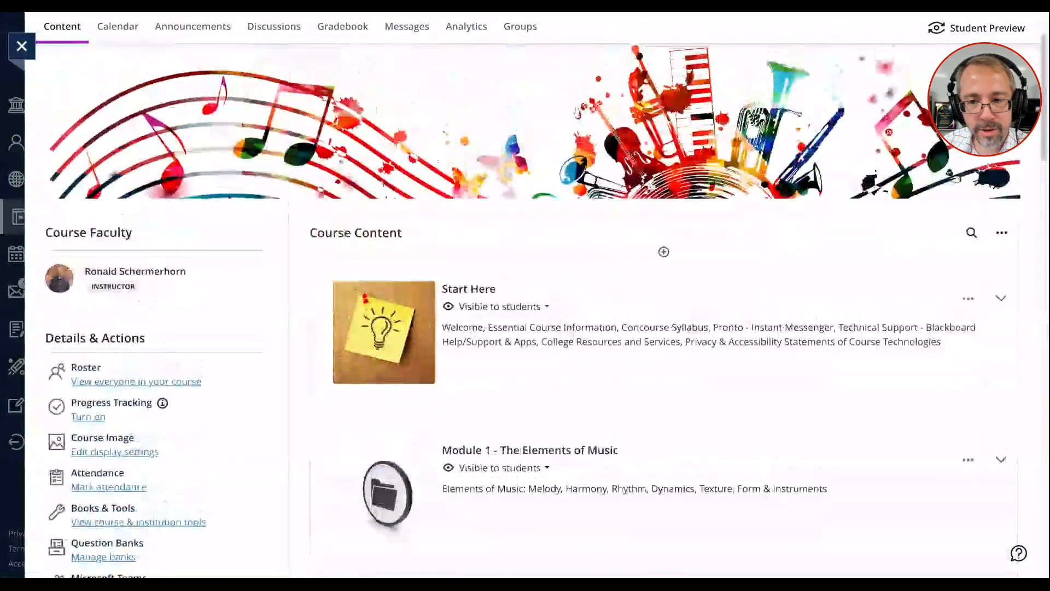
scroll(736, 169, down, 2)
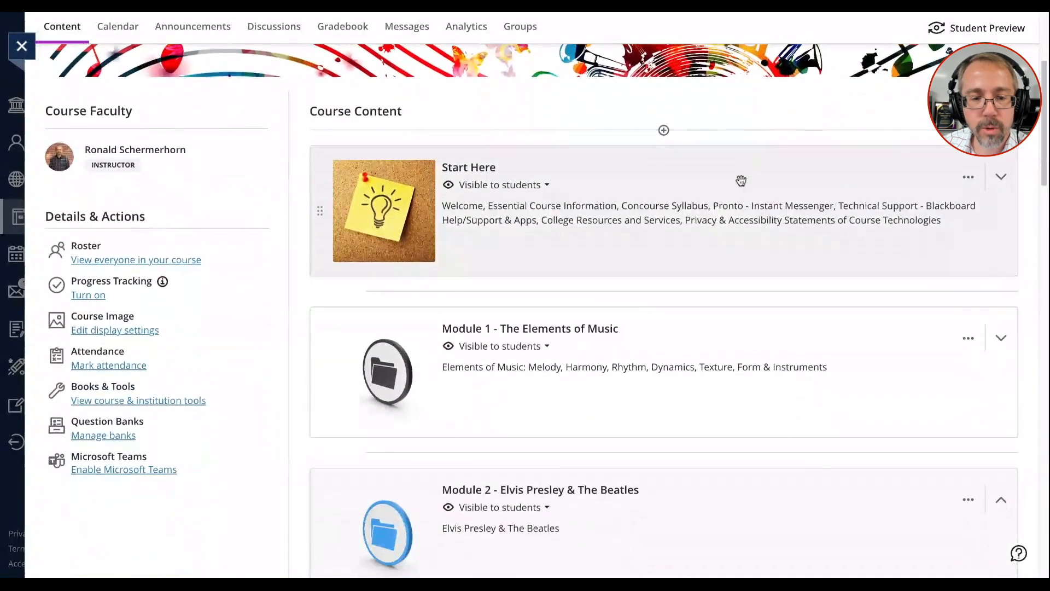
scroll(569, 208, down, 2)
scroll(722, 230, up, 1)
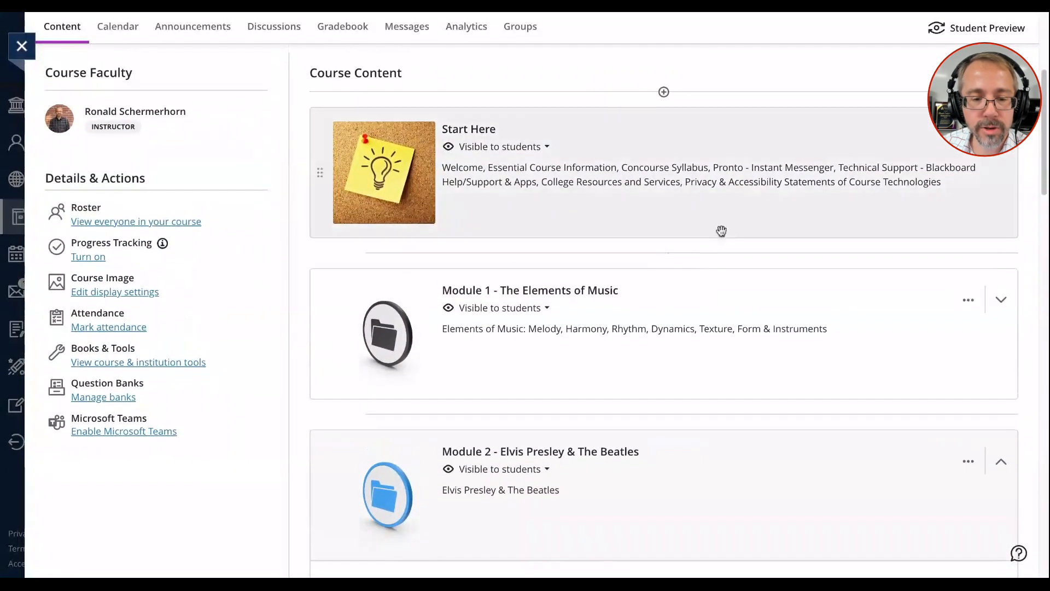
scroll(602, 323, down, 1)
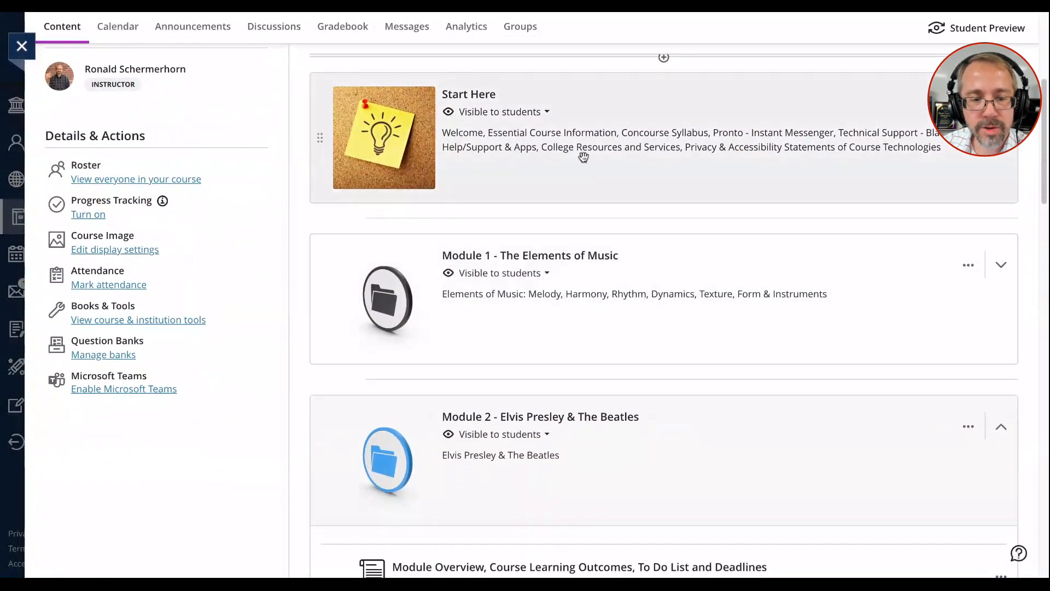
scroll(613, 175, up, 1)
scroll(504, 181, down, 20)
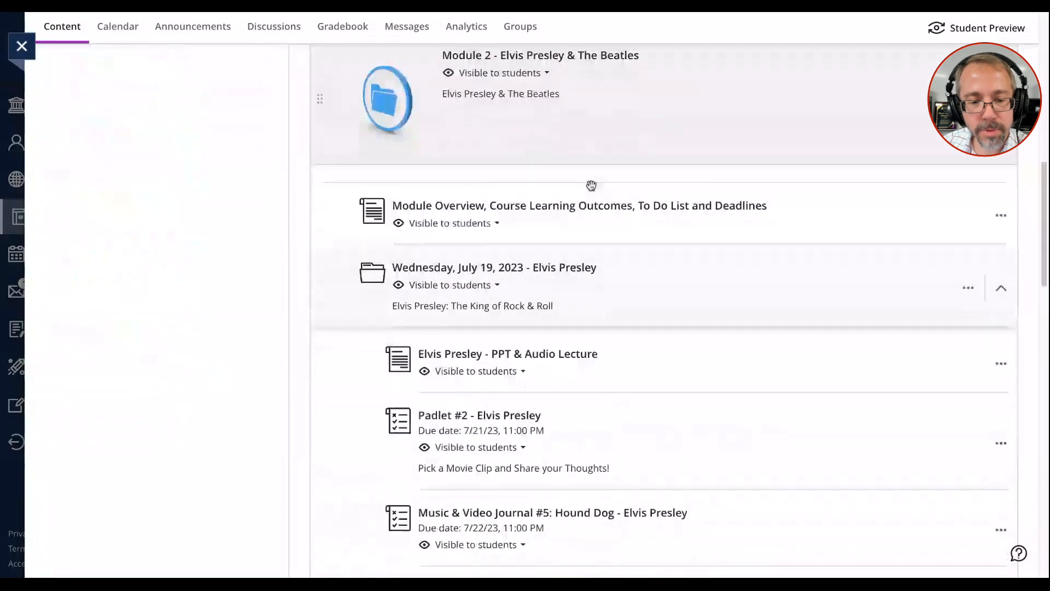
scroll(471, 334, down, 2)
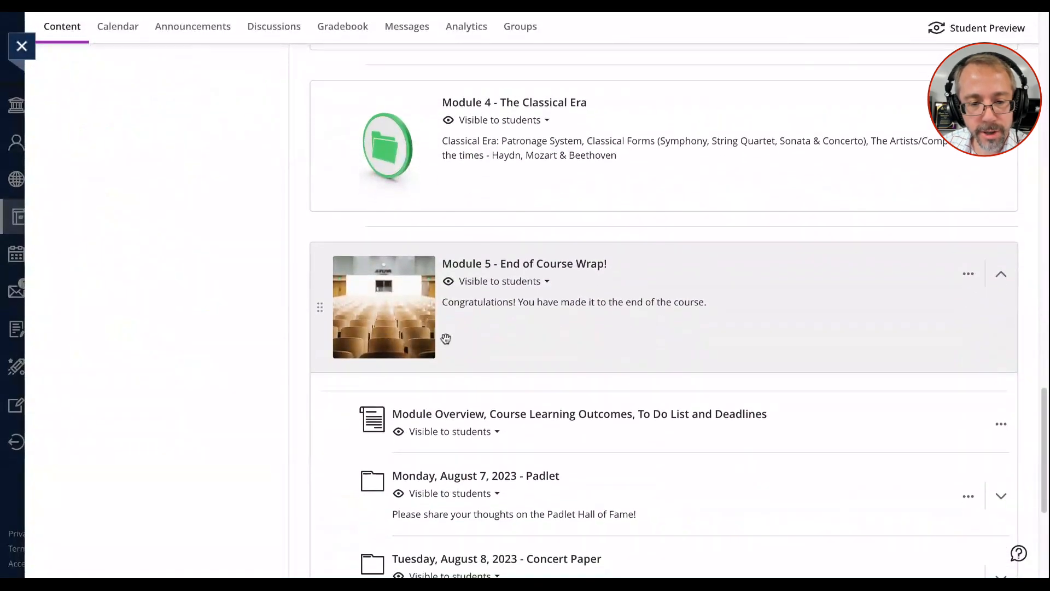
scroll(530, 336, up, 20)
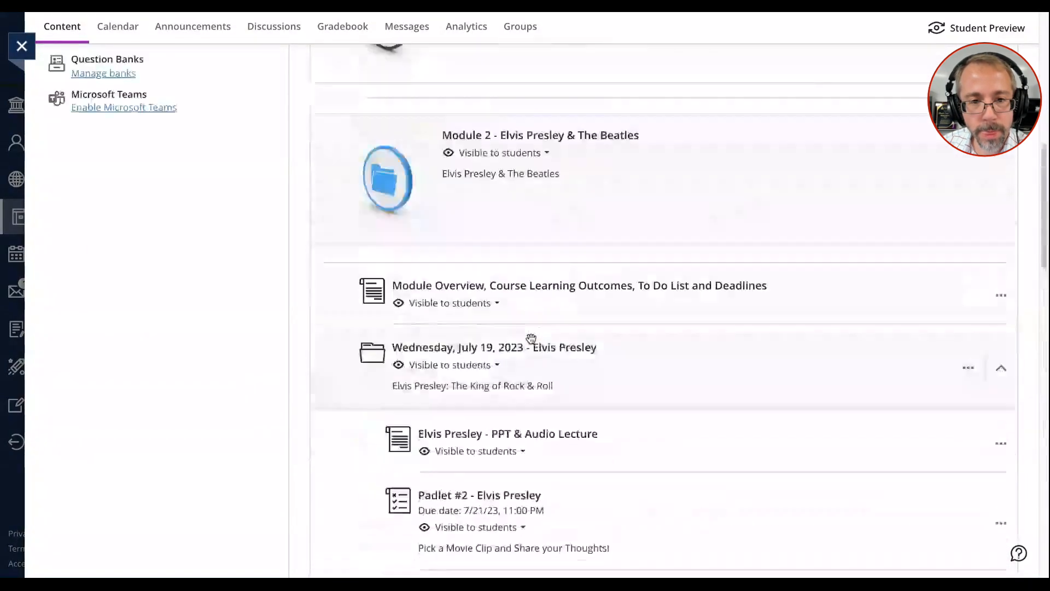